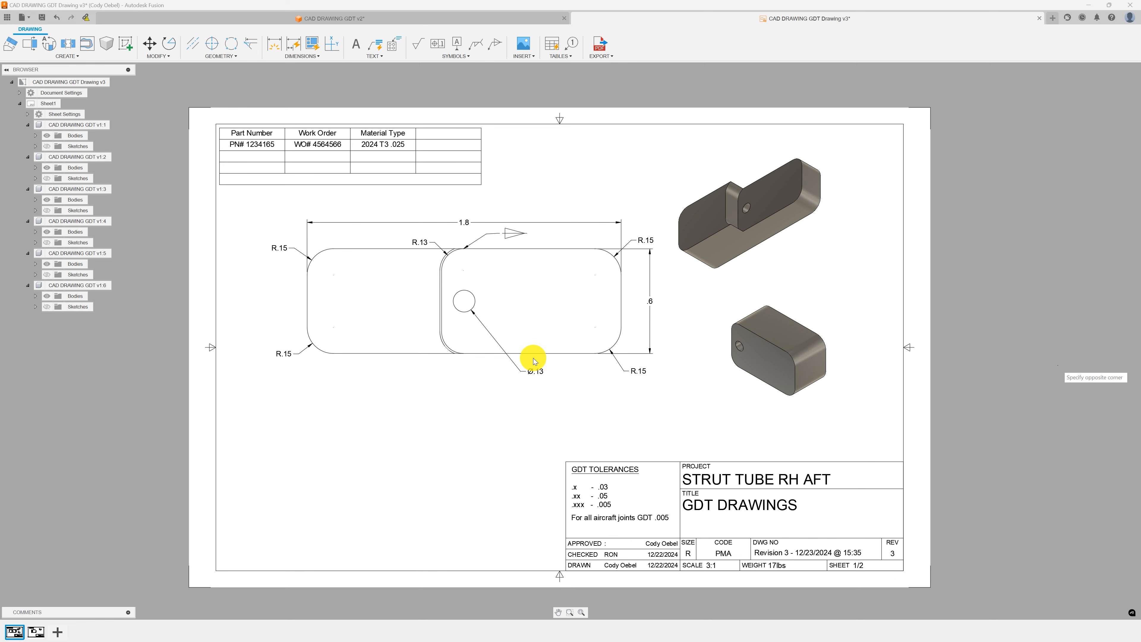
# Examine the drawing's views and the title block fields.
pyautogui.scroll(3, 601, 332)
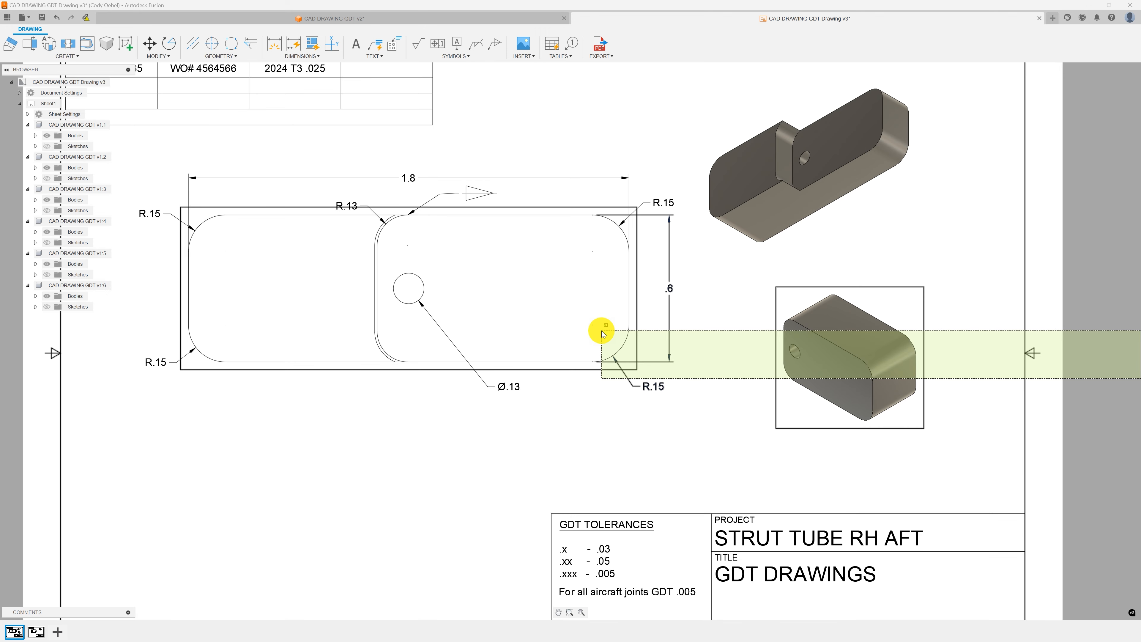
pyautogui.scroll(-2, 607, 335)
pyautogui.click(688, 422)
pyautogui.moveTo(696, 414)
pyautogui.mouseDown(button='middle')
pyautogui.moveTo(699, 297)
pyautogui.moveTo(693, 331)
pyautogui.moveTo(657, 382)
pyautogui.moveTo(657, 331)
pyautogui.moveTo(637, 311)
pyautogui.mouseUp(button='middle')
pyautogui.scroll(2, 706, 327)
pyautogui.scroll(2, 629, 323)
pyautogui.scroll(1, 558, 375)
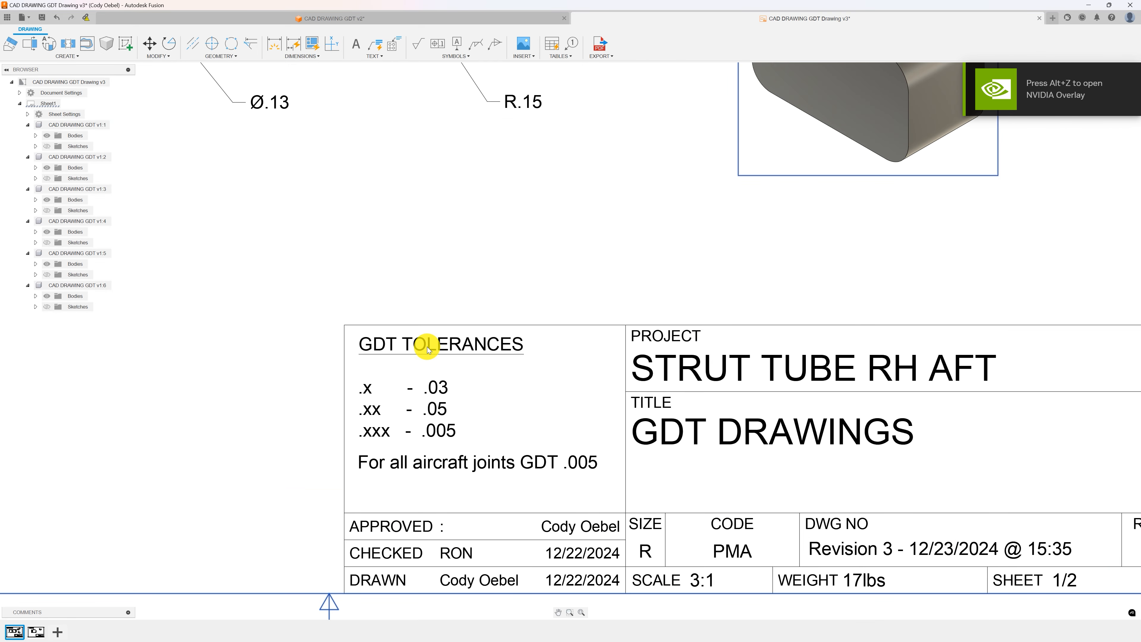
pyautogui.scroll(1, 500, 513)
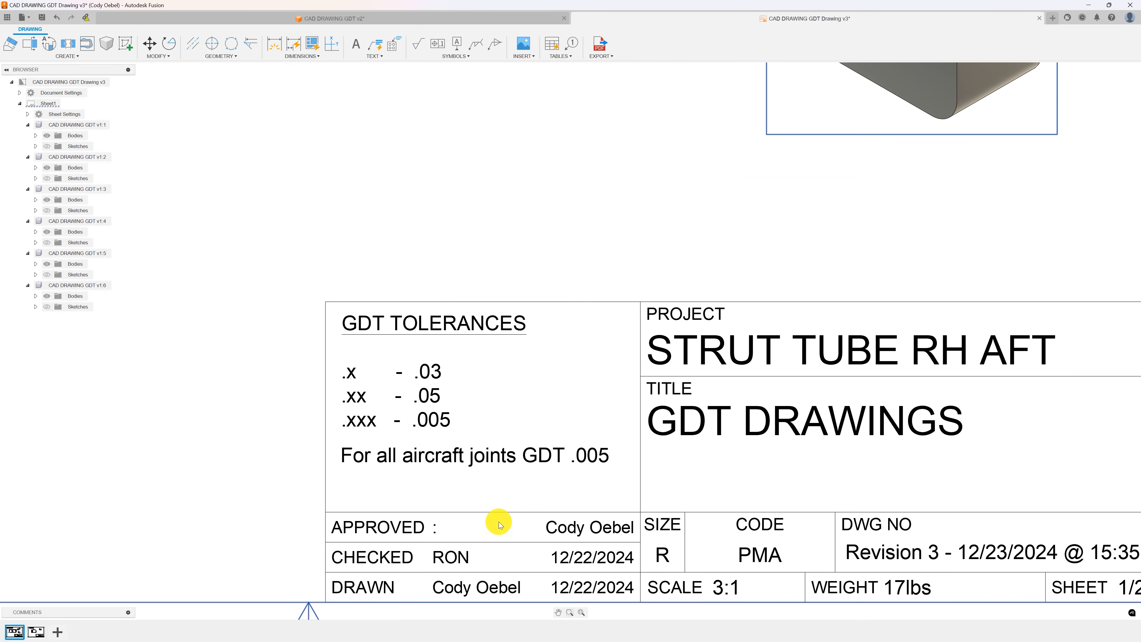
pyautogui.moveTo(499, 517); pyautogui.dragTo(491, 446, button='middle')
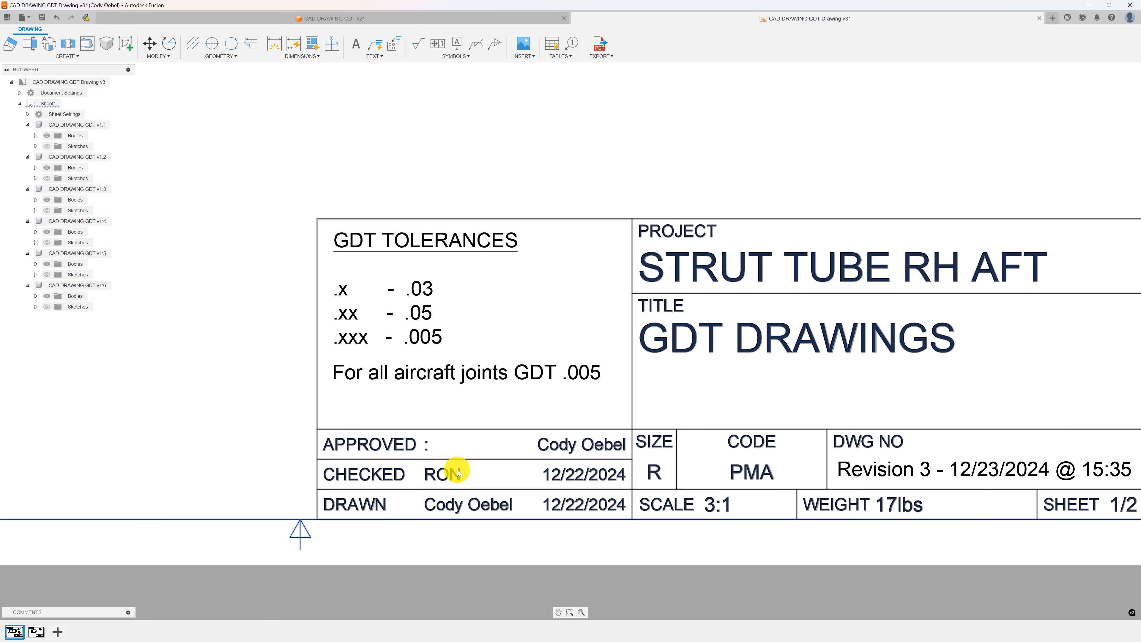
pyautogui.scroll(-3, 453, 504)
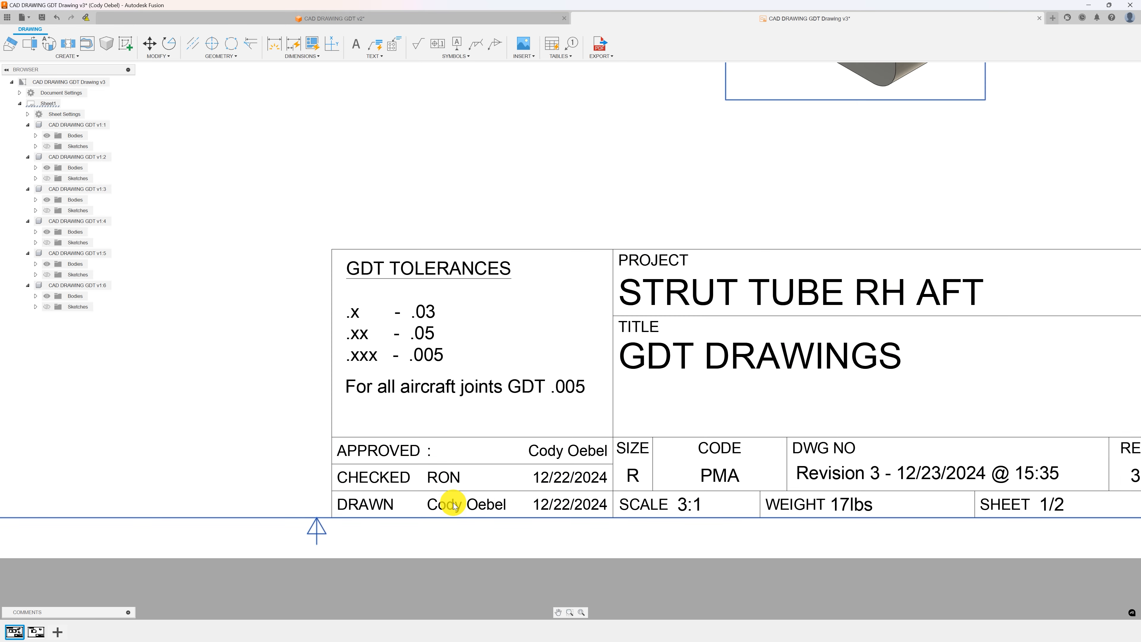
pyautogui.moveTo(625, 488); pyautogui.dragTo(418, 468, button='middle')
pyautogui.scroll(6, 584, 463)
pyautogui.scroll(1, 596, 471)
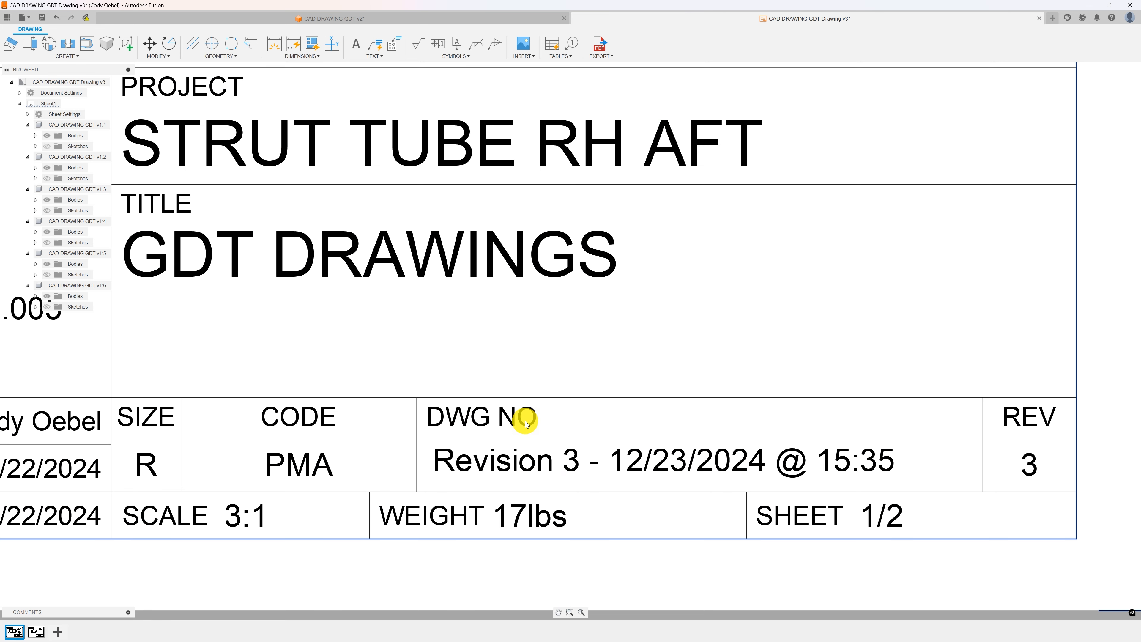
pyautogui.scroll(-1, 584, 435)
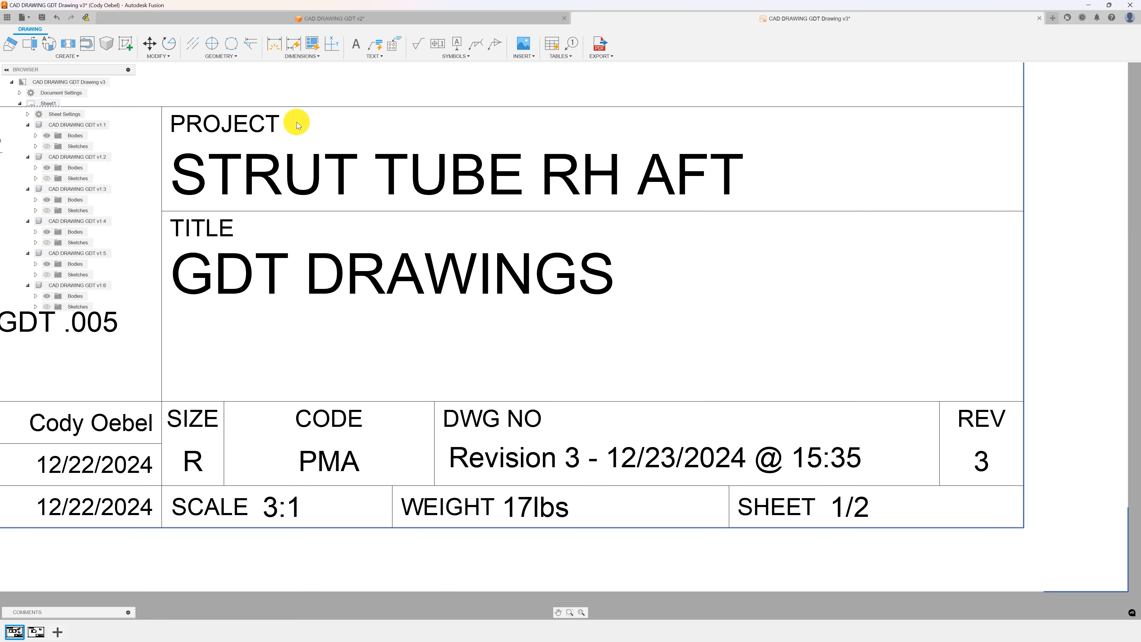
# Add a text note reading 123456 beside the DWG NO label in the title block.
pyautogui.click(355, 44)
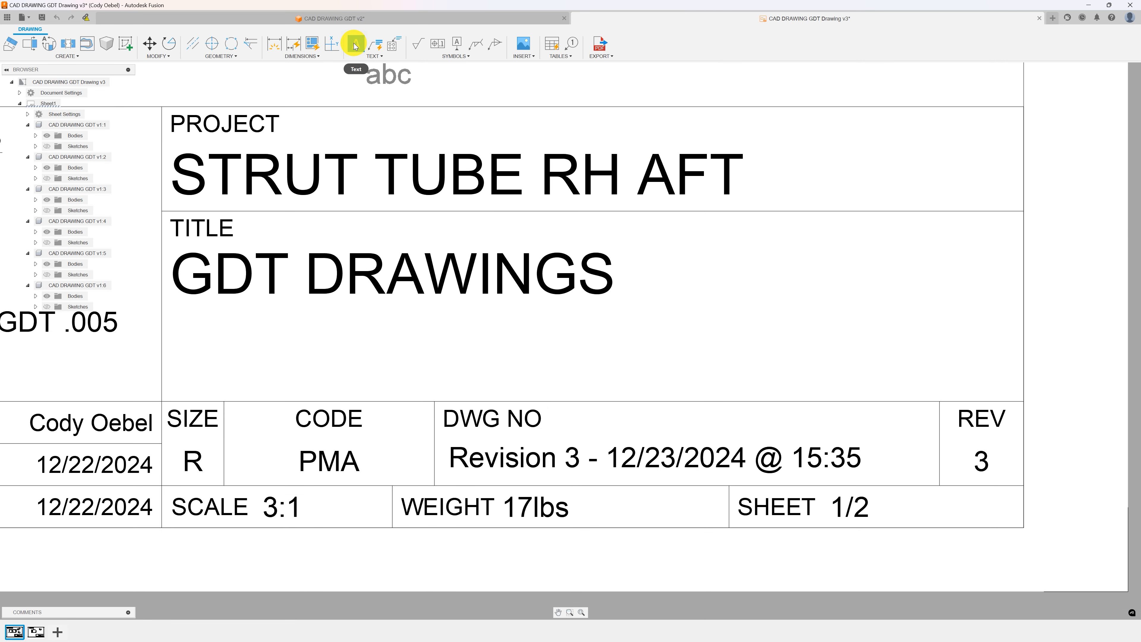
pyautogui.click(561, 409)
pyautogui.click(736, 431)
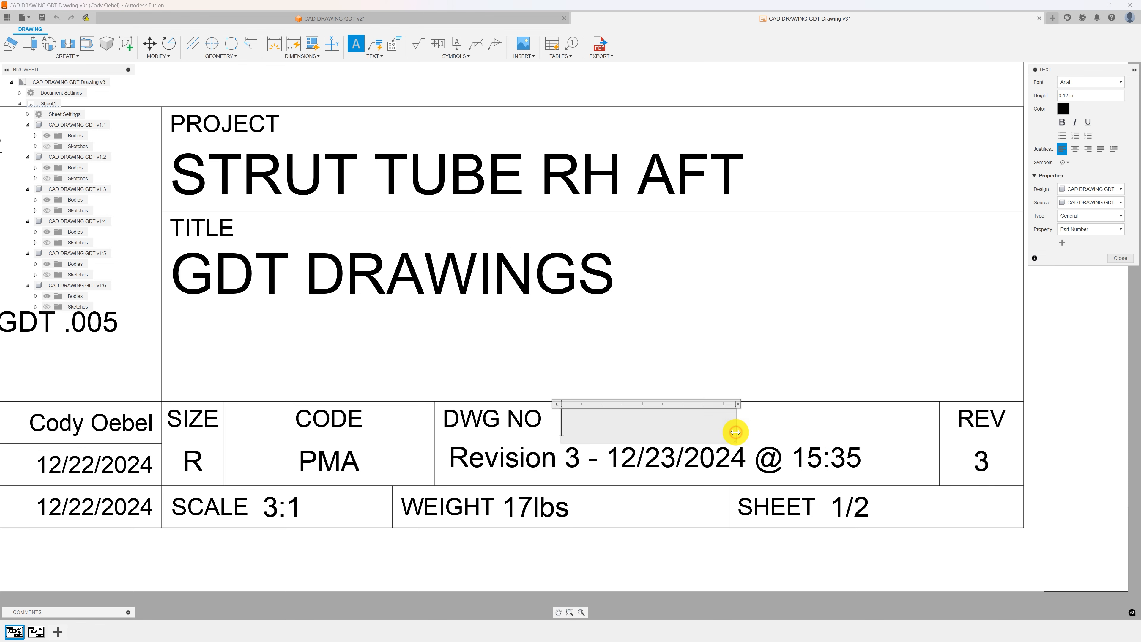
pyautogui.write('123456')
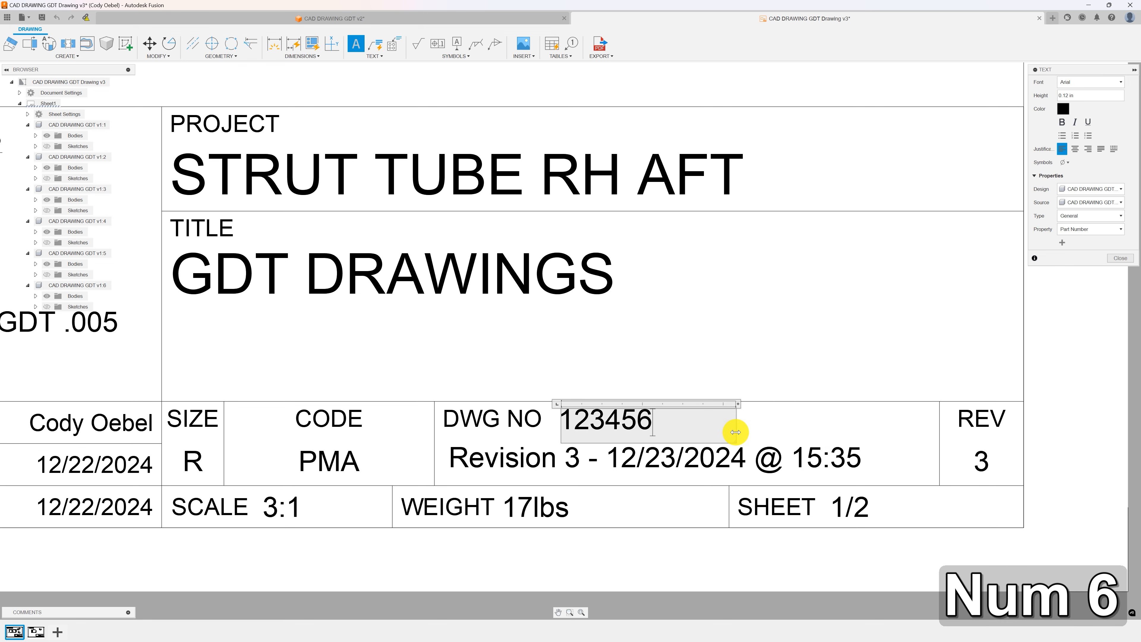
pyautogui.click(724, 378)
# Edit the title block's REV attribute to 4.
pyautogui.scroll(4, 984, 423)
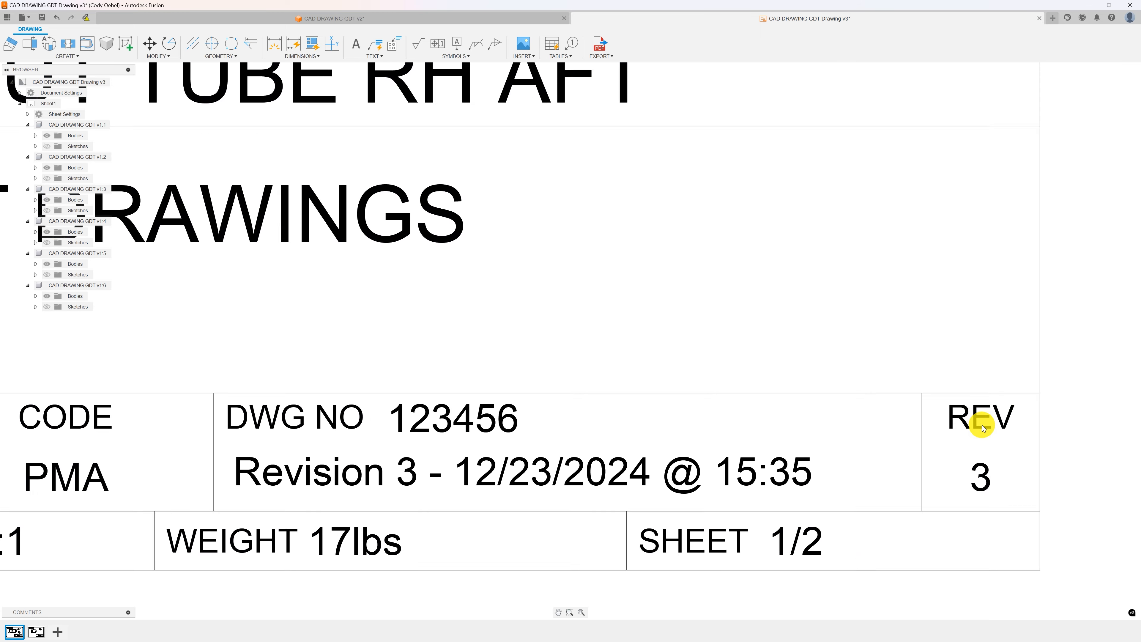
pyautogui.doubleClick(986, 480)
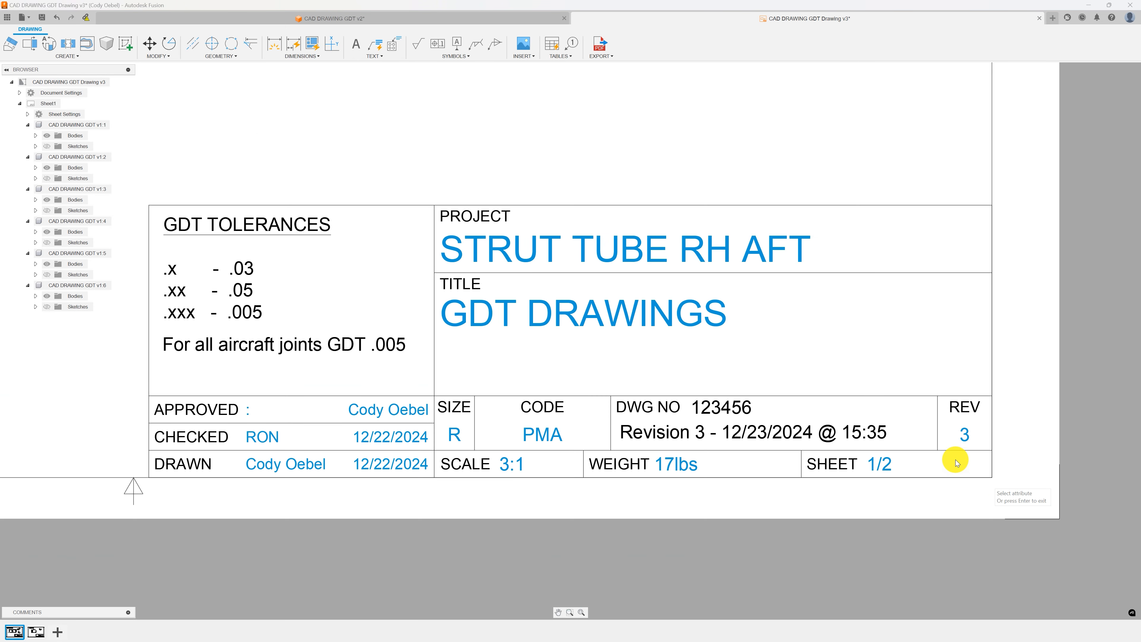
pyautogui.click(965, 435)
pyautogui.write('4')
pyautogui.press('Return')
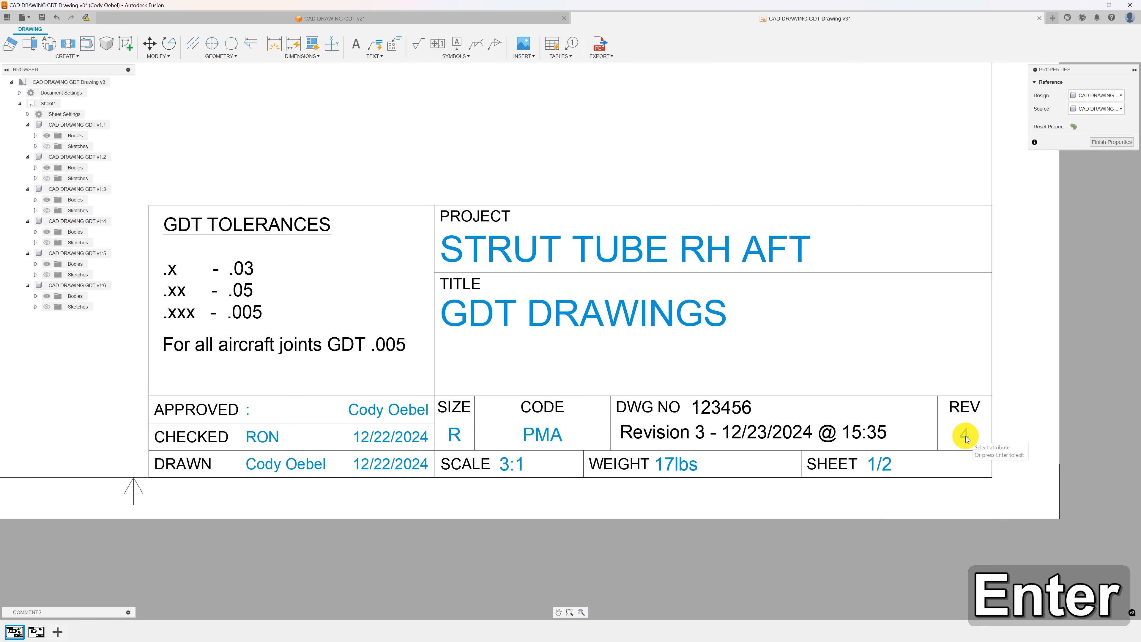
pyautogui.click(1092, 141)
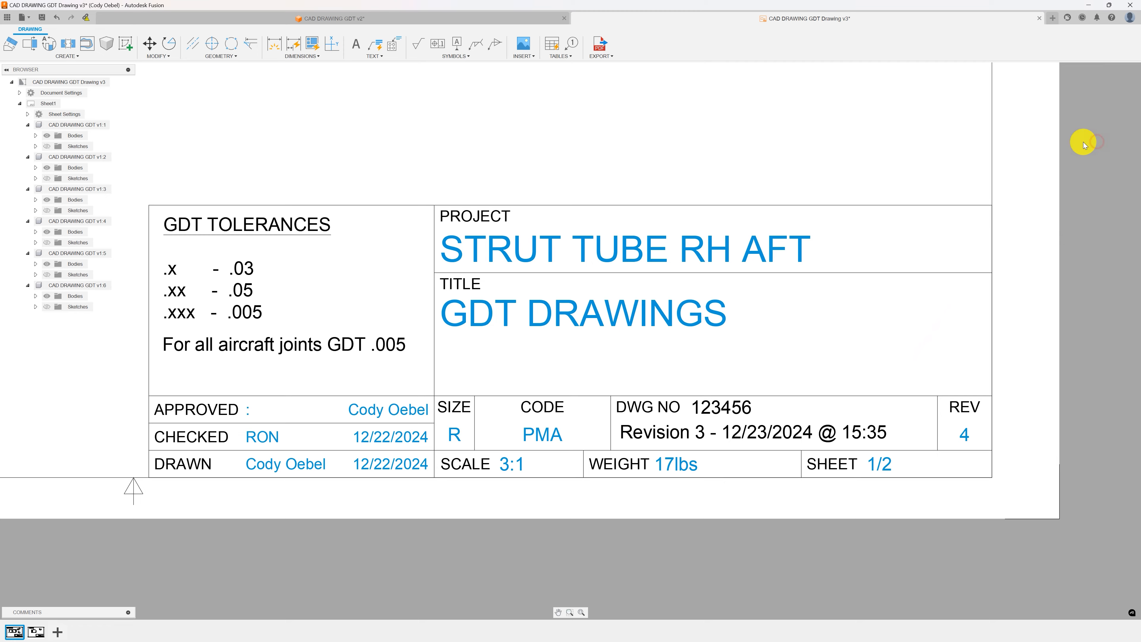
# Inspect the dimensioned front view and its annotations.
pyautogui.scroll(5, 777, 339)
pyautogui.scroll(-5, 762, 351)
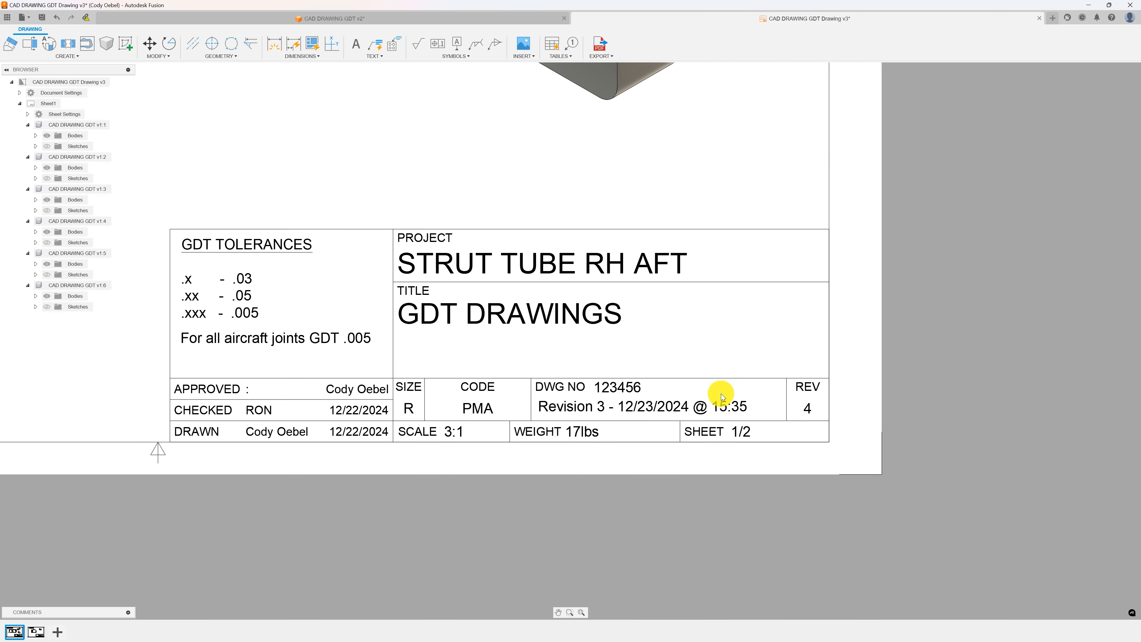
pyautogui.scroll(-2, 607, 360)
pyautogui.moveTo(606, 360); pyautogui.dragTo(709, 486, button='middle')
pyautogui.scroll(-3, 707, 483)
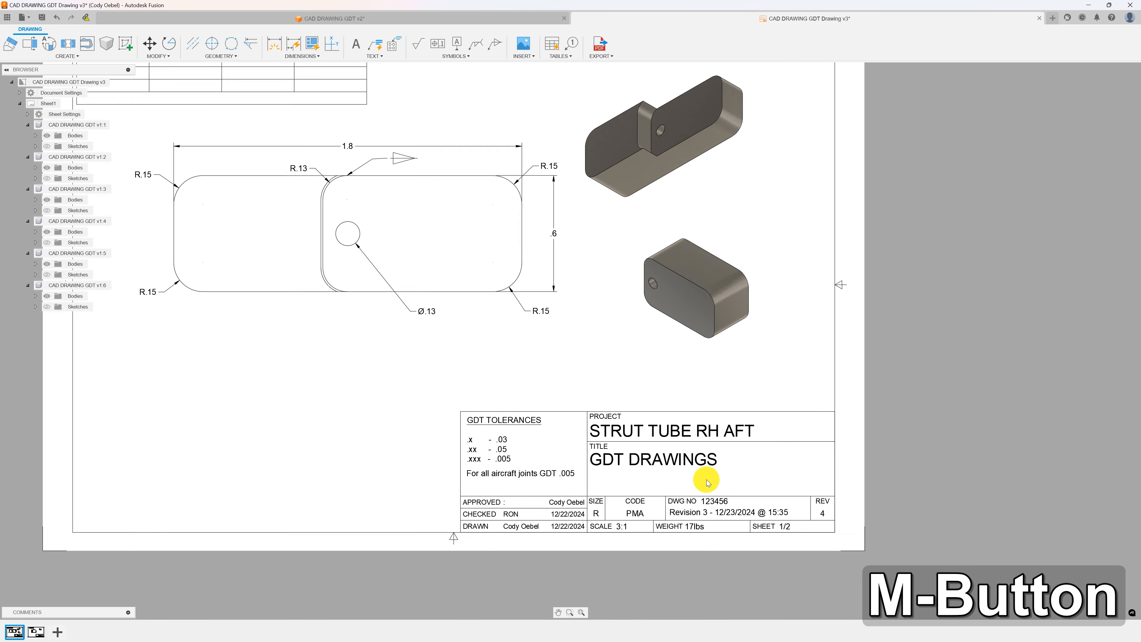
pyautogui.scroll(-3, 652, 445)
pyautogui.moveTo(573, 406); pyautogui.dragTo(594, 412, button='middle')
pyautogui.scroll(2, 594, 413)
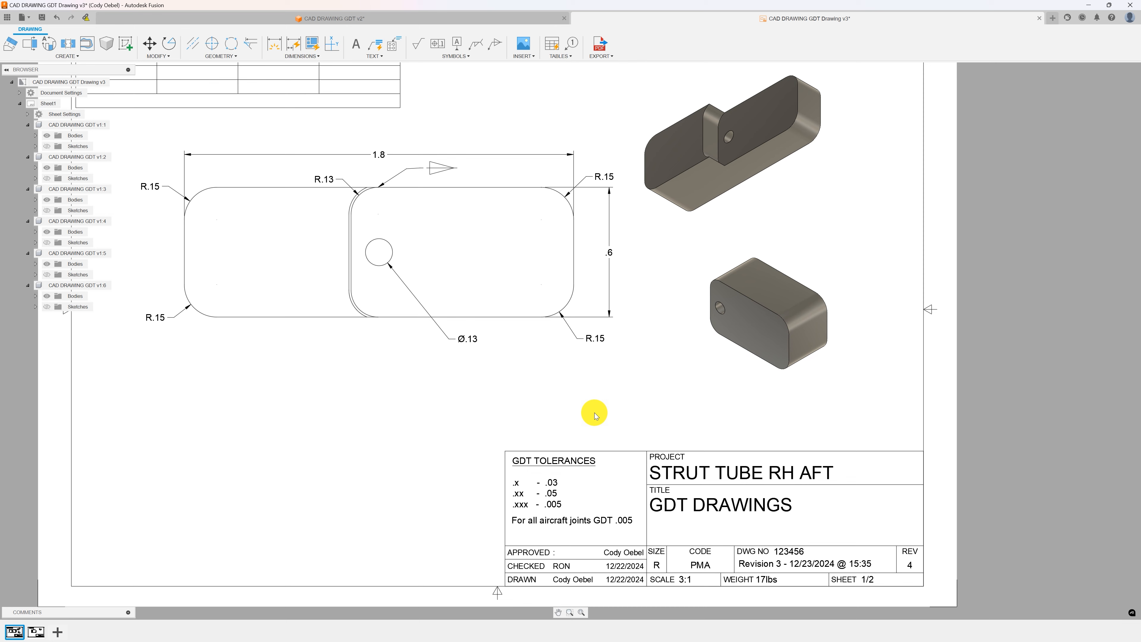
pyautogui.scroll(-1, 594, 413)
pyautogui.scroll(4, 400, 224)
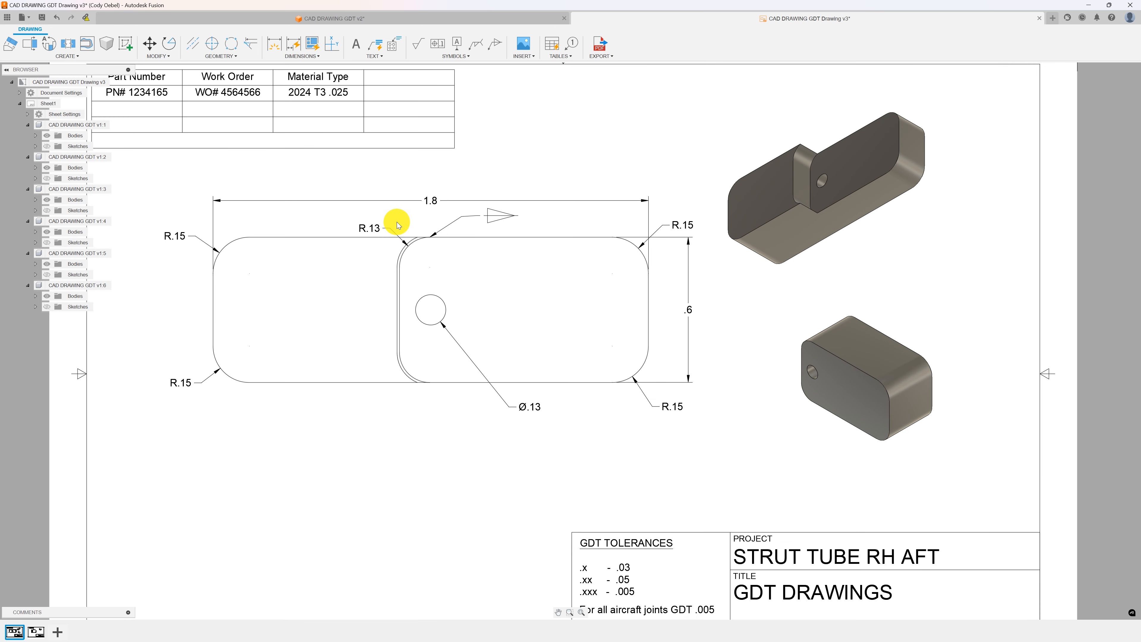
pyautogui.moveTo(400, 225); pyautogui.dragTo(498, 255, button='middle')
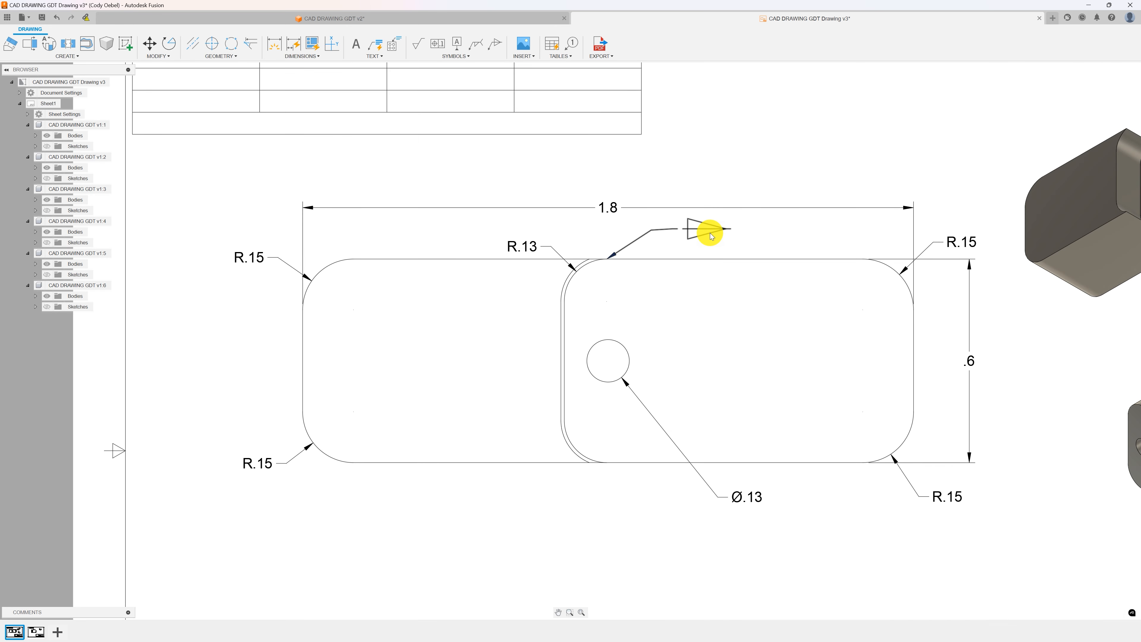
pyautogui.scroll(-3, 708, 229)
pyautogui.scroll(3, 731, 230)
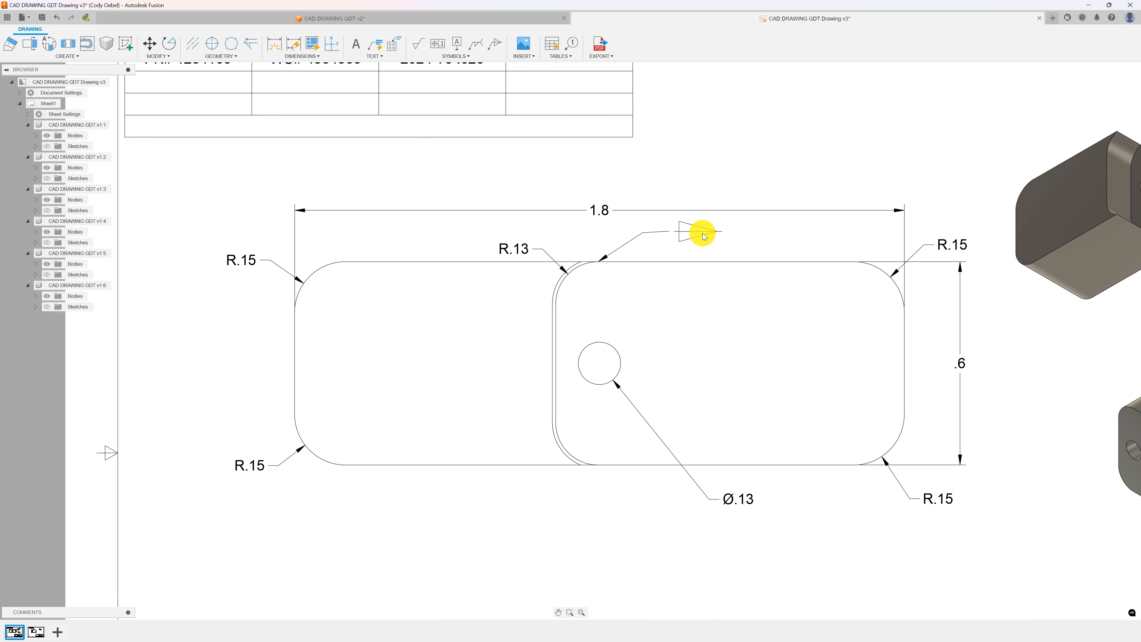
pyautogui.scroll(-1, 695, 236)
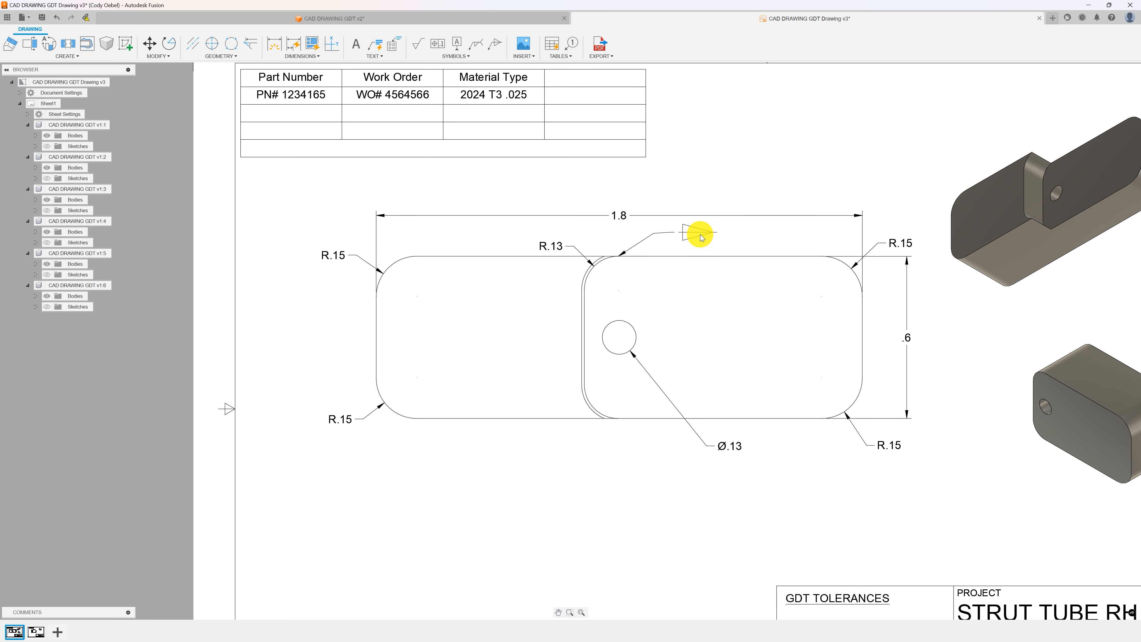
pyautogui.scroll(-2, 735, 202)
pyautogui.moveTo(741, 186); pyautogui.dragTo(606, 290, button='middle')
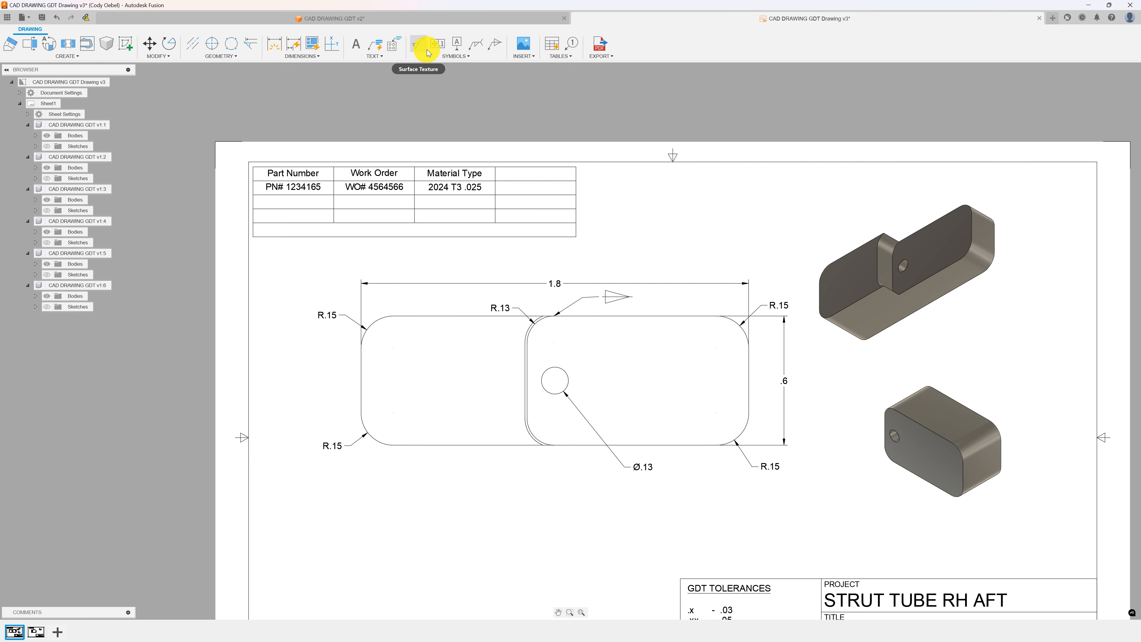
# Delete the dimensioned front view from the sheet.
pyautogui.click(539, 234)
pyautogui.click(579, 353)
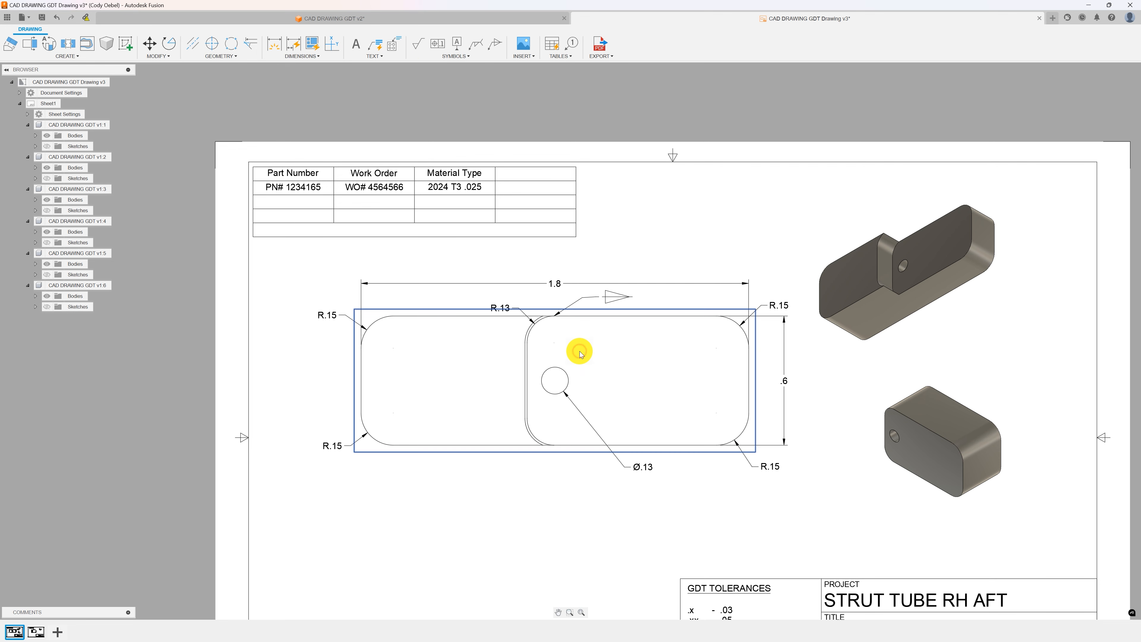
pyautogui.press('Delete')
# Place a new base view with SE Isometric orientation near the top of the sheet beside the parts table.
pyautogui.scroll(-2, 559, 292)
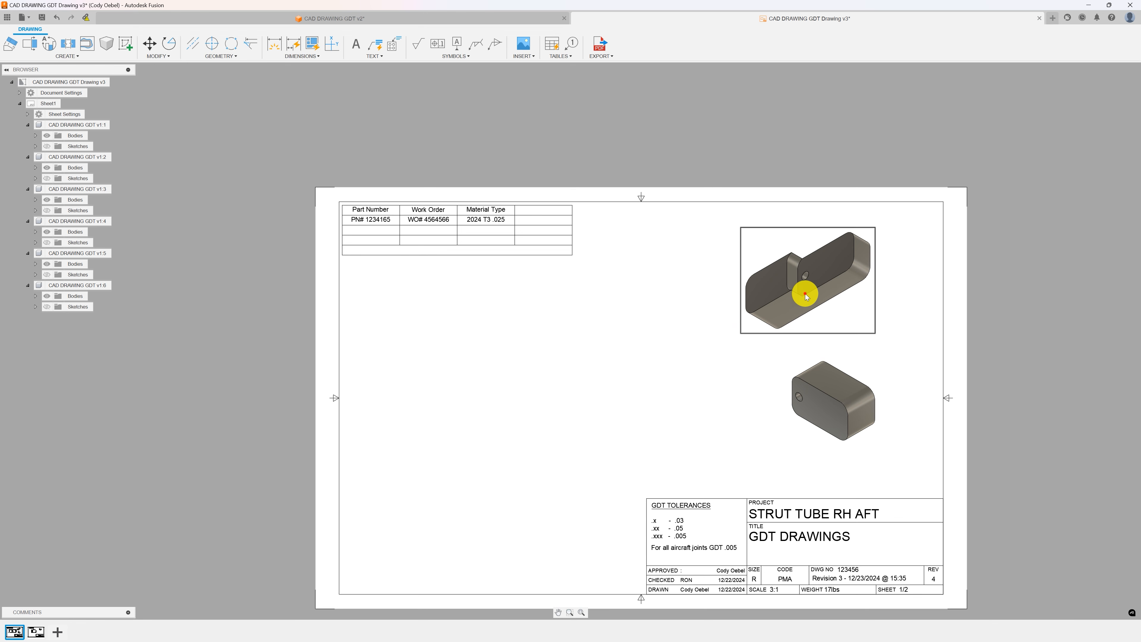
pyautogui.click(830, 399)
pyautogui.click(807, 298)
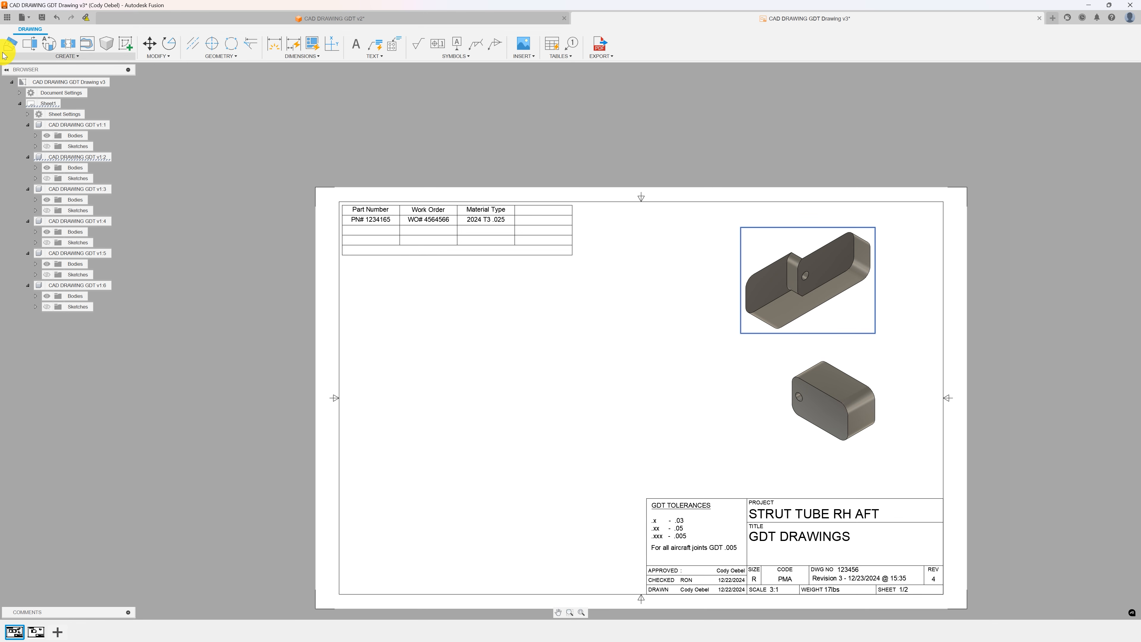
pyautogui.click(45, 56)
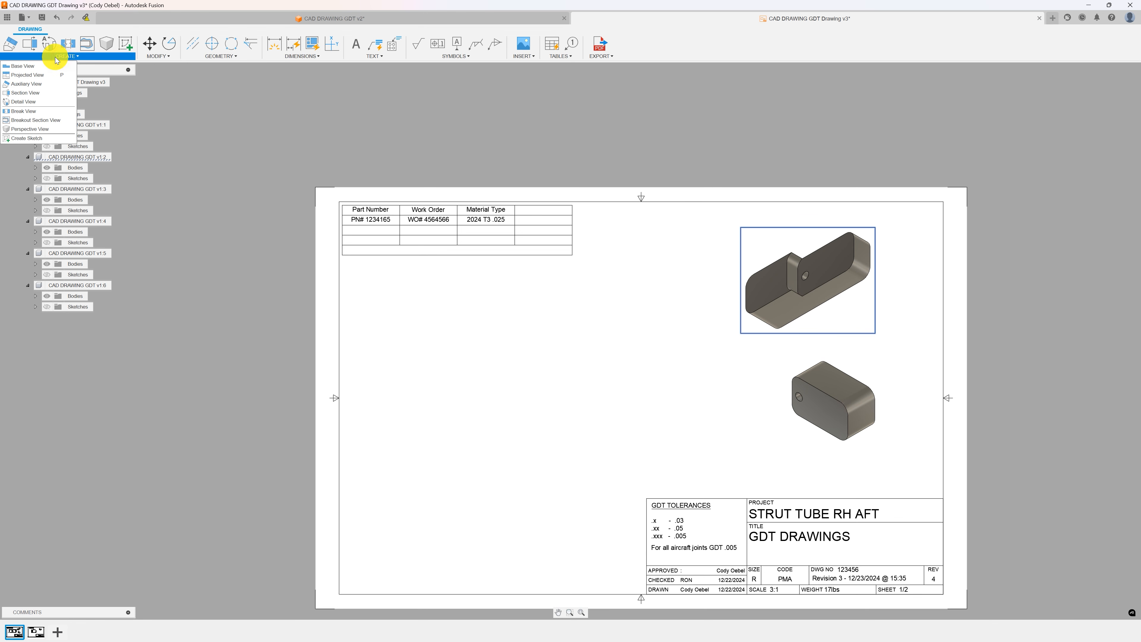
pyautogui.click(32, 66)
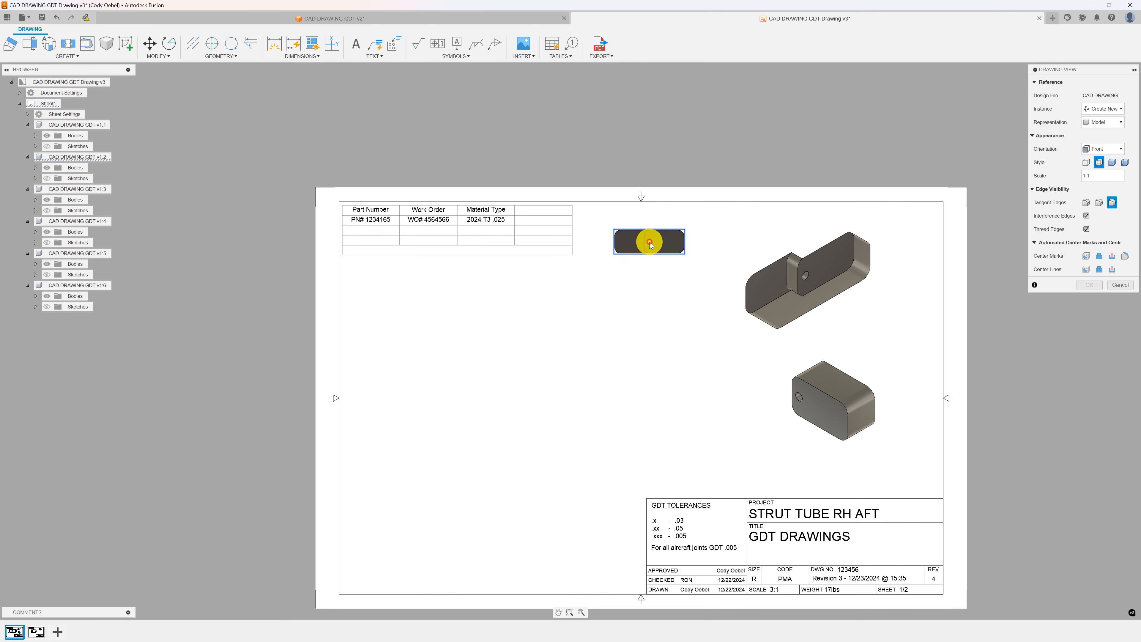
pyautogui.click(650, 243)
pyautogui.click(1102, 149)
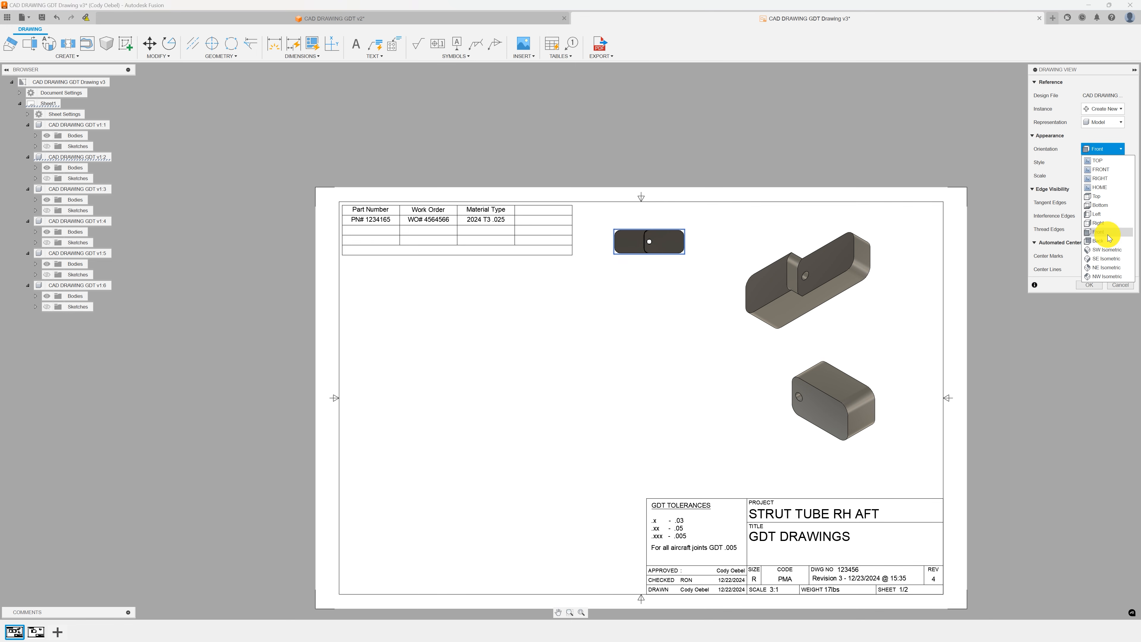
pyautogui.click(1106, 259)
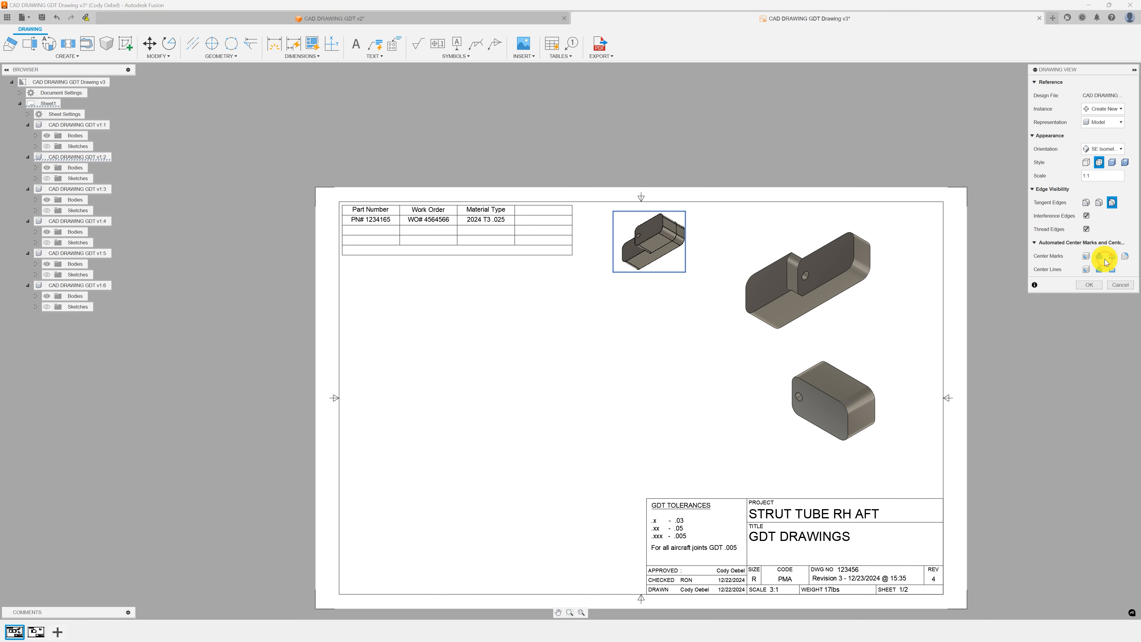
pyautogui.click(1089, 286)
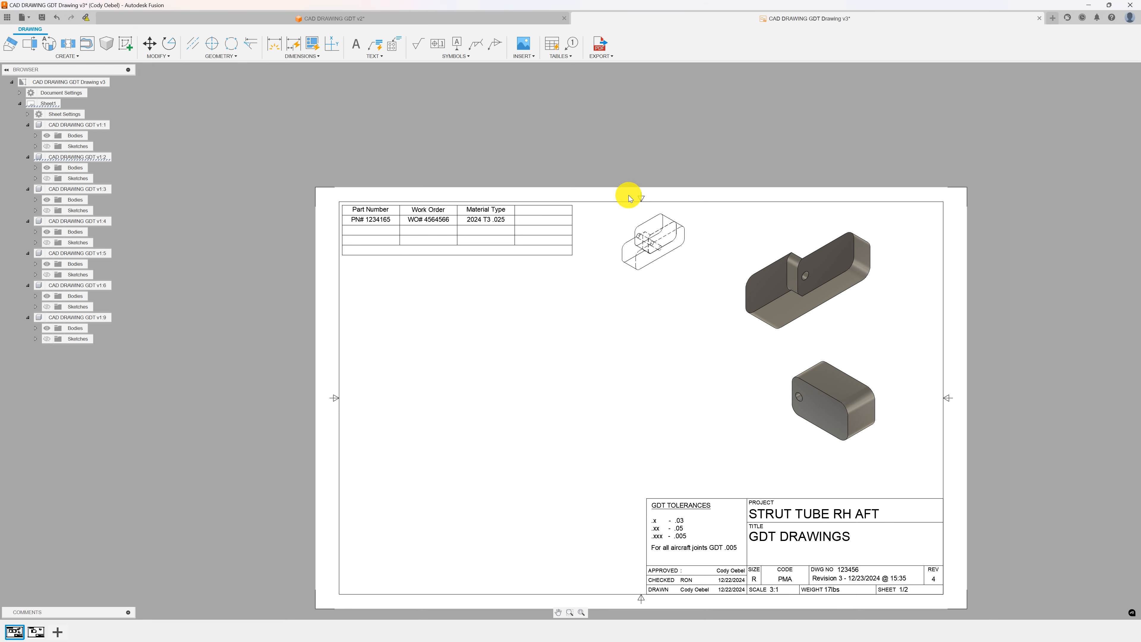
# Change the new view's style to shaded and shift it slightly to the right.
pyautogui.doubleClick(677, 229)
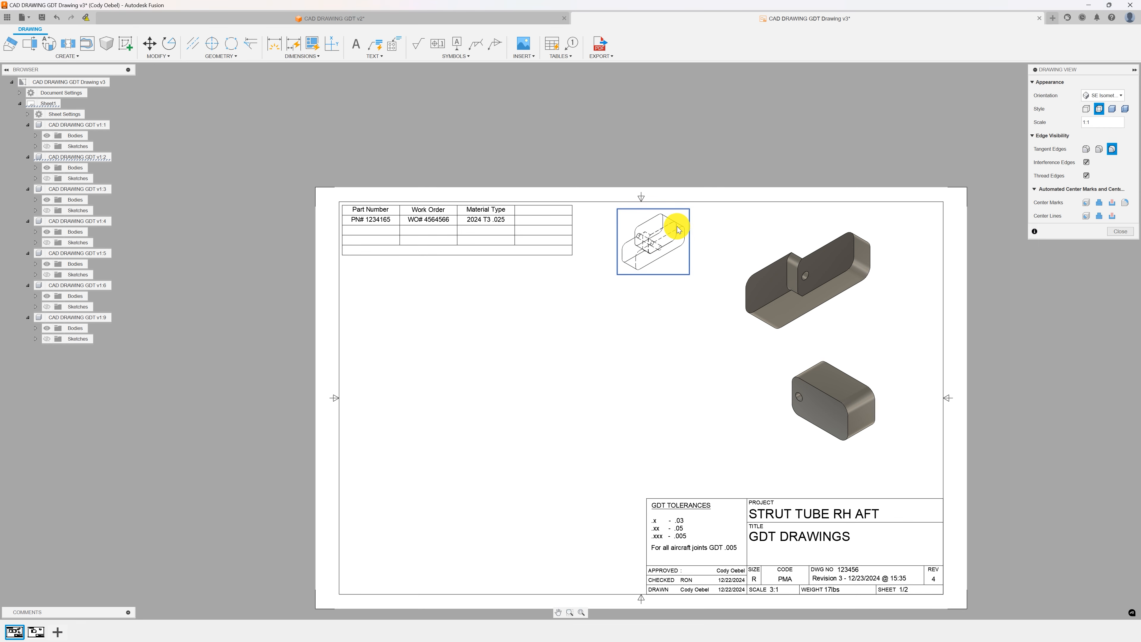
pyautogui.click(1112, 109)
pyautogui.click(1119, 271)
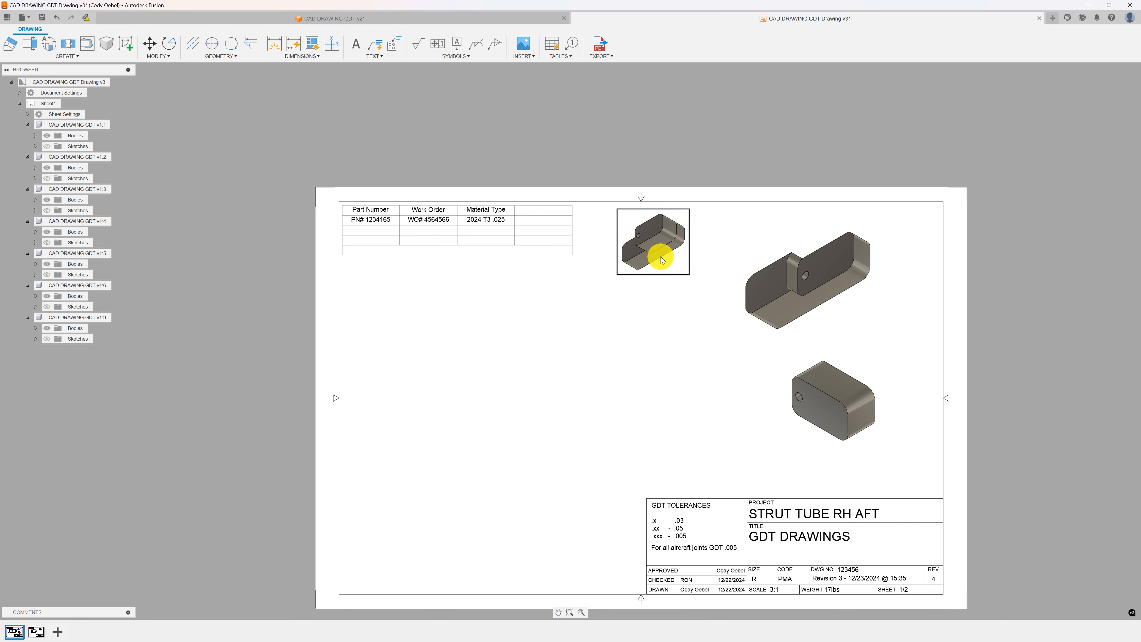
pyautogui.moveTo(668, 239); pyautogui.dragTo(691, 245)
pyautogui.click(691, 245)
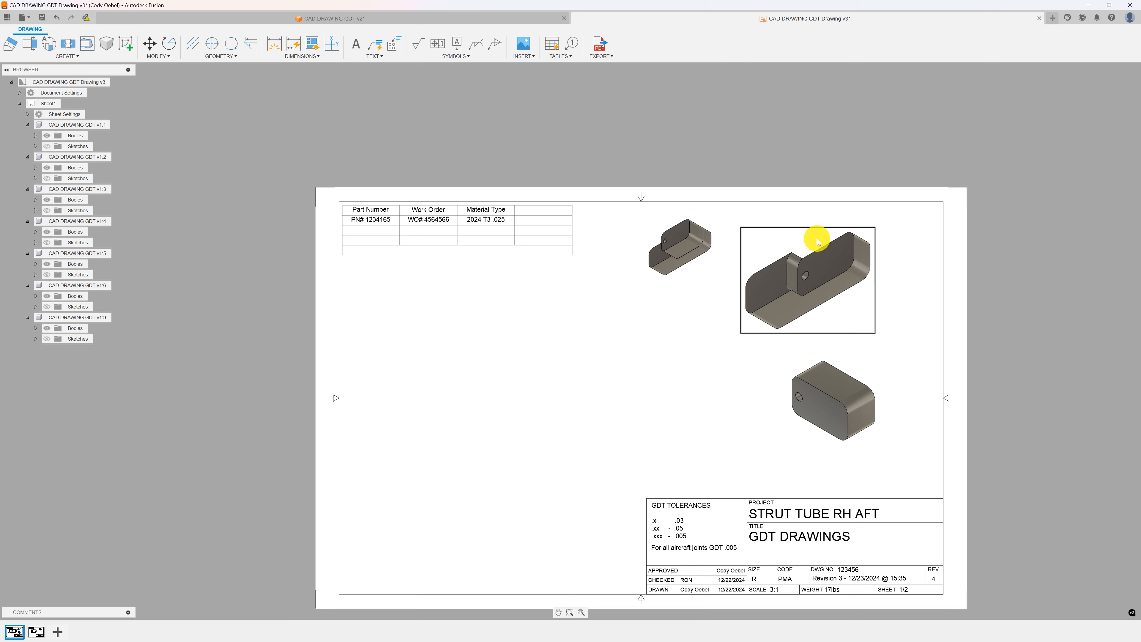
# Move the small isometric view slightly upward on the sheet.
pyautogui.scroll(5, 804, 273)
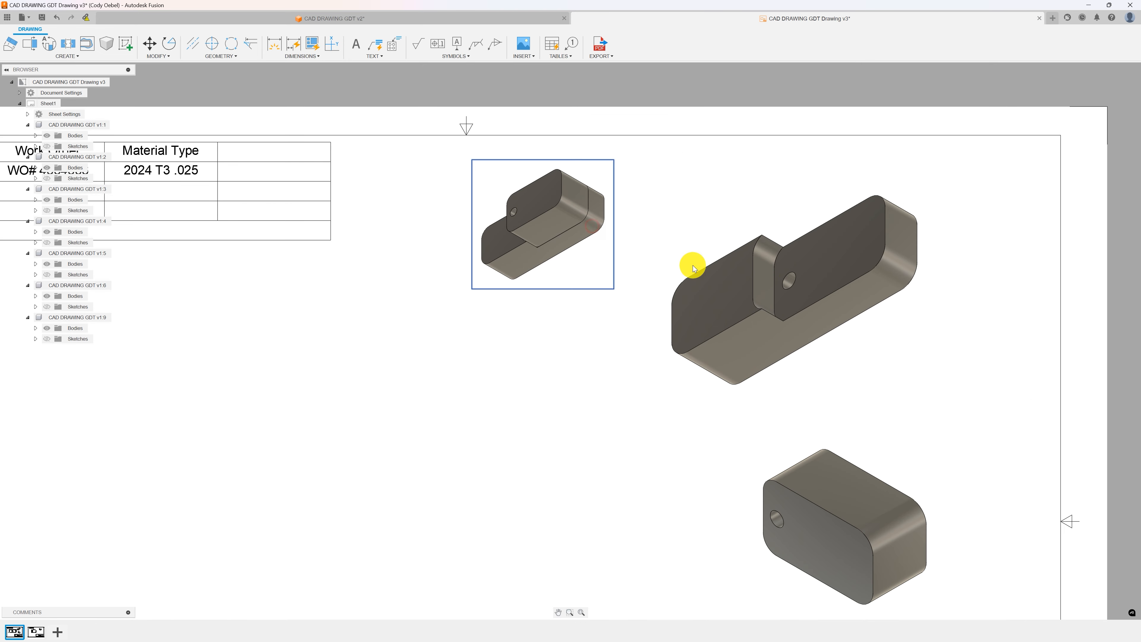
pyautogui.click(791, 334)
pyautogui.click(811, 463)
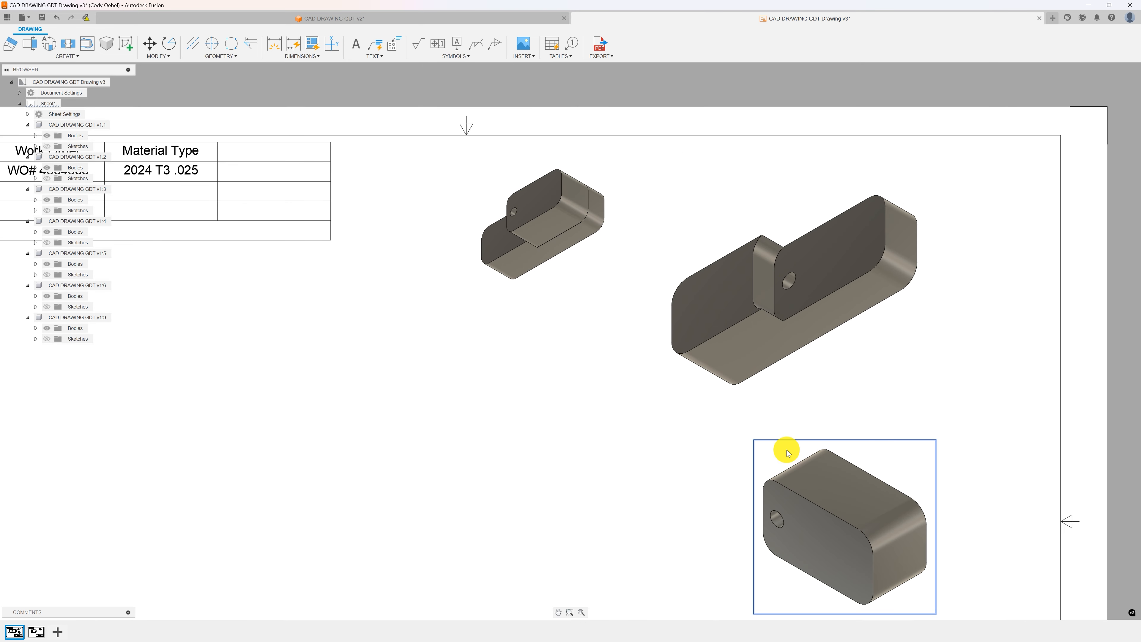
pyautogui.scroll(-6, 606, 392)
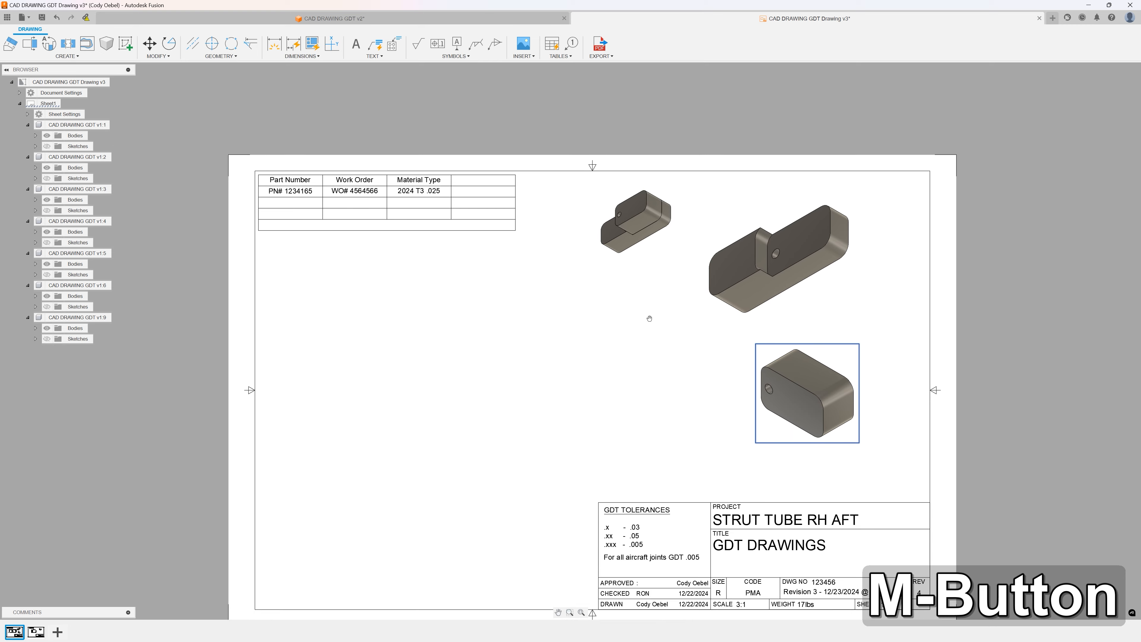
pyautogui.scroll(2, 650, 323)
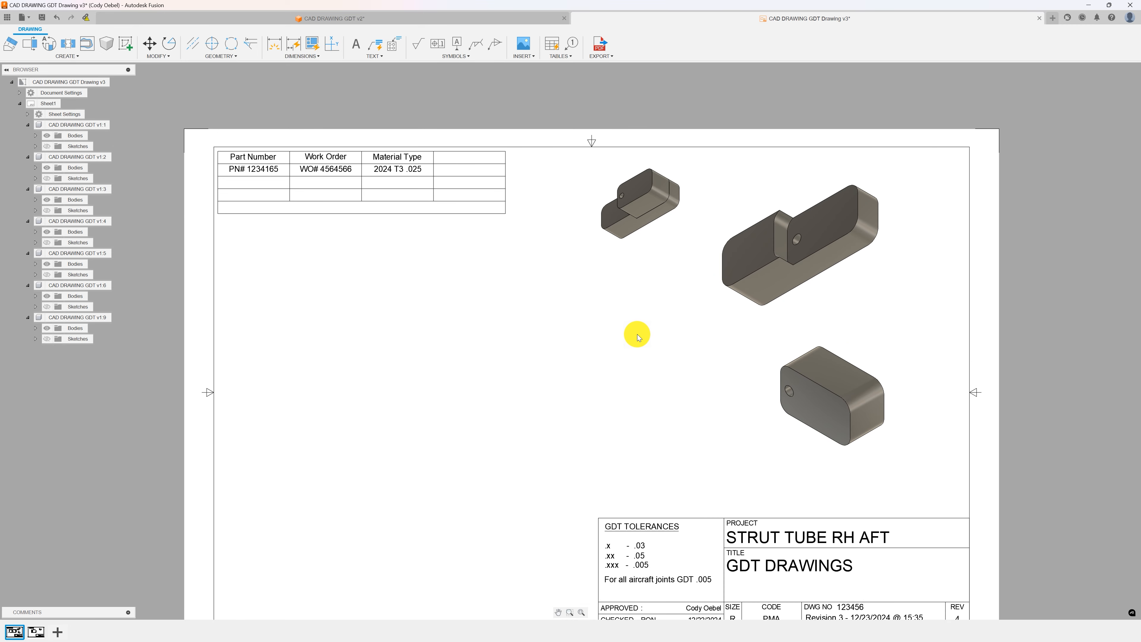
pyautogui.scroll(-3, 636, 337)
pyautogui.scroll(2, 640, 311)
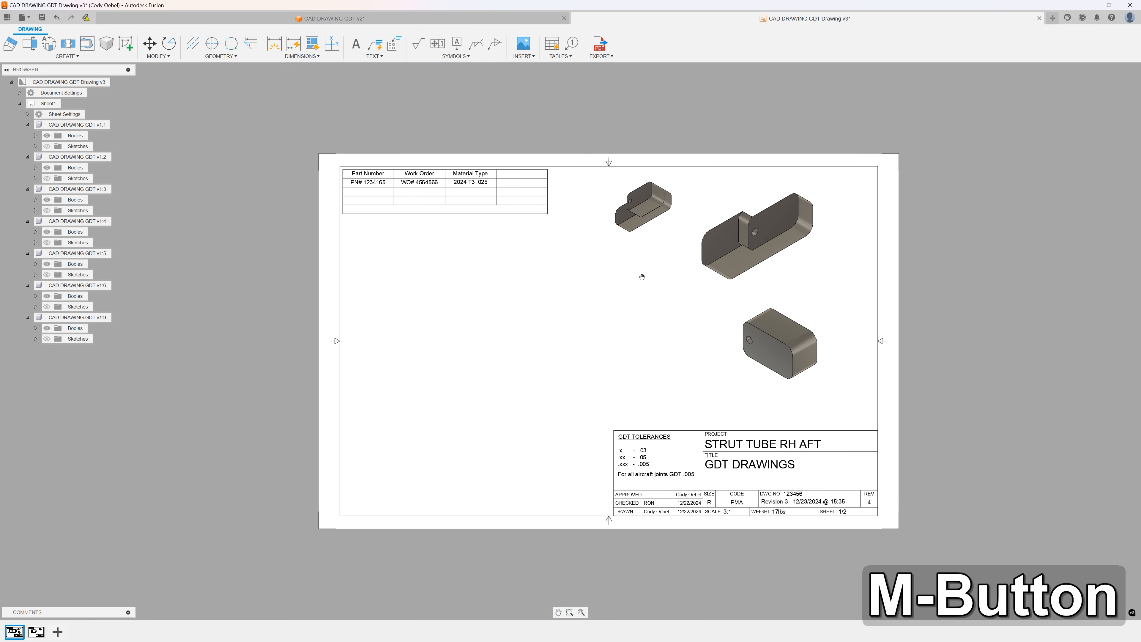
pyautogui.scroll(-1, 642, 283)
pyautogui.scroll(1, 644, 296)
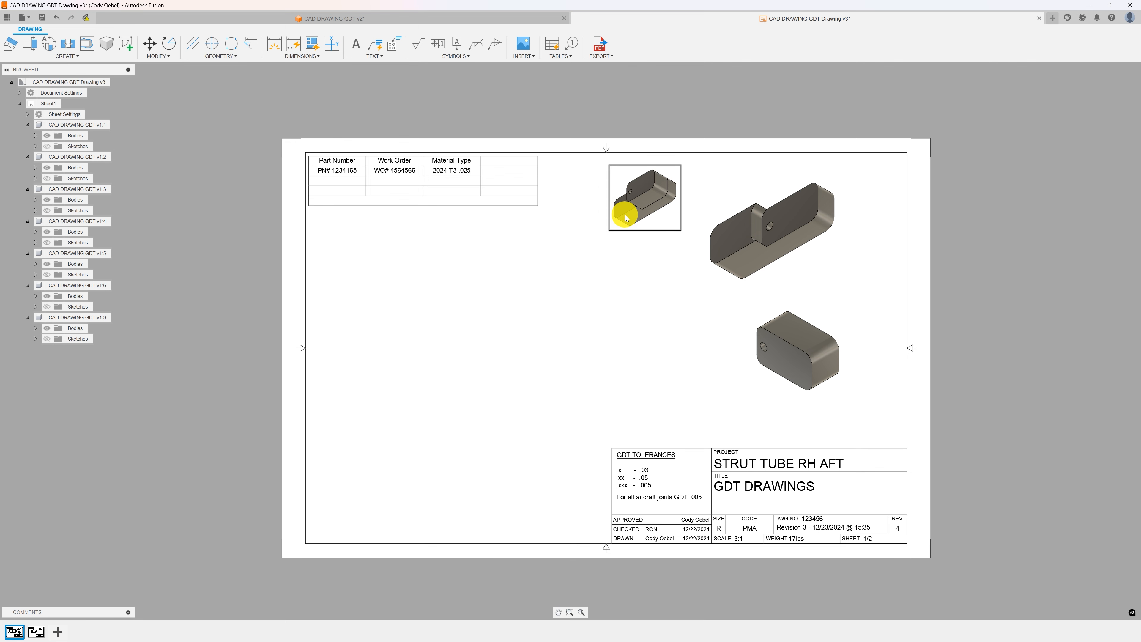
pyautogui.scroll(3, 626, 217)
pyautogui.scroll(-1, 638, 213)
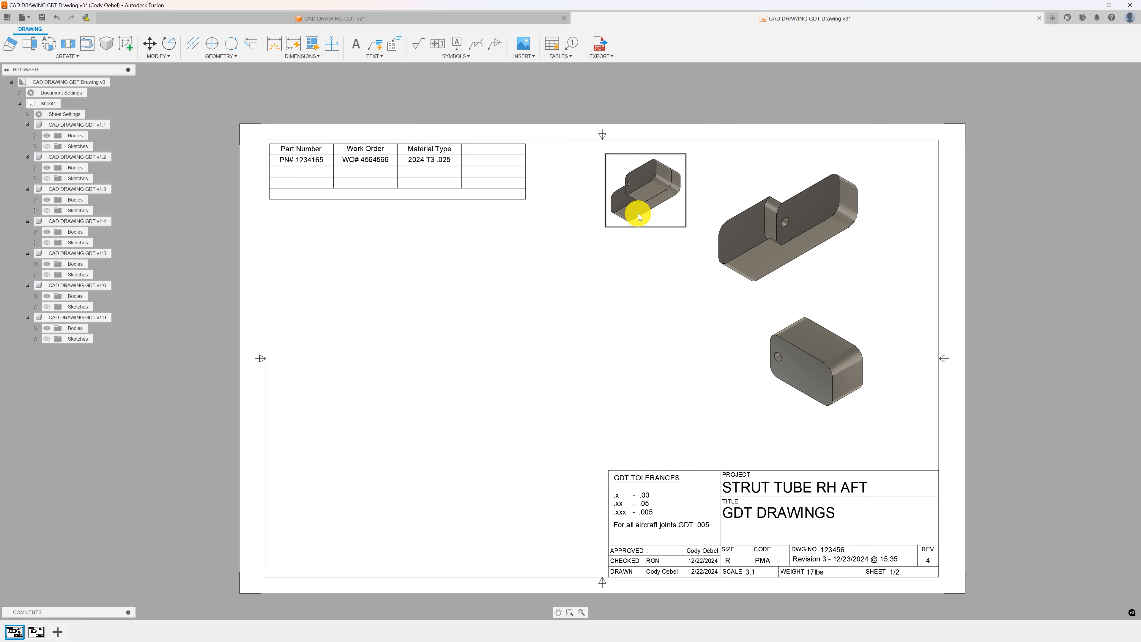
pyautogui.moveTo(638, 214); pyautogui.dragTo(640, 199, button='middle')
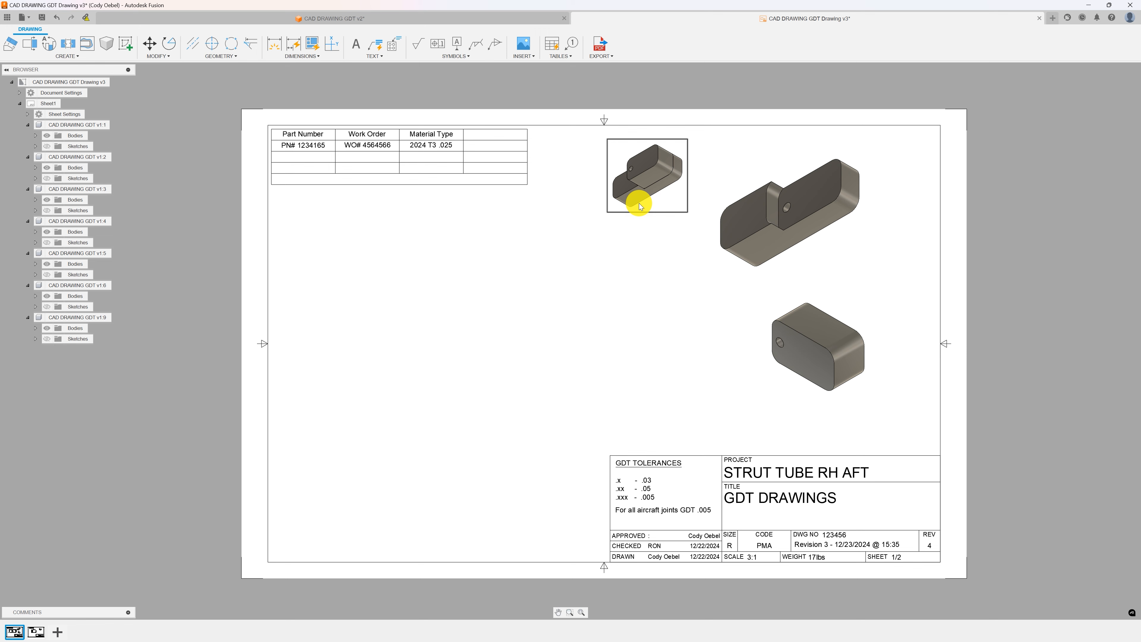
# Examine the three placed views and the title block's tolerance block across the sheet.
pyautogui.scroll(2, 776, 204)
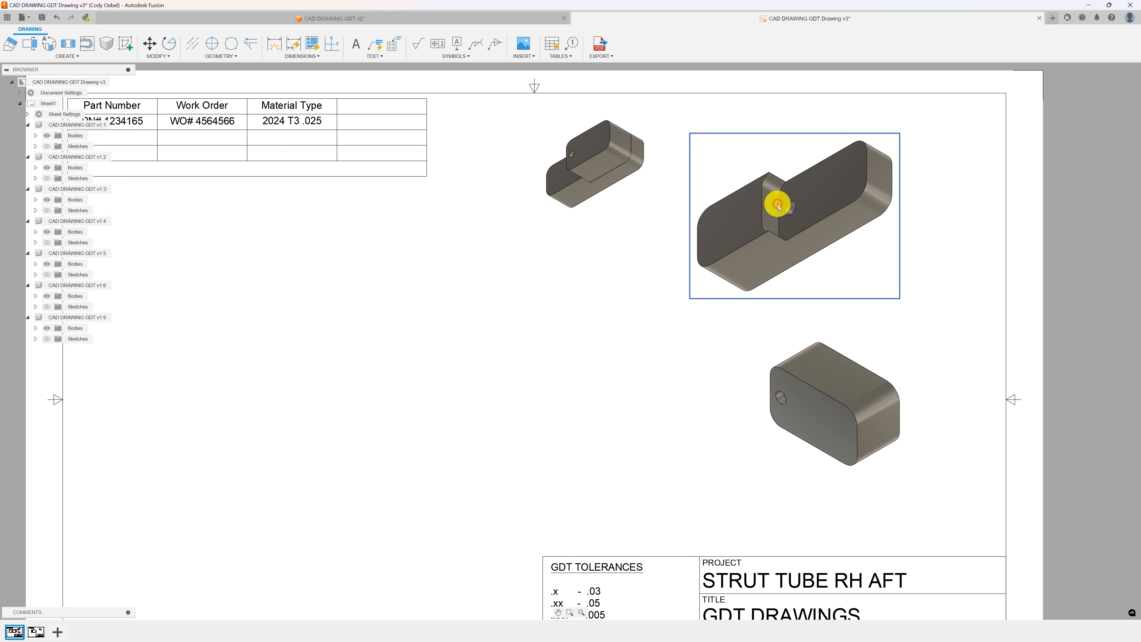
pyautogui.click(619, 155)
pyautogui.click(799, 384)
pyautogui.click(778, 242)
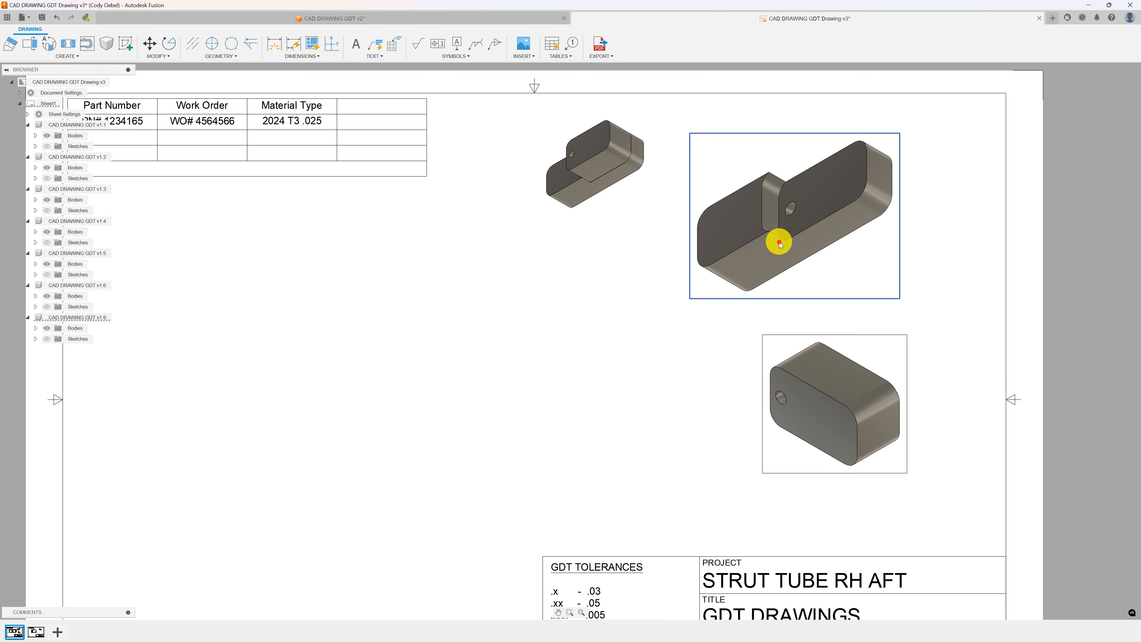
pyautogui.click(576, 161)
pyautogui.scroll(-2, 527, 258)
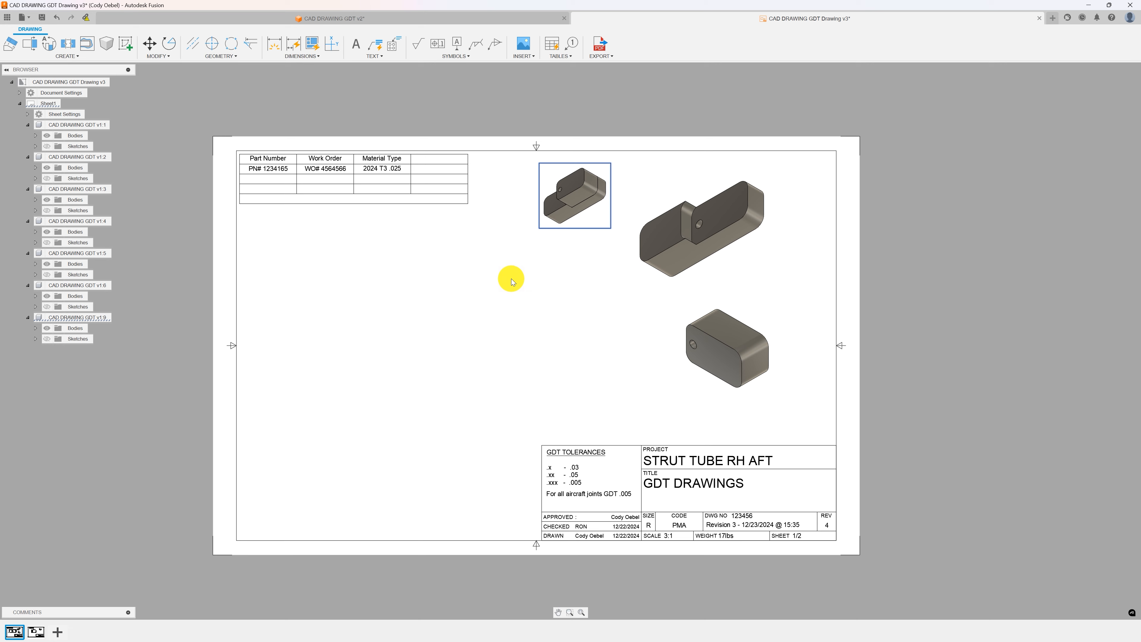
pyautogui.moveTo(506, 319)
pyautogui.mouseDown(button='middle')
pyautogui.moveTo(555, 313)
pyautogui.moveTo(539, 320)
pyautogui.mouseUp(button='middle')
pyautogui.scroll(2, 554, 314)
pyautogui.scroll(-1, 541, 325)
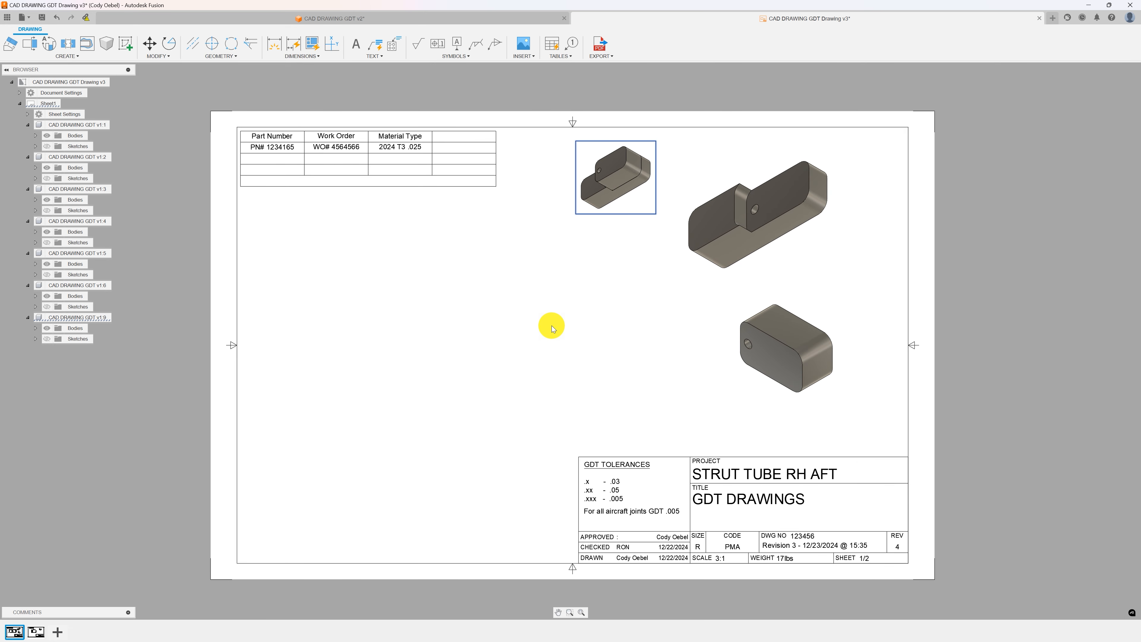
pyautogui.scroll(4, 770, 508)
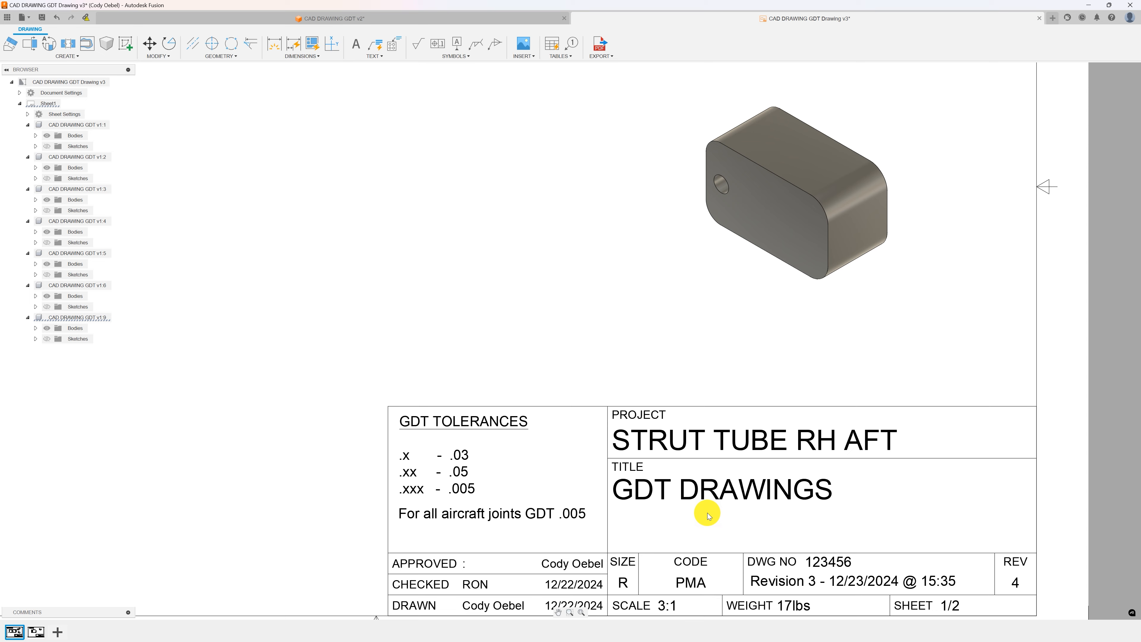
pyautogui.moveTo(707, 513); pyautogui.dragTo(712, 469, button='middle')
pyautogui.scroll(-1, 711, 468)
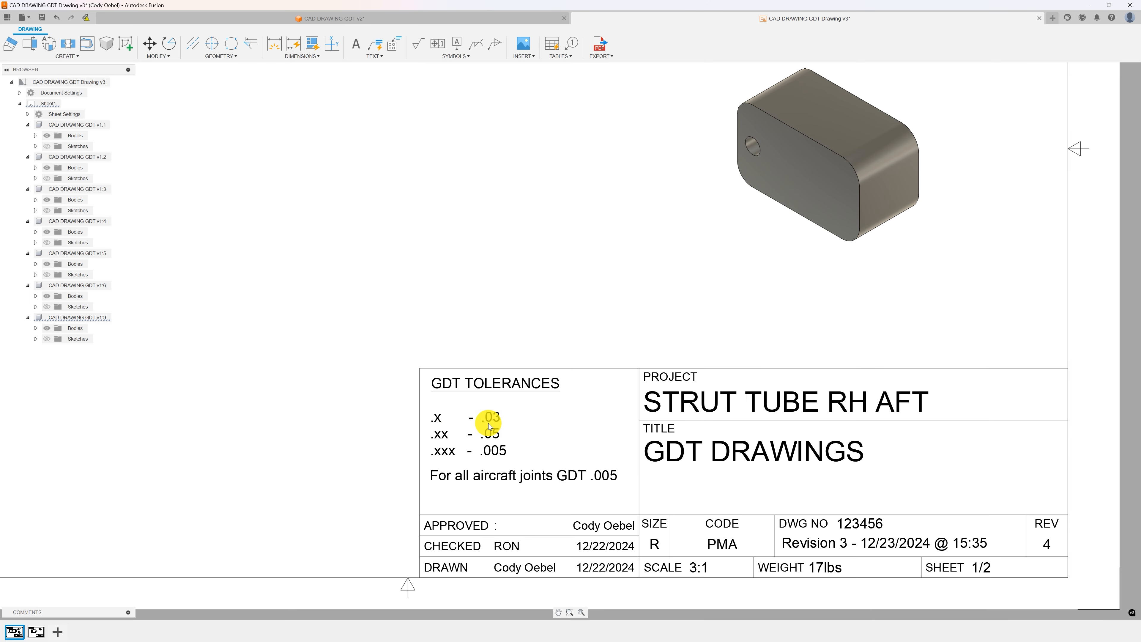
pyautogui.scroll(1, 490, 423)
pyautogui.scroll(-3, 510, 426)
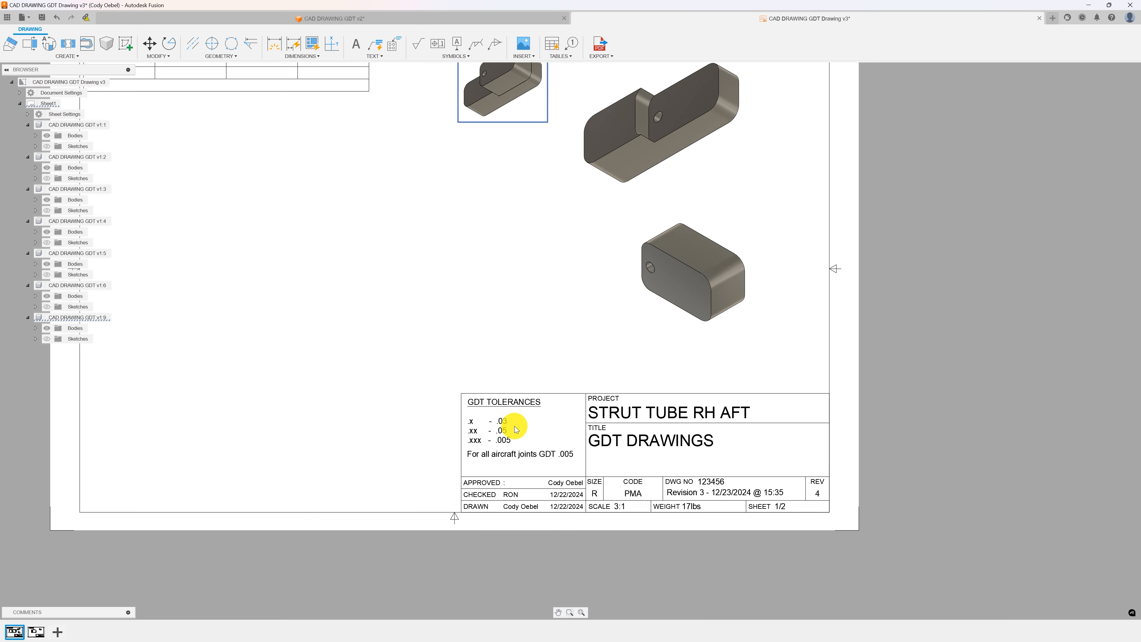
pyautogui.moveTo(527, 370); pyautogui.dragTo(596, 436, button='middle')
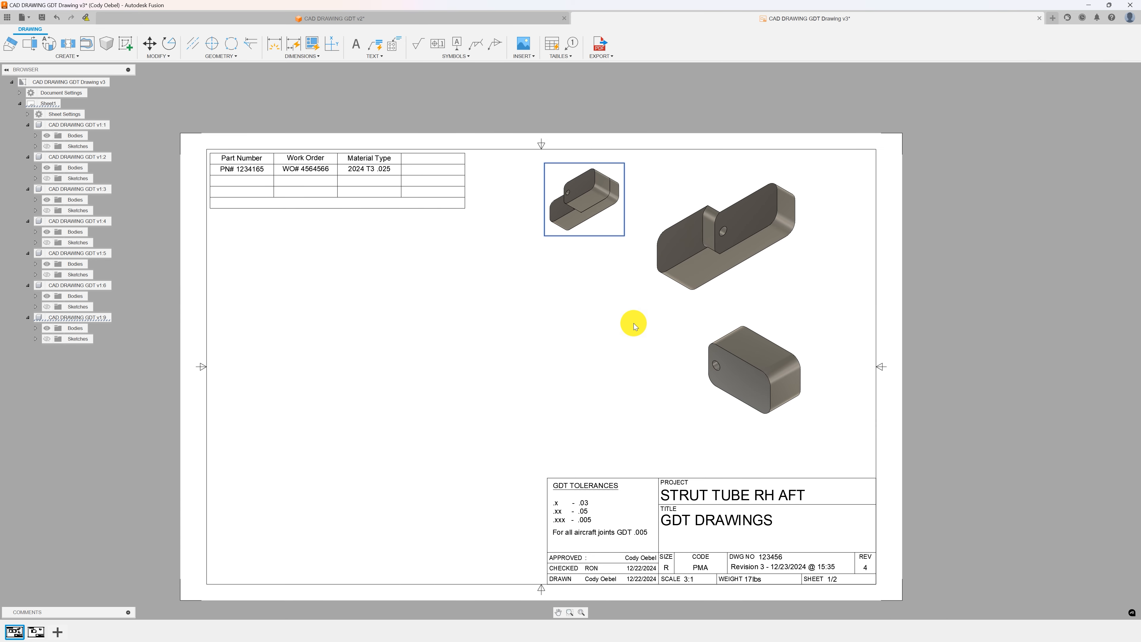
pyautogui.moveTo(388, 275)
pyautogui.mouseDown(button='middle')
pyautogui.moveTo(444, 251)
pyautogui.moveTo(460, 278)
pyautogui.moveTo(449, 283)
pyautogui.mouseUp(button='middle')
pyautogui.scroll(1, 444, 250)
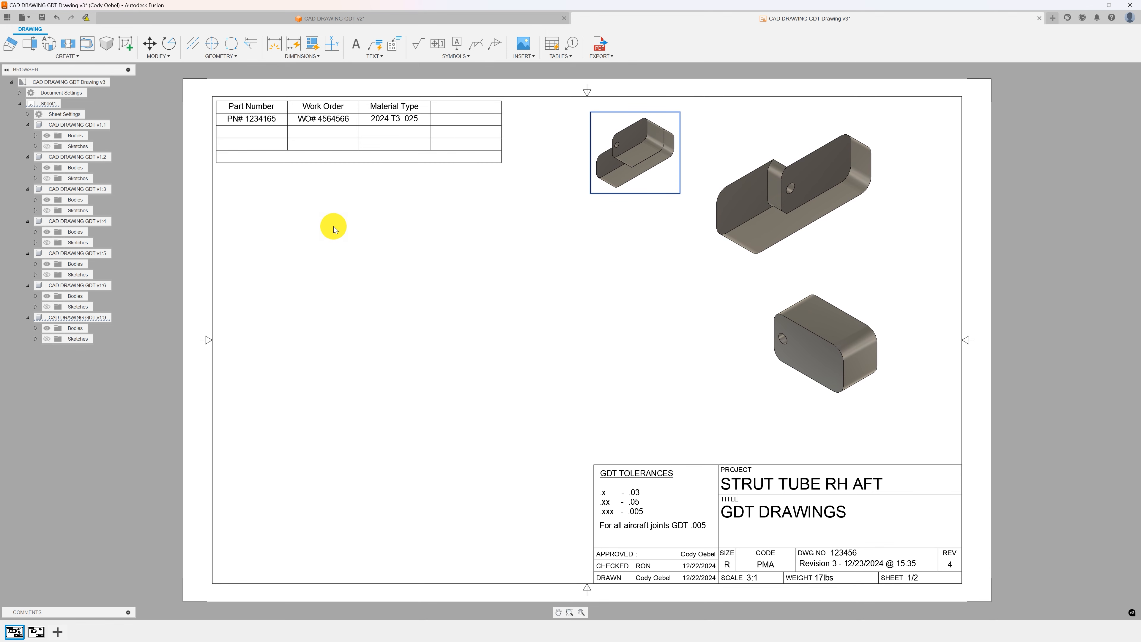
# Open the parts table and inspect its header columns and part row cells.
pyautogui.click(350, 132)
pyautogui.scroll(3, 242, 171)
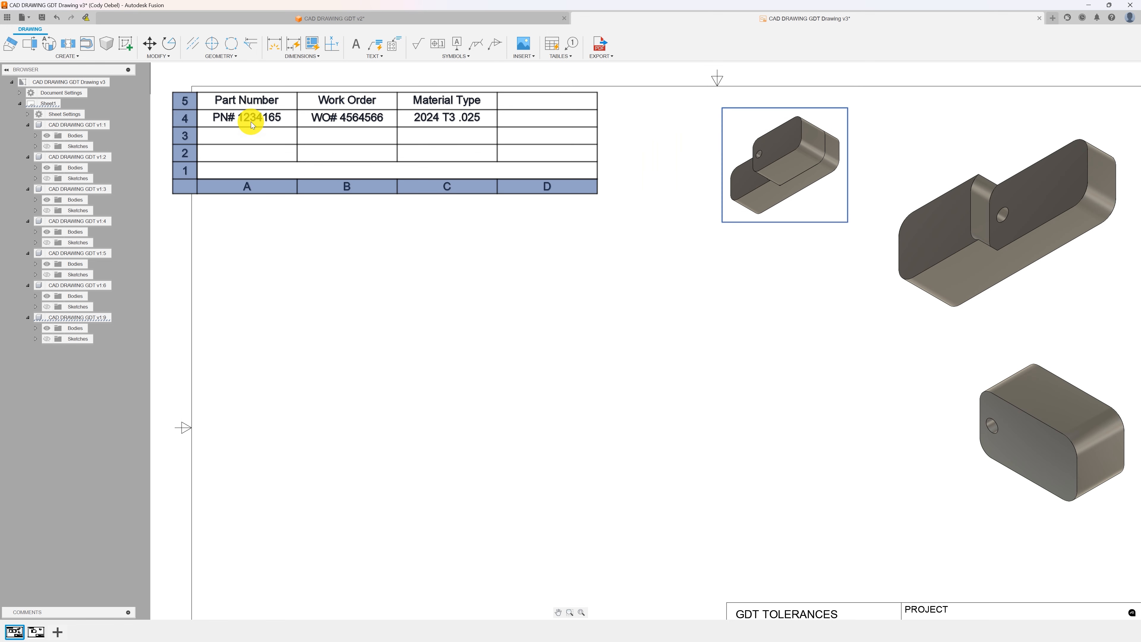
pyautogui.click(240, 106)
pyautogui.click(309, 233)
pyautogui.click(257, 102)
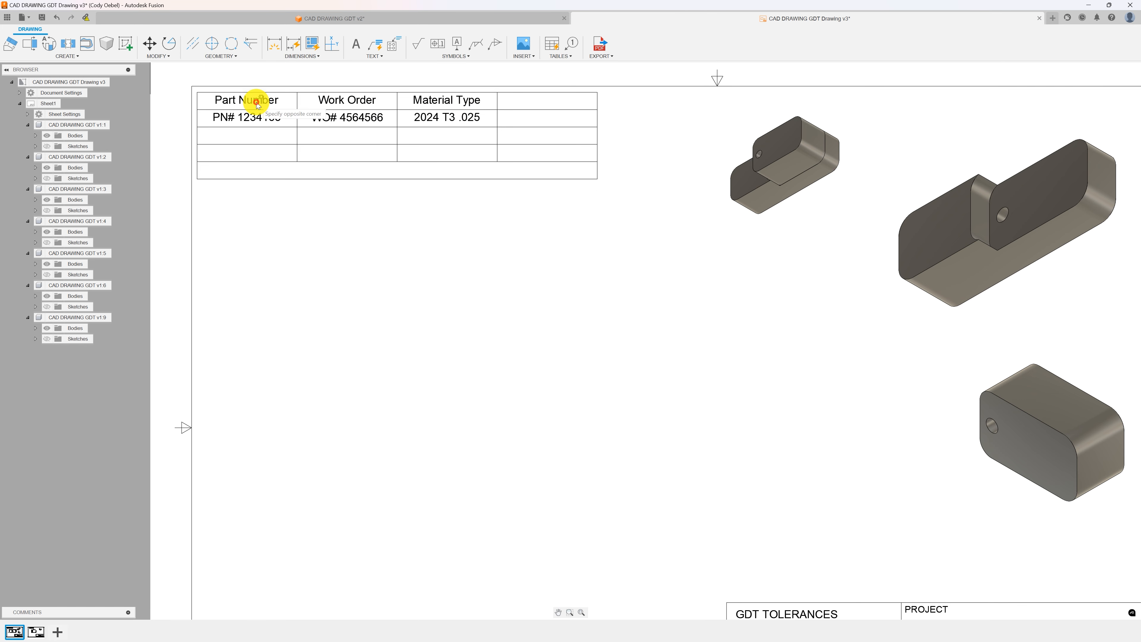
pyautogui.click(326, 103)
pyautogui.click(445, 105)
pyautogui.click(239, 100)
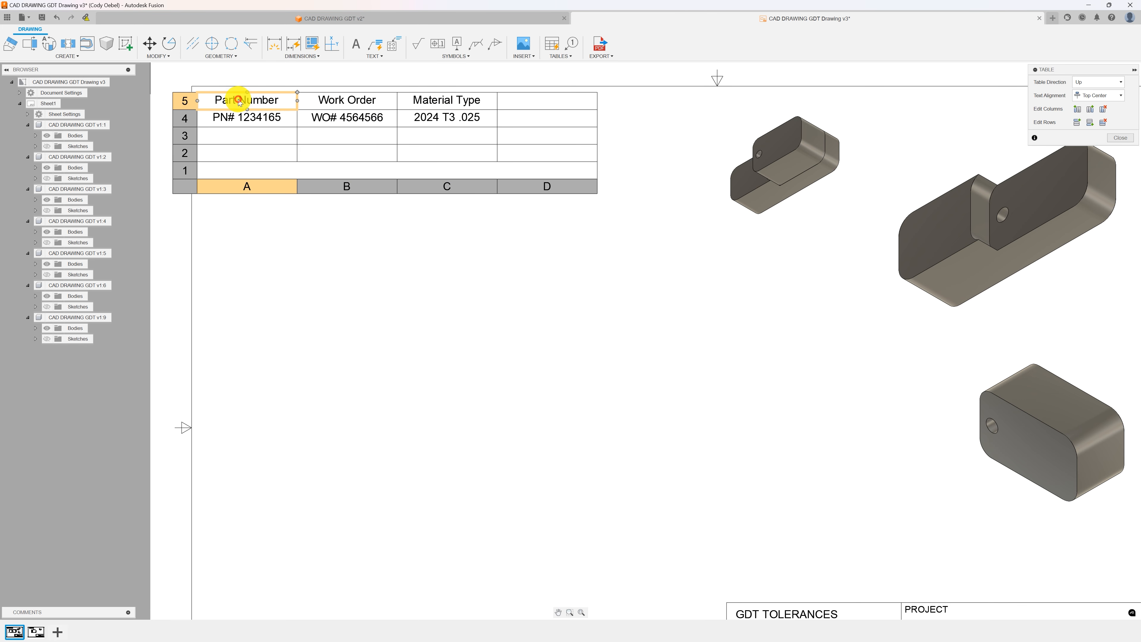
pyautogui.click(350, 104)
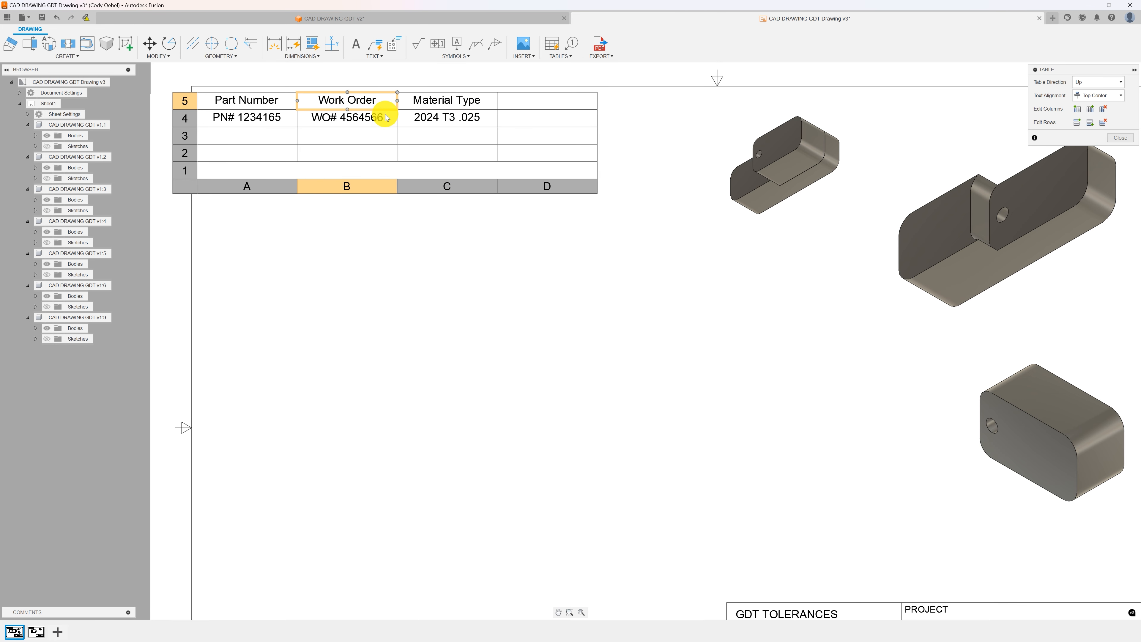
pyautogui.click(446, 103)
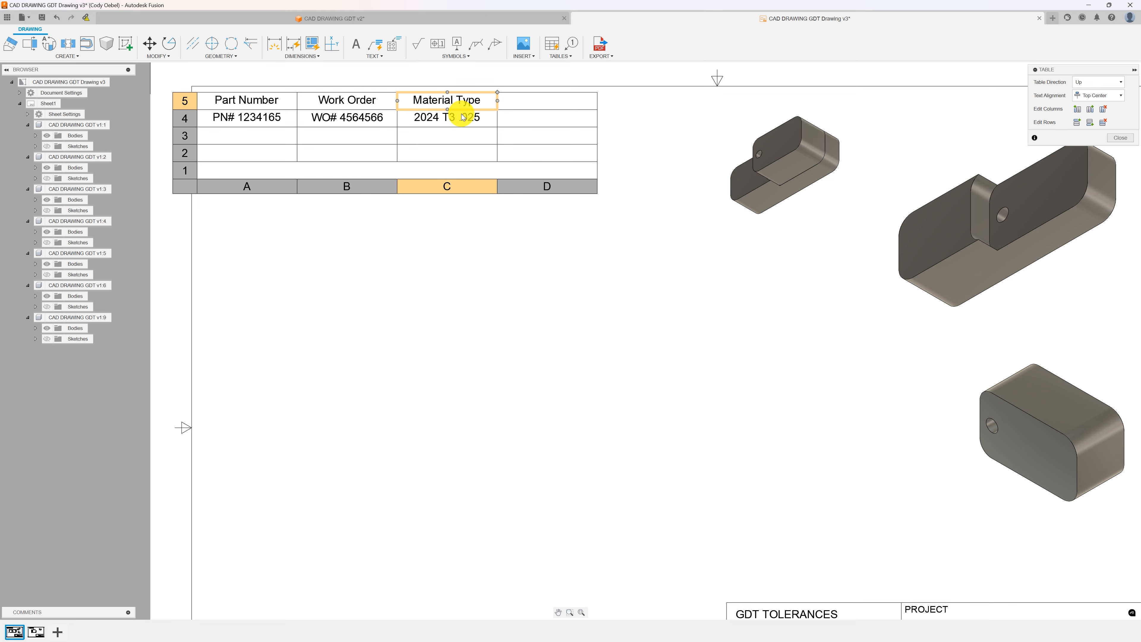
pyautogui.click(433, 120)
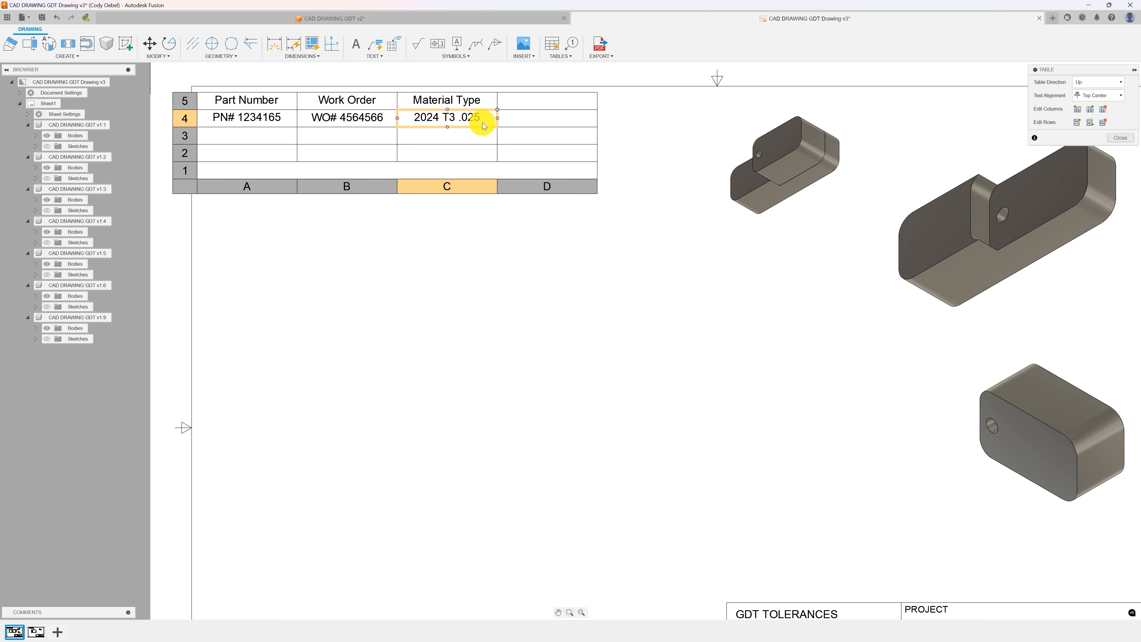
pyautogui.click(634, 125)
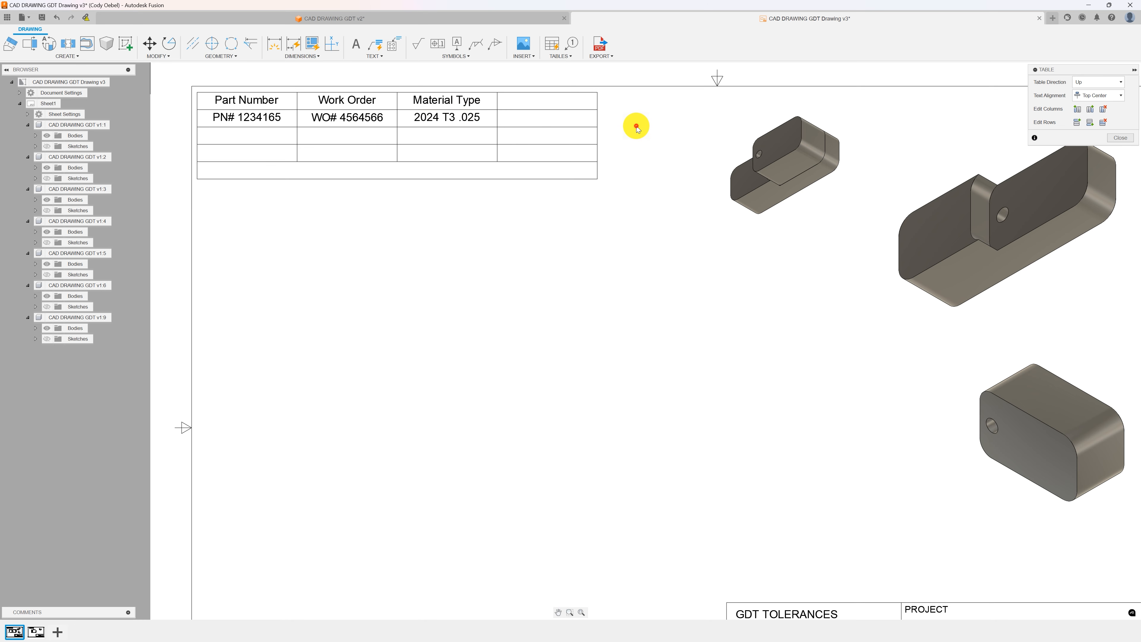
# Add a placeholder multi-line text note starting with "Part #" below the parts table, then delete it.
pyautogui.scroll(-3, 576, 127)
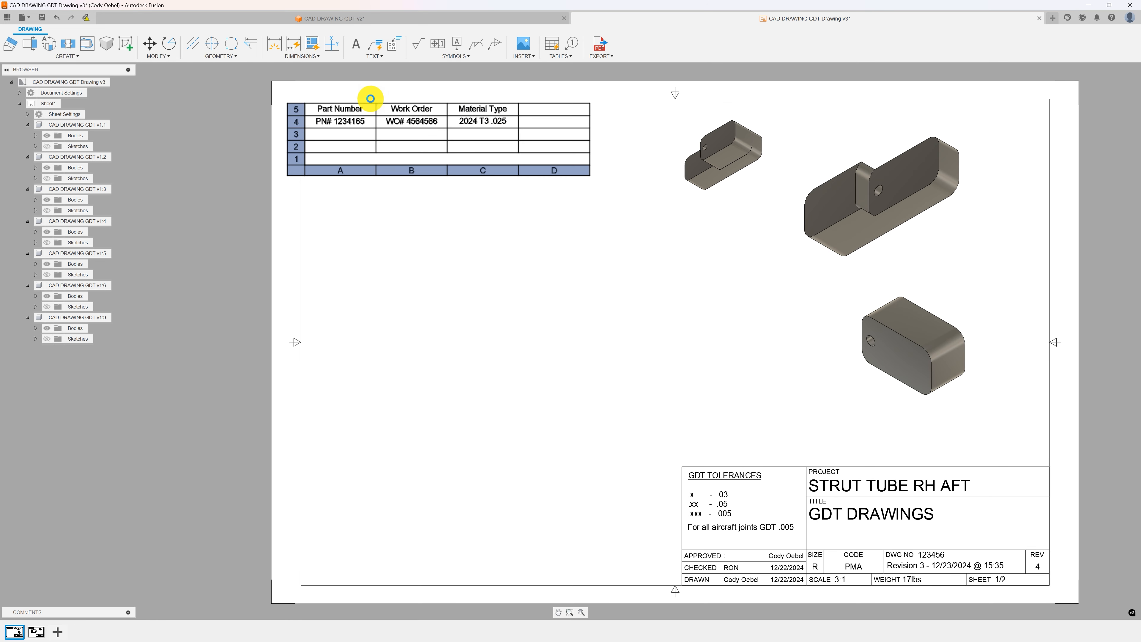
pyautogui.scroll(-1, 370, 98)
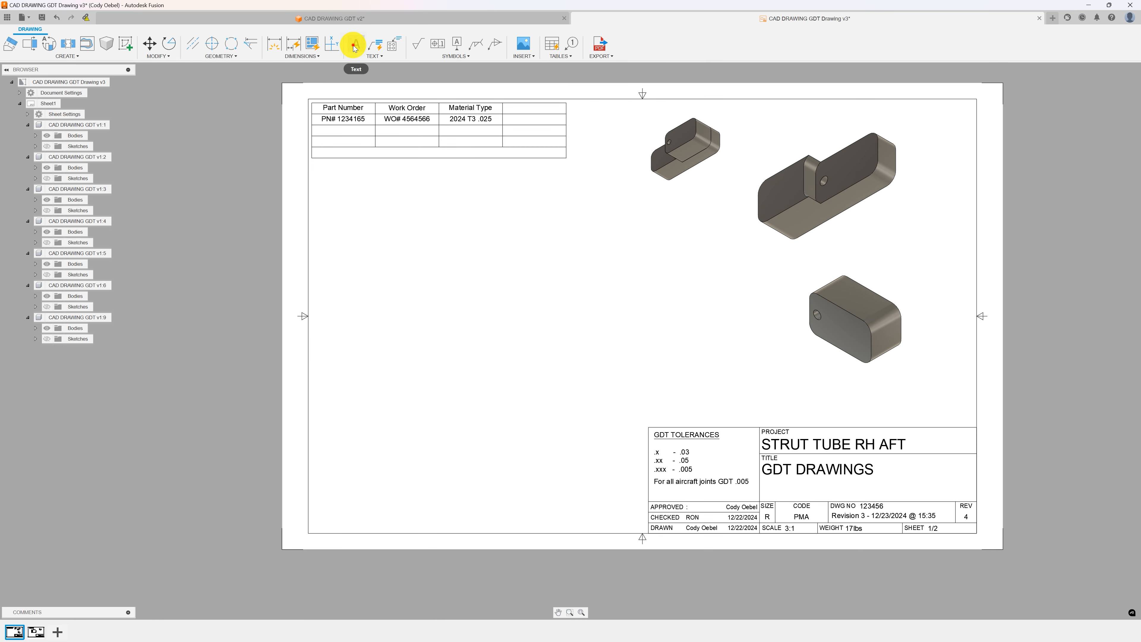
pyautogui.click(355, 45)
pyautogui.click(318, 162)
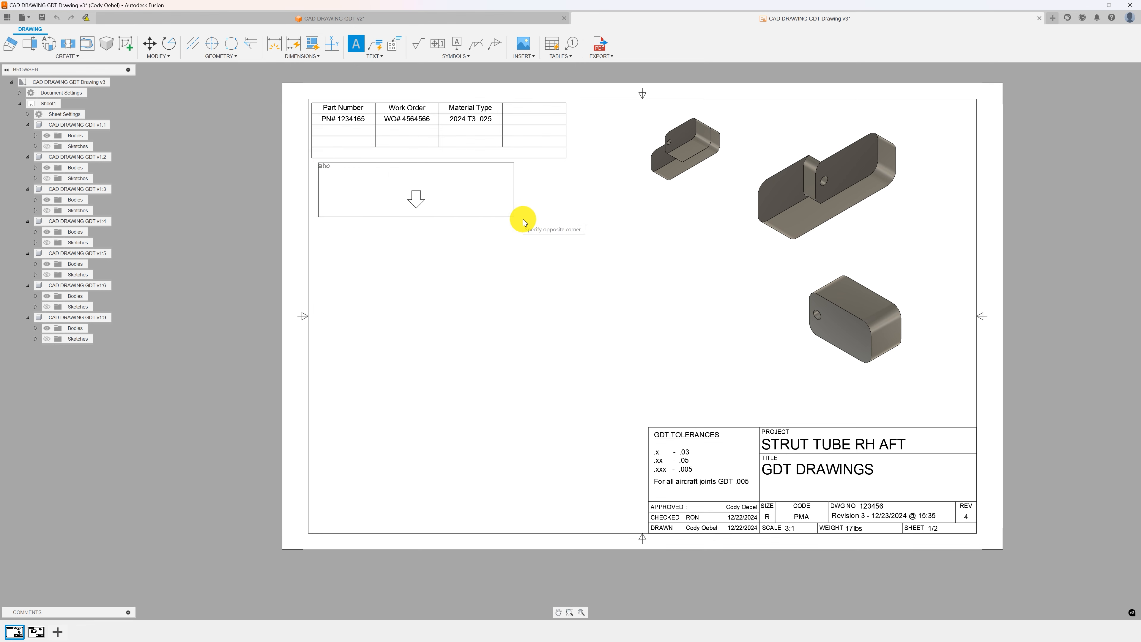
pyautogui.click(565, 242)
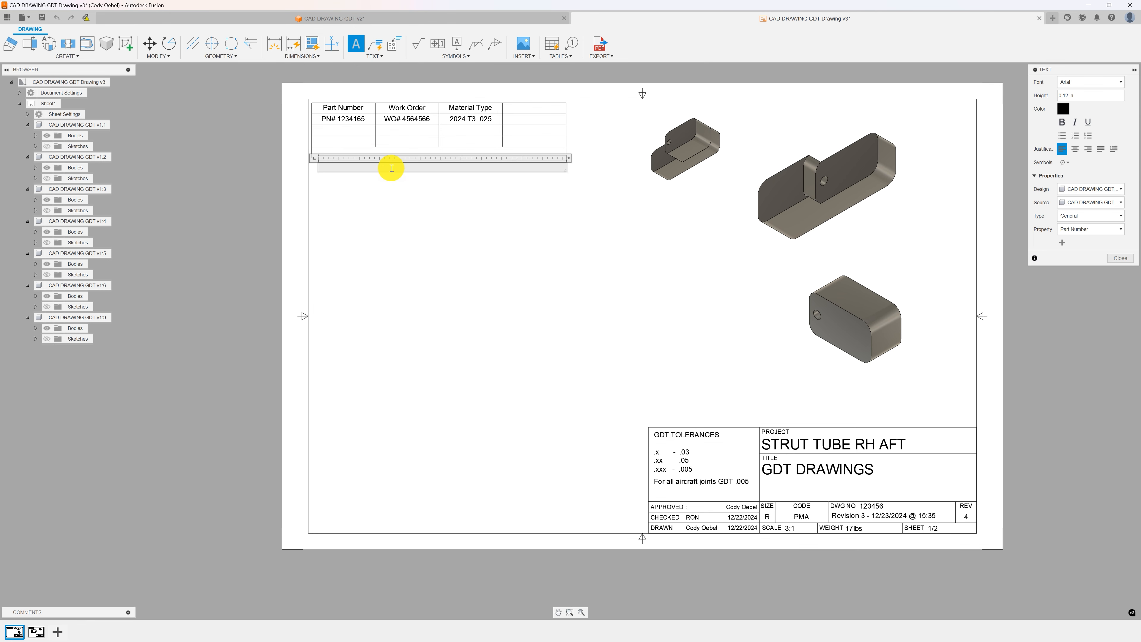
pyautogui.write('Parta')
pyautogui.press('BackSpace')
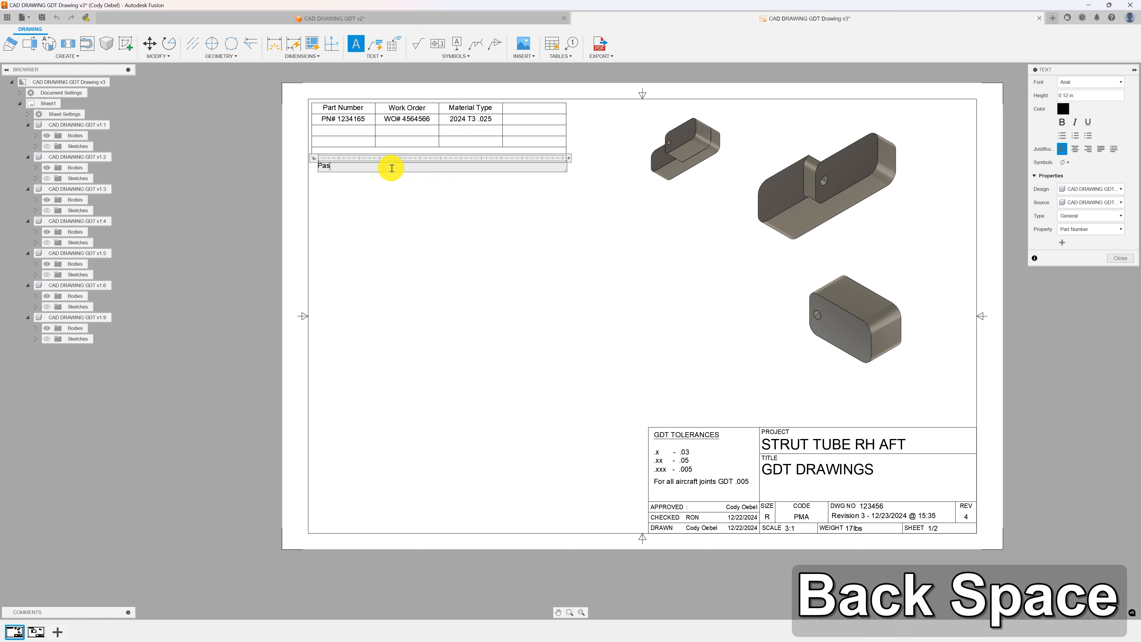
pyautogui.write('#')
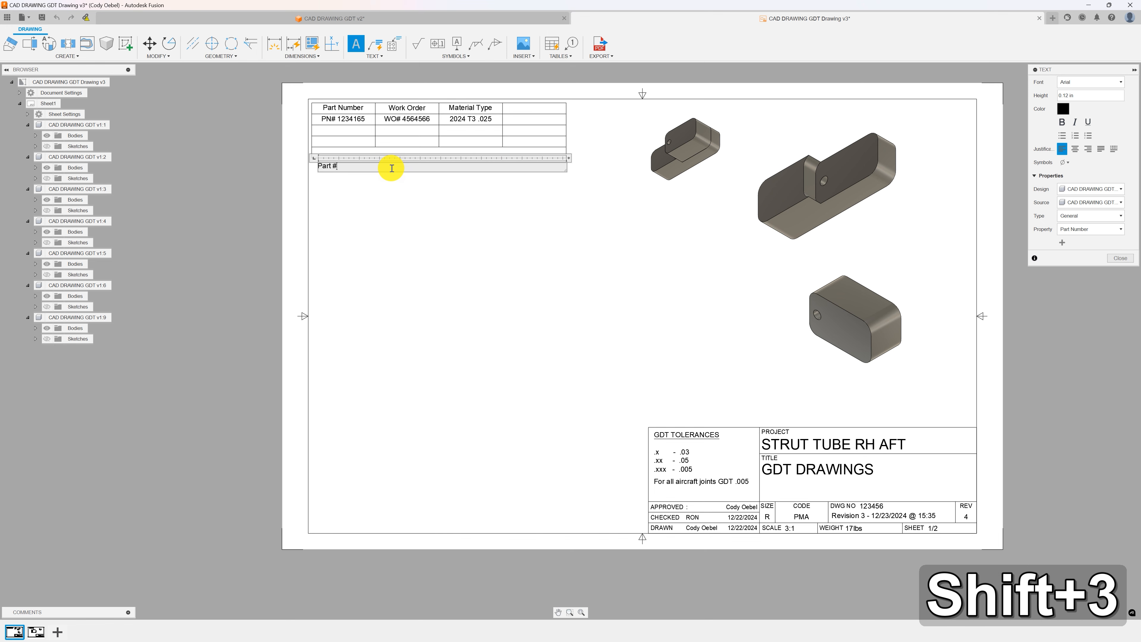
pyautogui.press('Return')
pyautogui.write('gffdfgfdgfdfffdgfd')
pyautogui.press('Return')
pyautogui.write('gfdgfdgfdgfdsgfgfsd')
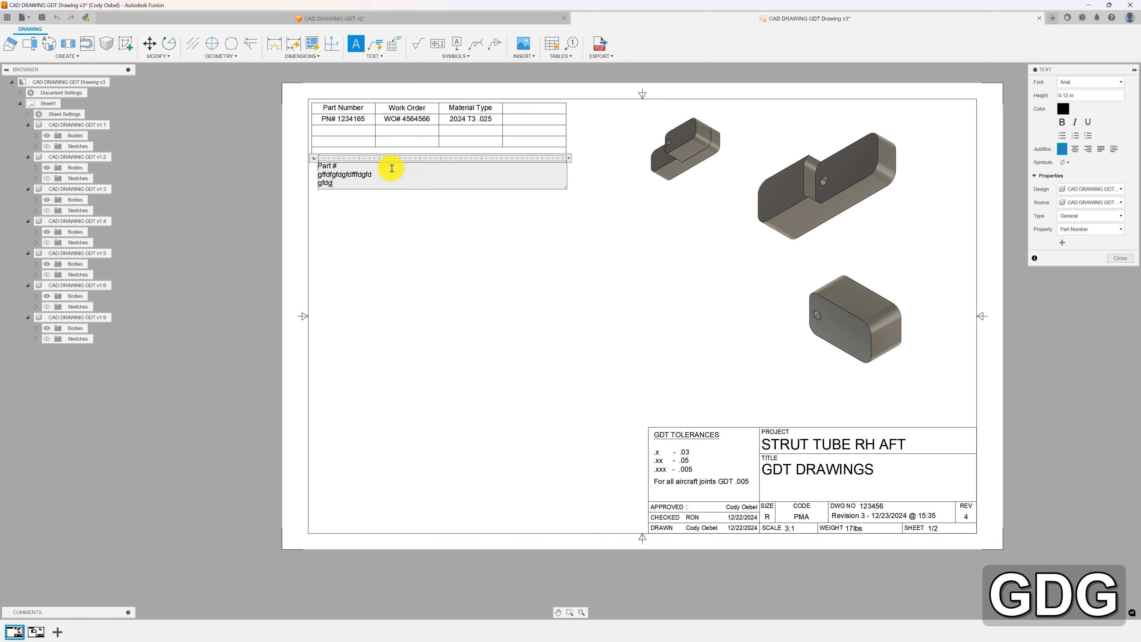
pyautogui.press('Return')
pyautogui.write('gfdgfdsgfdgfdsgfsdgsdf')
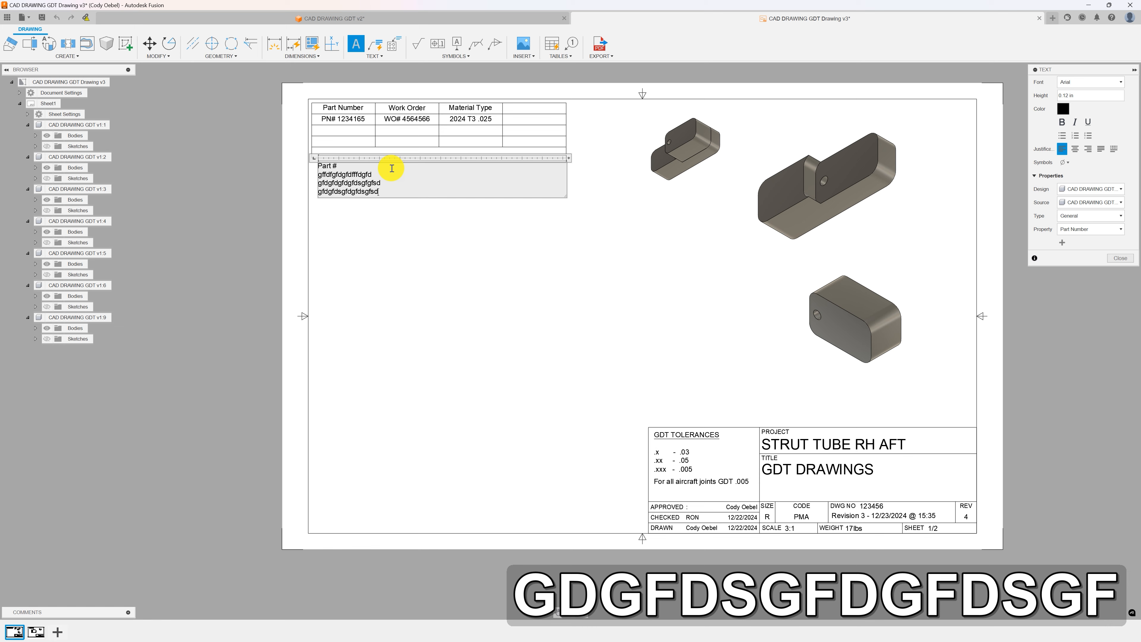
pyautogui.press('Return')
pyautogui.write('gfdgfdsgfdsgfsdgfdsgfsdgfsd')
pyautogui.press('Return')
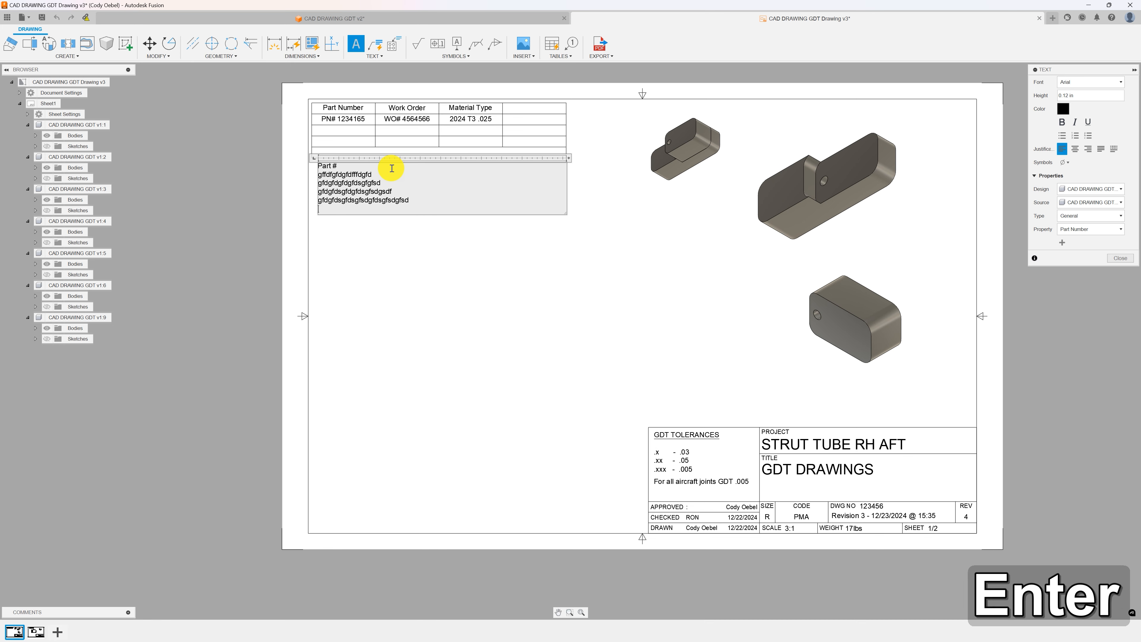
pyautogui.write('gfdsgsdf')
pyautogui.click(393, 239)
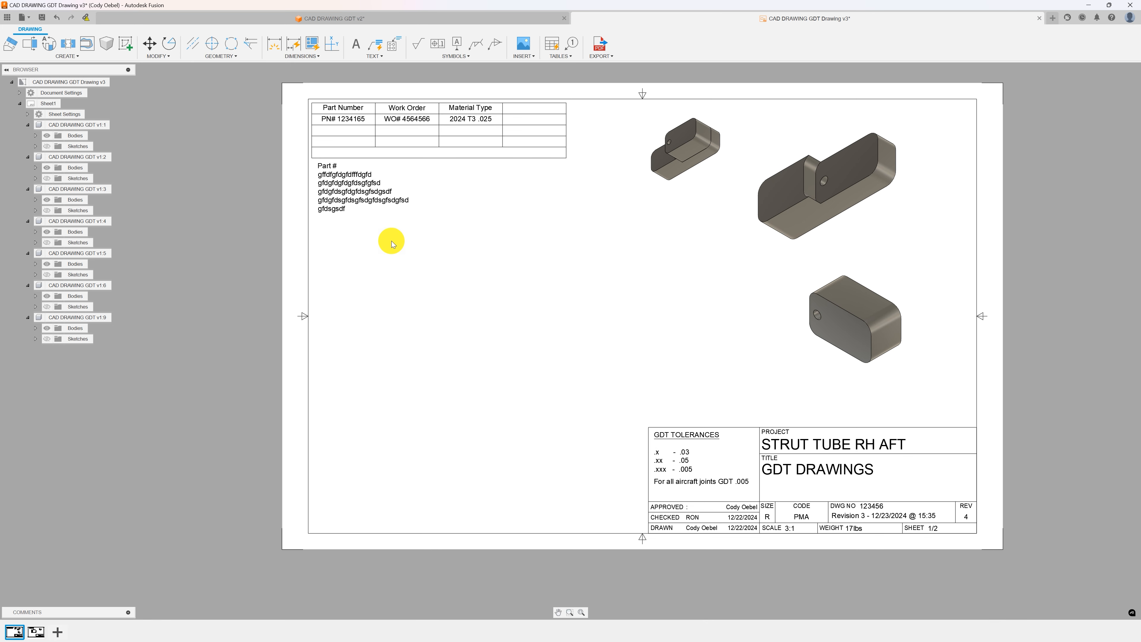
pyautogui.click(362, 200)
pyautogui.press('Delete')
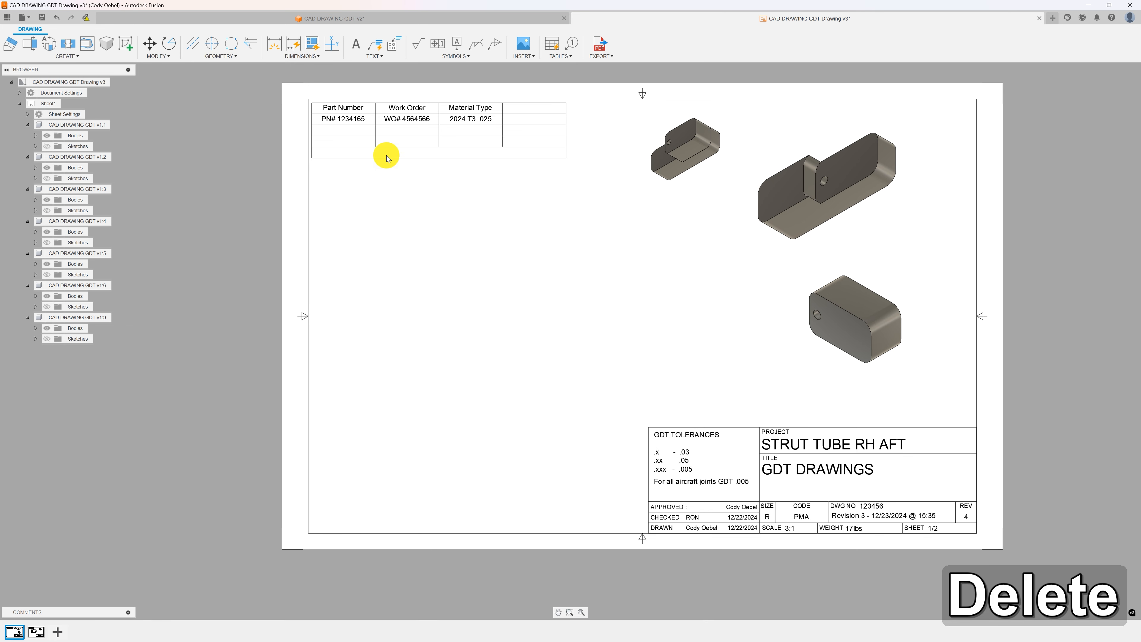
# Select and examine the work order table in the sheet's upper left corner.
pyautogui.scroll(4, 385, 152)
pyautogui.scroll(-2, 490, 147)
pyautogui.click(485, 154)
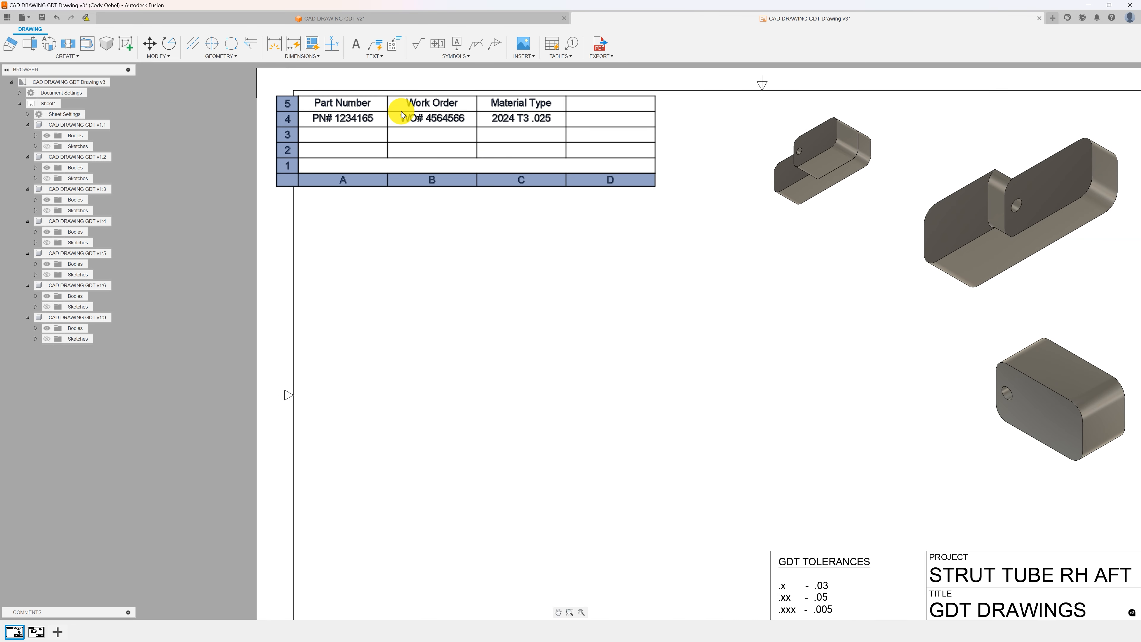
pyautogui.scroll(2, 565, 108)
pyautogui.click(650, 229)
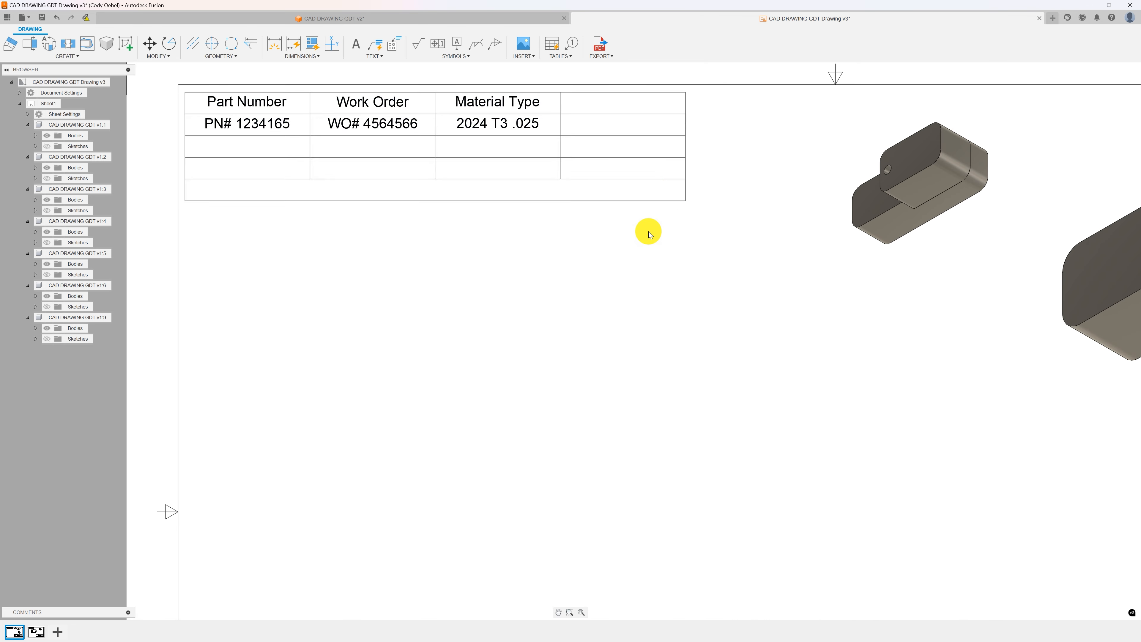
pyautogui.scroll(-3, 652, 237)
pyautogui.scroll(-1, 624, 256)
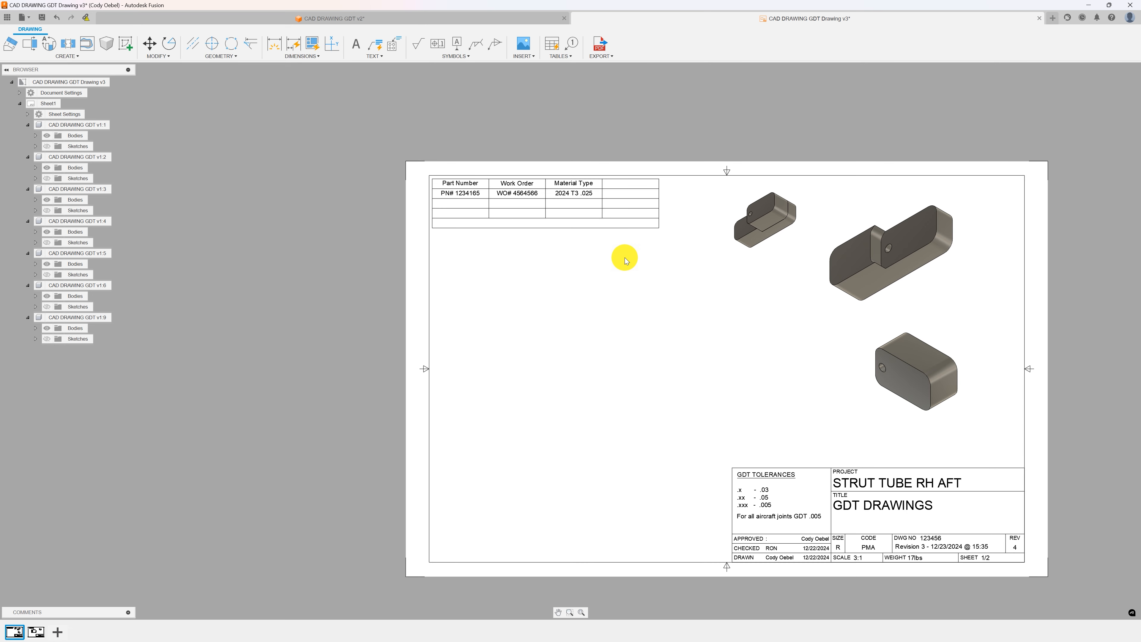
pyautogui.moveTo(624, 256); pyautogui.dragTo(545, 242, button='middle')
pyautogui.scroll(1, 565, 248)
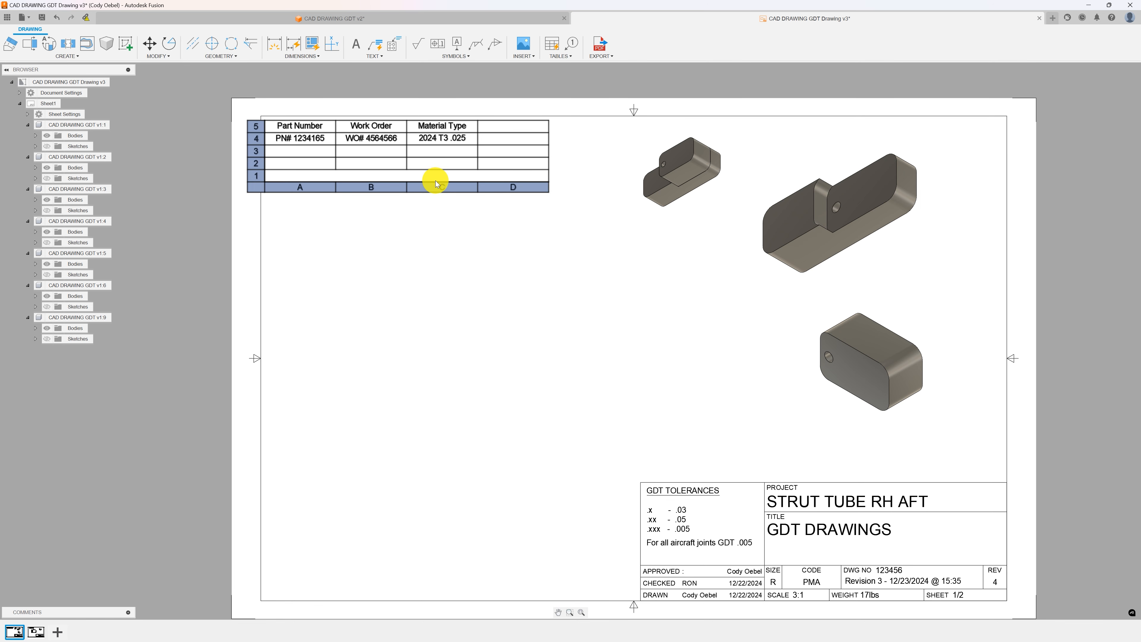
# Insert a parts list for the small isometric view below the work order table, then delete it.
pyautogui.click(552, 43)
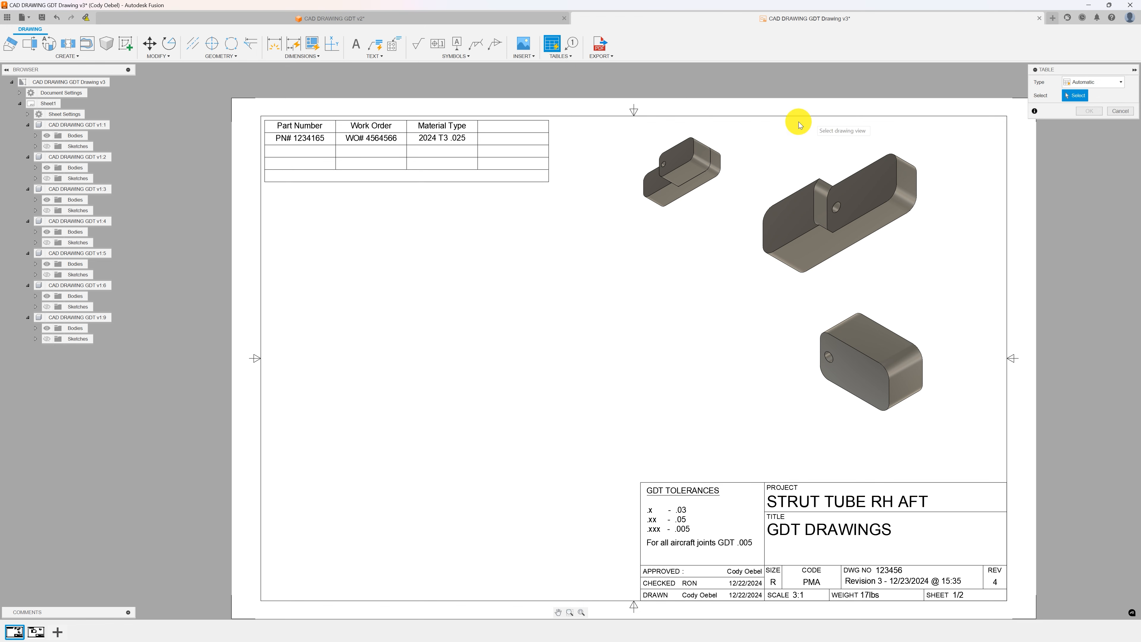
pyautogui.click(695, 170)
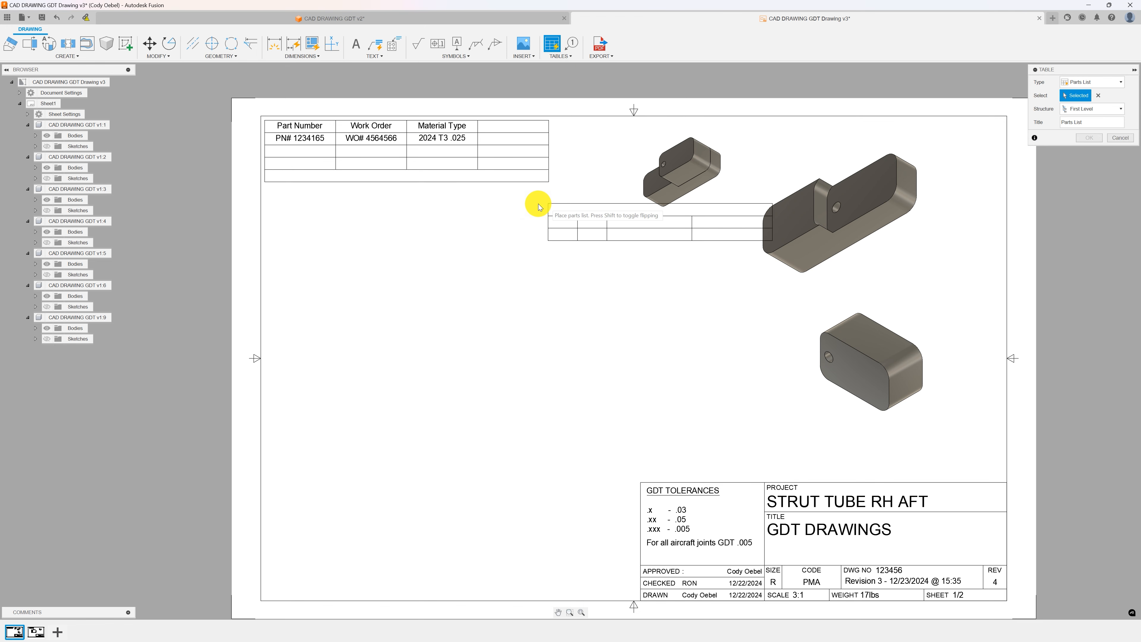
pyautogui.click(721, 229)
pyautogui.scroll(2, 678, 245)
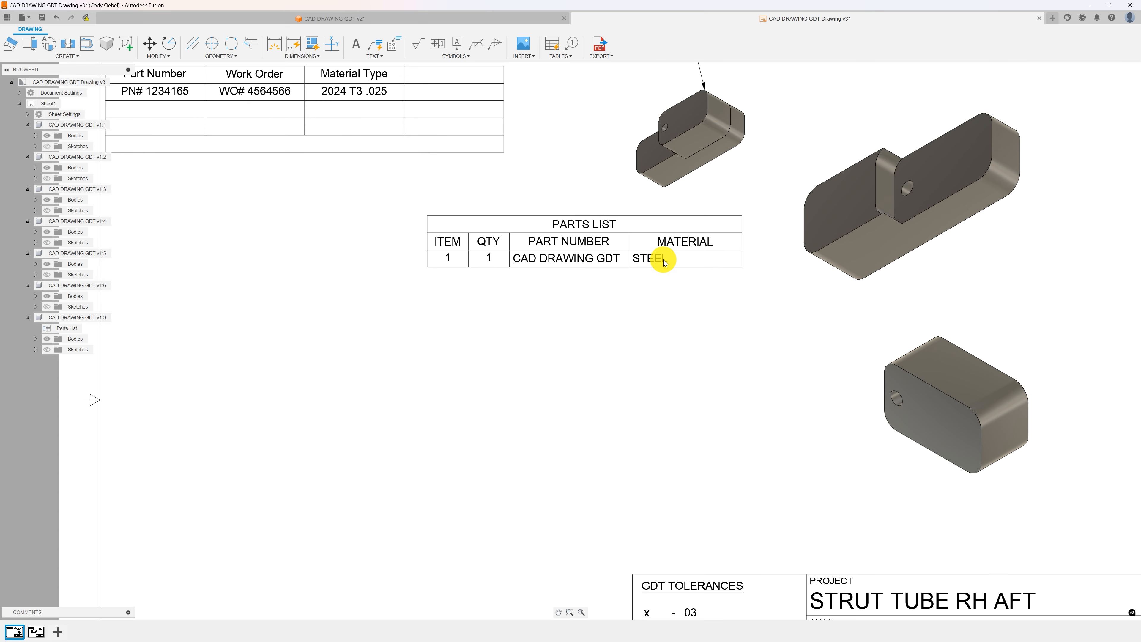
pyautogui.scroll(-2, 846, 208)
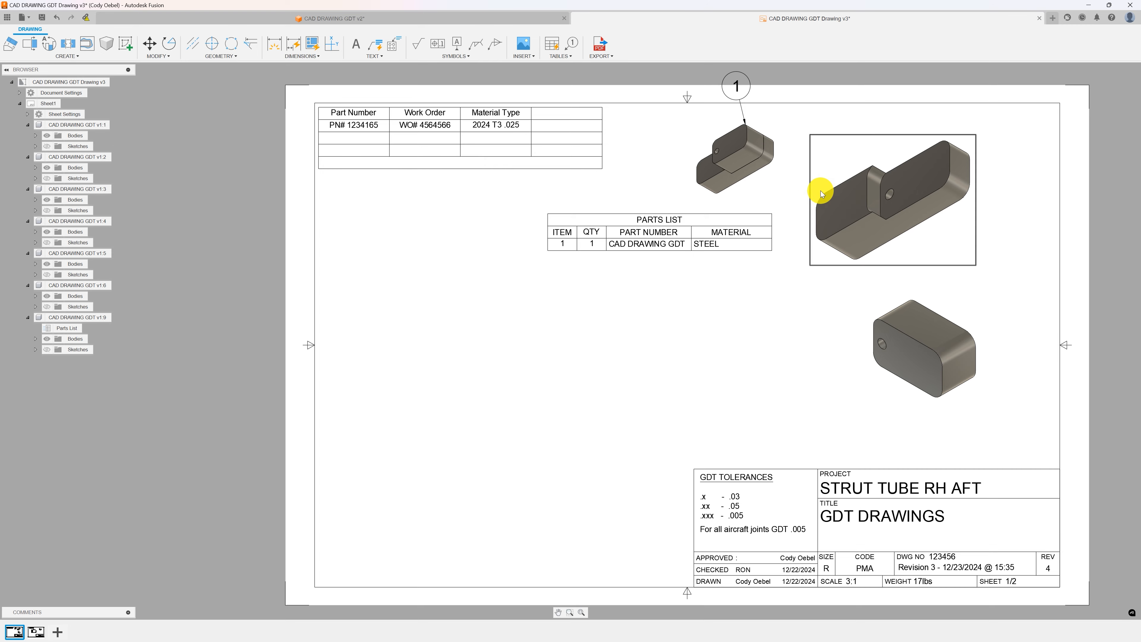
pyautogui.moveTo(757, 161); pyautogui.dragTo(697, 197, button='middle')
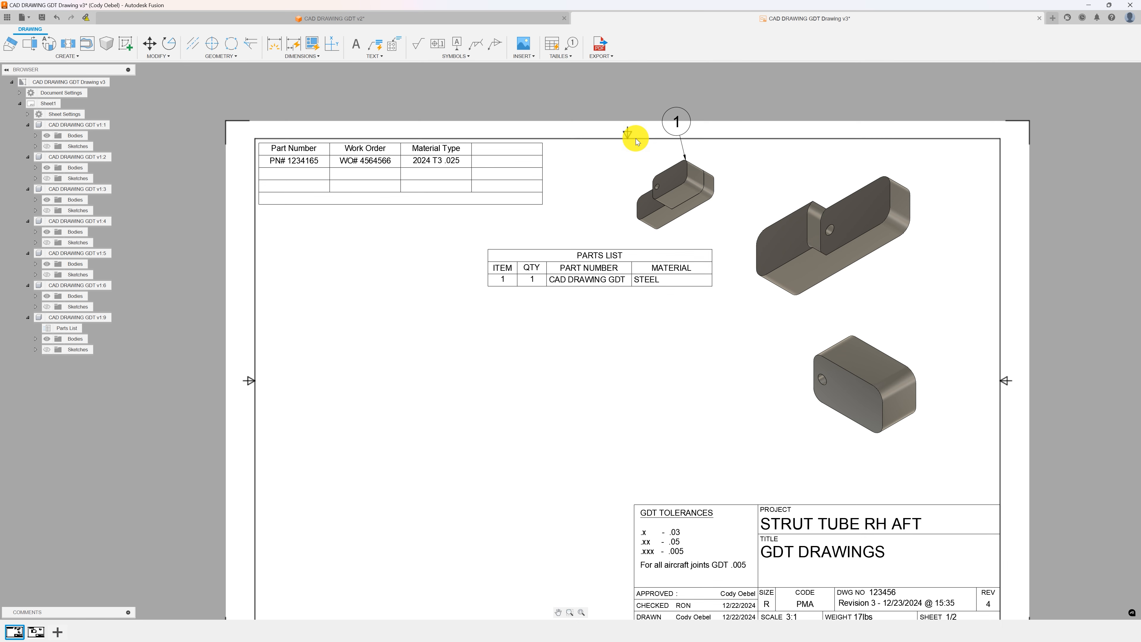
pyautogui.scroll(3, 588, 258)
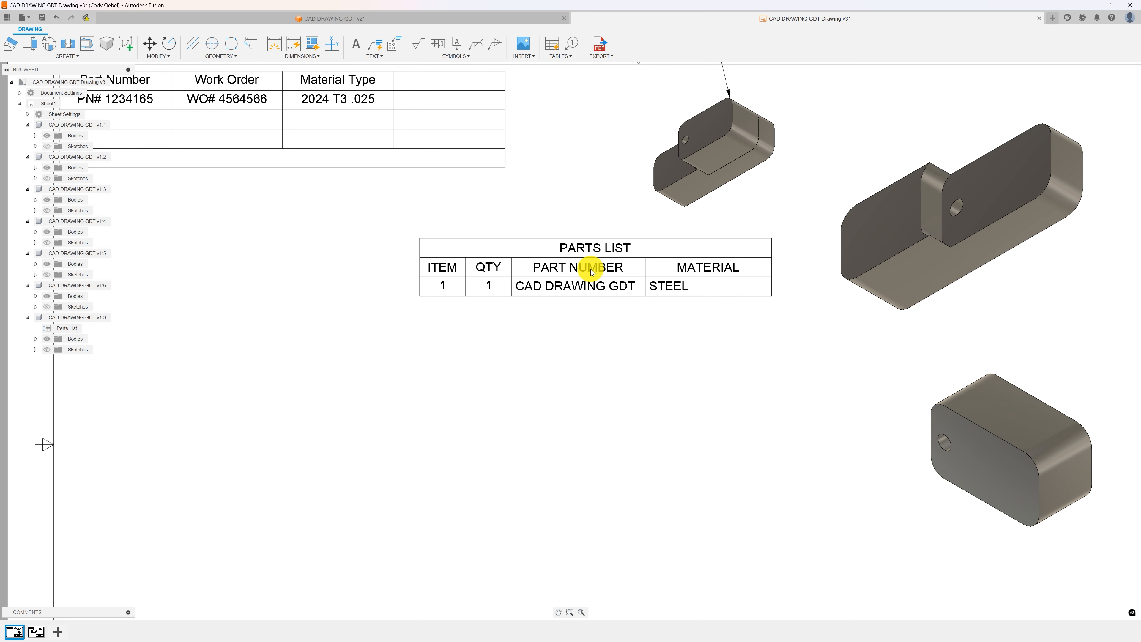
pyautogui.scroll(2, 590, 268)
pyautogui.scroll(-5, 581, 268)
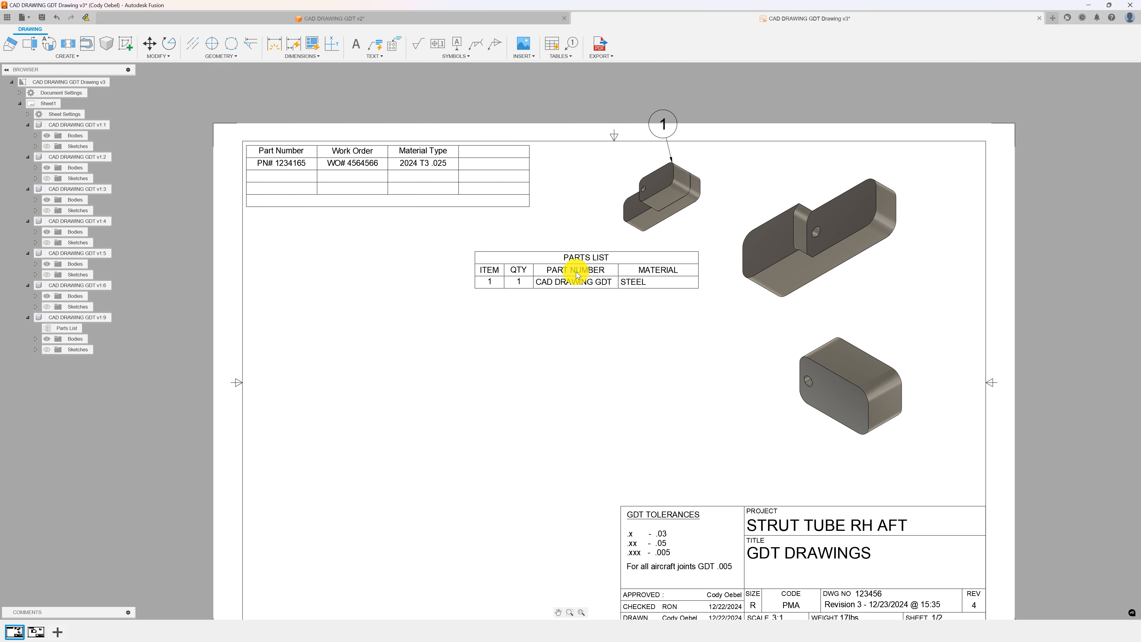
pyautogui.scroll(-1, 577, 275)
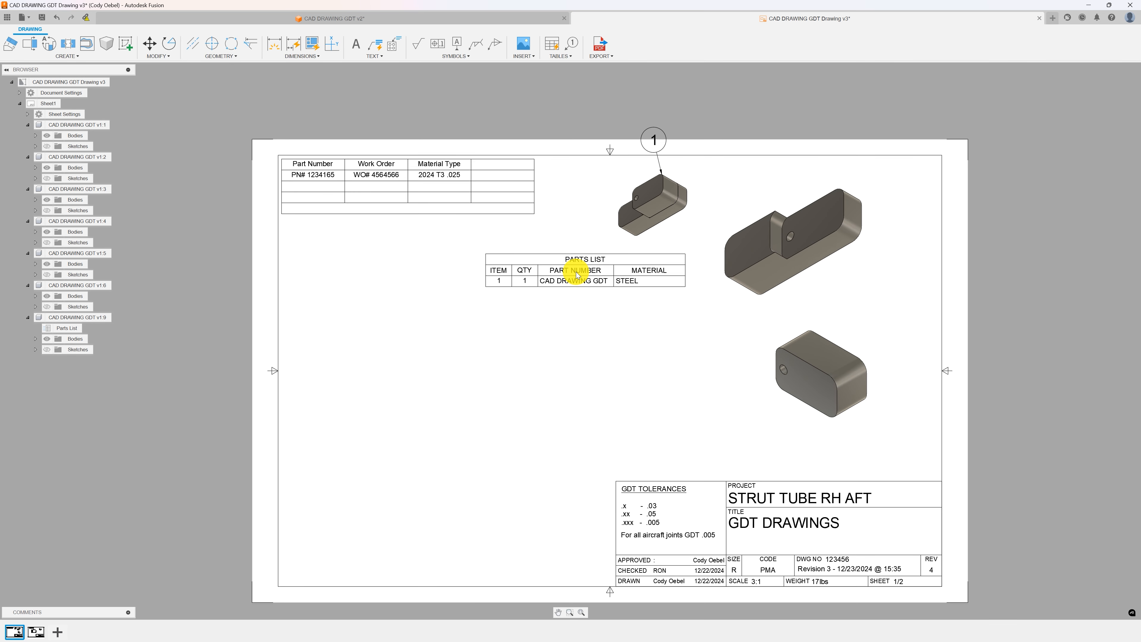
pyautogui.scroll(2, 577, 275)
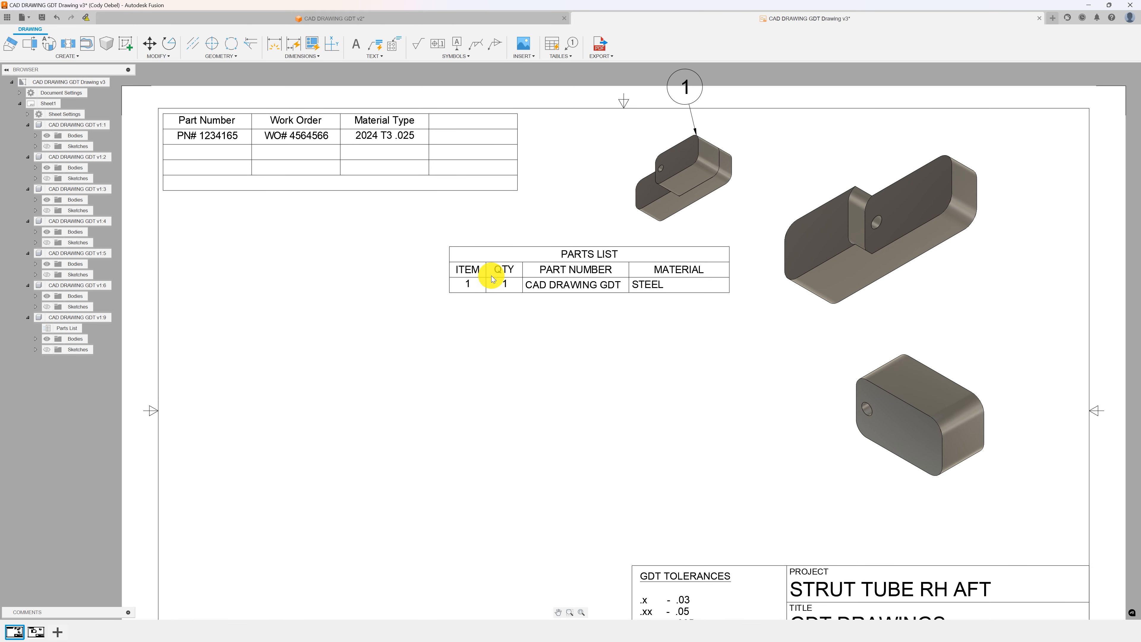
pyautogui.scroll(-3, 577, 273)
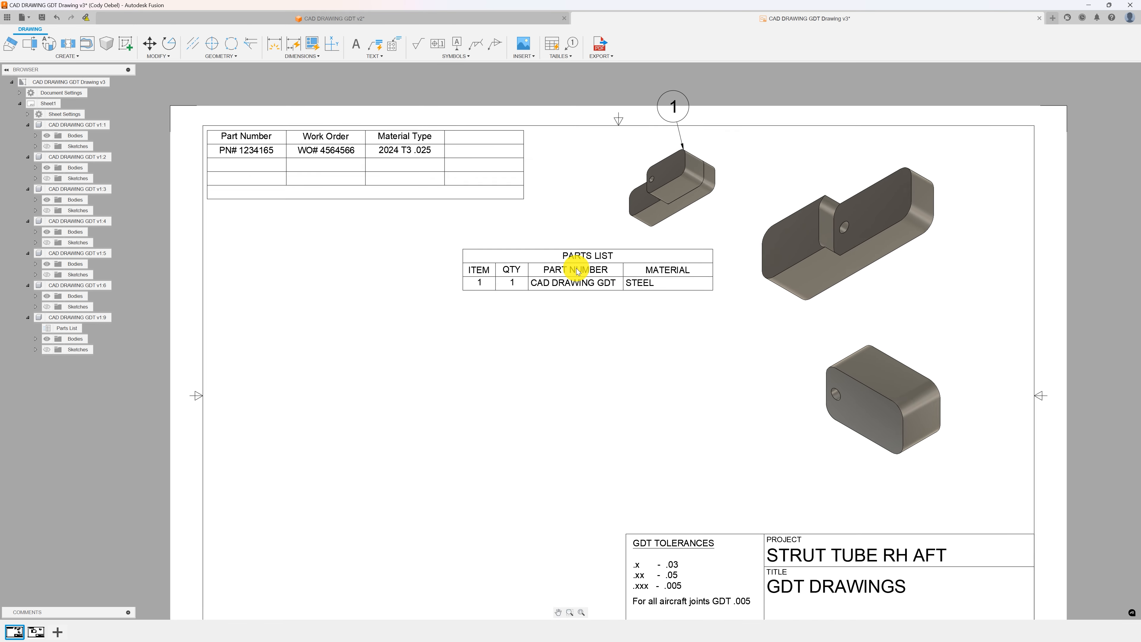
pyautogui.click(599, 283)
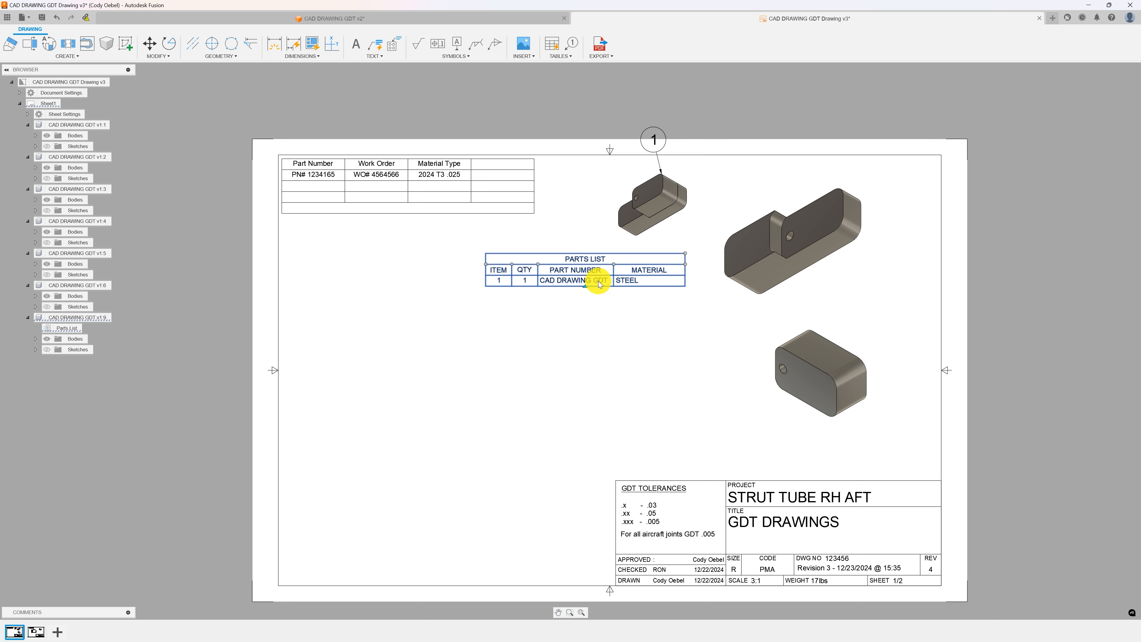
pyautogui.press('Delete')
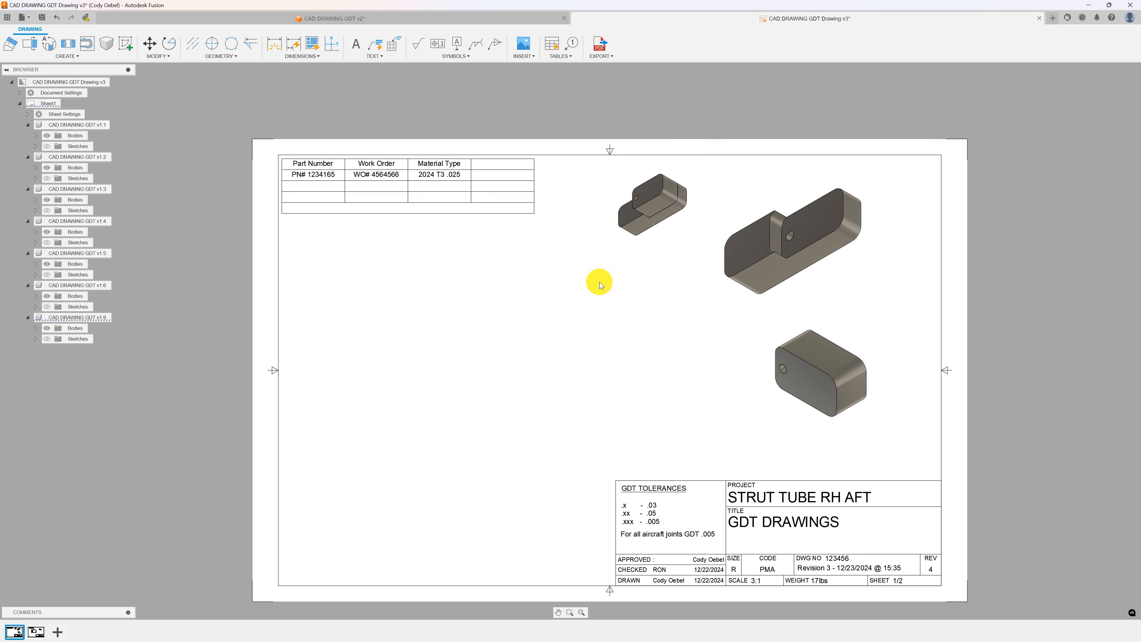
# Reposition the small isometric view slightly upward on the sheet.
pyautogui.scroll(1, 629, 299)
pyautogui.moveTo(626, 314); pyautogui.dragTo(618, 278, button='middle')
pyautogui.scroll(-1, 618, 279)
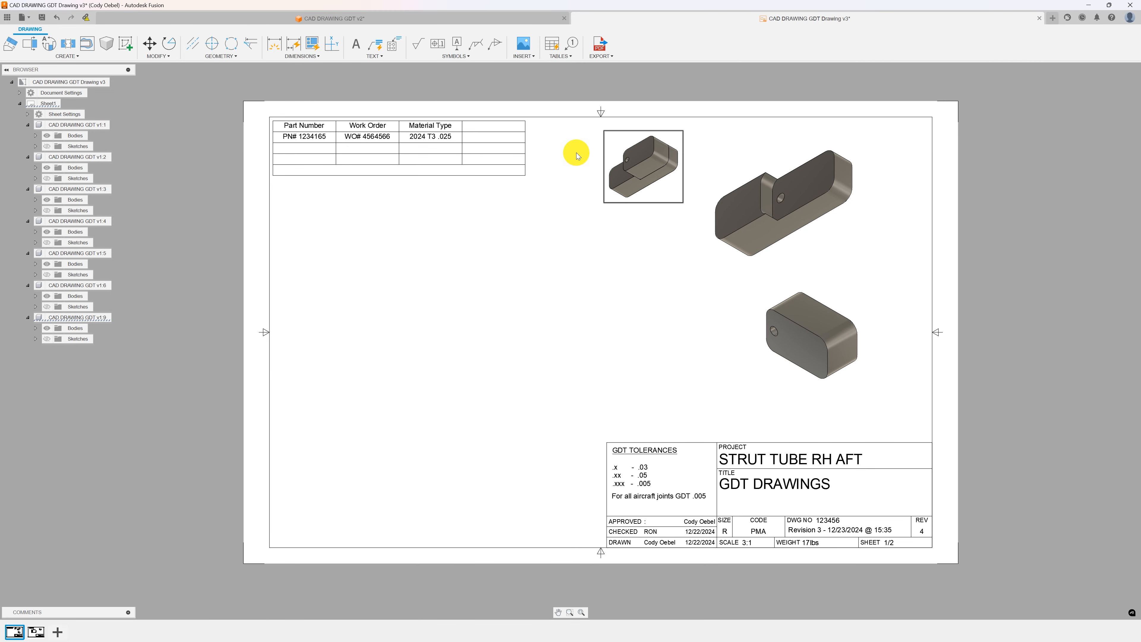
# Place a front base view of the part in the middle of the sheet at 4:1 scale.
pyautogui.click(75, 58)
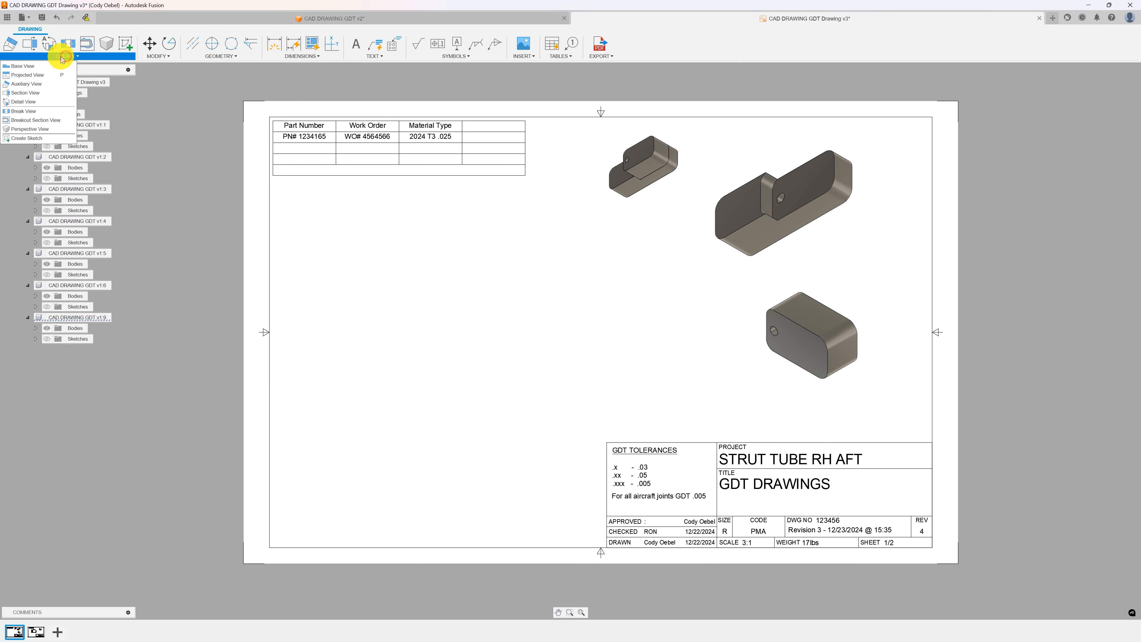
pyautogui.click(18, 63)
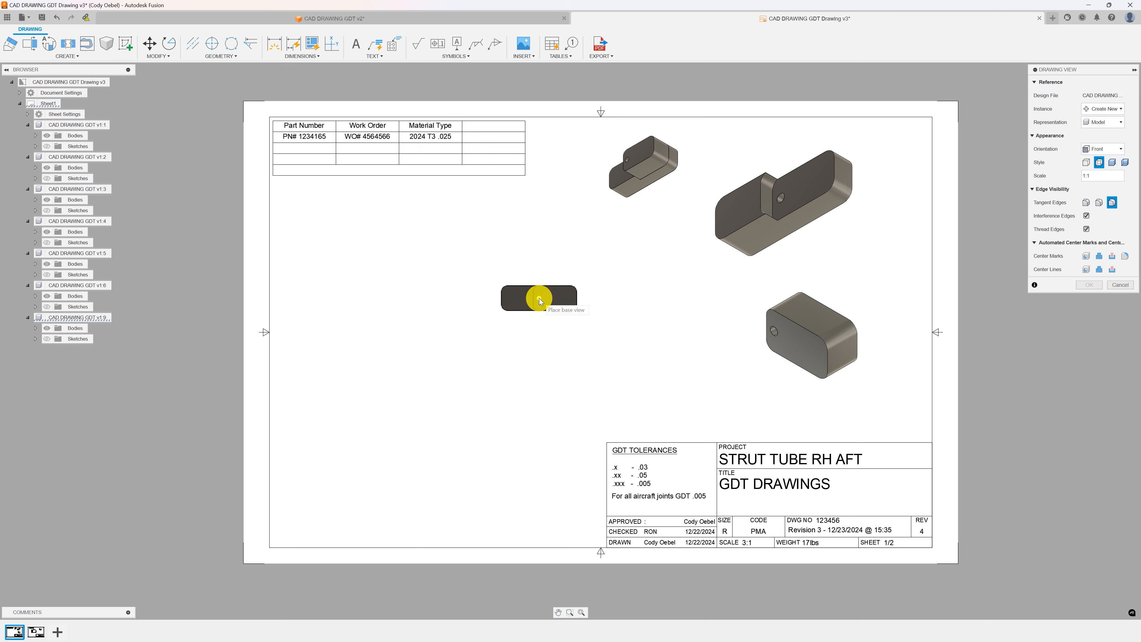
pyautogui.click(539, 298)
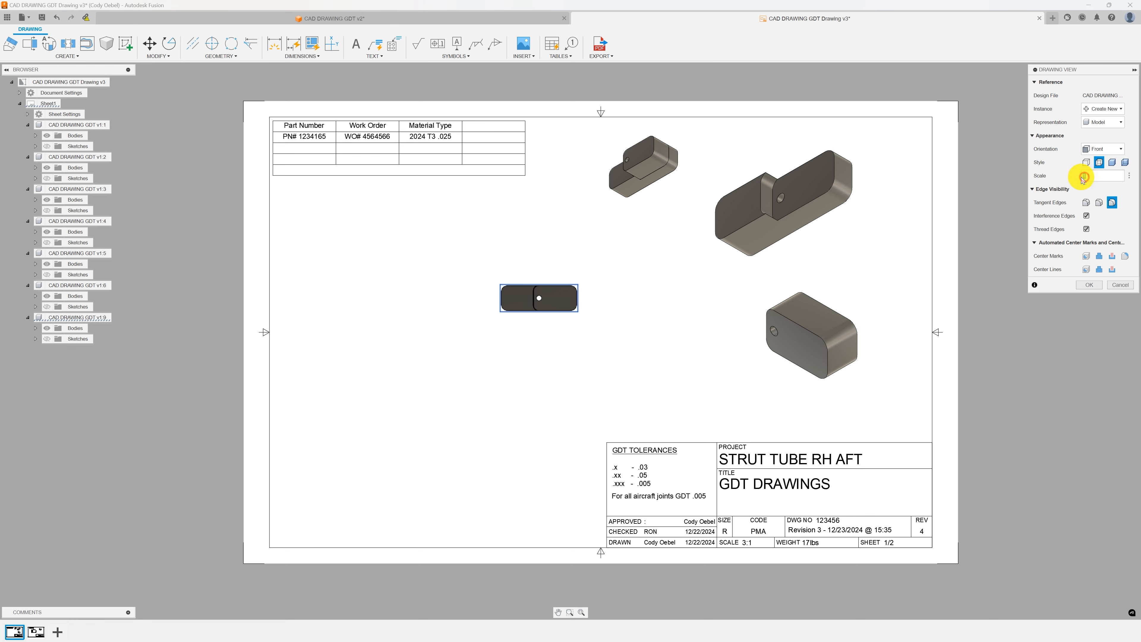
pyautogui.write('4:1')
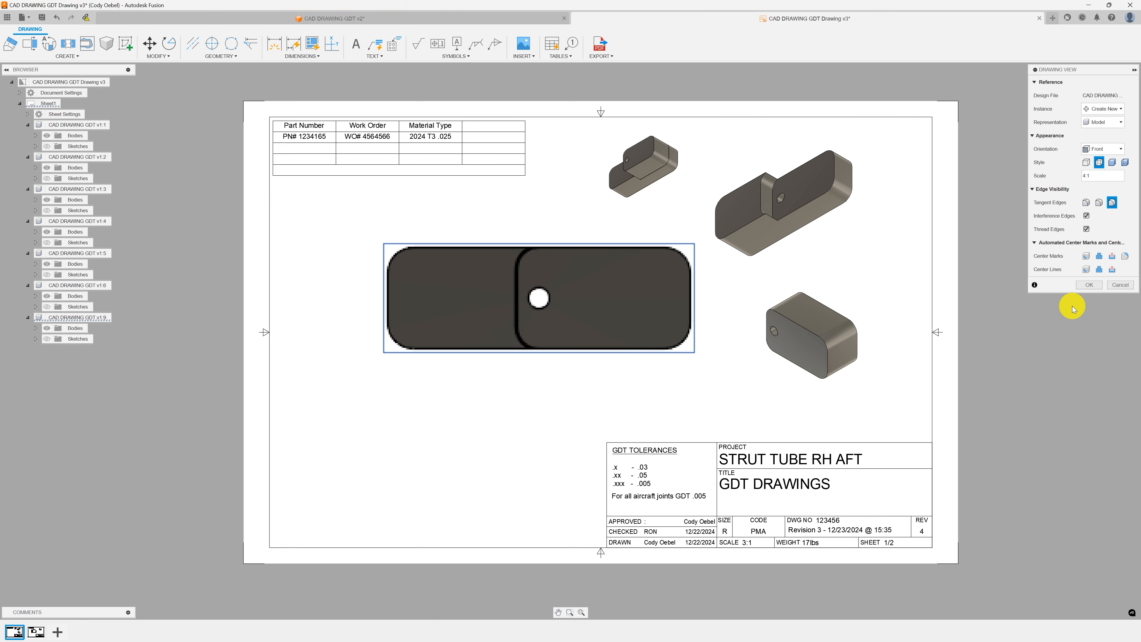
pyautogui.click(1088, 285)
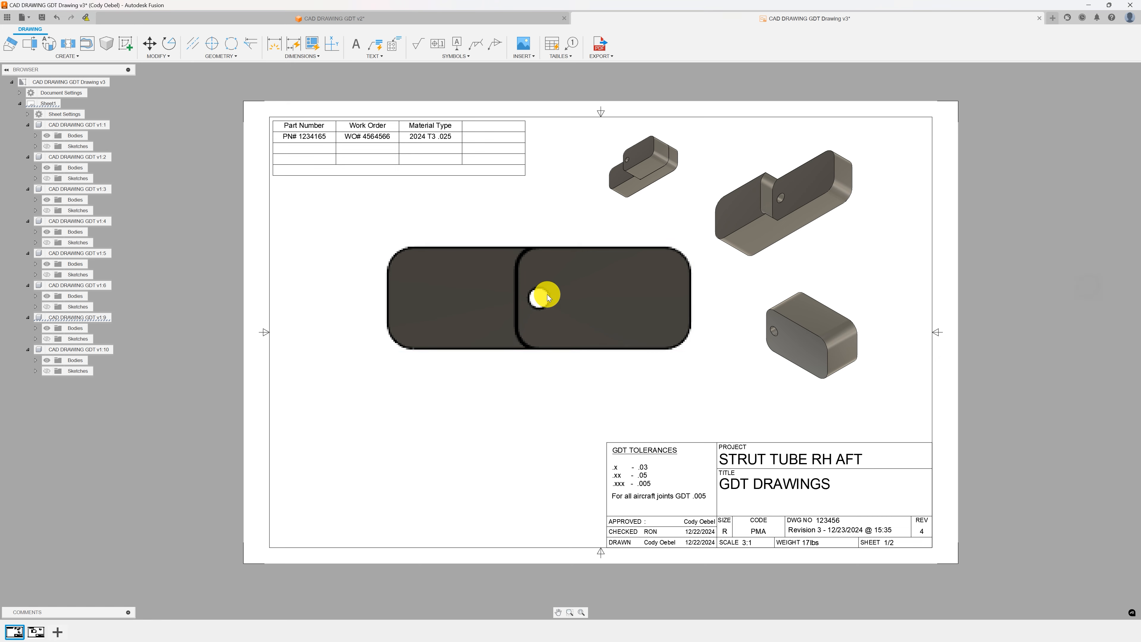
# Expand the new view's bodies in the browser and toggle the visibility of Body2.
pyautogui.click(36, 361)
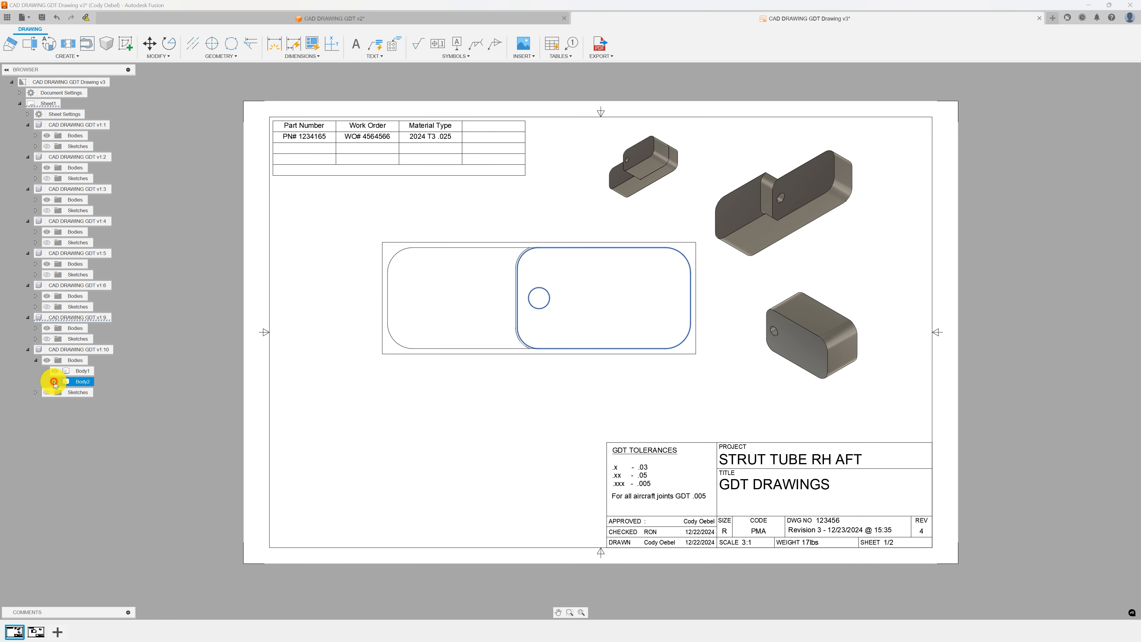
pyautogui.click(55, 382)
pyautogui.click(323, 241)
pyautogui.scroll(3, 495, 262)
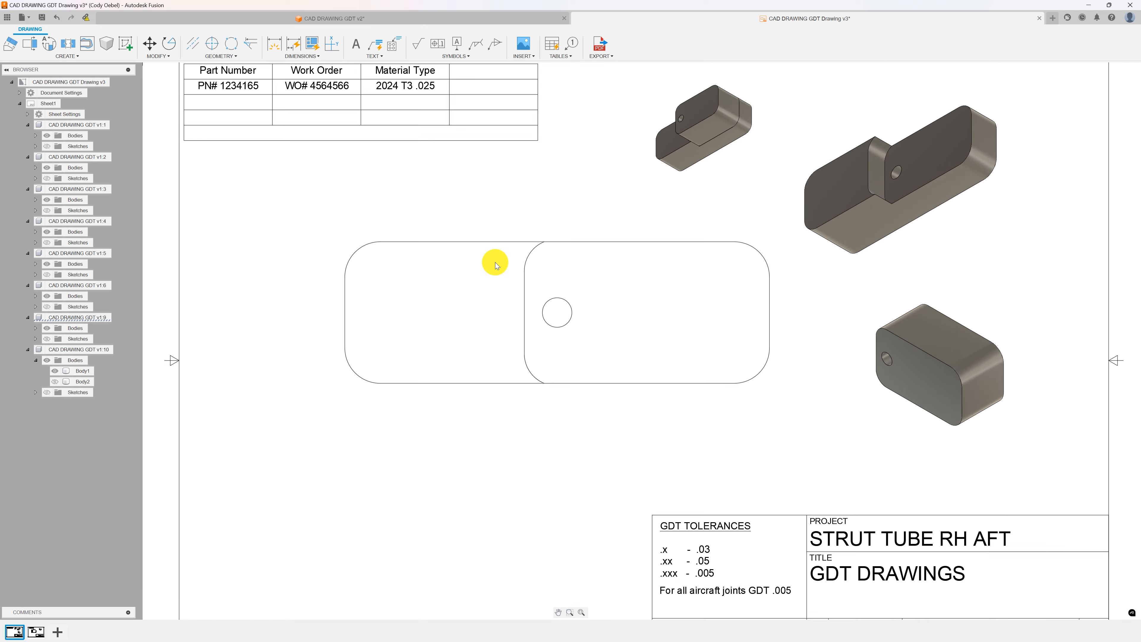
pyautogui.scroll(-2, 495, 262)
pyautogui.scroll(-1, 526, 219)
pyautogui.moveTo(527, 220)
pyautogui.mouseDown(button='middle')
pyautogui.moveTo(509, 247)
pyautogui.moveTo(490, 241)
pyautogui.mouseUp(button='middle')
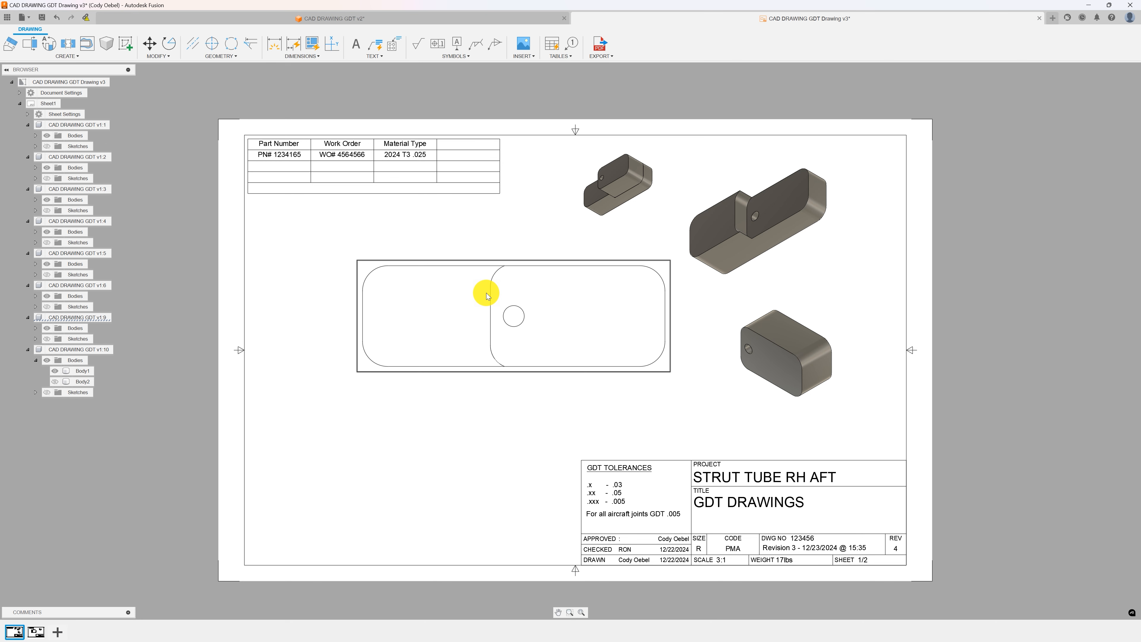
# Run Auto Dimension on the front base view and compare the available dimension recipes.
pyautogui.click(300, 48)
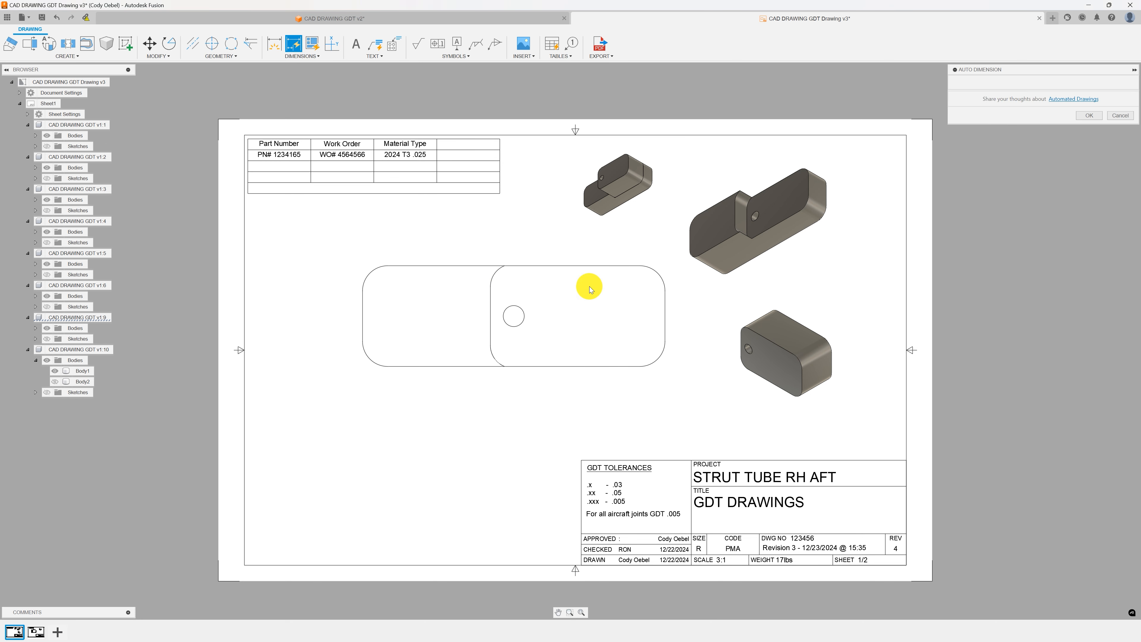
pyautogui.click(528, 283)
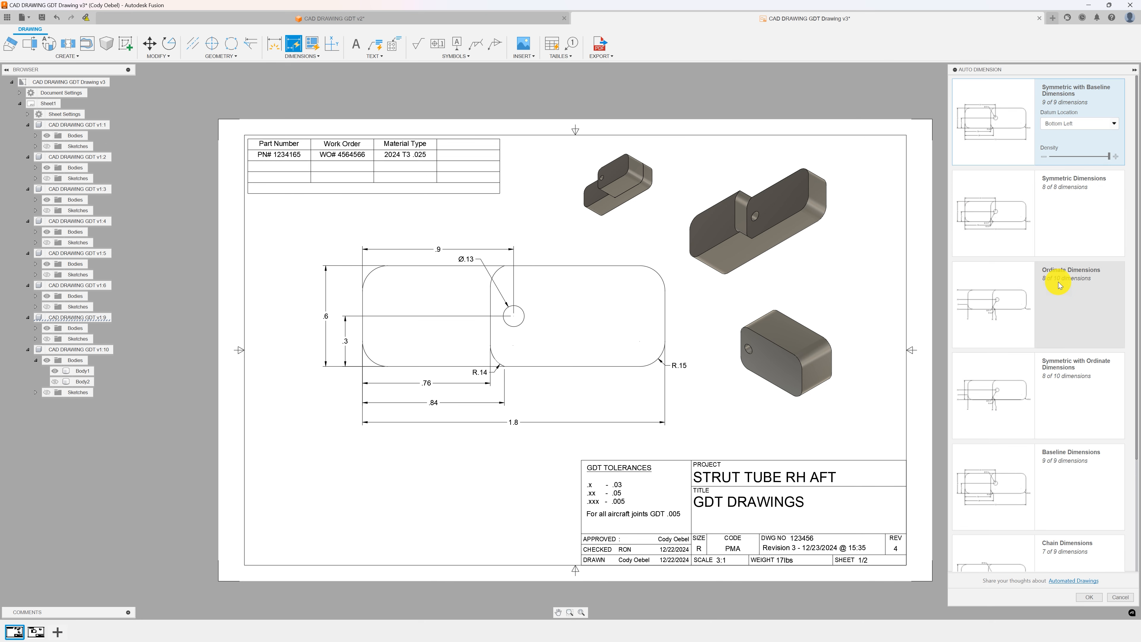
pyautogui.click(1062, 307)
pyautogui.click(1067, 382)
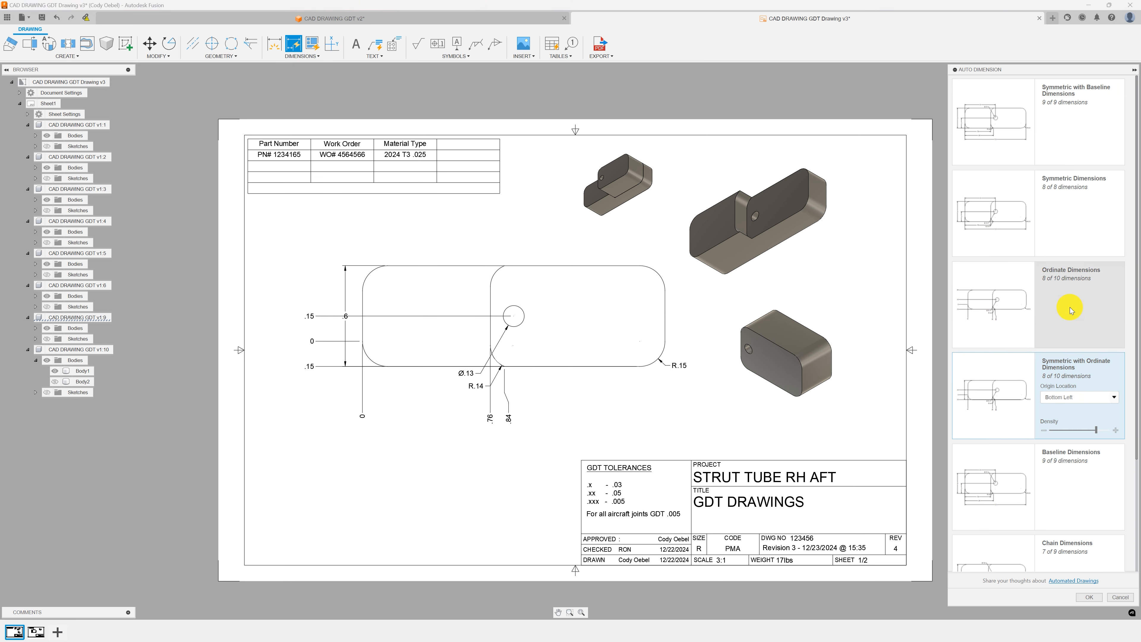
pyautogui.click(1070, 215)
pyautogui.click(983, 366)
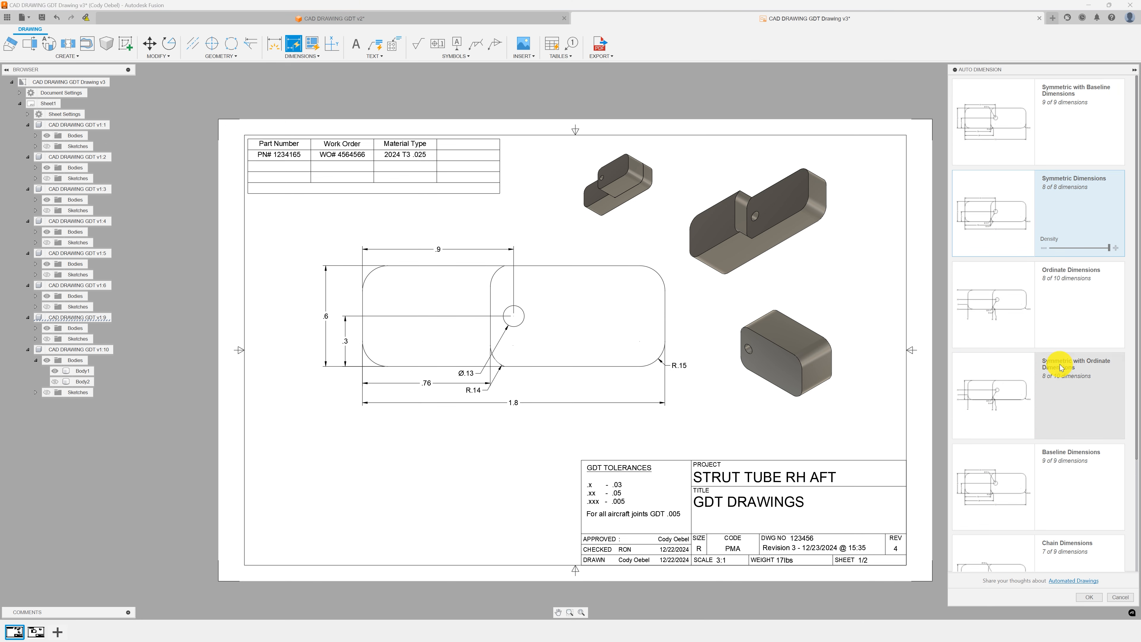
pyautogui.click(1043, 475)
pyautogui.scroll(-3, 975, 382)
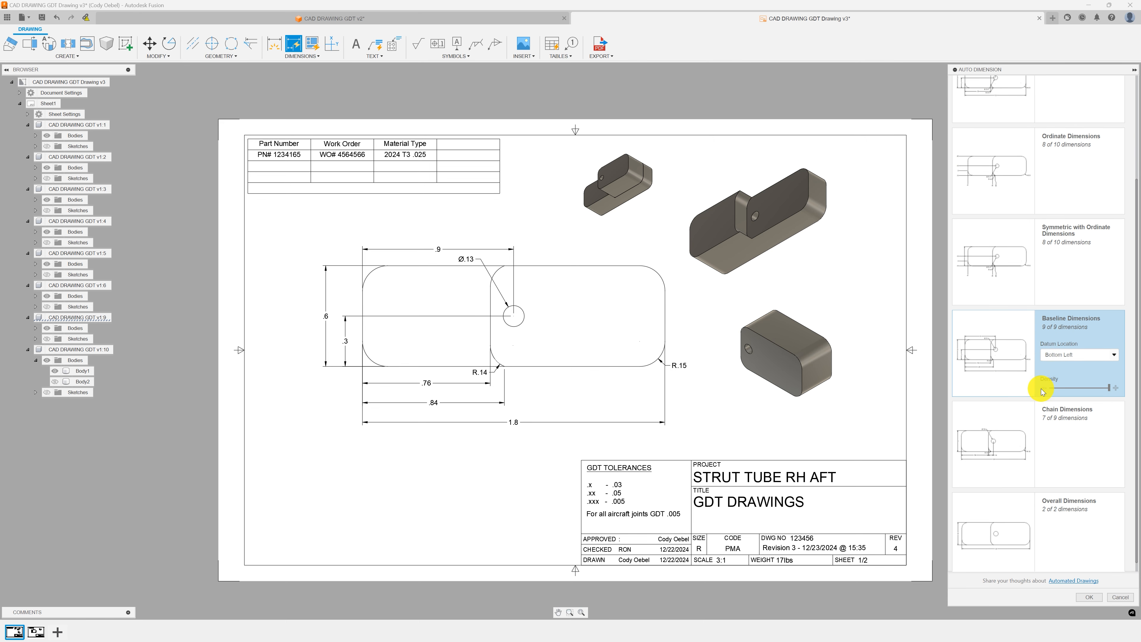
pyautogui.click(1026, 429)
pyautogui.click(1041, 493)
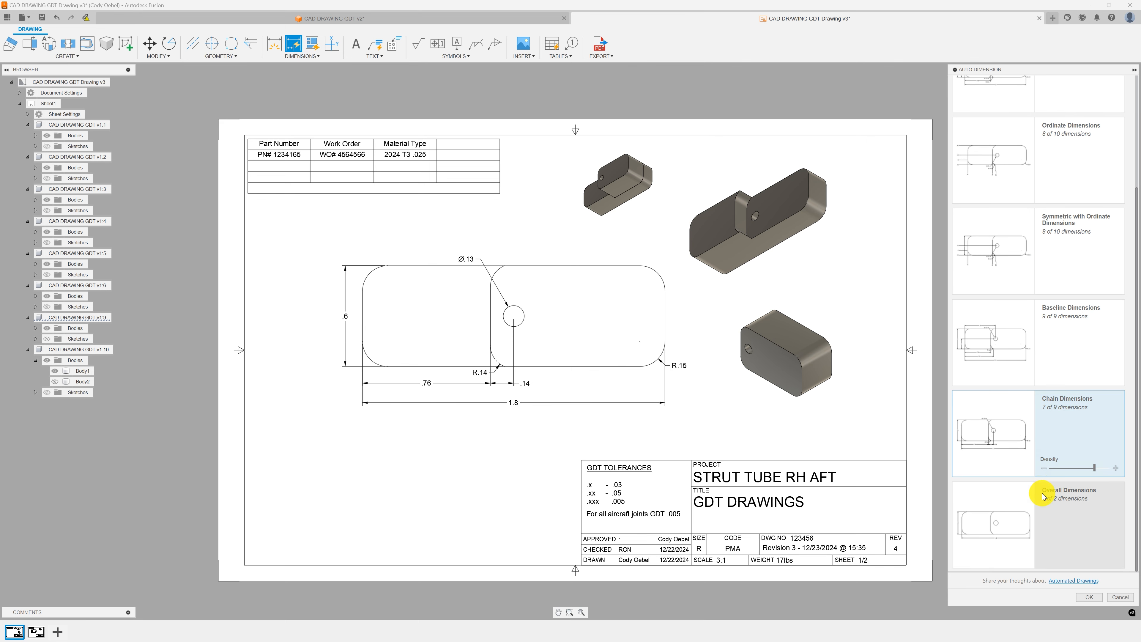
pyautogui.click(1014, 433)
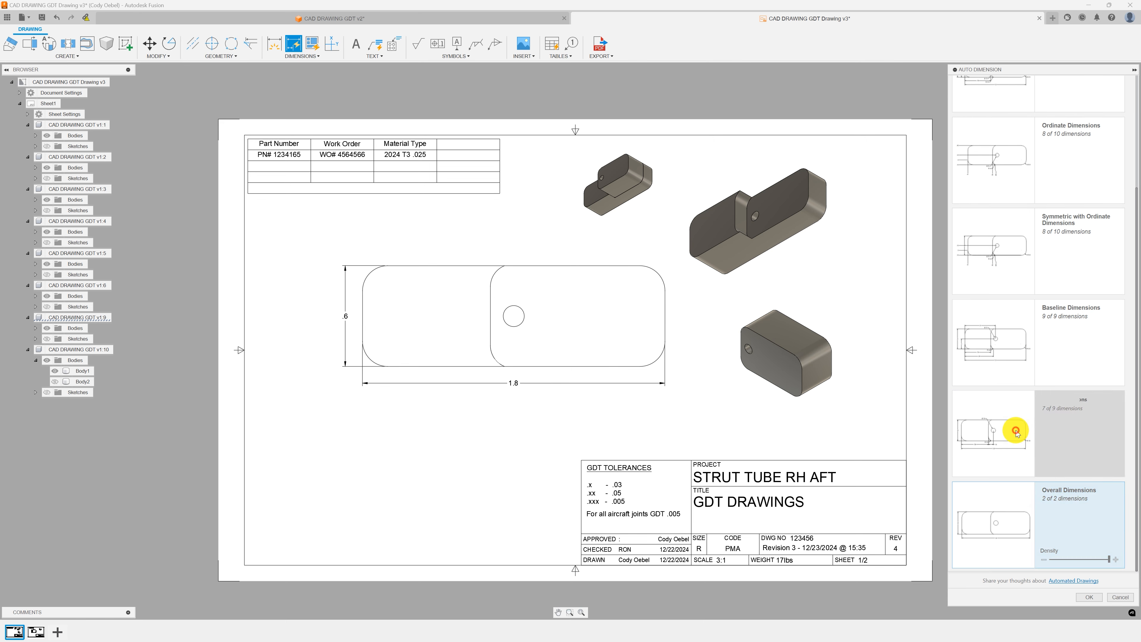
pyautogui.click(1003, 358)
pyautogui.scroll(4, 1003, 358)
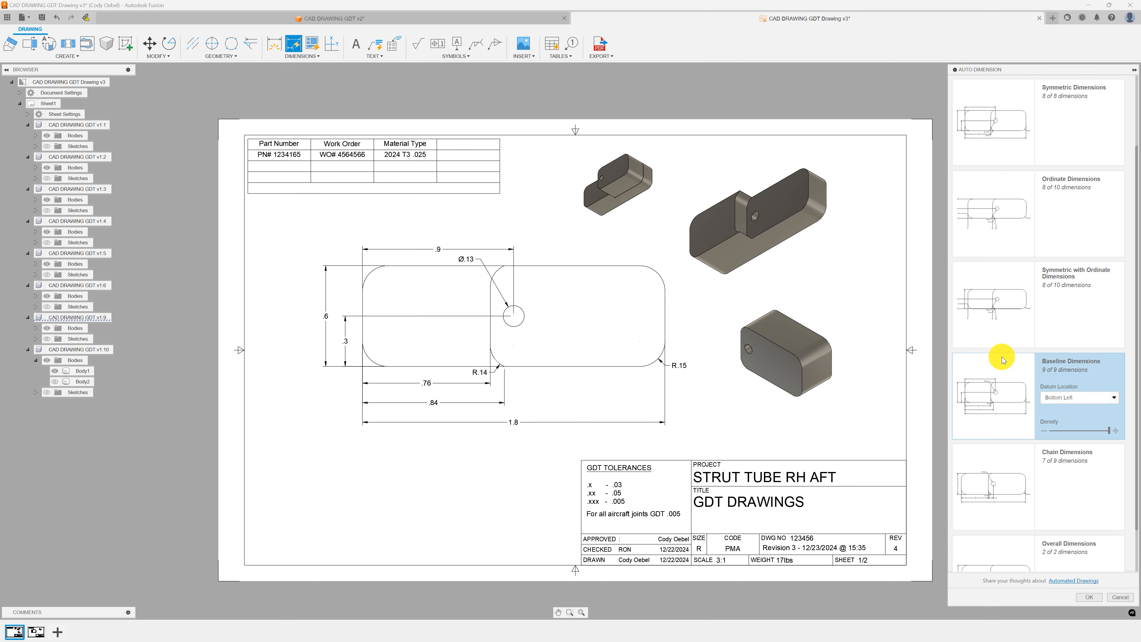
# Apply the Symmetric with Baseline Dimensions recipe to the front base view.
pyautogui.click(1012, 149)
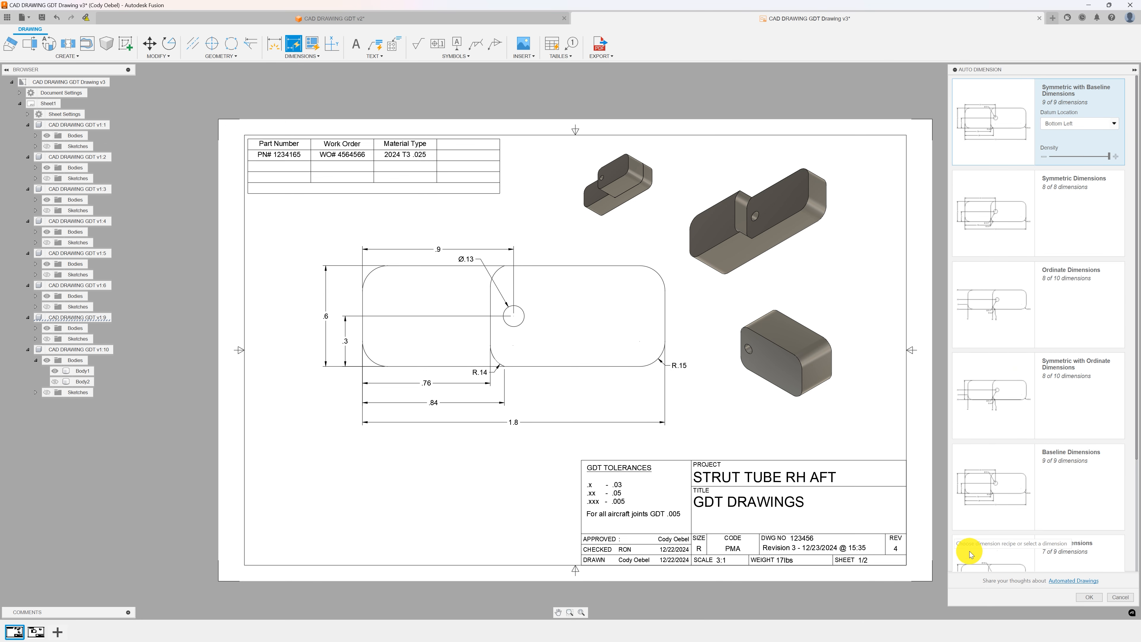
pyautogui.click(1084, 597)
pyautogui.scroll(3, 398, 270)
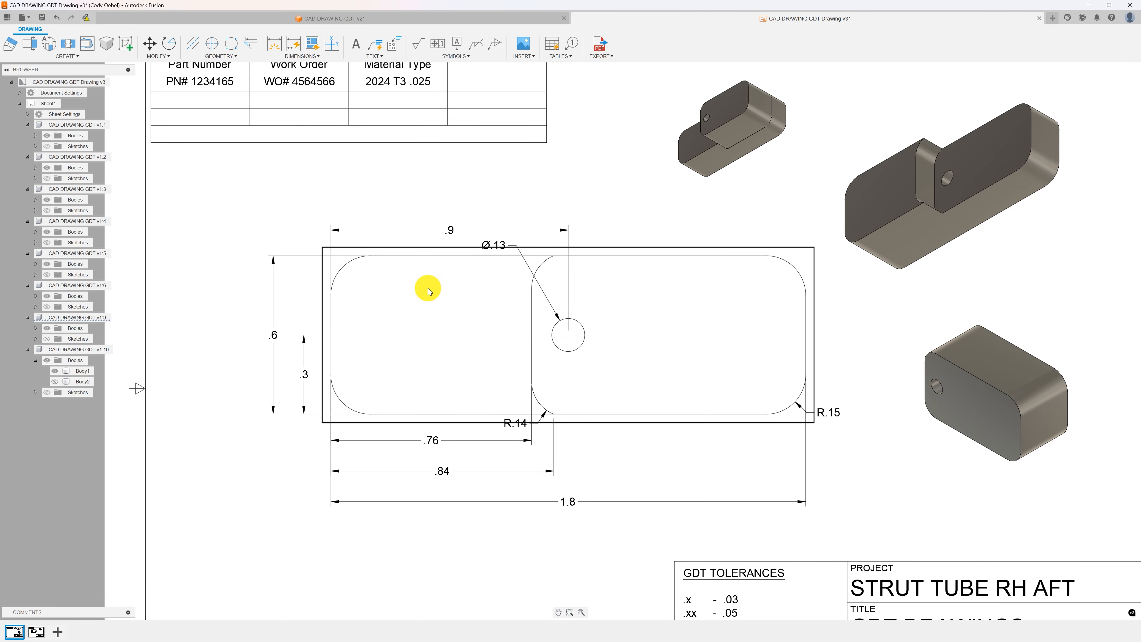
# Inspect the dimensioned front base view and its placement across the sheet.
pyautogui.moveTo(427, 288); pyautogui.dragTo(486, 288, button='middle')
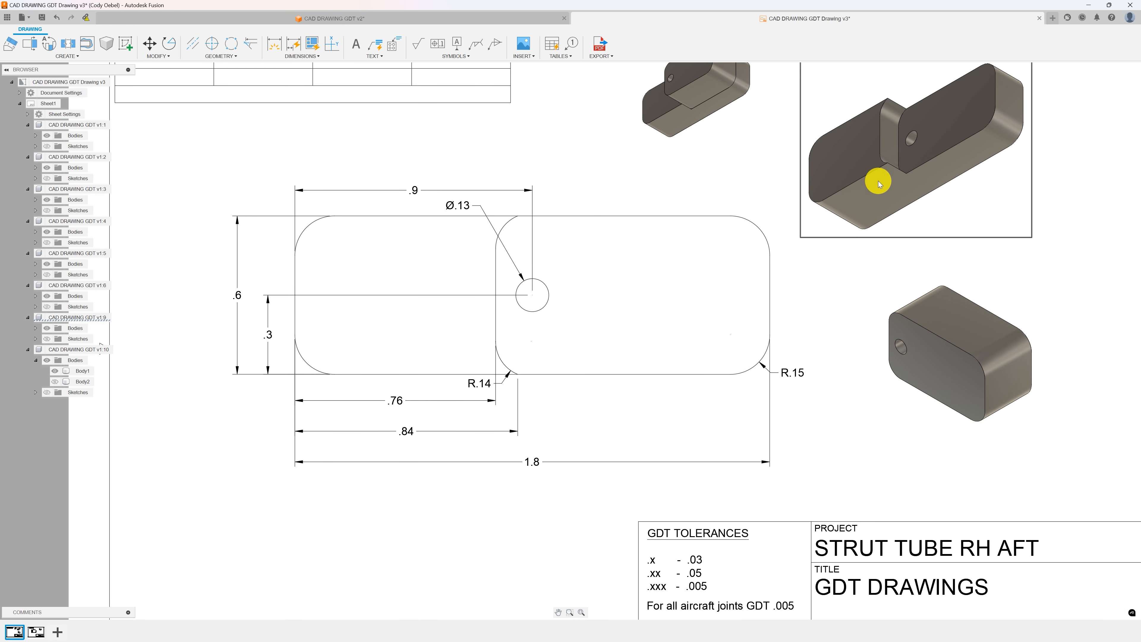
pyautogui.scroll(-3, 606, 265)
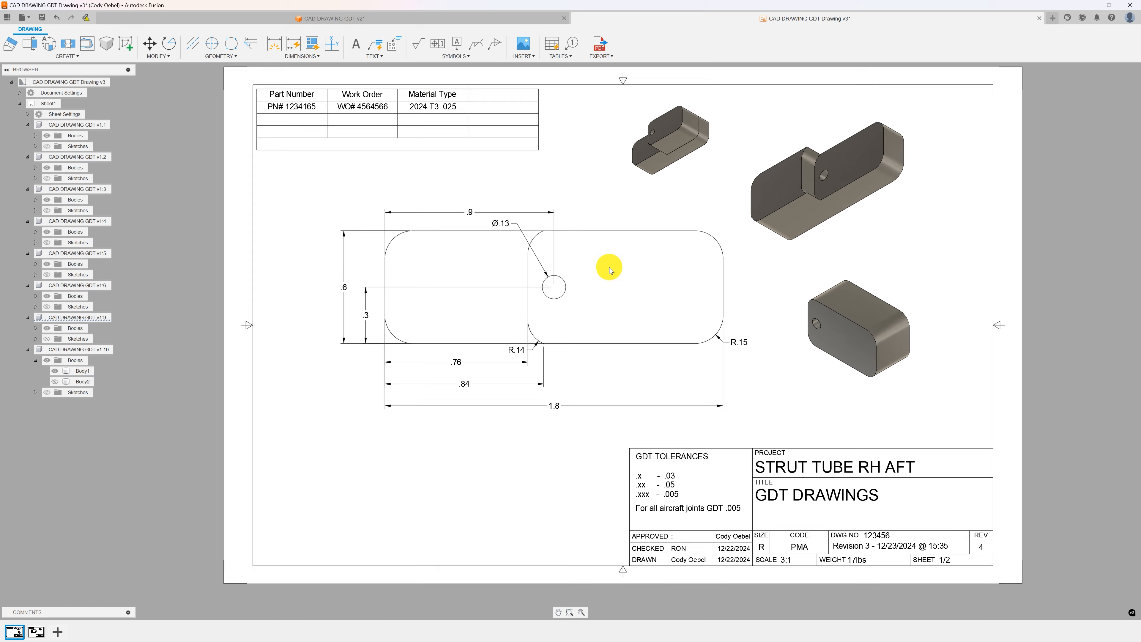
pyautogui.moveTo(573, 162); pyautogui.dragTo(498, 169, button='middle')
pyautogui.scroll(5, 467, 257)
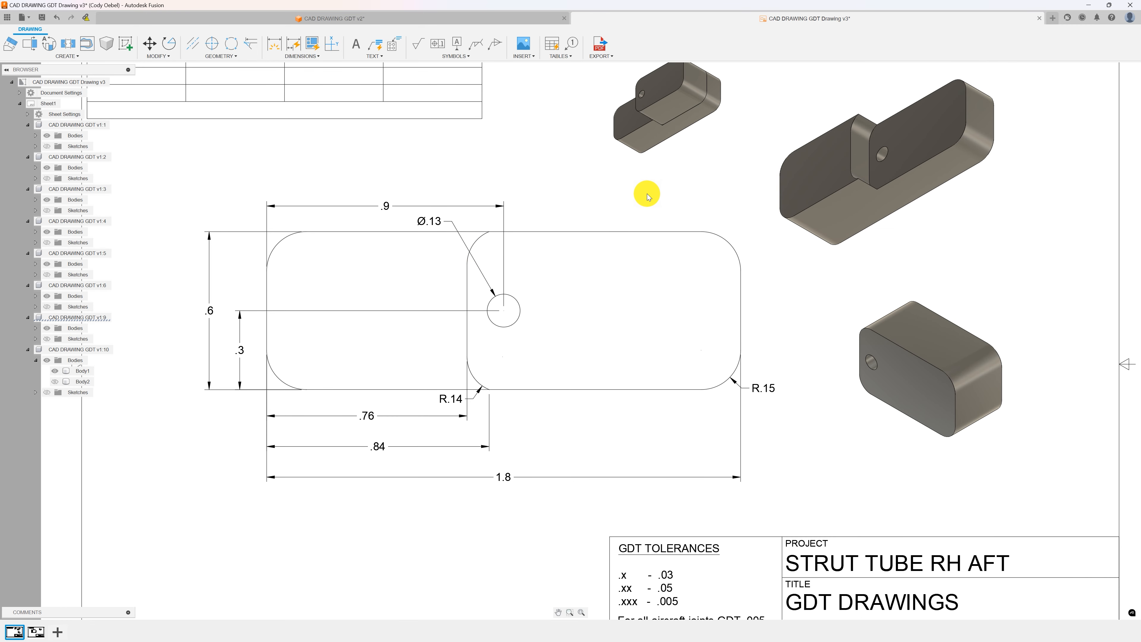
pyautogui.scroll(-3, 646, 194)
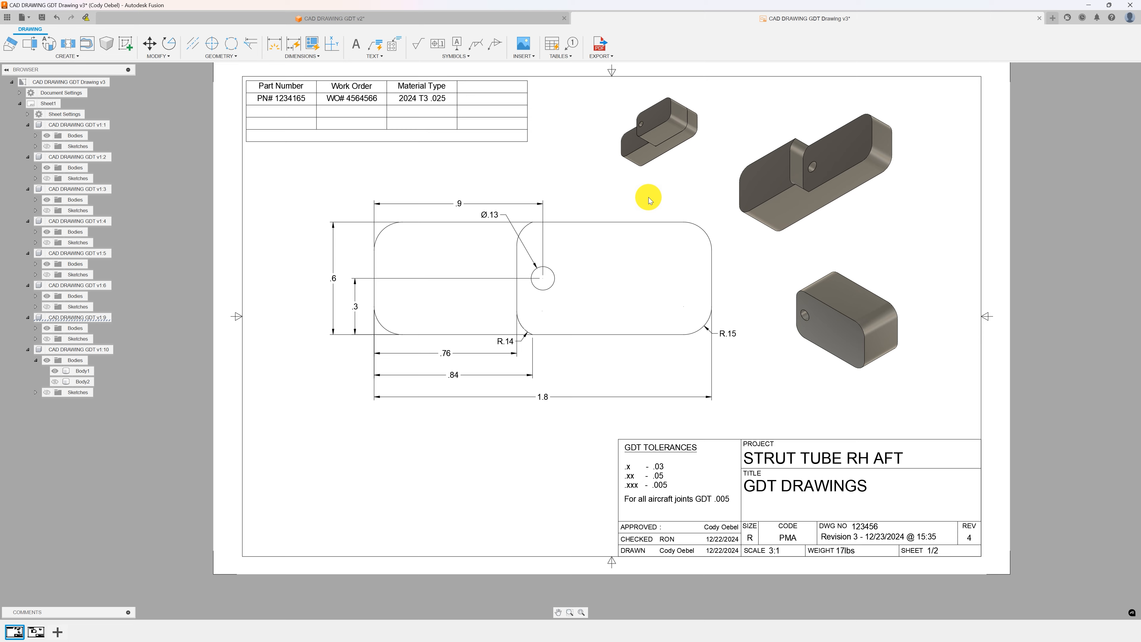
pyautogui.moveTo(675, 184); pyautogui.dragTo(677, 221, button='middle')
pyautogui.scroll(2, 678, 217)
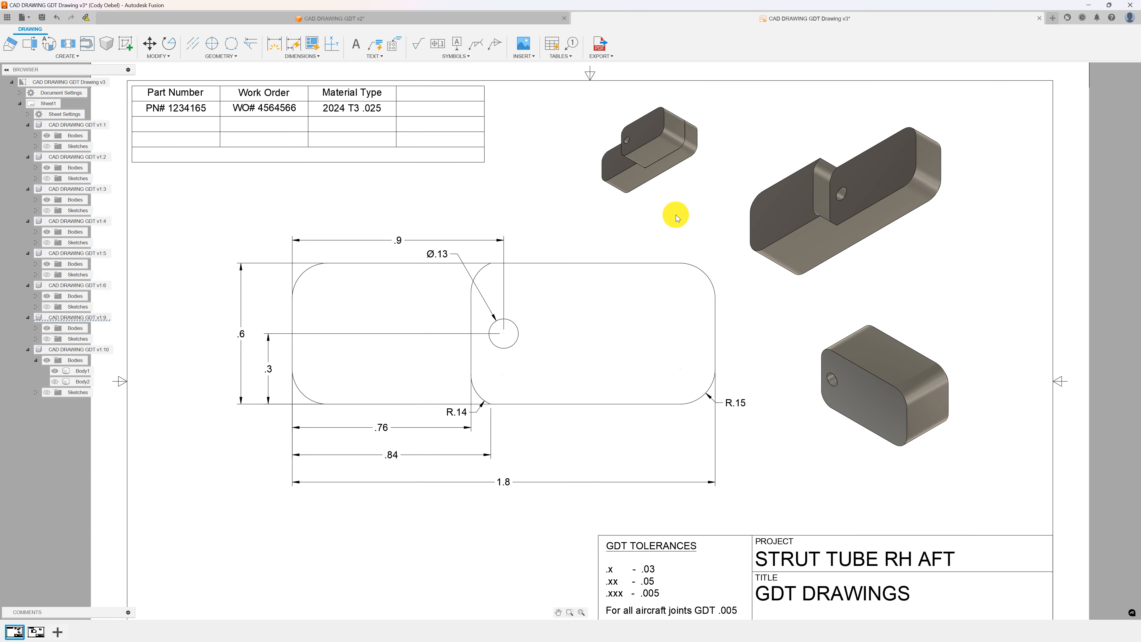
pyautogui.scroll(-1, 678, 217)
pyautogui.scroll(-1, 676, 219)
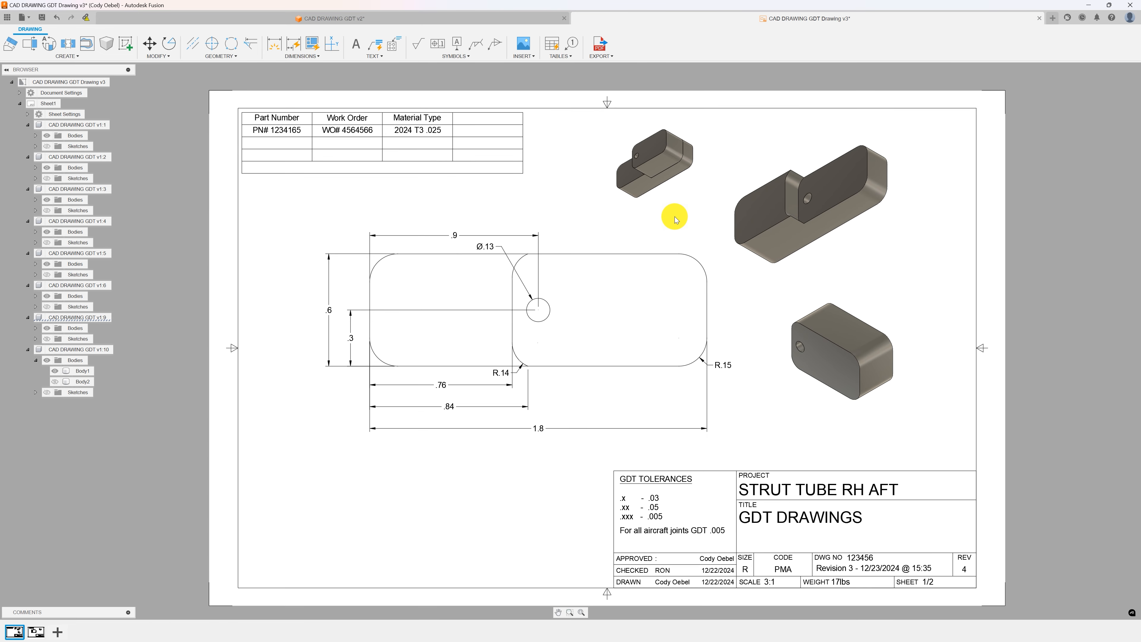
pyautogui.moveTo(519, 243); pyautogui.dragTo(497, 237, button='middle')
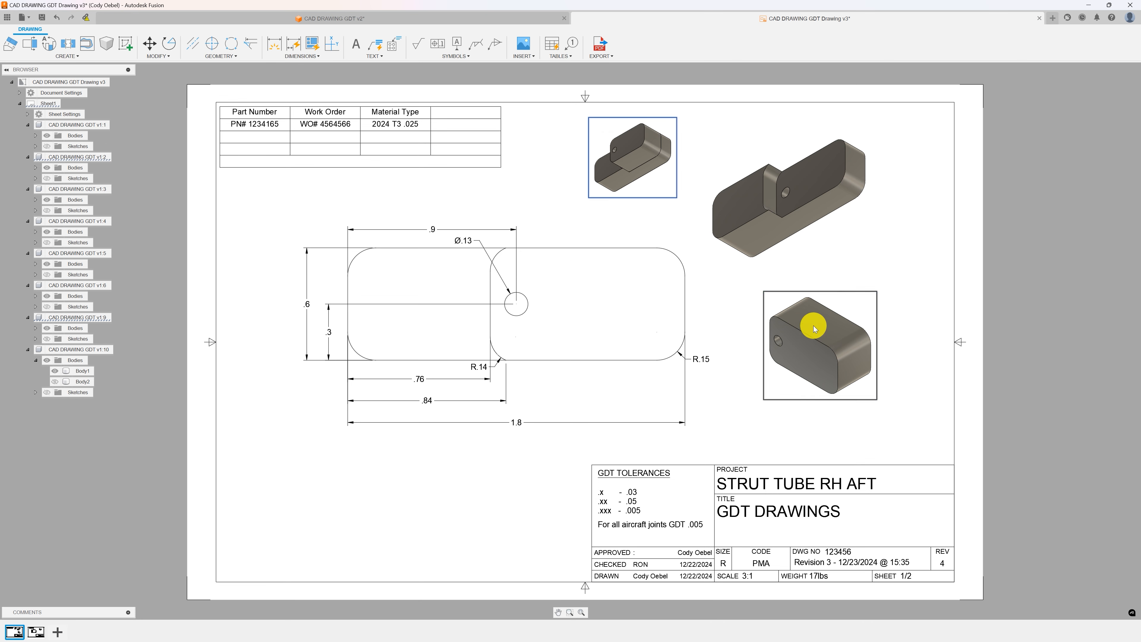
# Select the isometric views and nudge the two larger ones into new positions on the sheet.
pyautogui.click(820, 338)
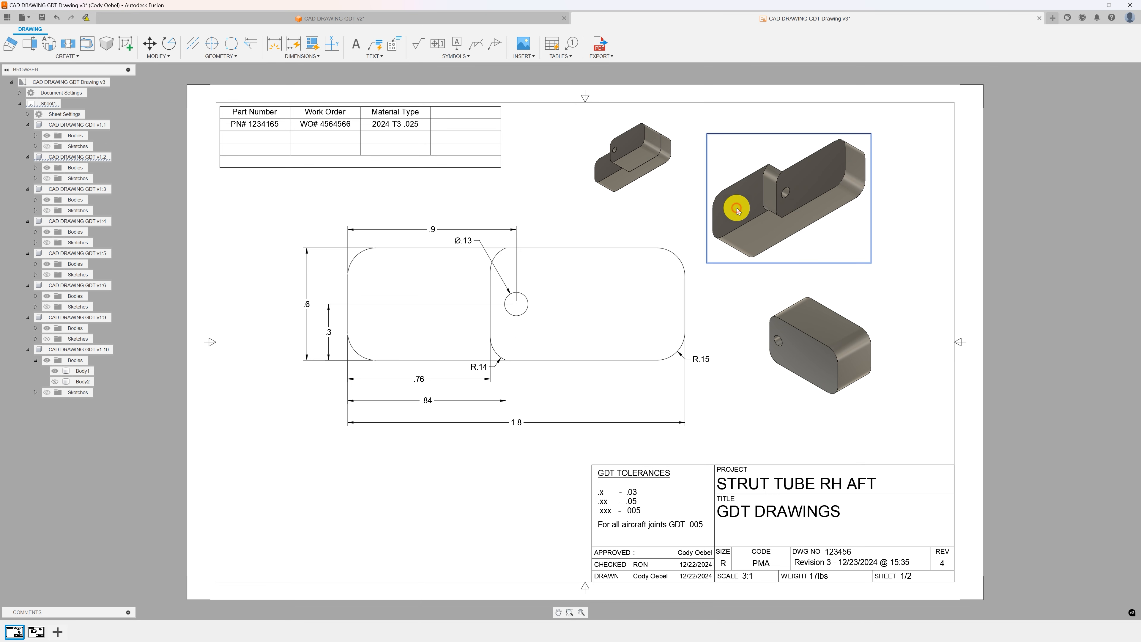
pyautogui.click(795, 299)
pyautogui.click(771, 222)
pyautogui.click(655, 152)
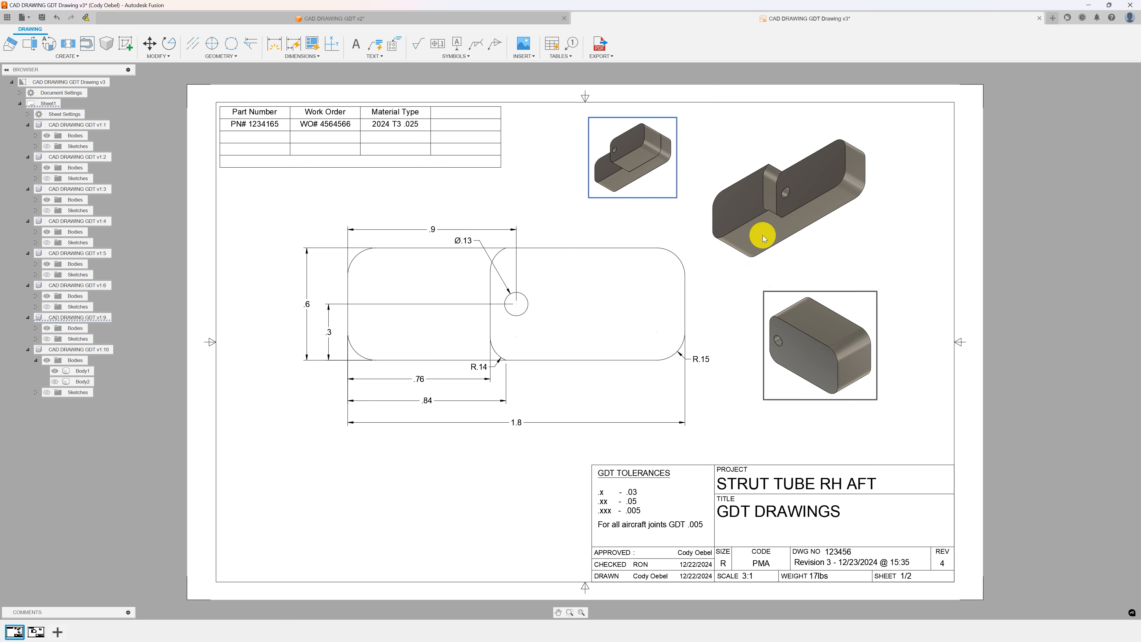
pyautogui.click(762, 223)
pyautogui.moveTo(814, 339); pyautogui.dragTo(803, 340)
pyautogui.moveTo(745, 217); pyautogui.dragTo(762, 213)
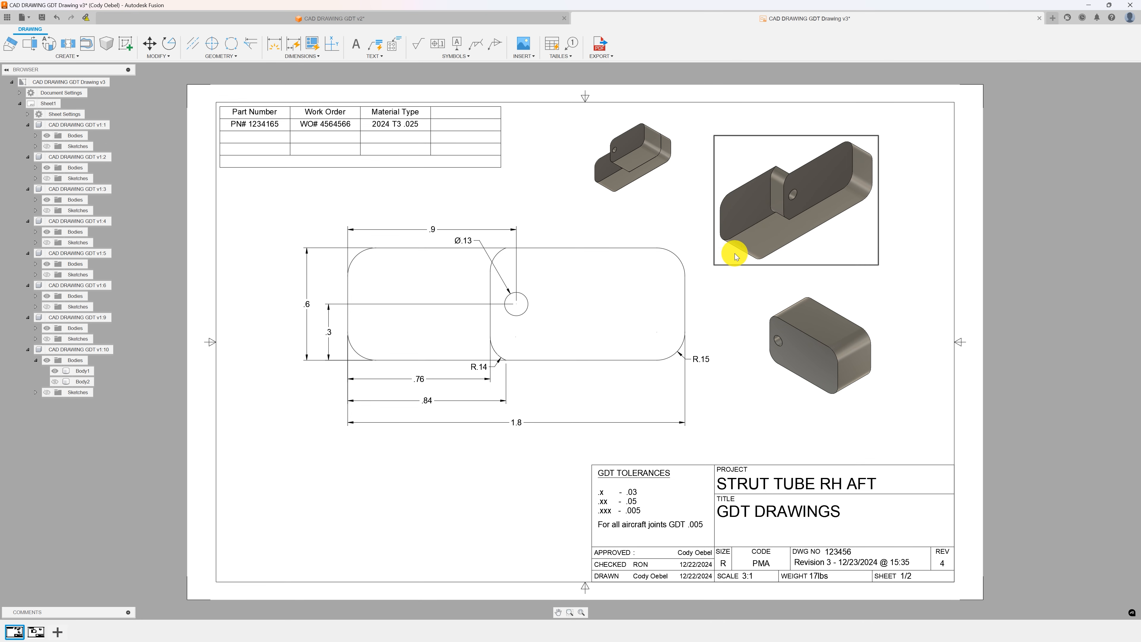
# Undo the automatic dimensions applied to the front base view.
pyautogui.scroll(1, 649, 276)
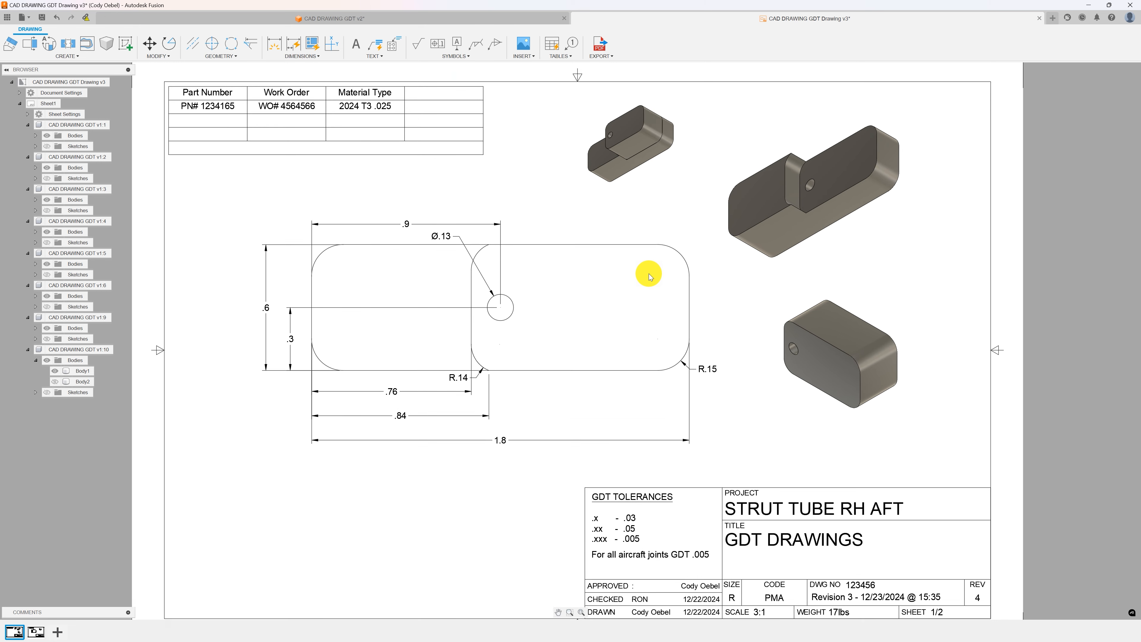
pyautogui.scroll(-2, 649, 276)
pyautogui.scroll(1, 649, 276)
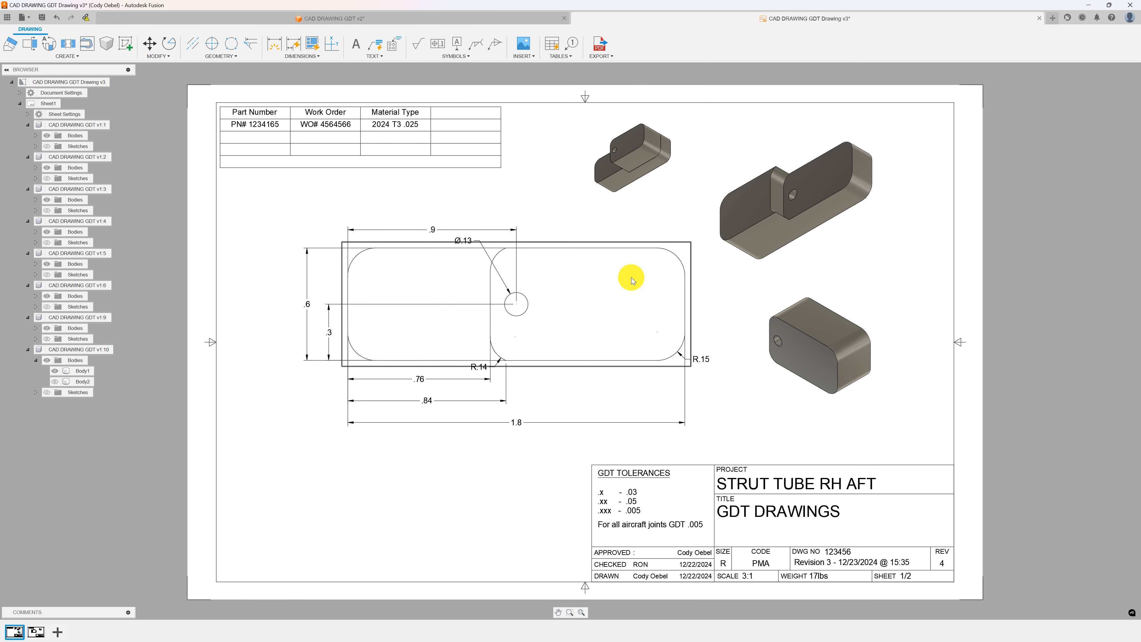
pyautogui.scroll(2, 405, 319)
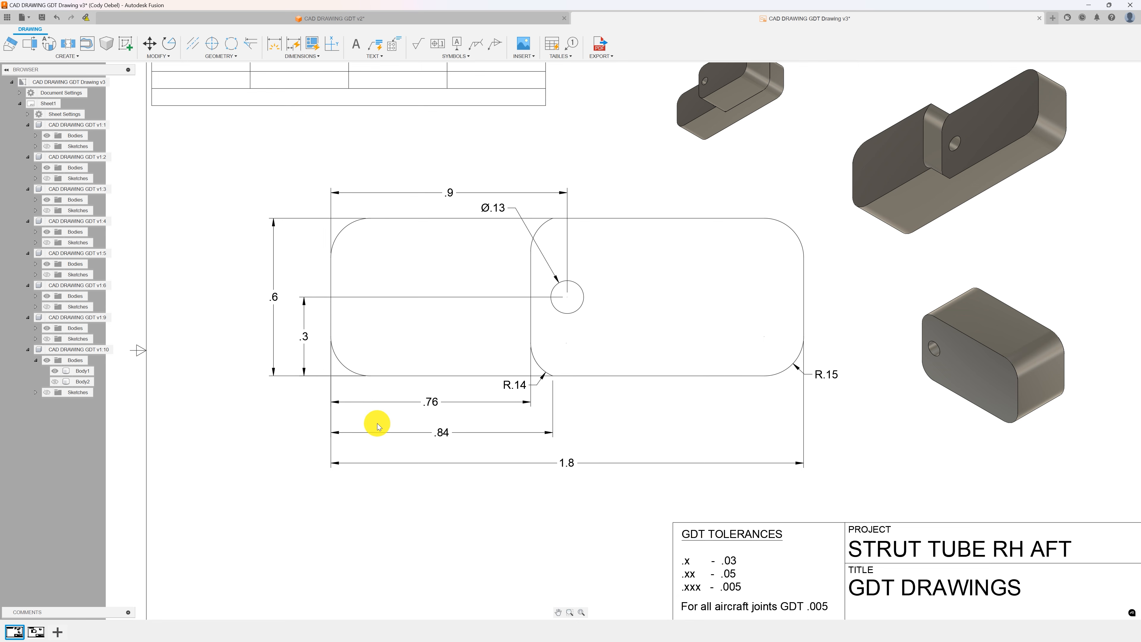
pyautogui.scroll(2, 418, 401)
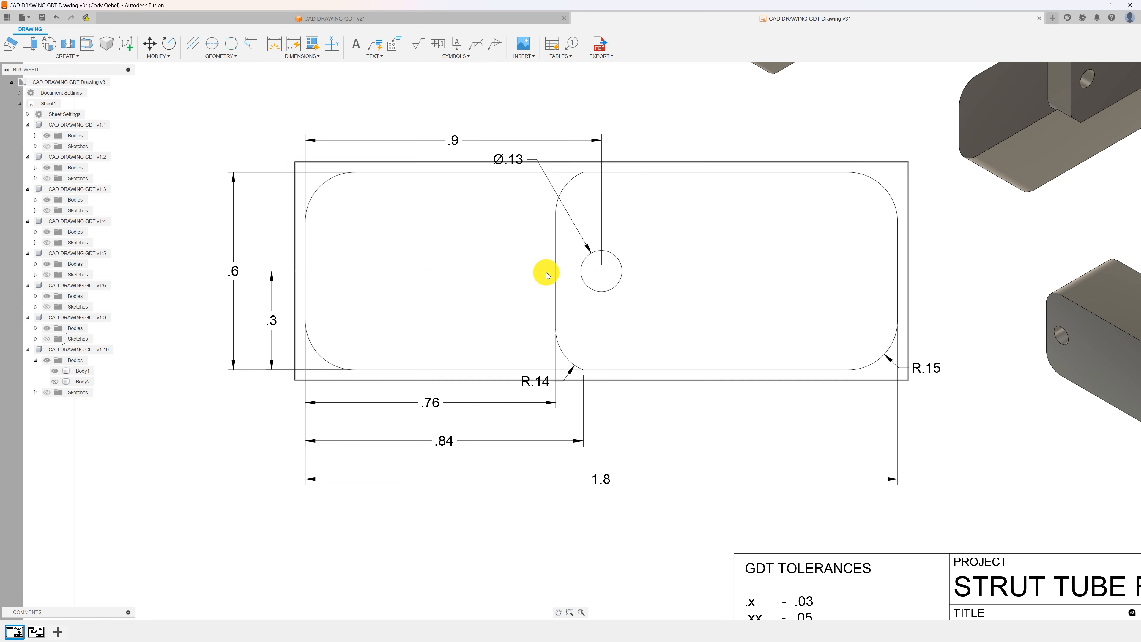
pyautogui.scroll(1, 454, 435)
pyautogui.scroll(-3, 451, 438)
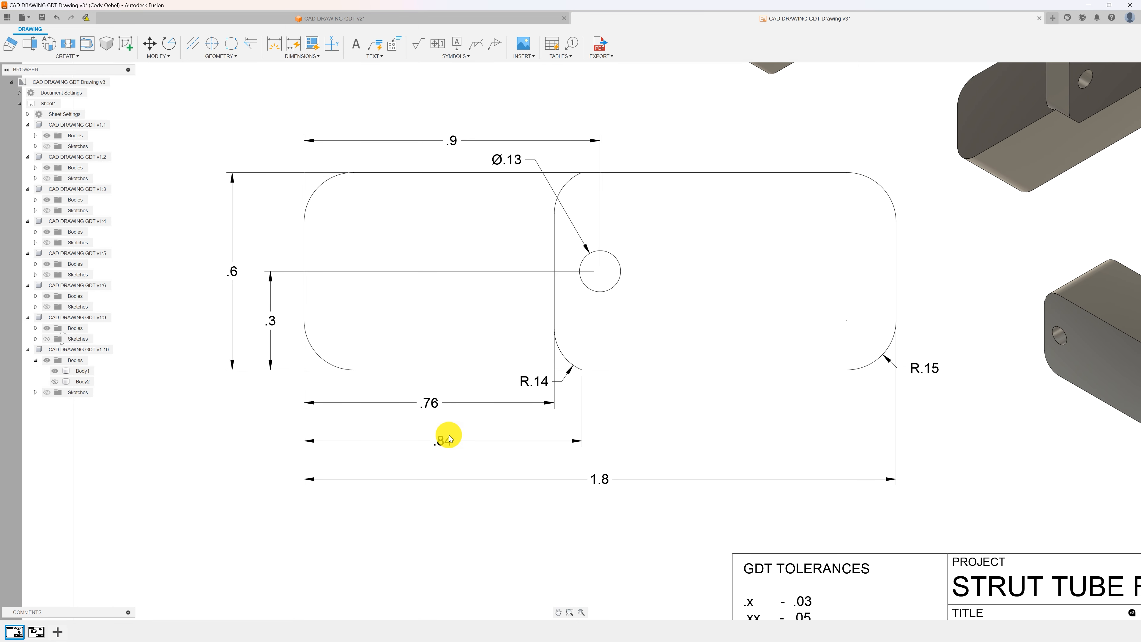
pyautogui.click(474, 359)
pyautogui.press('Delete')
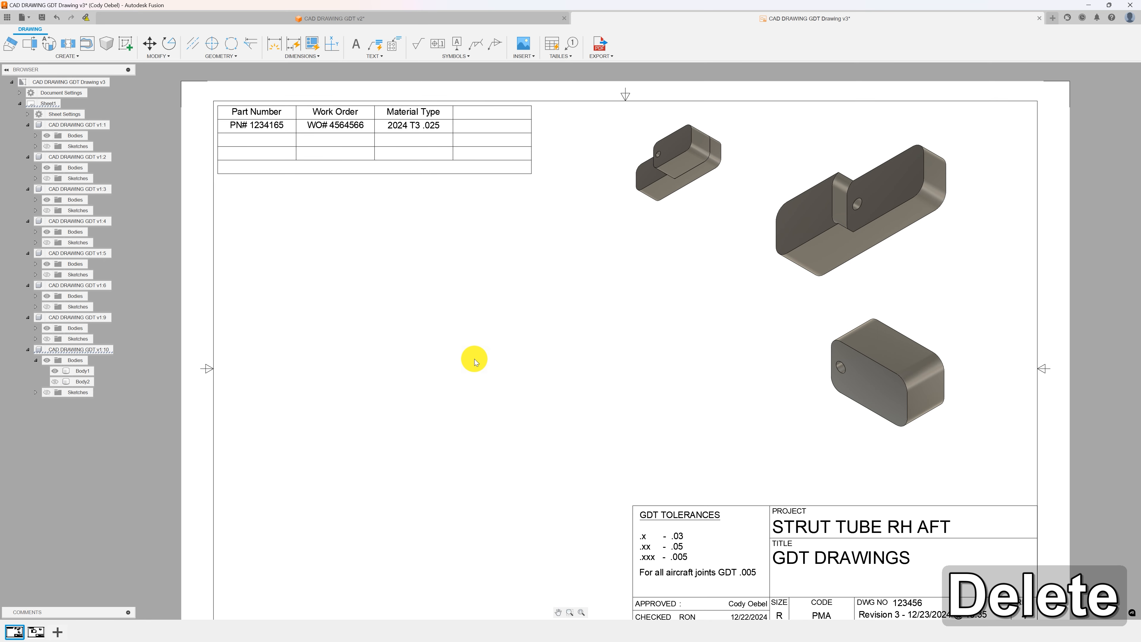
pyautogui.hotkey('ctrl', 'z')
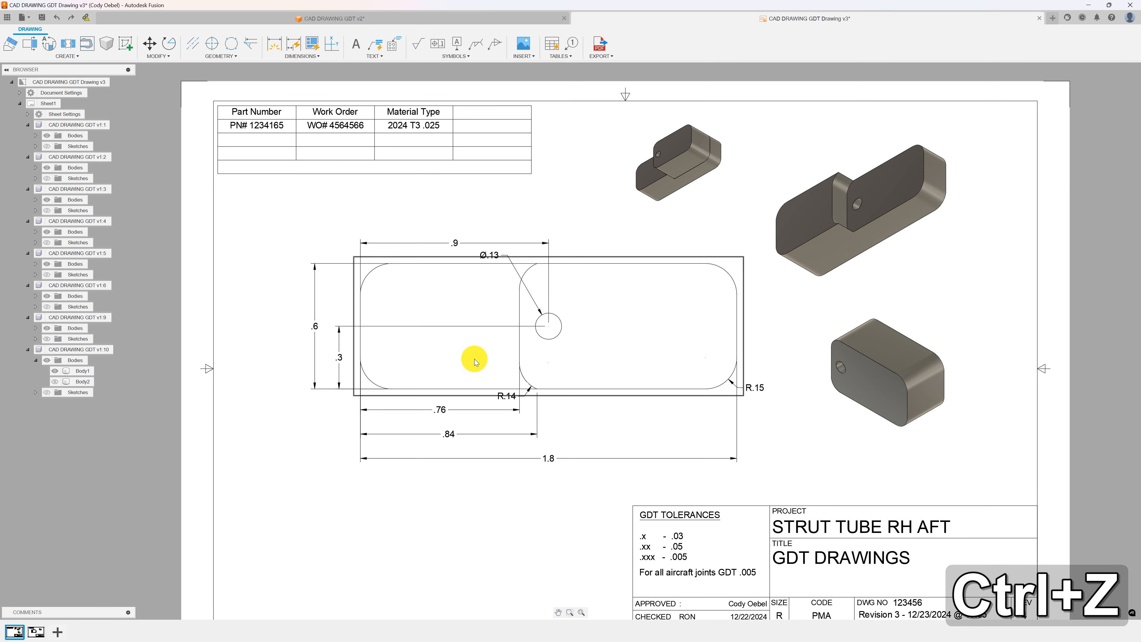
pyautogui.hotkey('ctrl', 'z')
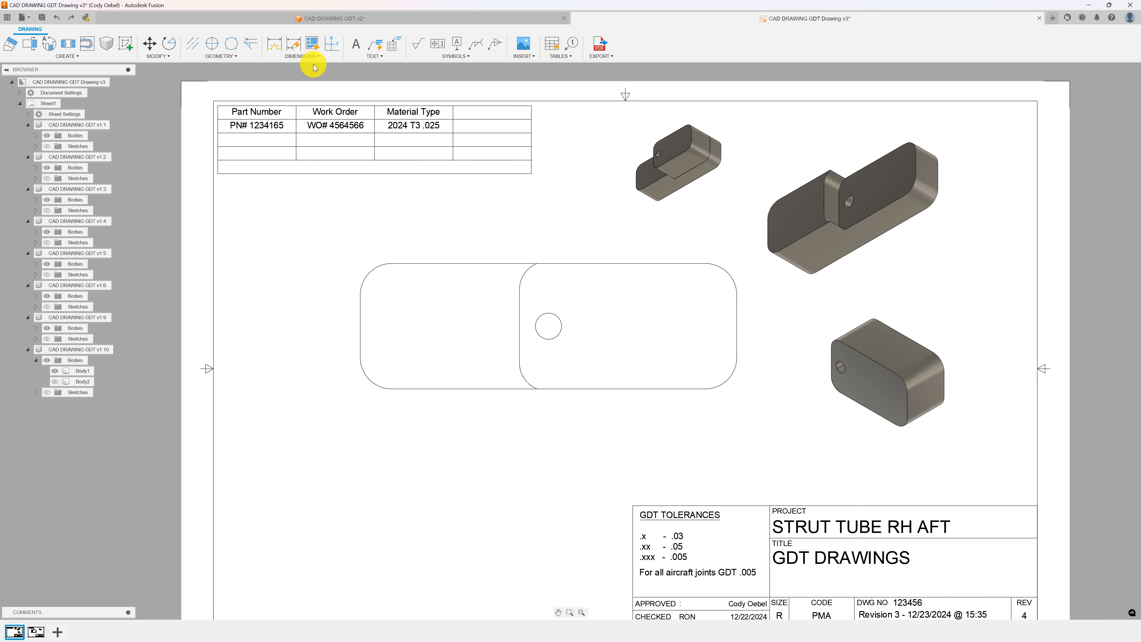
# Dimension the two outer corner radii and the hole diameter on the front base view.
pyautogui.click(277, 47)
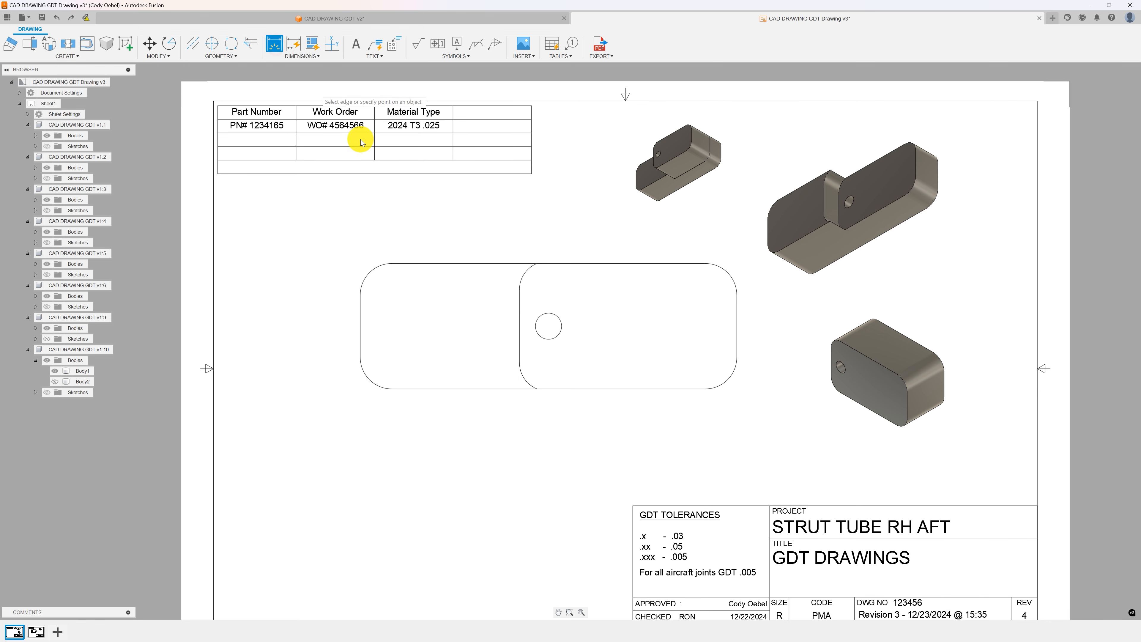
pyautogui.click(366, 272)
pyautogui.click(324, 230)
pyautogui.click(558, 320)
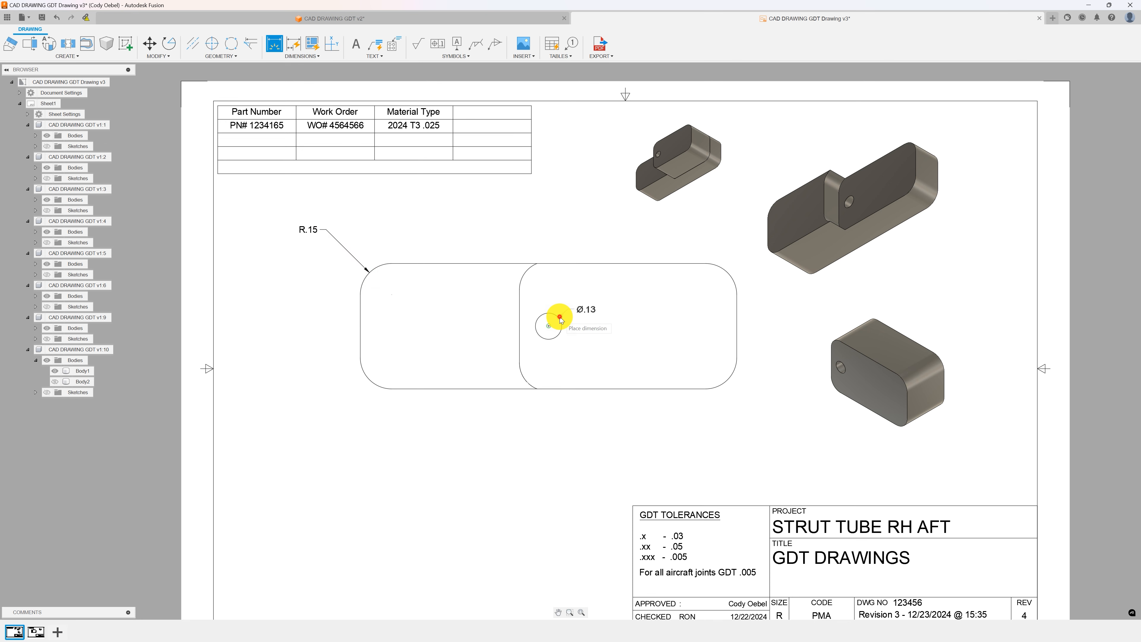
pyautogui.click(573, 244)
pyautogui.click(727, 272)
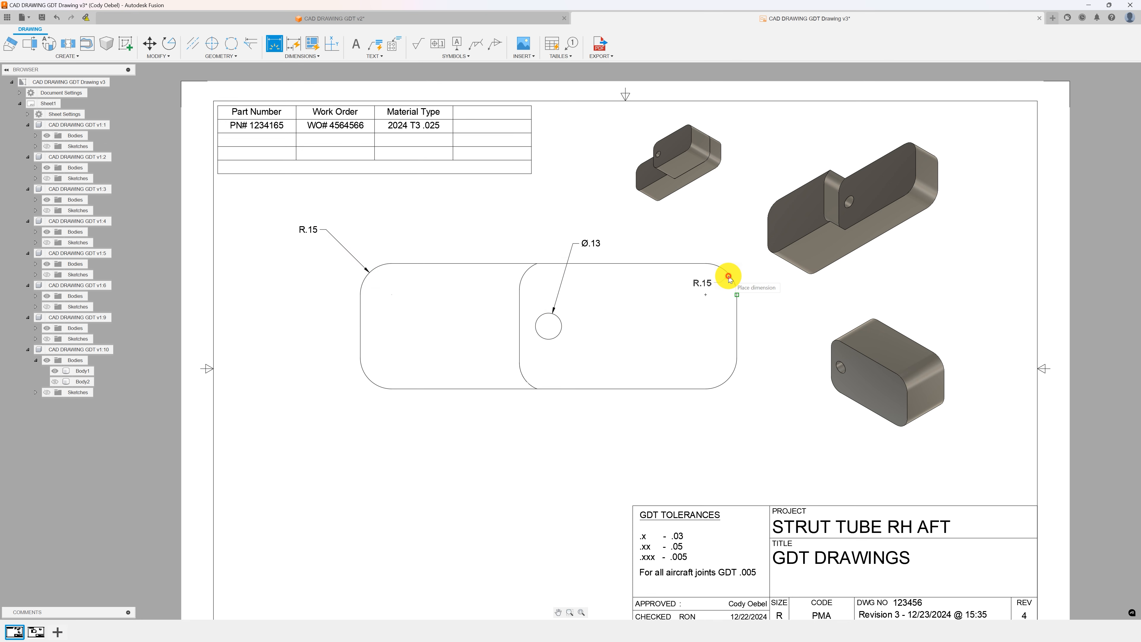
pyautogui.click(728, 245)
# Add overall length and overall height dimensions to the front base view.
pyautogui.click(362, 314)
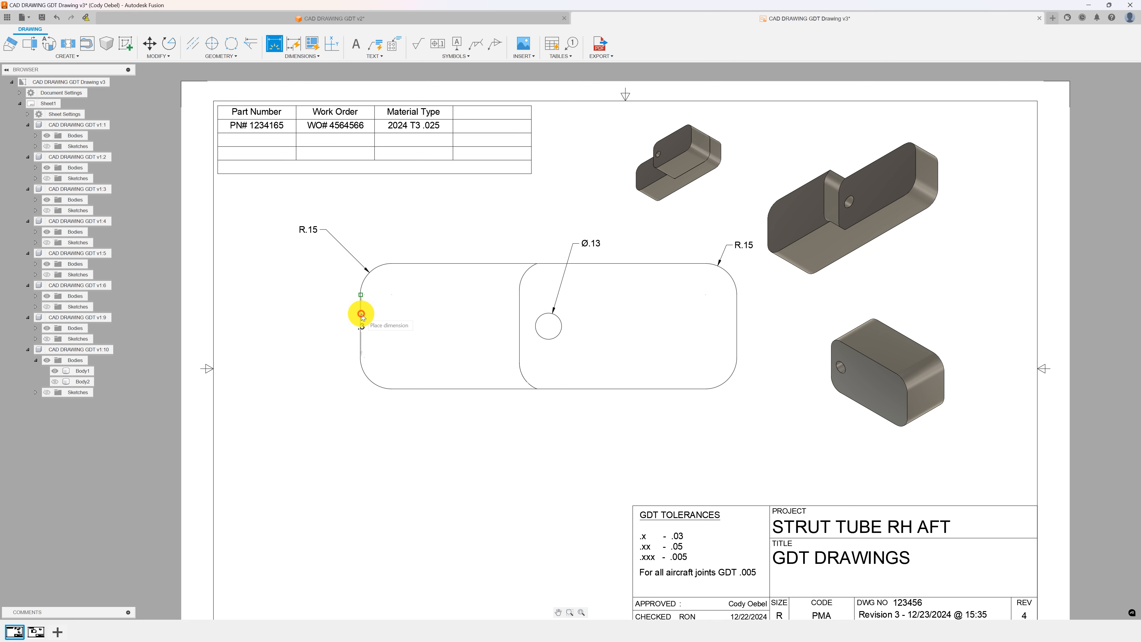
pyautogui.click(735, 335)
pyautogui.click(601, 424)
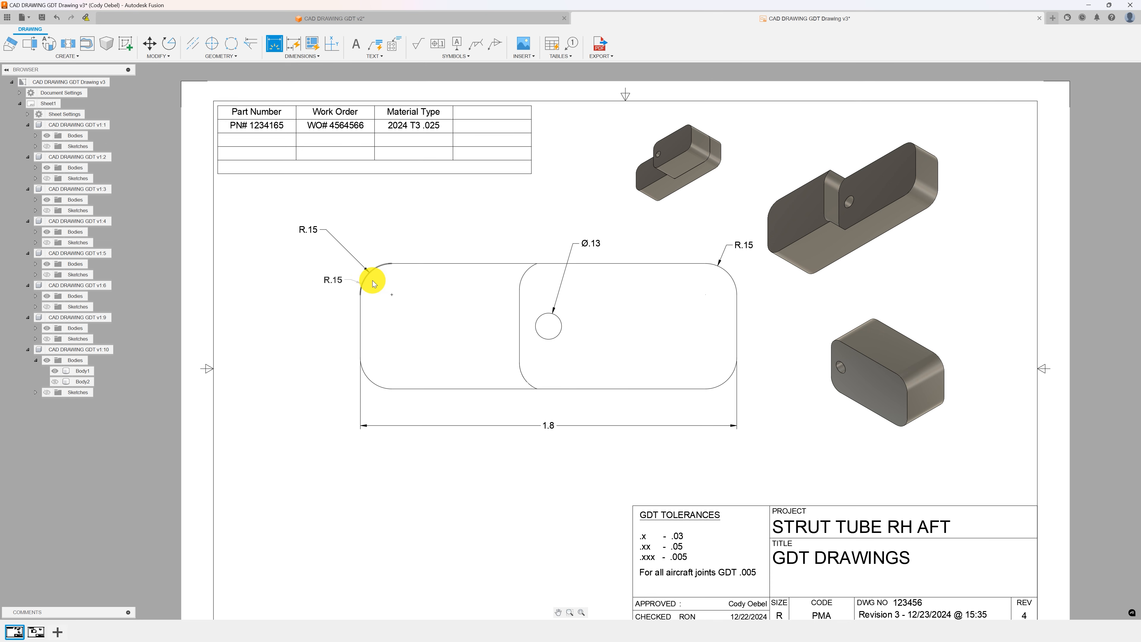
pyautogui.click(429, 264)
pyautogui.click(435, 388)
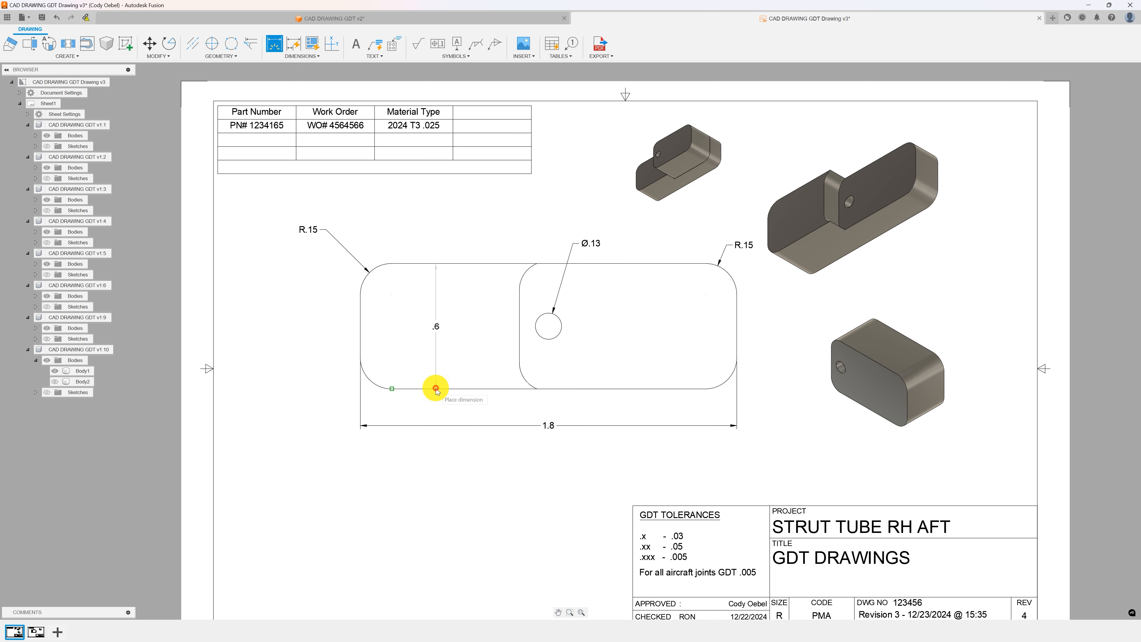
pyautogui.click(292, 362)
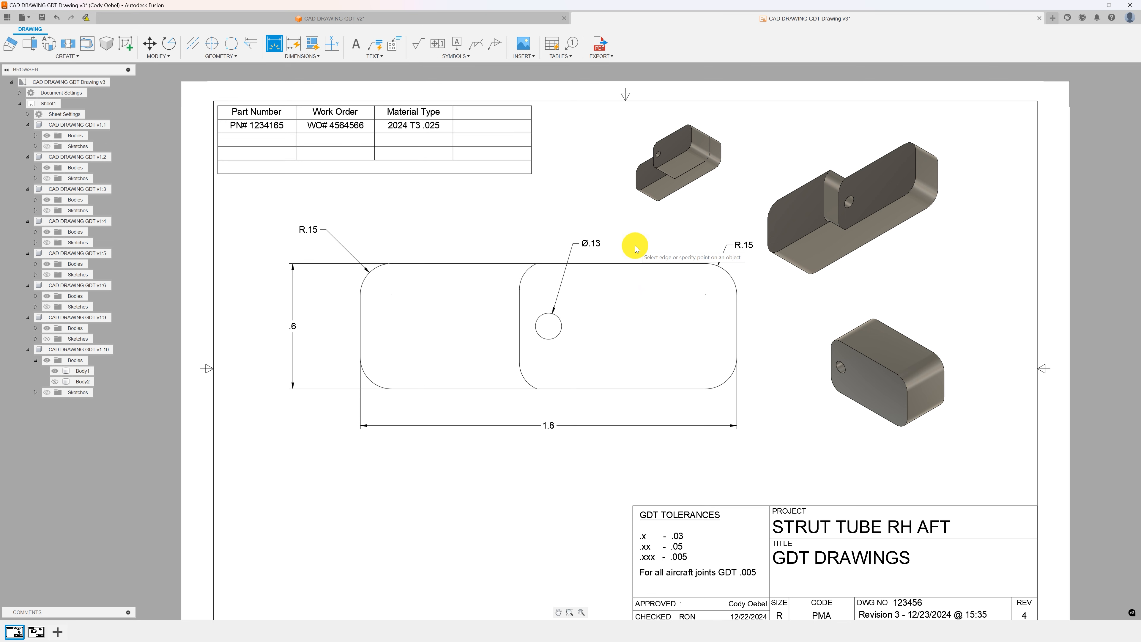
pyautogui.press('Escape')
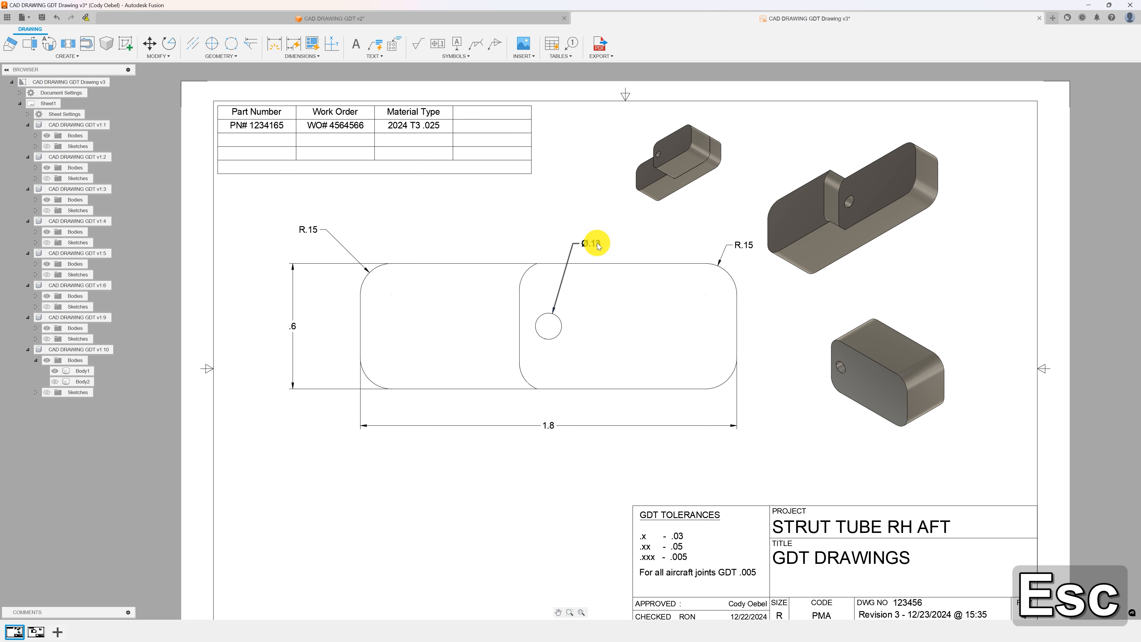
# Edit the hole diameter dimension, setting its linear precision to three decimal places and adjusting zero display.
pyautogui.doubleClick(598, 245)
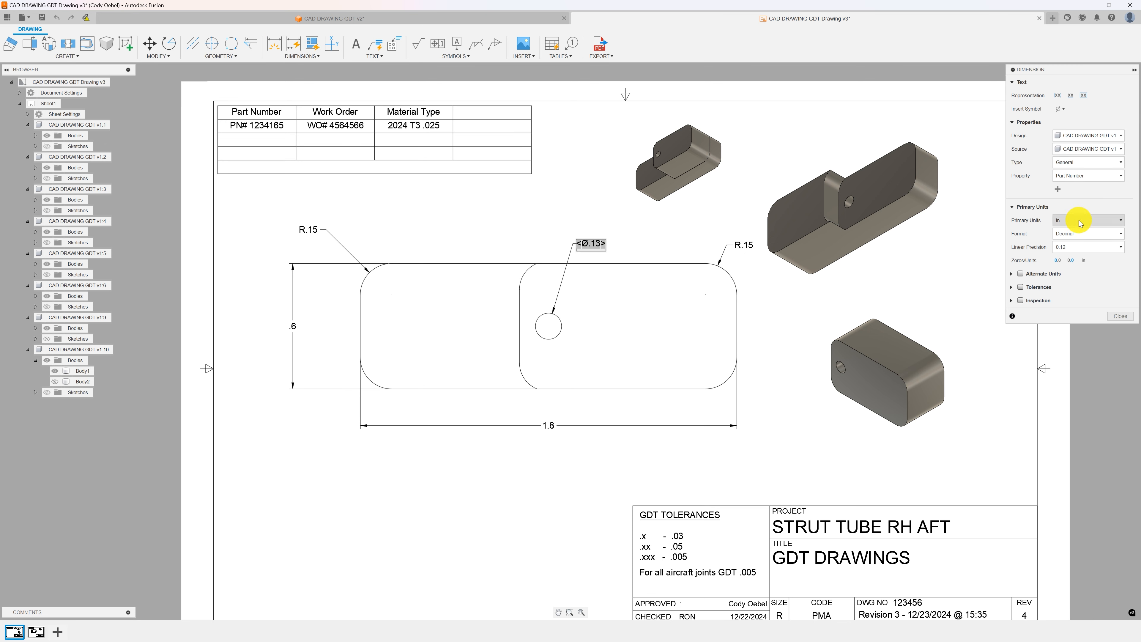
pyautogui.click(1080, 179)
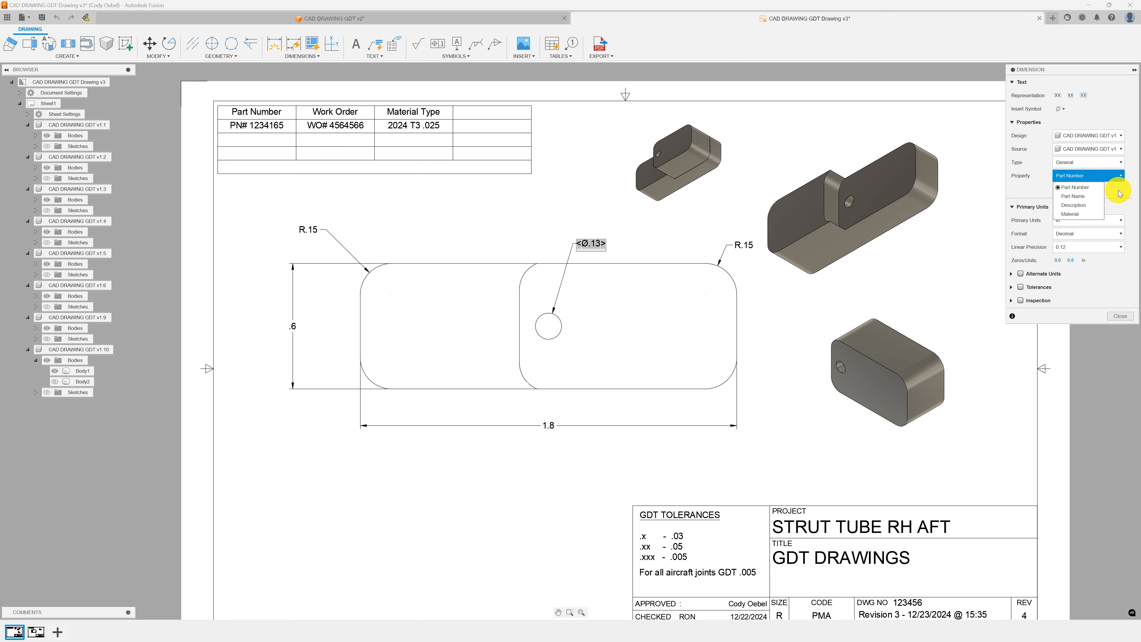
pyautogui.click(1080, 196)
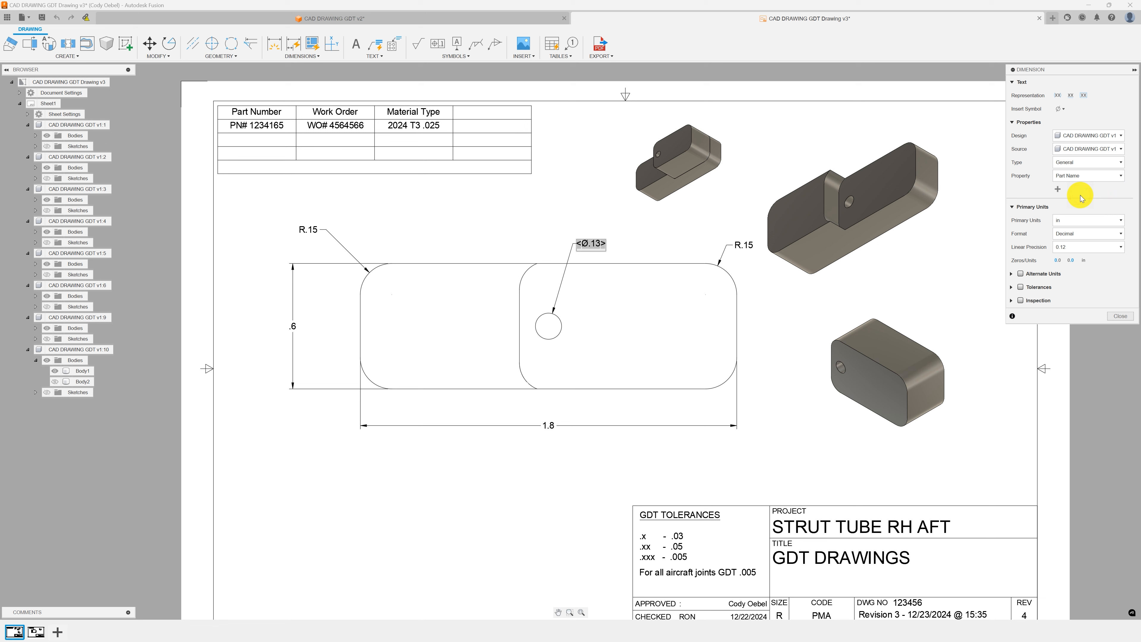
pyautogui.click(1086, 176)
pyautogui.click(1096, 186)
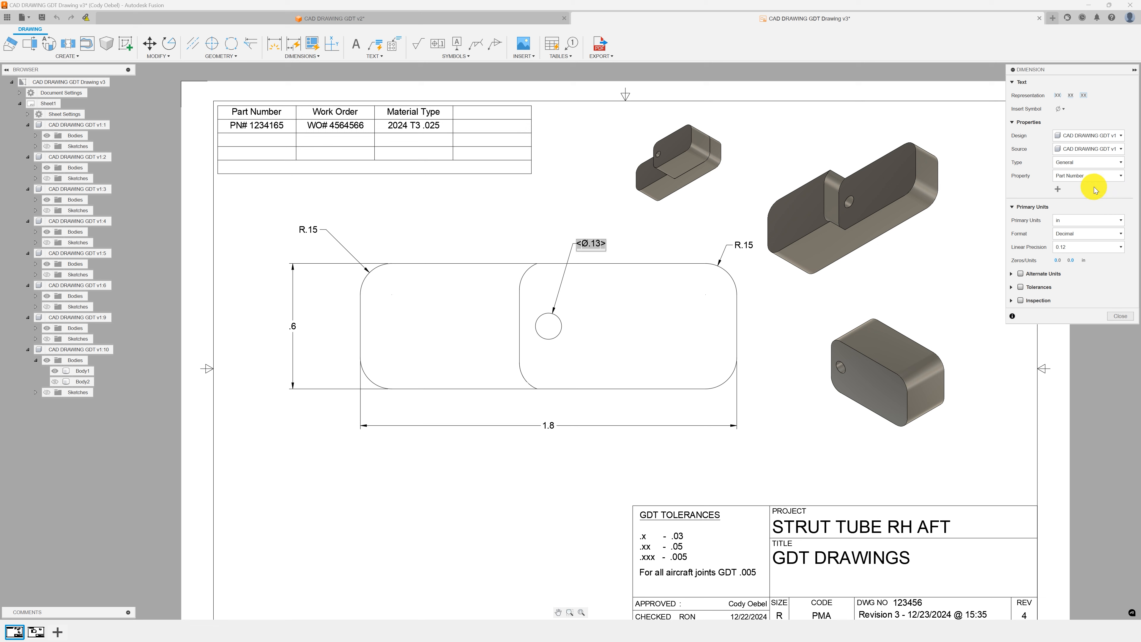
pyautogui.click(1067, 248)
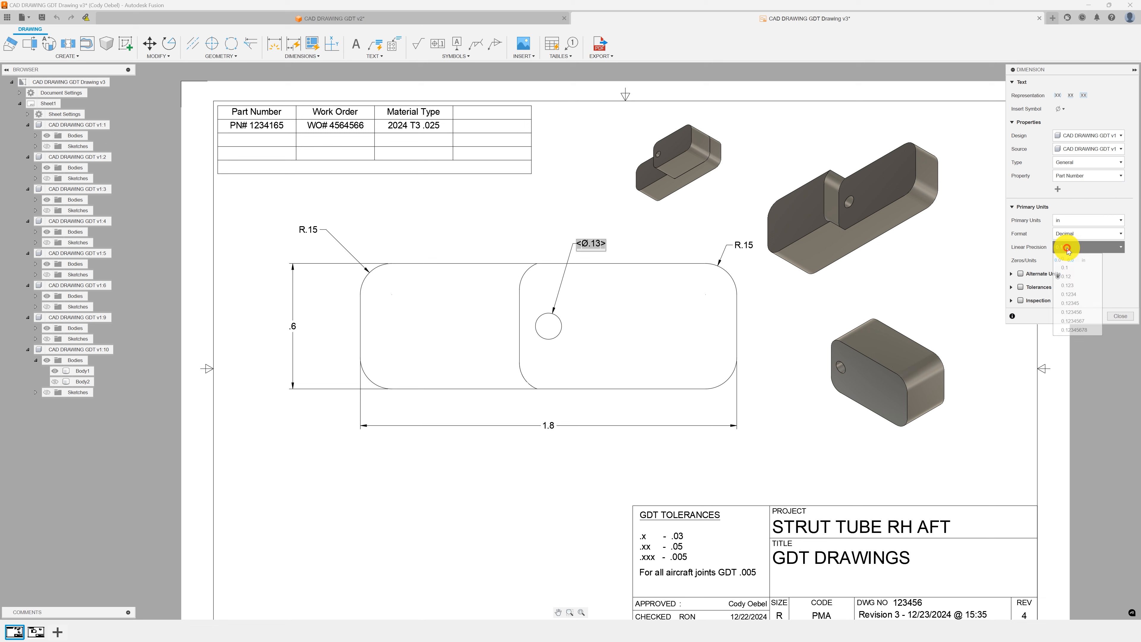
pyautogui.click(1071, 284)
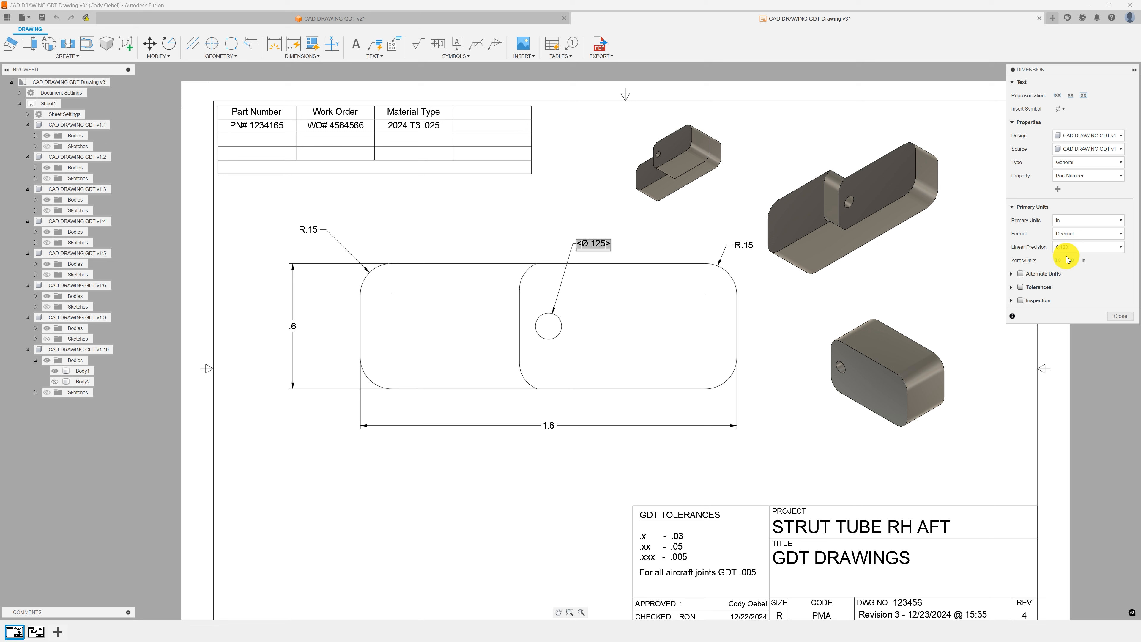
pyautogui.click(1072, 261)
# Enable a symmetrical tolerance of 0.005 on the hole diameter dimension.
pyautogui.click(1019, 287)
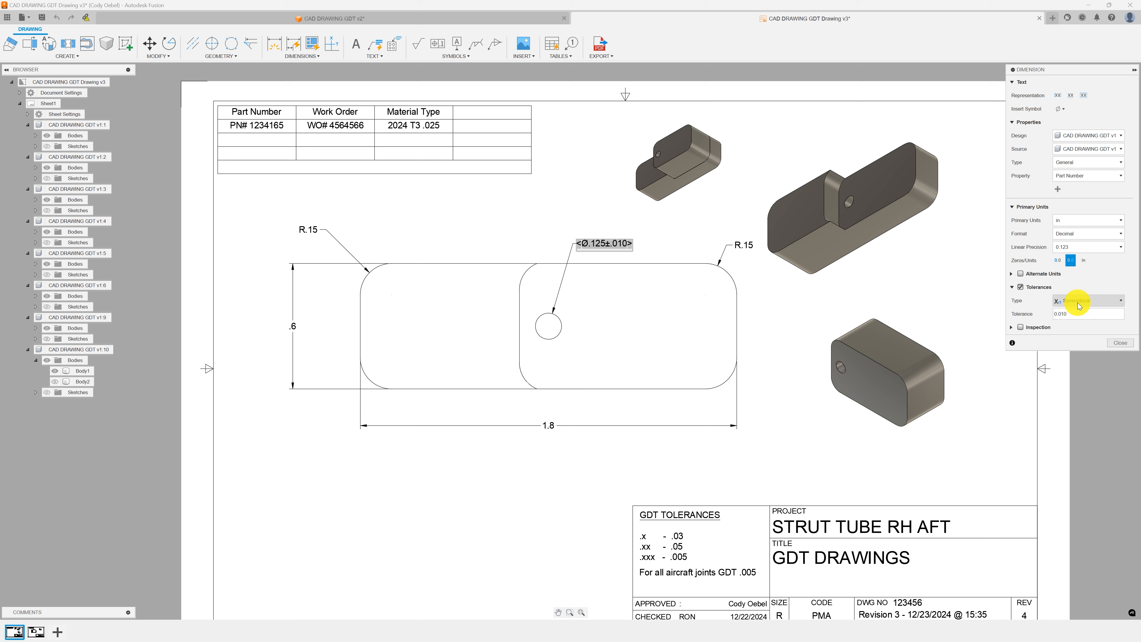
pyautogui.click(1071, 315)
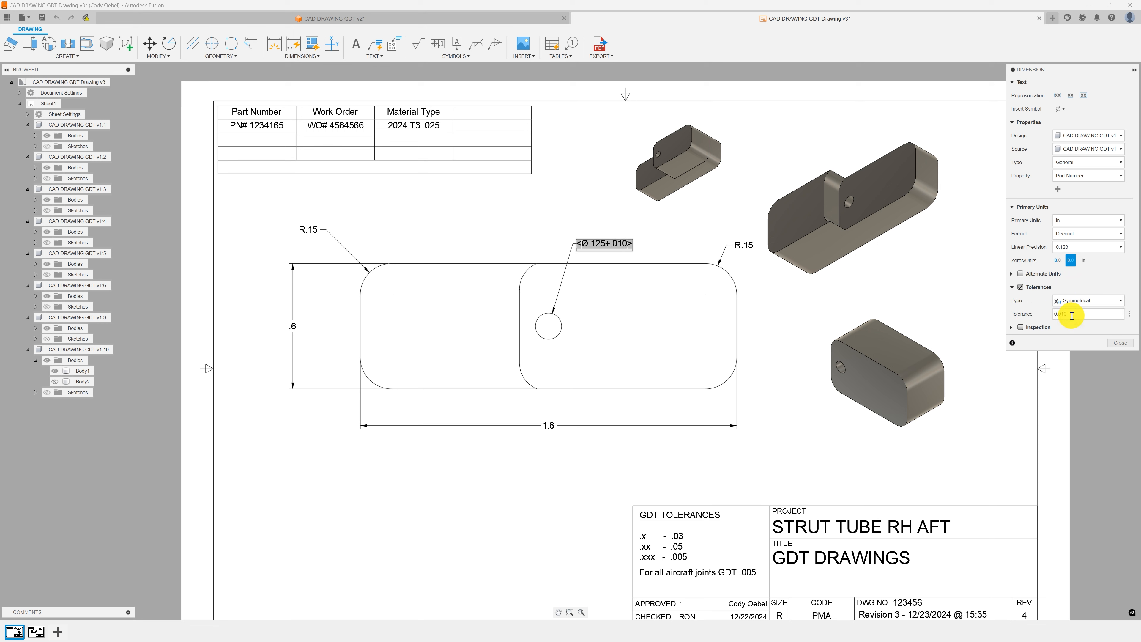
pyautogui.hotkey('shift', 'Left')
pyautogui.write('05')
pyautogui.press('Return')
# Change the hole diameter dimension's tolerance type to Deviation.
pyautogui.scroll(3, 594, 249)
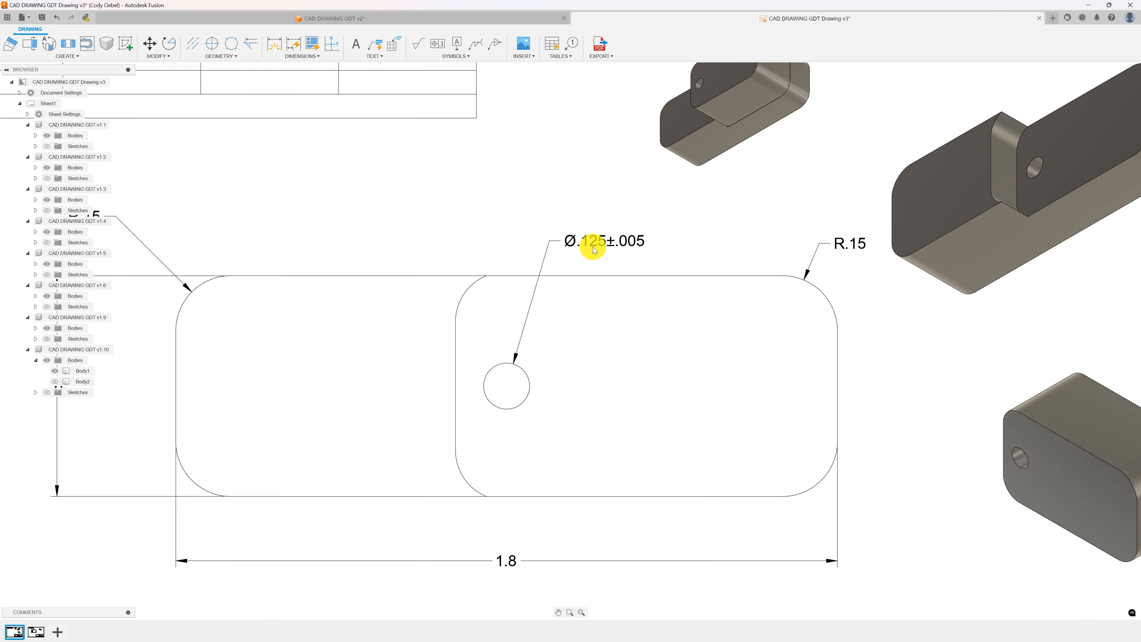
pyautogui.scroll(2, 592, 248)
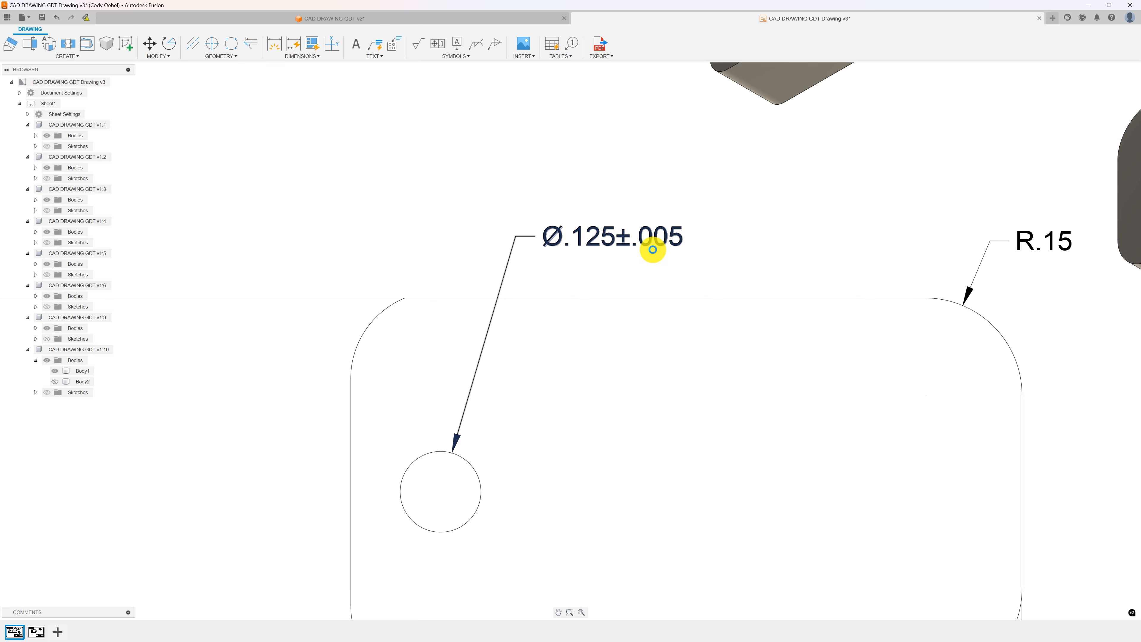
pyautogui.scroll(-1, 656, 236)
pyautogui.doubleClick(656, 235)
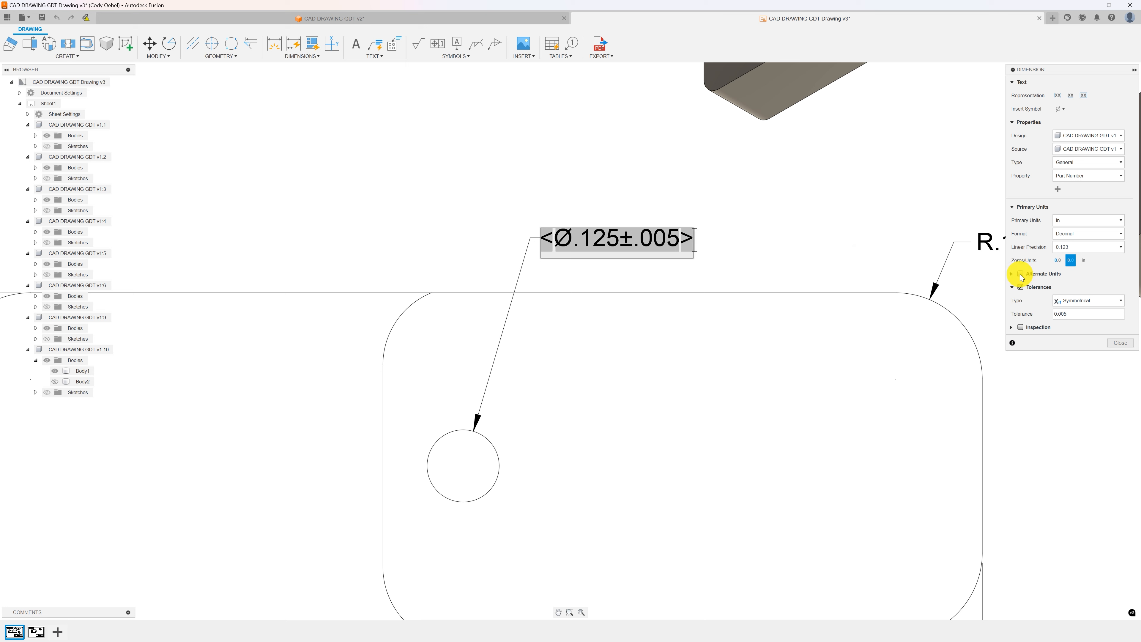
pyautogui.click(1083, 300)
pyautogui.click(1074, 320)
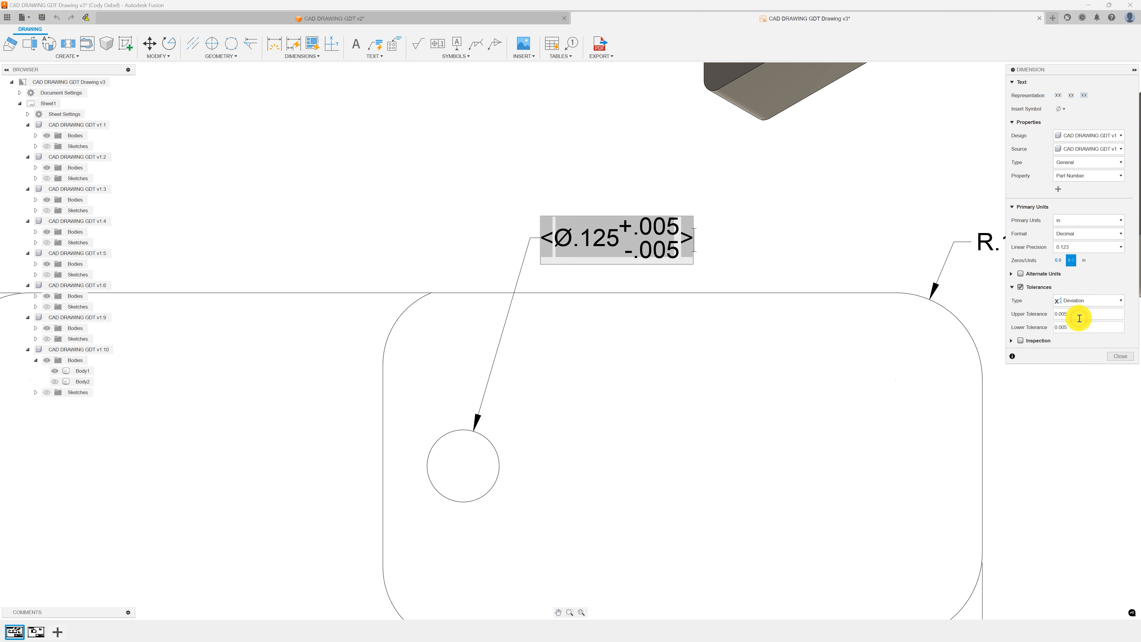
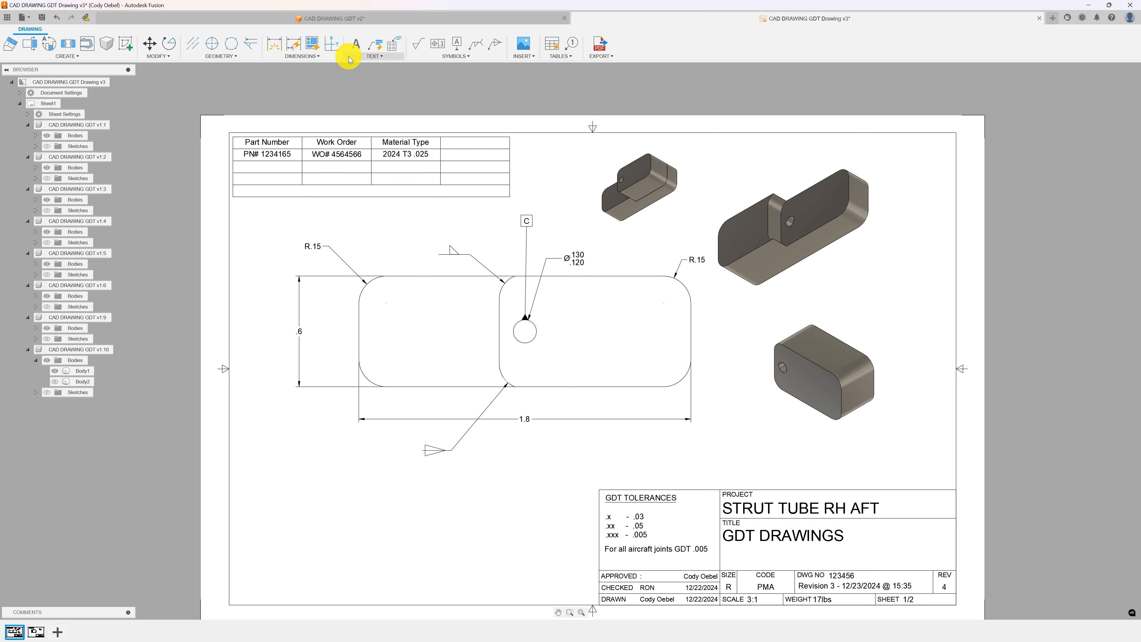
# Place a center mark on the hole in the front base view.
pyautogui.click(234, 56)
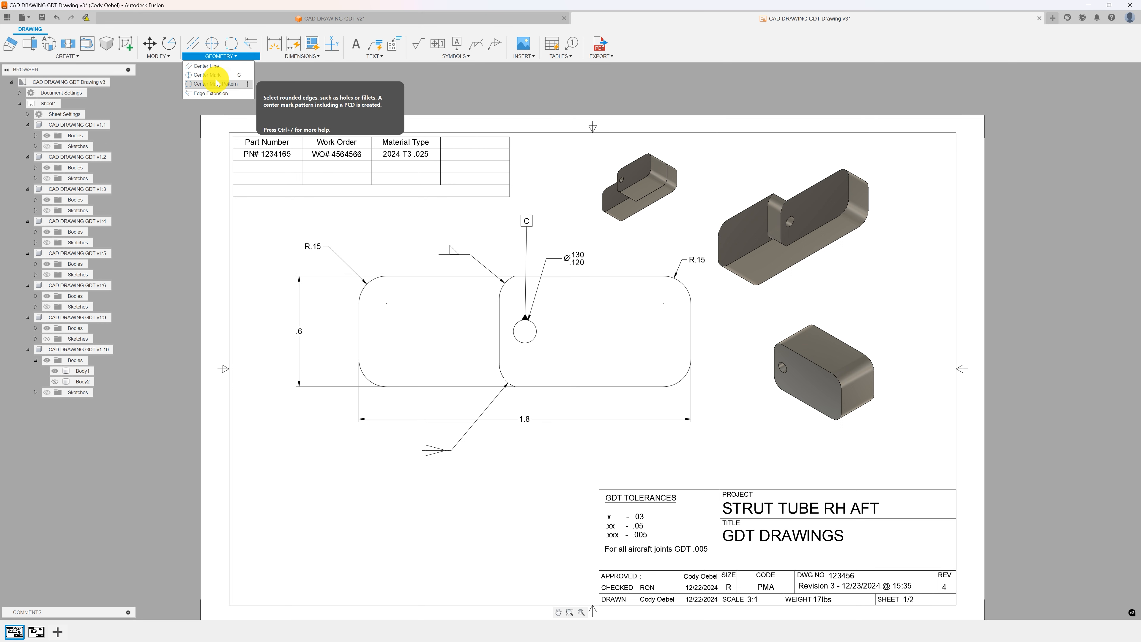
pyautogui.click(210, 67)
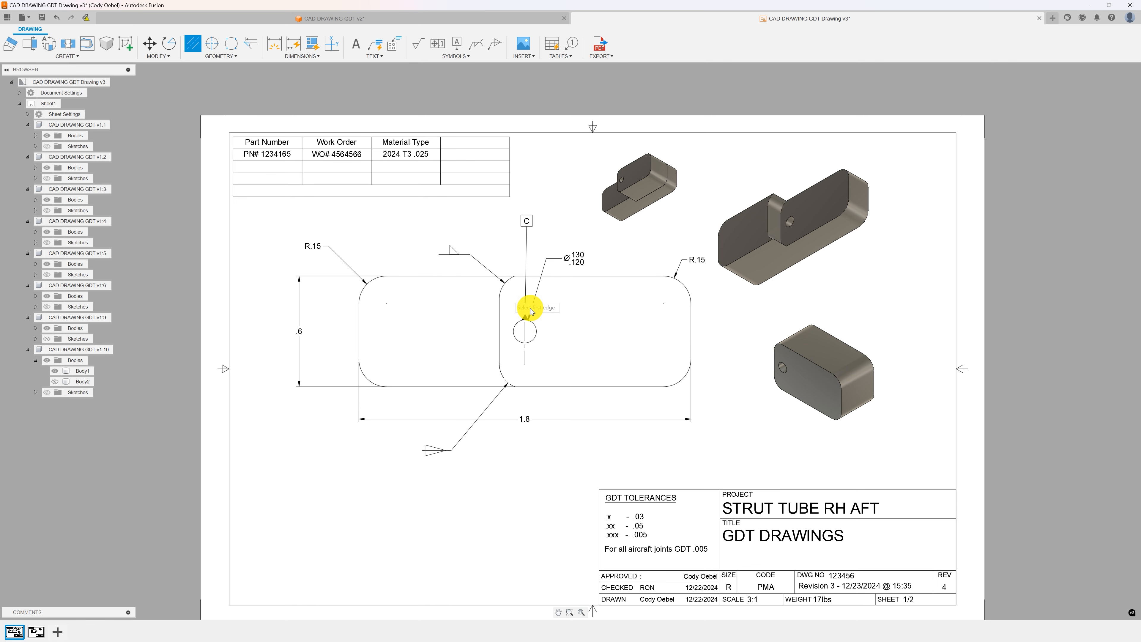
pyautogui.scroll(3, 518, 327)
pyautogui.scroll(-1, 528, 324)
pyautogui.scroll(-1, 530, 321)
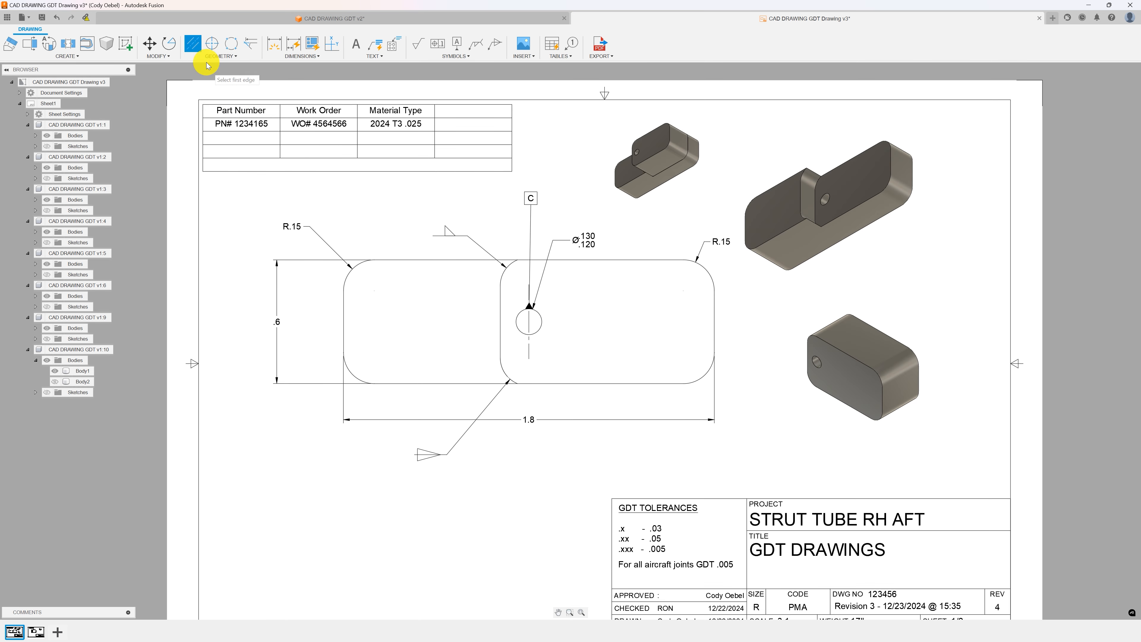
# Add center marks to the four rounded corners of the front base view.
pyautogui.click(211, 43)
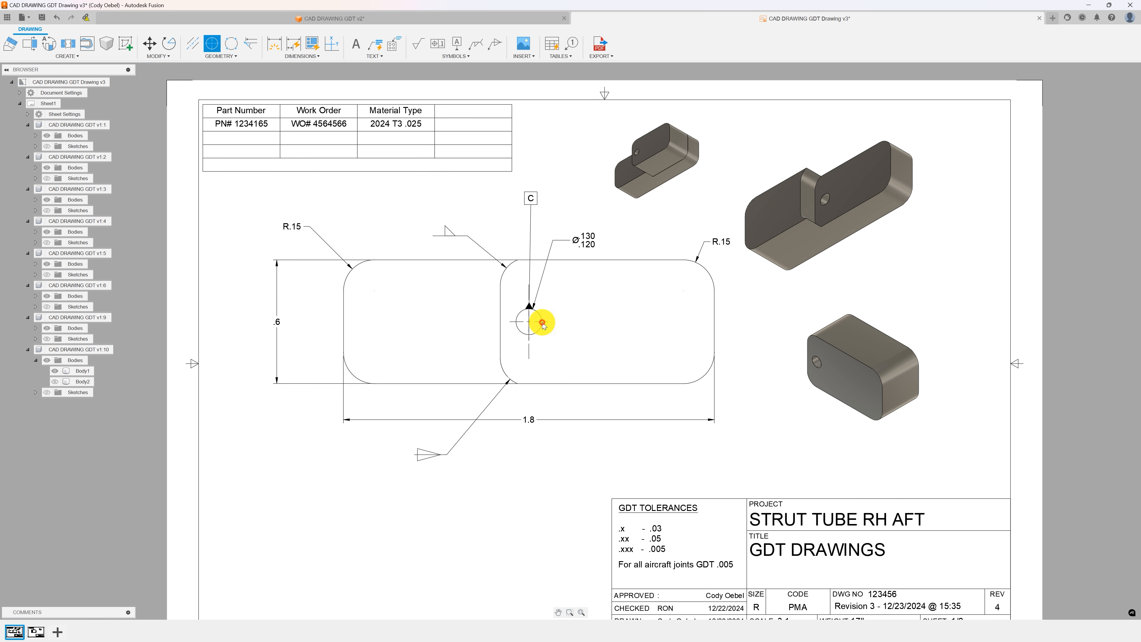
pyautogui.scroll(4, 542, 332)
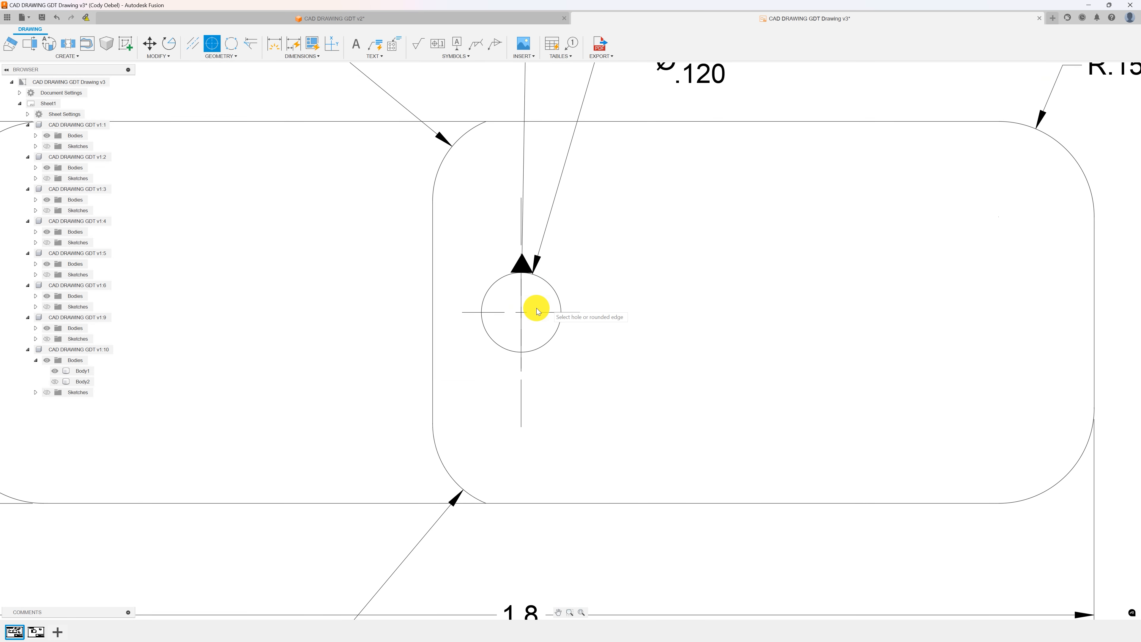
pyautogui.scroll(-1, 522, 317)
pyautogui.scroll(-3, 521, 317)
pyautogui.scroll(3, 530, 309)
pyautogui.scroll(-3, 530, 309)
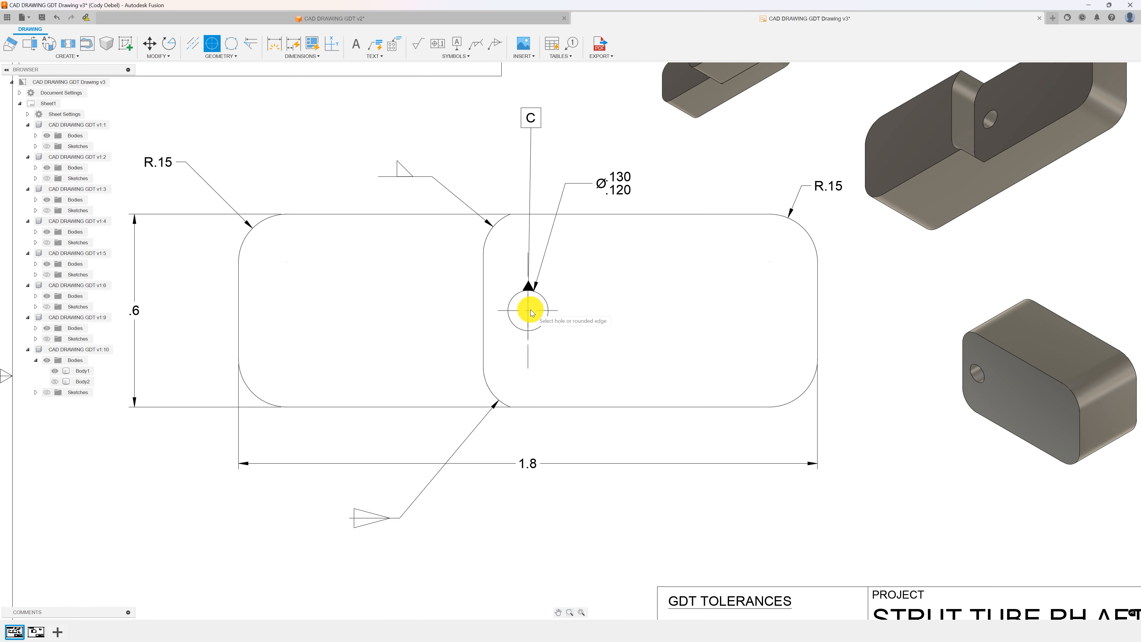
pyautogui.scroll(3, 529, 315)
pyautogui.scroll(2, 530, 316)
pyautogui.scroll(-5, 524, 310)
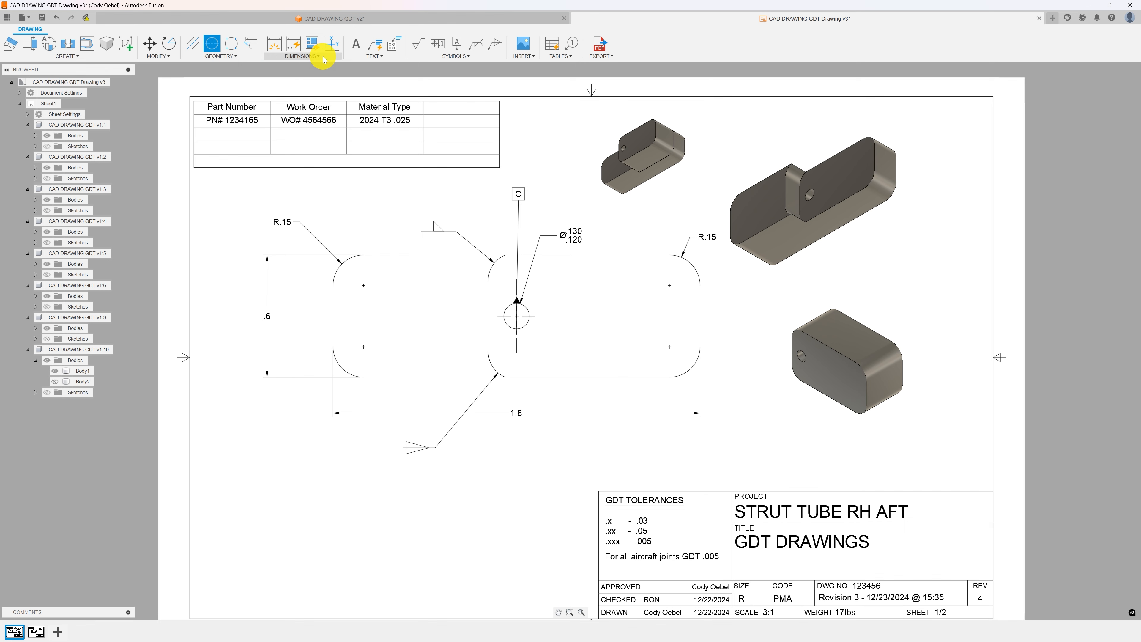
pyautogui.scroll(5, 772, 206)
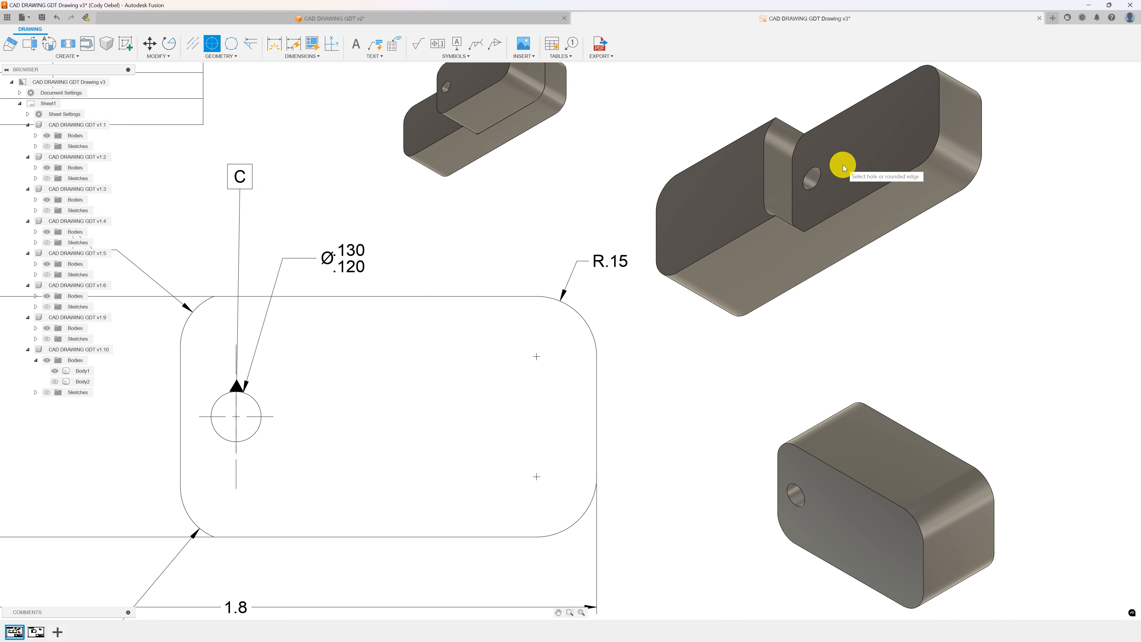
pyautogui.scroll(-4, 762, 191)
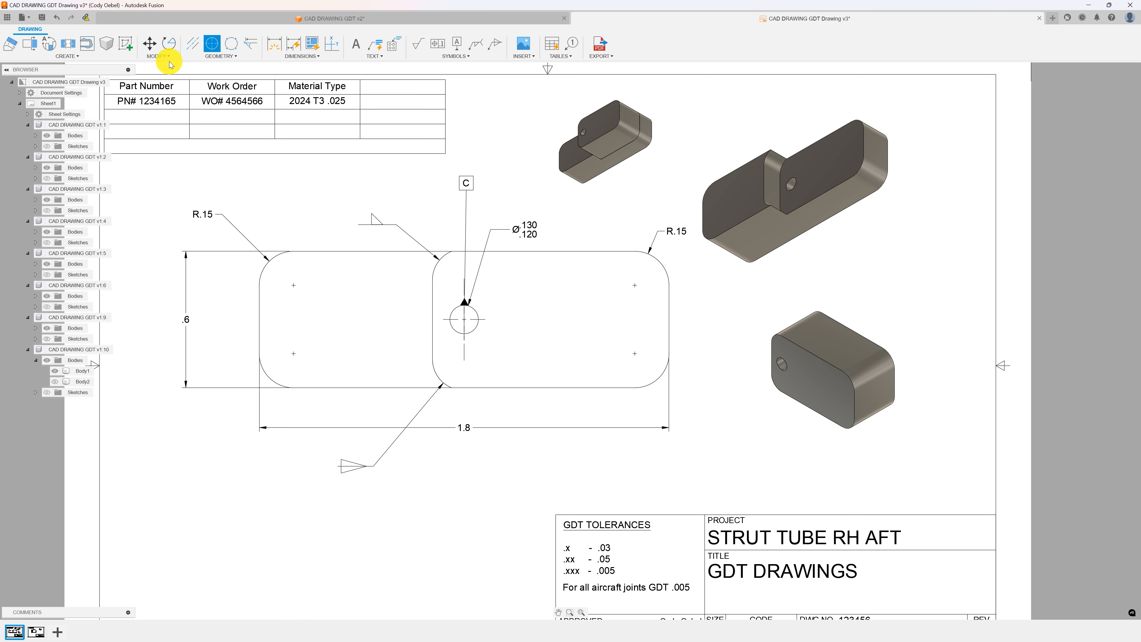
# Create a vertical break in the front base view between the hole and the right end, keeping the 0.635 gap.
pyautogui.click(68, 45)
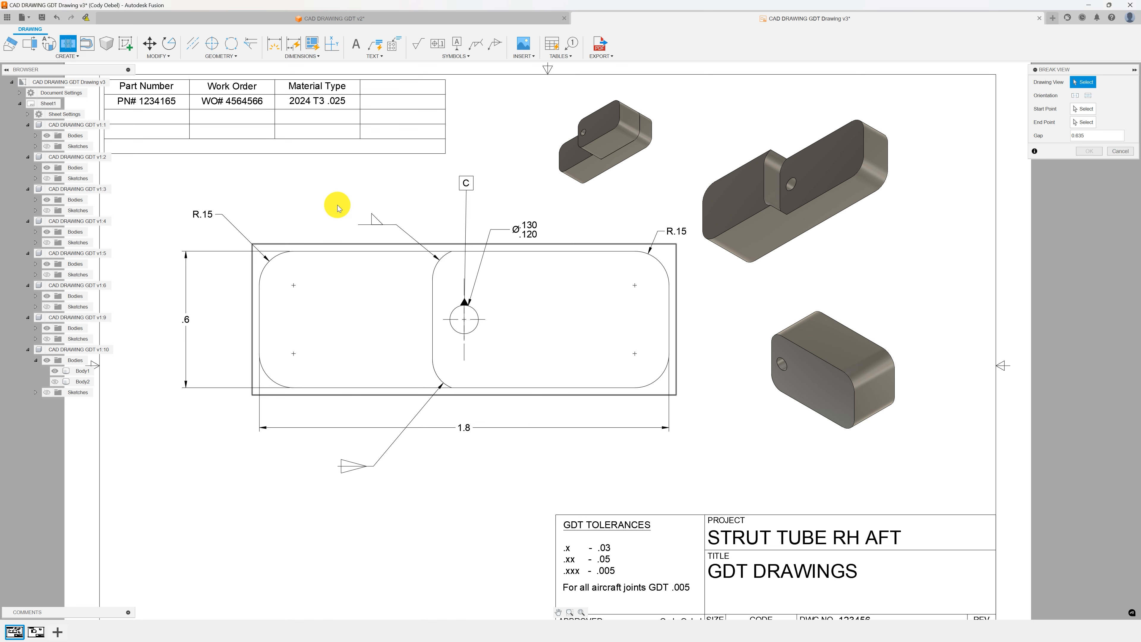
pyautogui.click(511, 255)
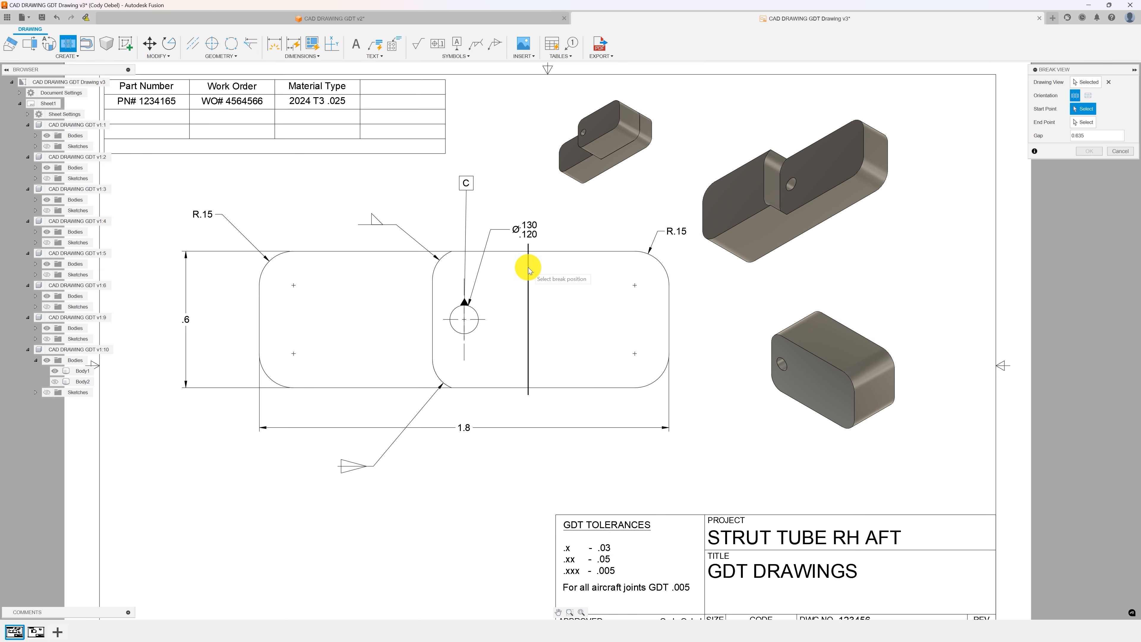
pyautogui.click(528, 270)
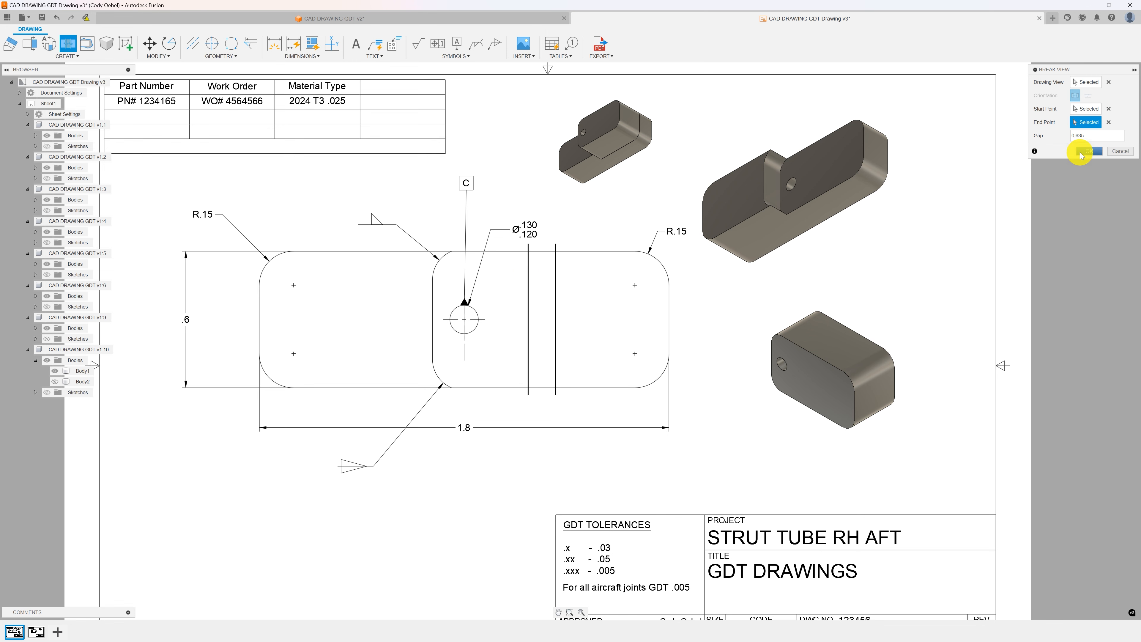
pyautogui.click(1089, 151)
pyautogui.scroll(5, 550, 318)
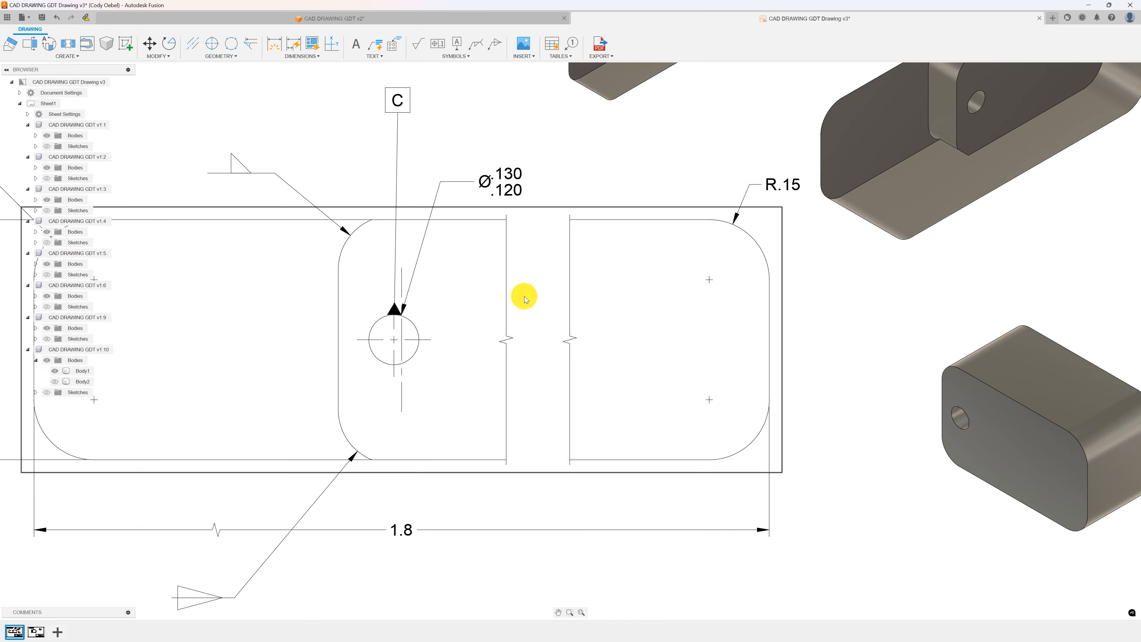
pyautogui.scroll(-5, 503, 271)
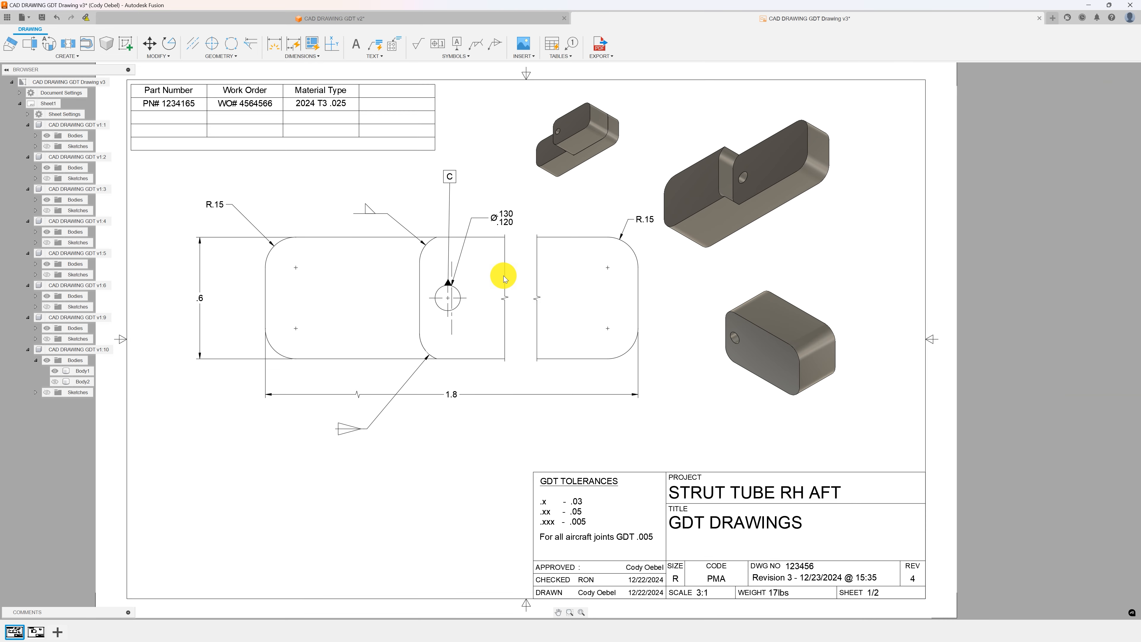
# Examine the broken front view and the isometric views on the sheet.
pyautogui.scroll(5, 519, 298)
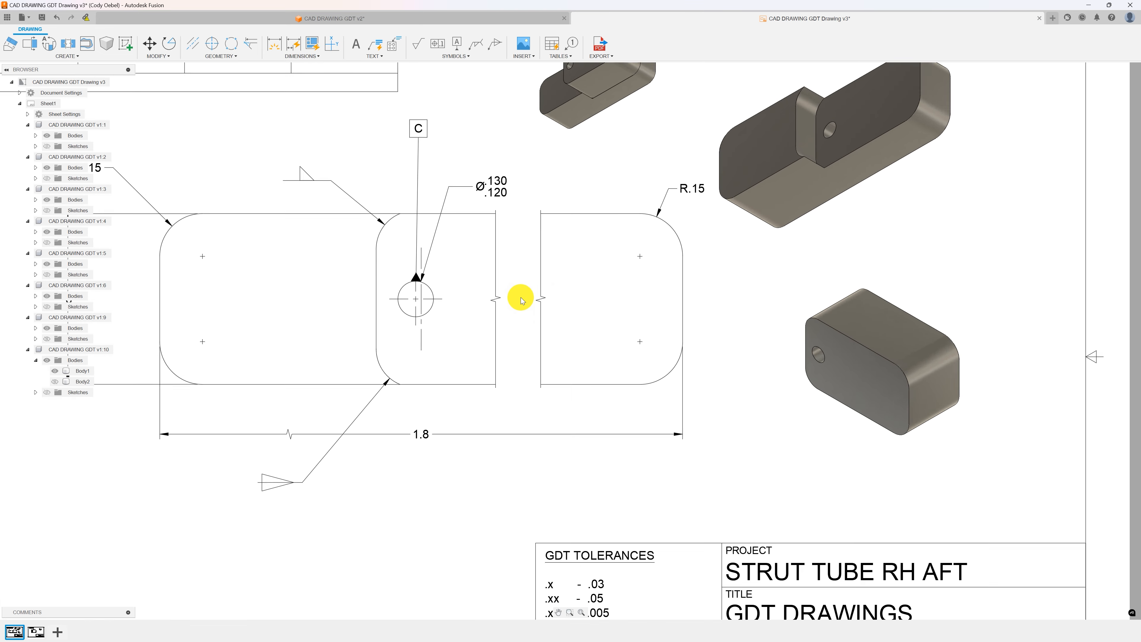
pyautogui.scroll(-3, 502, 293)
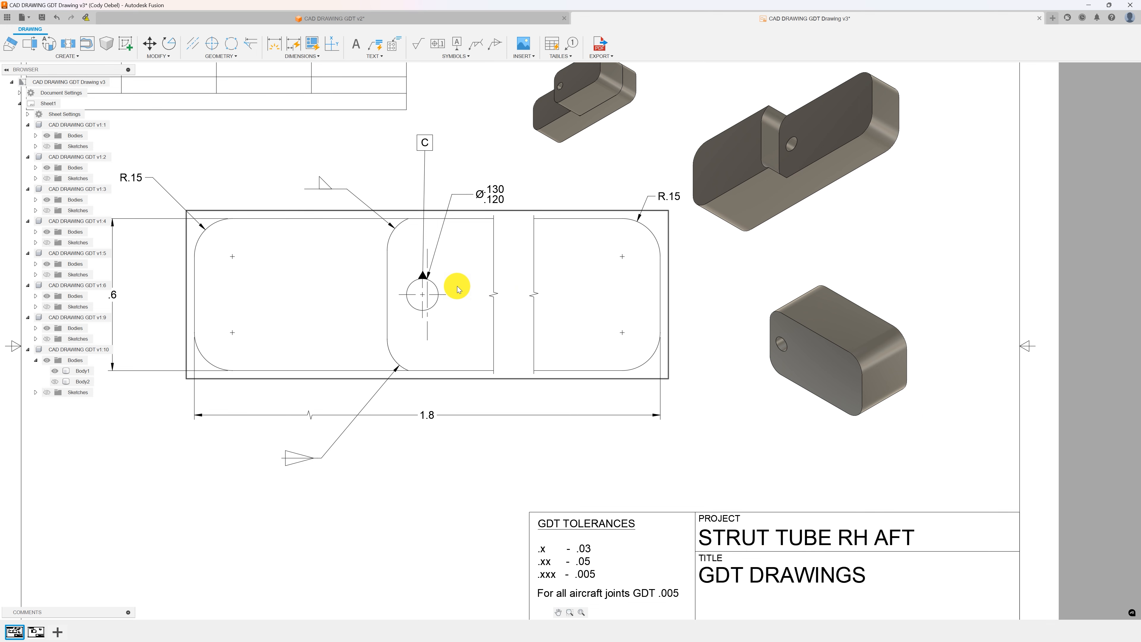
pyautogui.scroll(-2, 459, 289)
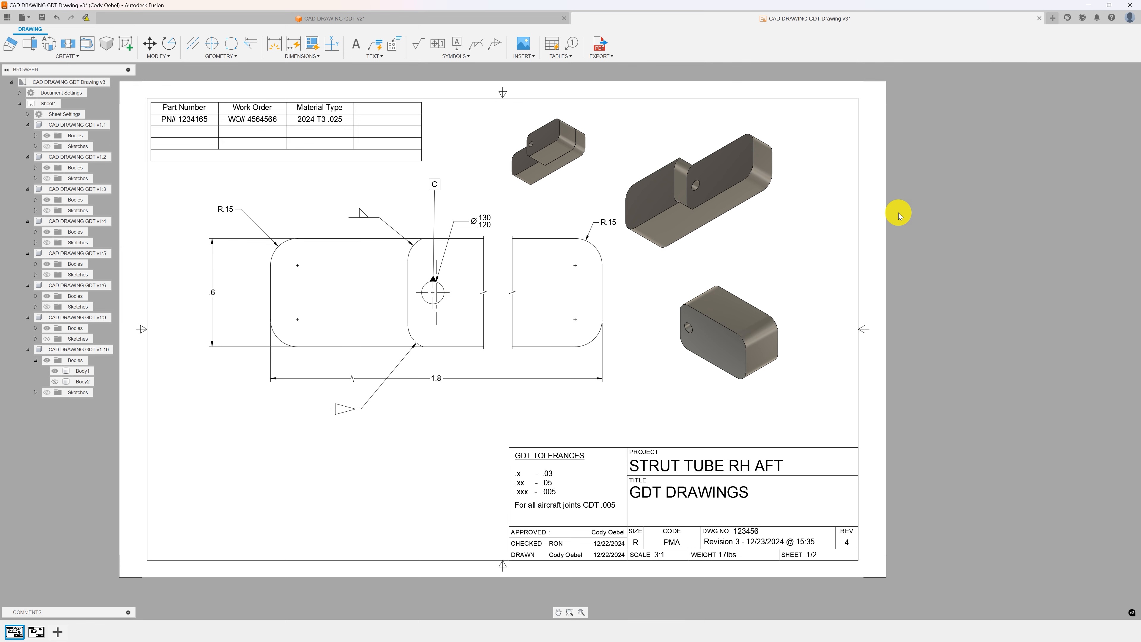
pyautogui.scroll(3, 713, 173)
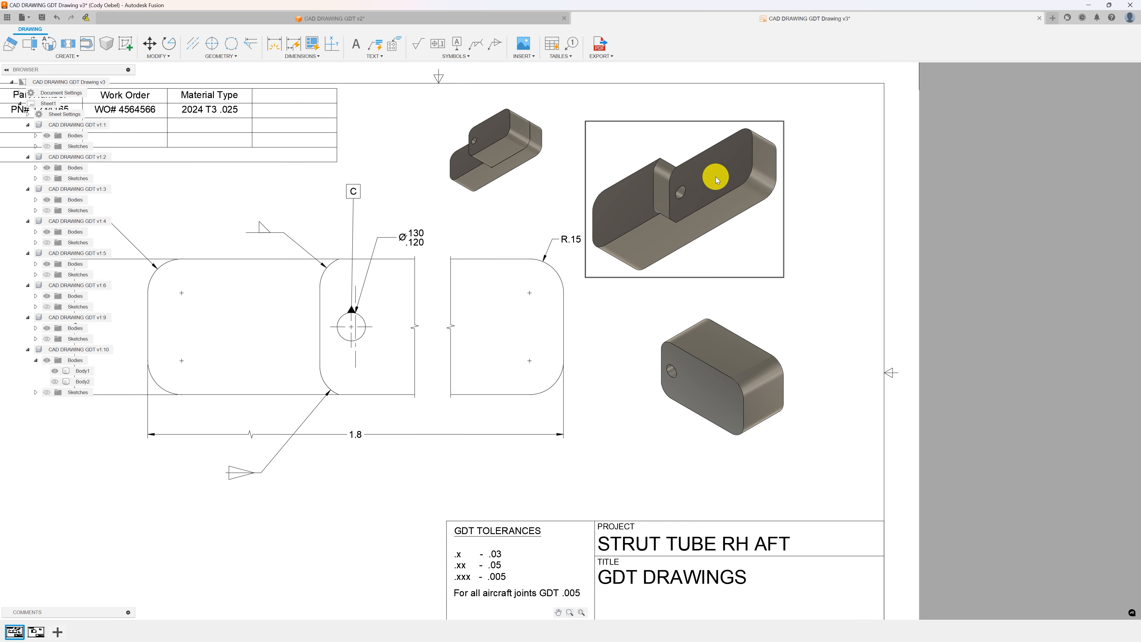
pyautogui.scroll(-4, 720, 186)
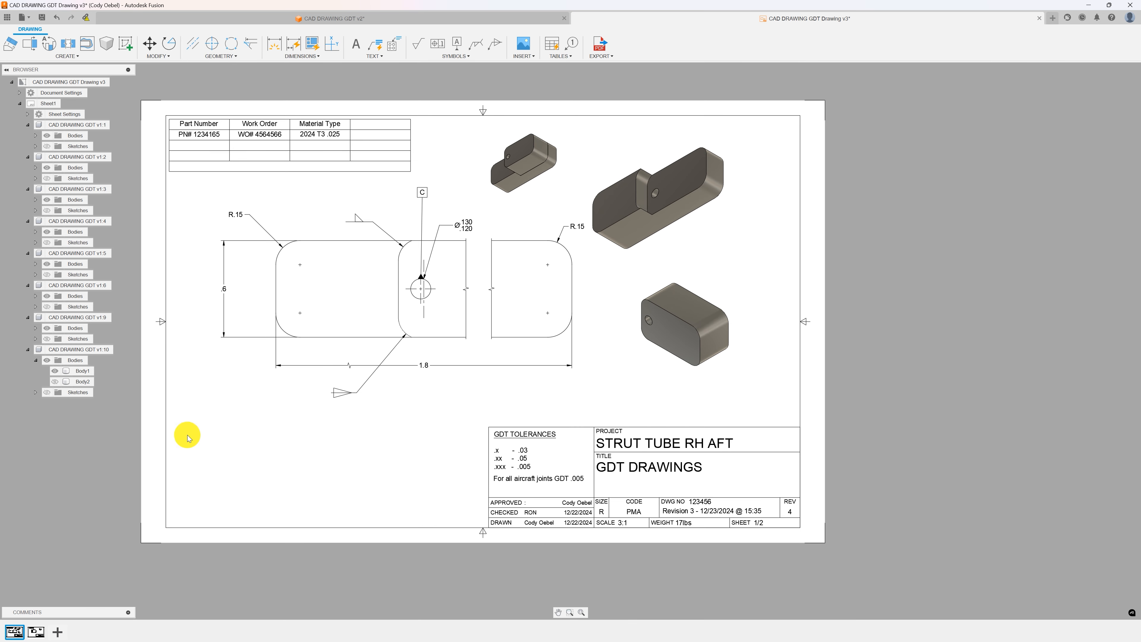
pyautogui.scroll(4, 563, 325)
pyautogui.moveTo(641, 177); pyautogui.dragTo(626, 284, button='middle')
pyautogui.click(742, 435)
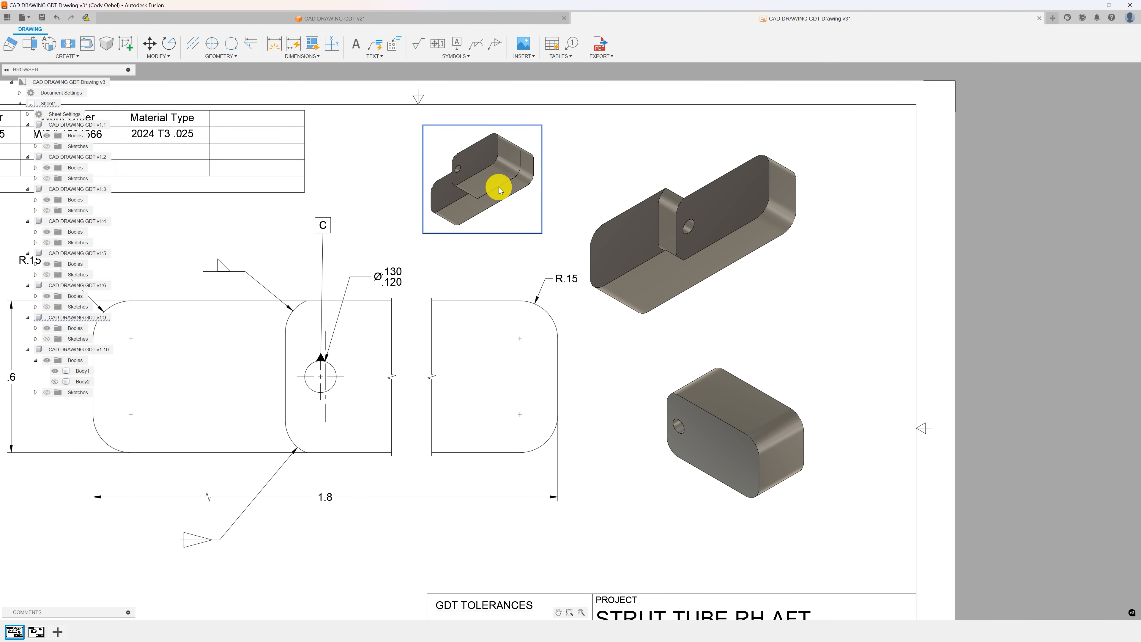
pyautogui.scroll(-3, 540, 345)
# Switch to Sheet2 and reposition its isometric view into the upper-right corner of the sheet.
pyautogui.click(36, 631)
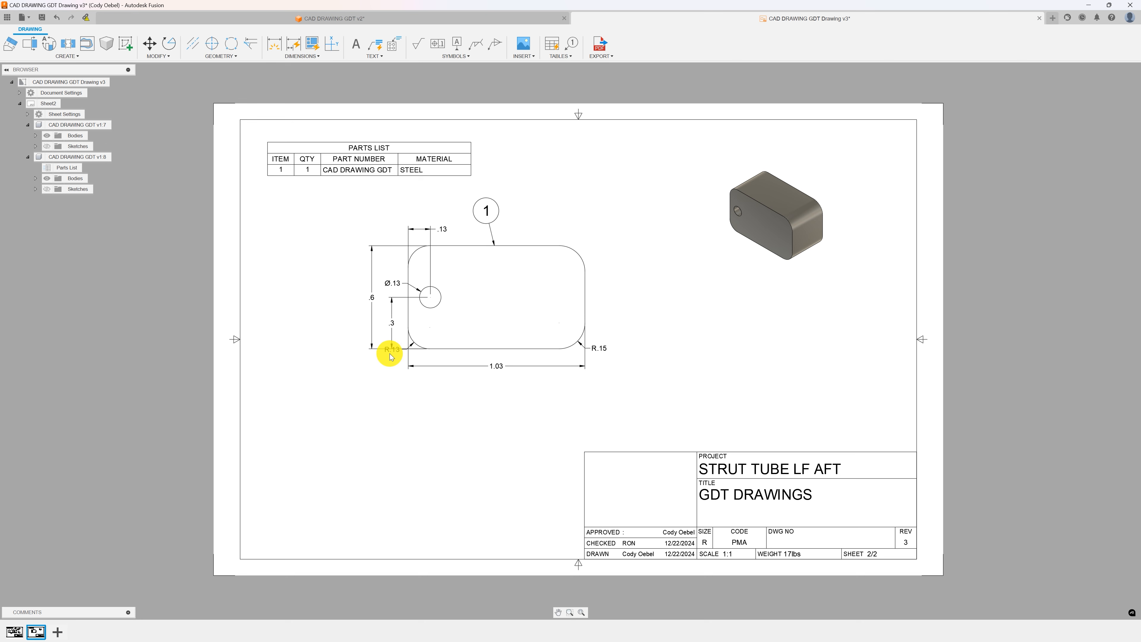
pyautogui.click(45, 56)
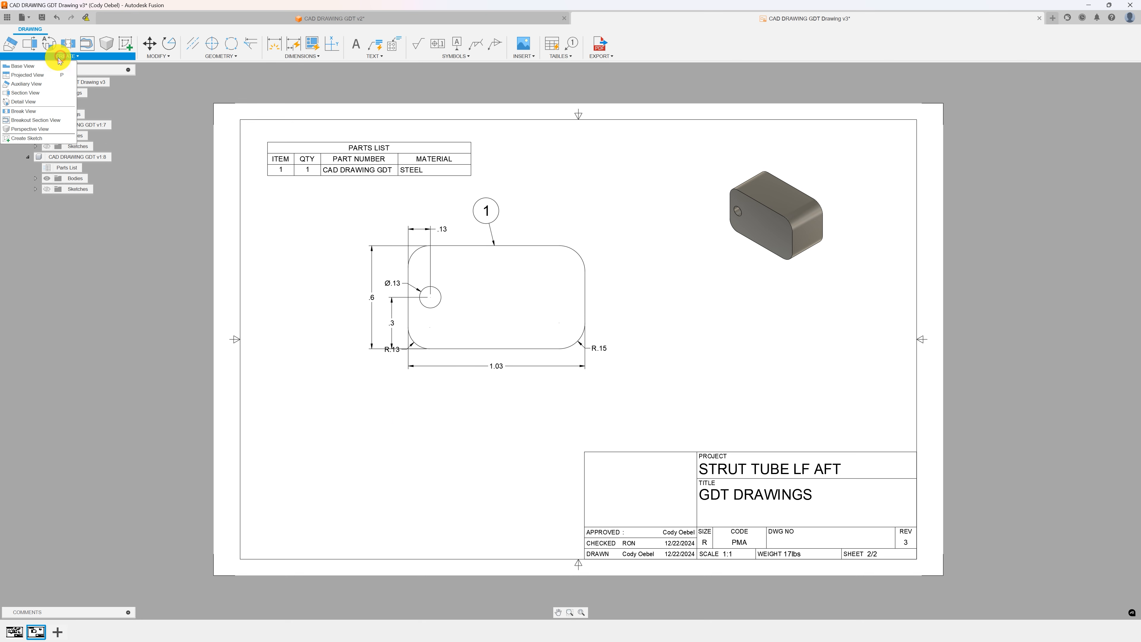
pyautogui.click(771, 214)
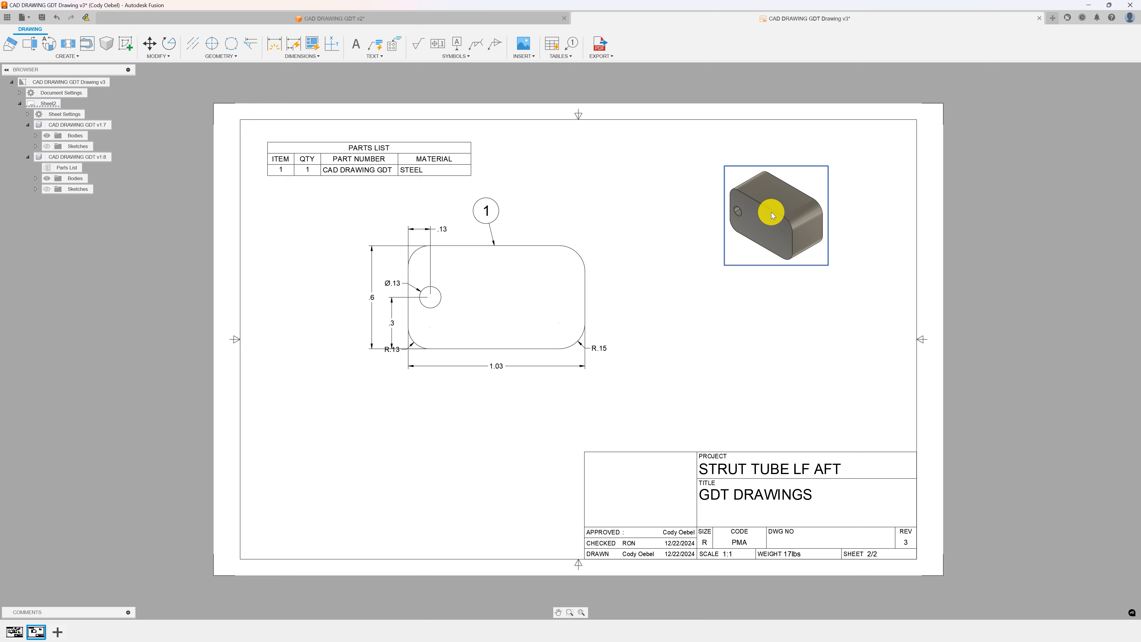
pyautogui.click(655, 183)
pyautogui.moveTo(769, 212); pyautogui.dragTo(837, 162)
pyautogui.click(771, 199)
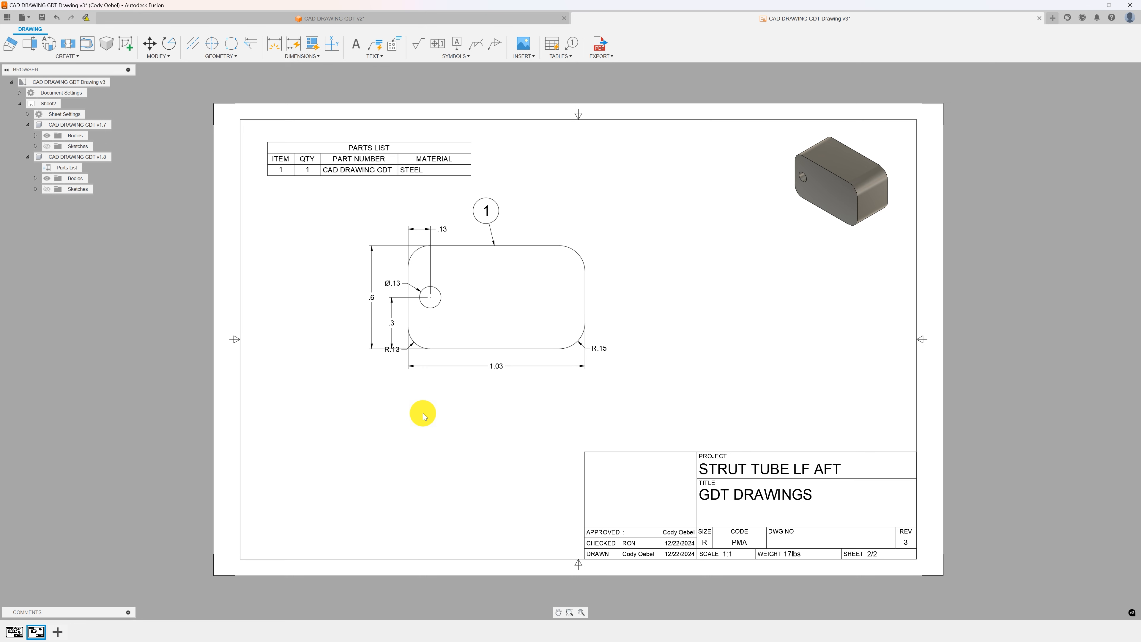
pyautogui.click(814, 183)
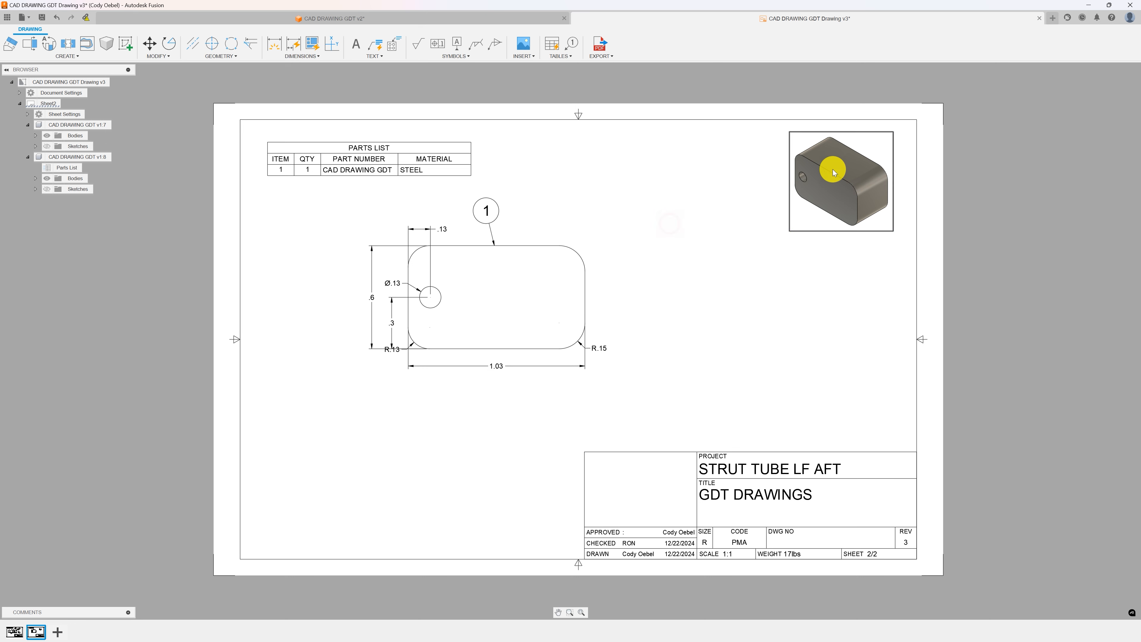
pyautogui.moveTo(825, 184)
pyautogui.mouseDown()
pyautogui.moveTo(813, 183)
pyautogui.moveTo(823, 181)
pyautogui.mouseUp()
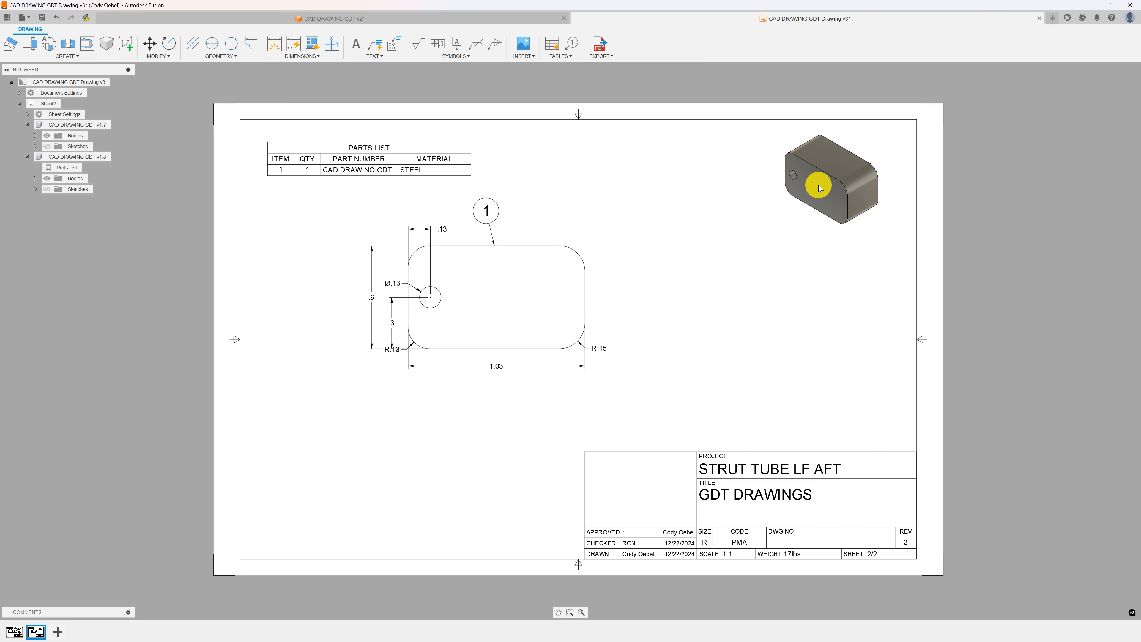
pyautogui.click(792, 227)
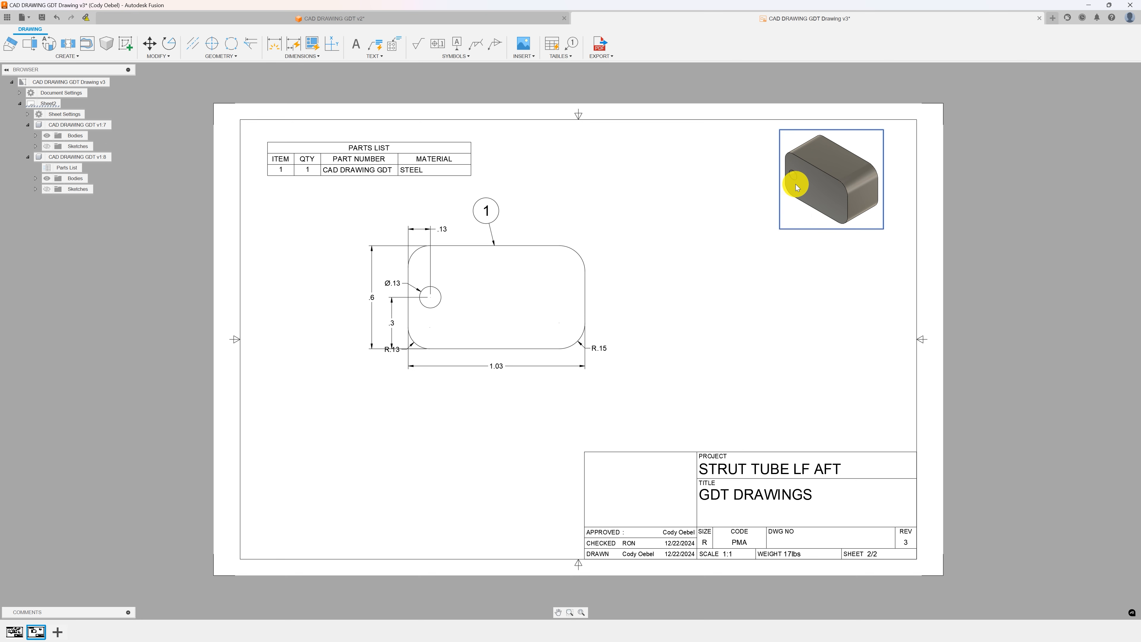
pyautogui.click(845, 190)
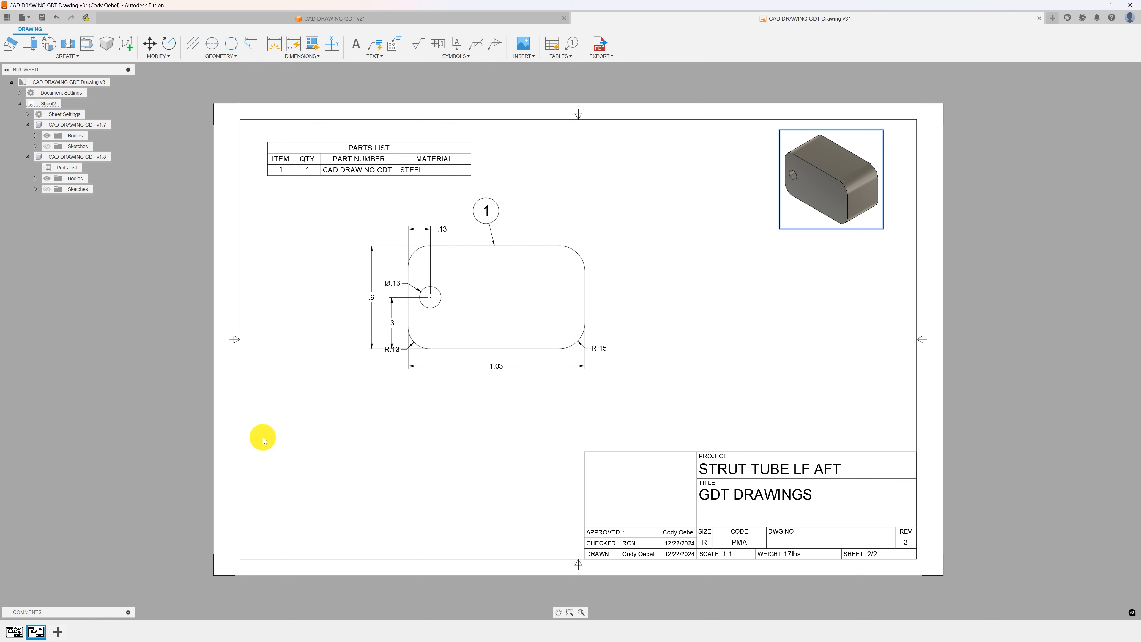
# Export all sheets of the drawing as a PDF with lineweights, saved to the computer.
pyautogui.click(6, 633)
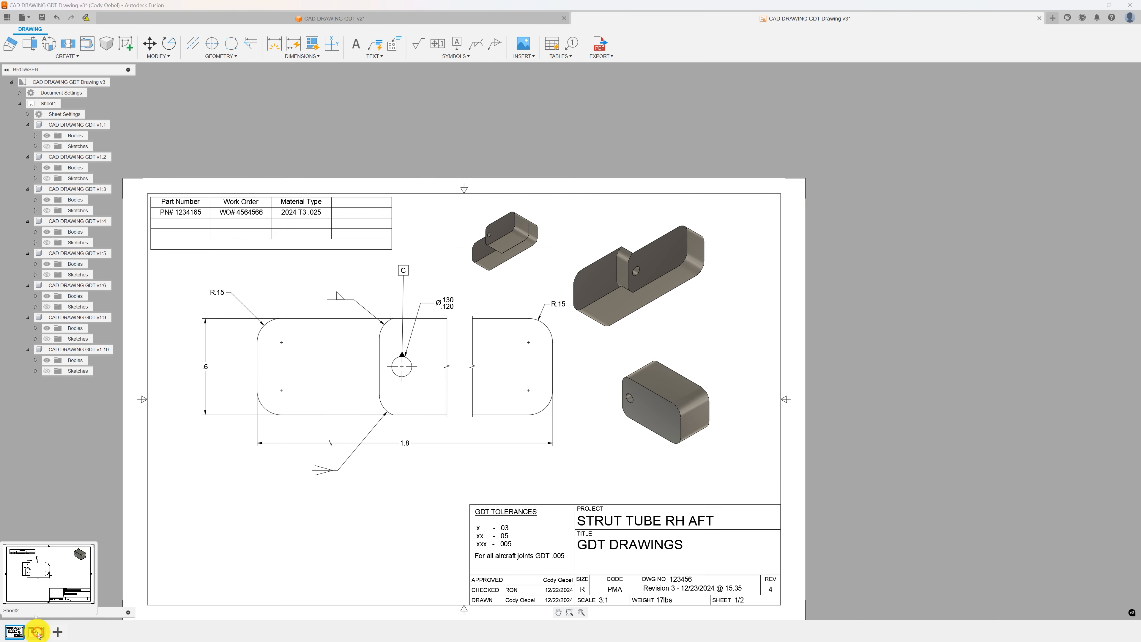
pyautogui.click(33, 633)
pyautogui.click(15, 632)
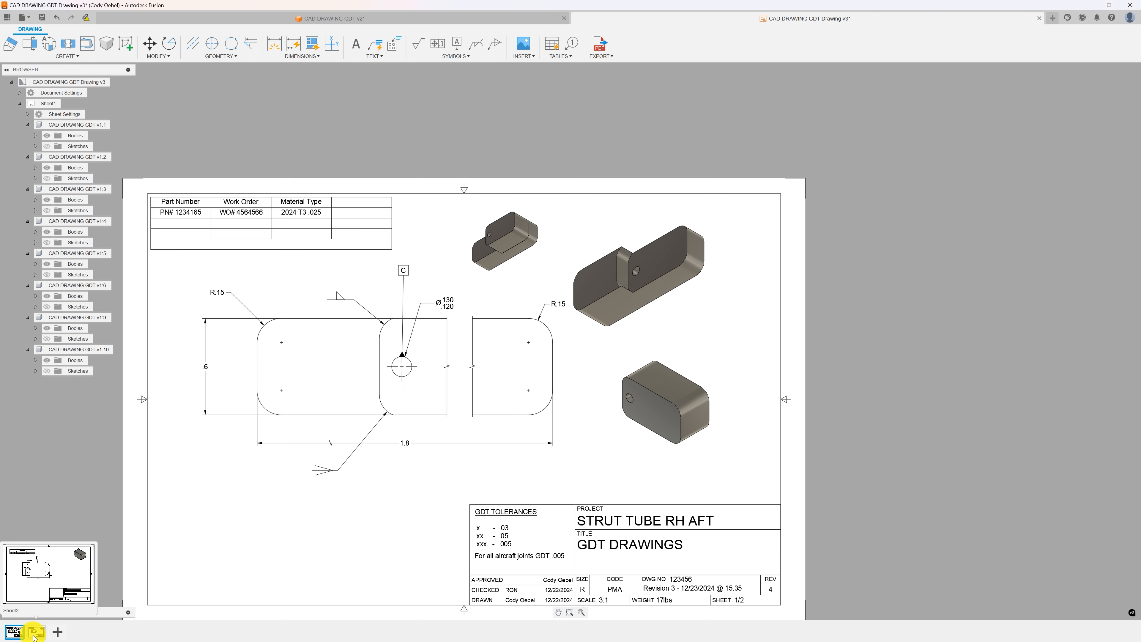
pyautogui.click(36, 631)
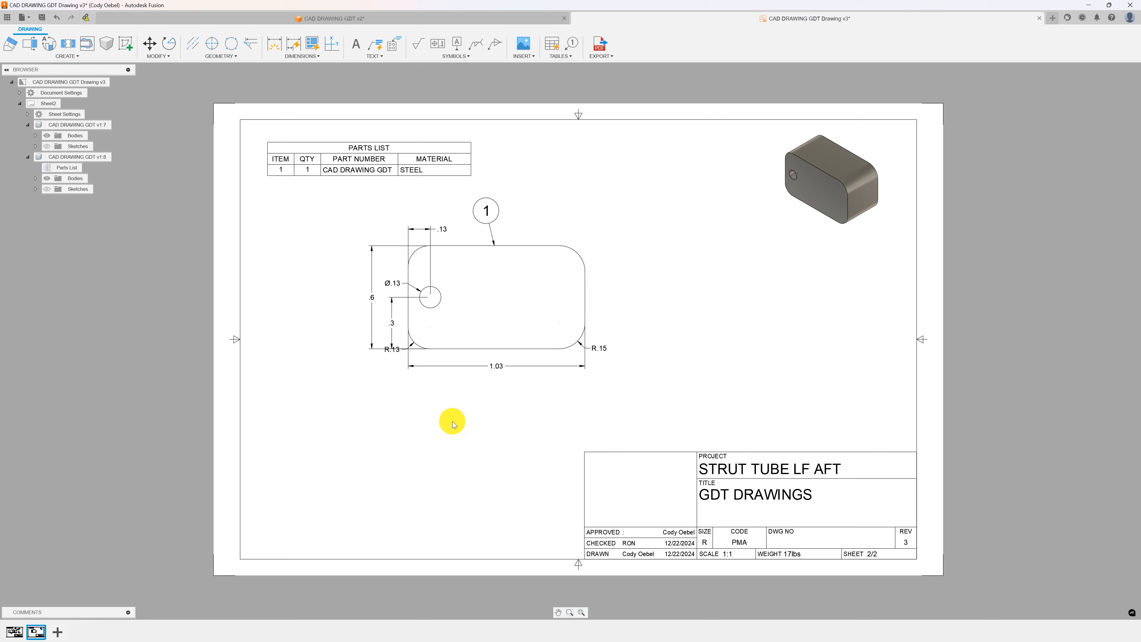
pyautogui.click(613, 58)
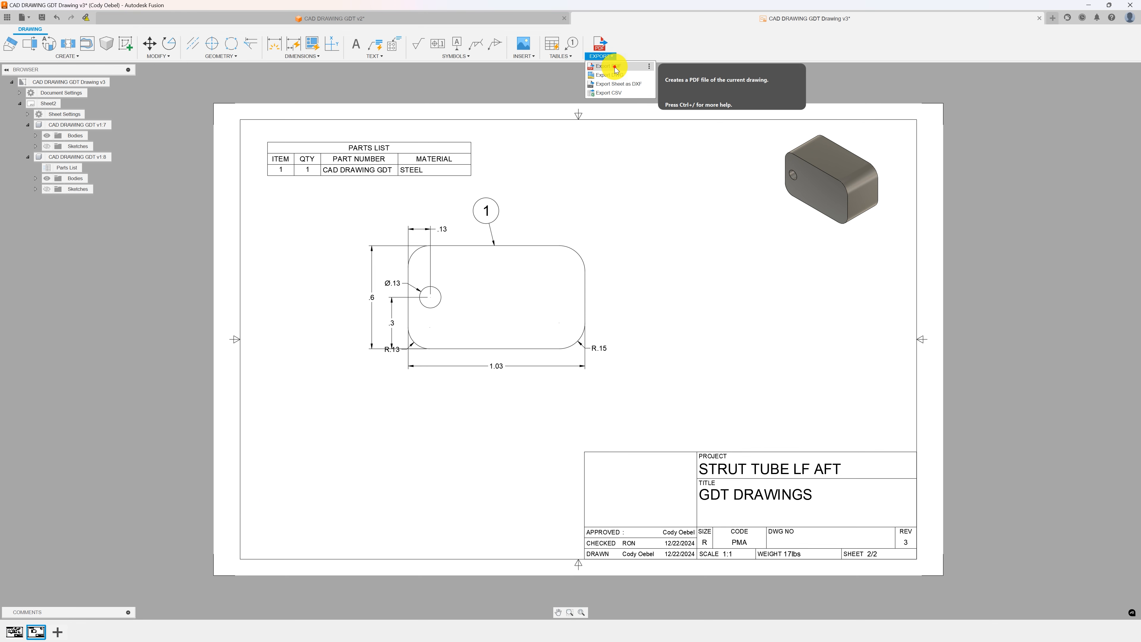
pyautogui.click(614, 67)
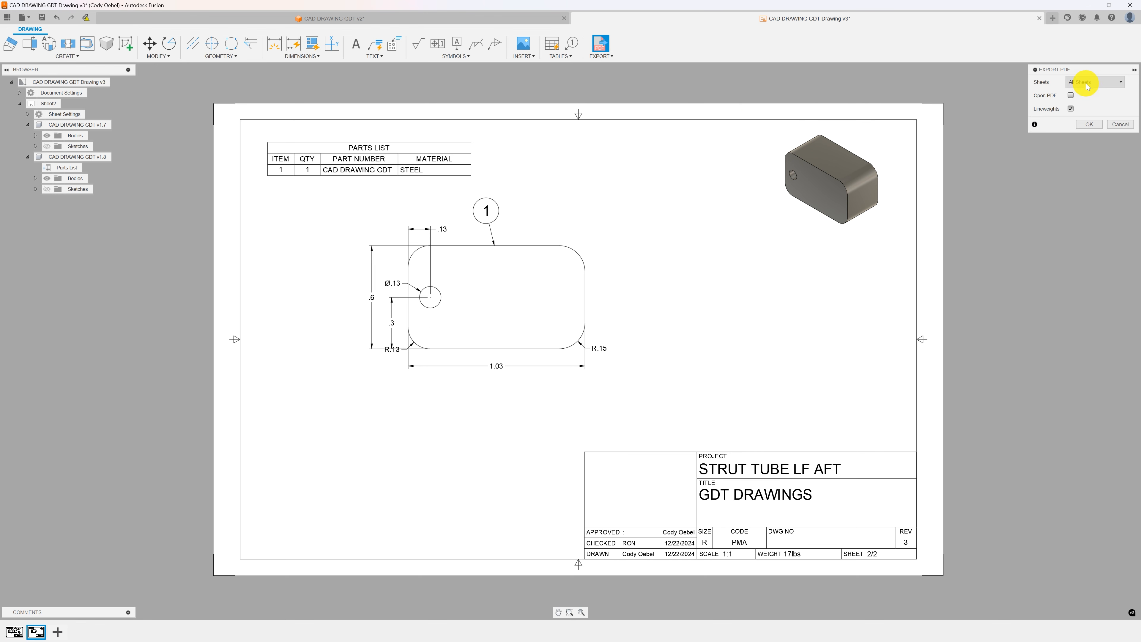
pyautogui.click(1086, 125)
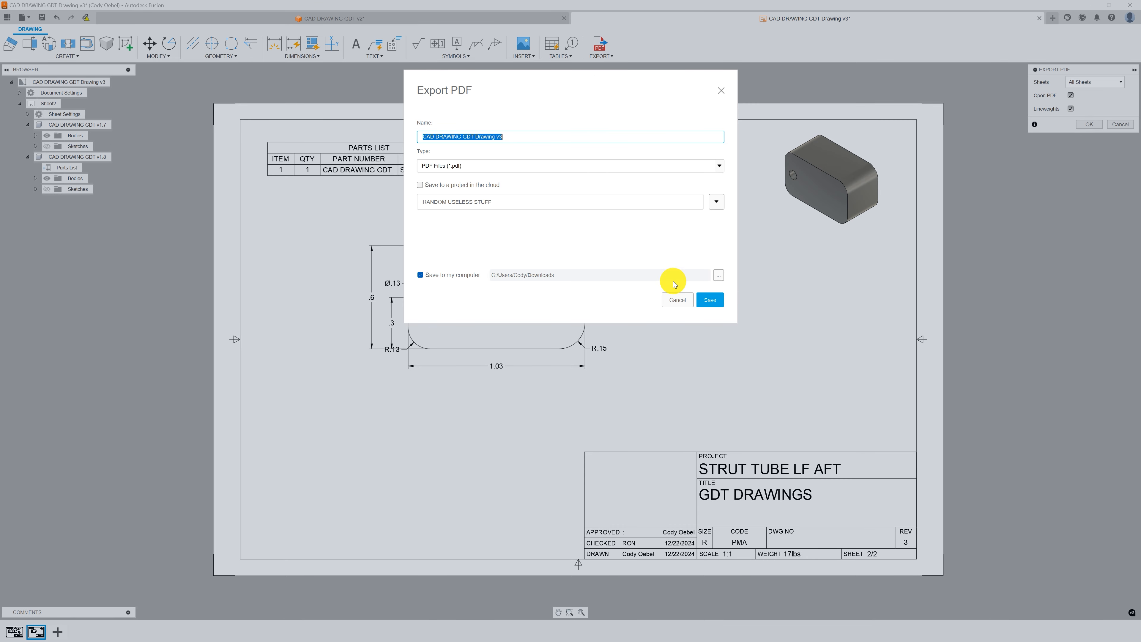
pyautogui.click(710, 300)
pyautogui.click(671, 326)
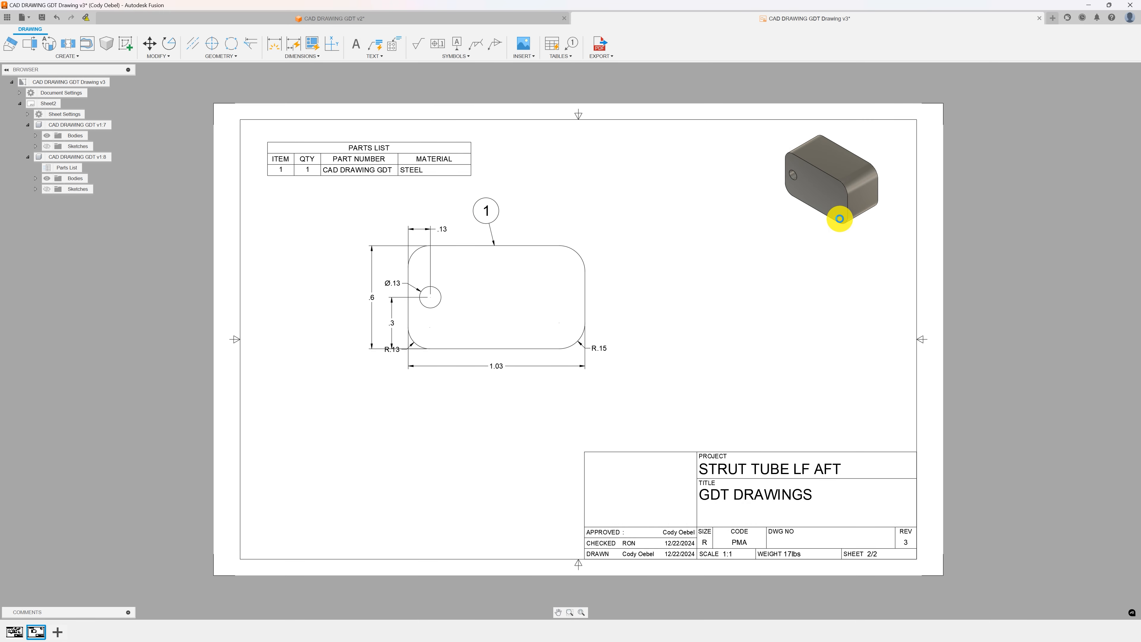
# Open the exported drawing PDF from the Downloads folder in the browser.
pyautogui.hotkey('alt', 'Tab')
pyautogui.hotkey('alt', 'Tab')
pyautogui.hotkey('alt', 'Tab')
pyautogui.hotkey('alt', 'Tab')
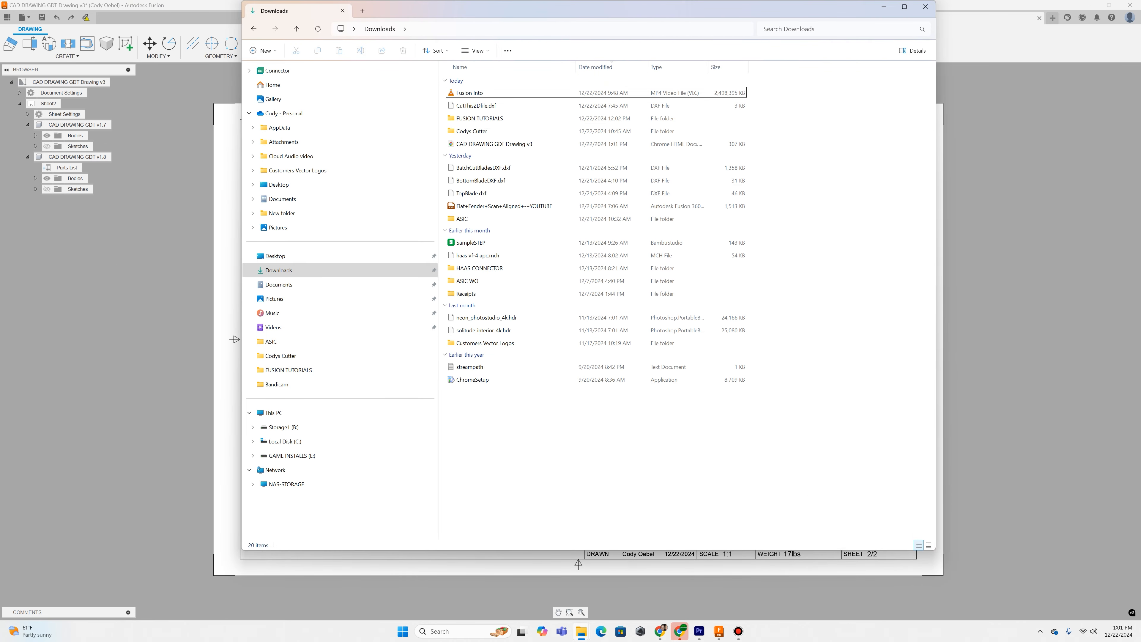
pyautogui.hotkey('alt', 'Tab')
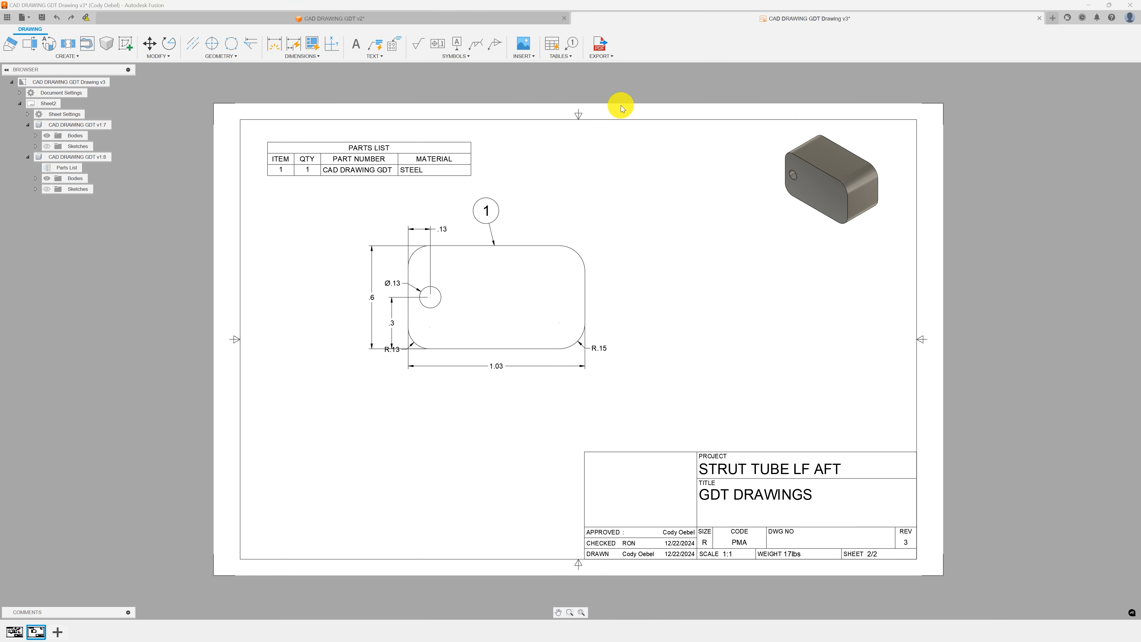
pyautogui.moveTo(1140, 86); pyautogui.dragTo(334, 4)
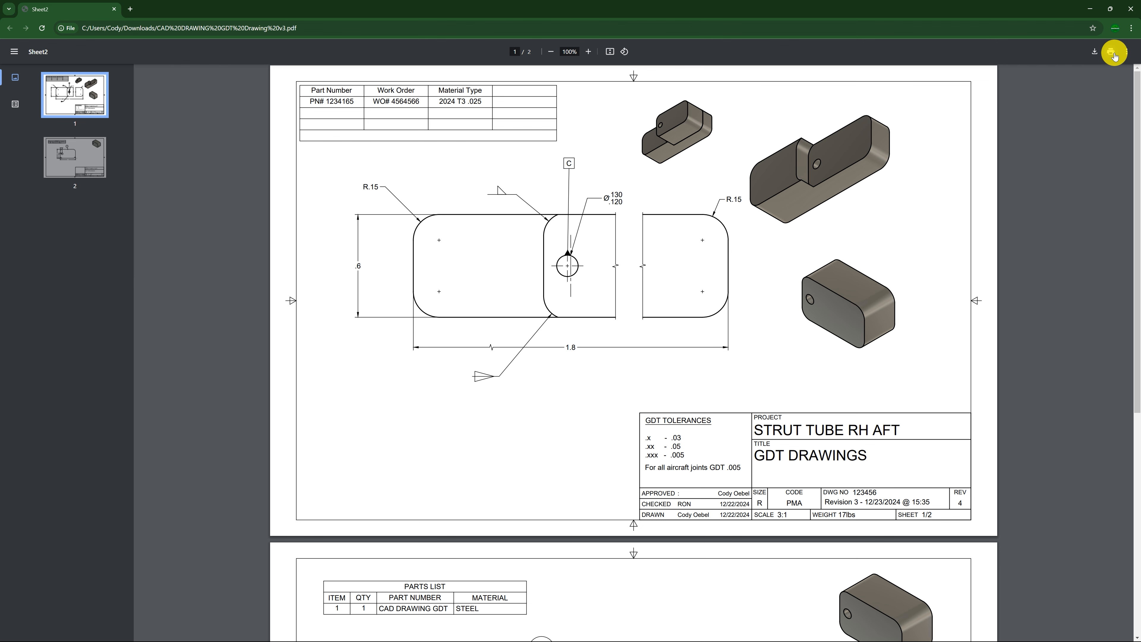
# Review both sheets of the exported PDF.
pyautogui.scroll(-8, 339, 183)
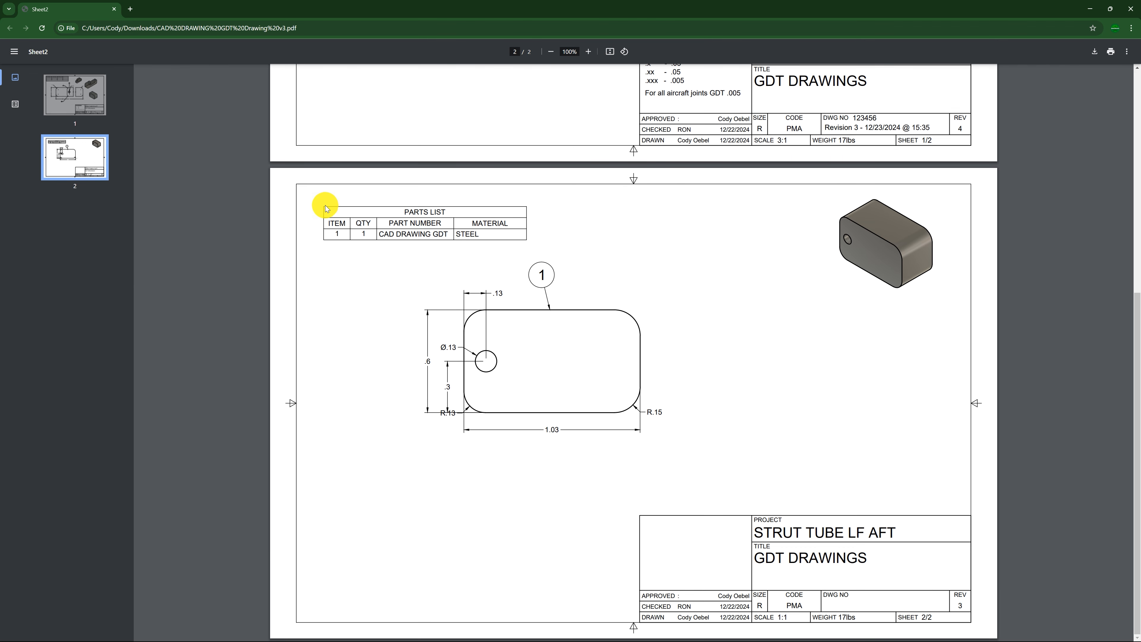
pyautogui.scroll(8, 224, 196)
pyautogui.scroll(-3, 489, 167)
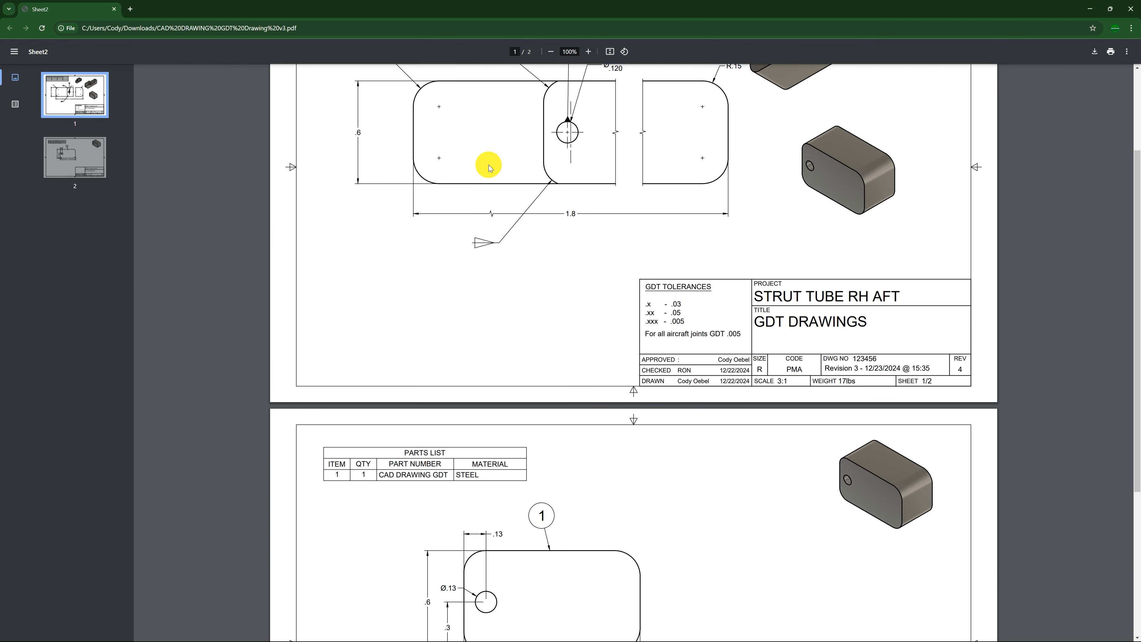
pyautogui.scroll(2, 489, 168)
pyautogui.scroll(-3, 542, 171)
pyautogui.scroll(3, 546, 175)
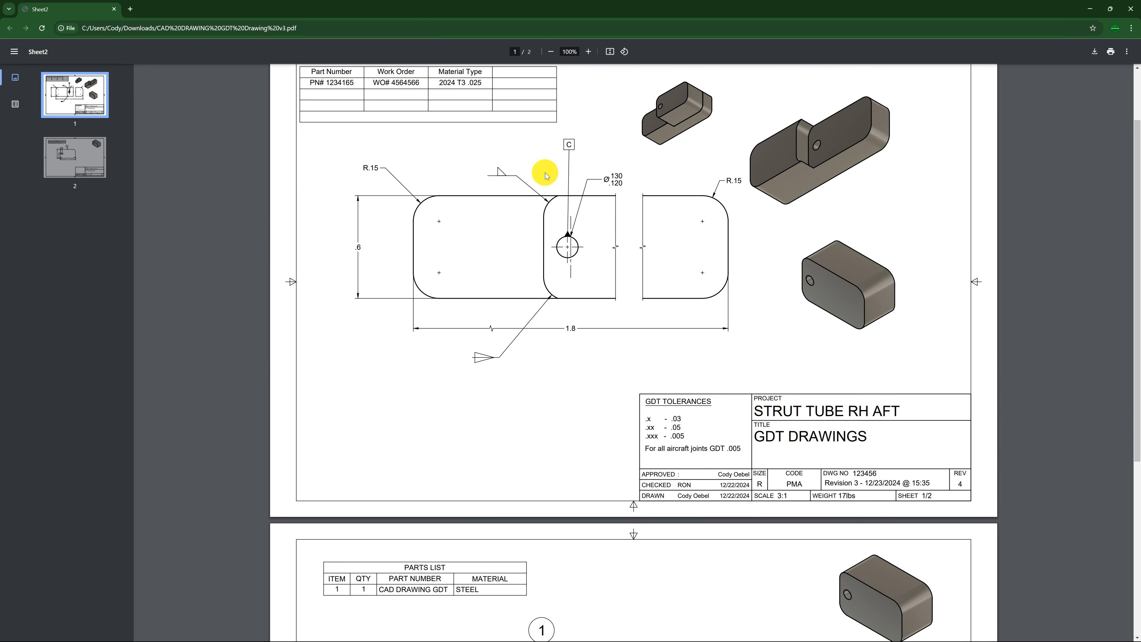
pyautogui.scroll(-6, 546, 176)
pyautogui.scroll(7, 540, 225)
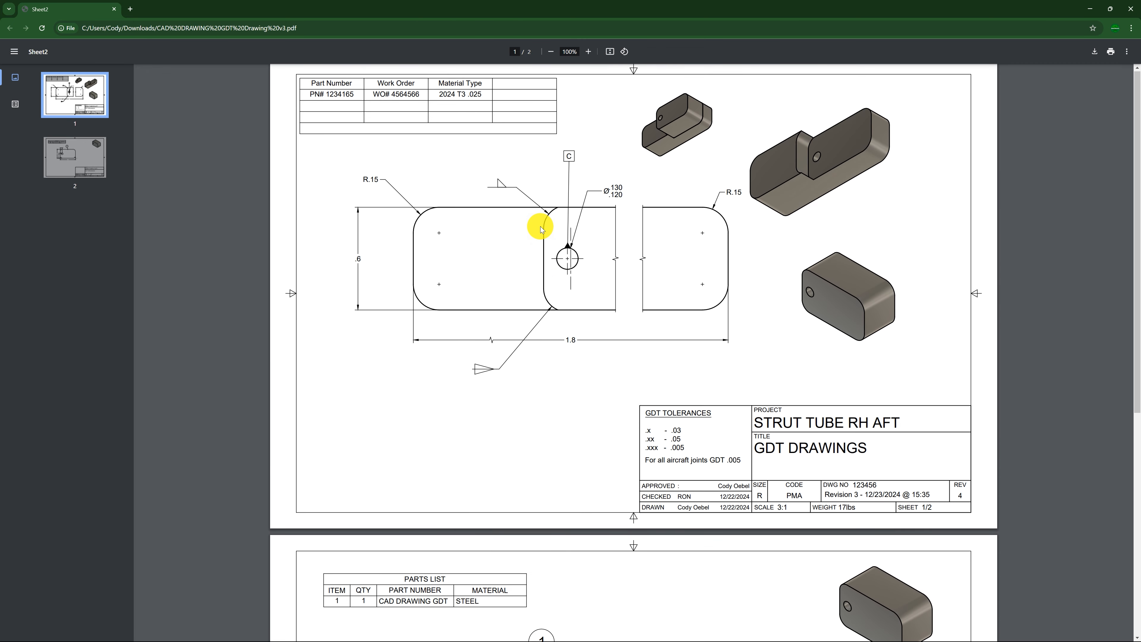
pyautogui.scroll(-3, 599, 193)
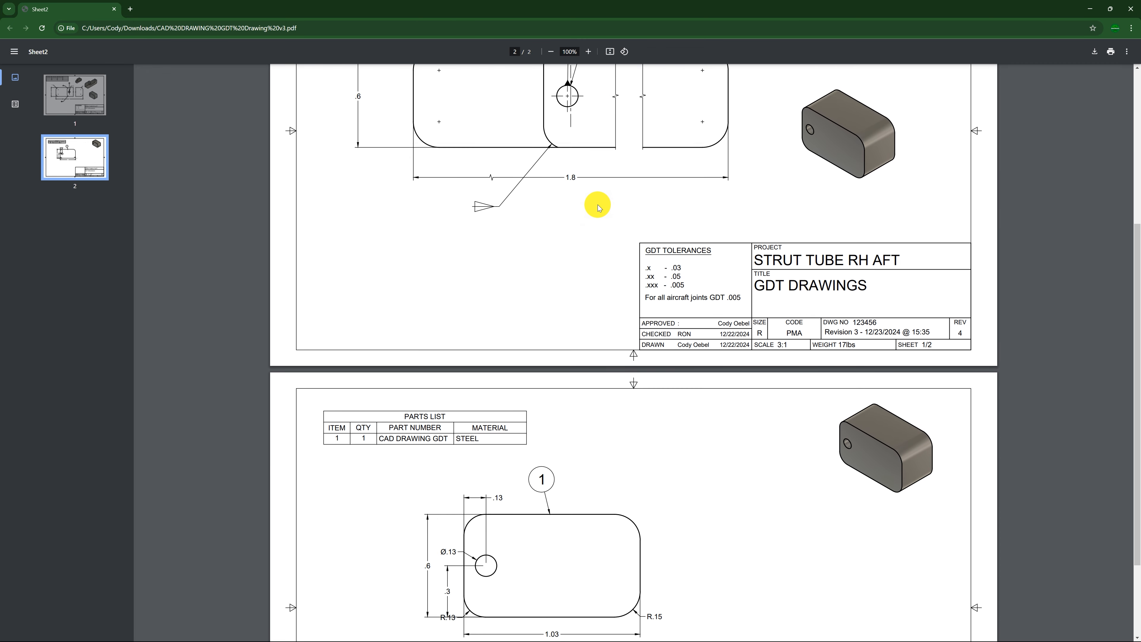
pyautogui.scroll(-4, 599, 207)
pyautogui.scroll(8, 660, 322)
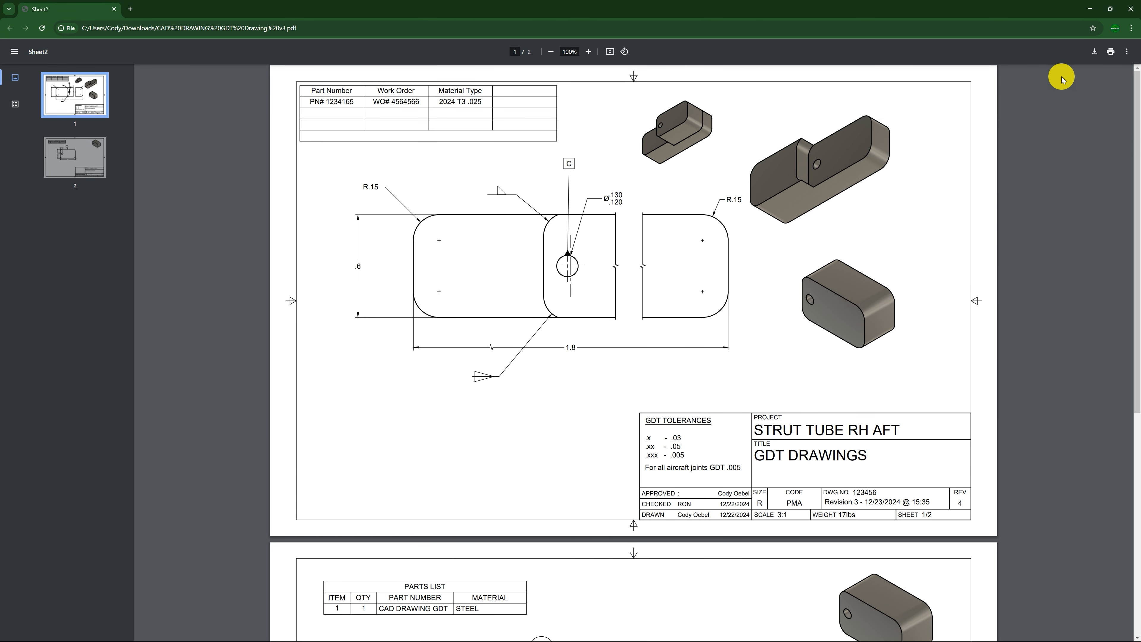
pyautogui.scroll(-3, 656, 252)
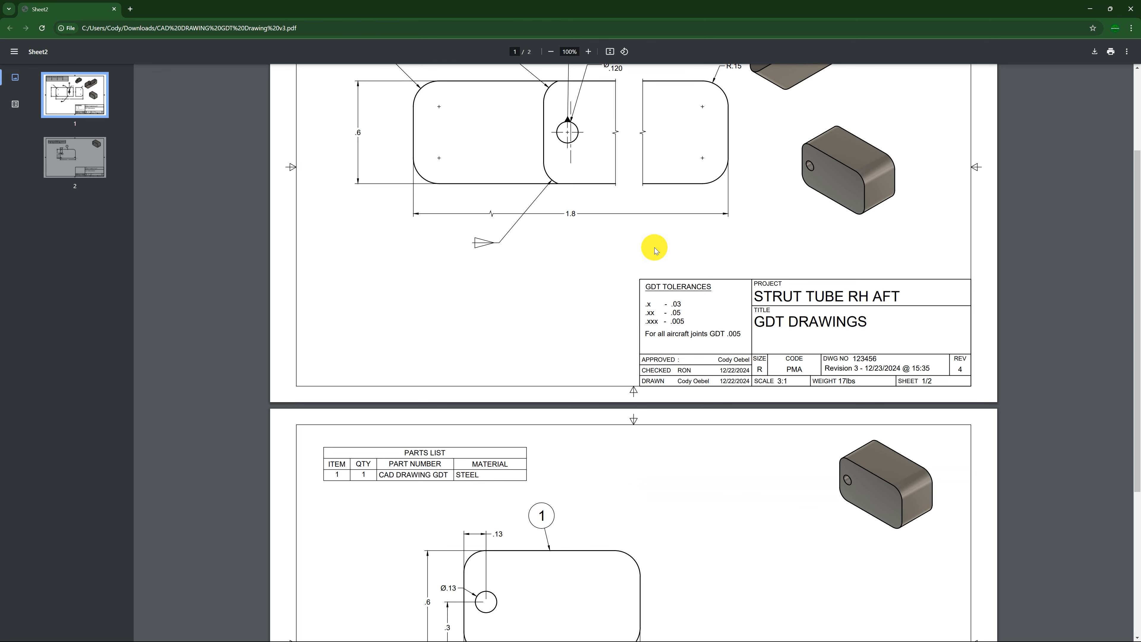
pyautogui.scroll(-5, 655, 249)
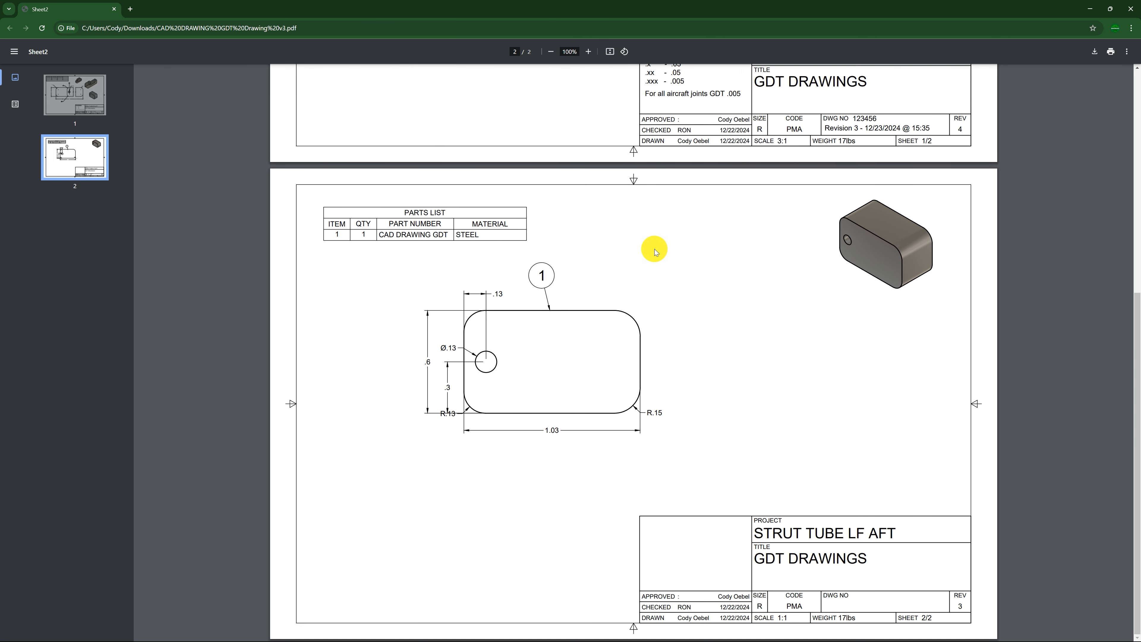
pyautogui.scroll(8, 655, 254)
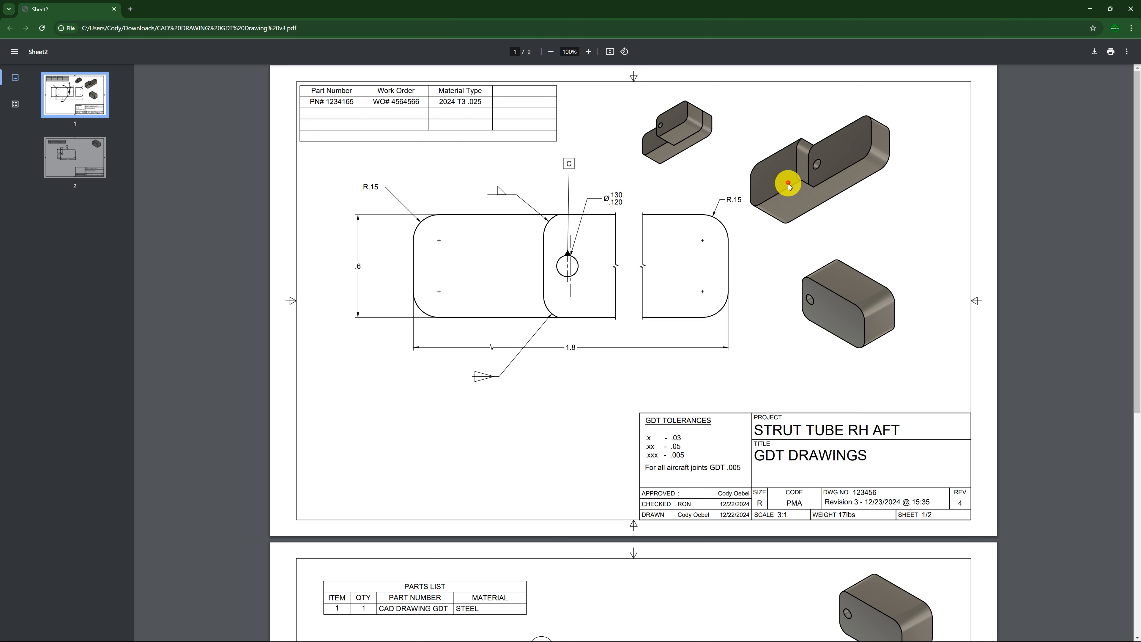
# Minimize the PDF viewer and switch to the untitled design.
pyautogui.click(688, 131)
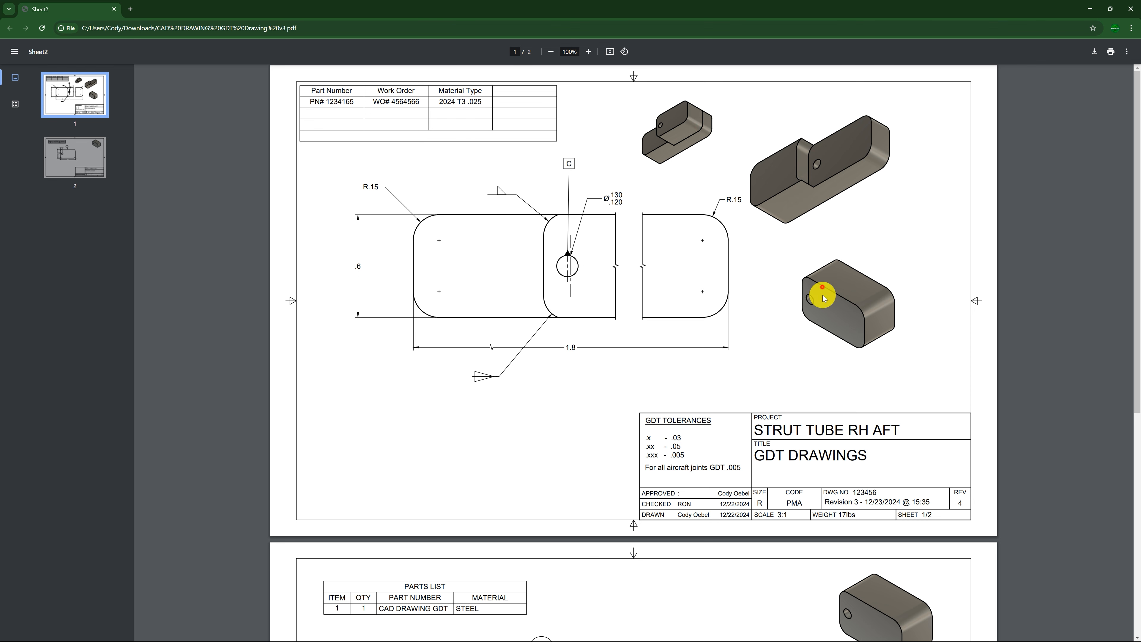
pyautogui.moveTo(694, 8); pyautogui.dragTo(601, 79)
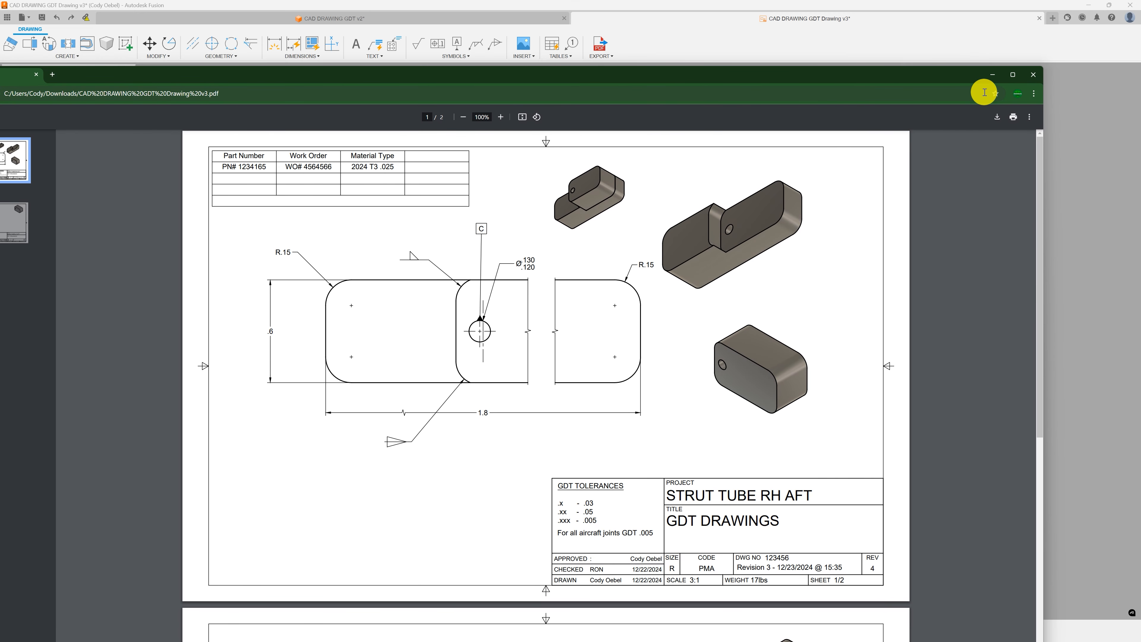
pyautogui.click(1034, 75)
pyautogui.hotkey('alt', 'Tab')
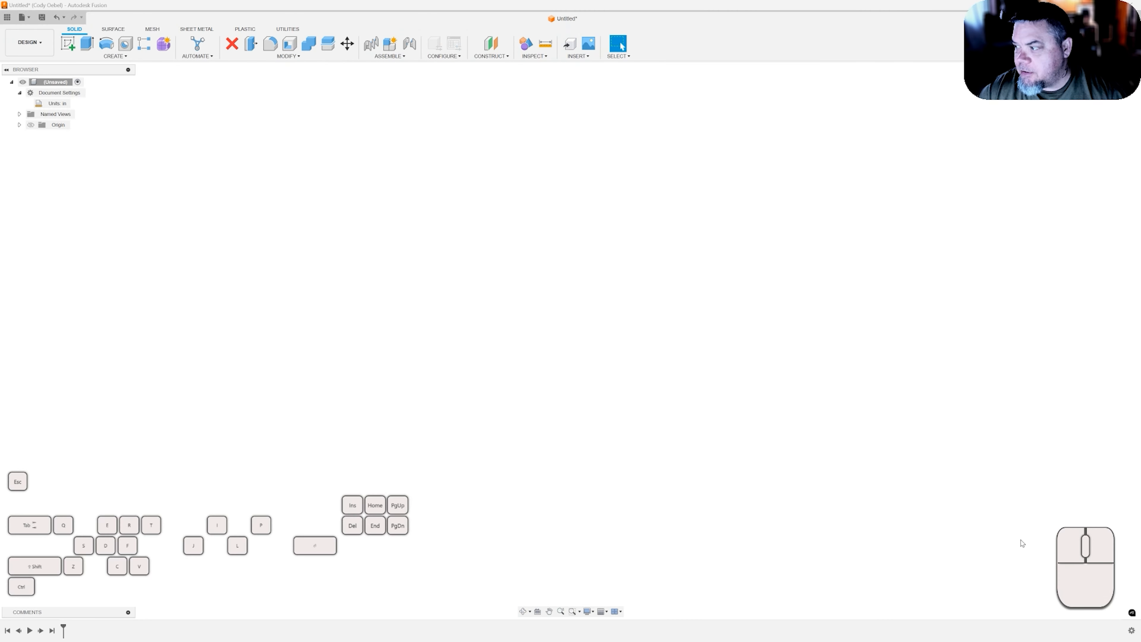
pyautogui.middleClick(988, 513)
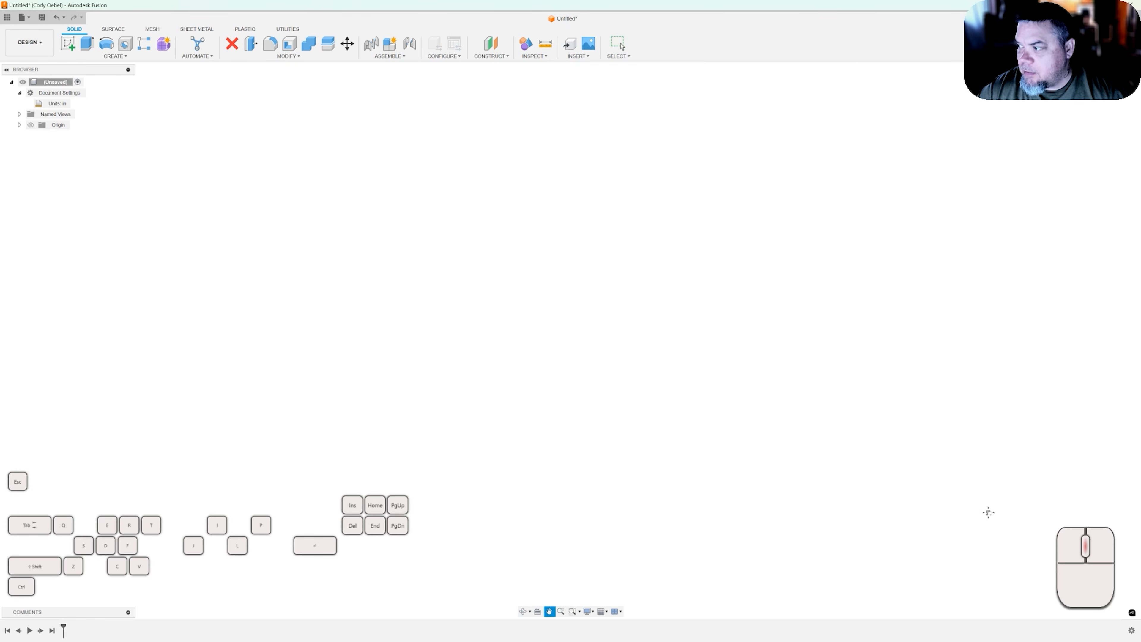
pyautogui.middleClick(988, 513)
pyautogui.middleClick(988, 512)
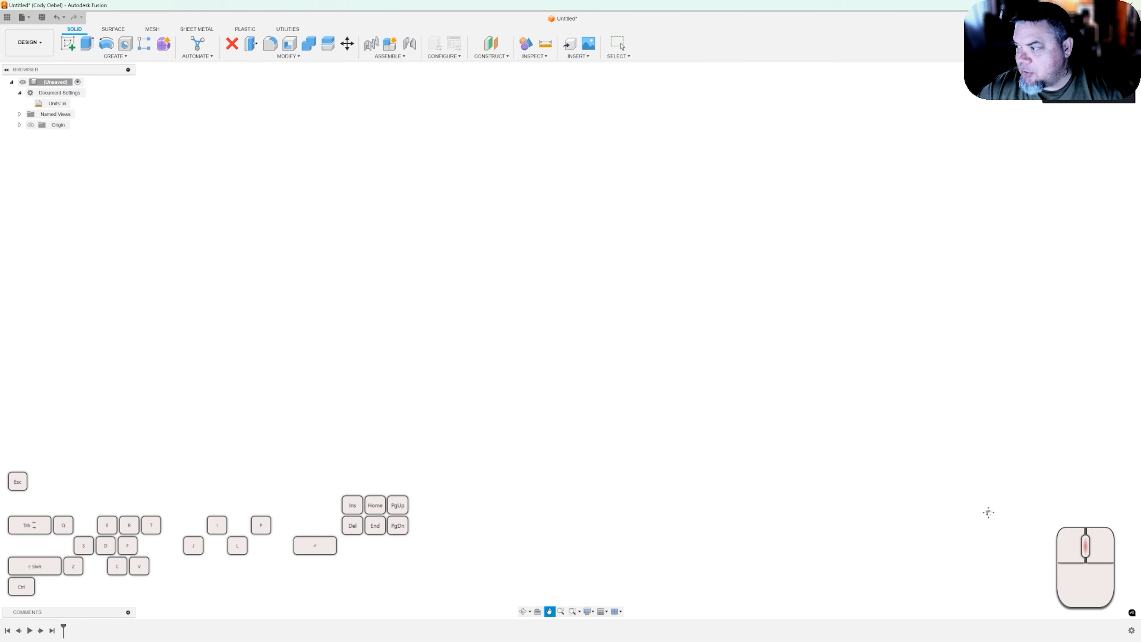
pyautogui.middleClick(988, 512)
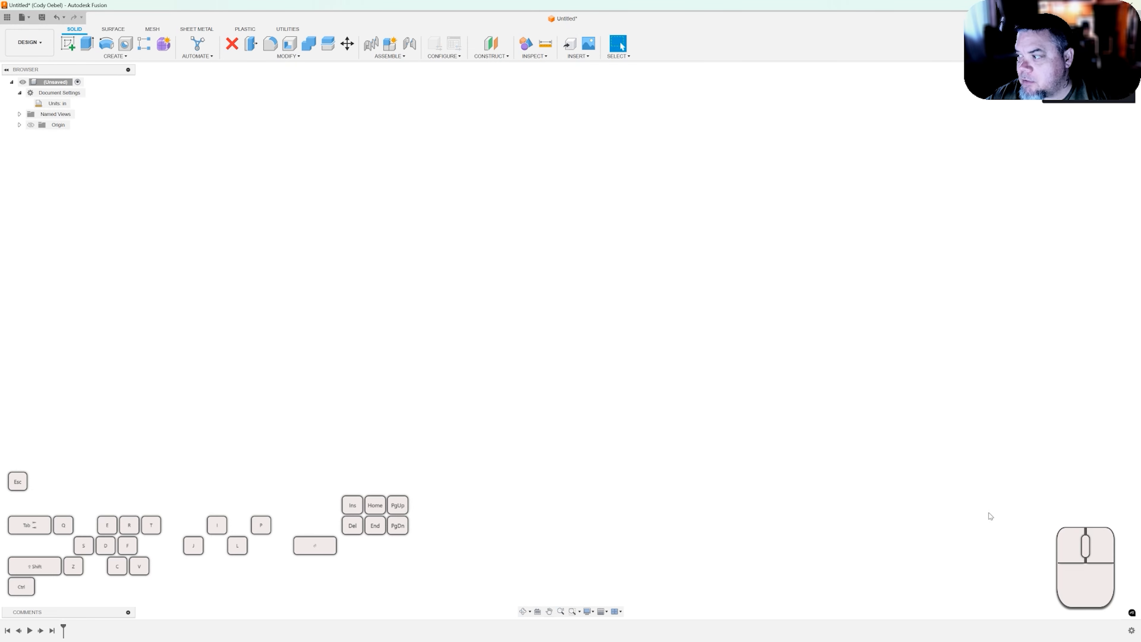
pyautogui.rightClick(989, 512)
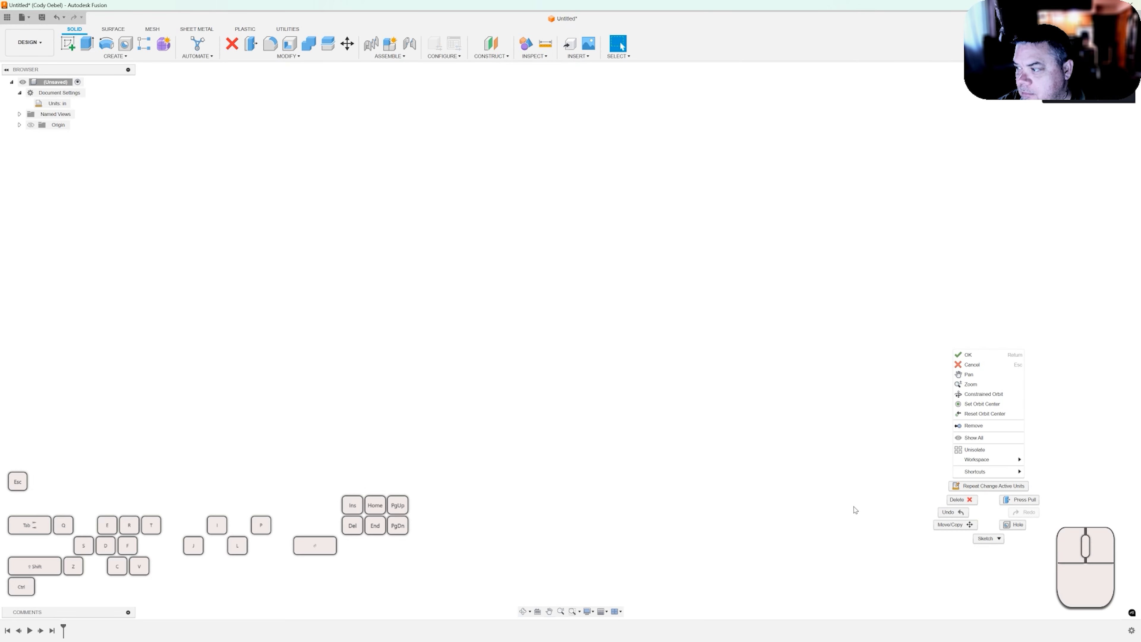
pyautogui.click(853, 510)
pyautogui.rightClick(853, 511)
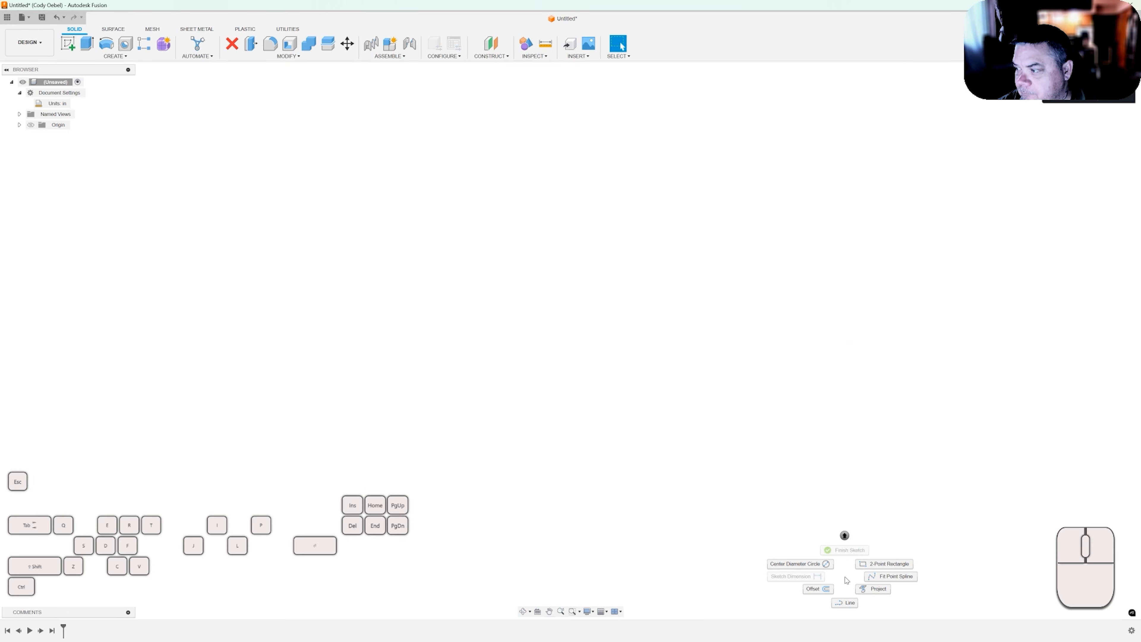
pyautogui.click(865, 496)
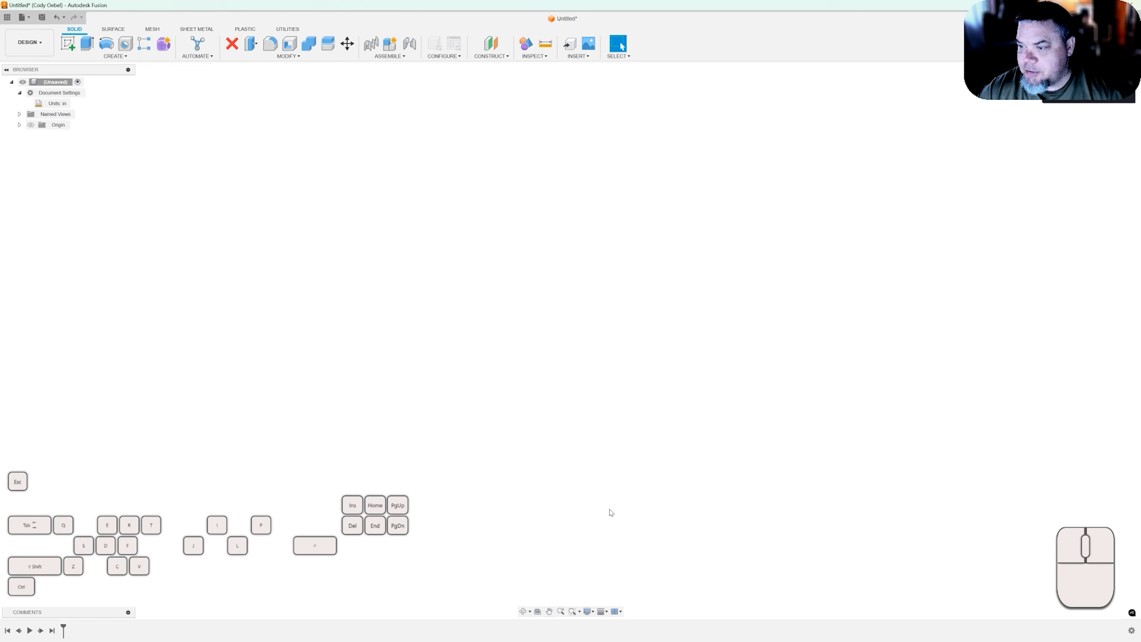
pyautogui.press('d')
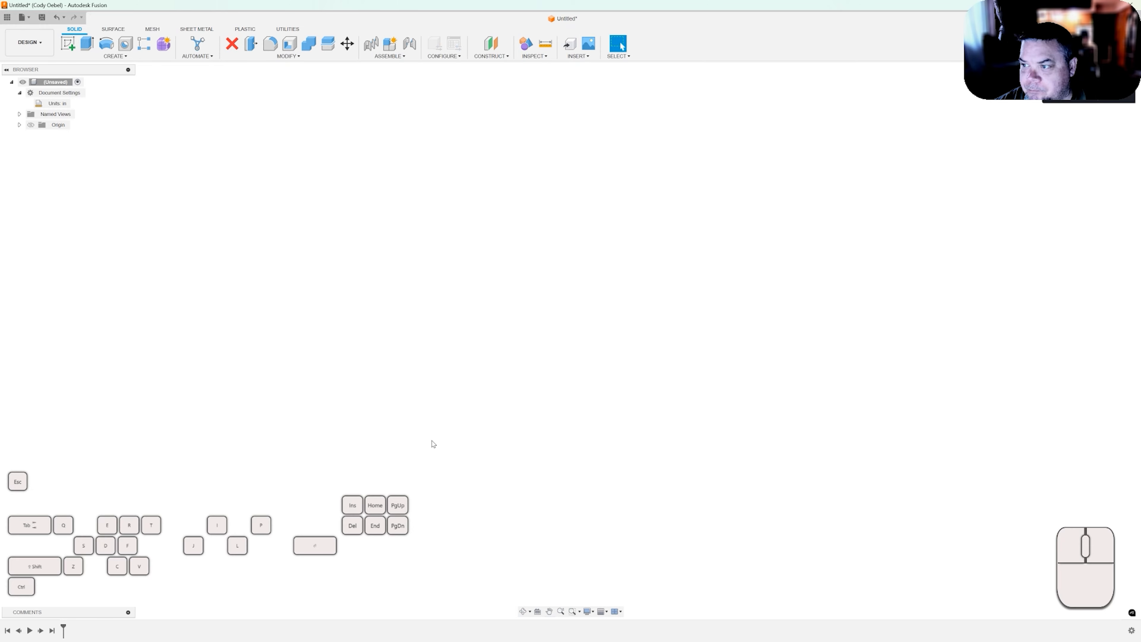
pyautogui.click(301, 270)
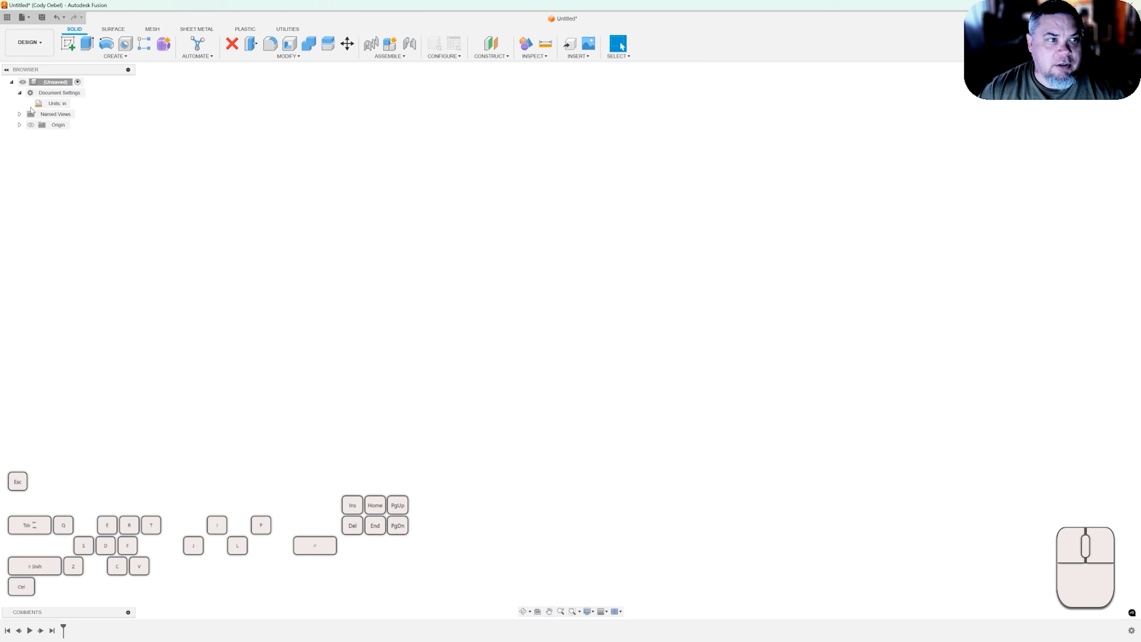
# Open the Change Active Units dialog and confirm Inch as the unit type.
pyautogui.click(78, 104)
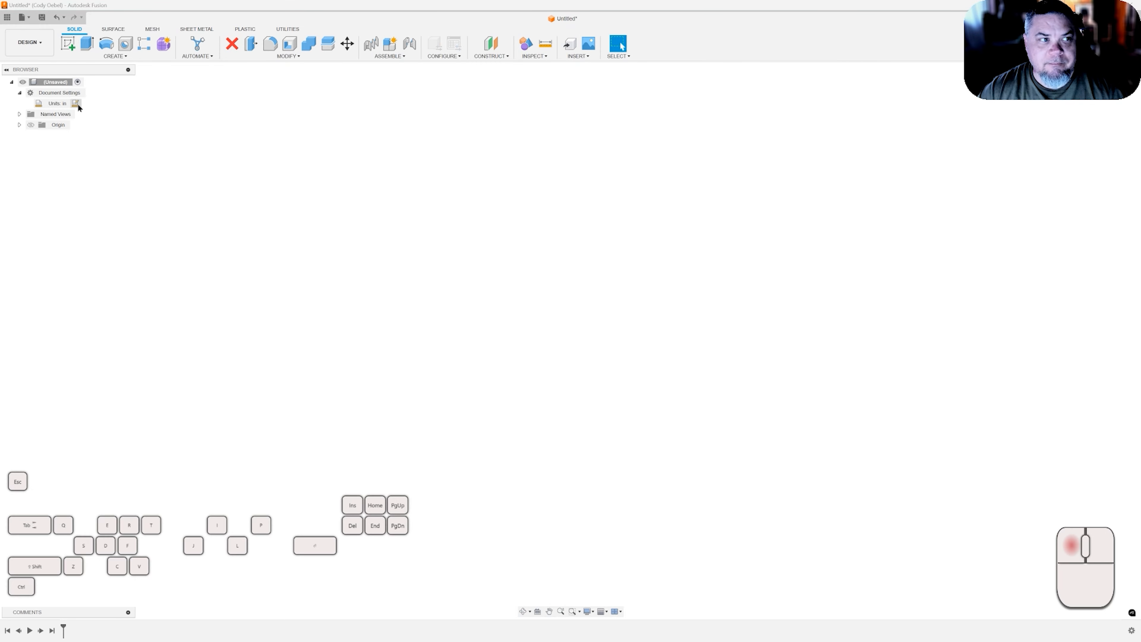
pyautogui.moveTo(1050, 106); pyautogui.dragTo(539, 146)
pyautogui.click(587, 158)
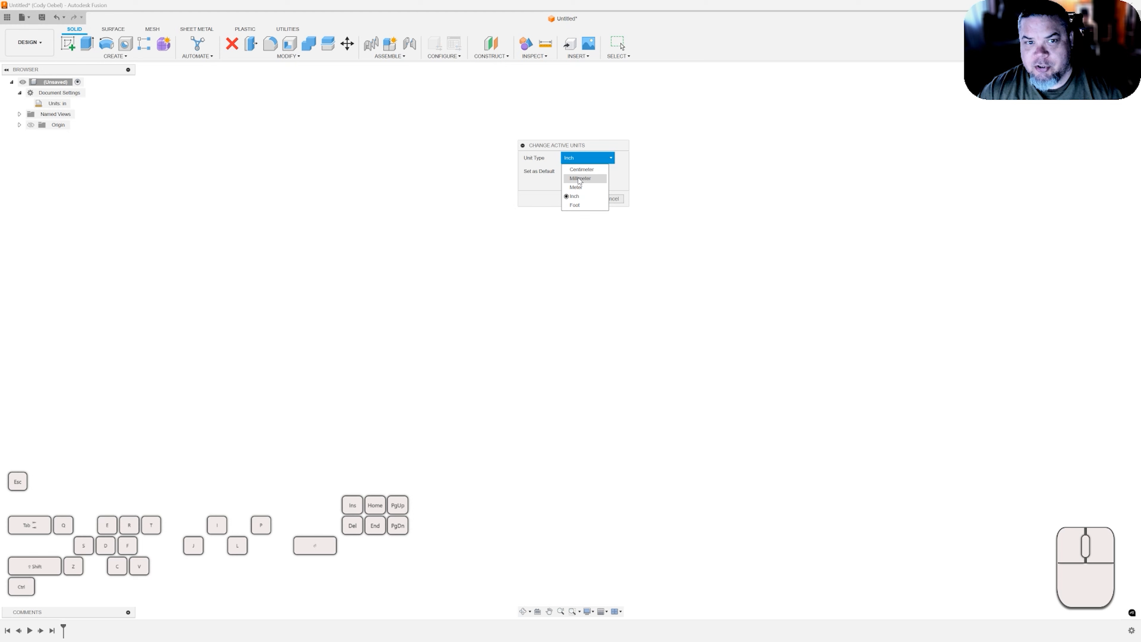
pyautogui.click(571, 145)
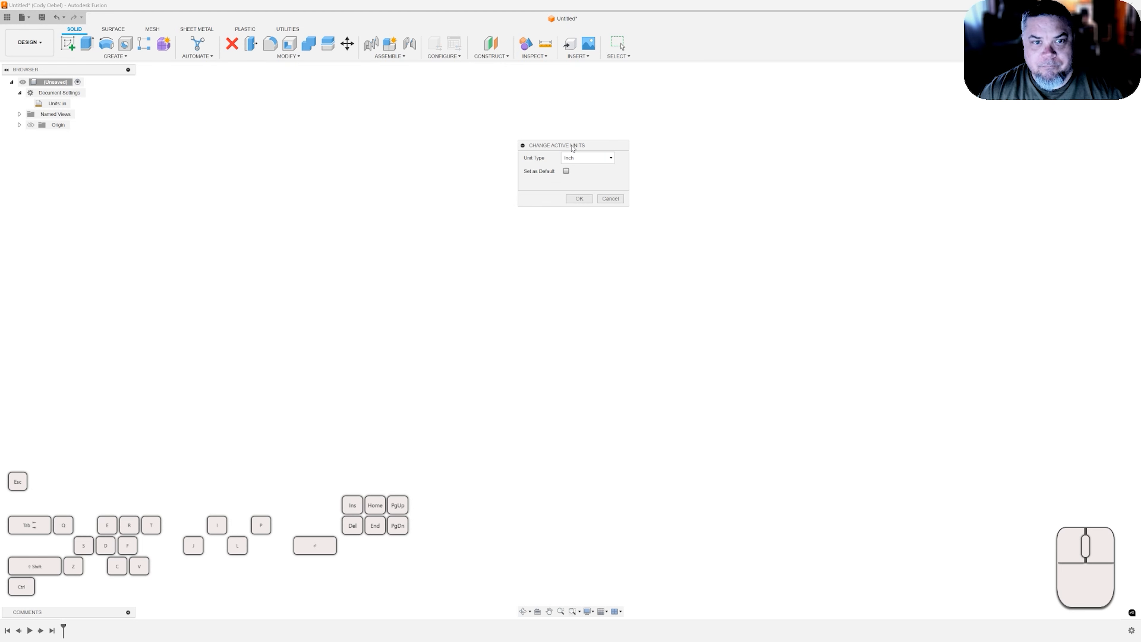
pyautogui.click(584, 202)
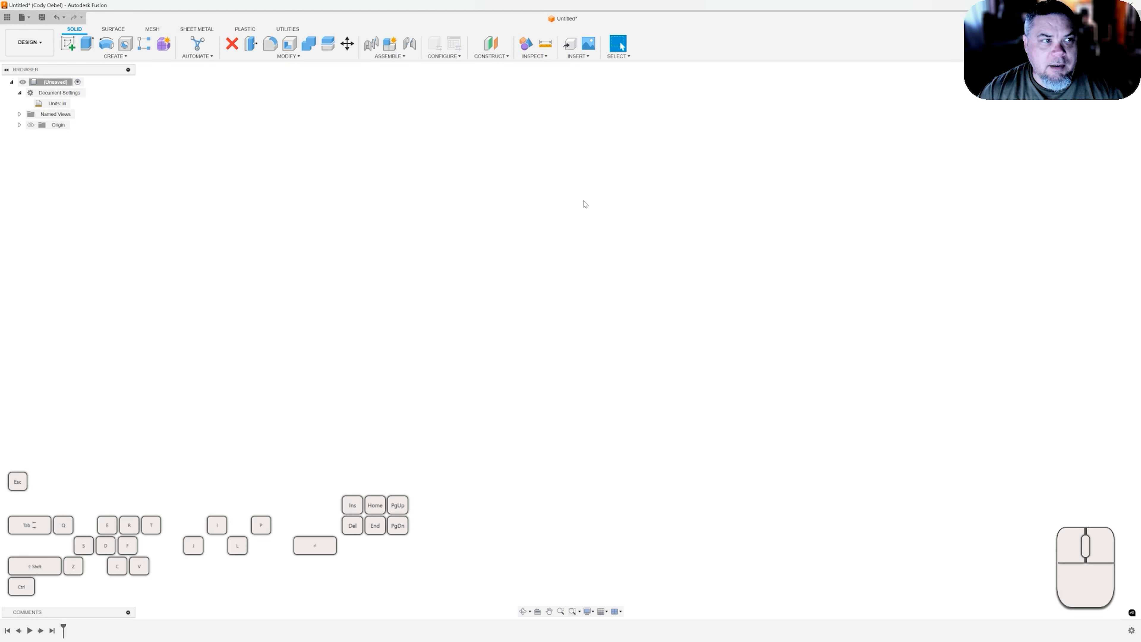
# Show the origin planes and axes in the design.
pyautogui.click(31, 125)
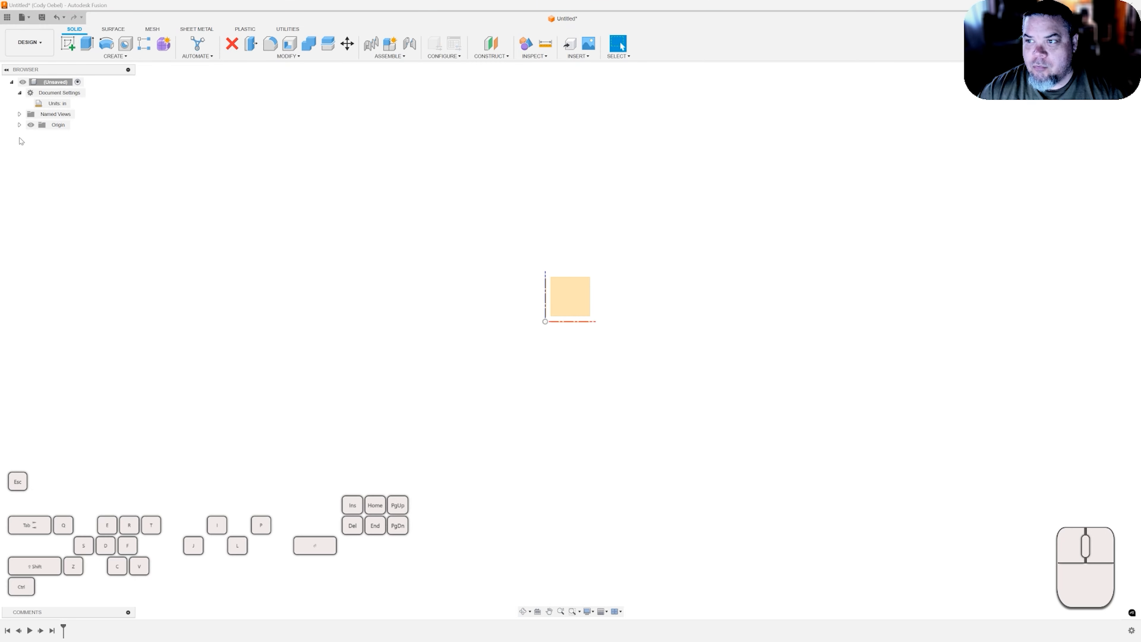
pyautogui.click(19, 125)
pyautogui.click(20, 125)
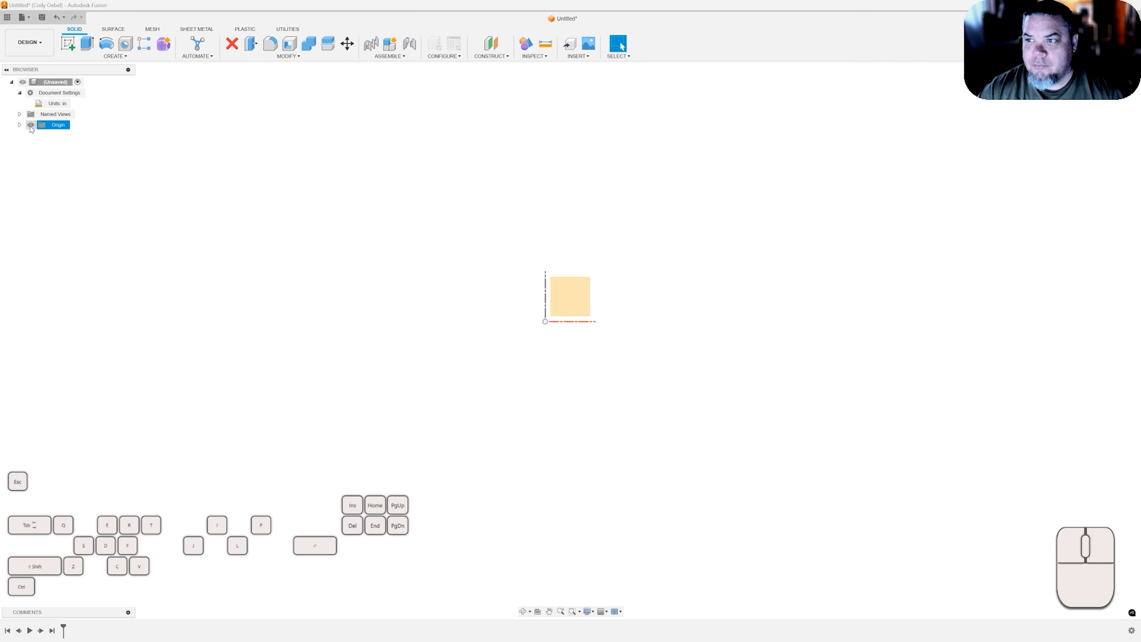
pyautogui.click(32, 127)
pyautogui.click(31, 127)
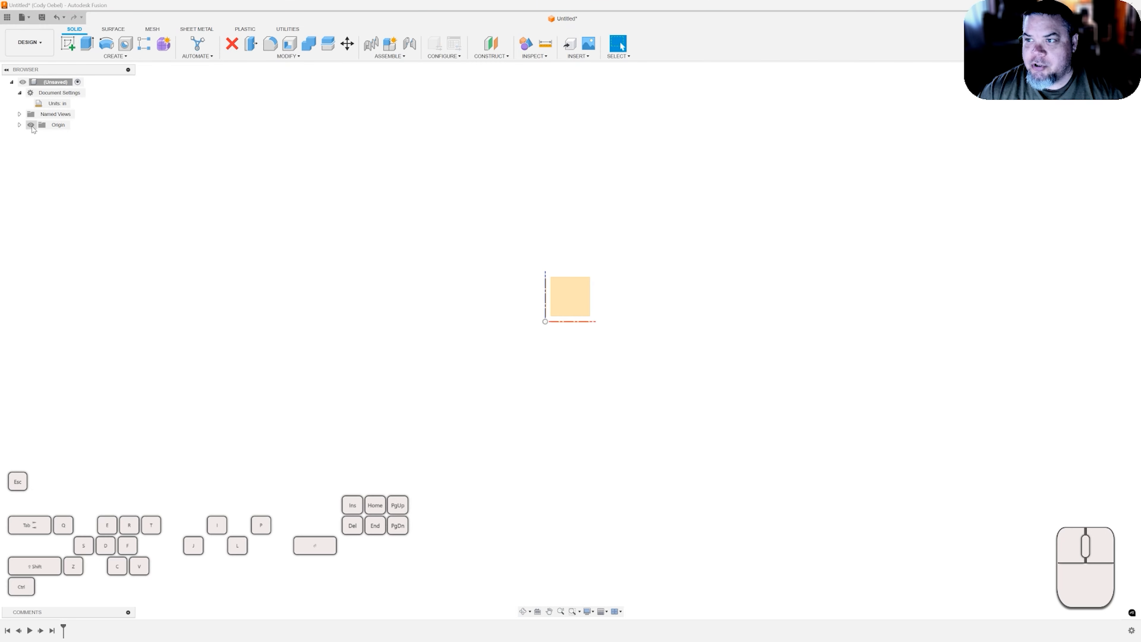
pyautogui.click(31, 127)
pyautogui.click(31, 126)
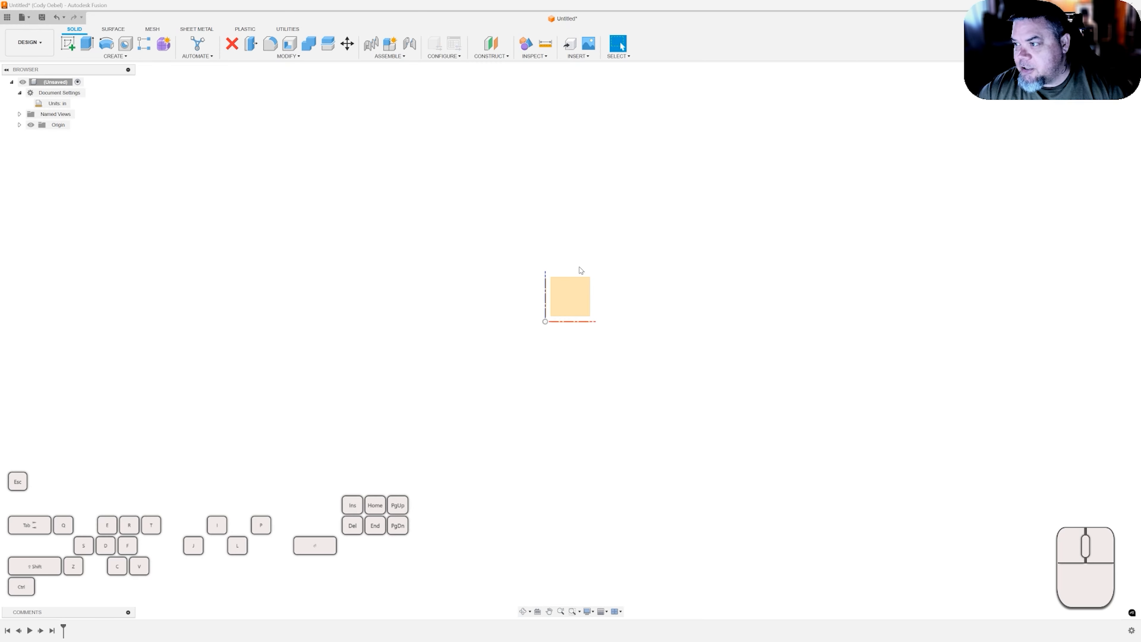
# Start a sketch on the origin plane and draw a center-diameter circle at the origin.
pyautogui.press('c')
pyautogui.click(571, 289)
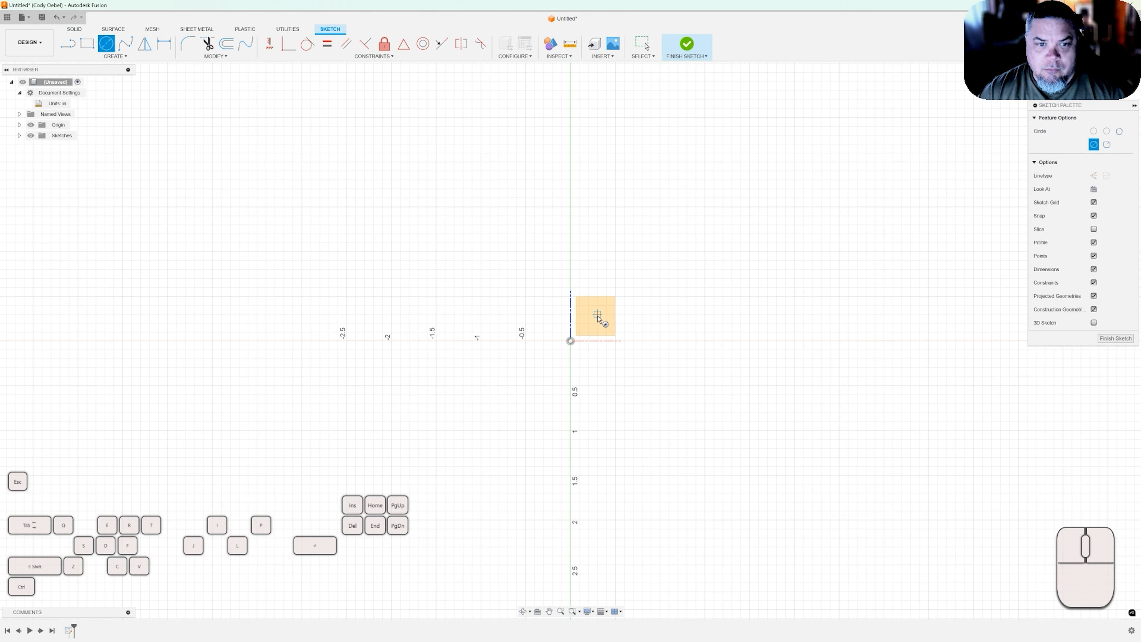
pyautogui.click(571, 341)
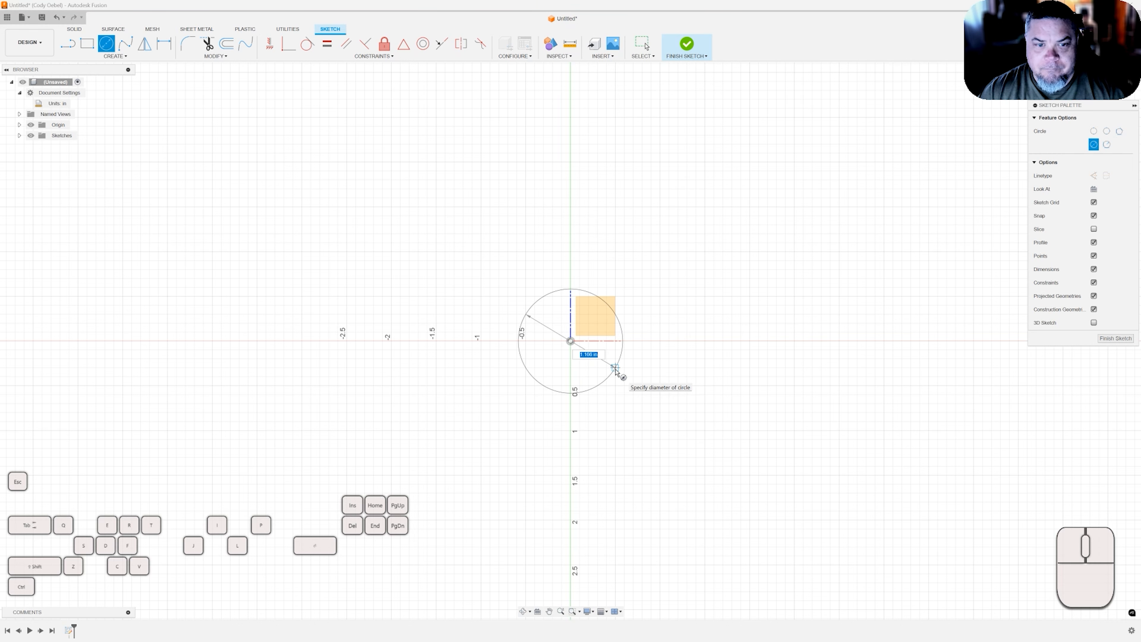
pyautogui.press('Return')
pyautogui.press('Escape')
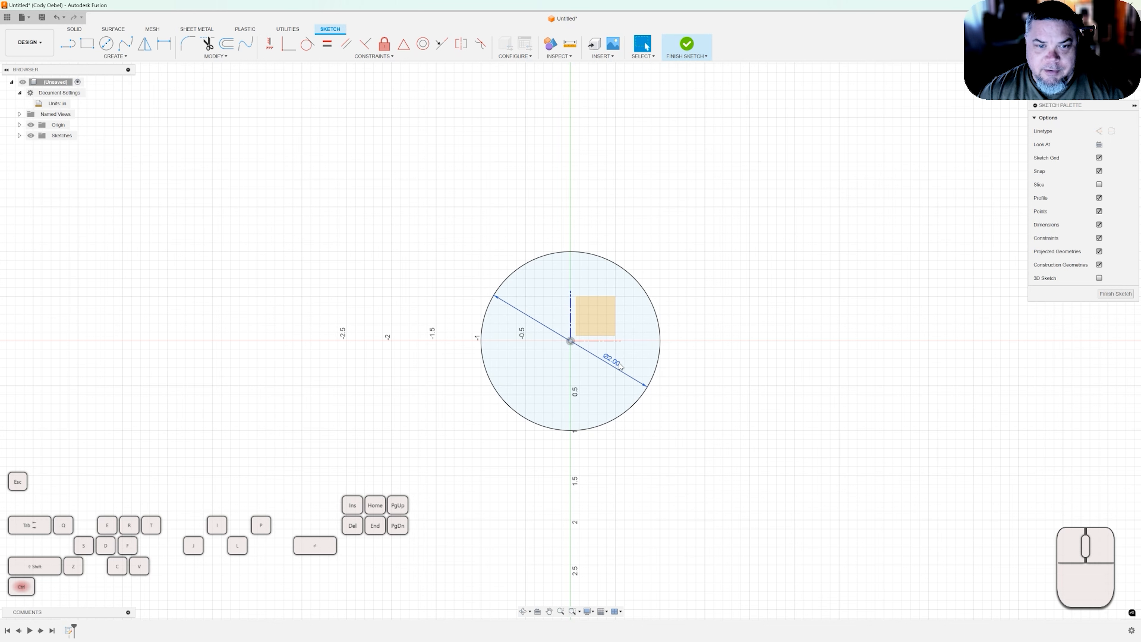
# Undo the previous circle and redraw a center-diameter circle at the origin with a 2 in diameter.
pyautogui.hotkey('ctrl', 'z')
pyautogui.press('c')
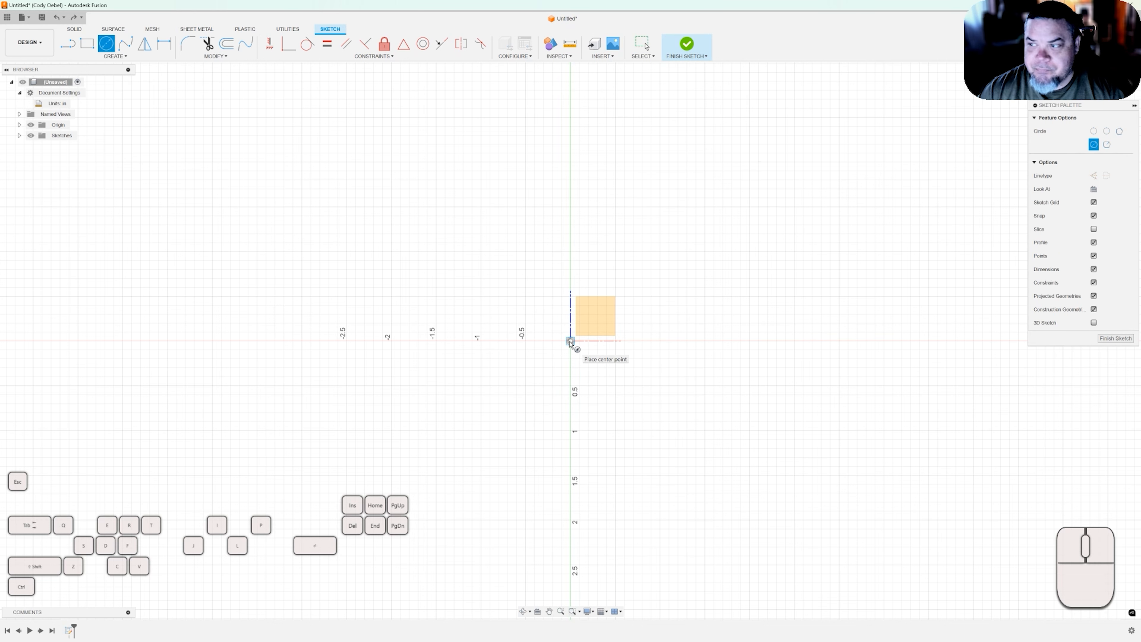
pyautogui.press('Escape')
pyautogui.press('c')
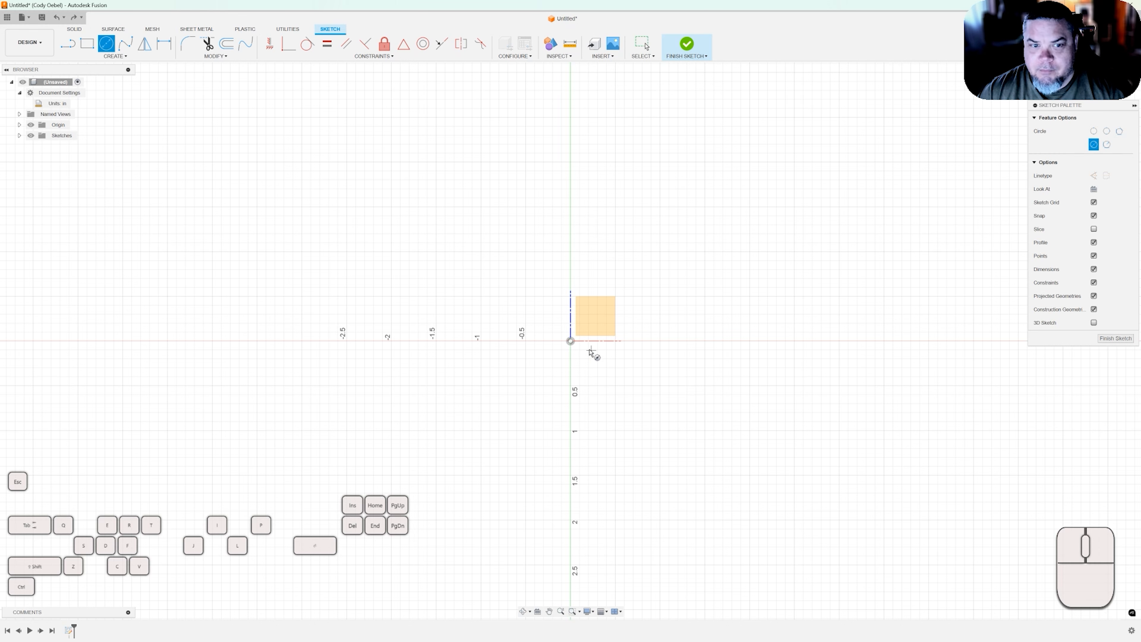
pyautogui.click(570, 341)
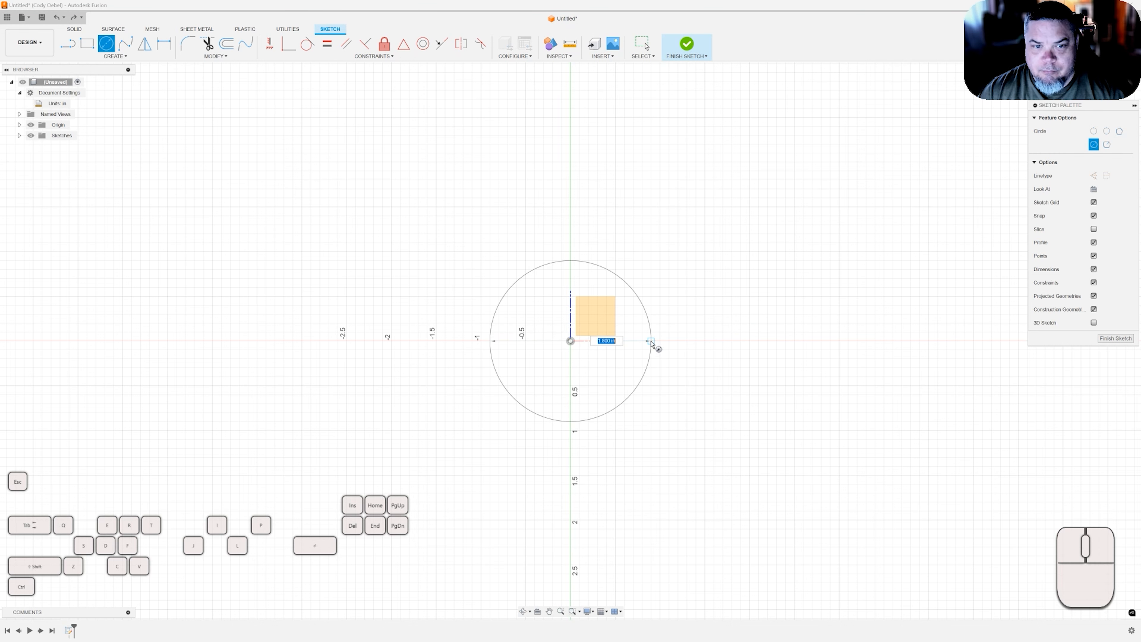
pyautogui.write('2')
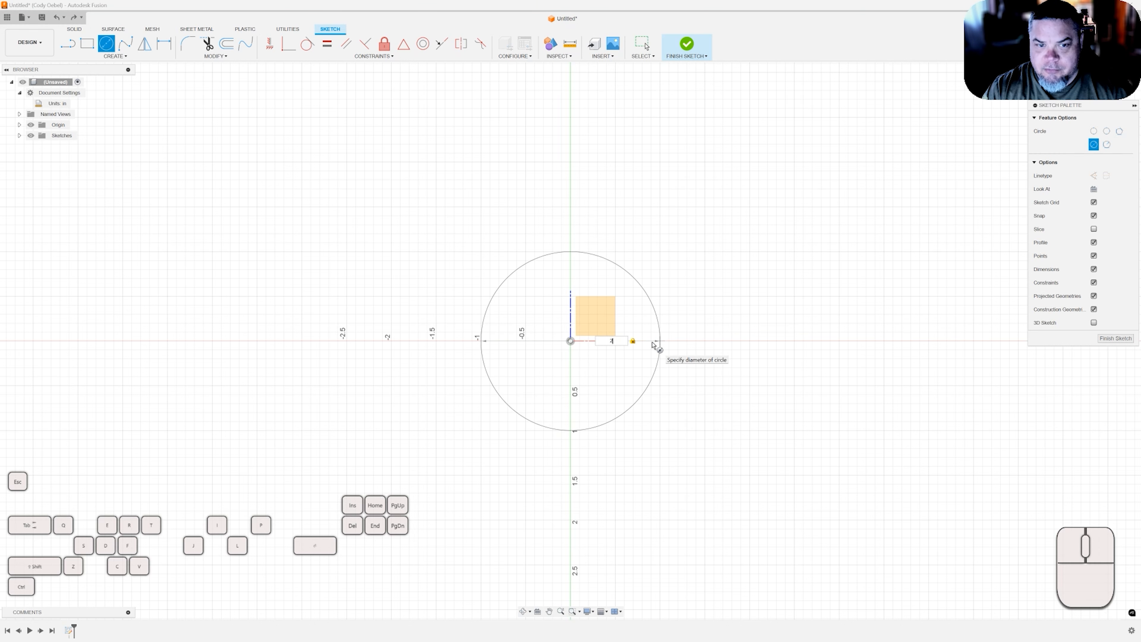
pyautogui.press('Return')
pyautogui.press('Escape')
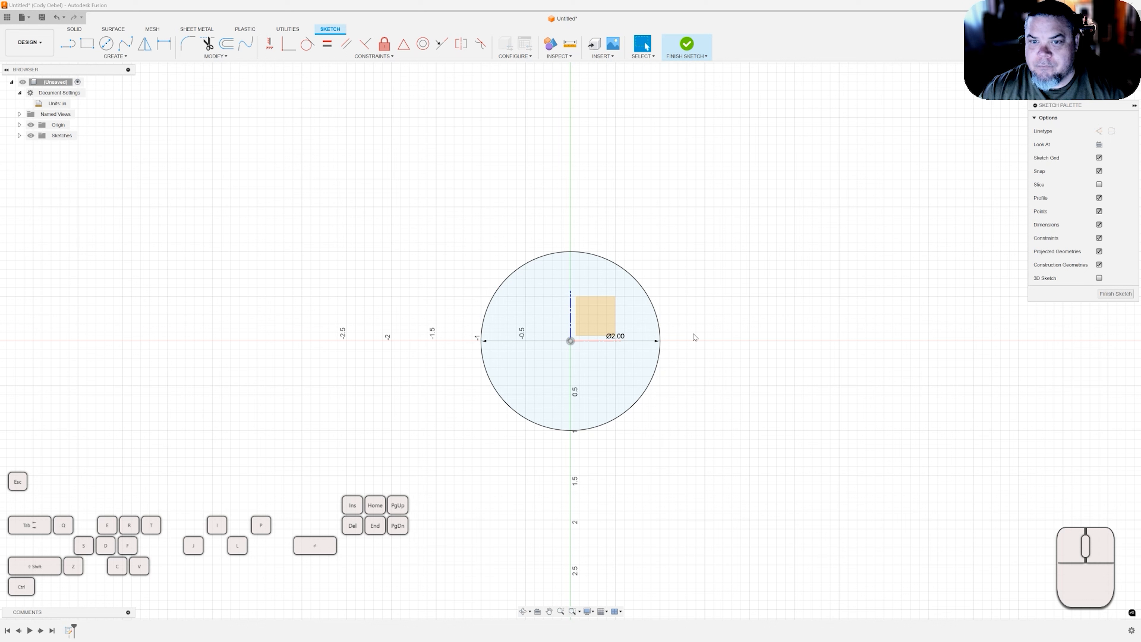
pyautogui.click(686, 326)
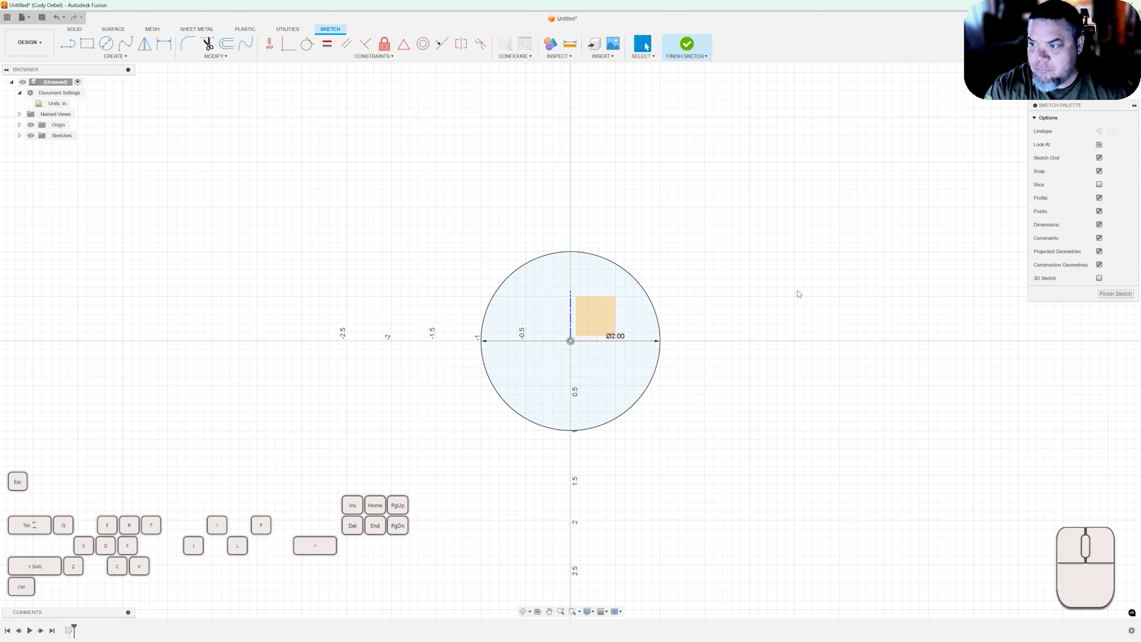
pyautogui.press('Return')
pyautogui.press('Return')
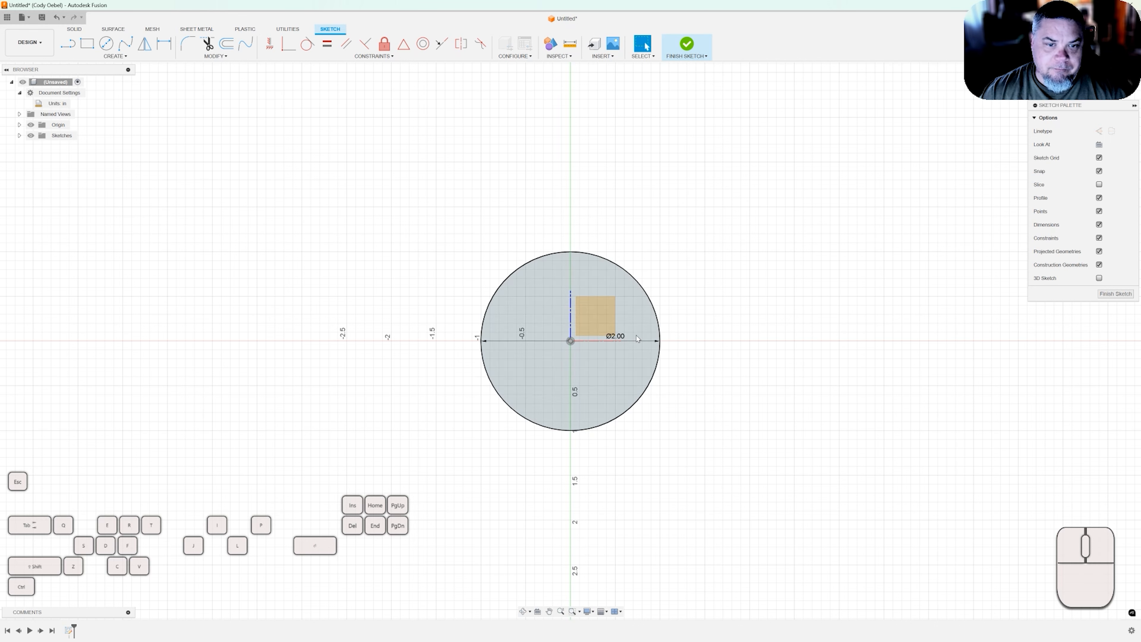
# Change the circle's diameter dimension to 0.5 in.
pyautogui.doubleClick(615, 336)
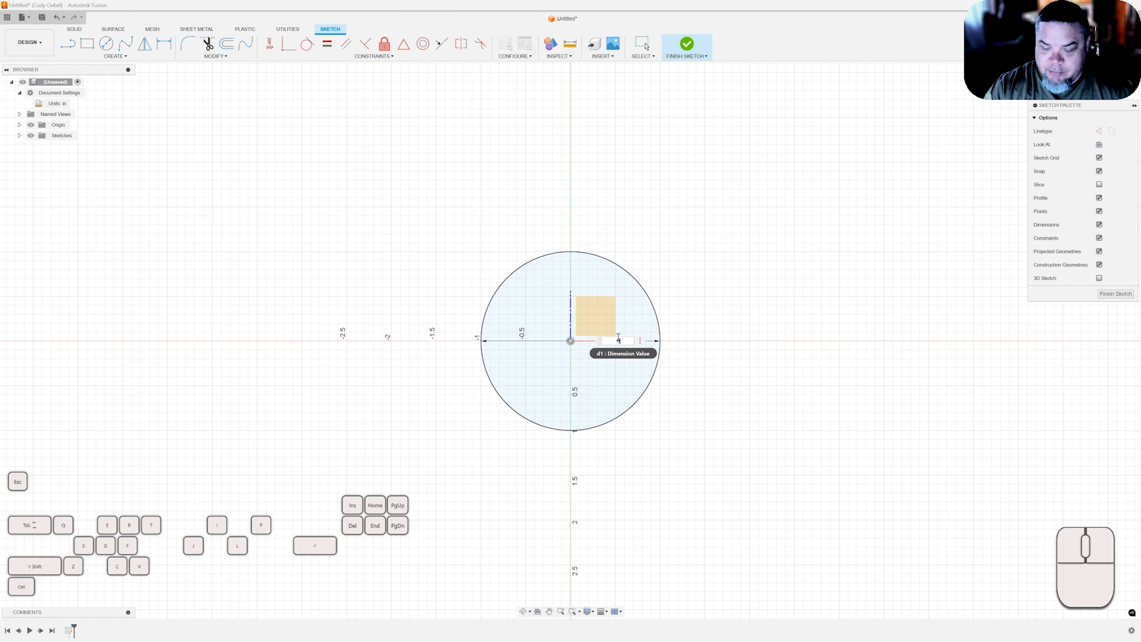
pyautogui.write('.5')
pyautogui.press('Return')
# Examine the circle sketch by zooming and orbiting, return to the home view, and review the visual style setting.
pyautogui.scroll(5, 557, 342)
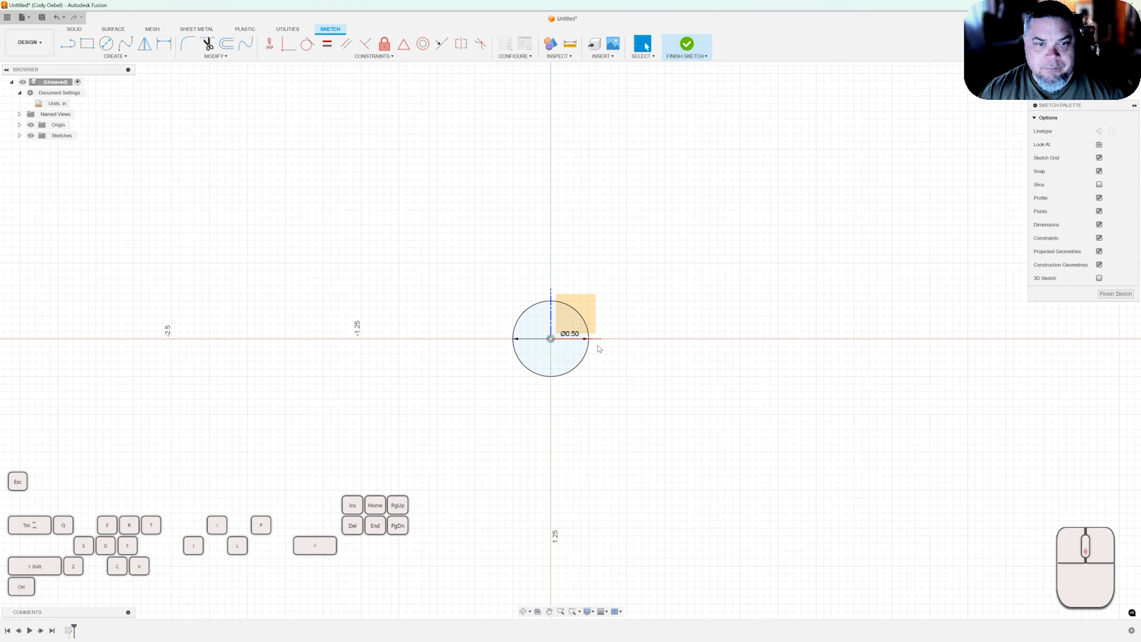
pyautogui.scroll(3, 543, 342)
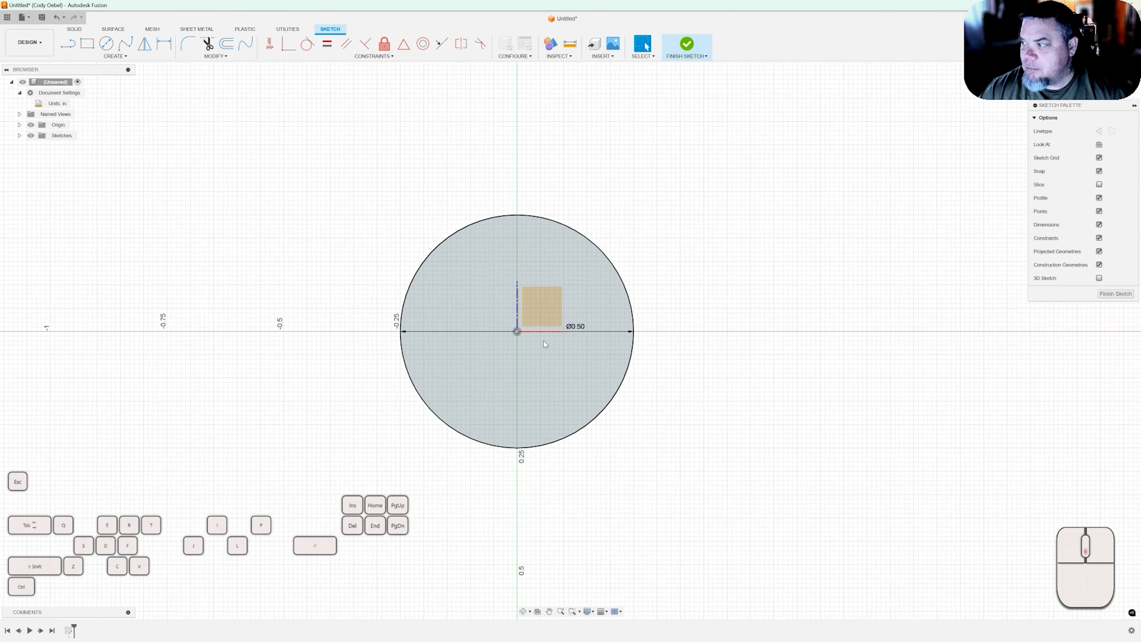
pyautogui.scroll(4, 543, 345)
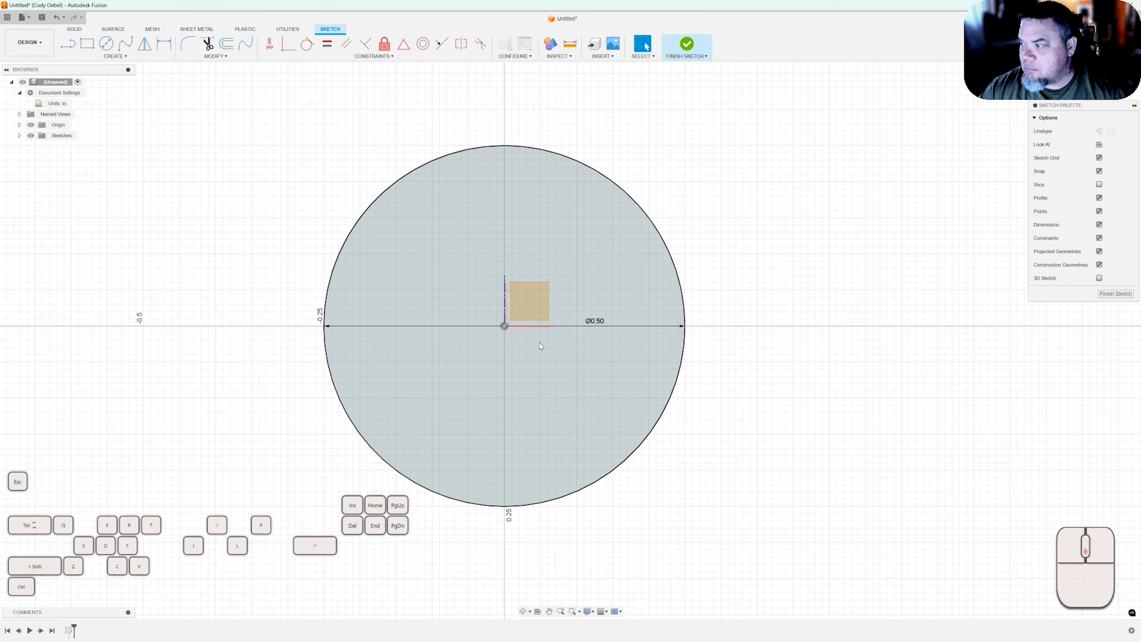
pyautogui.scroll(-4, 538, 343)
pyautogui.scroll(4, 538, 344)
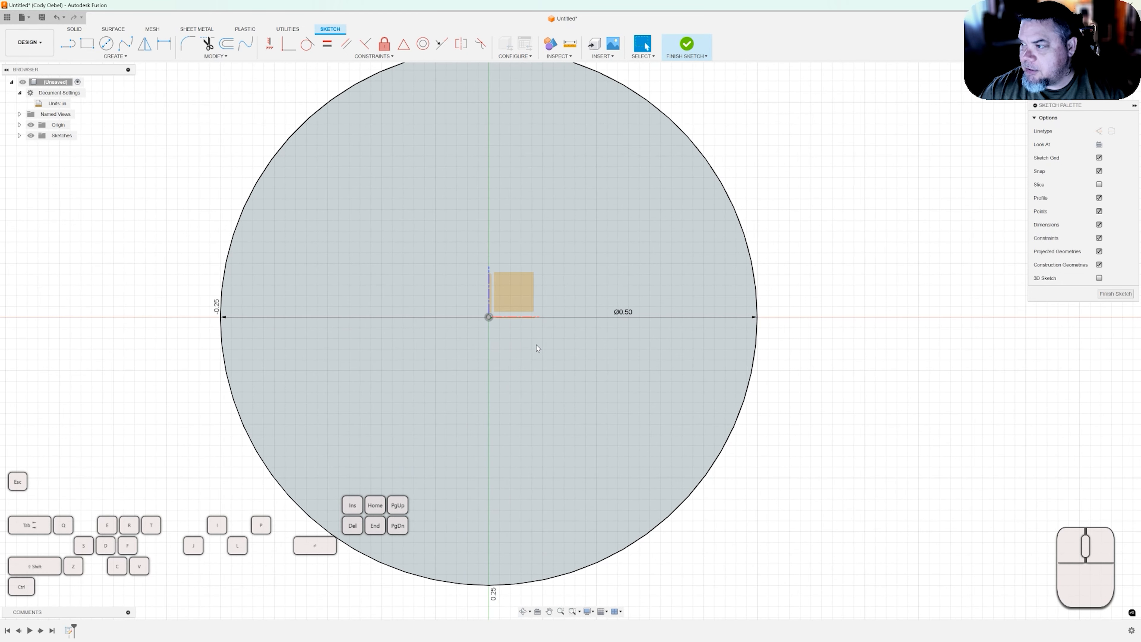
pyautogui.scroll(-3, 537, 346)
pyautogui.scroll(-1, 538, 348)
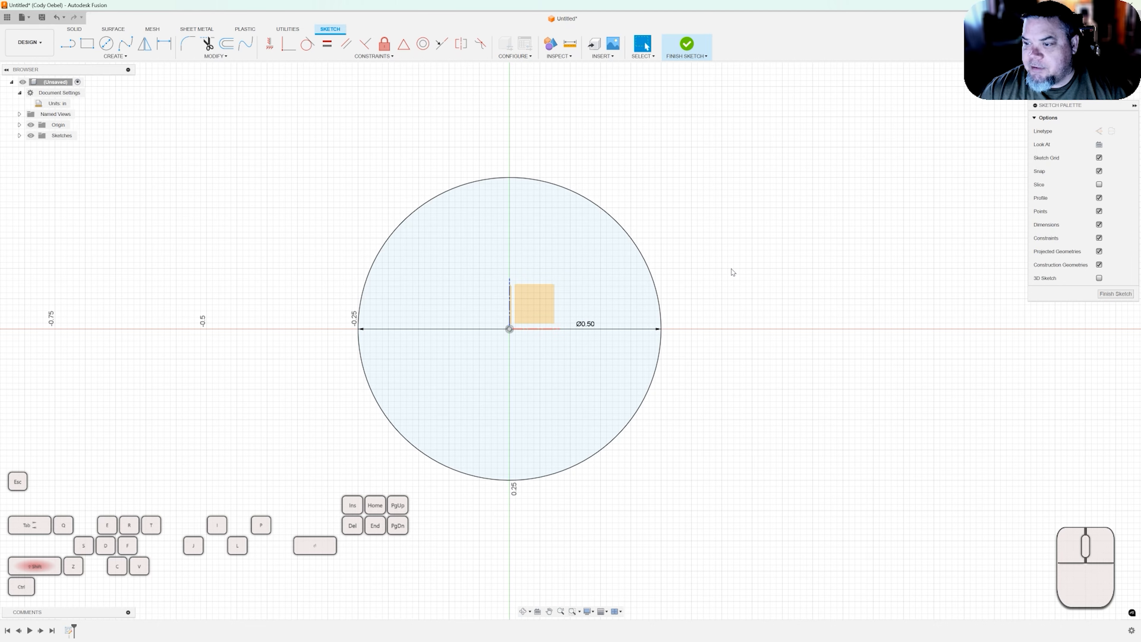
pyautogui.moveTo(739, 272)
pyautogui.keyDown('shift'); pyautogui.mouseDown(button='middle')
pyautogui.moveTo(770, 268)
pyautogui.moveTo(737, 254)
pyautogui.moveTo(750, 224)
pyautogui.moveTo(789, 240)
pyautogui.moveTo(734, 266)
pyautogui.moveTo(759, 296)
pyautogui.moveTo(795, 275)
pyautogui.moveTo(759, 285)
pyautogui.mouseUp(button='middle'); pyautogui.keyUp('shift')
pyautogui.keyDown('shift'); pyautogui.moveTo(571, 341); pyautogui.dragTo(570, 341, button='middle'); pyautogui.keyUp('shift')
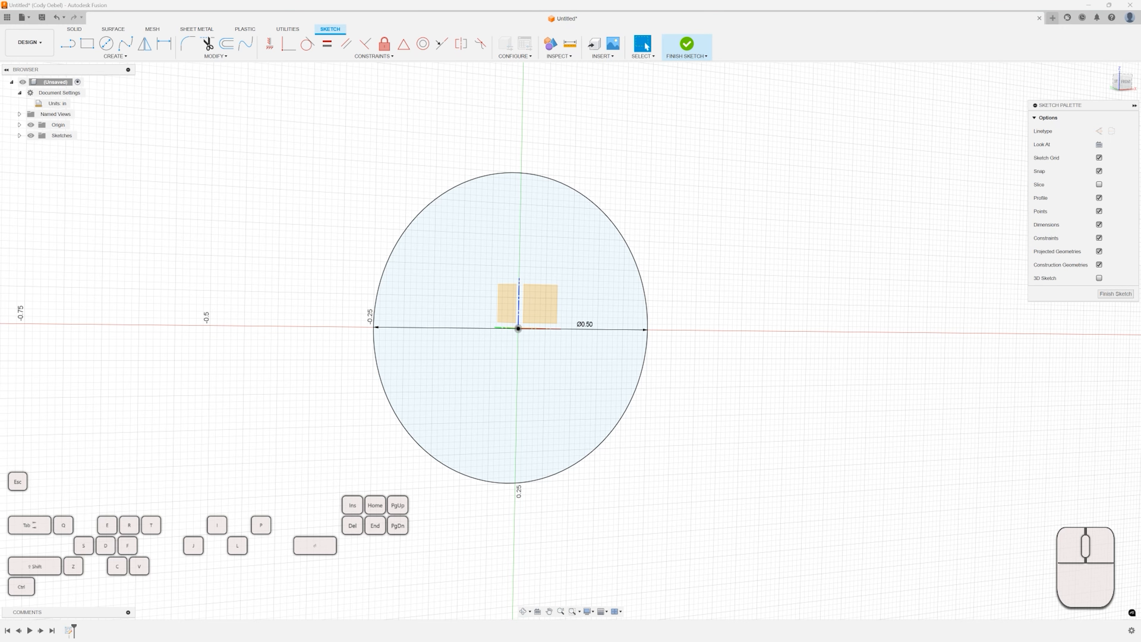
pyautogui.moveTo(1063, 76); pyautogui.dragTo(1034, 77, button='middle')
pyautogui.moveTo(1034, 77)
pyautogui.keyDown('shift'); pyautogui.mouseDown(button='middle')
pyautogui.moveTo(991, 78)
pyautogui.moveTo(1052, 74)
pyautogui.moveTo(1024, 105)
pyautogui.moveTo(1000, 86)
pyautogui.mouseUp(button='middle'); pyautogui.keyUp('shift')
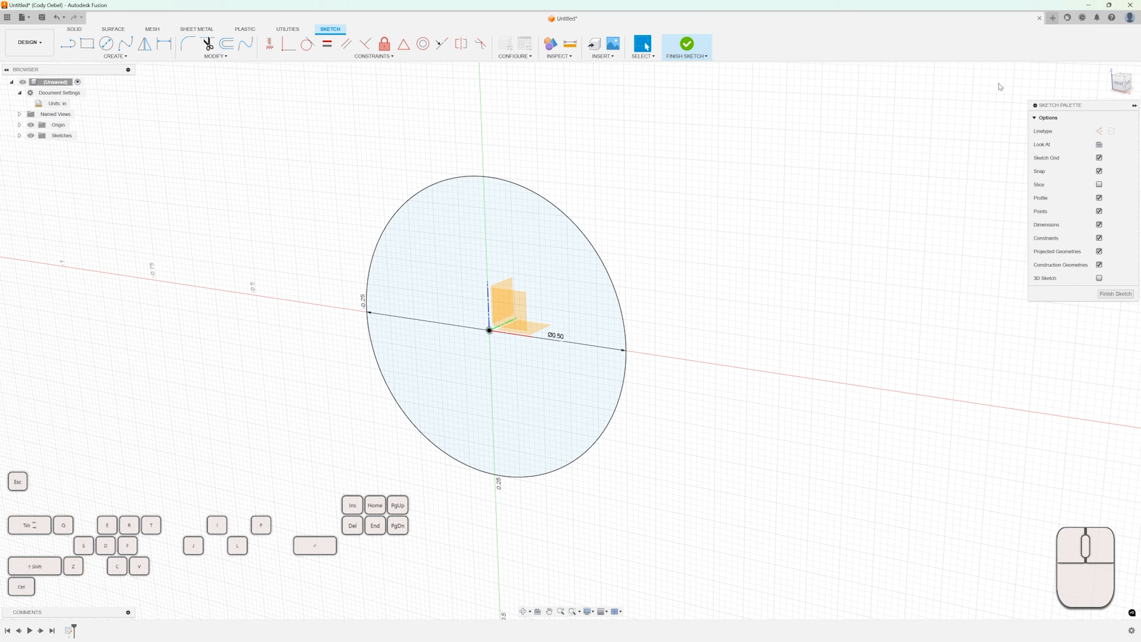
pyautogui.moveTo(912, 124)
pyautogui.mouseDown(button='middle')
pyautogui.moveTo(960, 120)
pyautogui.moveTo(830, 128)
pyautogui.moveTo(925, 125)
pyautogui.moveTo(883, 138)
pyautogui.mouseUp(button='middle')
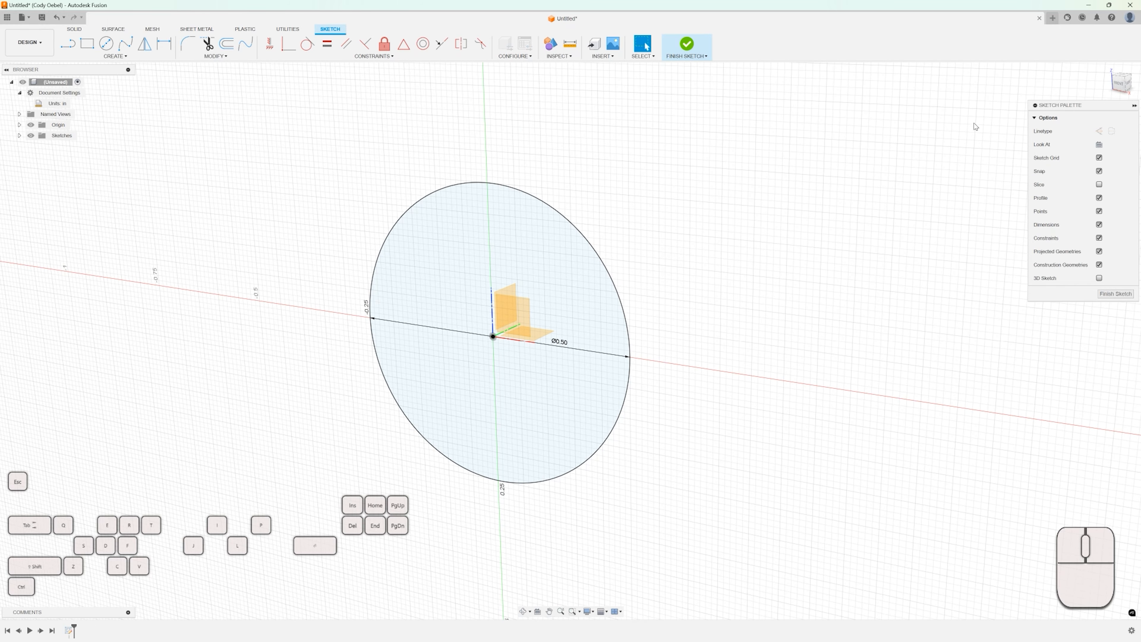
pyautogui.moveTo(1118, 83)
pyautogui.mouseDown()
pyautogui.moveTo(1135, 77)
pyautogui.moveTo(1124, 94)
pyautogui.mouseUp()
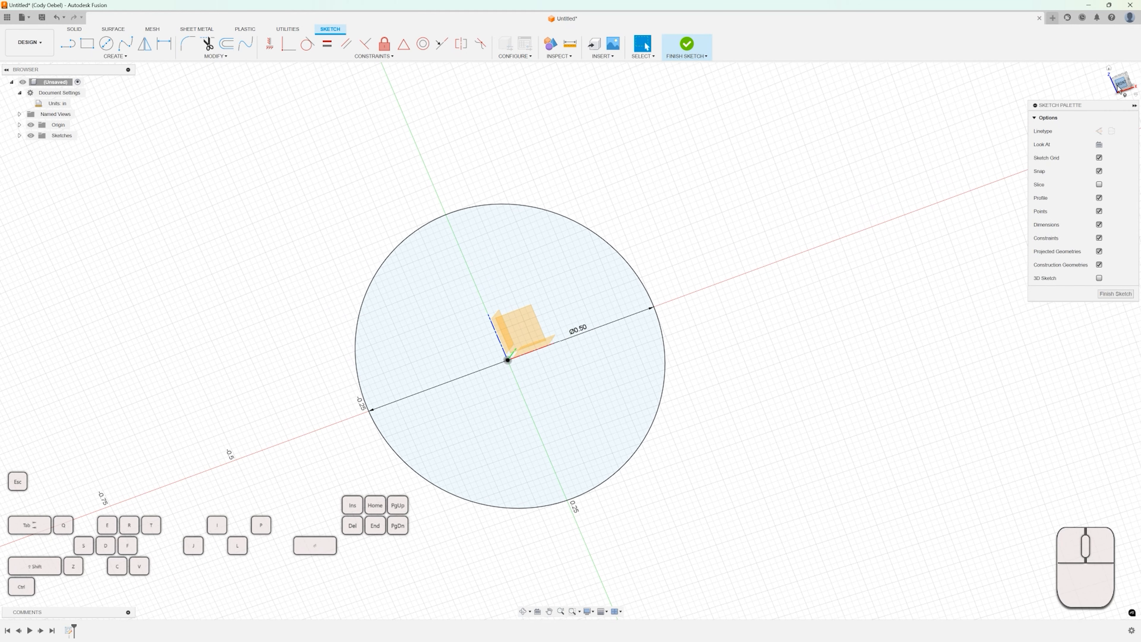
pyautogui.click(1122, 86)
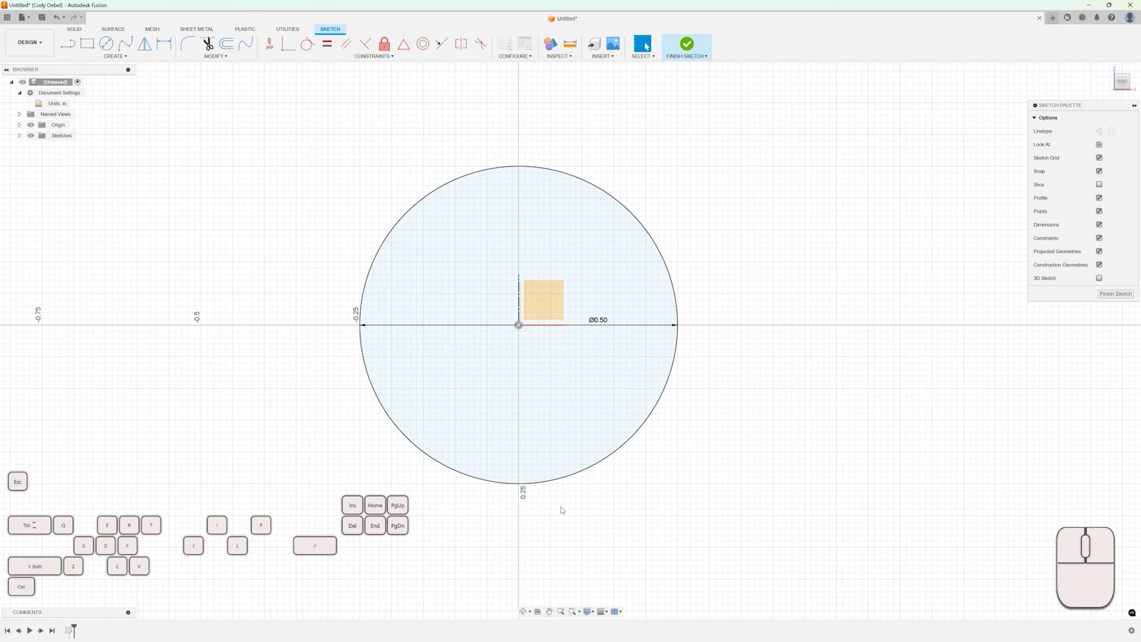
pyautogui.click(587, 611)
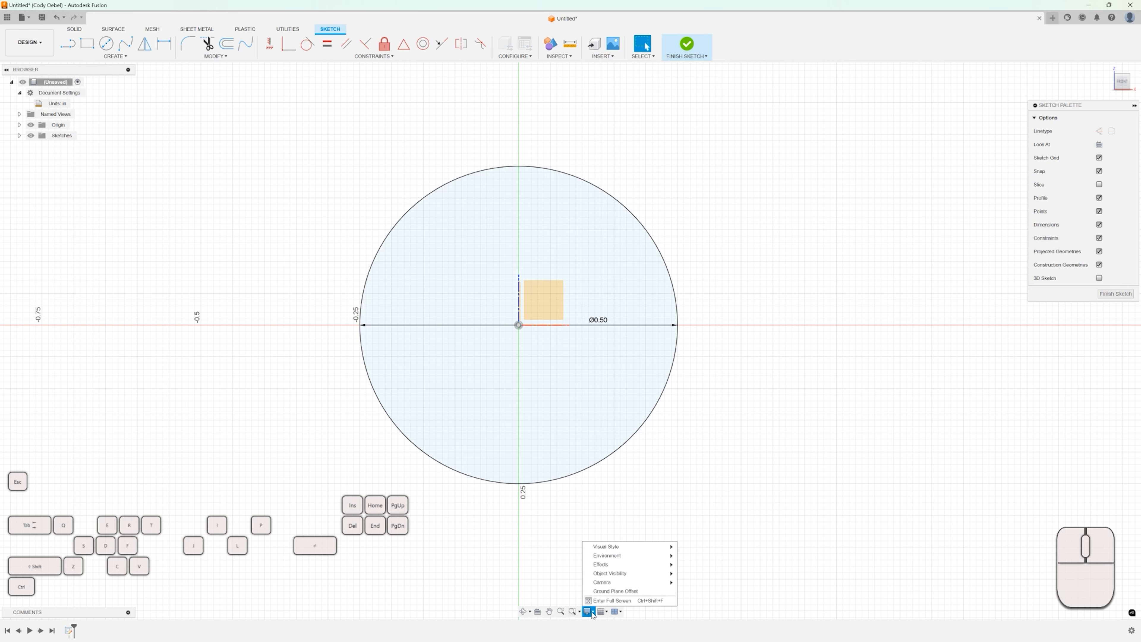
pyautogui.moveTo(612, 548)
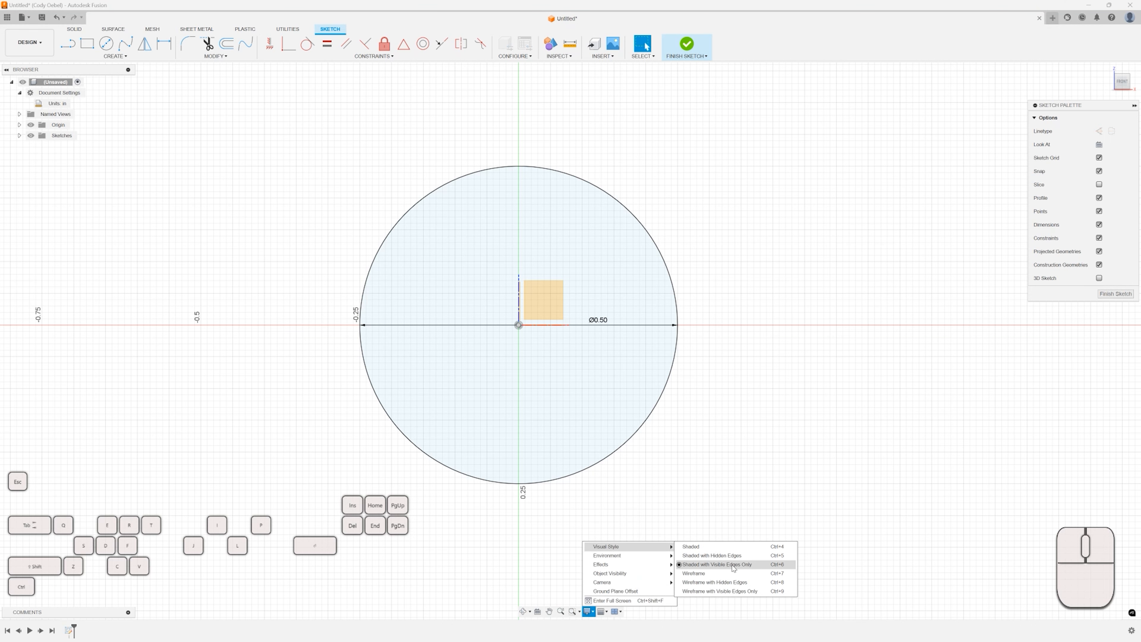
pyautogui.click(742, 568)
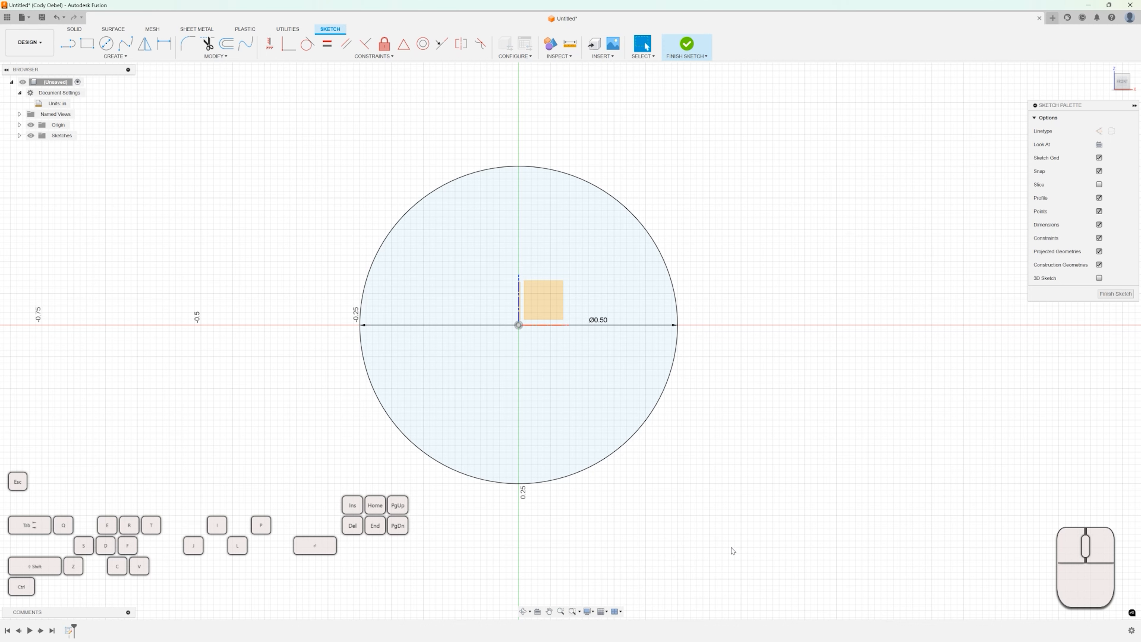
# Remove the 0.5 in circle from the sketch with the Trim tool.
pyautogui.scroll(-2, 574, 473)
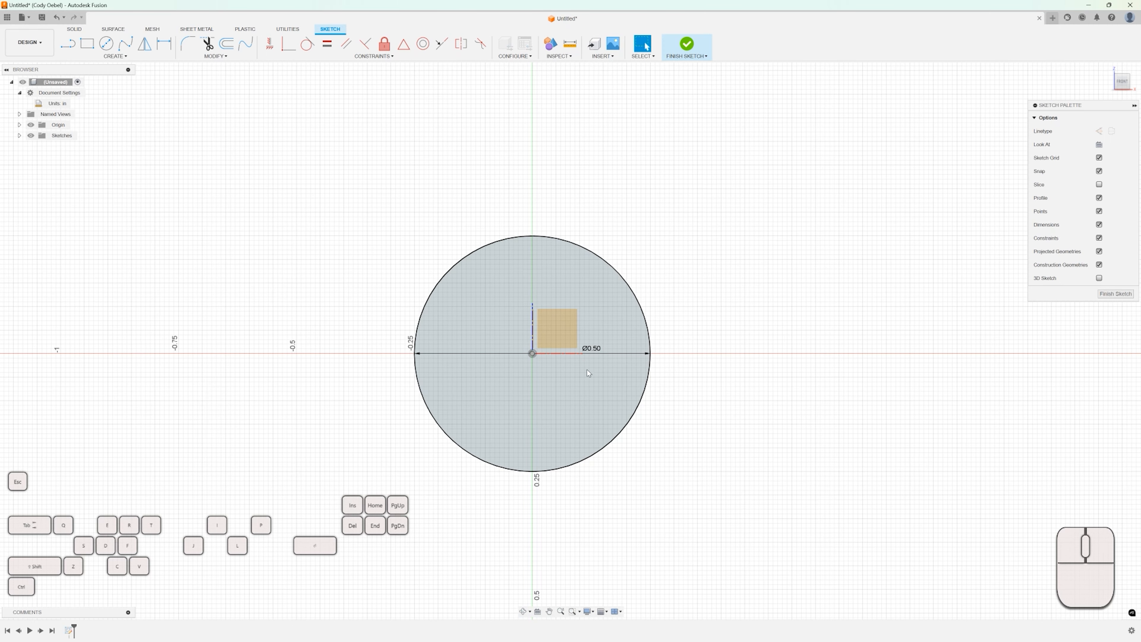
pyautogui.scroll(2, 576, 373)
pyautogui.scroll(-1, 645, 381)
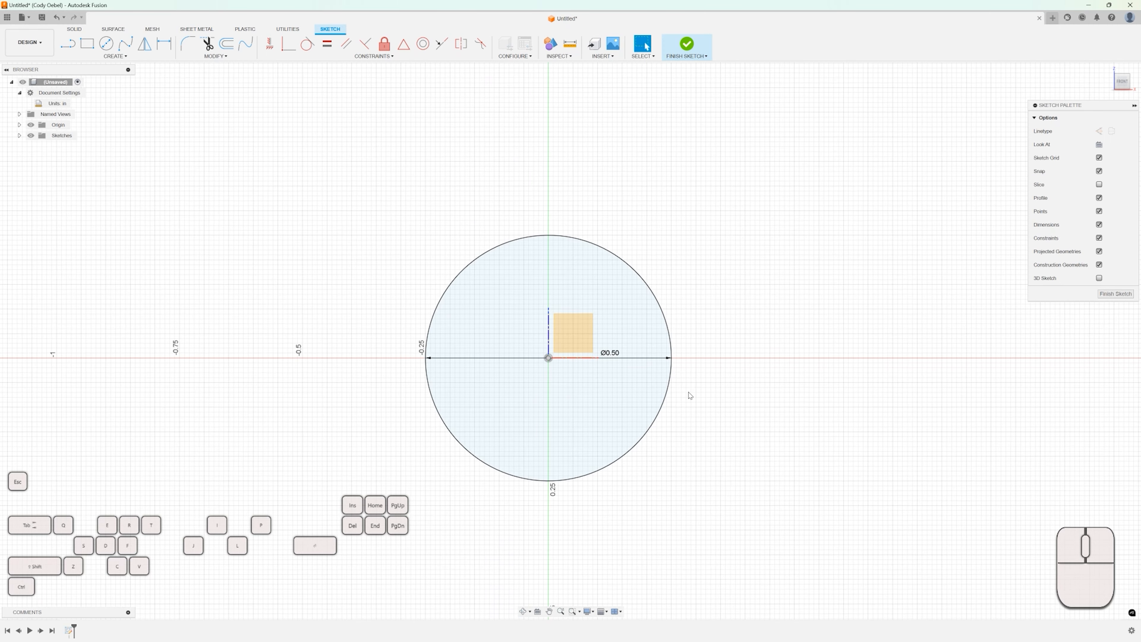
pyautogui.click(672, 370)
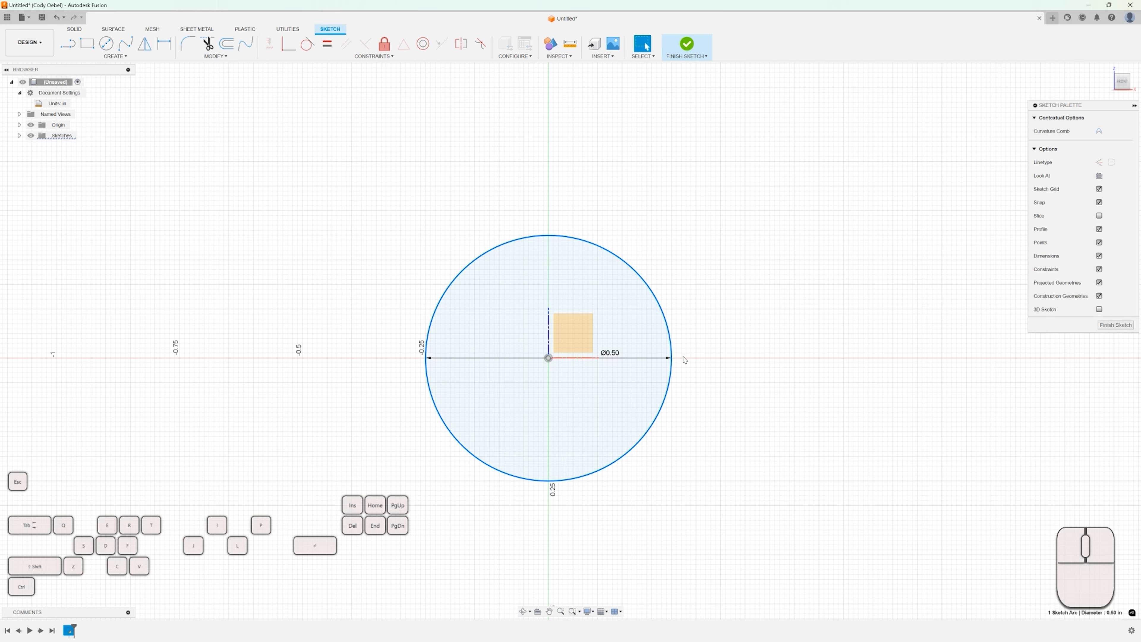
pyautogui.press('t')
pyautogui.click(683, 360)
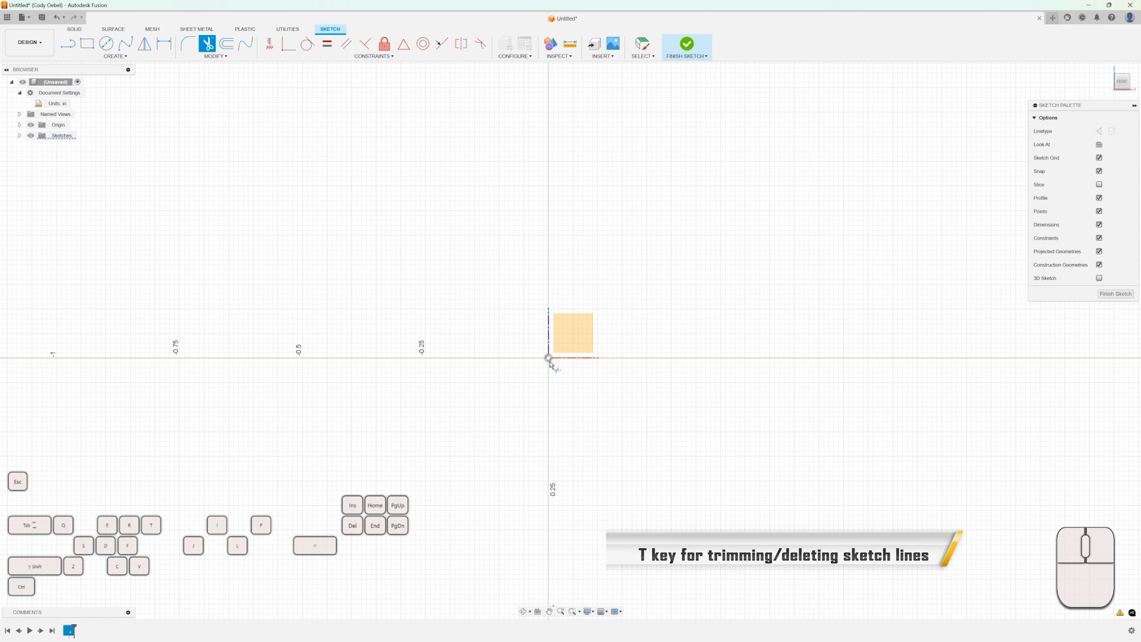
# Open the Sketch Shortcuts palette and close it again.
pyautogui.press('c')
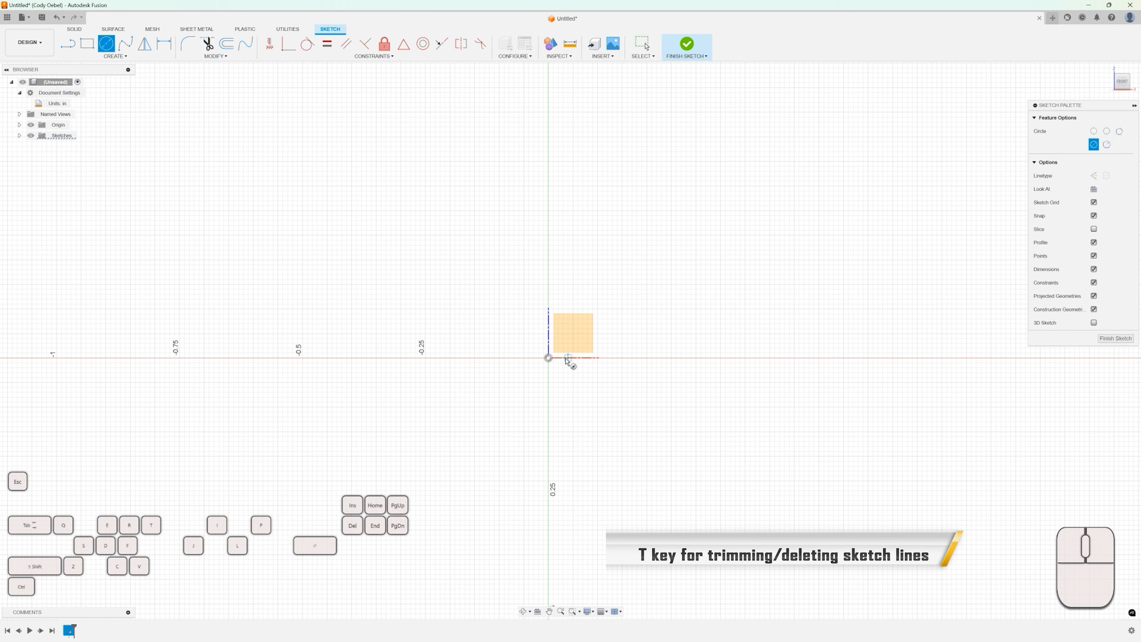
pyautogui.press('Escape')
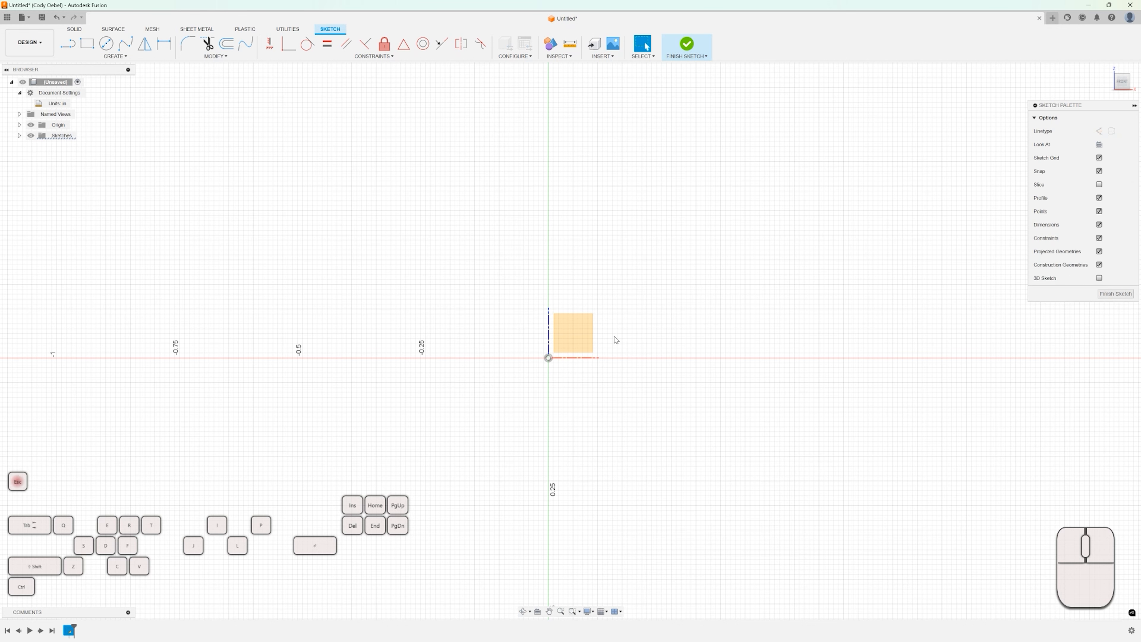
pyautogui.press('s')
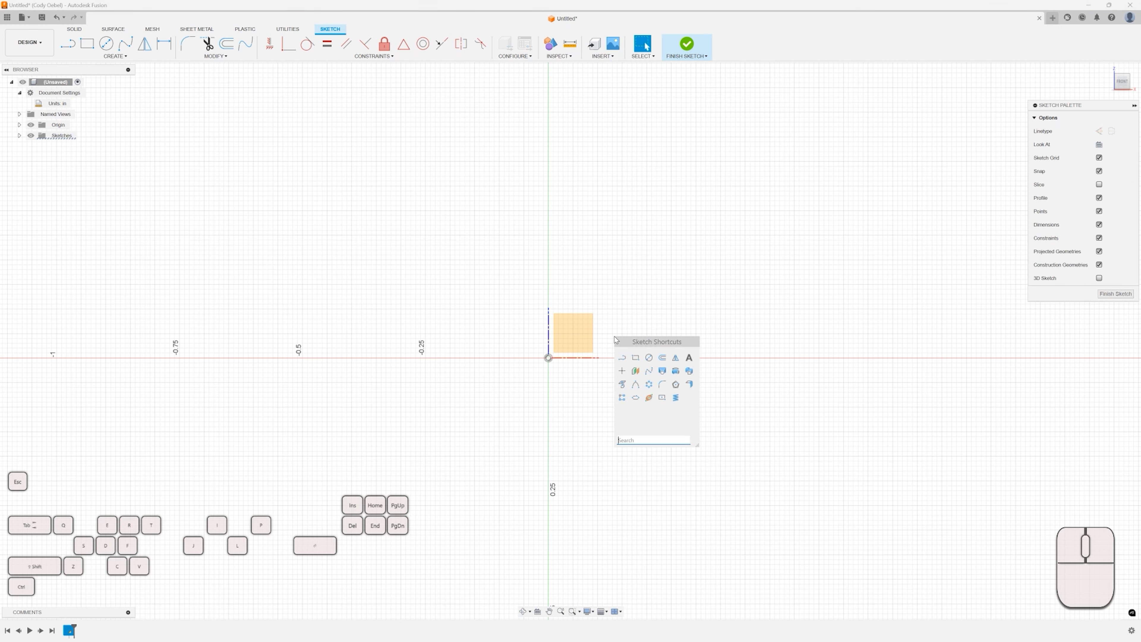
pyautogui.press('Escape')
pyautogui.write('s')
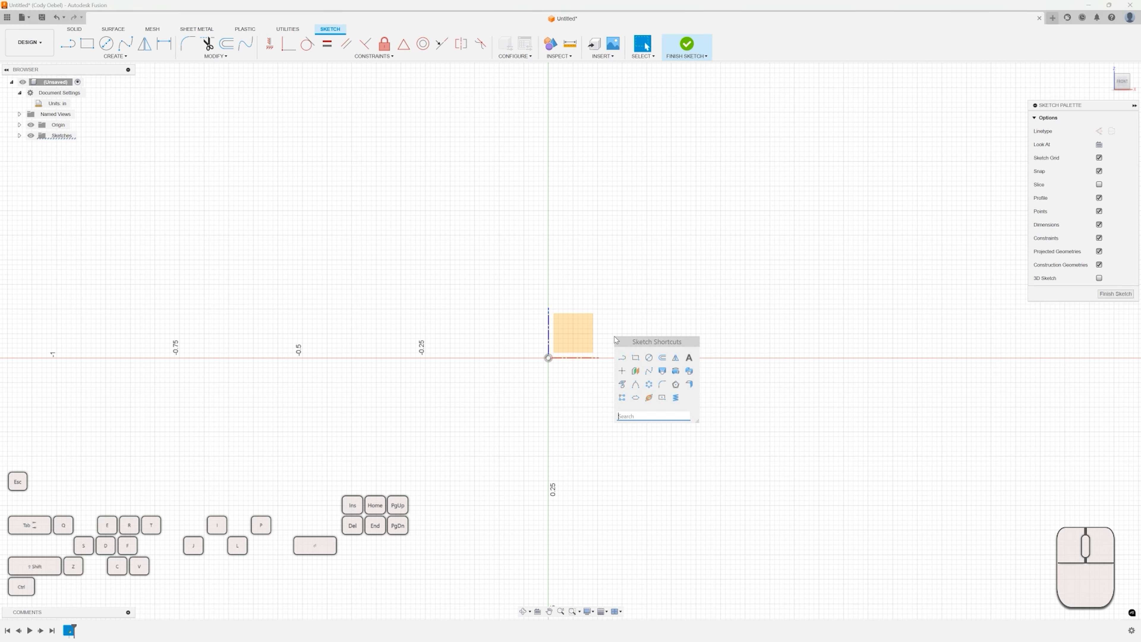
pyautogui.write('ss')
pyautogui.press('BackSpace')
pyautogui.press('BackSpace')
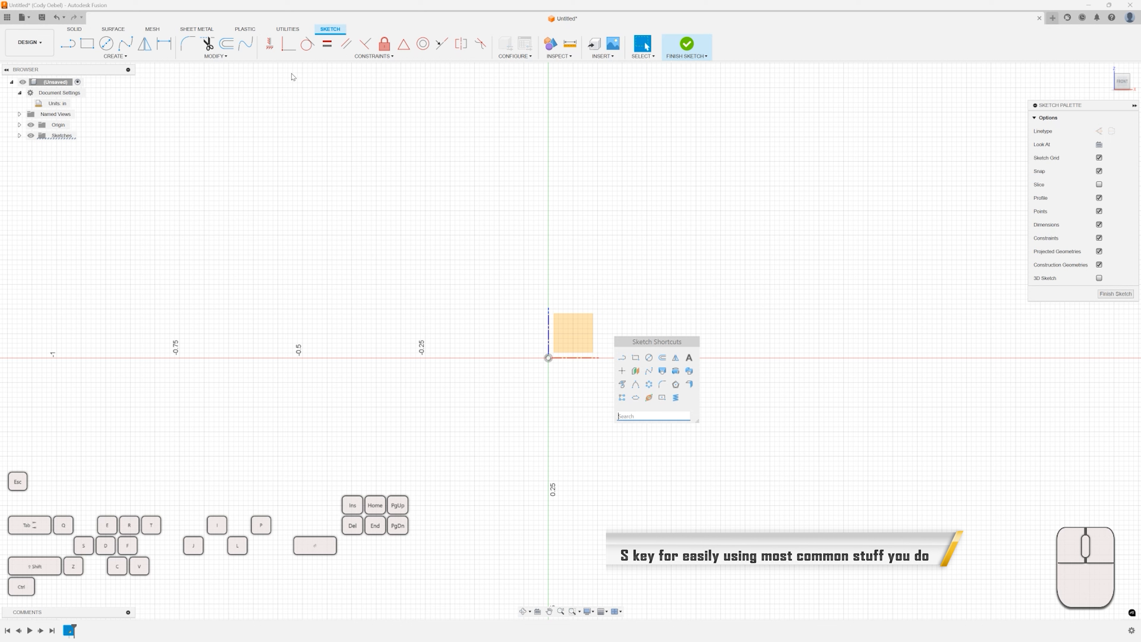
pyautogui.press('Escape')
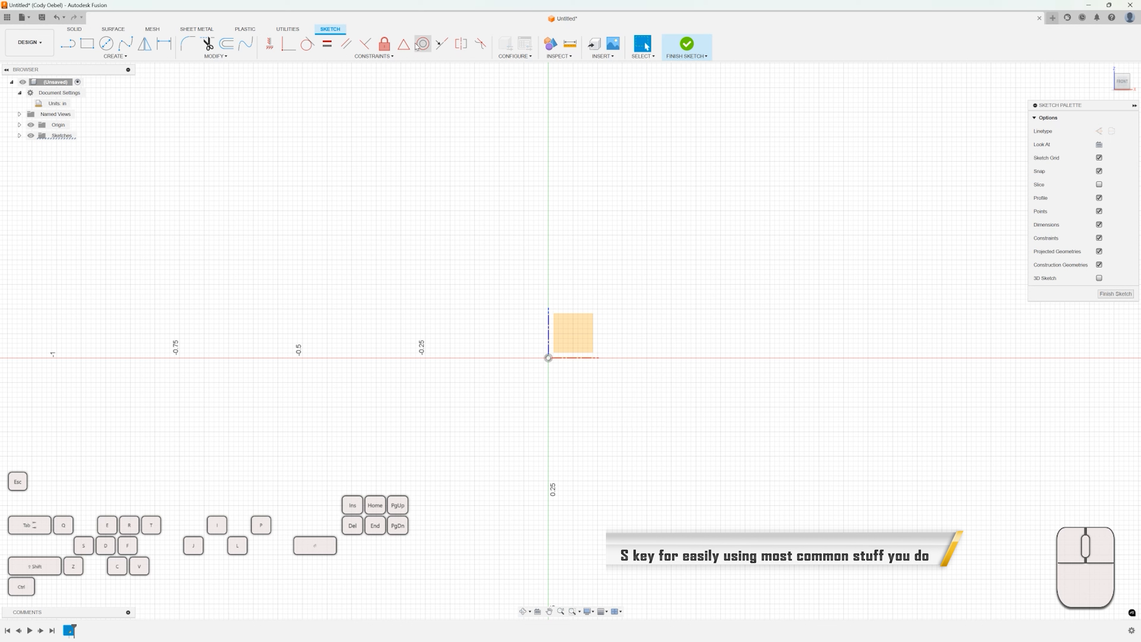
# Draw a center-diameter circle at the origin with a 0.5 in diameter.
pyautogui.click(116, 57)
pyautogui.click(245, 108)
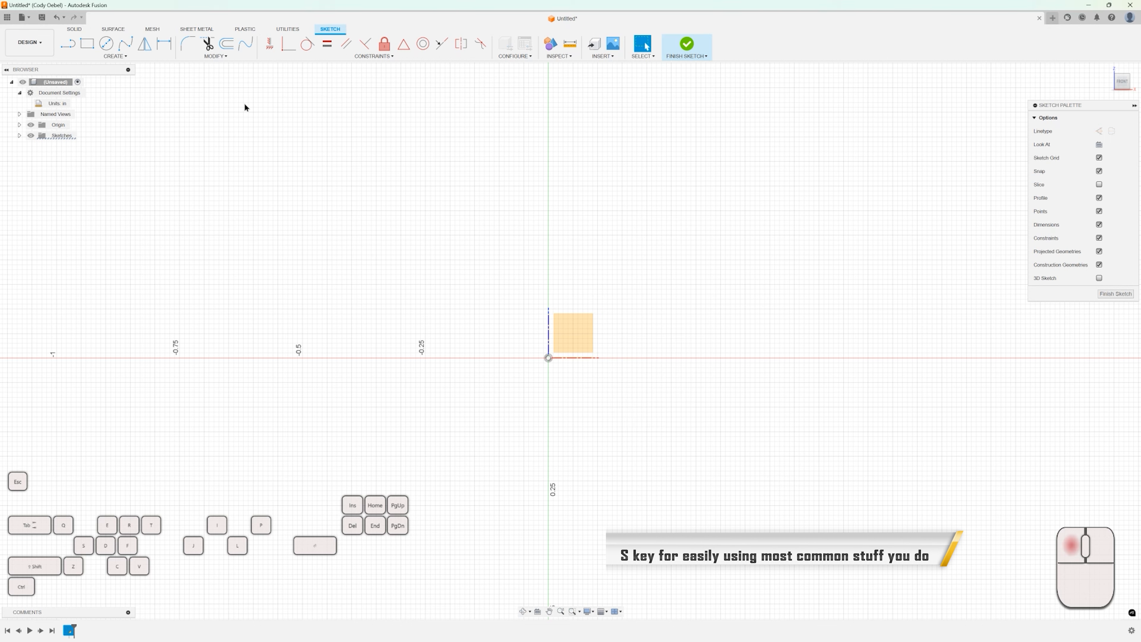
pyautogui.click(107, 44)
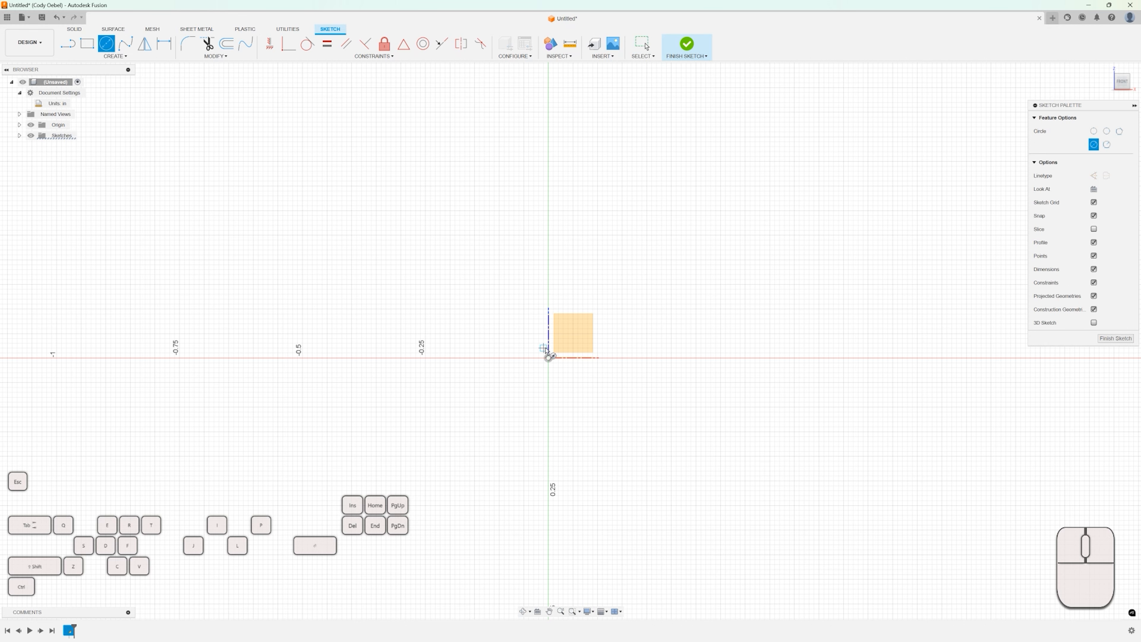
pyautogui.click(548, 358)
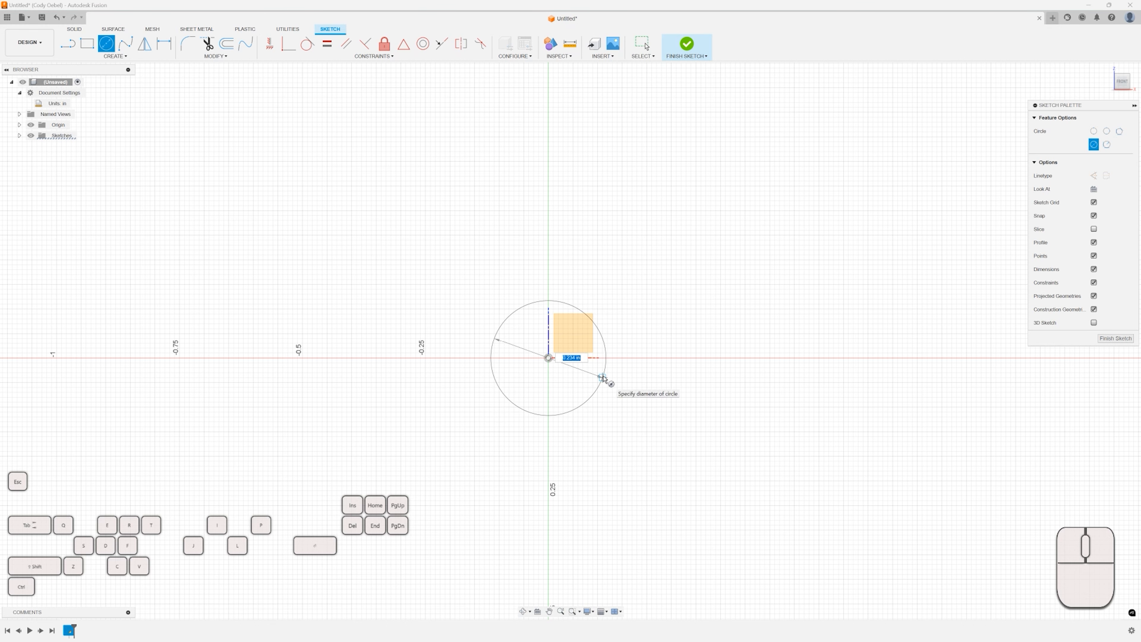
pyautogui.write('0.5')
pyautogui.press('Return')
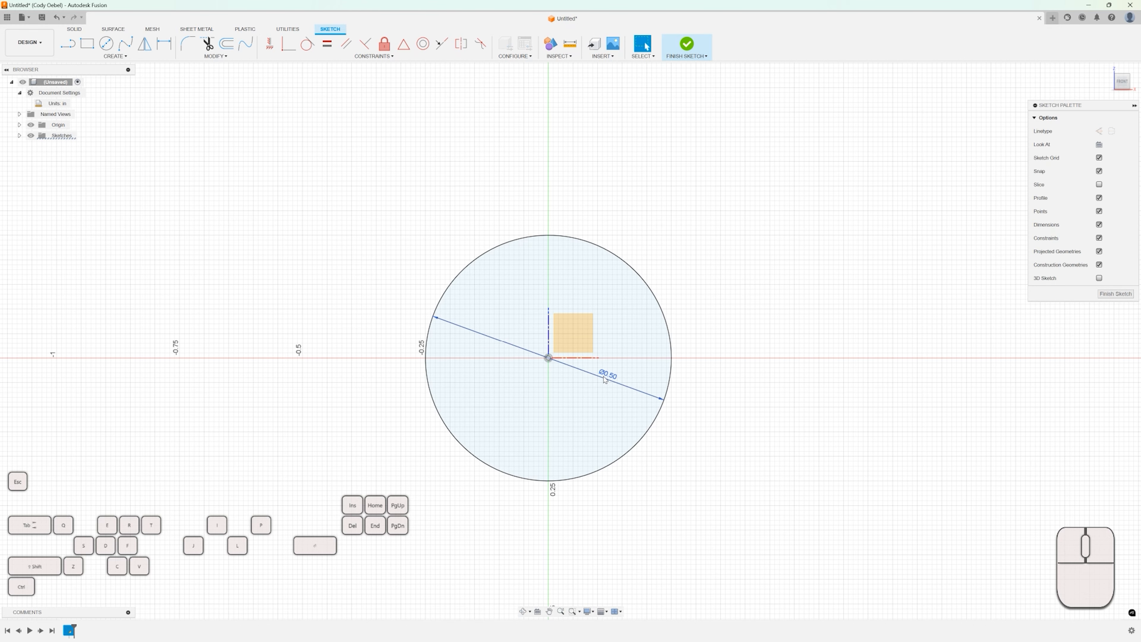
# Undo the circle and sketch it again at the origin with a 0.5 in diameter.
pyautogui.hotkey('ctrl', 'z')
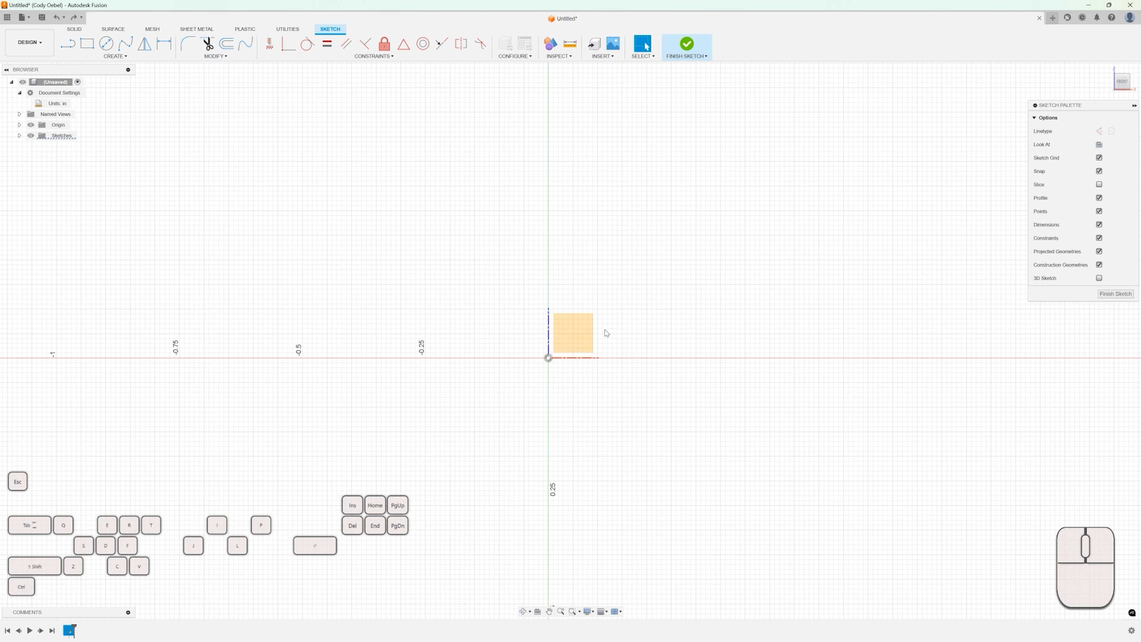
pyautogui.press('c')
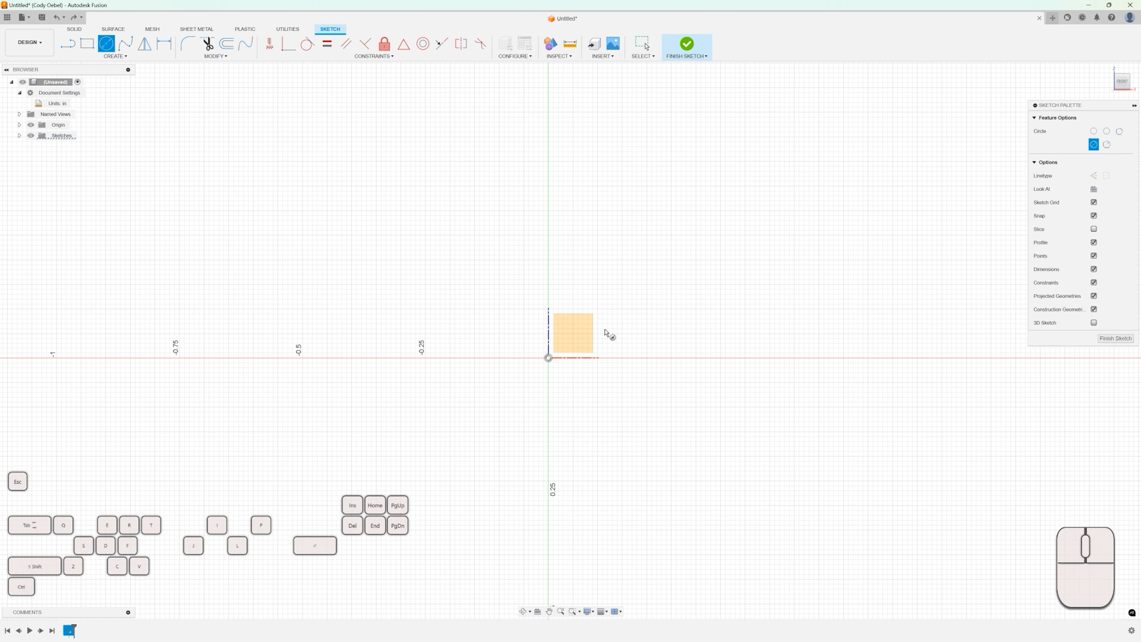
pyautogui.click(548, 357)
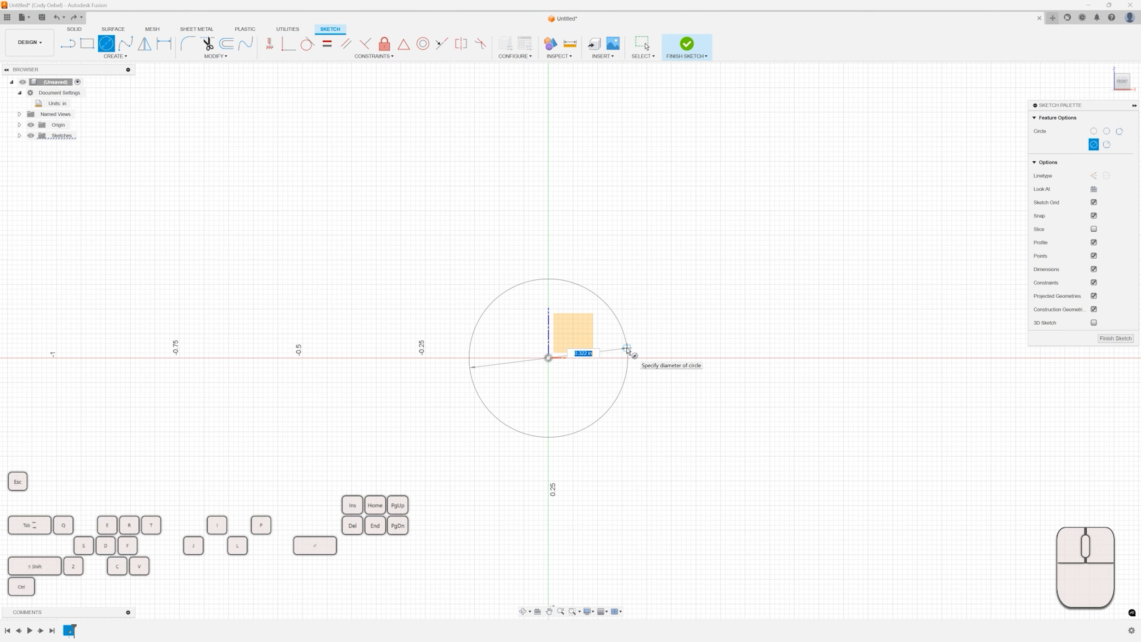
pyautogui.write('.5')
pyautogui.press('Return')
pyautogui.scroll(-4, 636, 352)
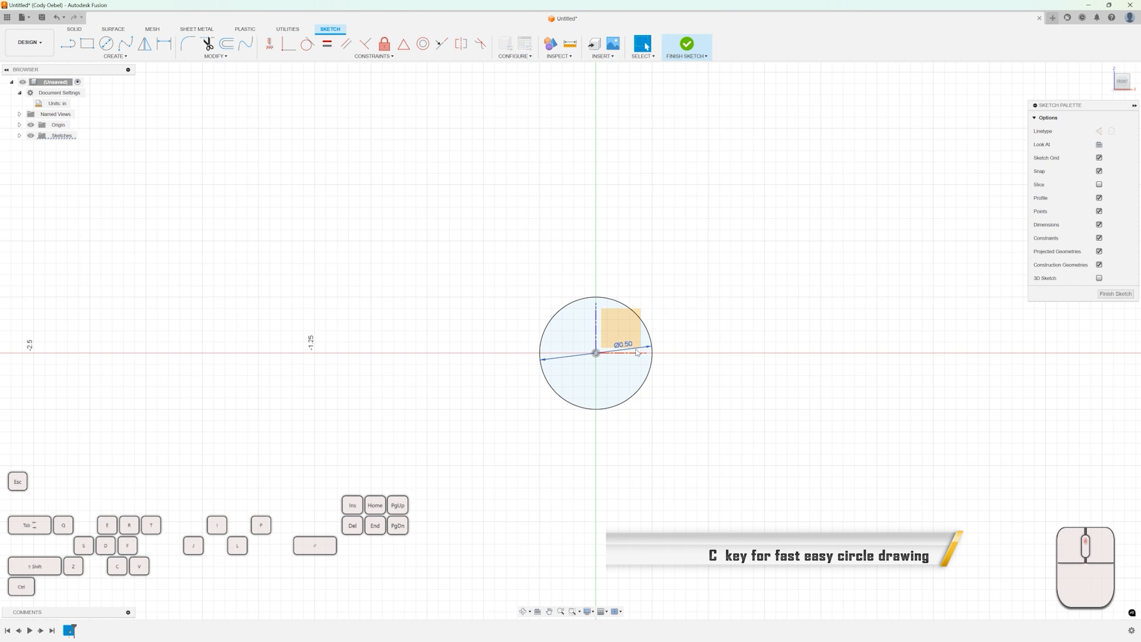
pyautogui.press('s')
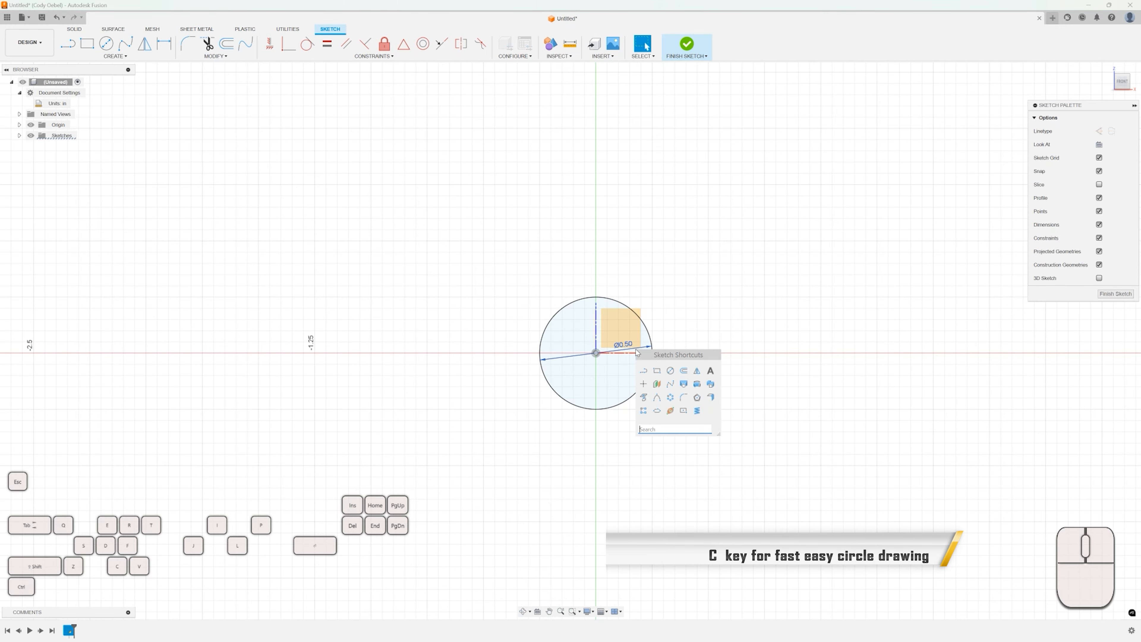
pyautogui.click(672, 333)
pyautogui.press('s')
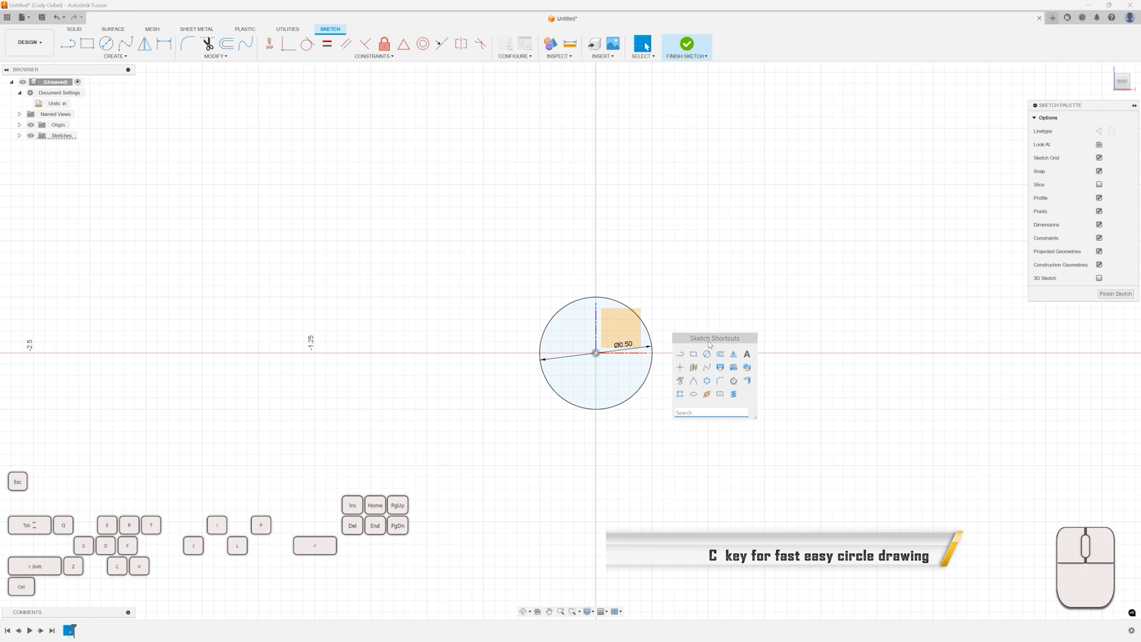
pyautogui.moveTo(677, 338)
pyautogui.mouseDown()
pyautogui.moveTo(721, 320)
pyautogui.moveTo(679, 315)
pyautogui.mouseUp()
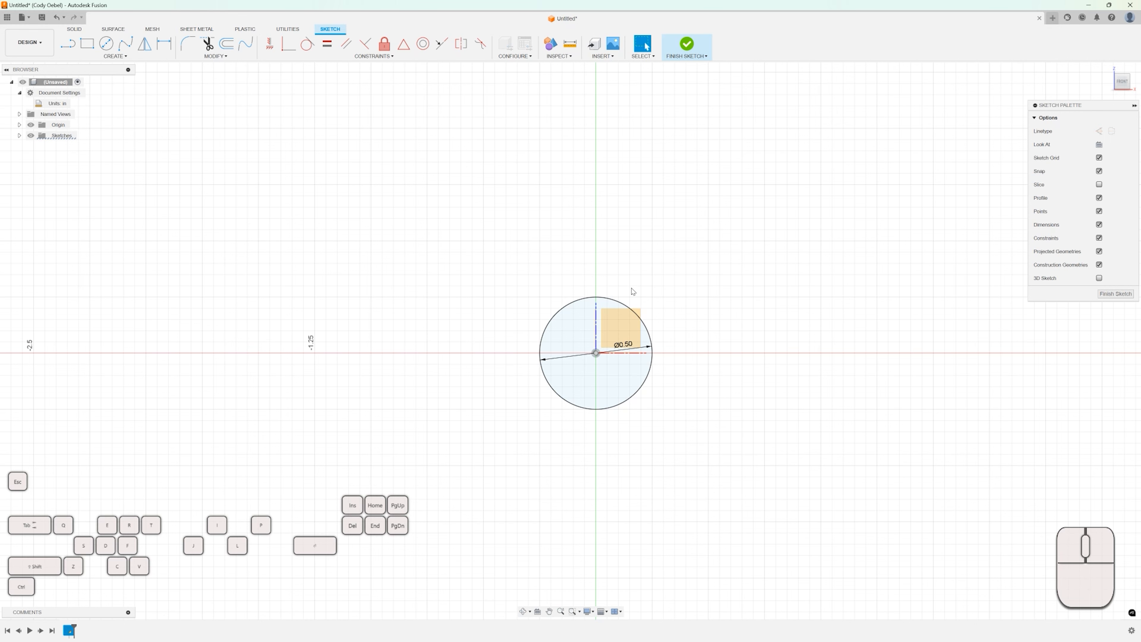
# Draw a center rectangle about 1.8 in by 0.6 in centered on the origin, found by searching the Sketch Shortcuts palette.
pyautogui.press('s')
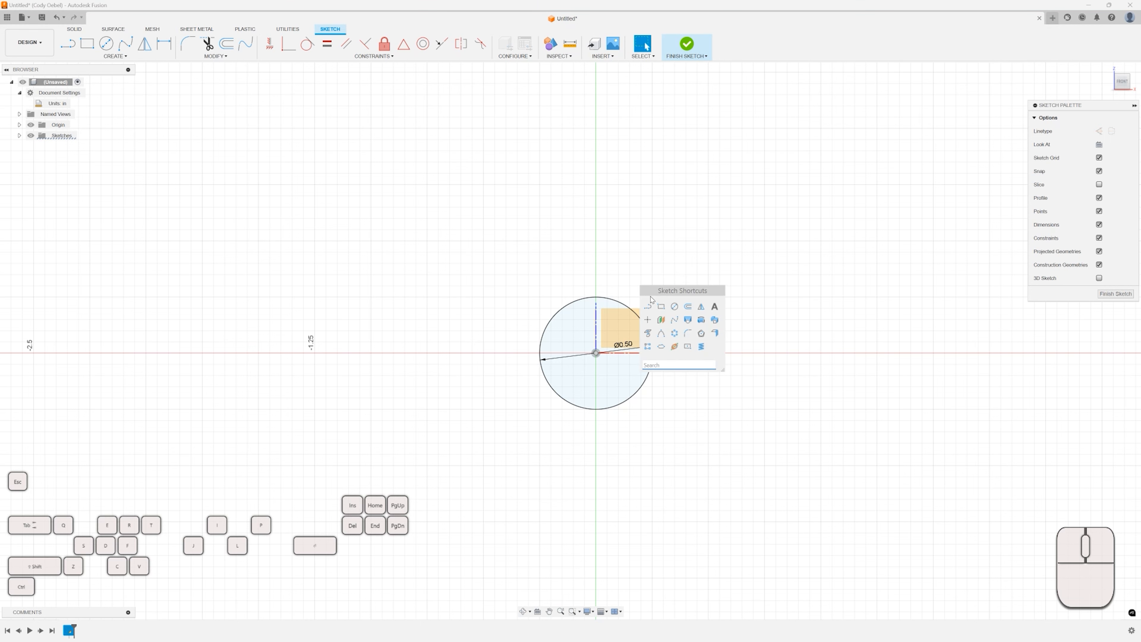
pyautogui.write('center recta')
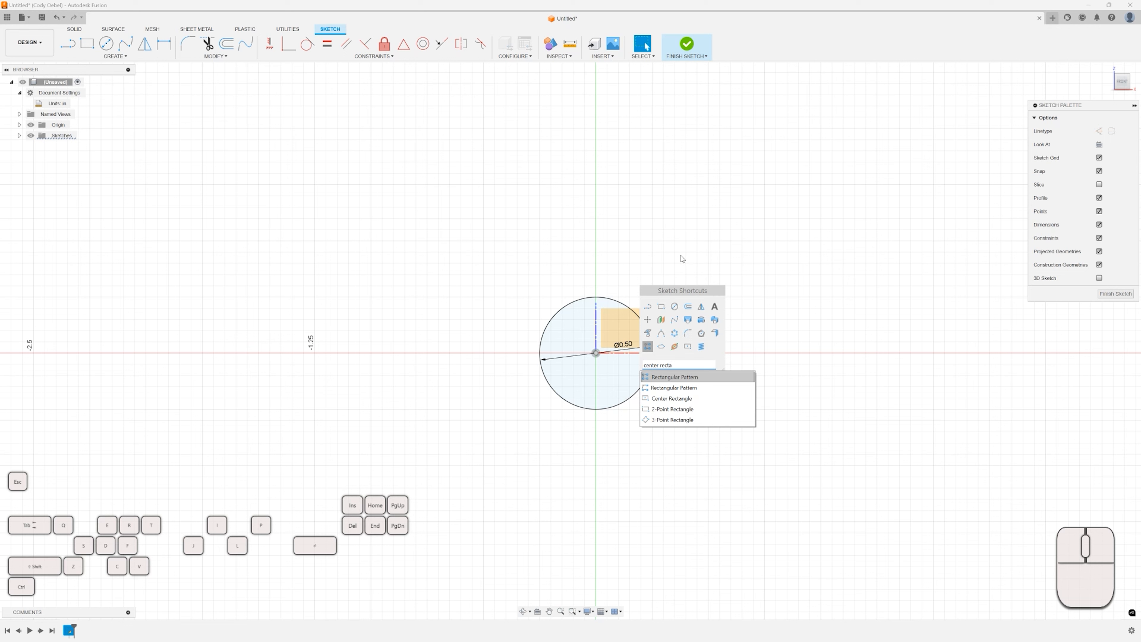
pyautogui.press('Escape')
pyautogui.press('s')
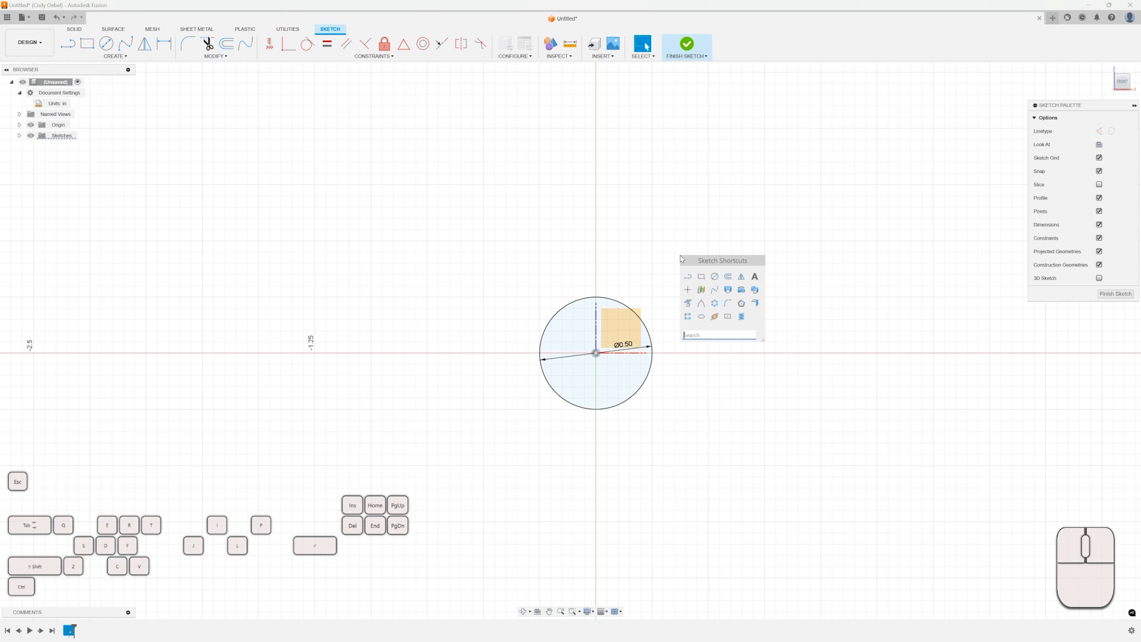
pyautogui.click(729, 318)
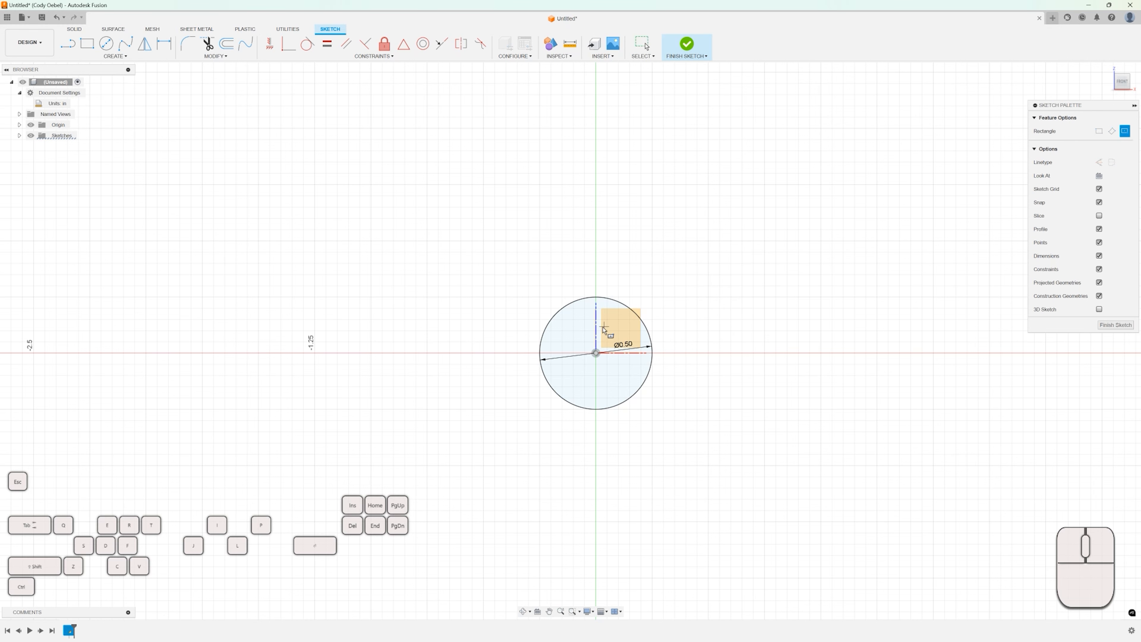
pyautogui.click(596, 354)
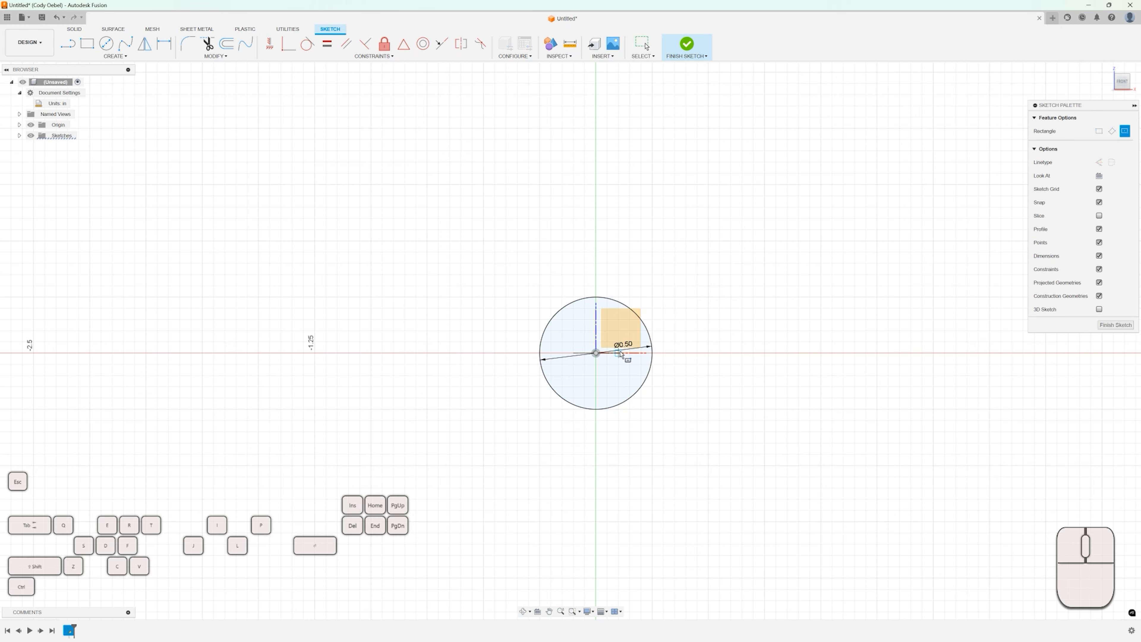
pyautogui.click(798, 423)
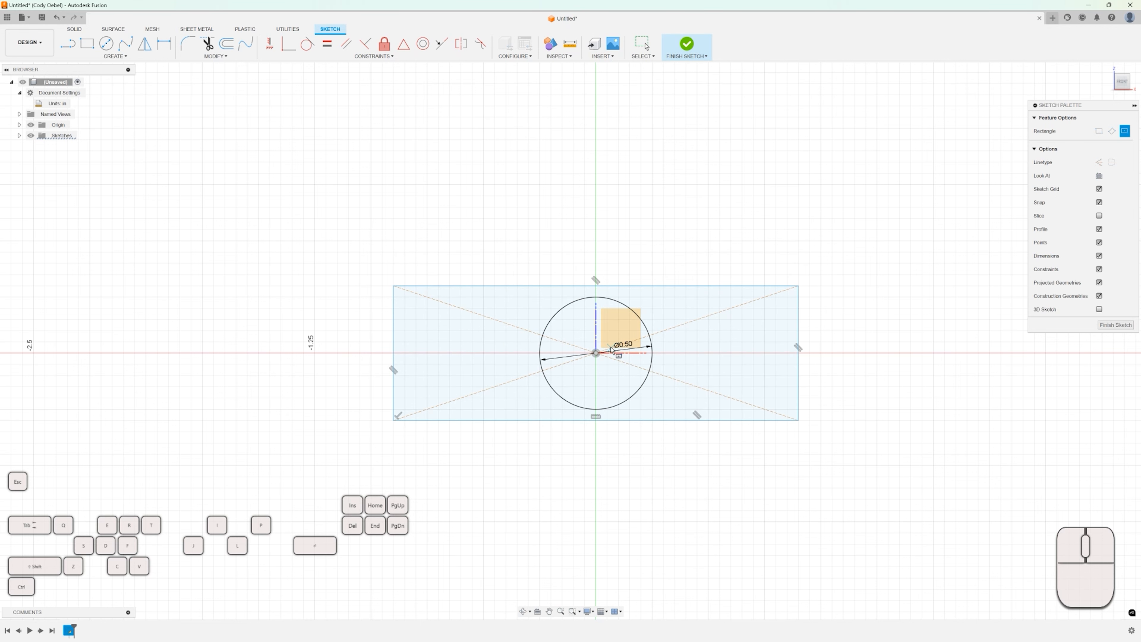
pyautogui.press('Escape')
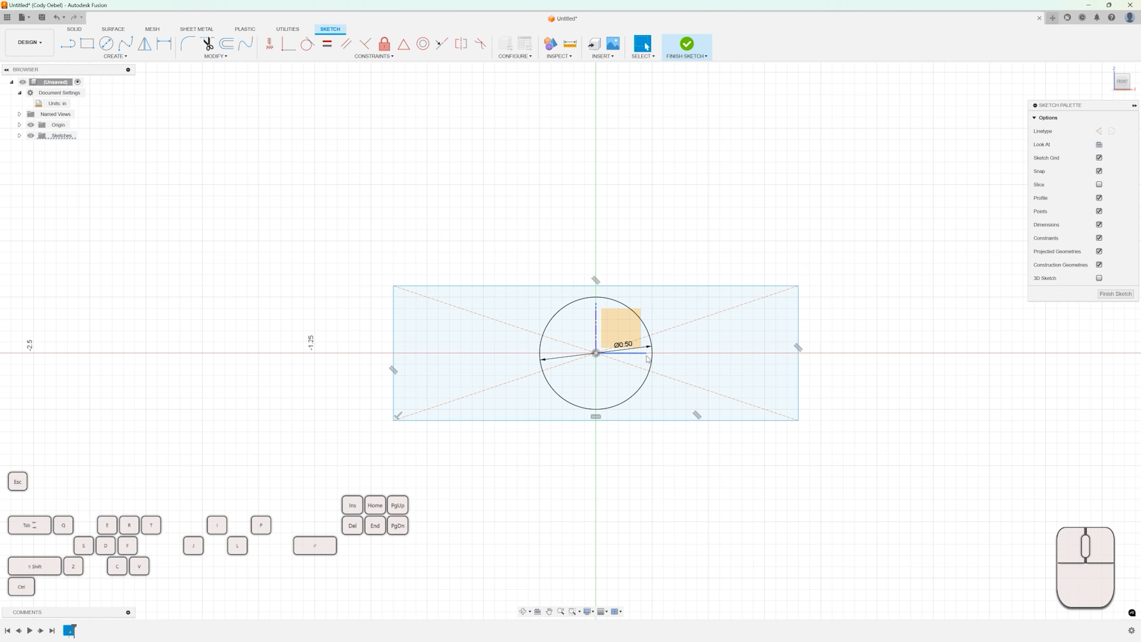
# Set the circle's diameter to 0.125 in.
pyautogui.click(630, 348)
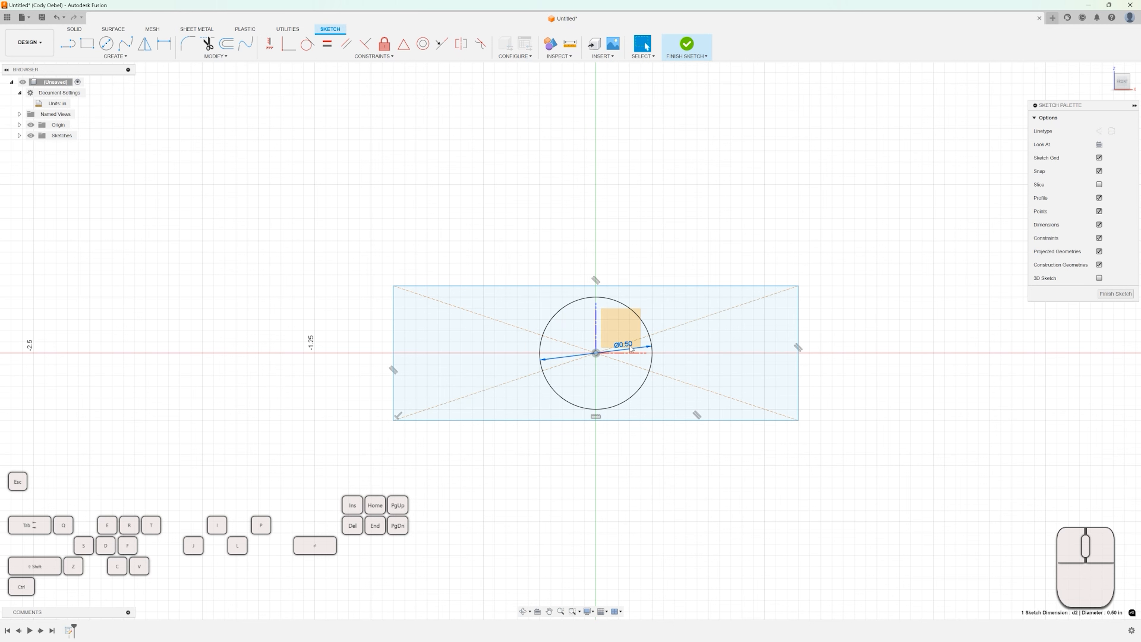
pyautogui.scroll(4, 631, 349)
pyautogui.doubleClick(625, 351)
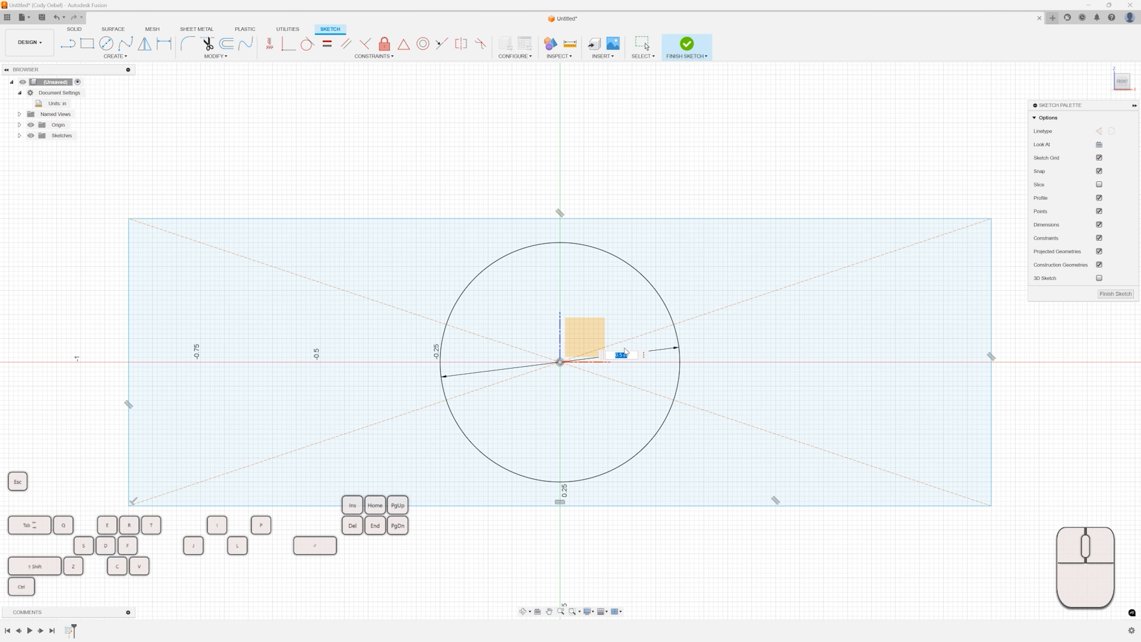
pyautogui.write('0.125')
pyautogui.press('Return')
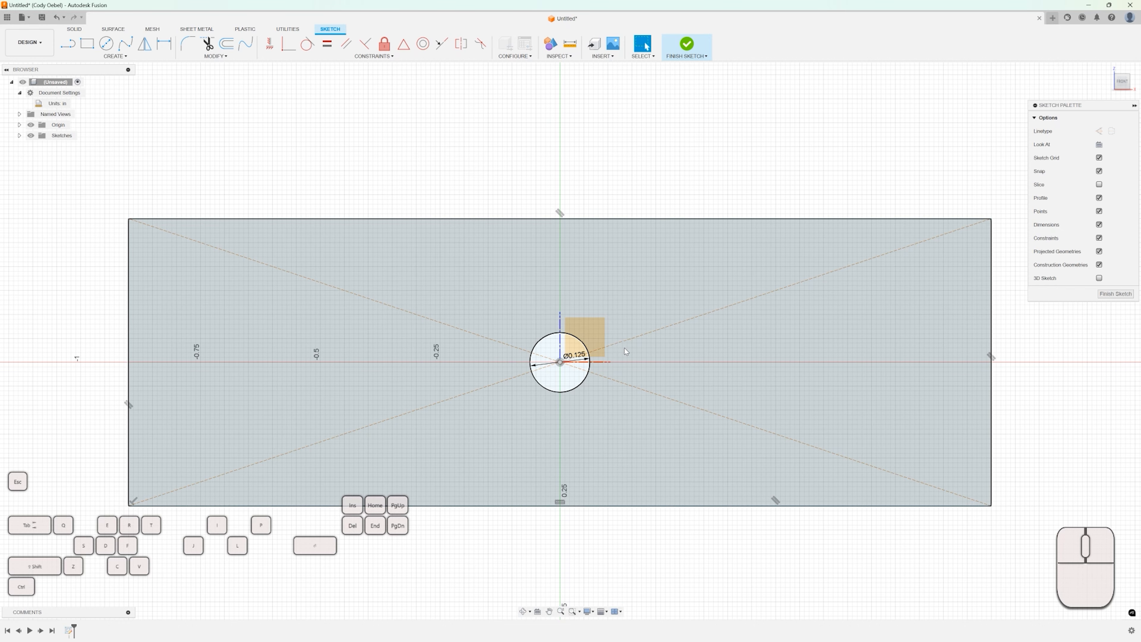
# Extrude the profile between the rectangle and the circle 0.5 in as a new body.
pyautogui.scroll(-5, 624, 348)
pyautogui.press('e')
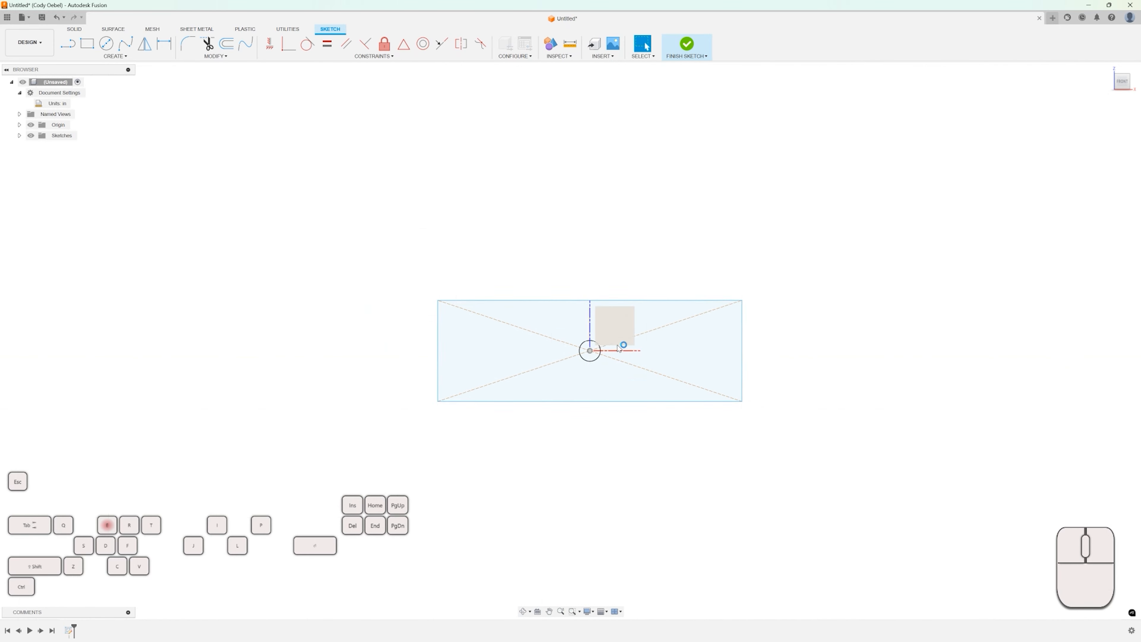
pyautogui.scroll(-4, 504, 331)
pyautogui.click(504, 328)
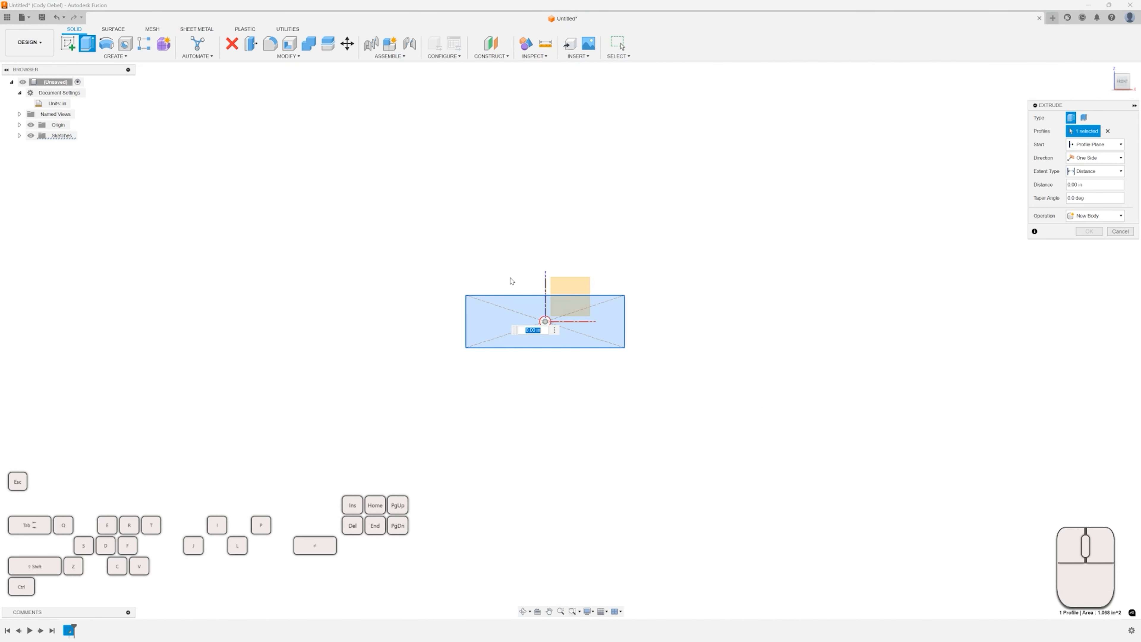
pyautogui.scroll(4, 511, 313)
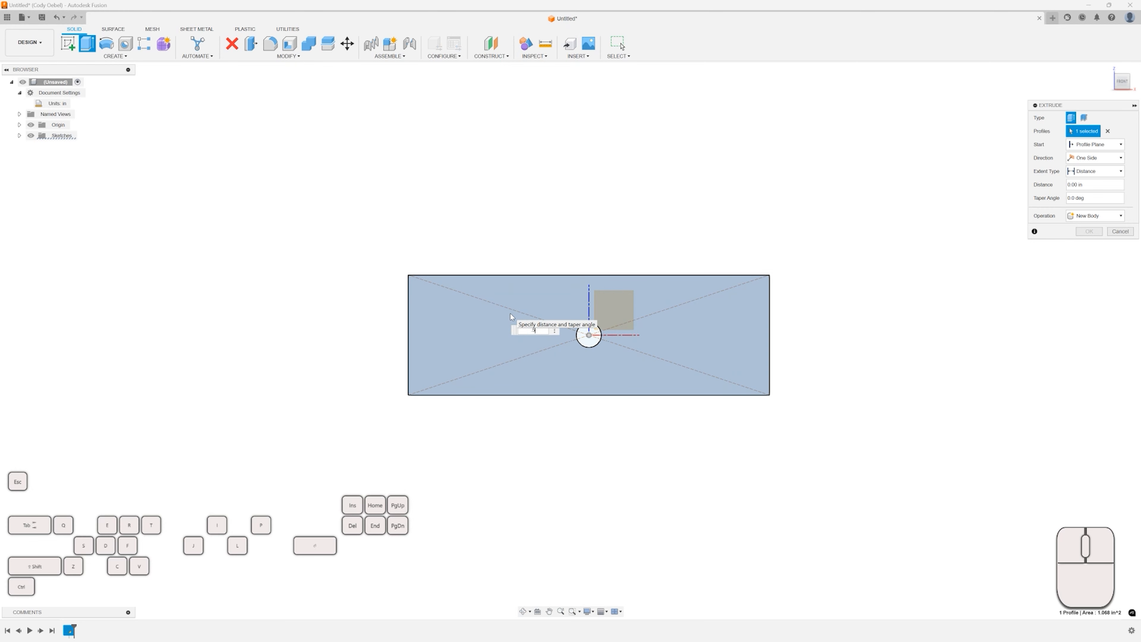
pyautogui.write('.5')
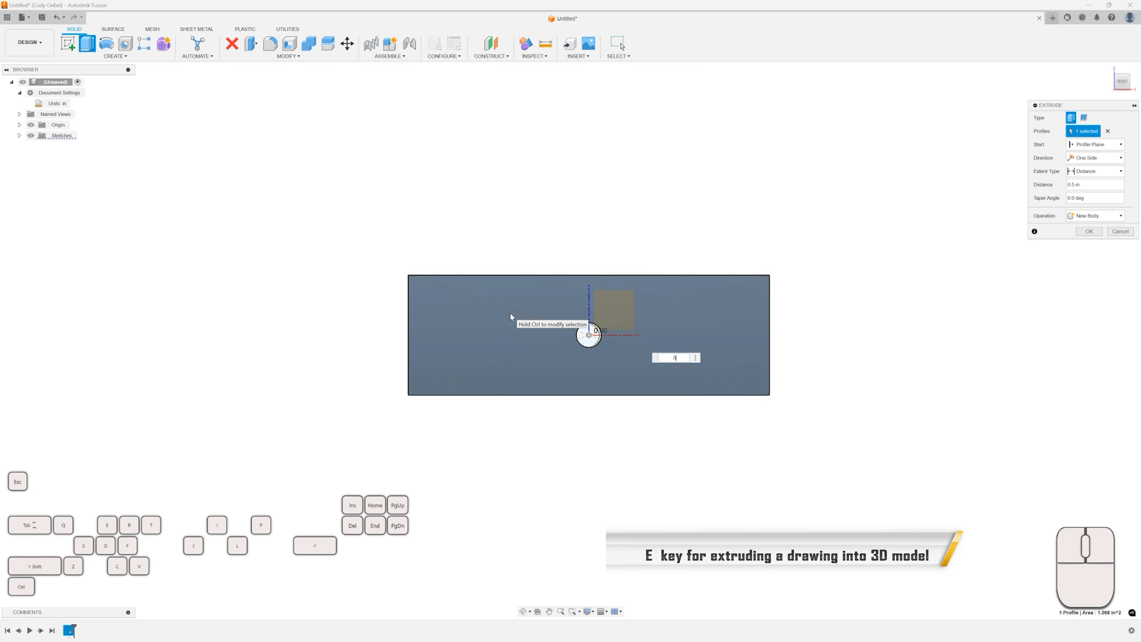
pyautogui.press('Return')
pyautogui.moveTo(483, 255)
pyautogui.keyDown('shift'); pyautogui.mouseDown(button='middle')
pyautogui.moveTo(517, 269)
pyautogui.moveTo(476, 252)
pyautogui.moveTo(517, 252)
pyautogui.moveTo(528, 266)
pyautogui.moveTo(477, 252)
pyautogui.mouseUp(button='middle'); pyautogui.keyUp('shift')
pyautogui.click(725, 256)
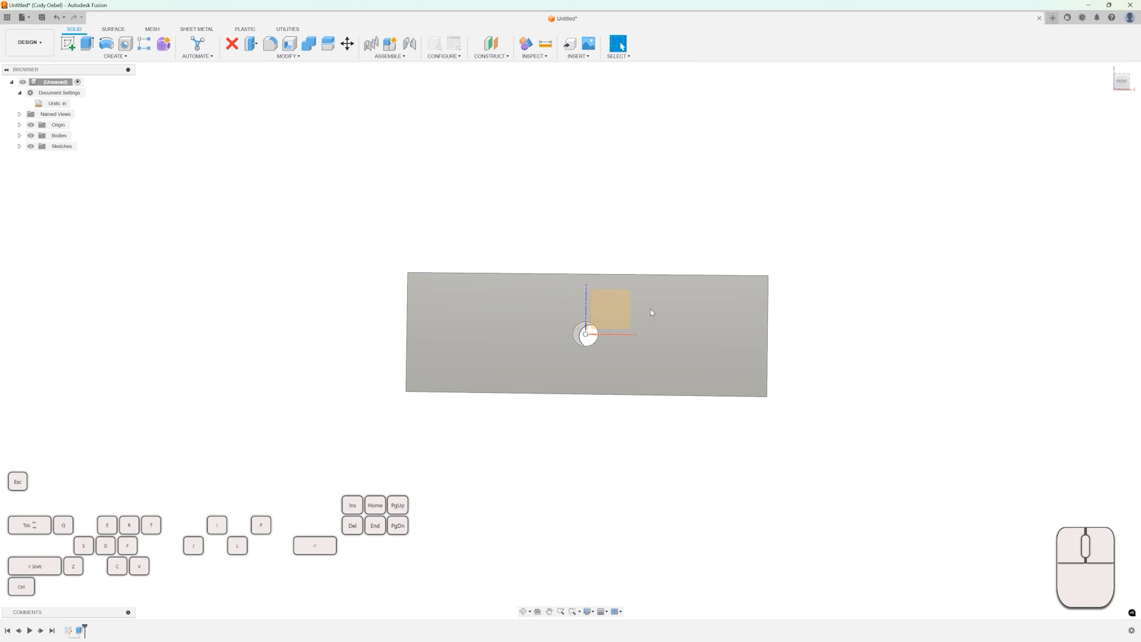
pyautogui.keyDown('shift'); pyautogui.moveTo(512, 262); pyautogui.dragTo(544, 322, button='middle'); pyautogui.keyUp('shift')
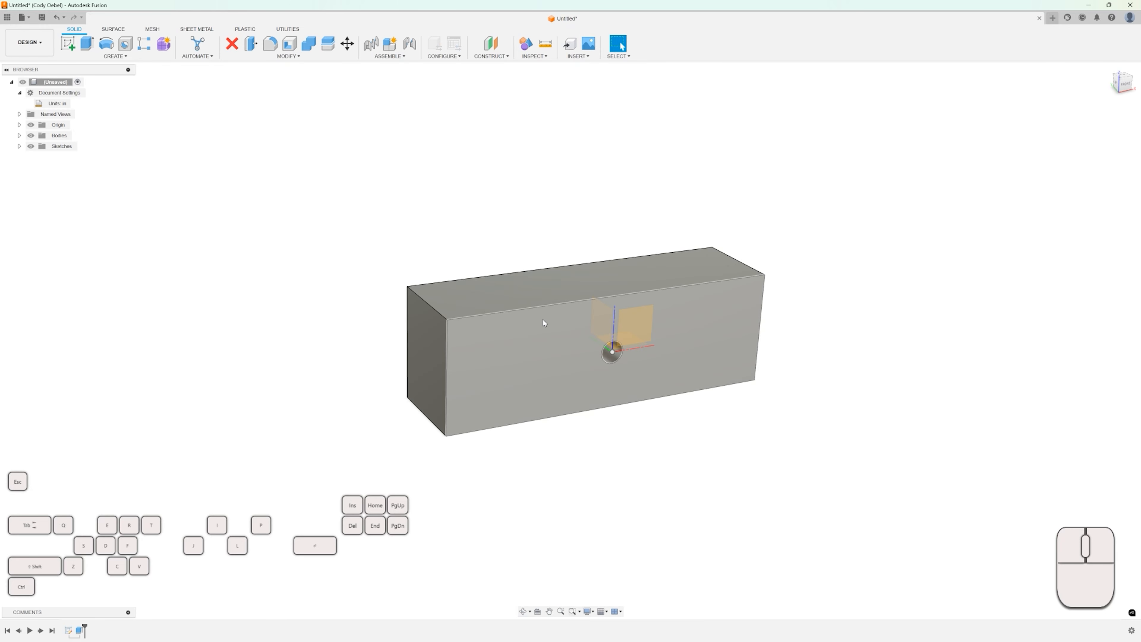
# Undo the extrusion and the circle's diameter change.
pyautogui.press('ctrl')
pyautogui.press('ctrl')
pyautogui.hotkey('ctrl', 'z')
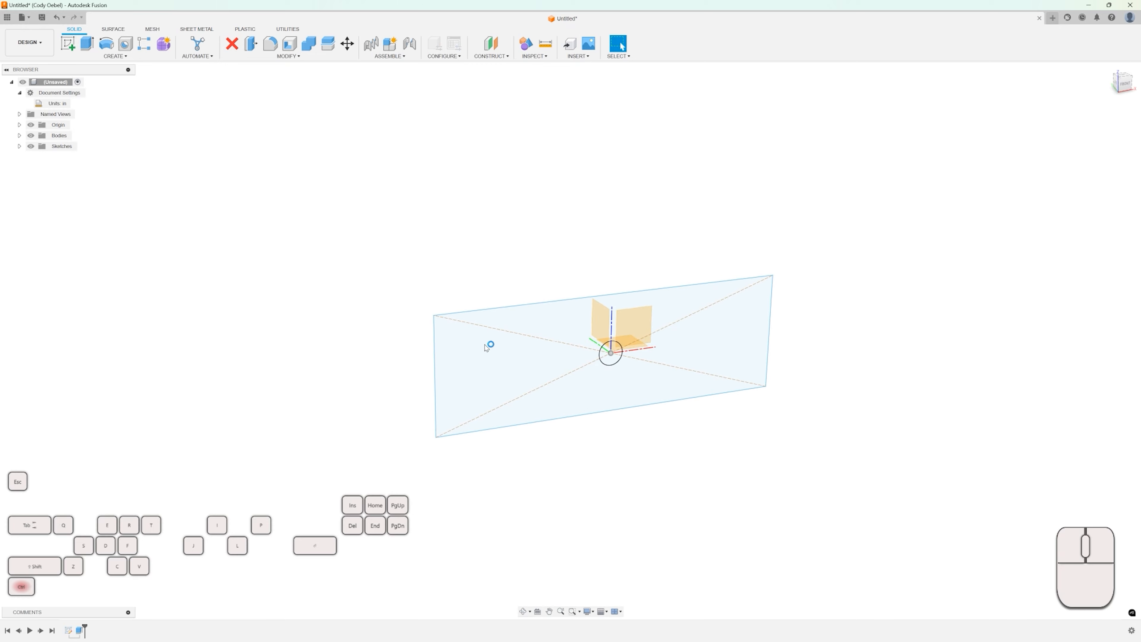
pyautogui.hotkey('ctrl', 'z')
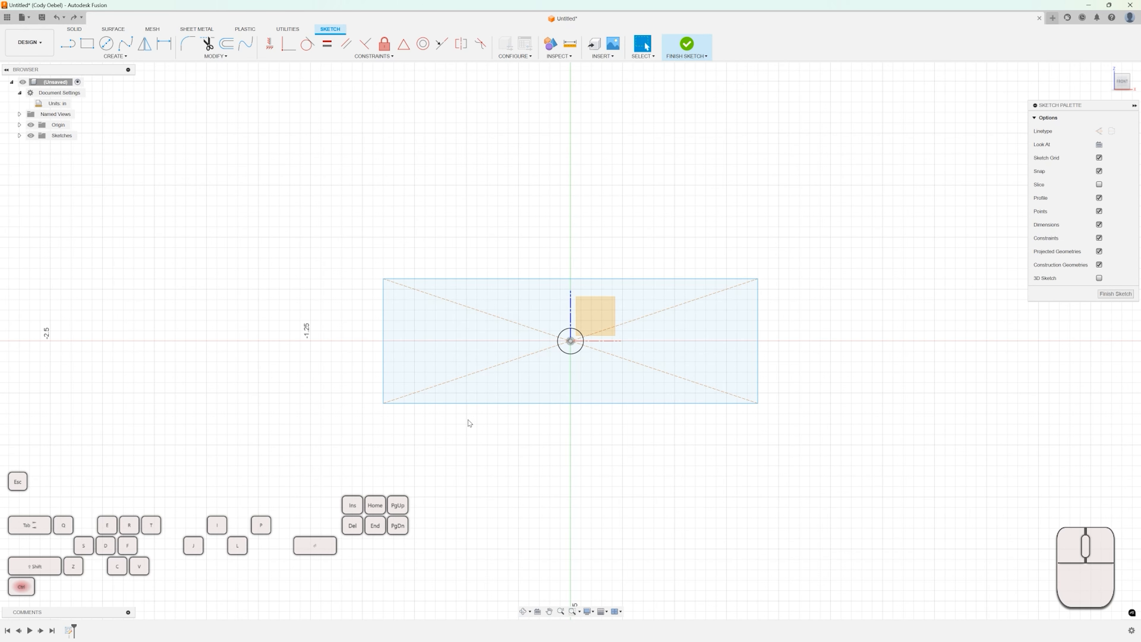
pyautogui.hotkey('ctrl', 'z')
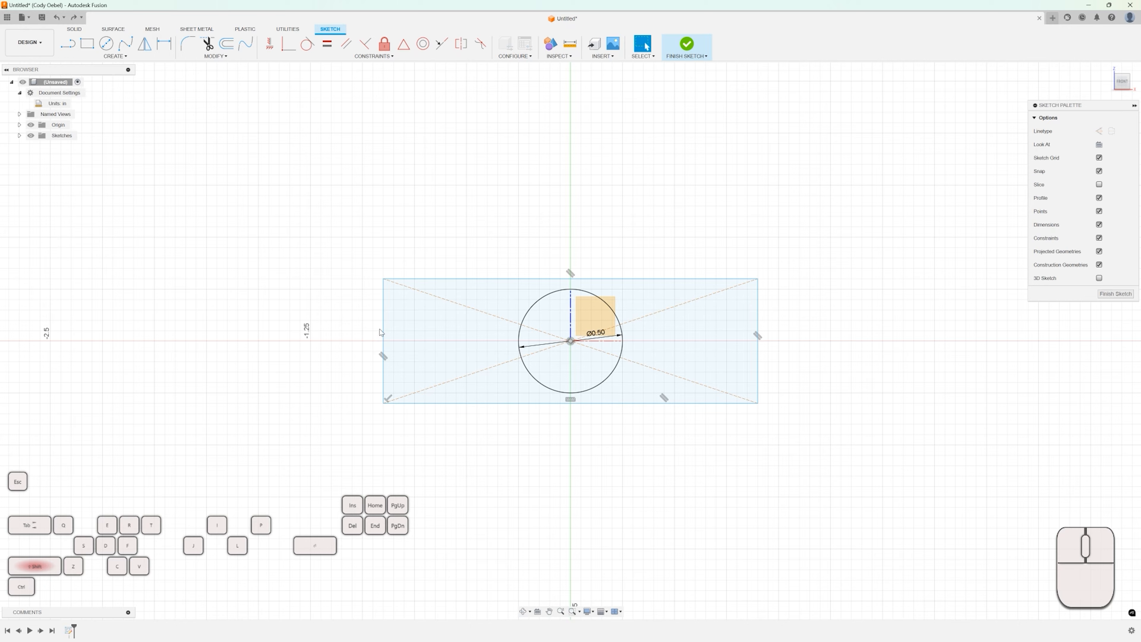
# Change the circle's diameter to 0.125 in again.
pyautogui.keyDown('shift'); pyautogui.moveTo(381, 332); pyautogui.dragTo(403, 331, button='middle'); pyautogui.keyUp('shift')
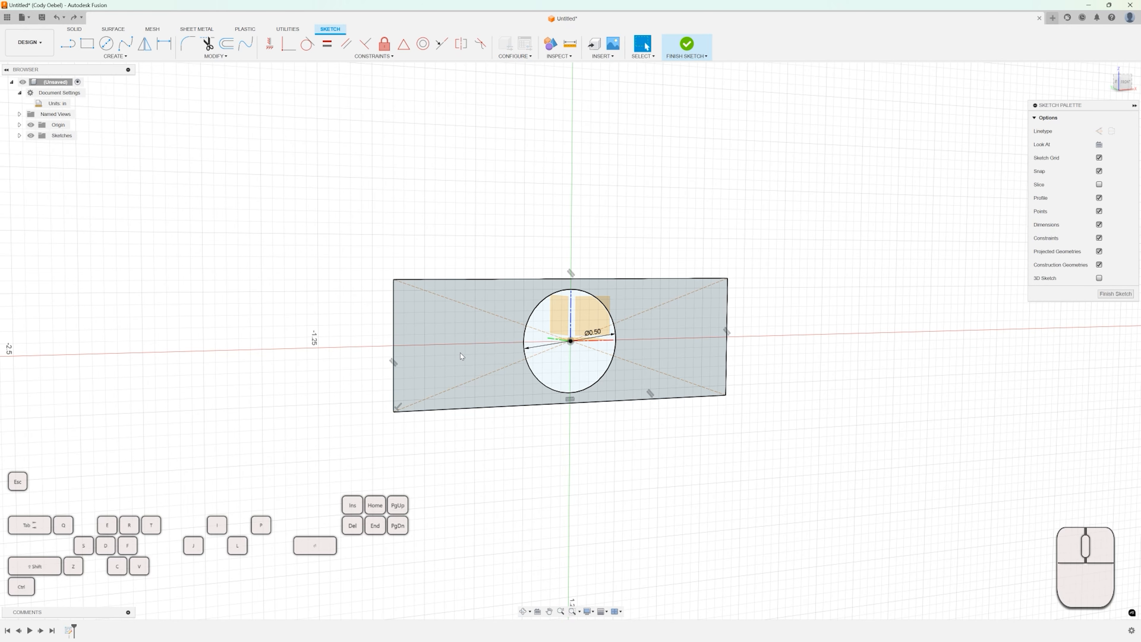
pyautogui.click(488, 363)
pyautogui.scroll(6, 579, 342)
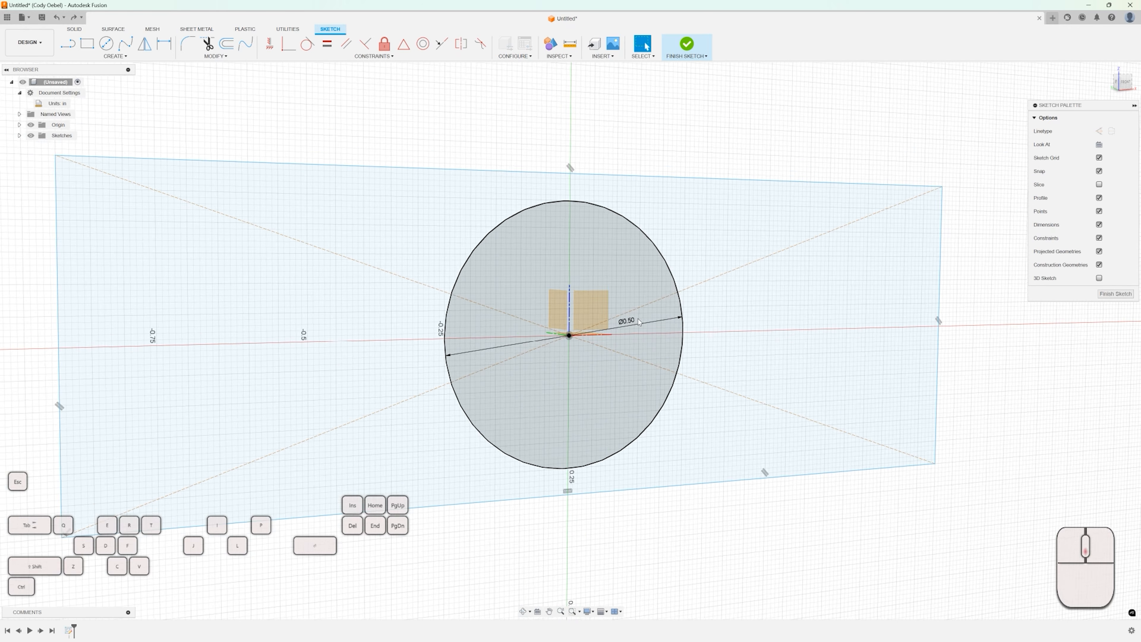
pyautogui.doubleClick(624, 324)
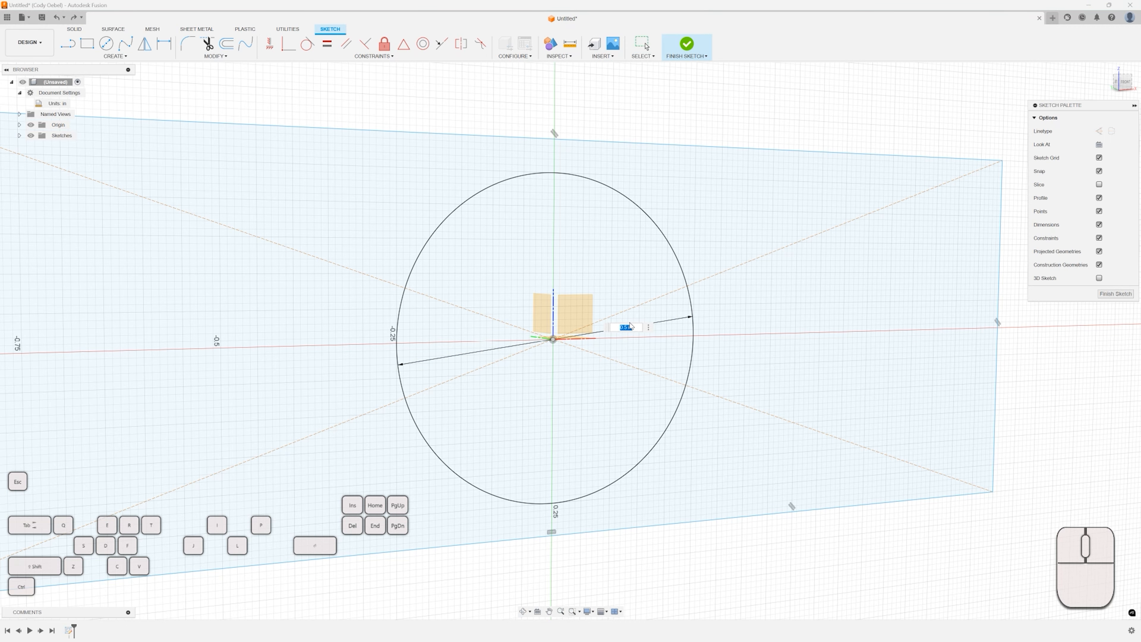
pyautogui.press('BackSpace')
pyautogui.press('Return')
# Extrude the rectangle profile around the circle about 0.2 in in the reverse direction with the Join operation.
pyautogui.scroll(-5, 552, 315)
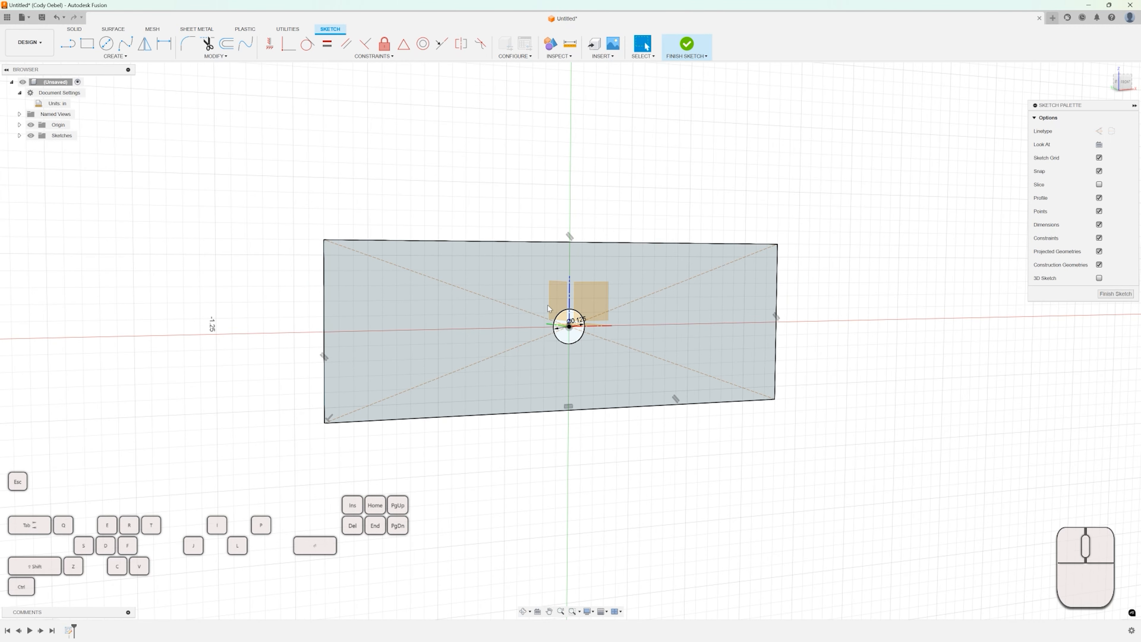
pyautogui.press('e')
pyautogui.click(661, 271)
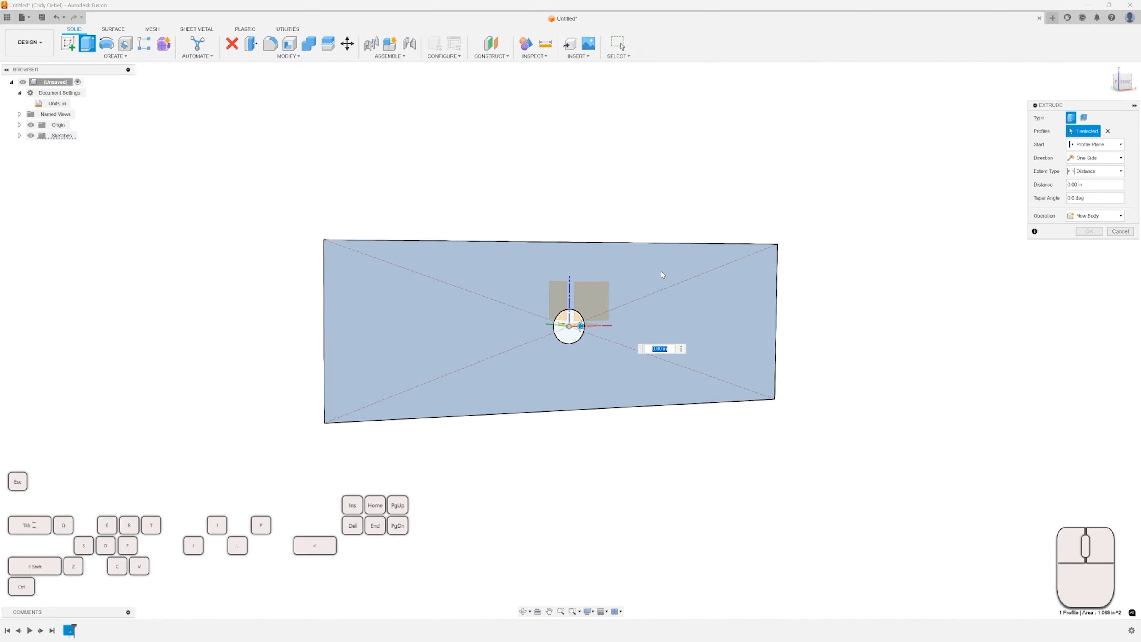
pyautogui.moveTo(656, 276)
pyautogui.keyDown('shift'); pyautogui.mouseDown(button='middle')
pyautogui.moveTo(723, 249)
pyautogui.moveTo(884, 229)
pyautogui.mouseUp(button='middle'); pyautogui.keyUp('shift')
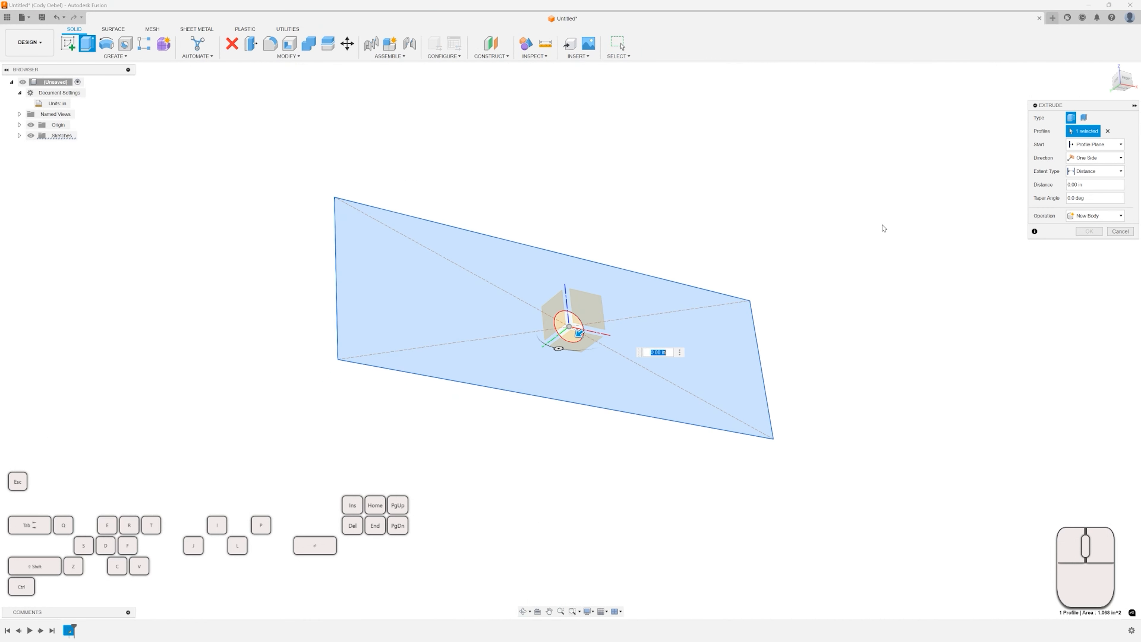
pyautogui.click(1102, 216)
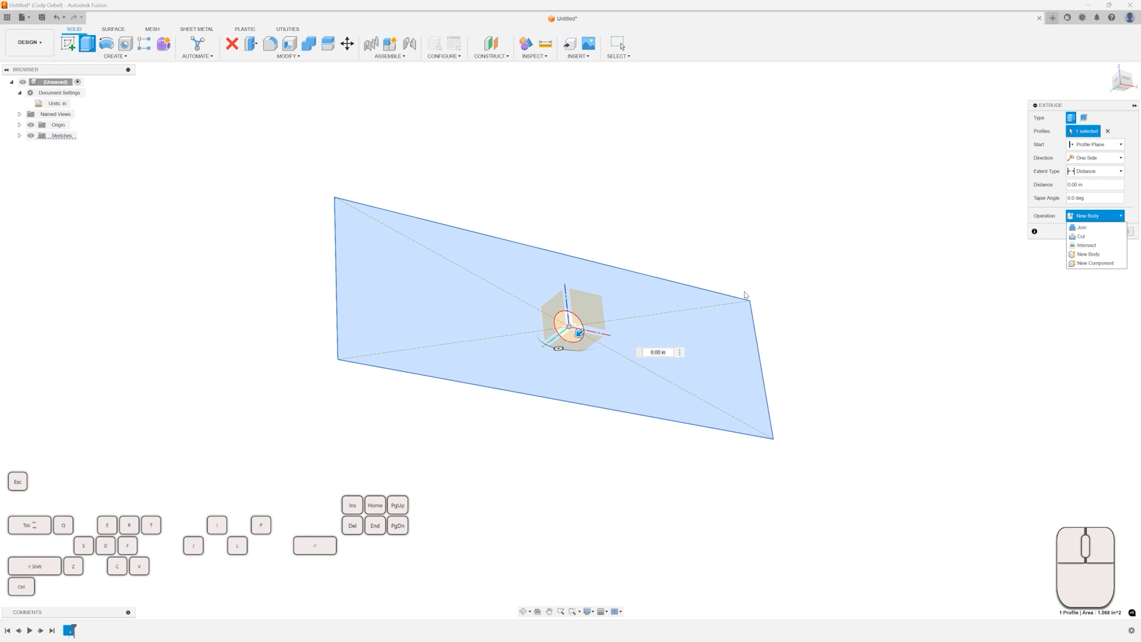
pyautogui.click(1076, 228)
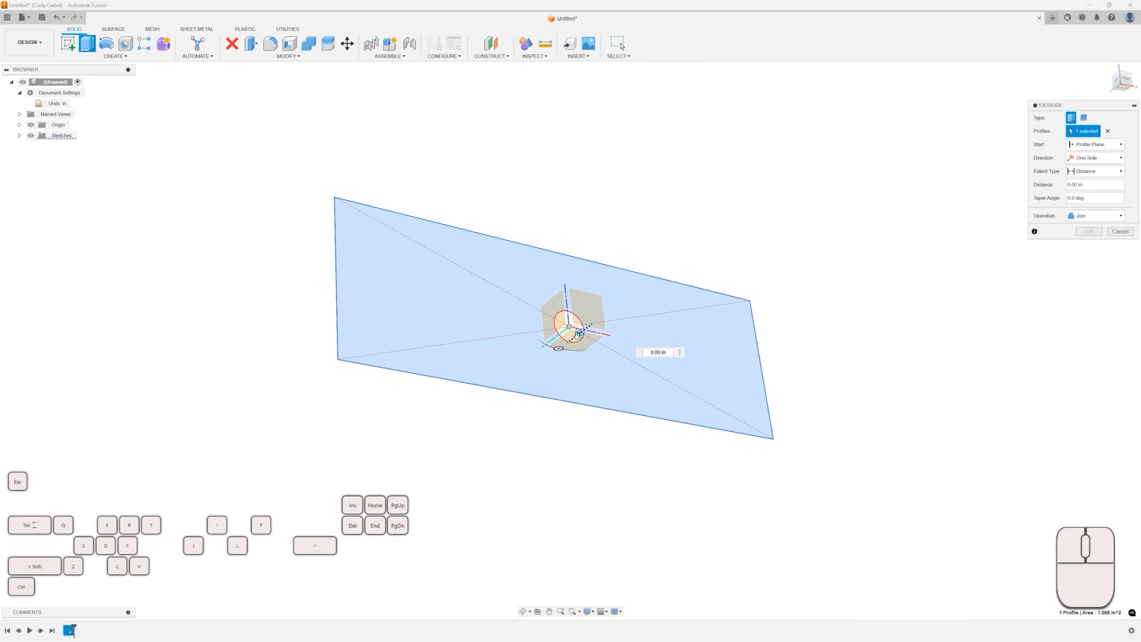
pyautogui.moveTo(580, 333); pyautogui.dragTo(620, 304)
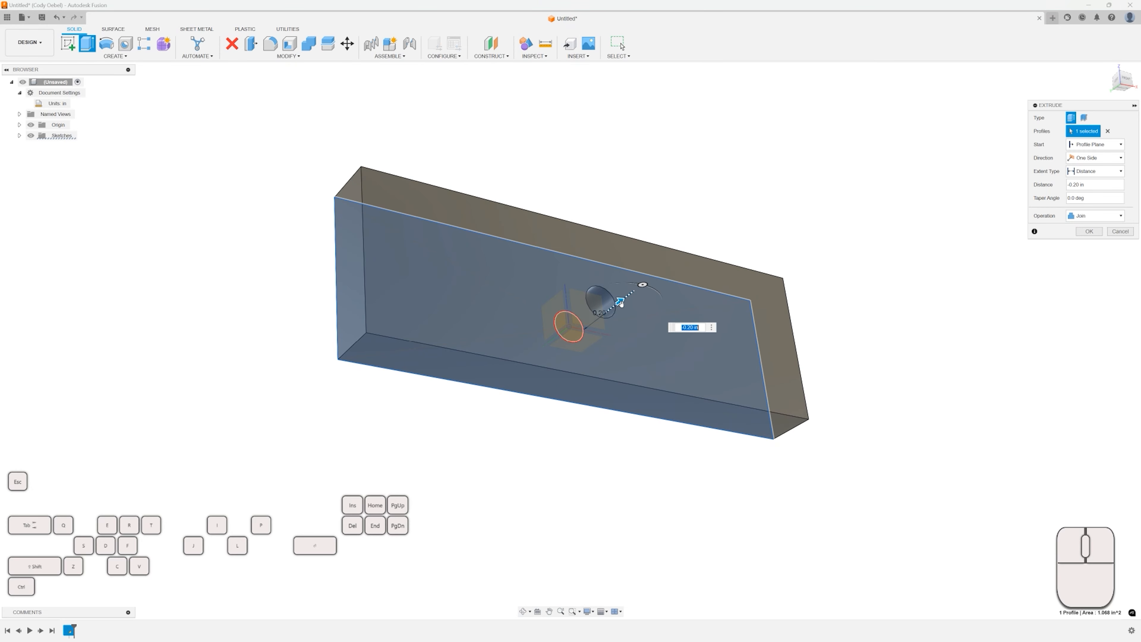
pyautogui.press('Return')
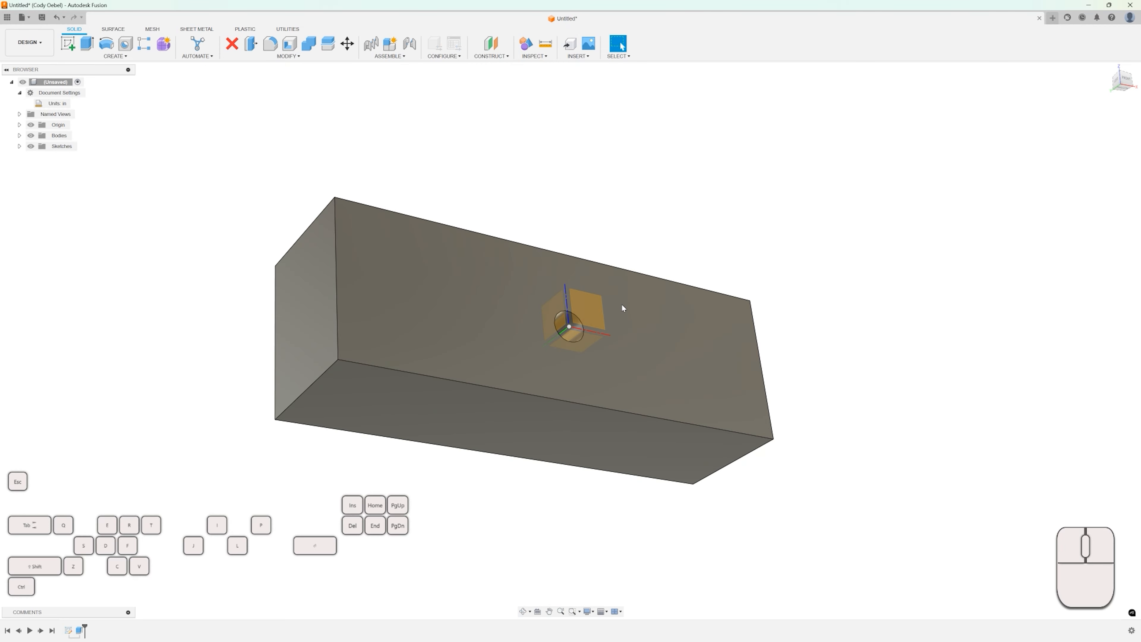
# Sketch a rectangle on the block's front face, about 1 by 0.6 in, from just left of the hole to the lower right corner.
pyautogui.keyDown('shift'); pyautogui.moveTo(621, 302); pyautogui.dragTo(603, 275, button='middle'); pyautogui.keyUp('shift')
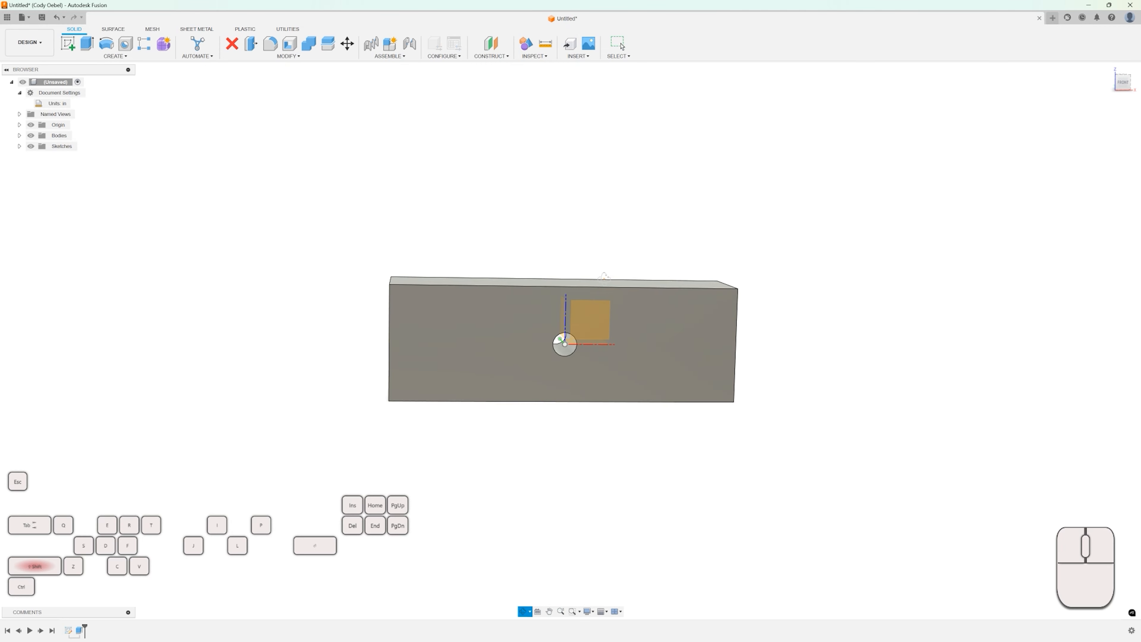
pyautogui.click(629, 343)
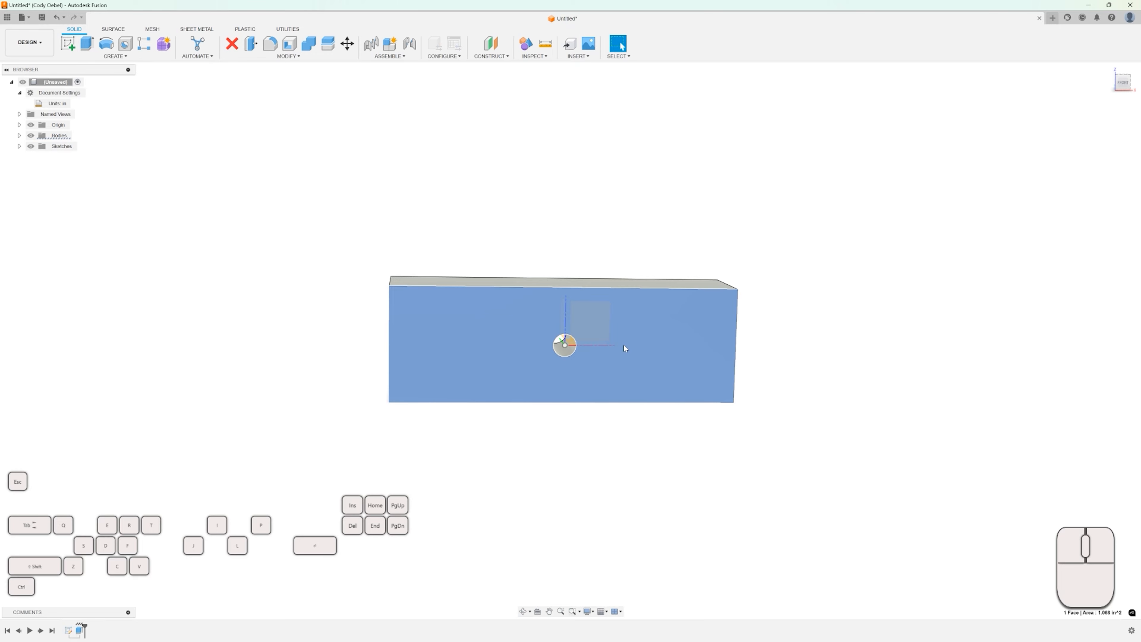
pyautogui.click(625, 346)
pyautogui.press('r')
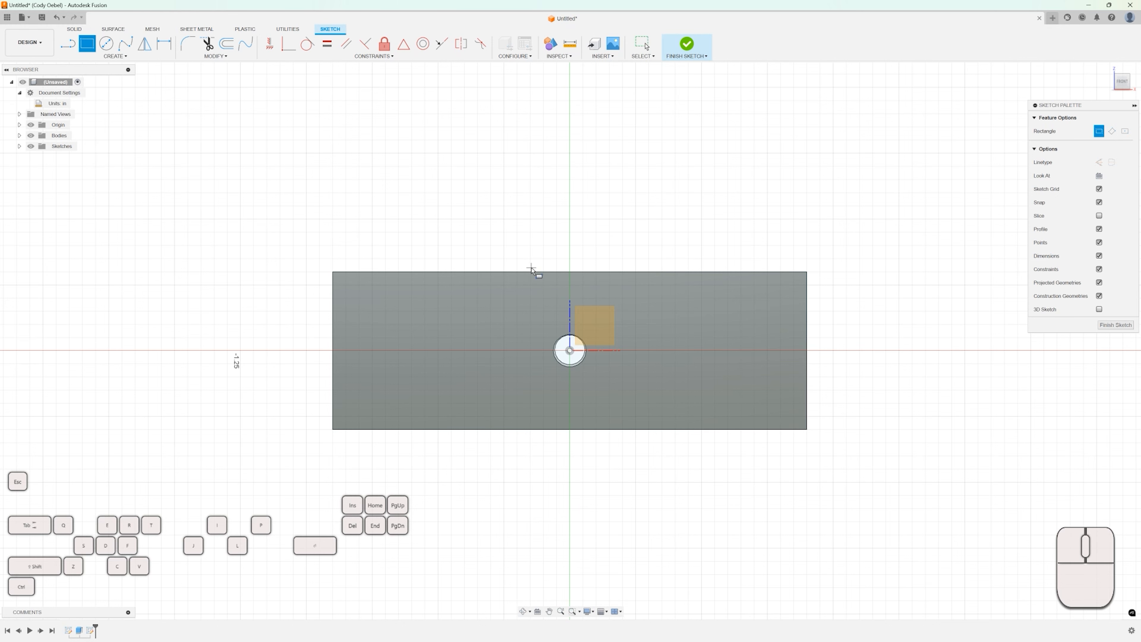
pyautogui.scroll(-1, 532, 303)
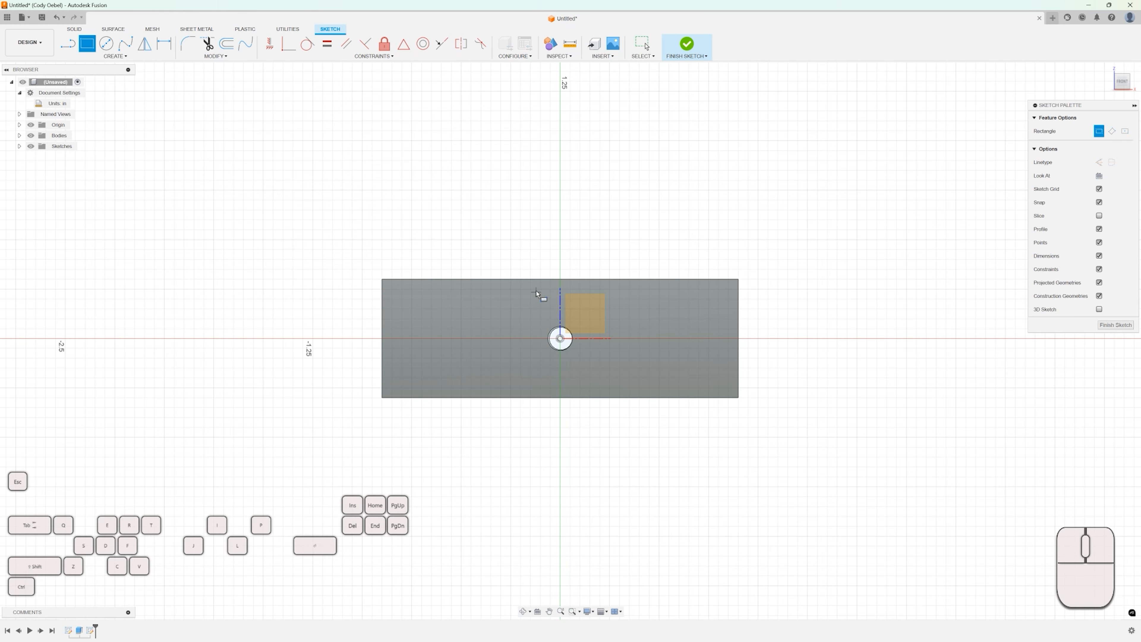
pyautogui.click(534, 269)
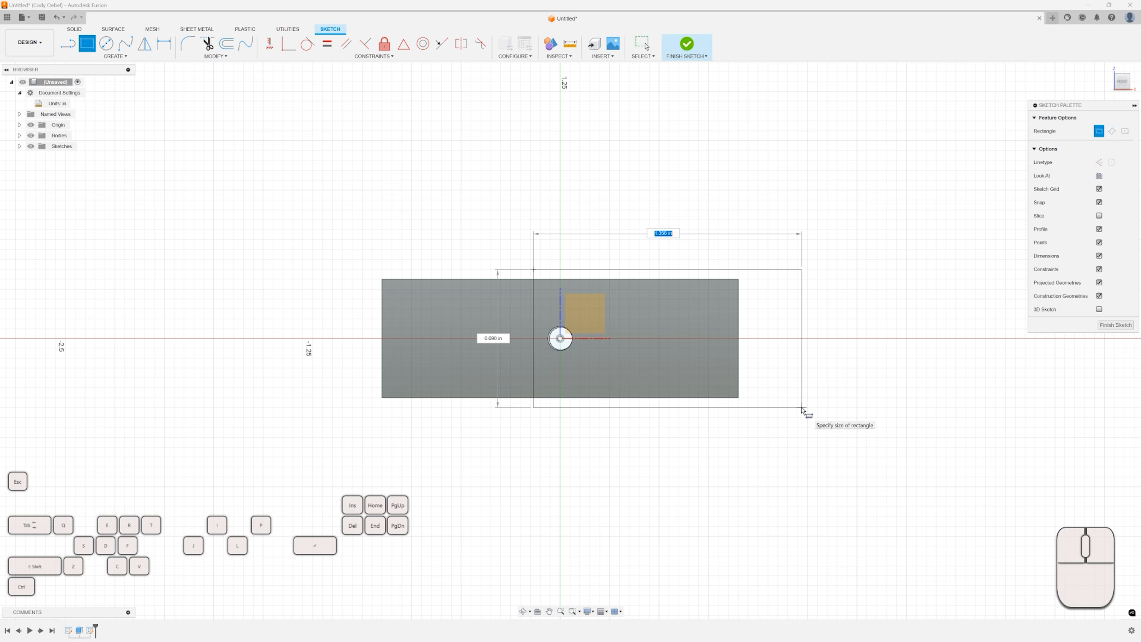
pyautogui.press('Escape')
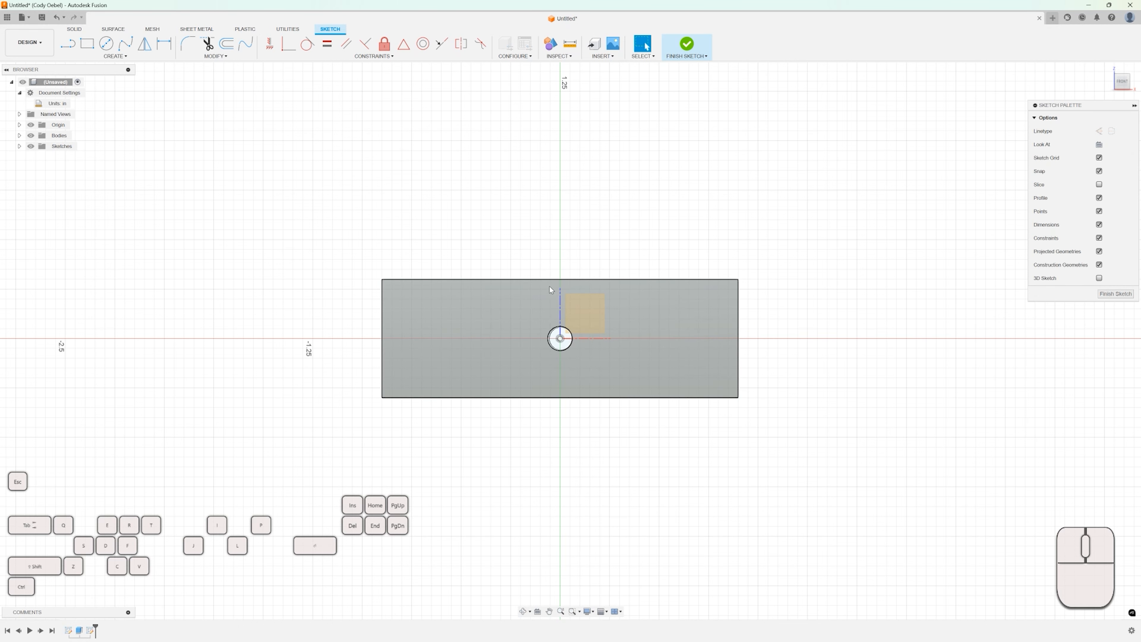
pyautogui.press('r')
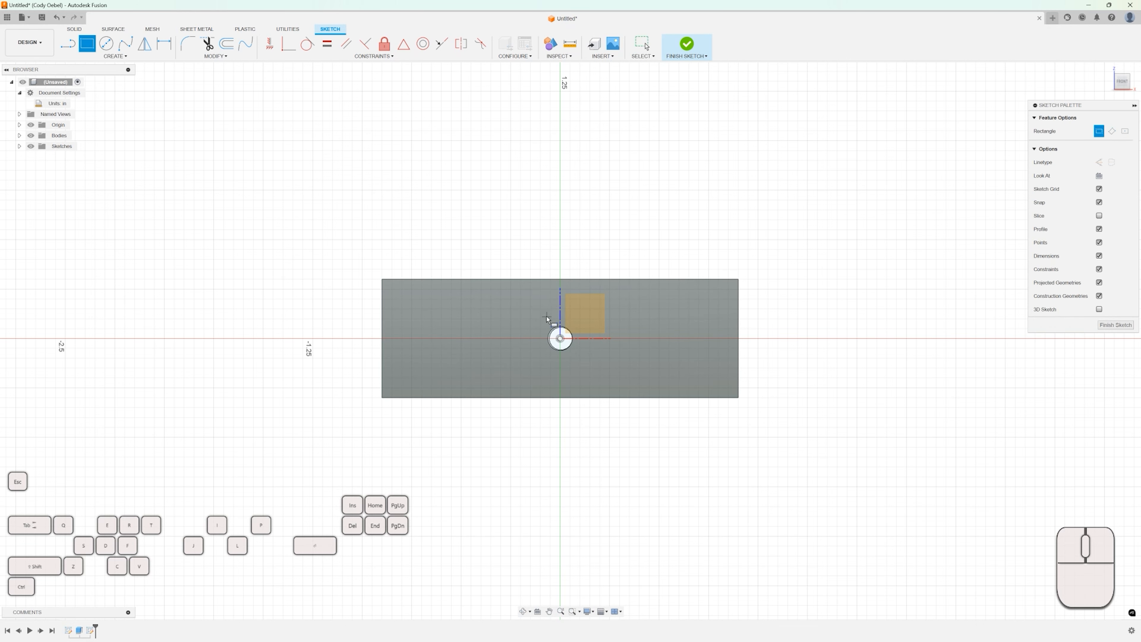
pyautogui.click(535, 280)
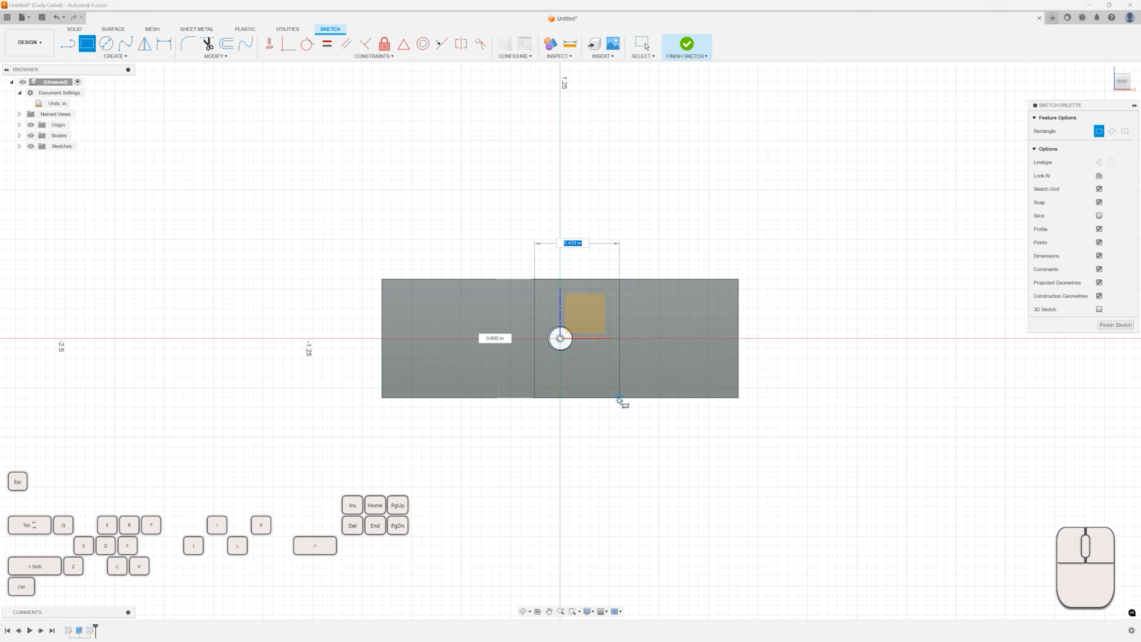
pyautogui.click(740, 399)
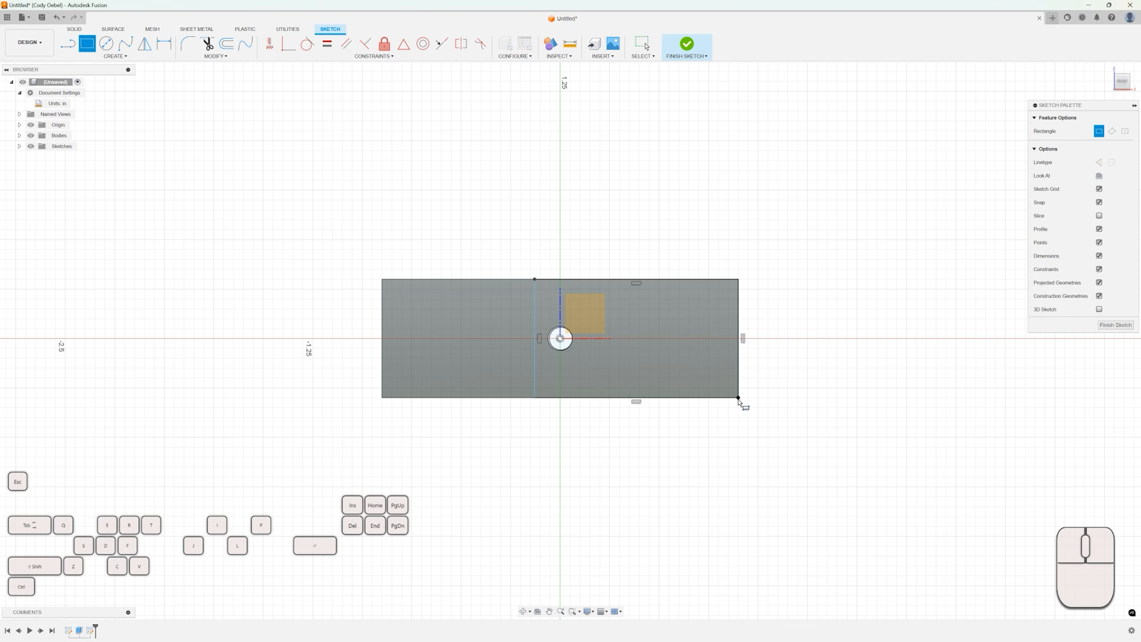
# Extrude the new rectangle 0.5 in joined to the block, and undo that extrusion.
pyautogui.press('e')
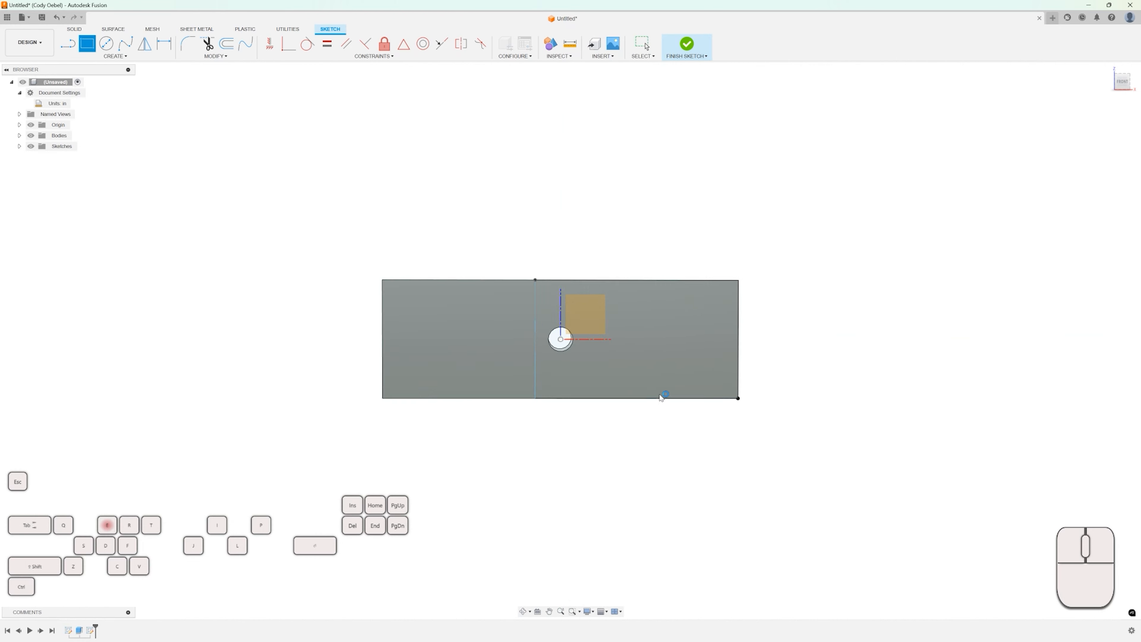
pyautogui.click(632, 322)
pyautogui.keyDown('shift'); pyautogui.moveTo(630, 327); pyautogui.dragTo(658, 352, button='middle'); pyautogui.keyUp('shift')
pyautogui.moveTo(659, 351); pyautogui.dragTo(698, 382)
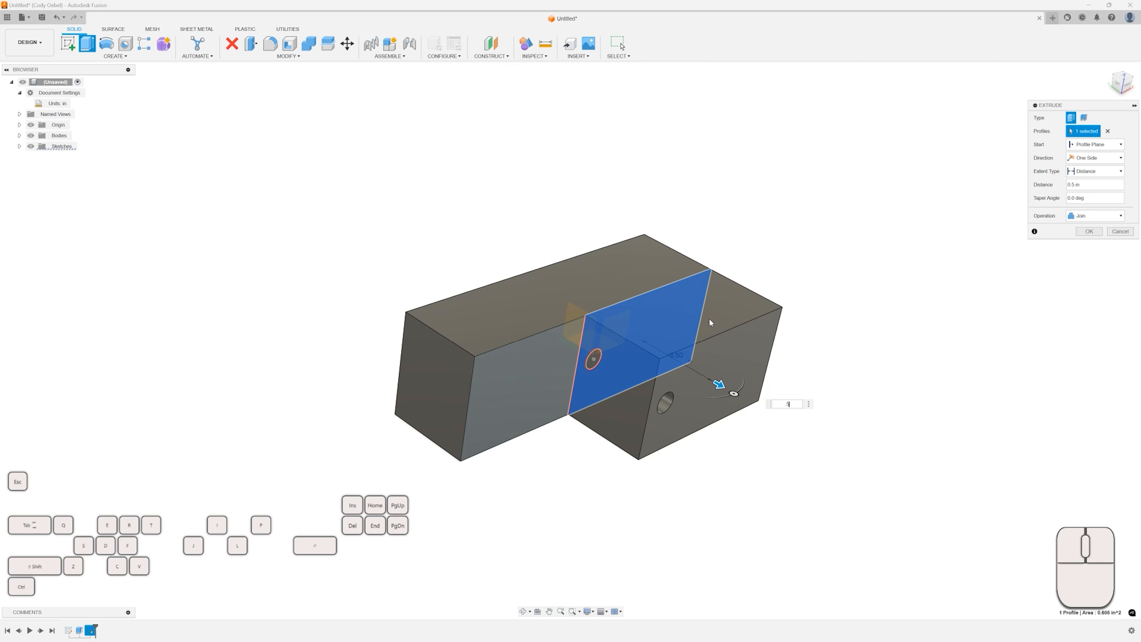
pyautogui.click(1089, 232)
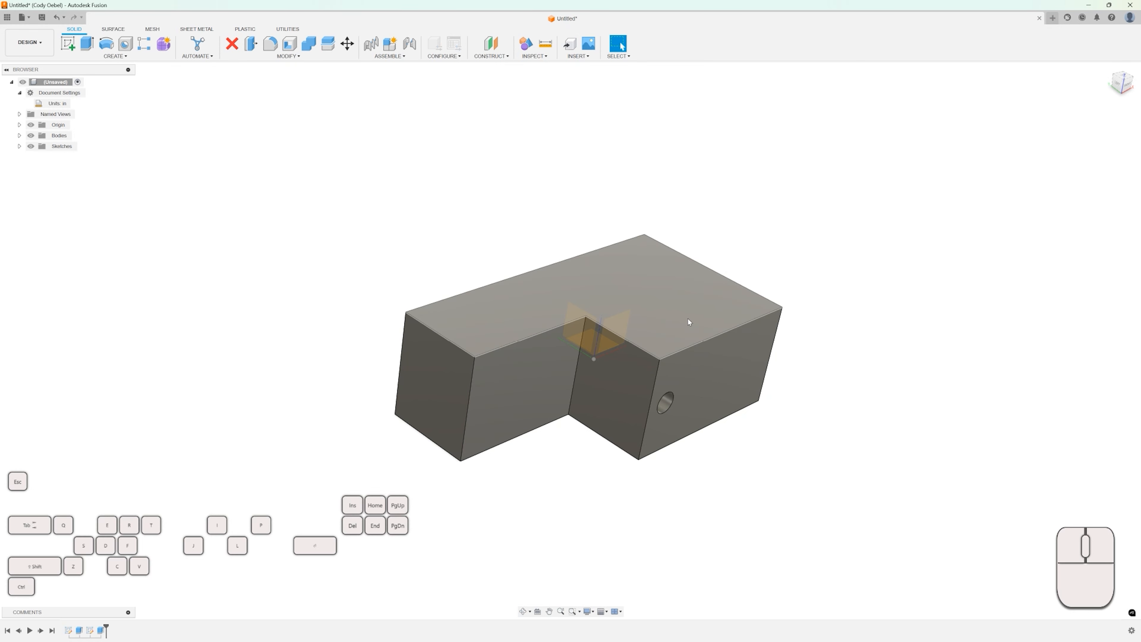
pyautogui.press('ctrl')
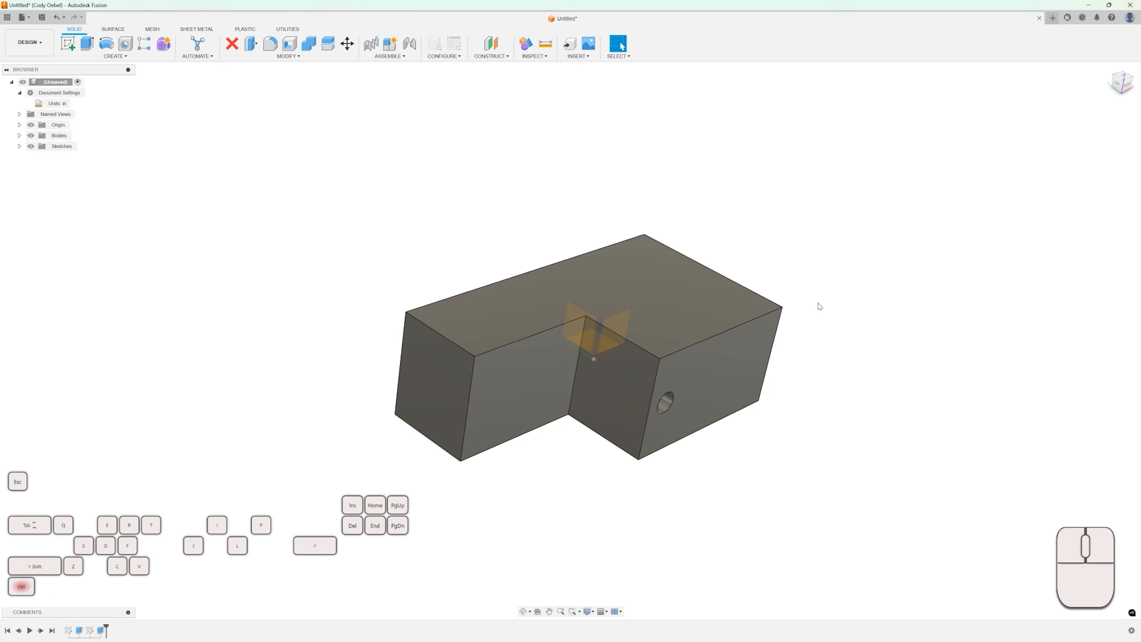
pyautogui.hotkey('ctrl', 'z')
# Extrude the rectangle profile 0.5 in as a new body.
pyautogui.keyDown('shift'); pyautogui.moveTo(709, 262); pyautogui.dragTo(753, 287, button='middle'); pyautogui.keyUp('shift')
pyautogui.press('e')
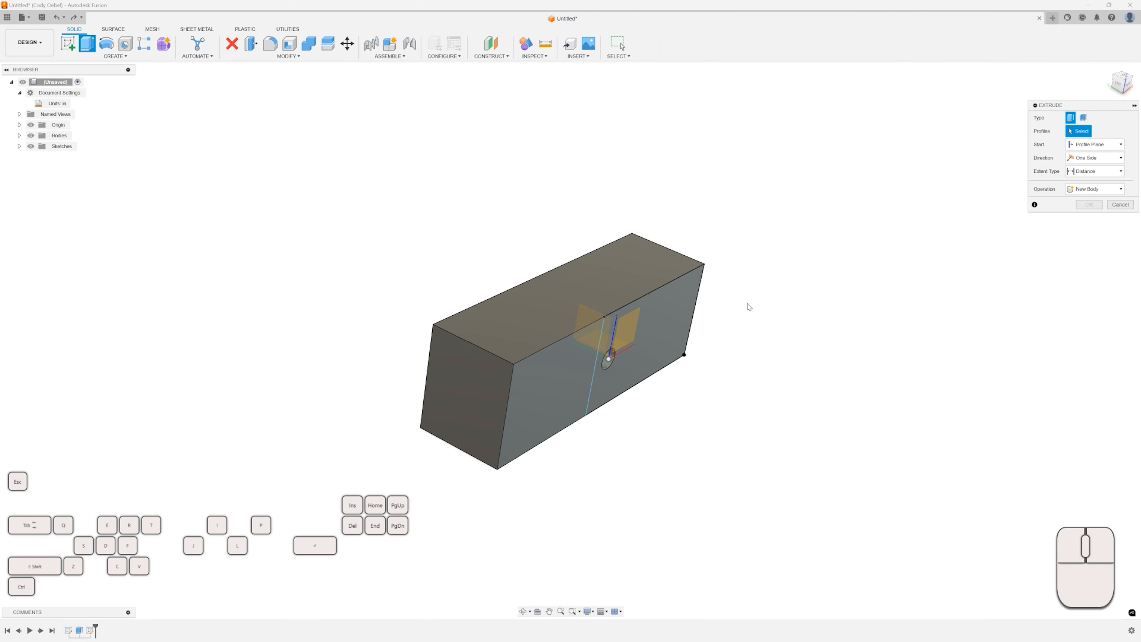
pyautogui.click(658, 321)
pyautogui.moveTo(654, 340); pyautogui.dragTo(682, 353)
pyautogui.write('.5')
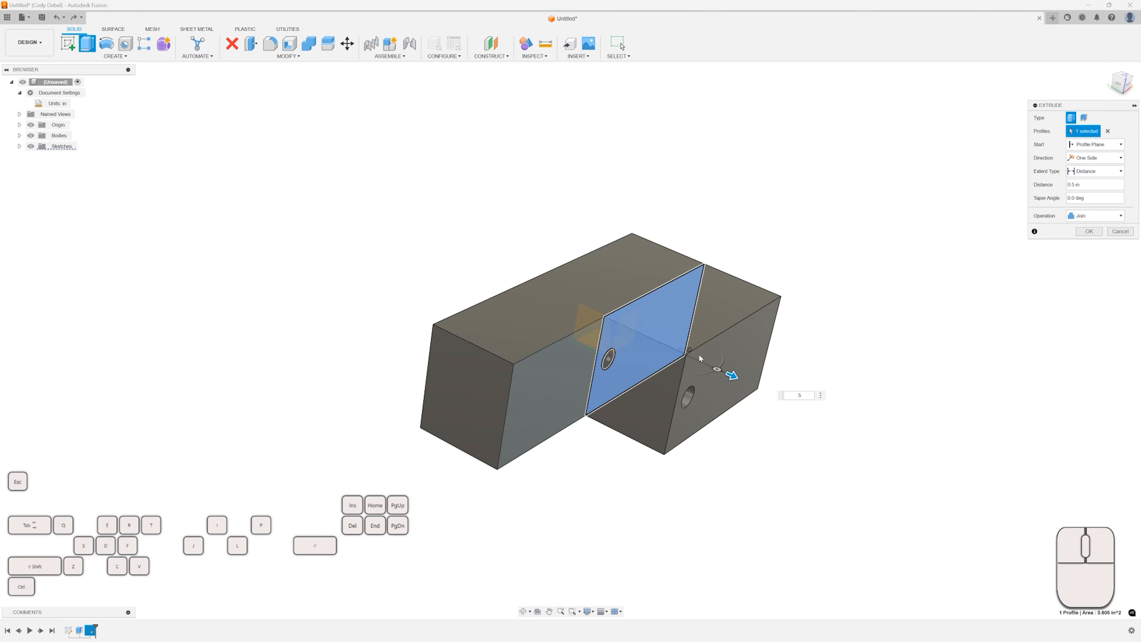
pyautogui.click(1106, 217)
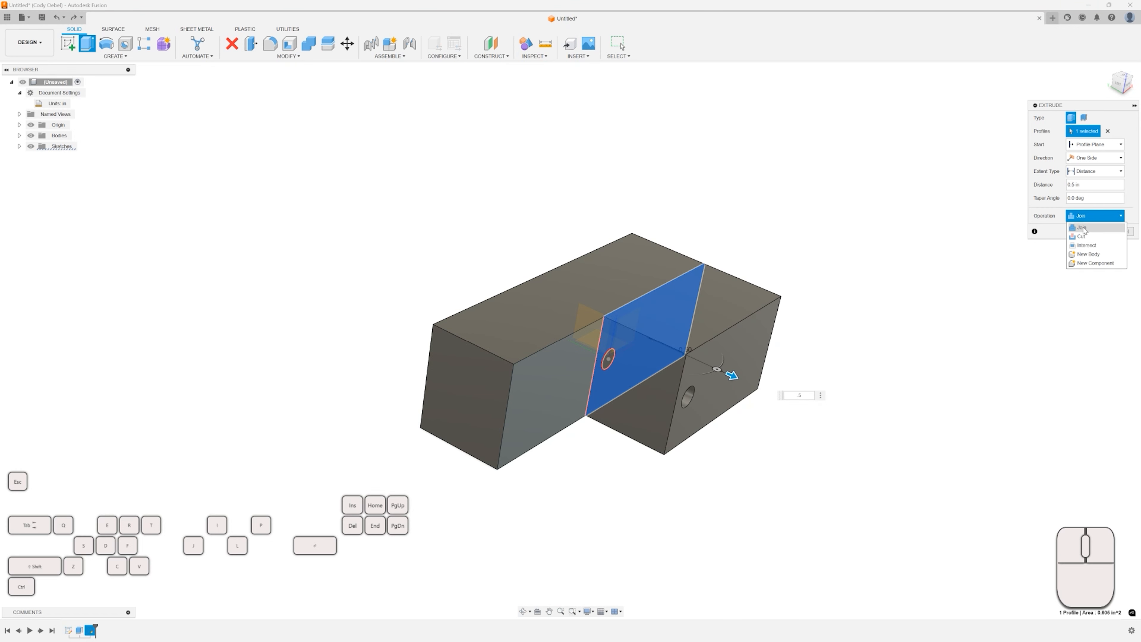
pyautogui.click(1087, 254)
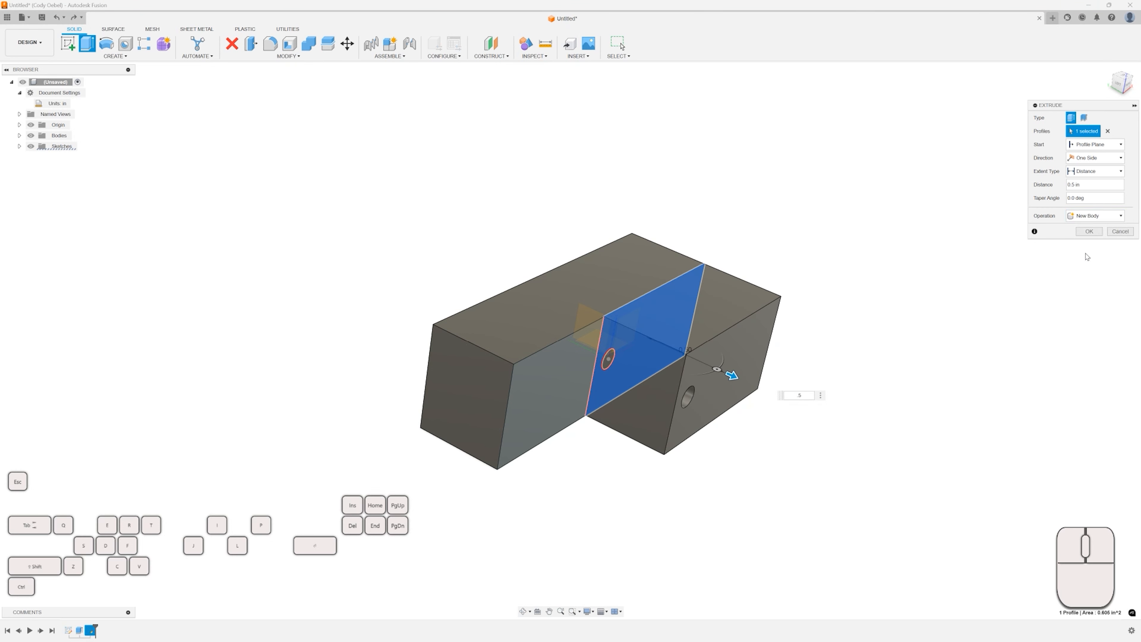
pyautogui.click(1087, 232)
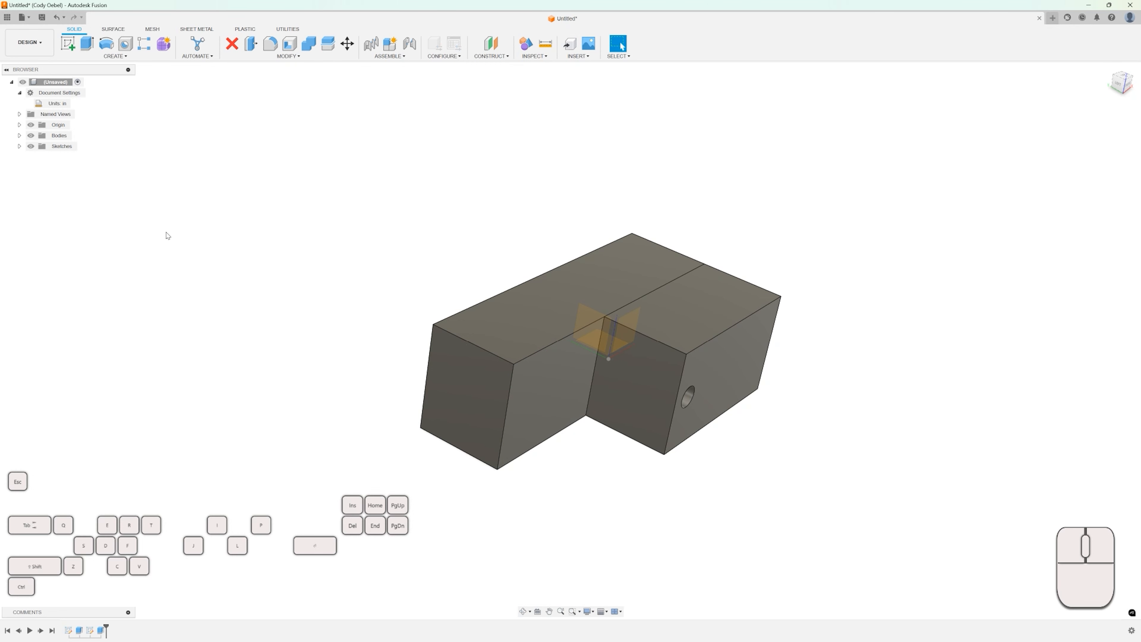
# Expand the Bodies folder and inspect Body1 and Body2 by selecting each in turn.
pyautogui.click(19, 136)
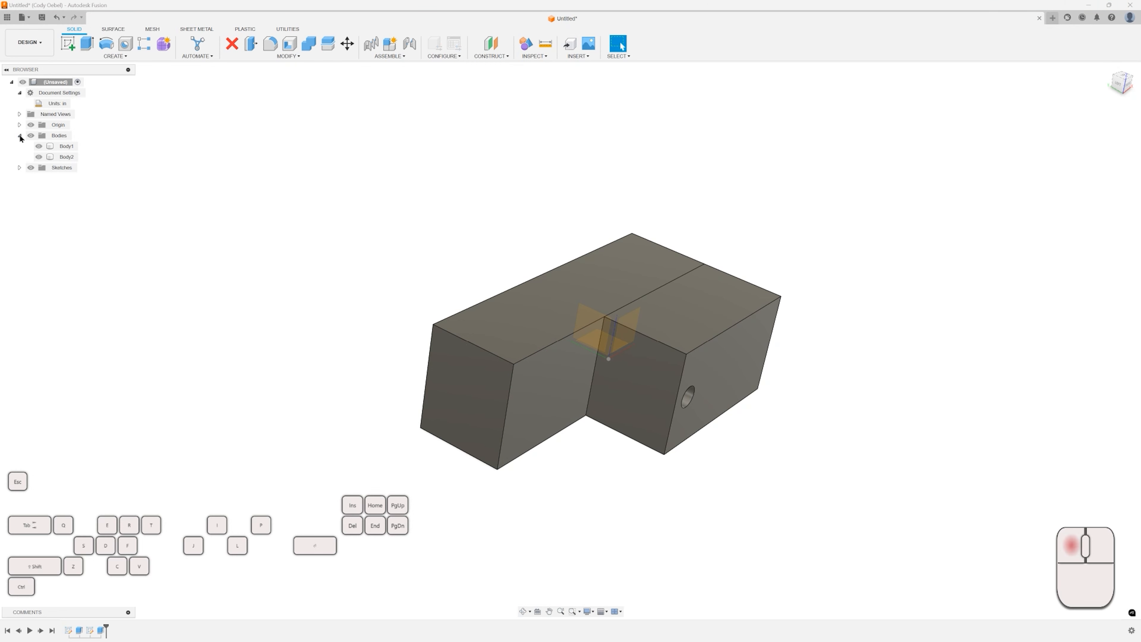
pyautogui.click(20, 136)
pyautogui.click(20, 136)
pyautogui.click(66, 146)
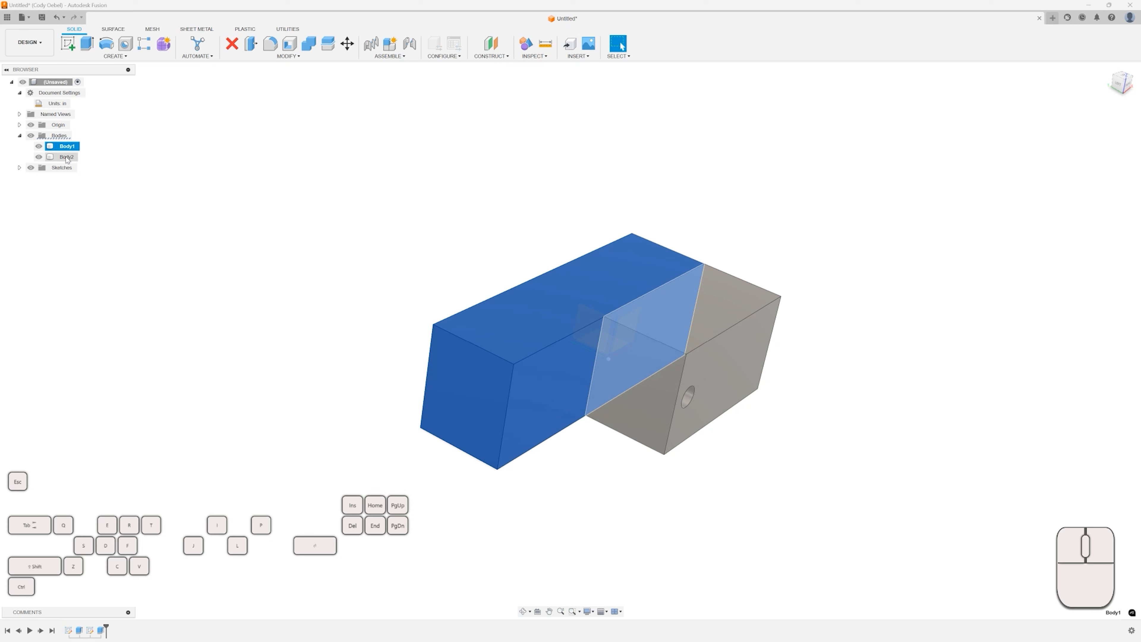
pyautogui.click(67, 158)
pyautogui.click(65, 146)
pyautogui.click(67, 157)
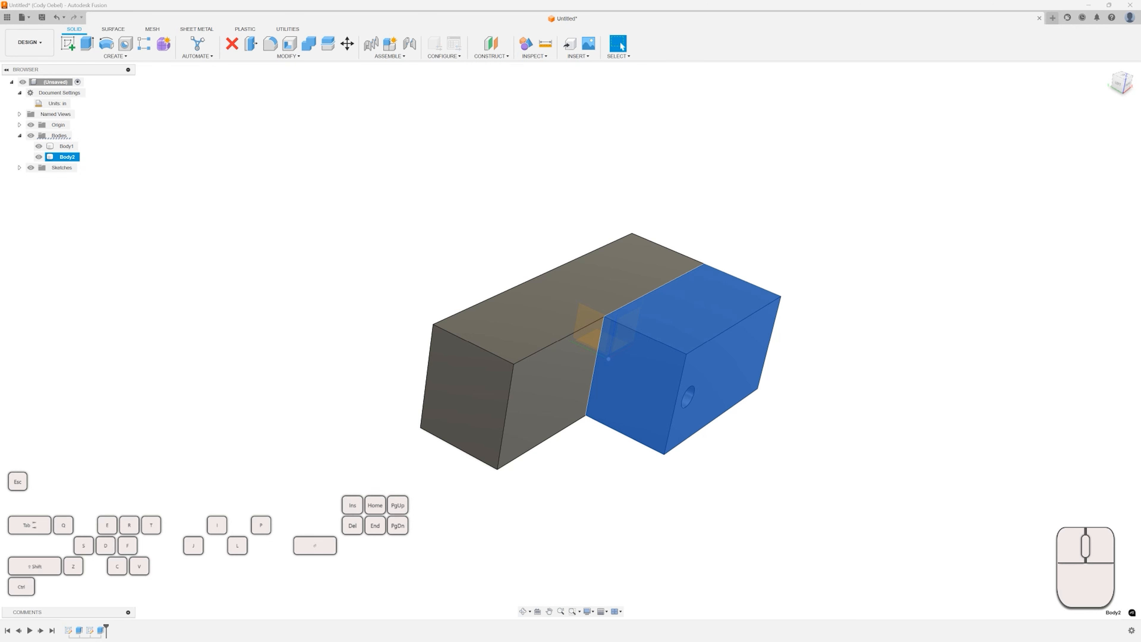
pyautogui.press('m')
pyautogui.click(878, 292)
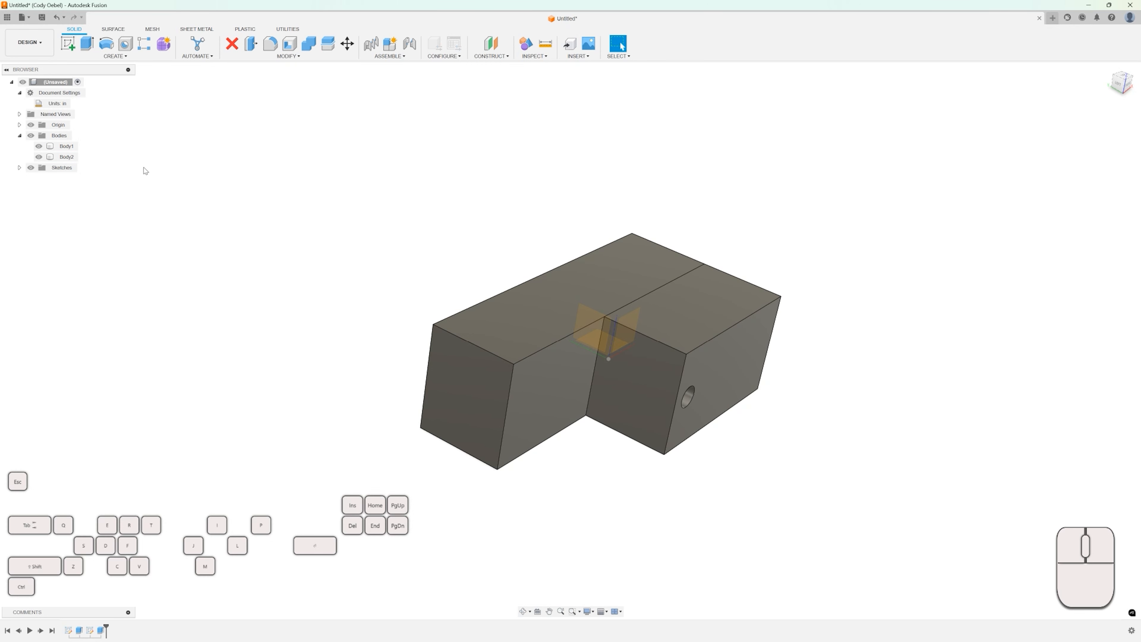
pyautogui.click(66, 157)
pyautogui.press('m')
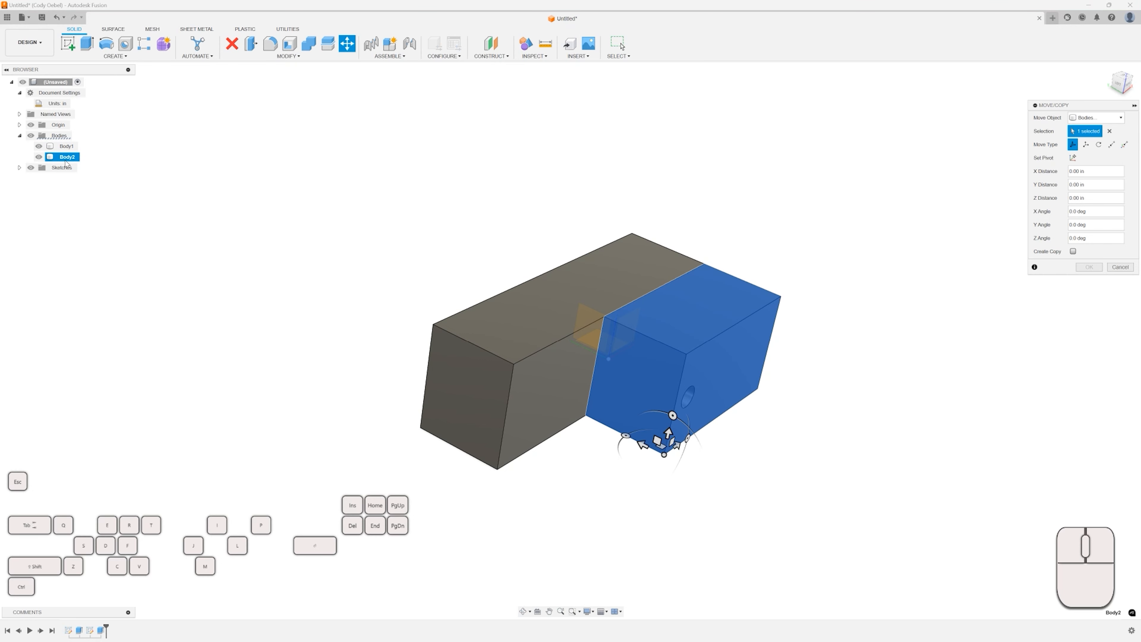
pyautogui.keyDown('shift'); pyautogui.moveTo(420, 191); pyautogui.dragTo(534, 145, button='middle'); pyautogui.keyUp('shift')
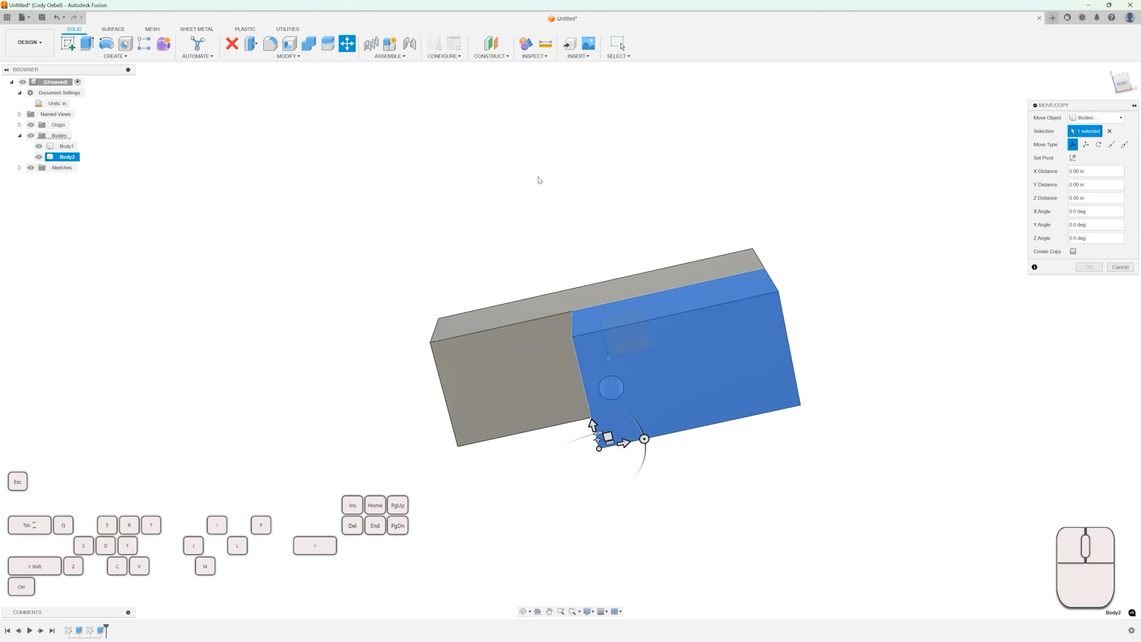
pyautogui.moveTo(593, 423); pyautogui.dragTo(649, 288)
pyautogui.scroll(-2, 682, 376)
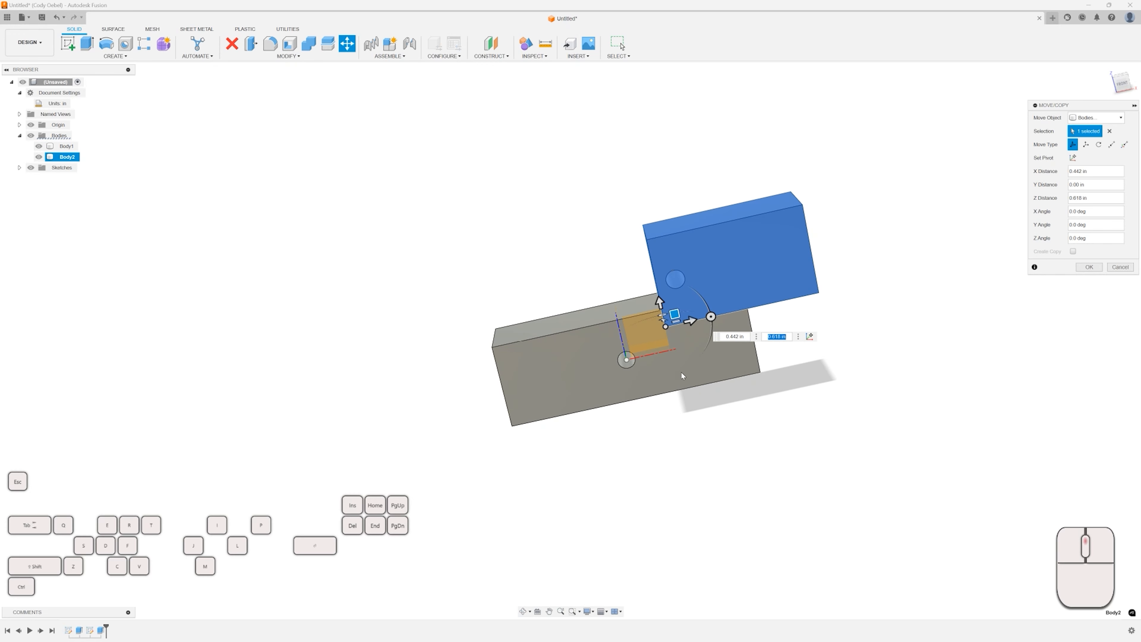
pyautogui.click(1120, 267)
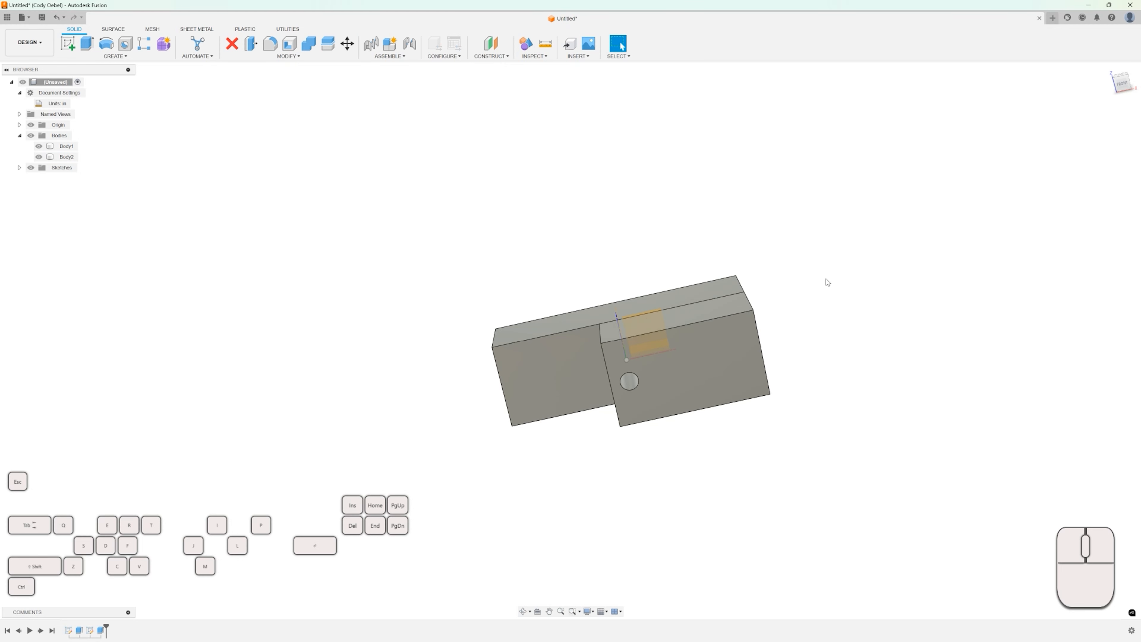
# Orbit and zoom around the two bodies, selecting them to inspect how the second body sits on the block.
pyautogui.moveTo(824, 283)
pyautogui.keyDown('shift'); pyautogui.mouseDown(button='middle')
pyautogui.moveTo(830, 262)
pyautogui.moveTo(800, 289)
pyautogui.moveTo(782, 263)
pyautogui.moveTo(830, 290)
pyautogui.mouseUp(button='middle'); pyautogui.keyUp('shift')
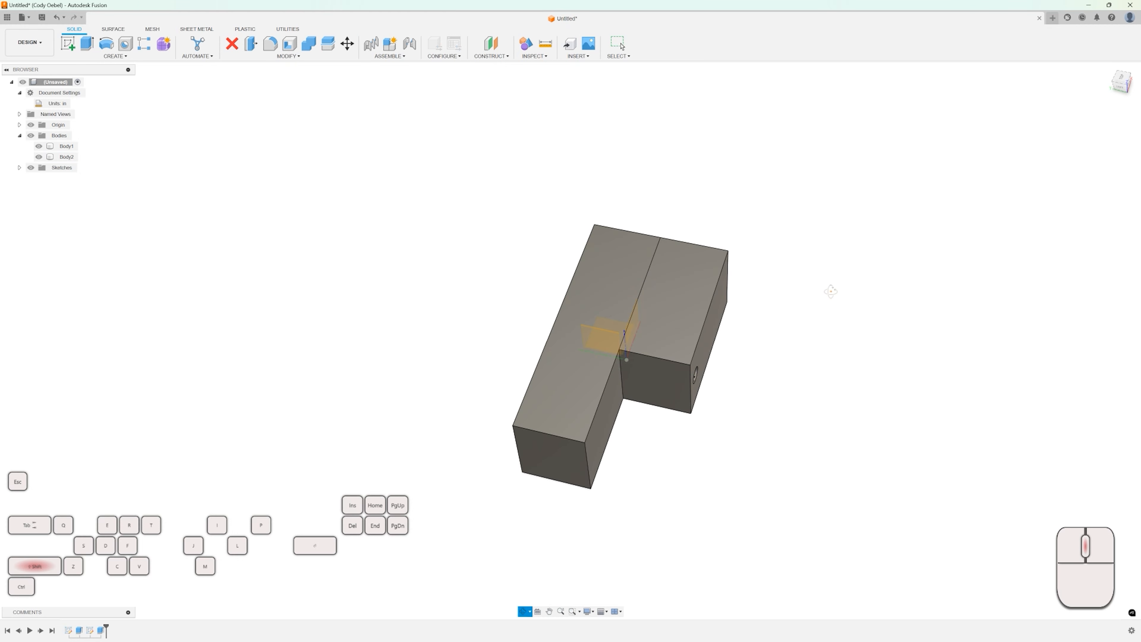
pyautogui.scroll(3, 674, 313)
pyautogui.click(675, 313)
pyautogui.scroll(-2, 690, 317)
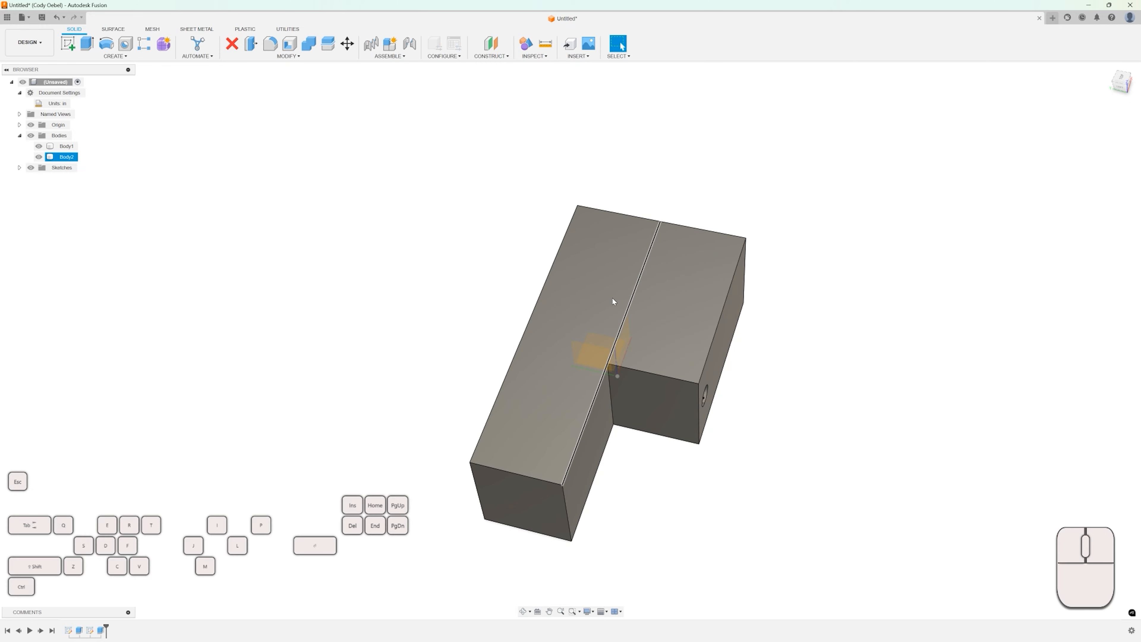
pyautogui.scroll(-1, 691, 327)
pyautogui.keyDown('shift'); pyautogui.moveTo(692, 327); pyautogui.dragTo(653, 302, button='middle'); pyautogui.keyUp('shift')
pyautogui.click(652, 302)
pyautogui.click(678, 318)
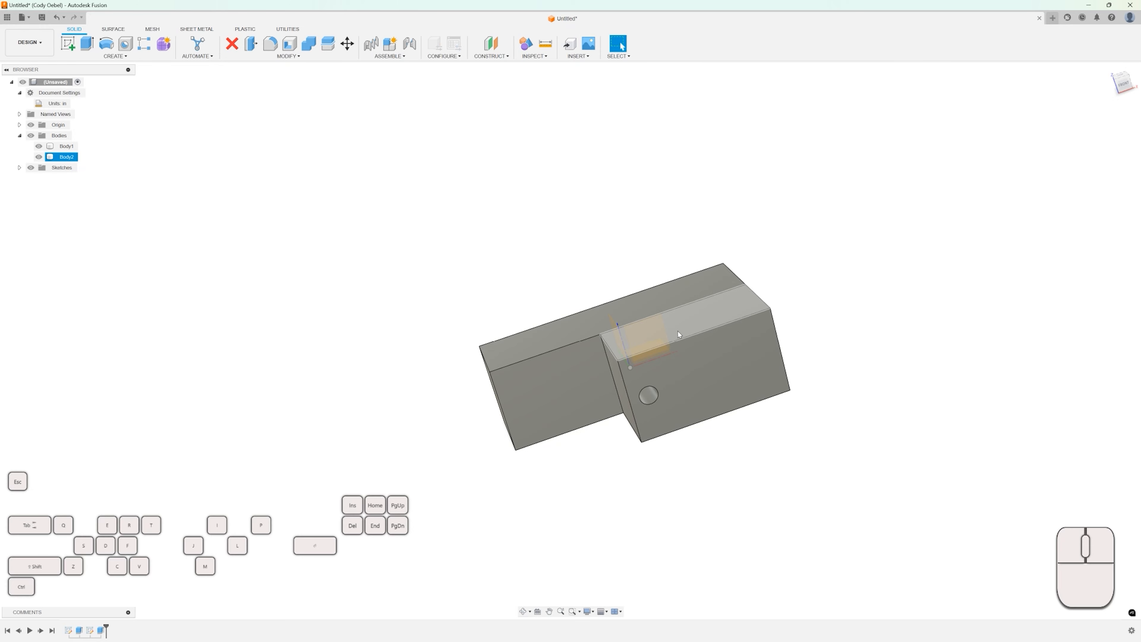
pyautogui.scroll(-1, 609, 328)
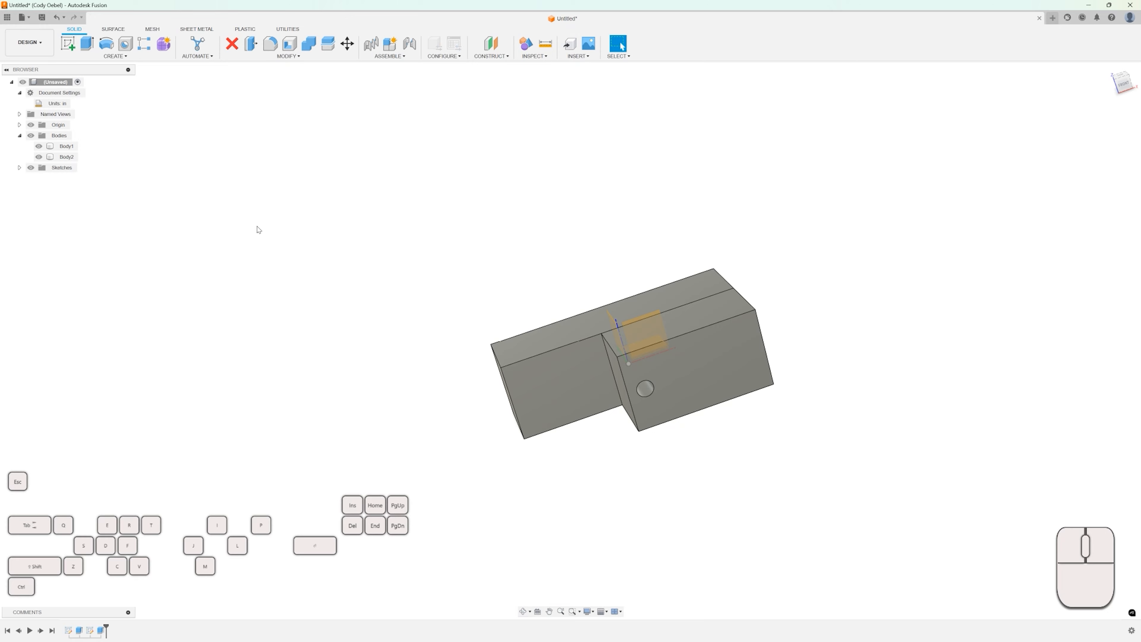
# Toggle the bodies' visibility so Body2 is hidden and only Body1 shows.
pyautogui.click(39, 156)
pyautogui.click(38, 146)
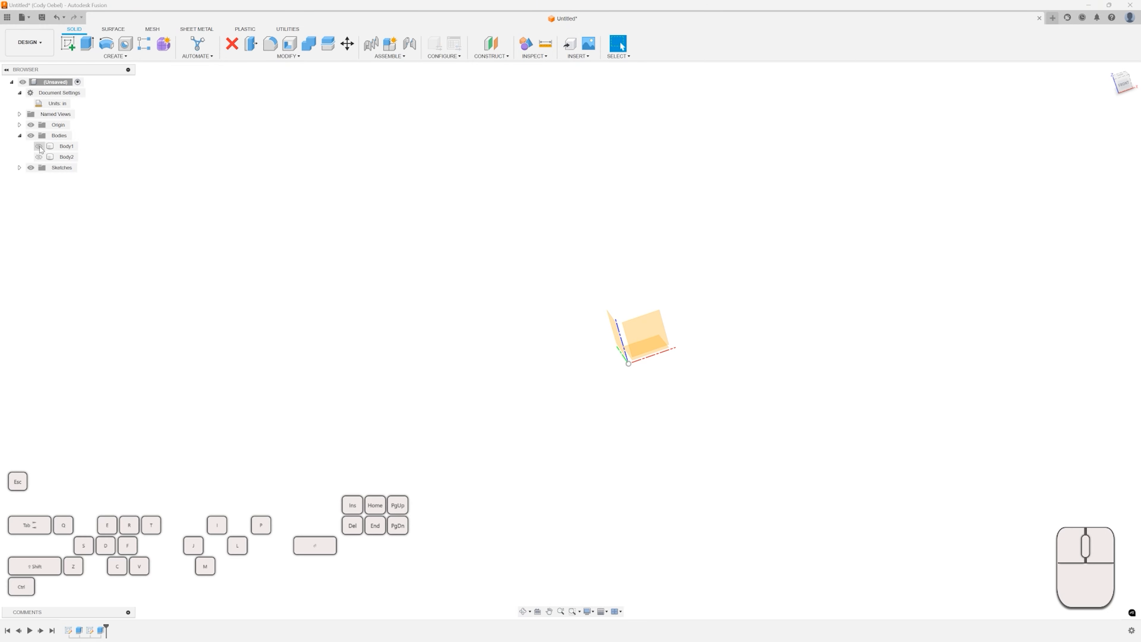
pyautogui.click(39, 156)
pyautogui.click(39, 156)
pyautogui.click(38, 147)
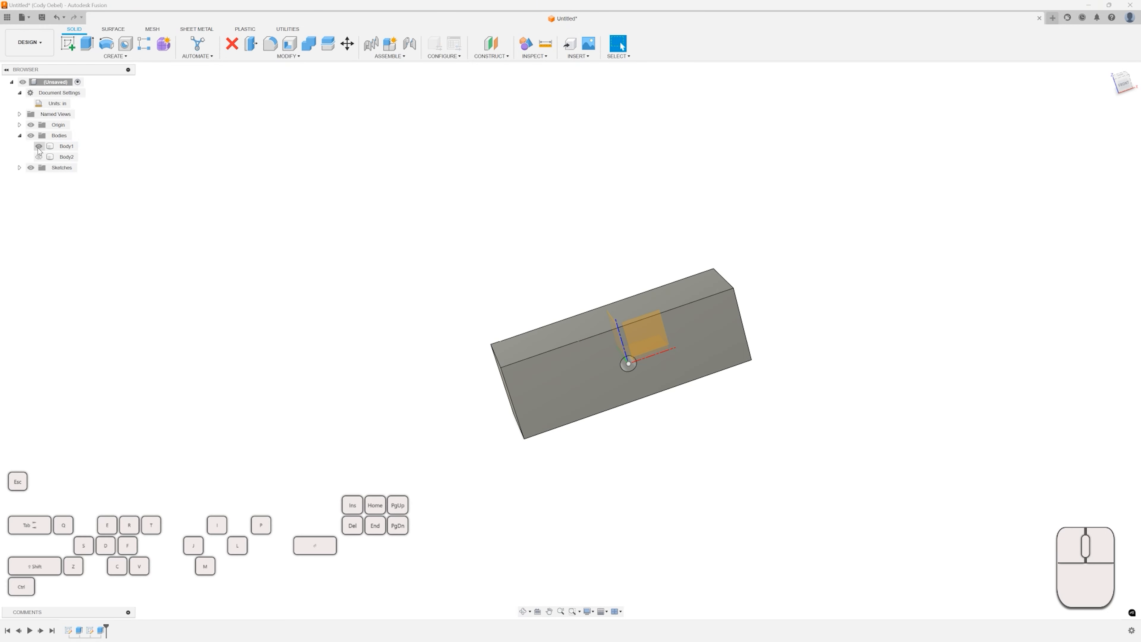
# Create a sketch on the block's front face and project that whole face into it.
pyautogui.keyDown('shift'); pyautogui.moveTo(549, 372); pyautogui.dragTo(580, 364, button='middle'); pyautogui.keyUp('shift')
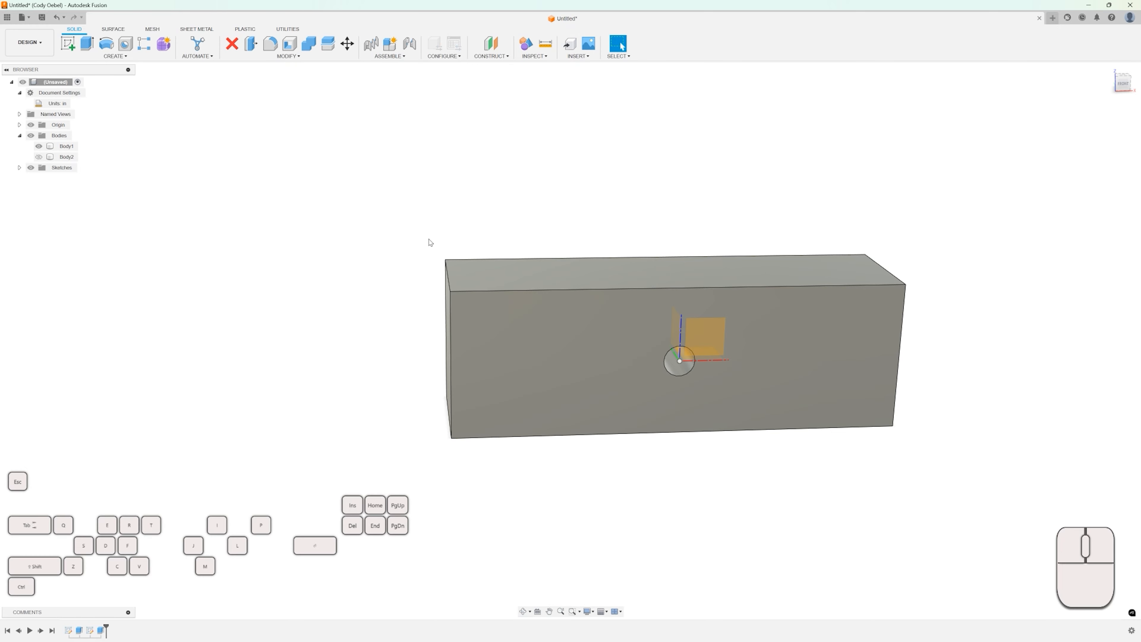
pyautogui.click(521, 325)
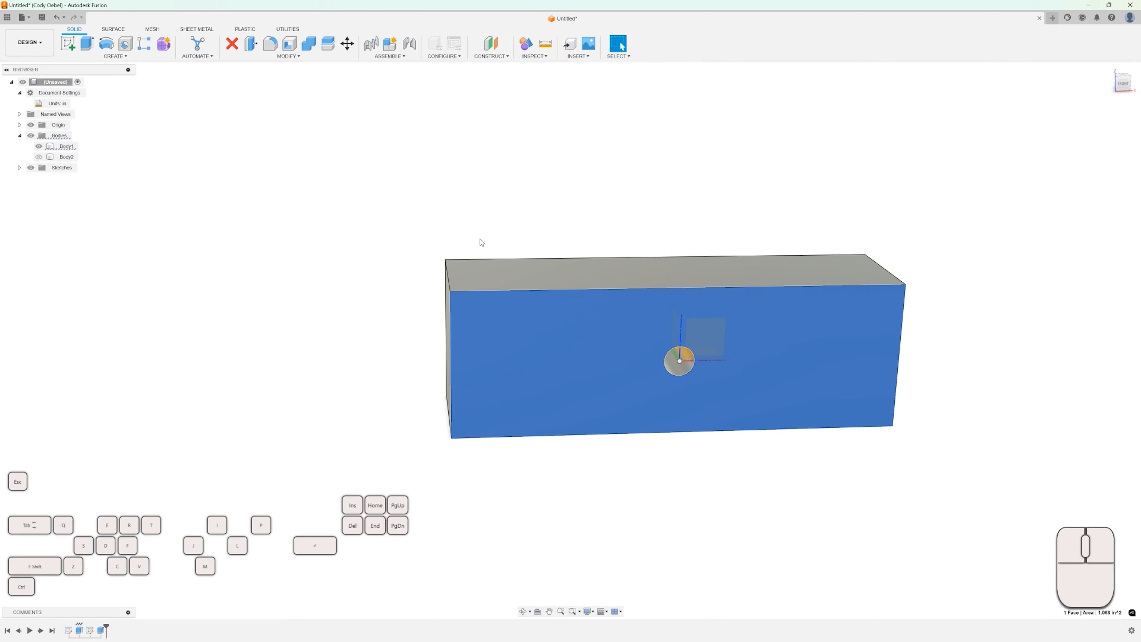
pyautogui.keyDown('shift'); pyautogui.moveTo(482, 245); pyautogui.dragTo(504, 226, button='middle'); pyautogui.keyUp('shift')
pyautogui.scroll(2, 506, 238)
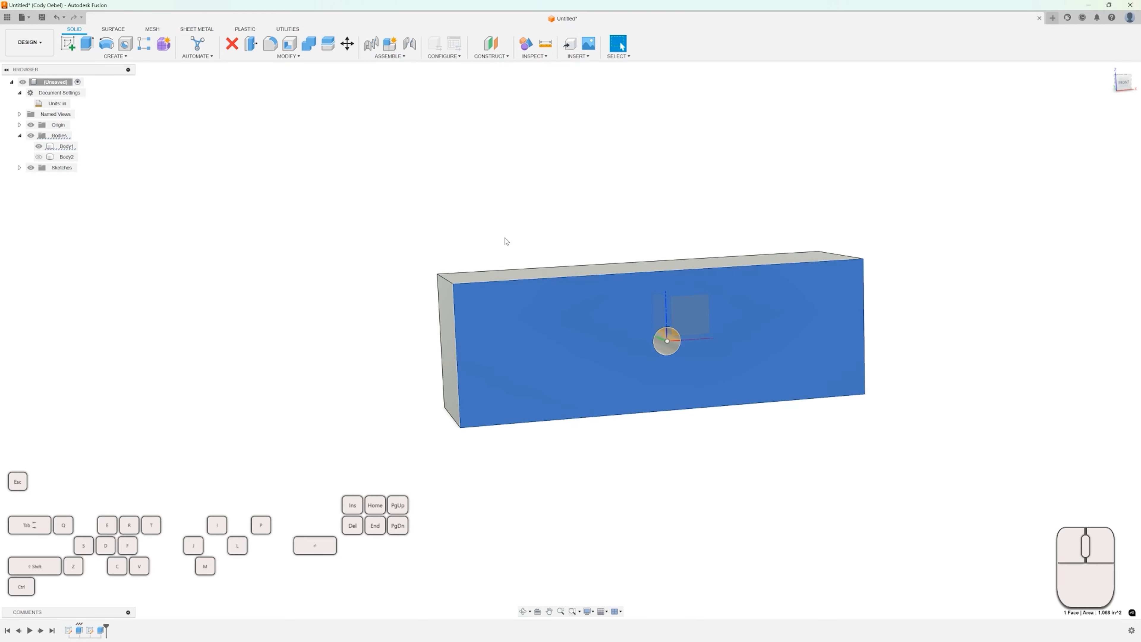
pyautogui.click(506, 238)
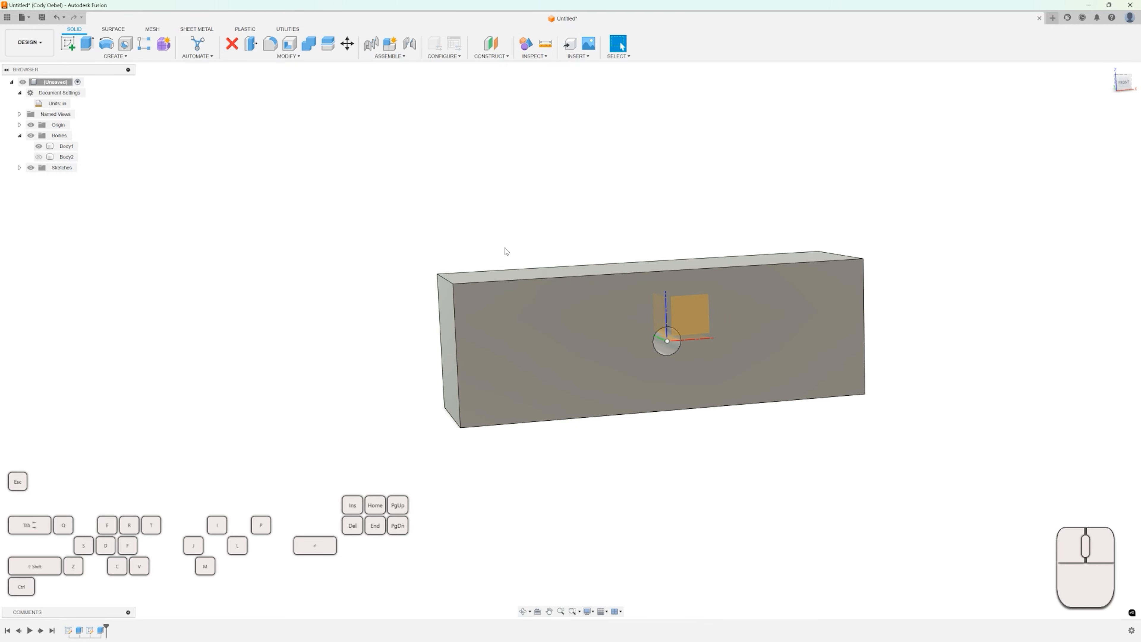
pyautogui.press('l')
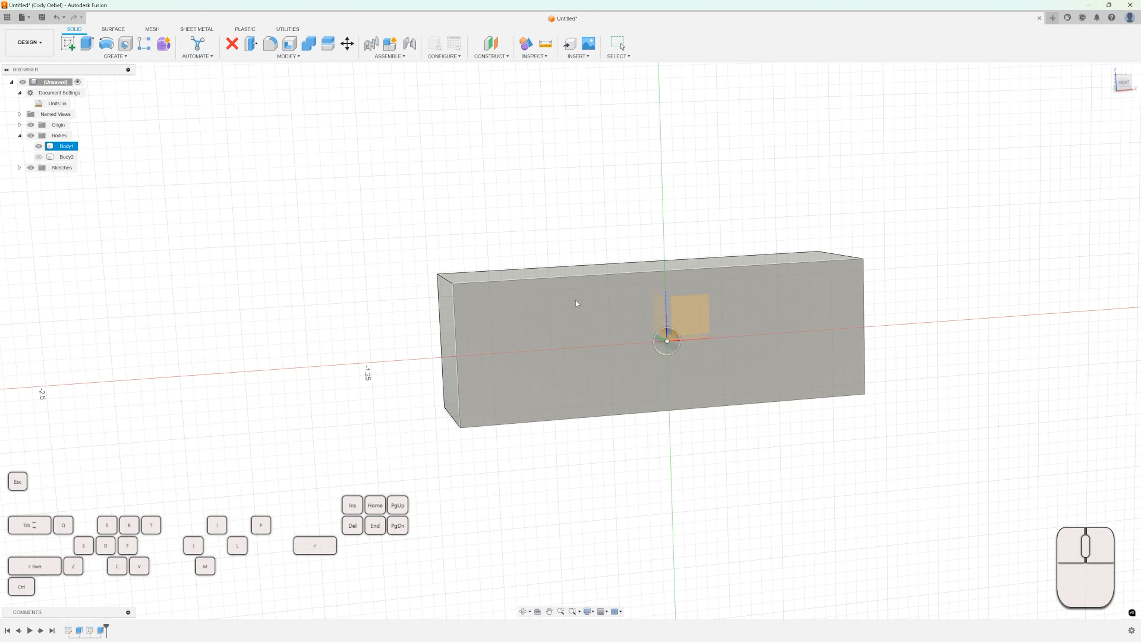
pyautogui.click(594, 317)
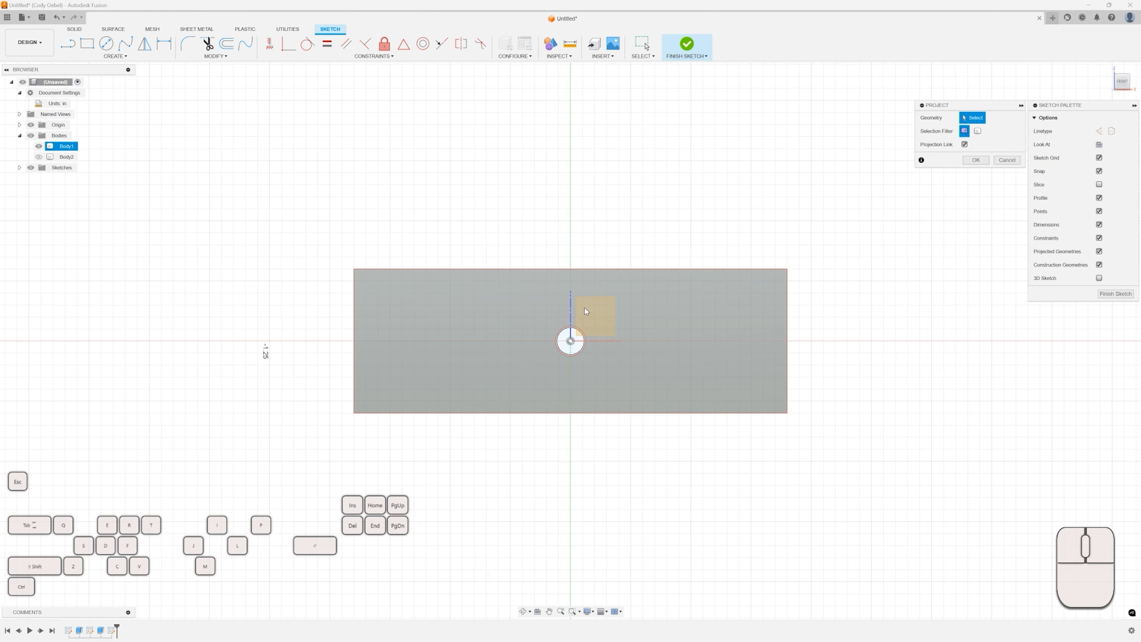
pyautogui.click(733, 306)
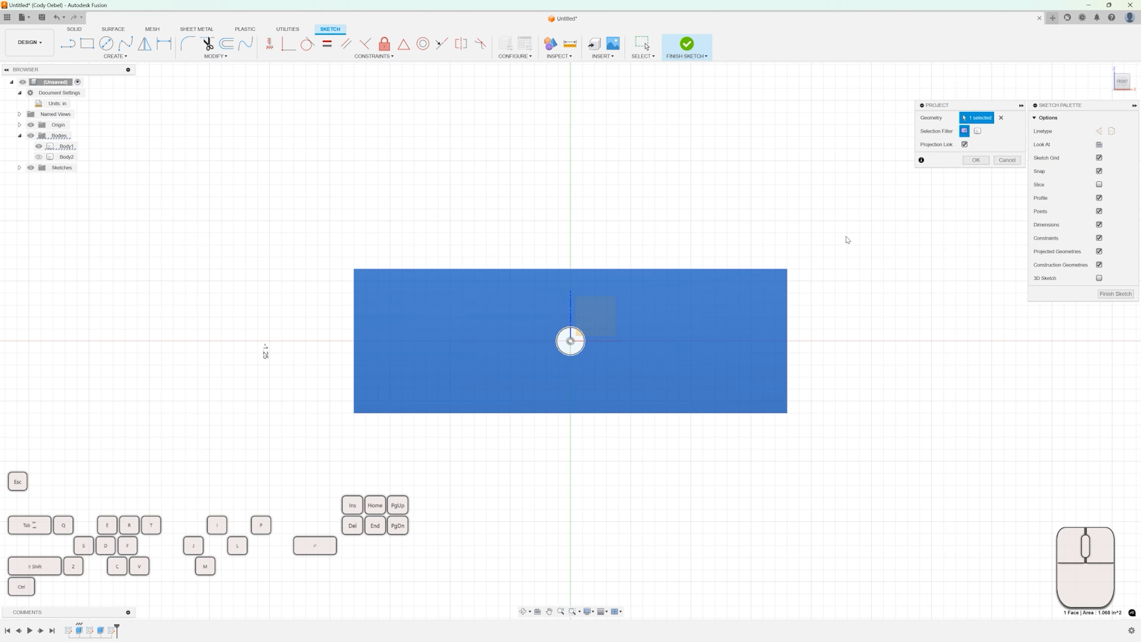
pyautogui.click(975, 160)
# Hide Body1 to see only the projected outline, then finish the sketch.
pyautogui.keyDown('shift'); pyautogui.moveTo(658, 226); pyautogui.dragTo(674, 233, button='middle'); pyautogui.keyUp('shift')
pyautogui.scroll(5, 374, 269)
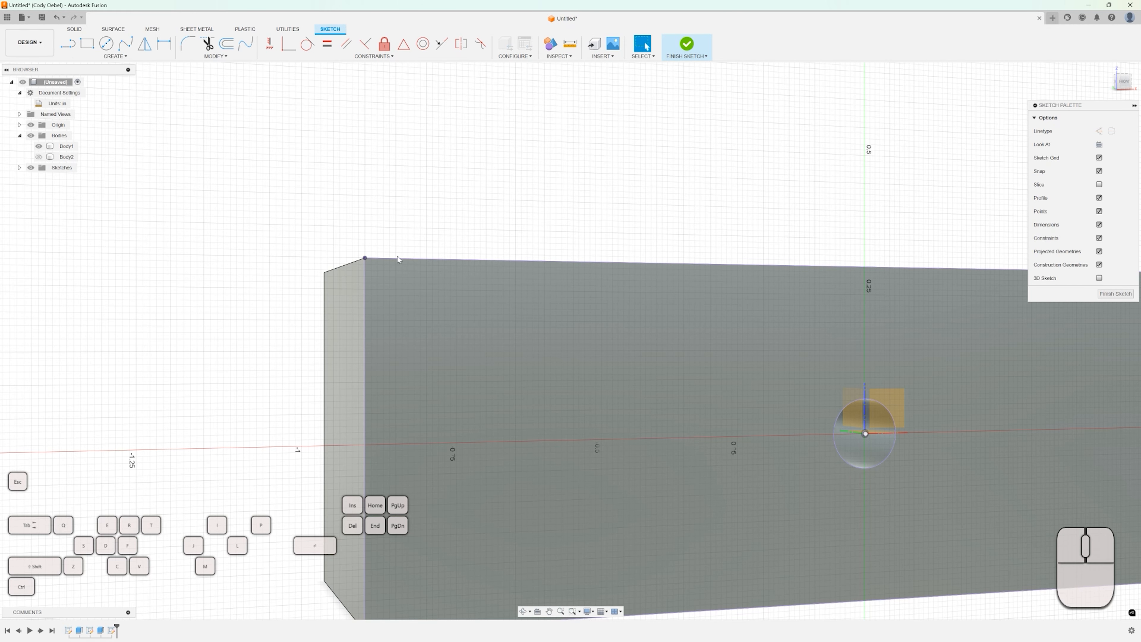
pyautogui.scroll(-5, 412, 237)
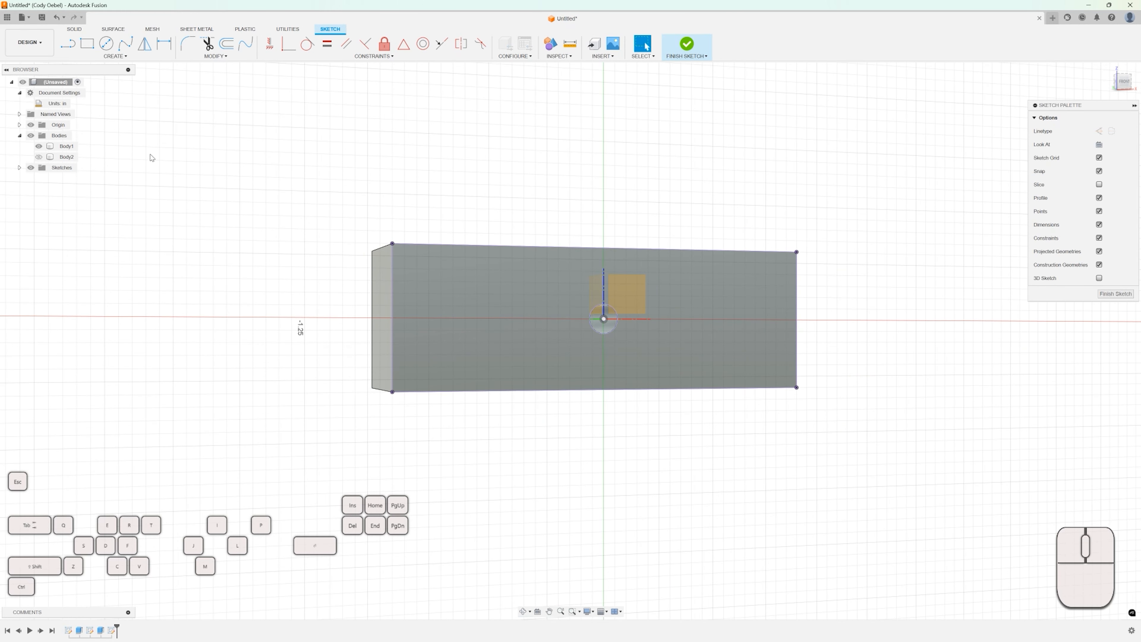
pyautogui.click(39, 146)
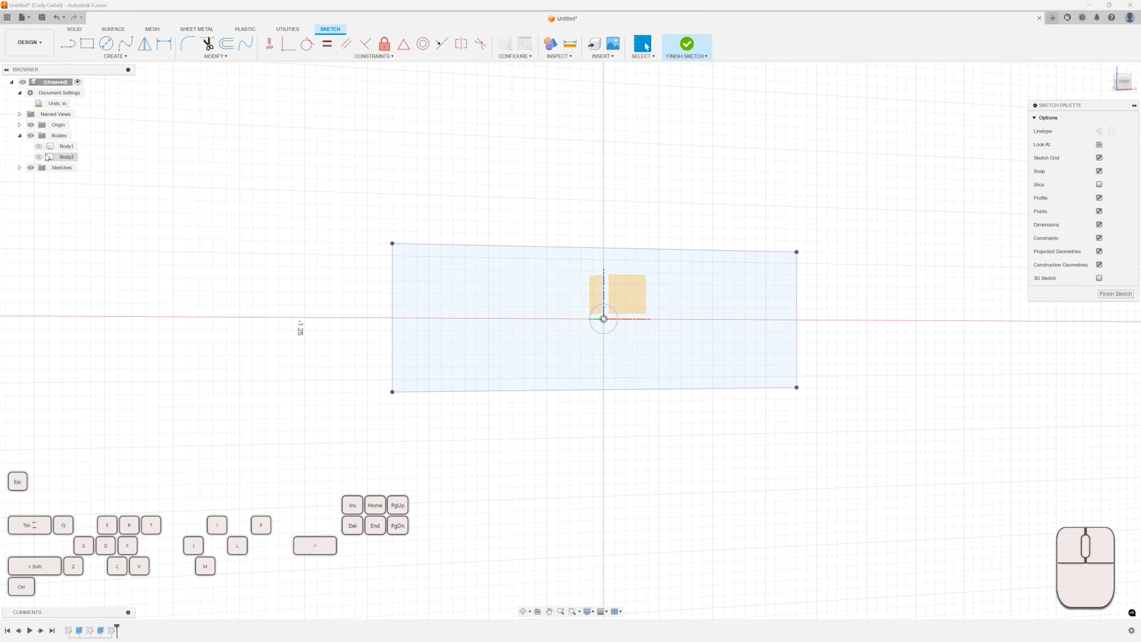
pyautogui.scroll(5, 584, 305)
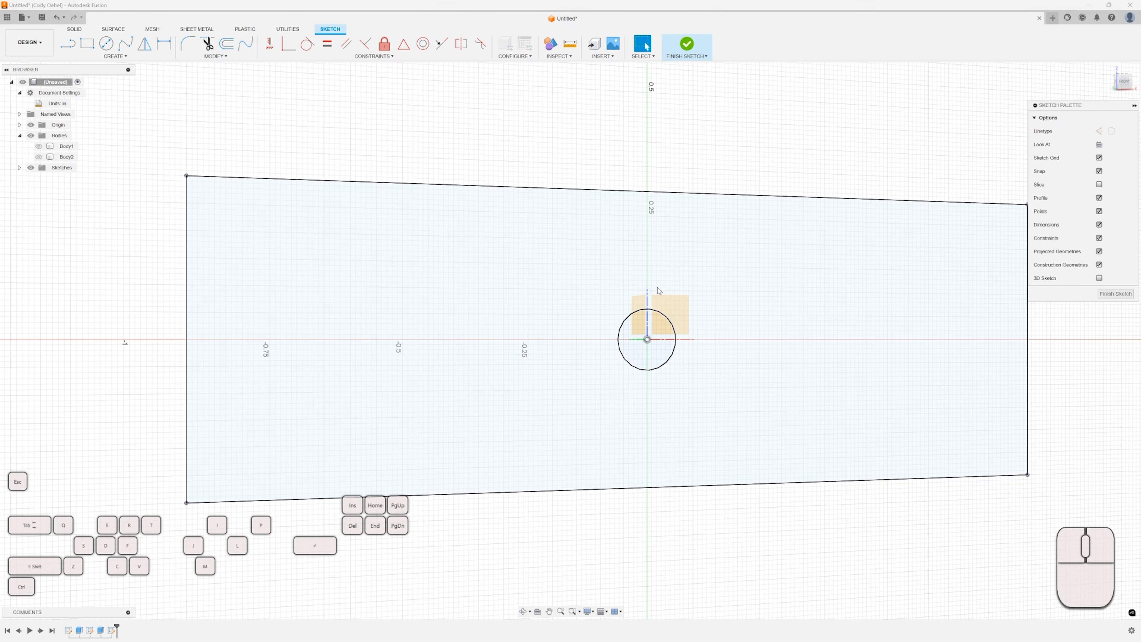
pyautogui.scroll(-5, 628, 184)
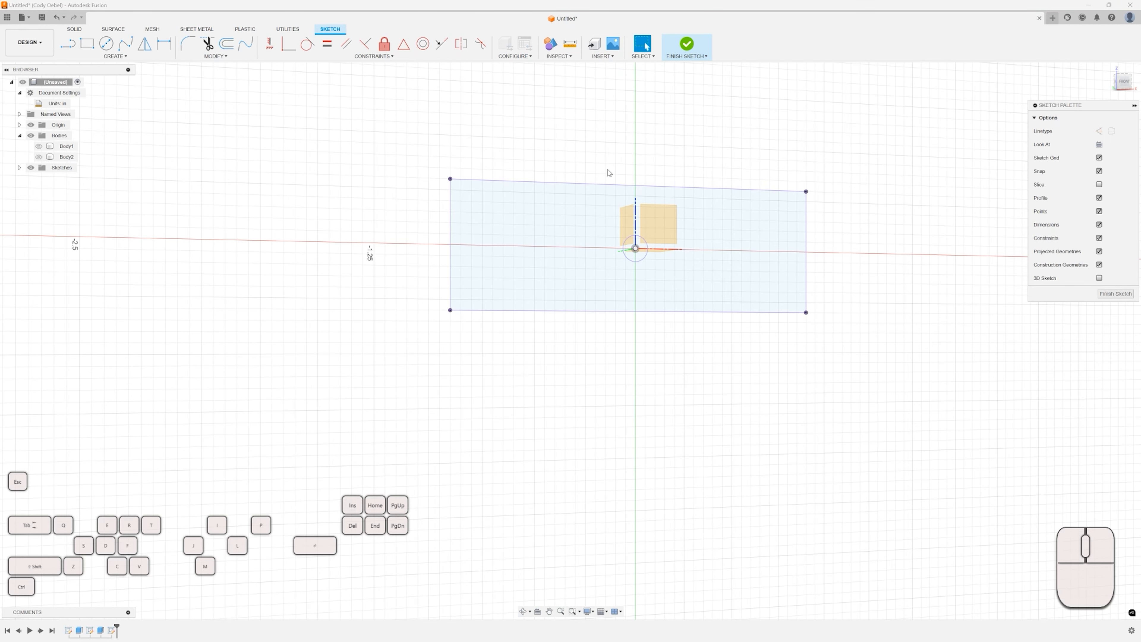
pyautogui.click(1107, 296)
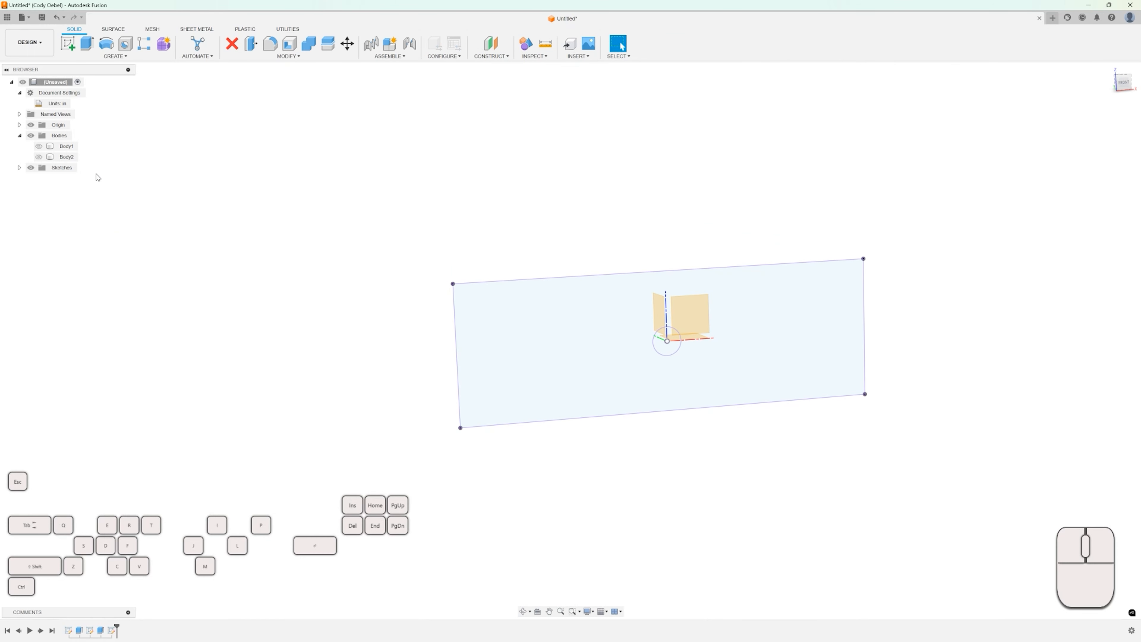
# Expand the Sketches folder and rename the new sketch as WaterPlasmaLaserDXF.
pyautogui.click(20, 167)
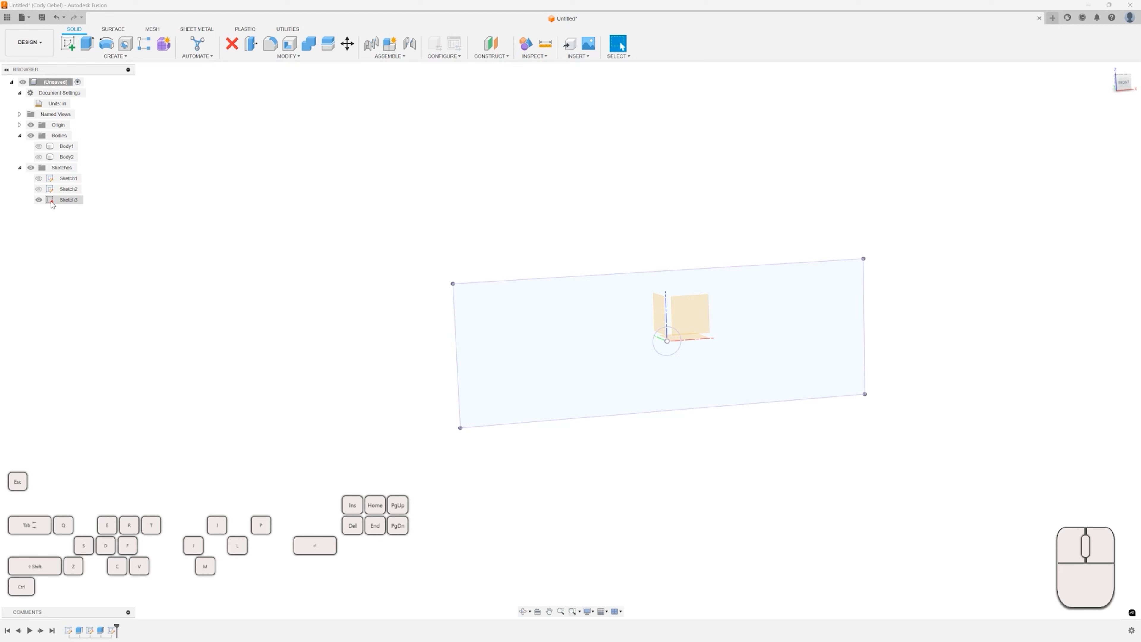
pyautogui.click(39, 200)
pyautogui.click(39, 202)
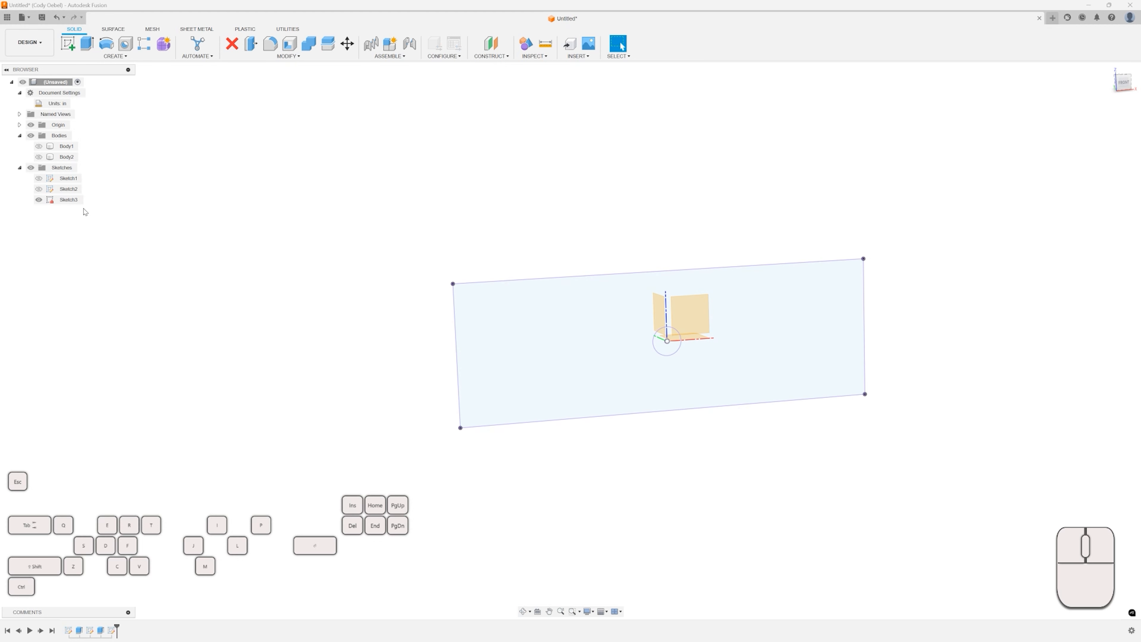
pyautogui.click(70, 201)
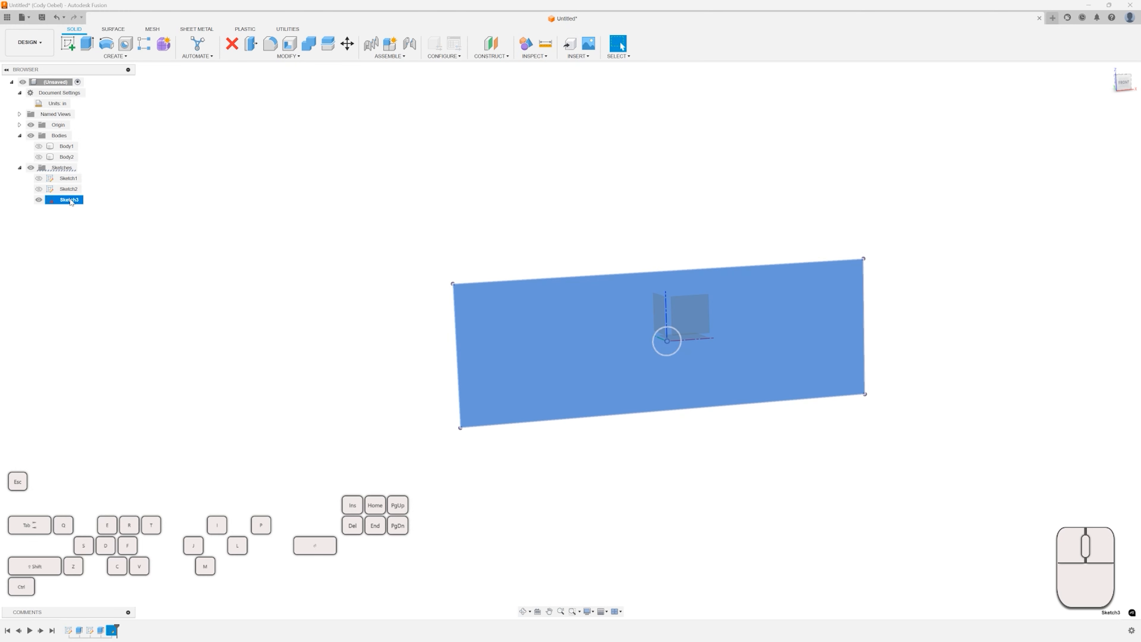
pyautogui.click(70, 200)
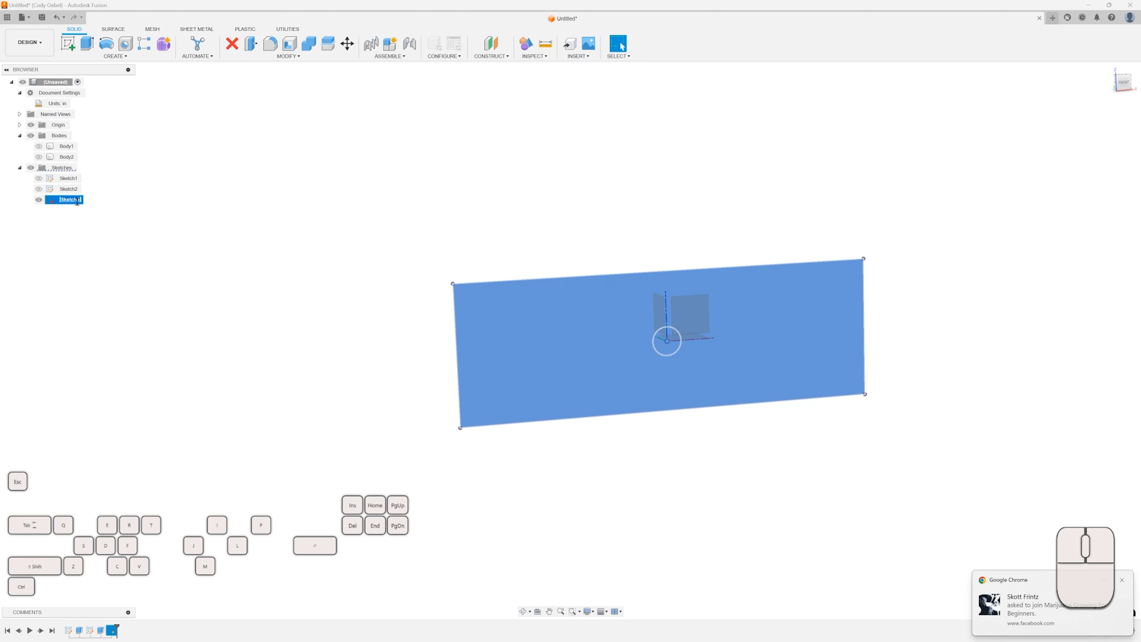
pyautogui.press('shift')
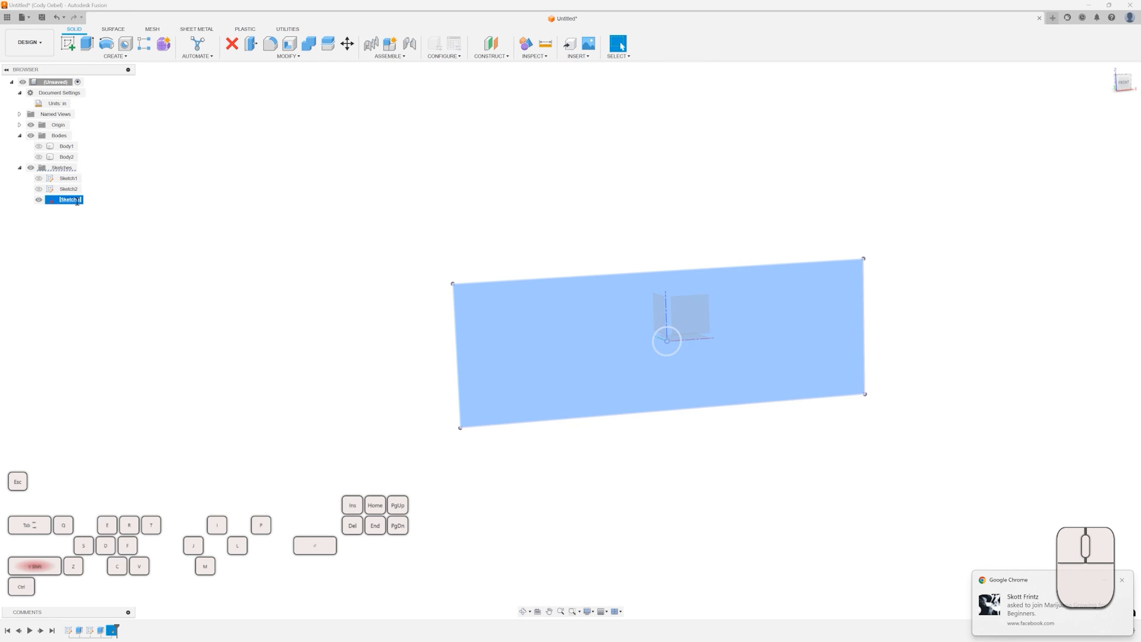
pyautogui.write('WaterPlasma')
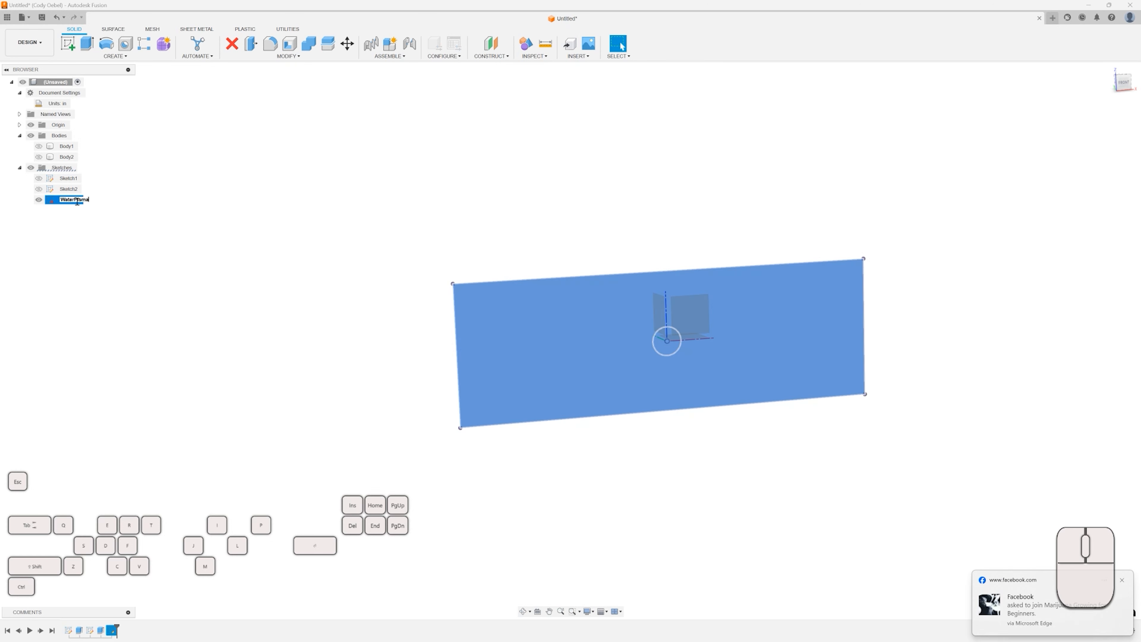
pyautogui.write('LaserDXF')
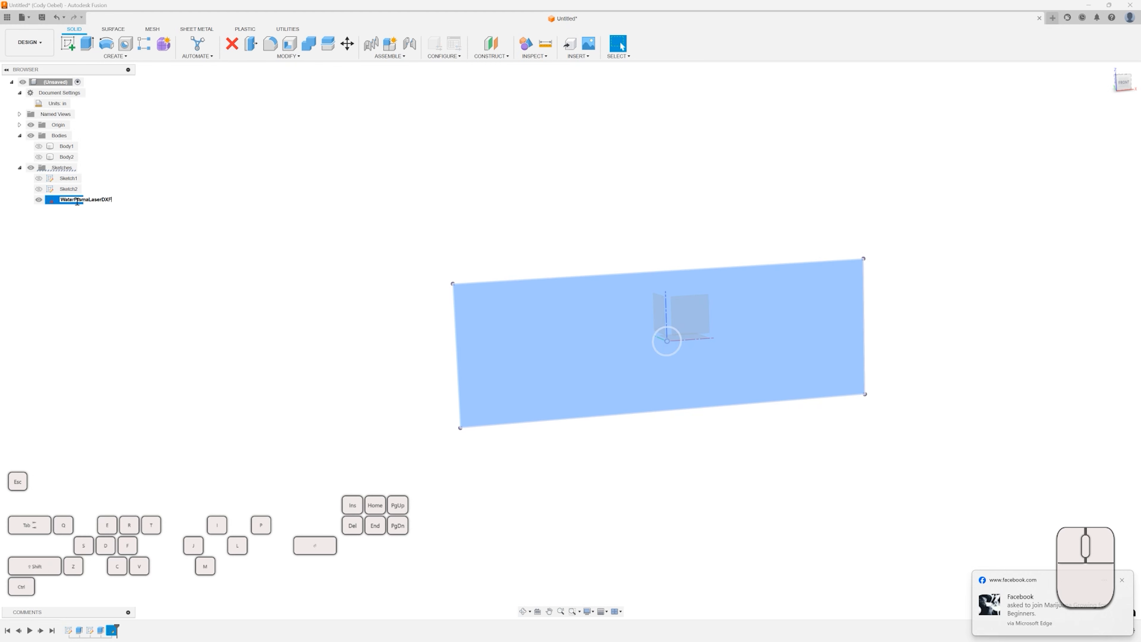
pyautogui.press('Return')
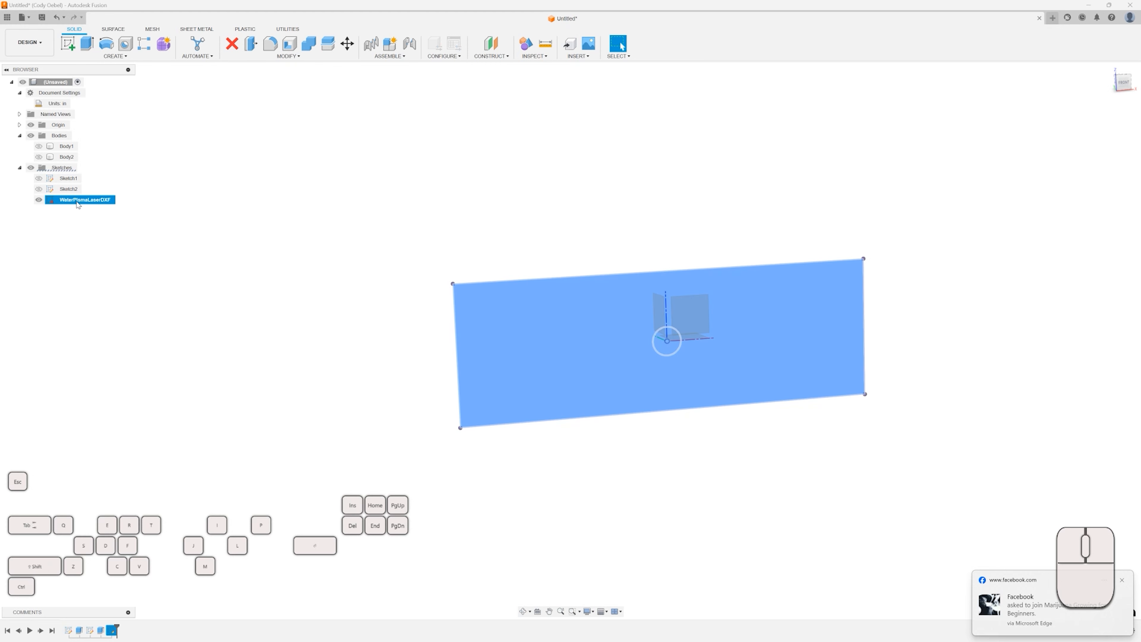
# Export the WaterPlasmaLaserDXF sketch as a DXF, naming the file CutThis2Dfile.
pyautogui.click(101, 216)
pyautogui.click(84, 200)
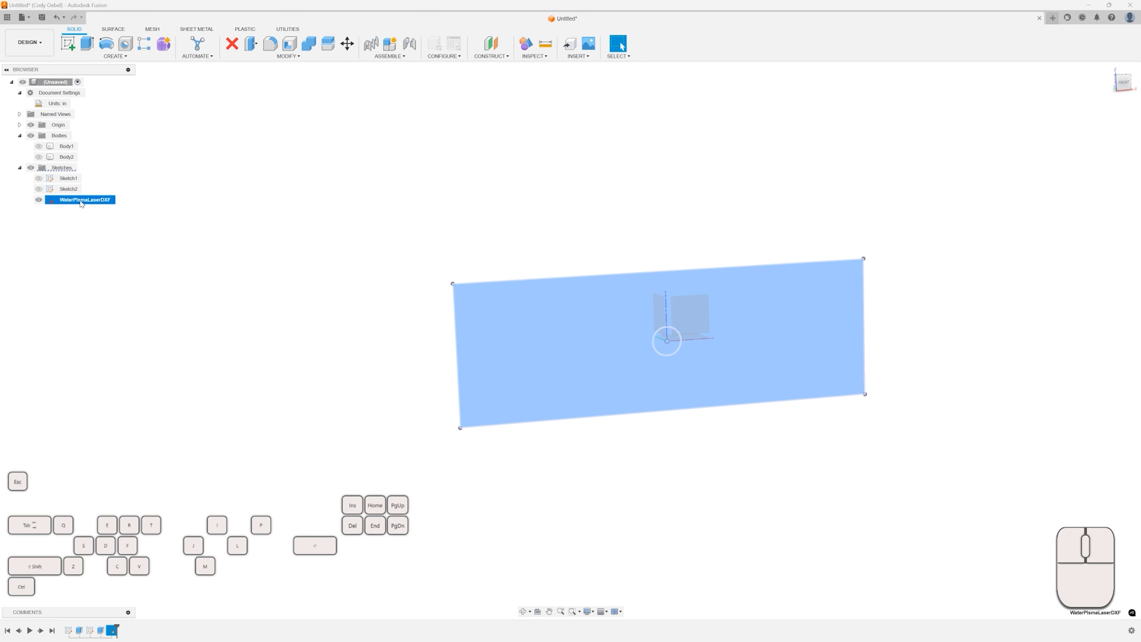
pyautogui.click(92, 228)
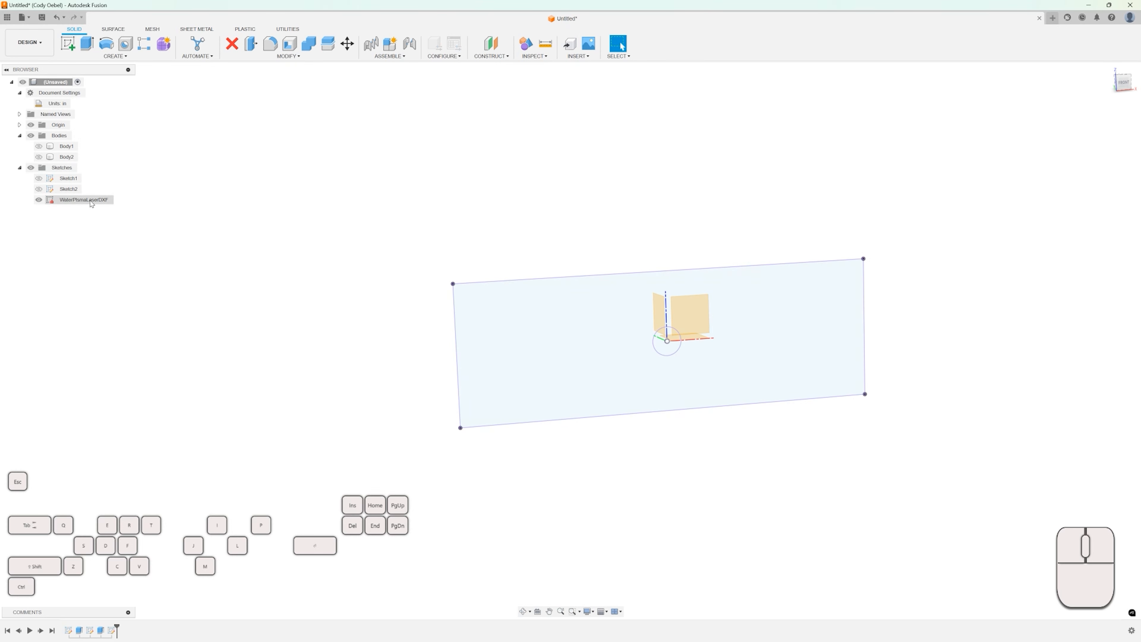
pyautogui.click(89, 203)
pyautogui.rightClick(88, 203)
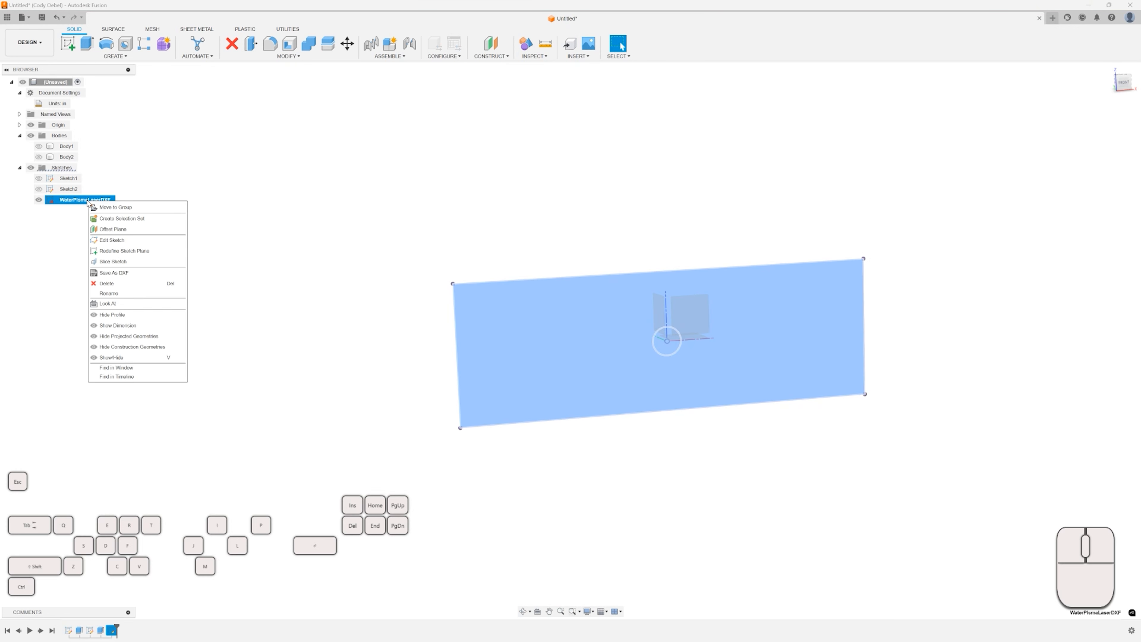
pyautogui.click(115, 273)
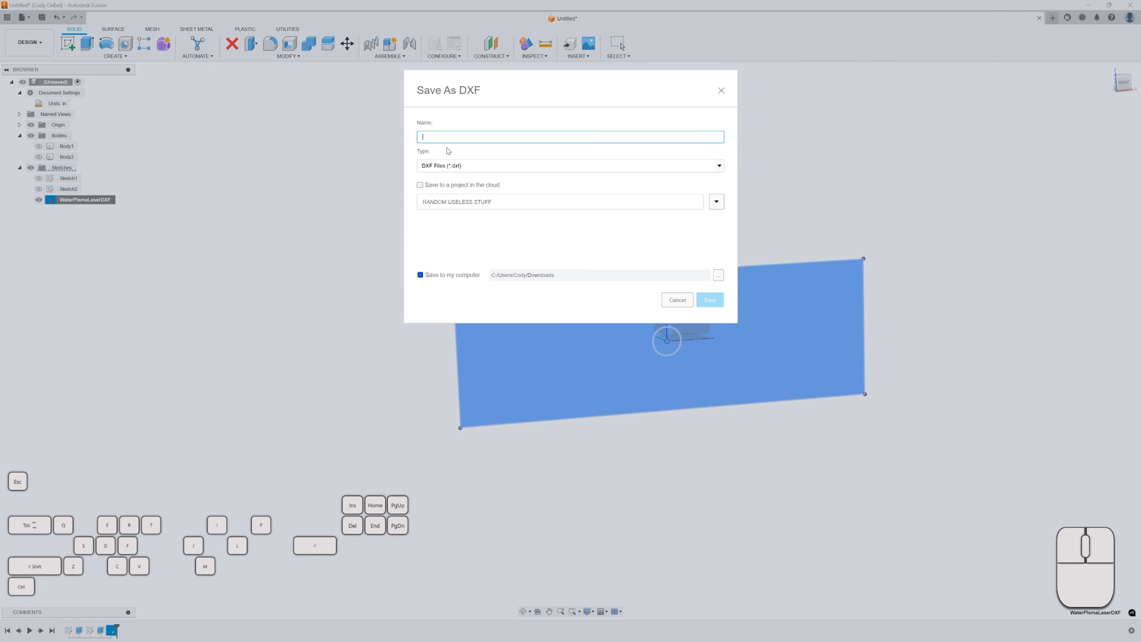
pyautogui.write('CutT')
pyautogui.write('his2Dfile')
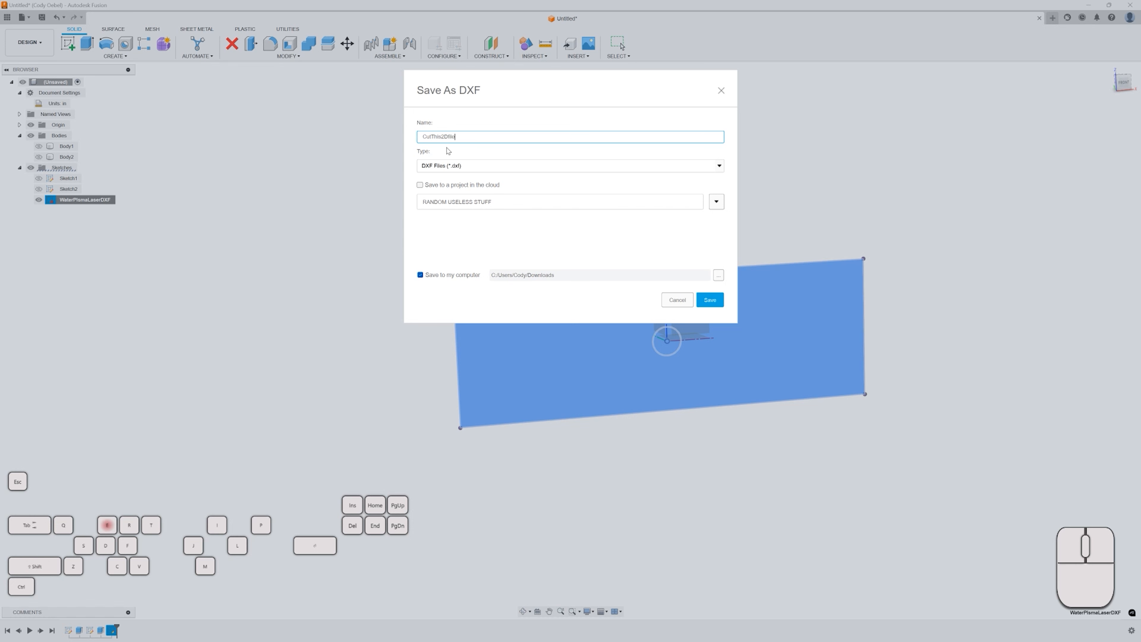
# Choose the Downloads folder as the save location and save the DXF file.
pyautogui.moveTo(459, 136); pyautogui.dragTo(419, 136)
pyautogui.click(718, 276)
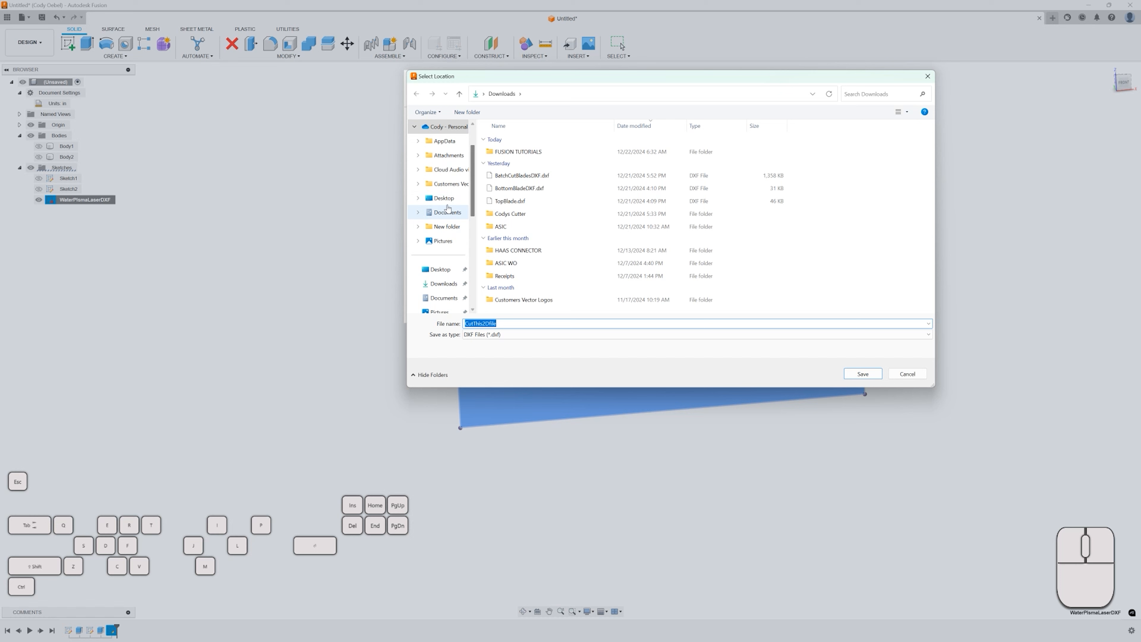
pyautogui.click(508, 325)
pyautogui.doubleClick(513, 322)
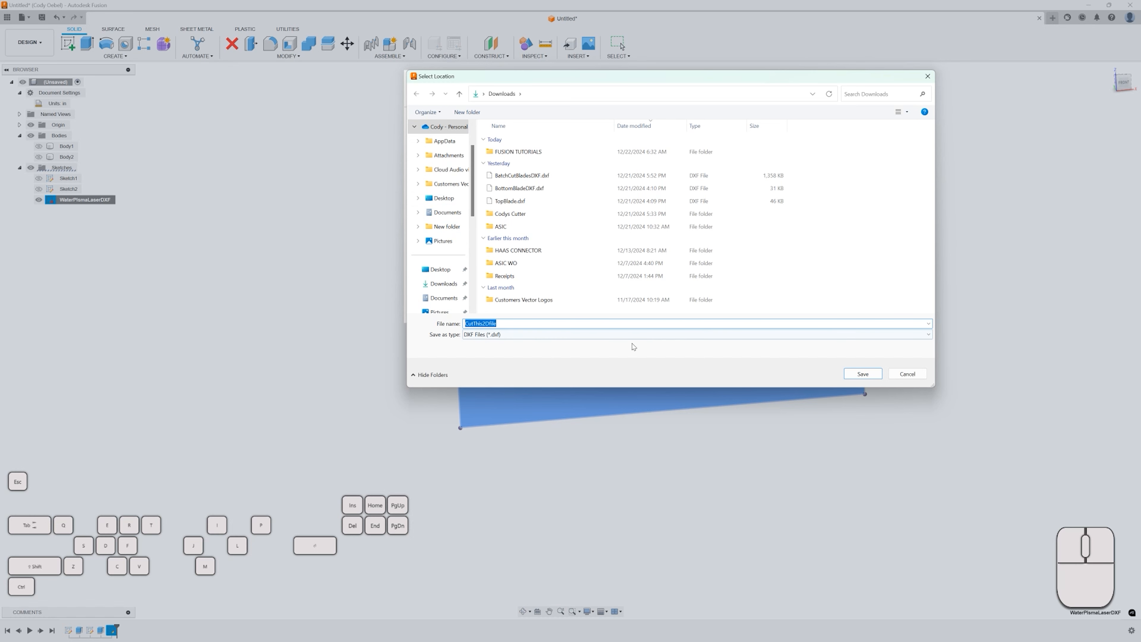
pyautogui.click(845, 374)
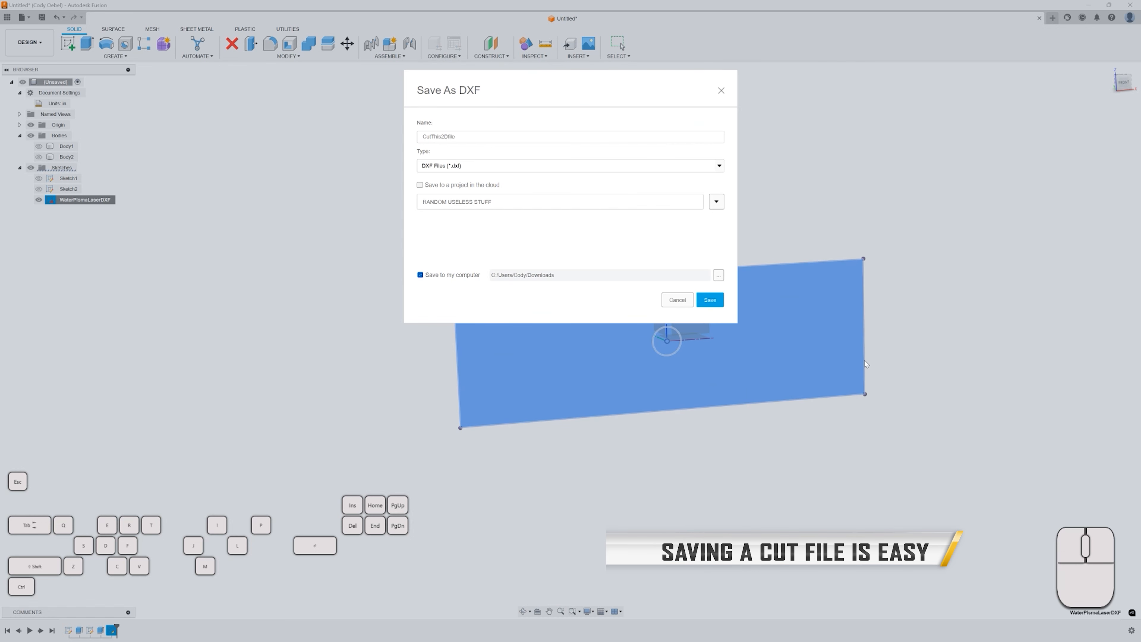
pyautogui.click(704, 301)
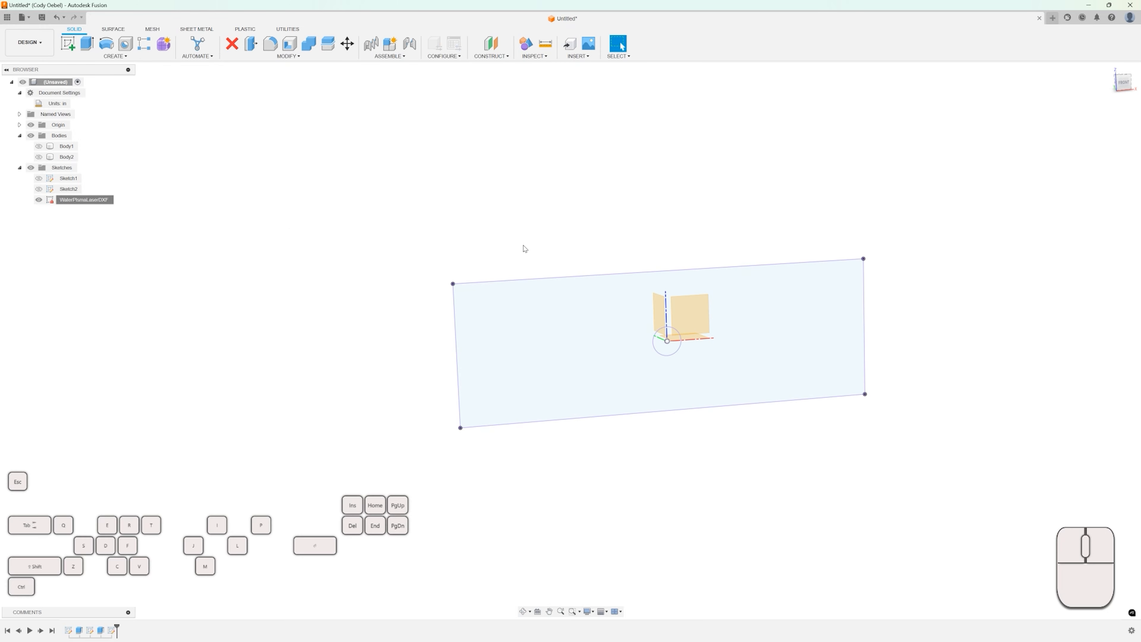
# Hide the WaterPlasmaLaserDXF sketch and show Body1 and Body2 again.
pyautogui.click(39, 201)
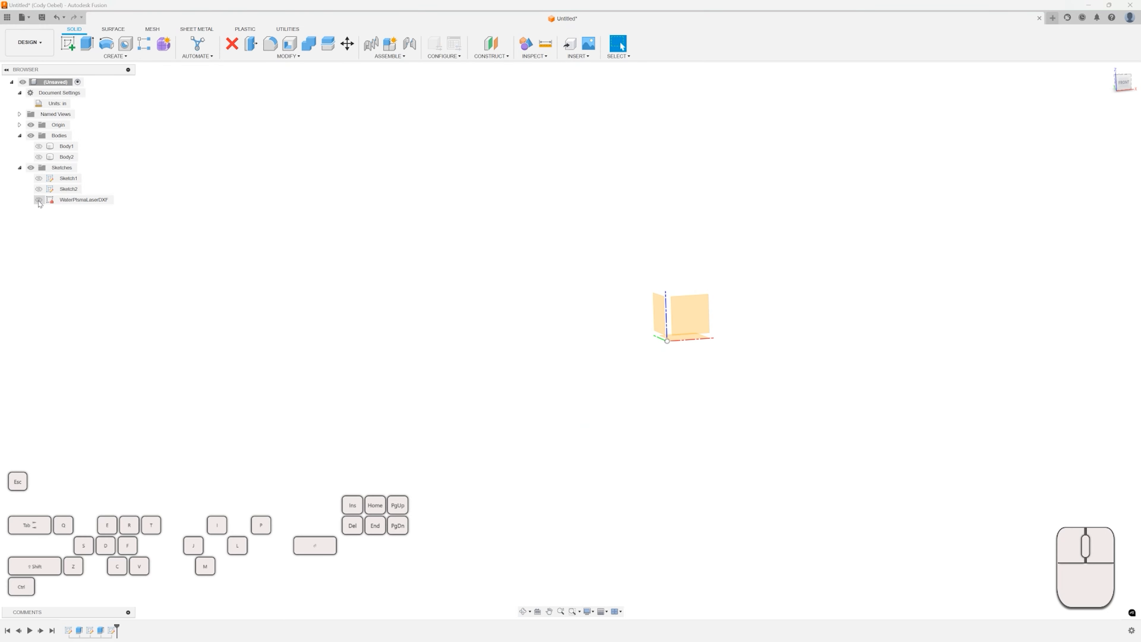
pyautogui.click(39, 147)
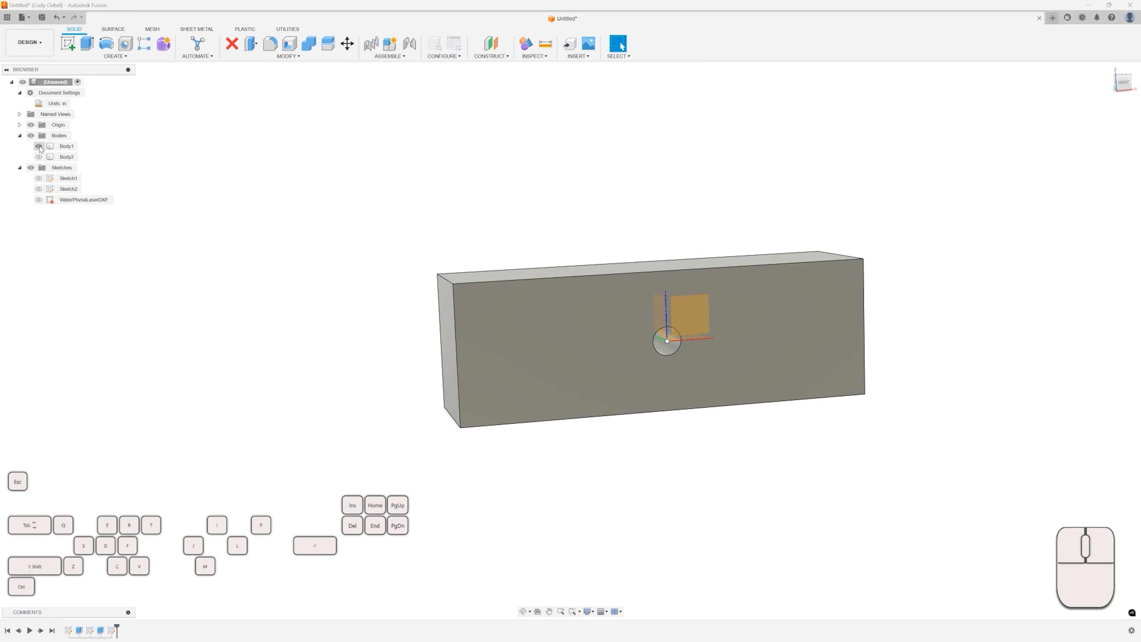
pyautogui.click(39, 156)
pyautogui.scroll(-3, 292, 271)
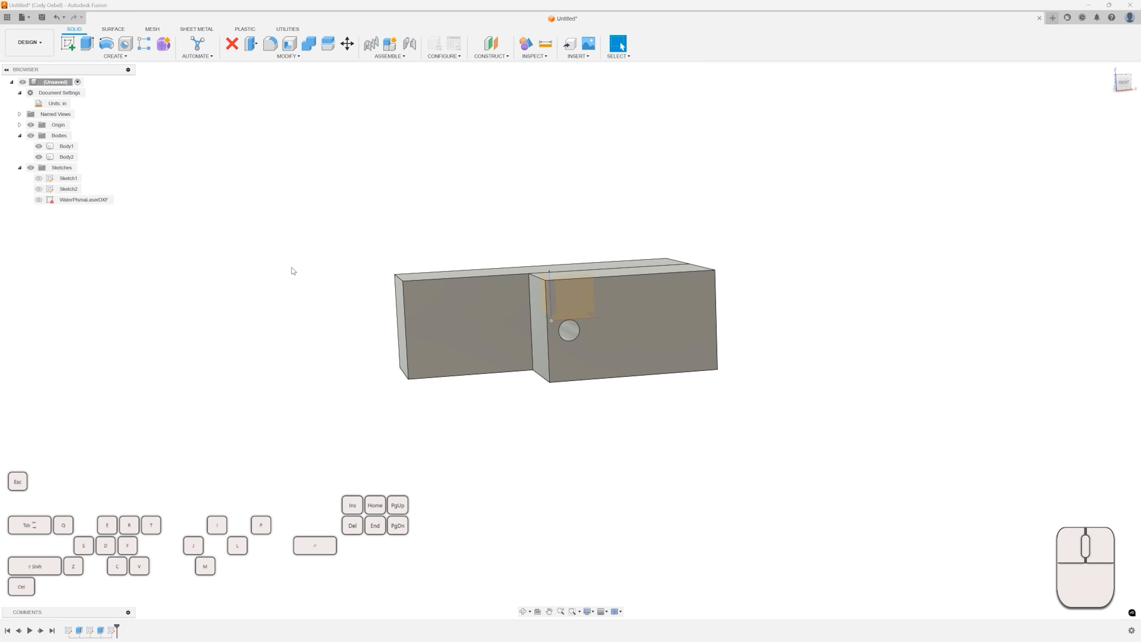
# Inspect the two bodies from several angles, selecting each in turn.
pyautogui.keyDown('shift'); pyautogui.moveTo(293, 271); pyautogui.dragTo(327, 298, button='middle'); pyautogui.keyUp('shift')
pyautogui.click(492, 273)
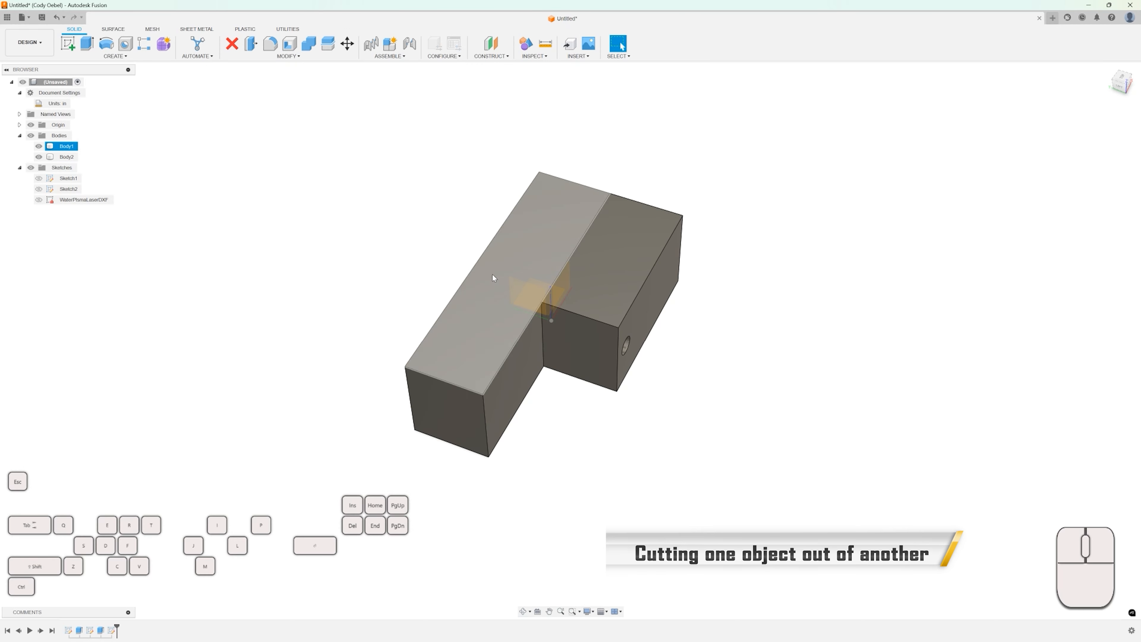
pyautogui.scroll(3, 566, 271)
pyautogui.scroll(-1, 647, 278)
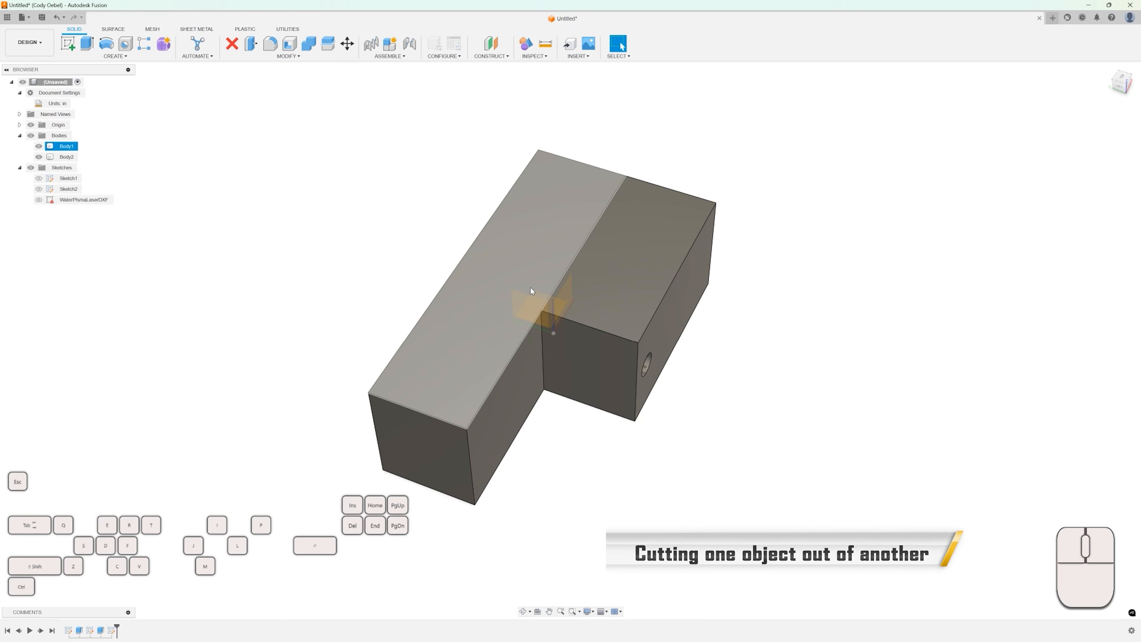
pyautogui.click(651, 304)
pyautogui.moveTo(657, 302)
pyautogui.keyDown('shift'); pyautogui.mouseDown(button='middle')
pyautogui.moveTo(623, 291)
pyautogui.moveTo(645, 291)
pyautogui.mouseUp(button='middle'); pyautogui.keyUp('shift')
pyautogui.scroll(6, 606, 313)
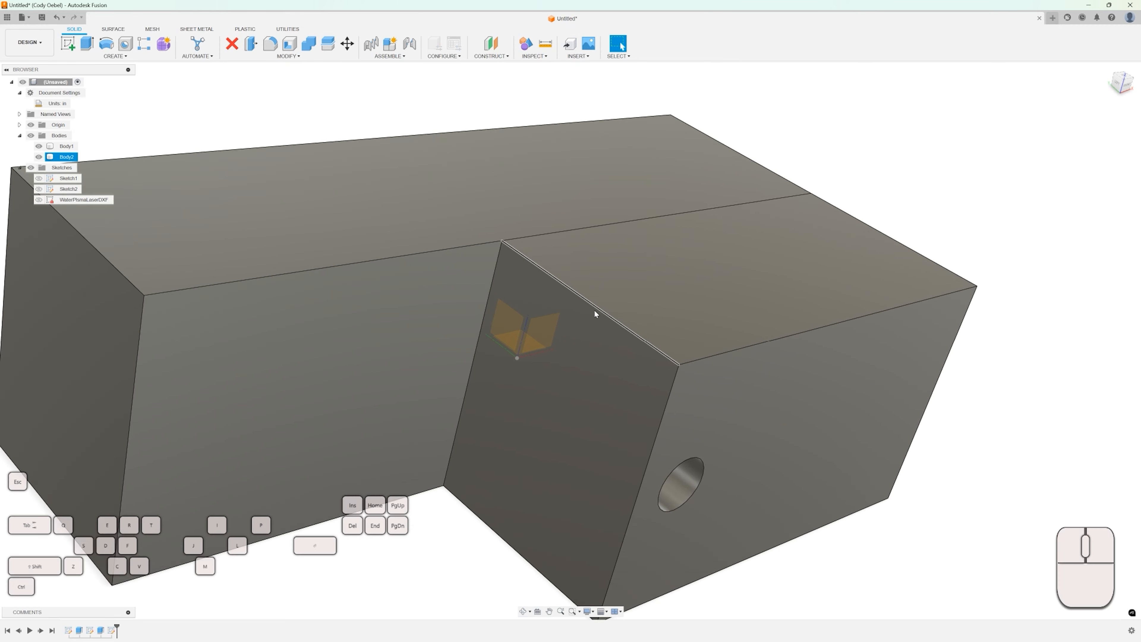
pyautogui.scroll(-3, 595, 314)
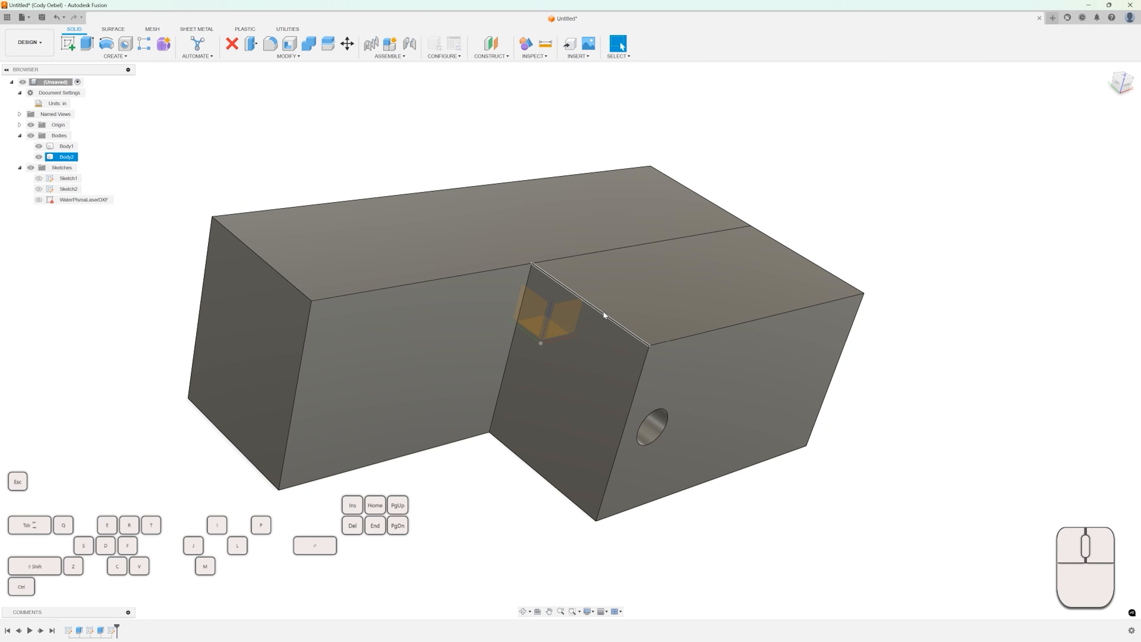
# Fillet the top and bottom edges of Body2's inner end face with a 0.125 in radius.
pyautogui.press('f')
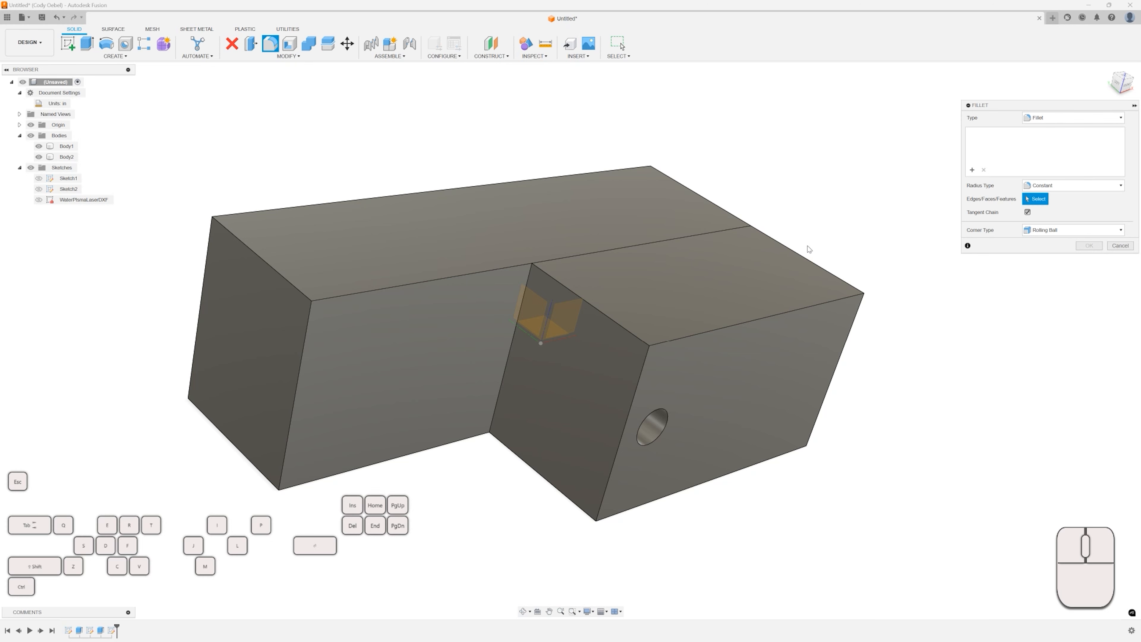
pyautogui.click(607, 316)
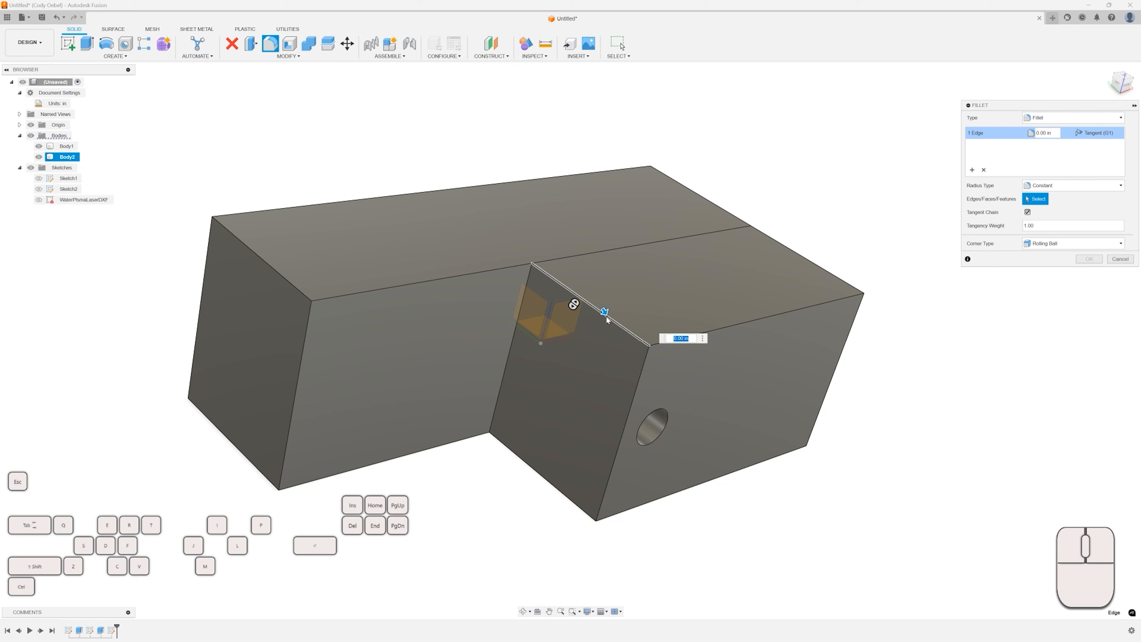
pyautogui.click(532, 470)
pyautogui.moveTo(526, 467); pyautogui.dragTo(535, 463)
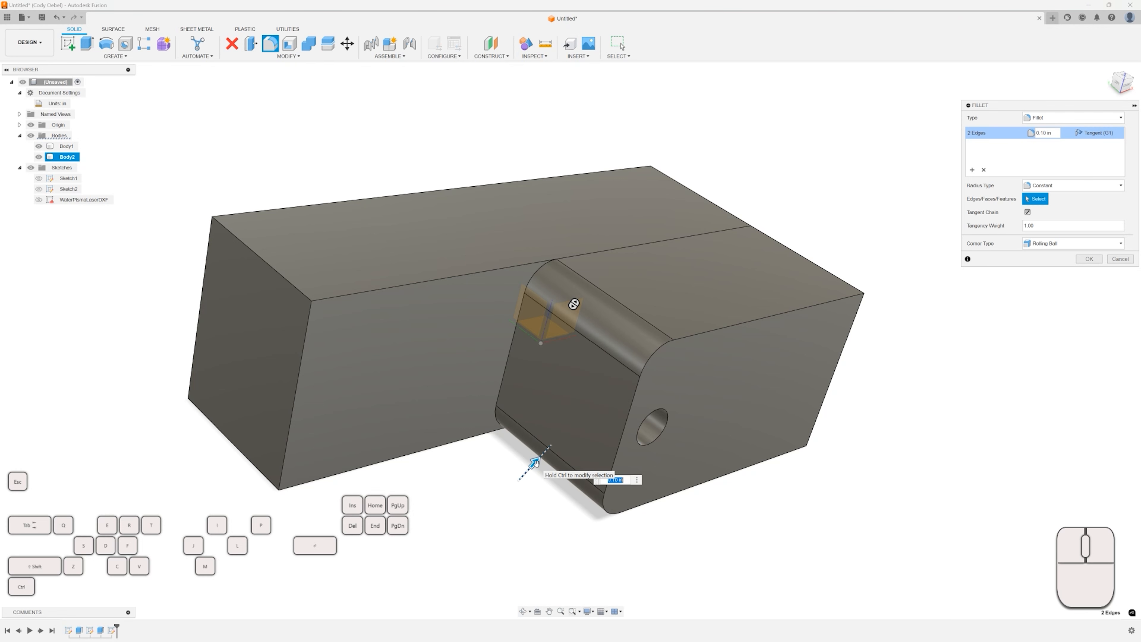
pyautogui.write('.5')
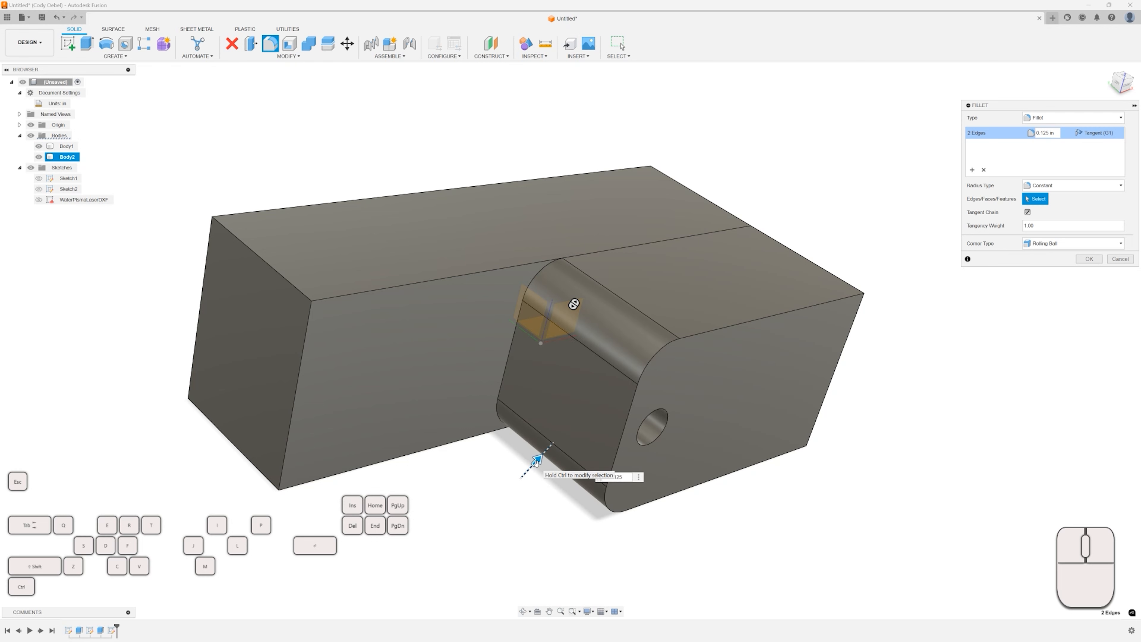
pyautogui.press('Return')
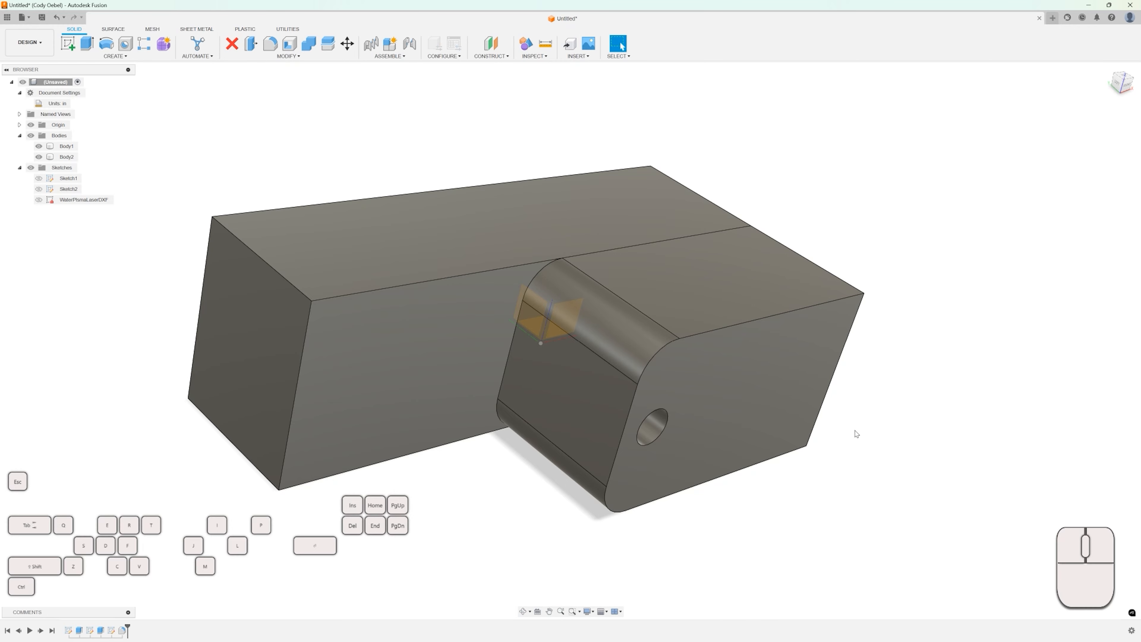
pyautogui.press('Return')
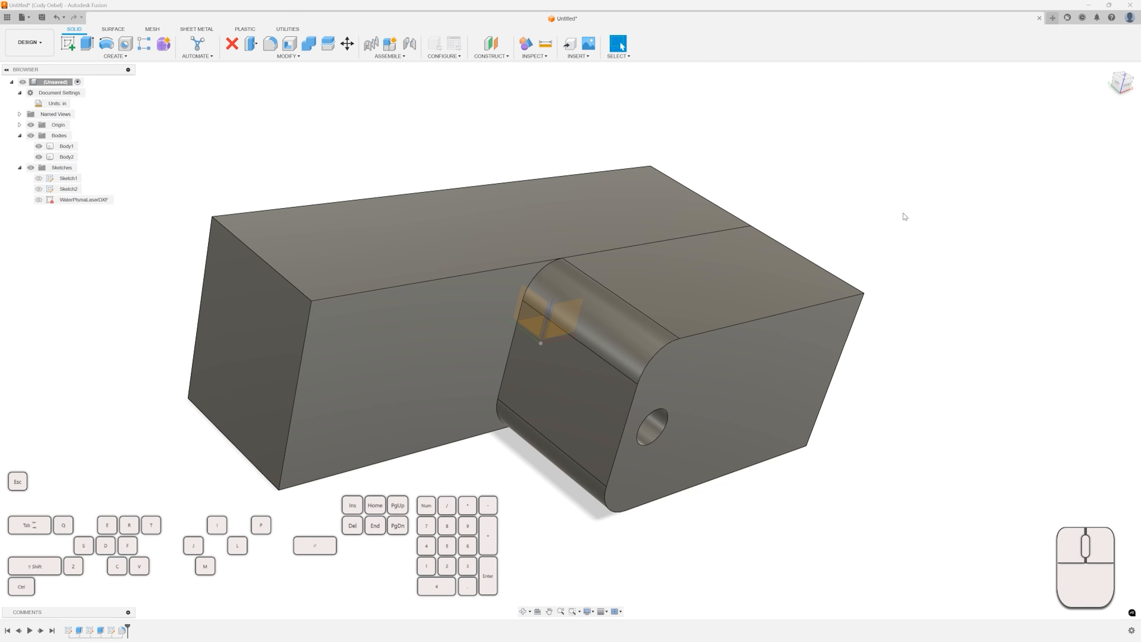
# Fillet the top and bottom edges of Body2's outer end face.
pyautogui.scroll(-2, 904, 234)
pyautogui.keyDown('shift'); pyautogui.moveTo(866, 255); pyautogui.dragTo(831, 270, button='middle'); pyautogui.keyUp('shift')
pyautogui.press('f')
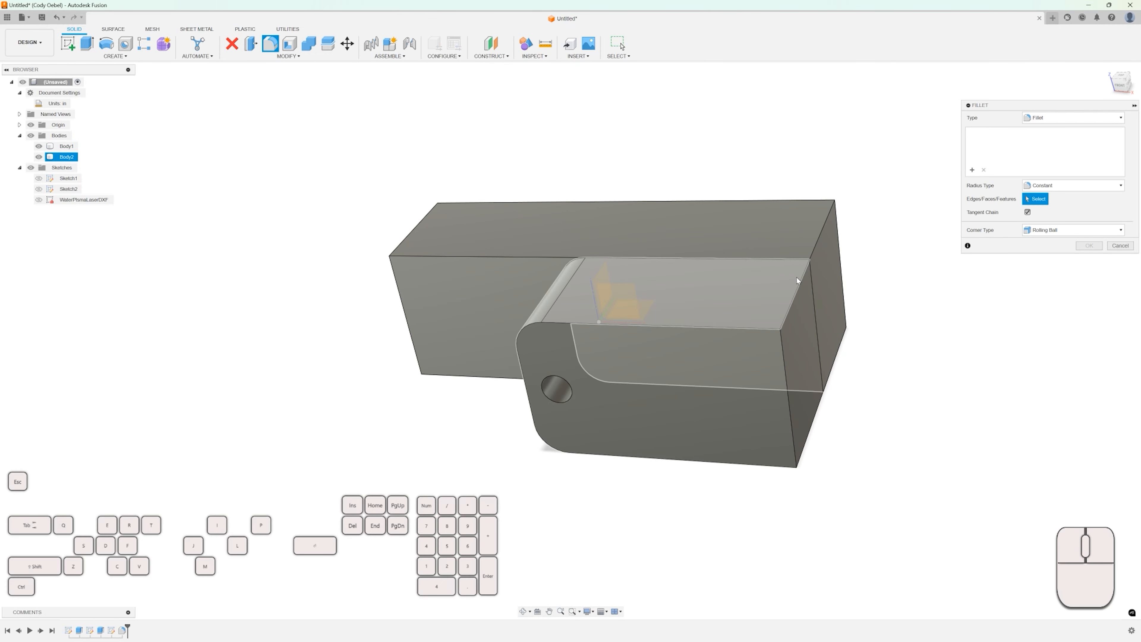
pyautogui.click(796, 293)
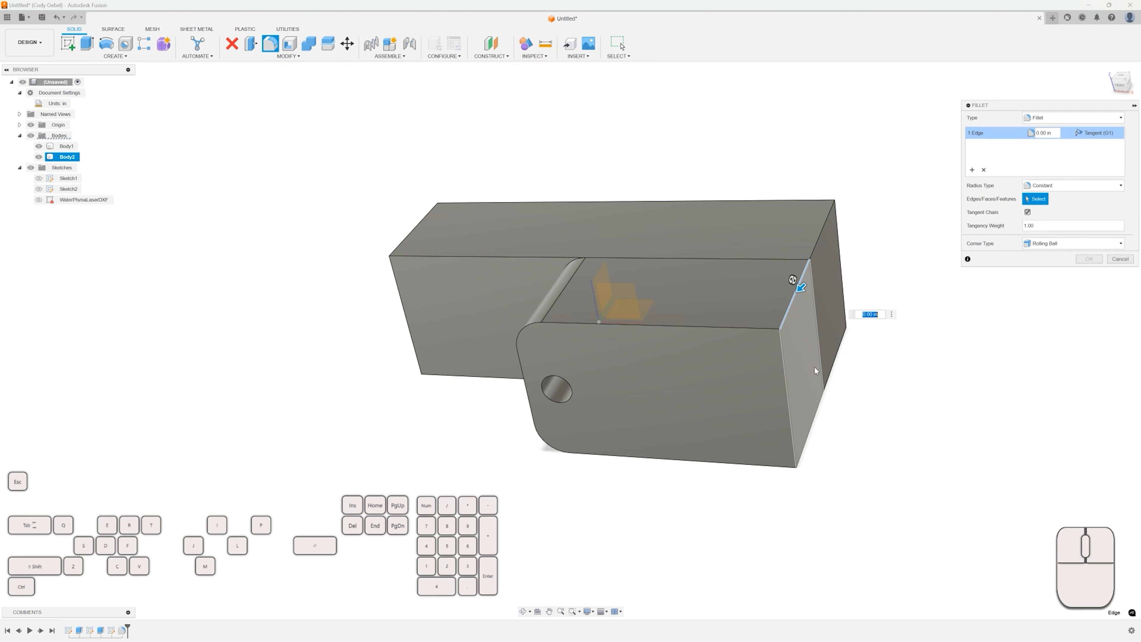
pyautogui.click(810, 435)
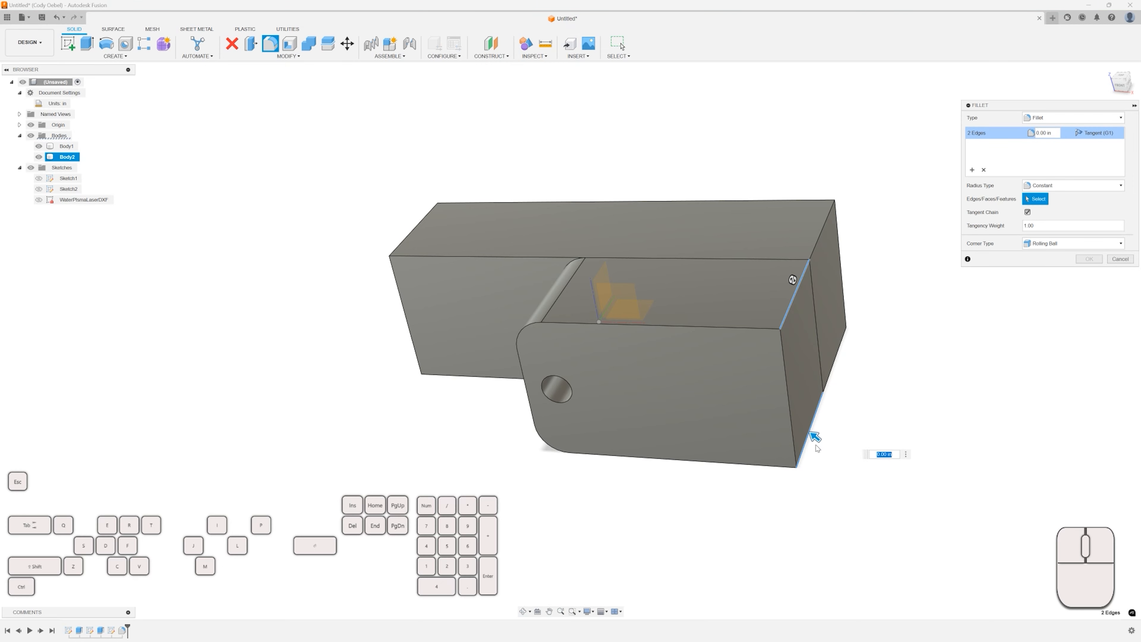
pyautogui.moveTo(813, 434); pyautogui.dragTo(802, 427)
pyautogui.press('Return')
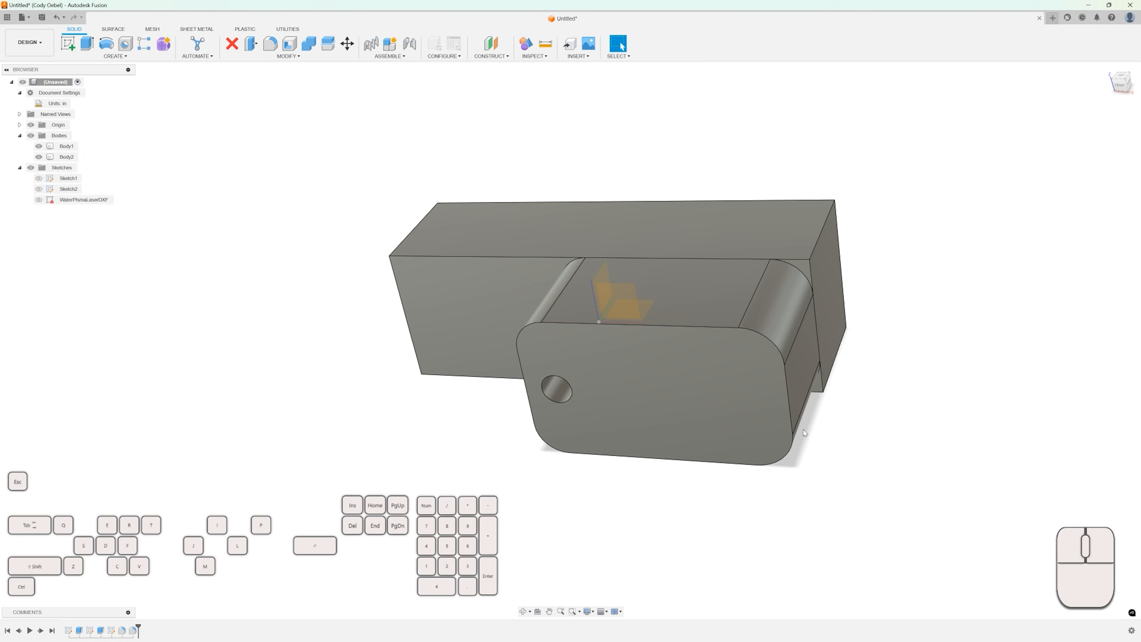
# Fillet the four vertical end edges of Body1 in one Fillet operation.
pyautogui.press('f')
pyautogui.click(822, 231)
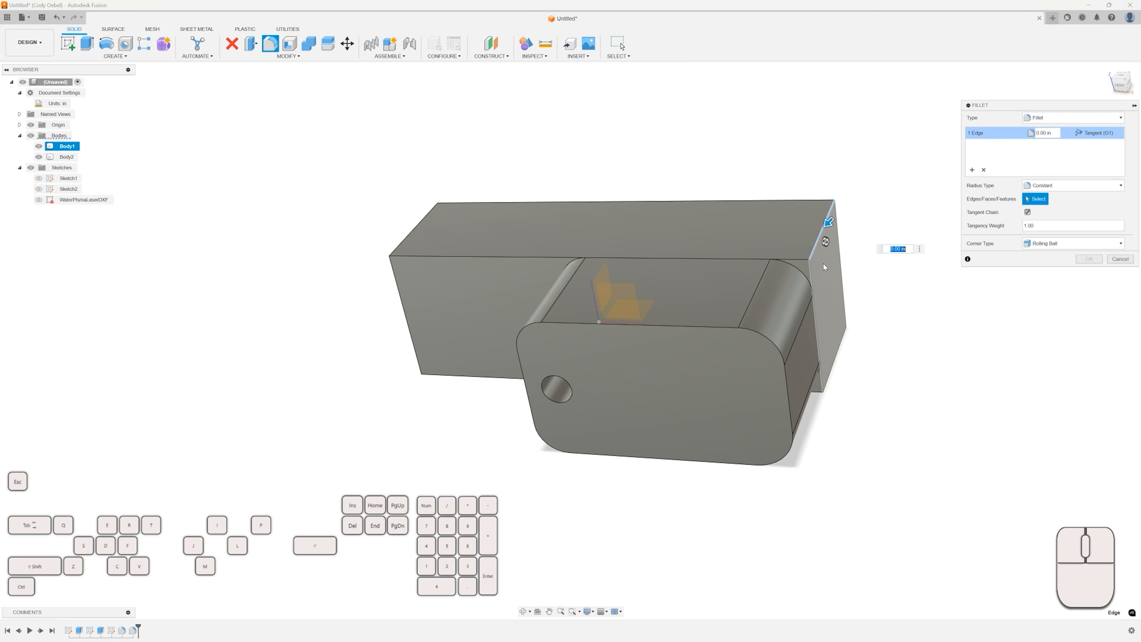
pyautogui.click(834, 360)
pyautogui.click(417, 225)
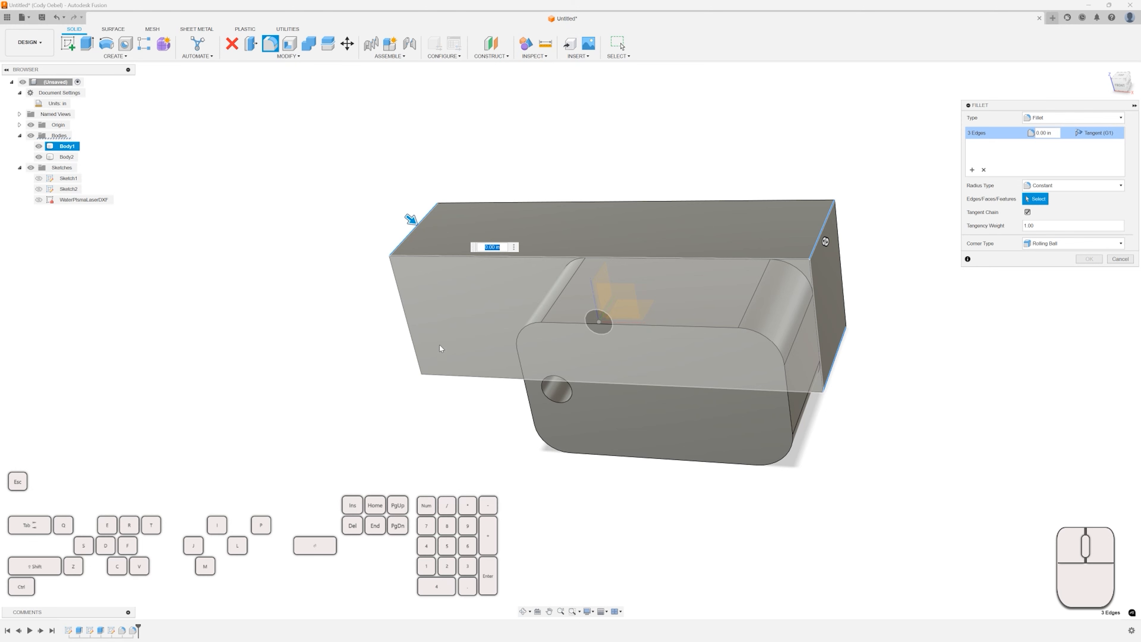
pyautogui.keyDown('shift'); pyautogui.moveTo(441, 345); pyautogui.dragTo(389, 362, button='middle'); pyautogui.keyUp('shift')
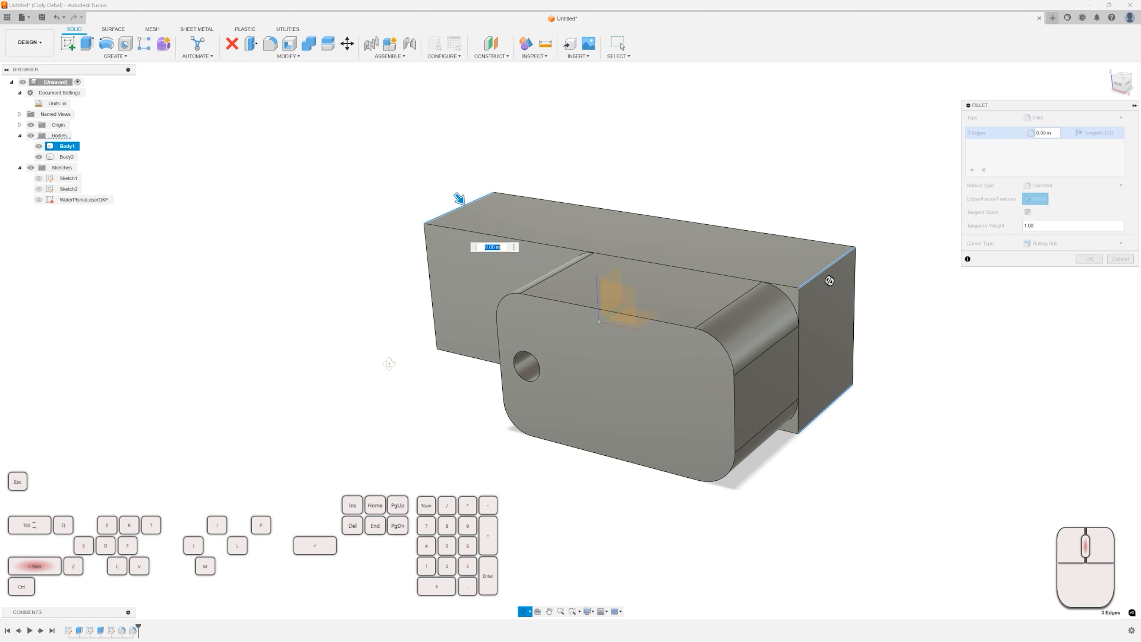
pyautogui.click(467, 331)
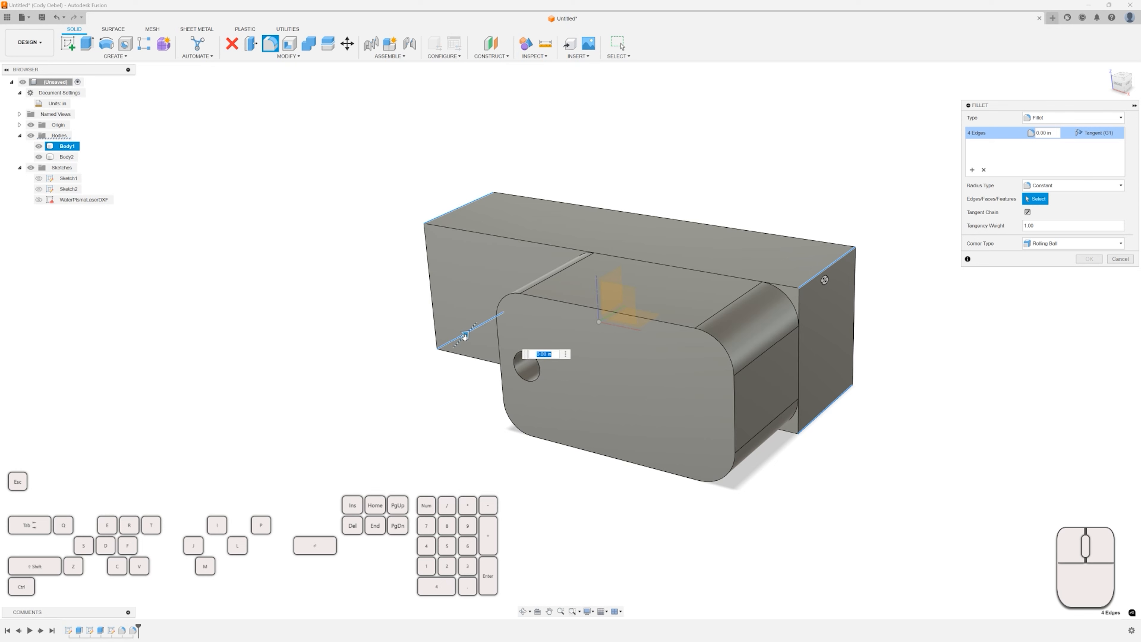
pyautogui.moveTo(467, 331); pyautogui.dragTo(473, 326)
pyautogui.click(1088, 259)
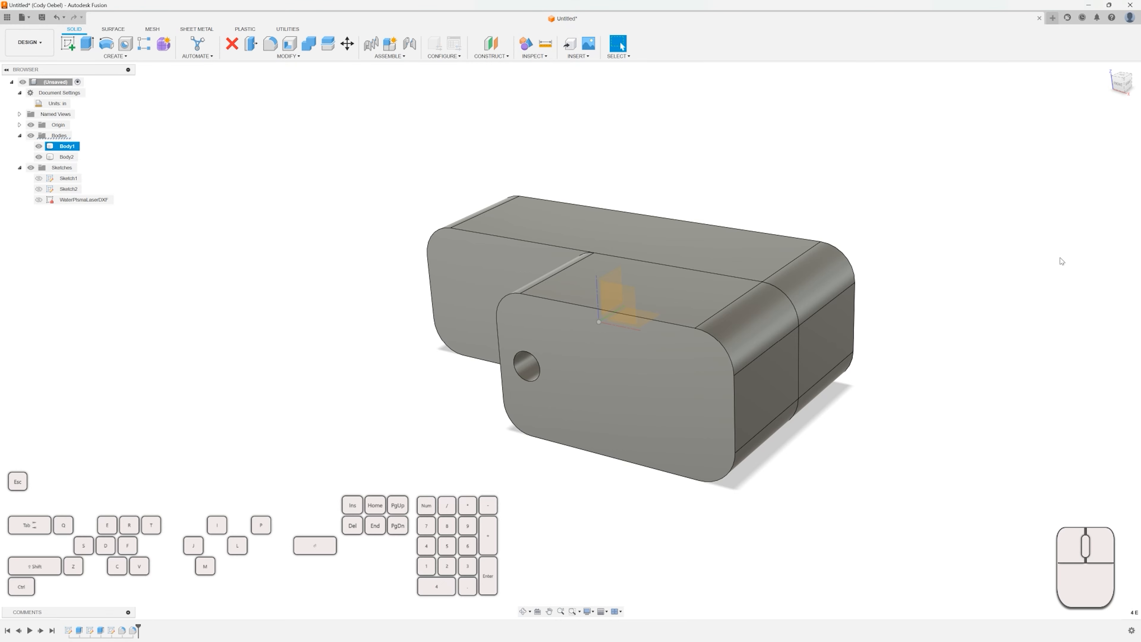
# Inspect the filleted bodies from above, selecting their top faces.
pyautogui.scroll(-2, 680, 192)
pyautogui.keyDown('shift'); pyautogui.moveTo(679, 192); pyautogui.dragTo(716, 213, button='middle'); pyautogui.keyUp('shift')
pyautogui.click(692, 244)
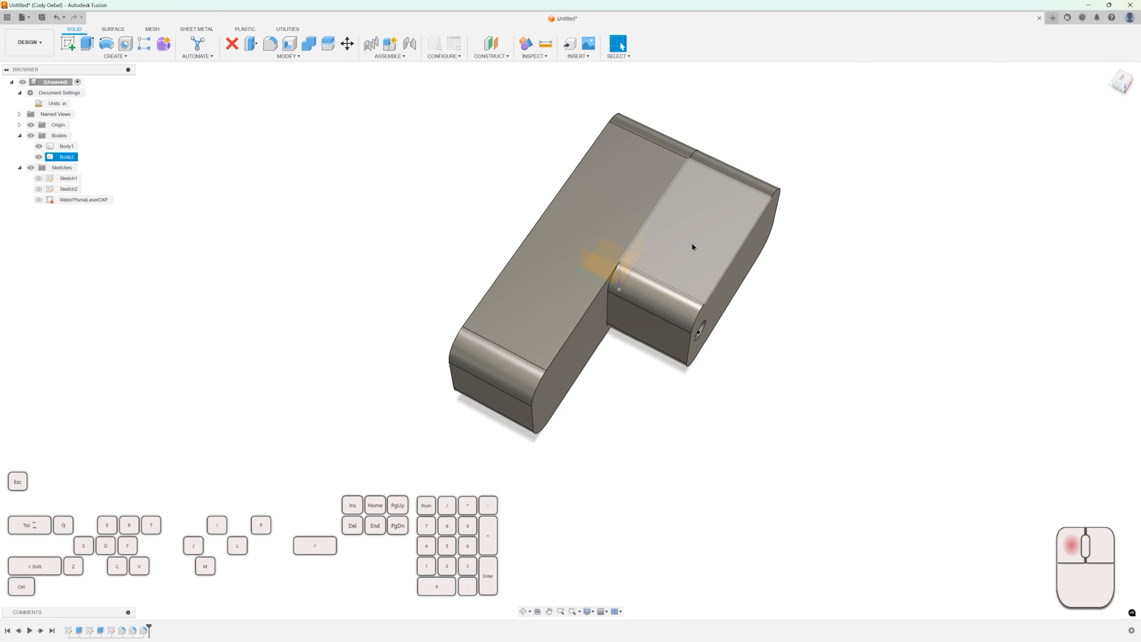
pyautogui.click(598, 200)
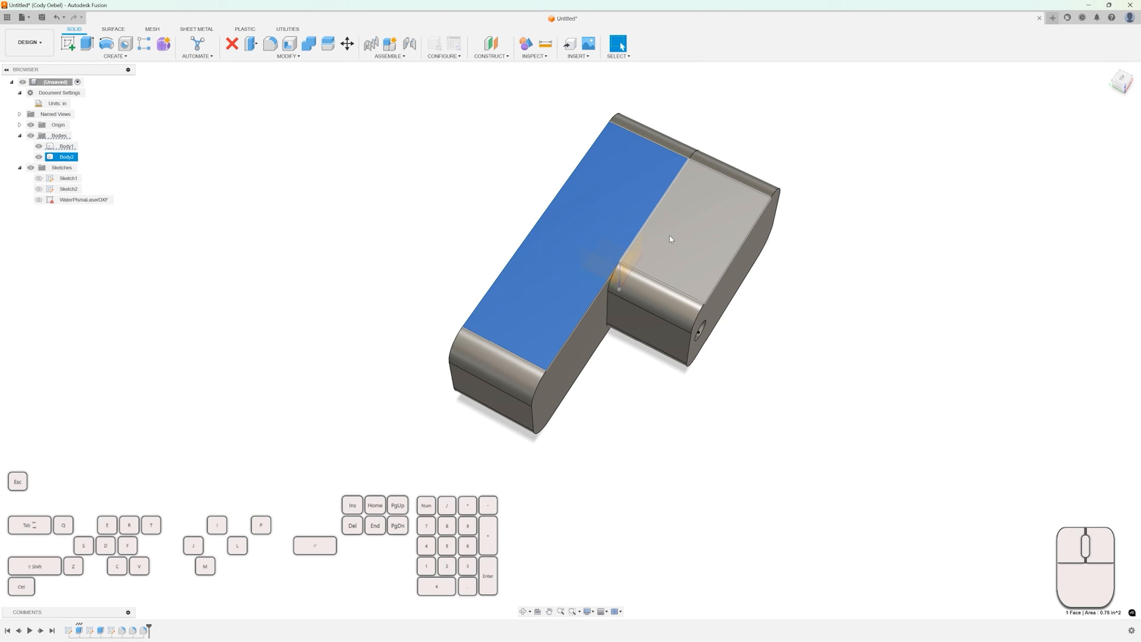
pyautogui.click(670, 238)
pyautogui.click(613, 199)
pyautogui.click(485, 179)
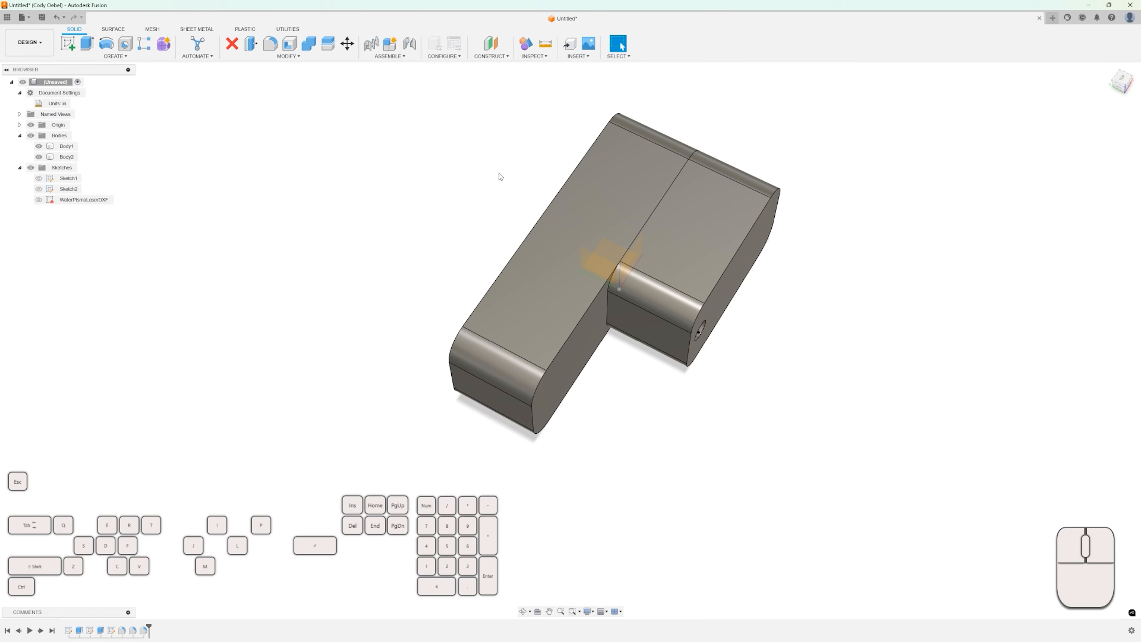
pyautogui.click(310, 47)
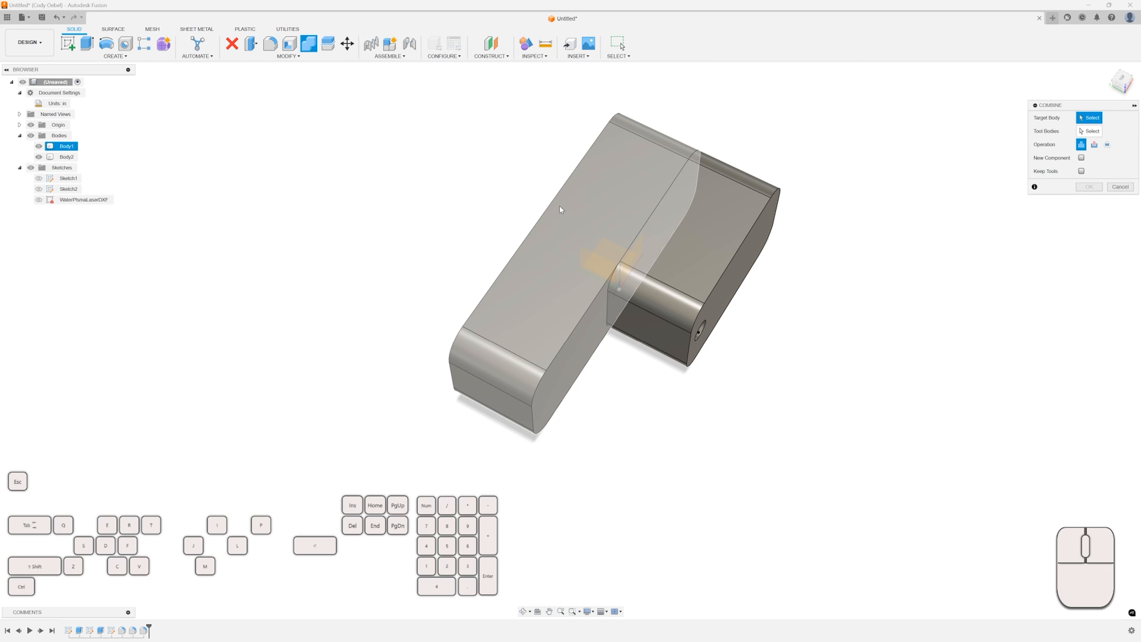
pyautogui.click(573, 202)
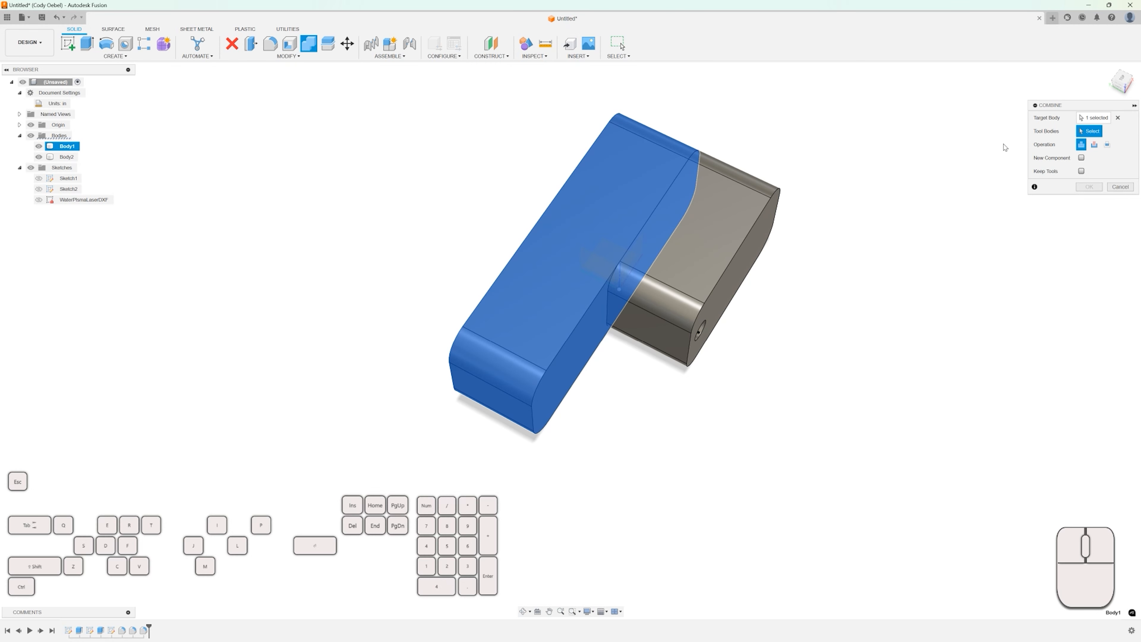
pyautogui.click(742, 207)
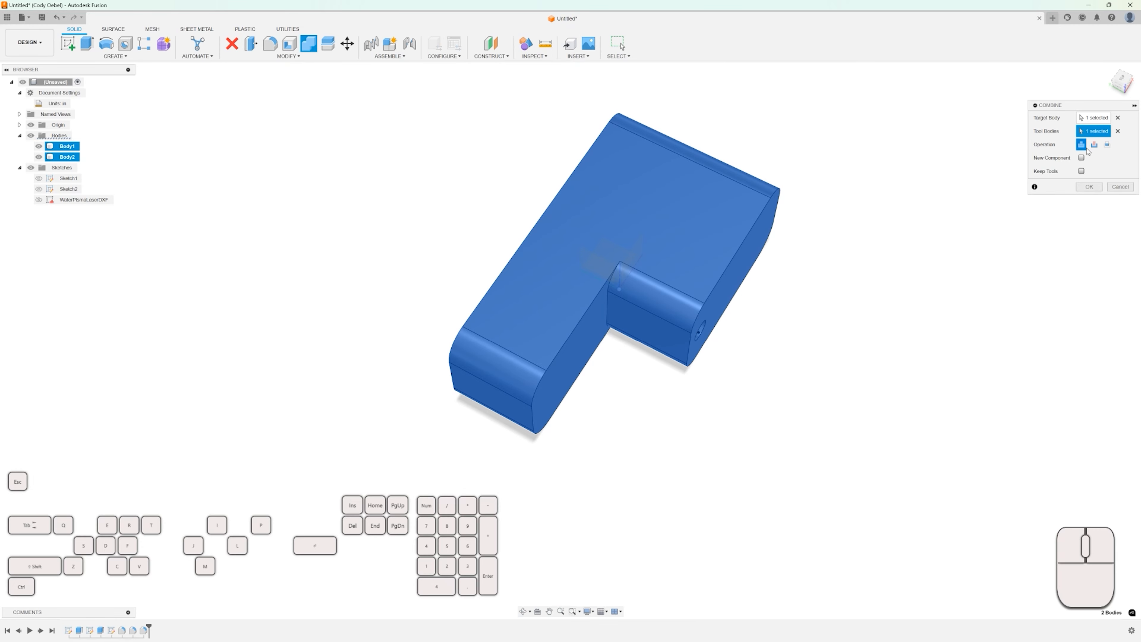
pyautogui.click(1119, 187)
# Move Body2 0.20 in along the Y direction.
pyautogui.click(726, 207)
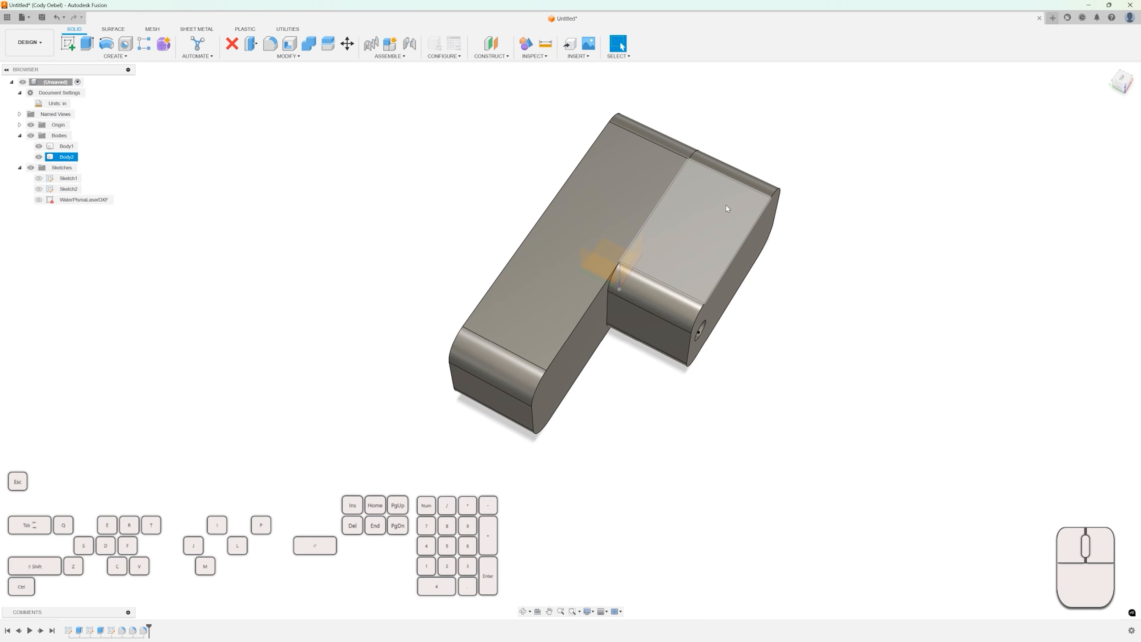
pyautogui.click(641, 184)
pyautogui.click(686, 245)
pyautogui.click(718, 272)
pyautogui.keyDown('shift'); pyautogui.moveTo(718, 271); pyautogui.dragTo(746, 262, button='middle'); pyautogui.keyUp('shift')
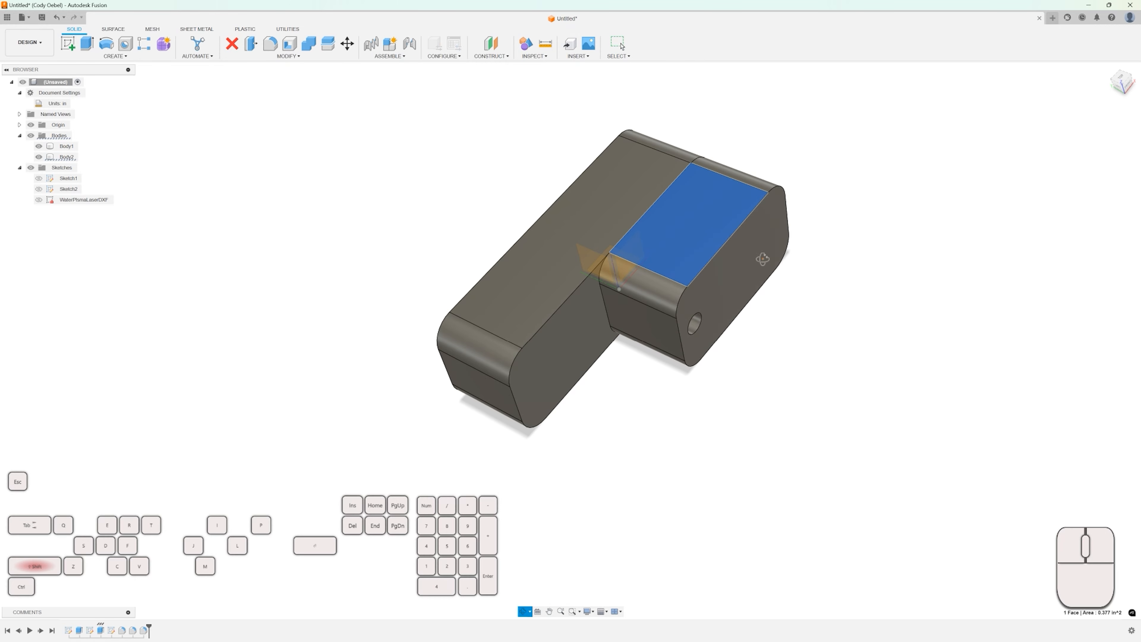
pyautogui.click(746, 262)
pyautogui.click(67, 158)
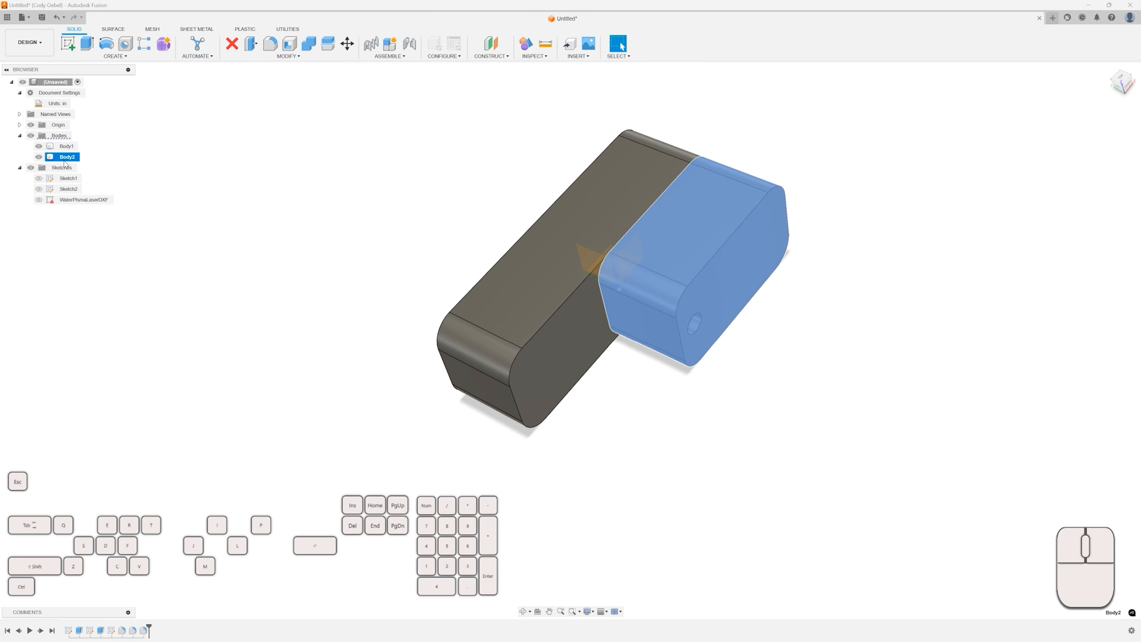
pyautogui.press('m')
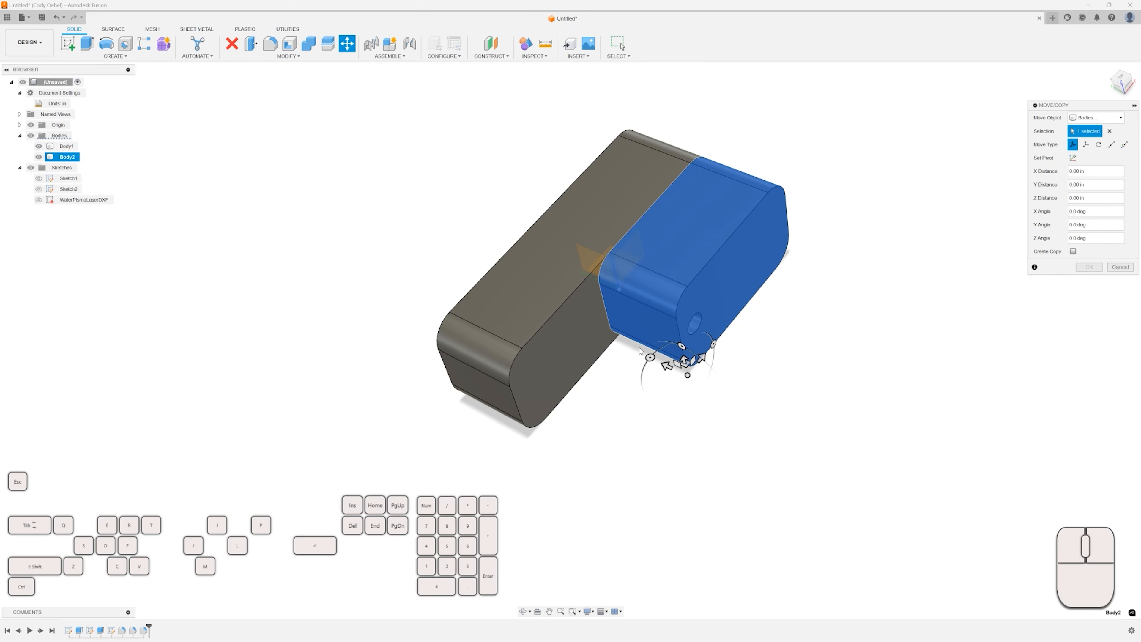
pyautogui.scroll(2, 650, 365)
pyautogui.moveTo(683, 374); pyautogui.dragTo(645, 354)
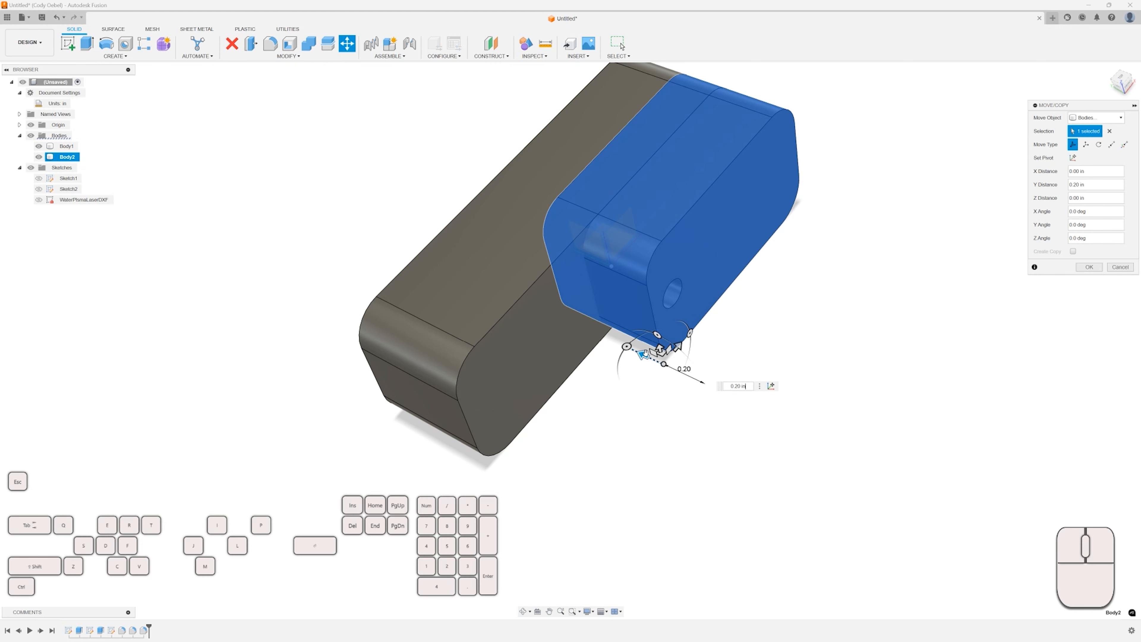
pyautogui.click(1089, 267)
# Inspect the repositioned bodies, selecting the top and end faces of Body2 and Body1.
pyautogui.scroll(-3, 825, 270)
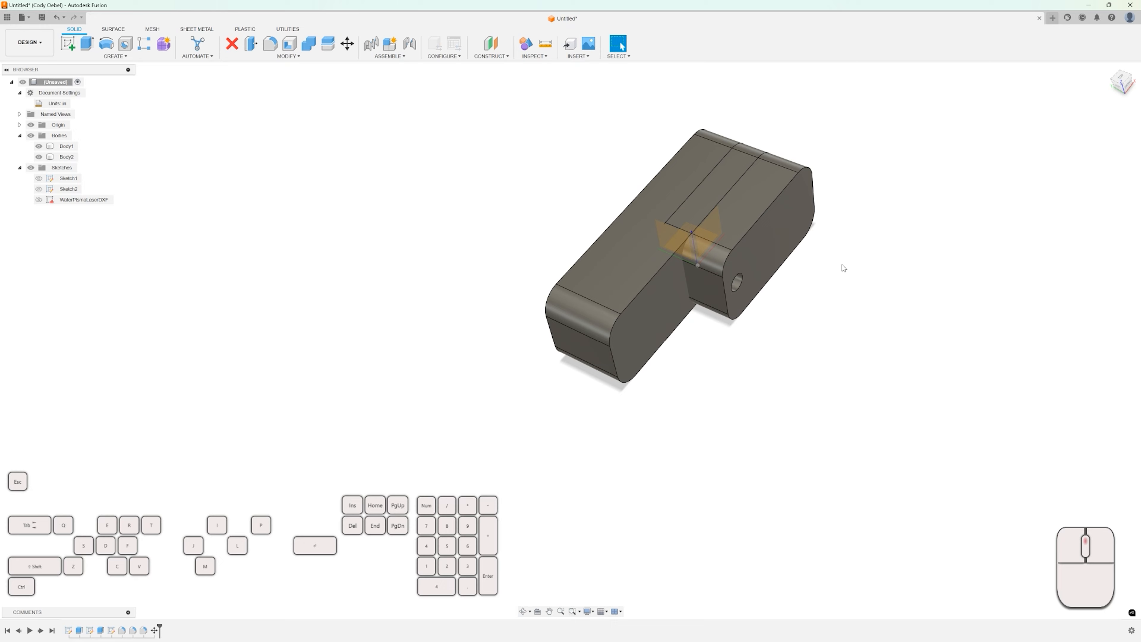
pyautogui.keyDown('shift'); pyautogui.moveTo(843, 268); pyautogui.dragTo(804, 260, button='middle'); pyautogui.keyUp('shift')
pyautogui.click(723, 249)
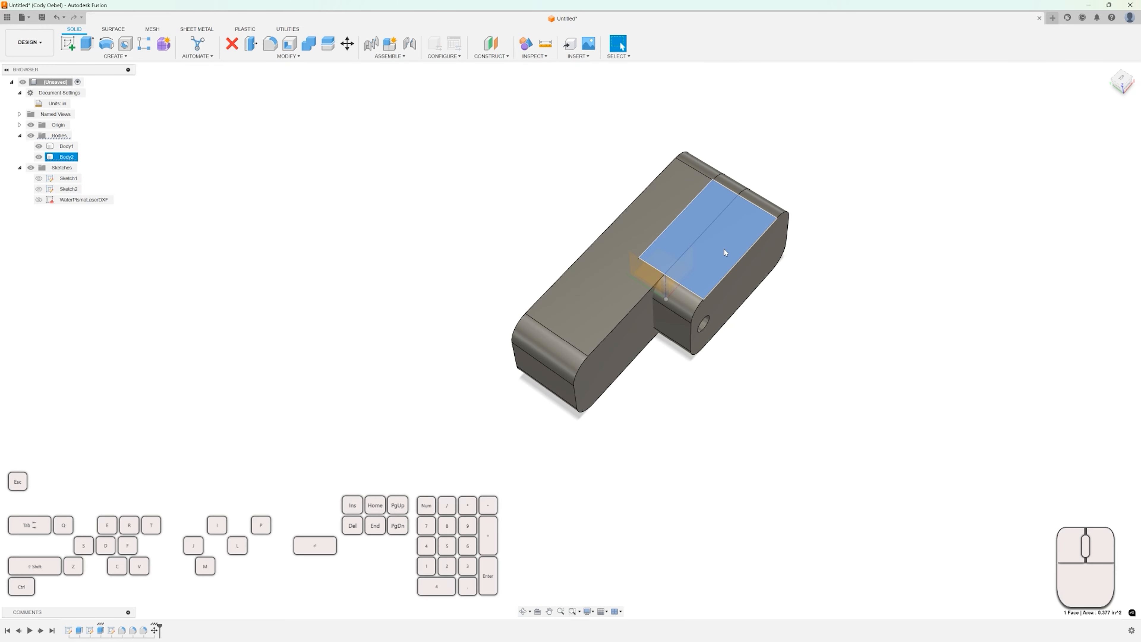
pyautogui.click(738, 269)
pyautogui.click(650, 228)
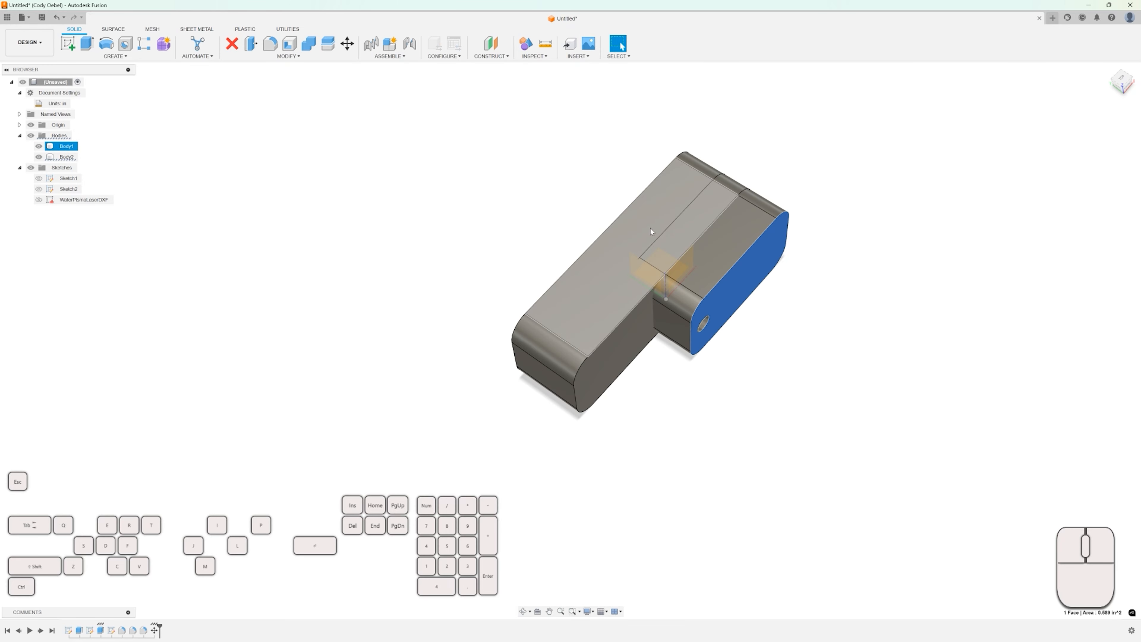
pyautogui.click(579, 175)
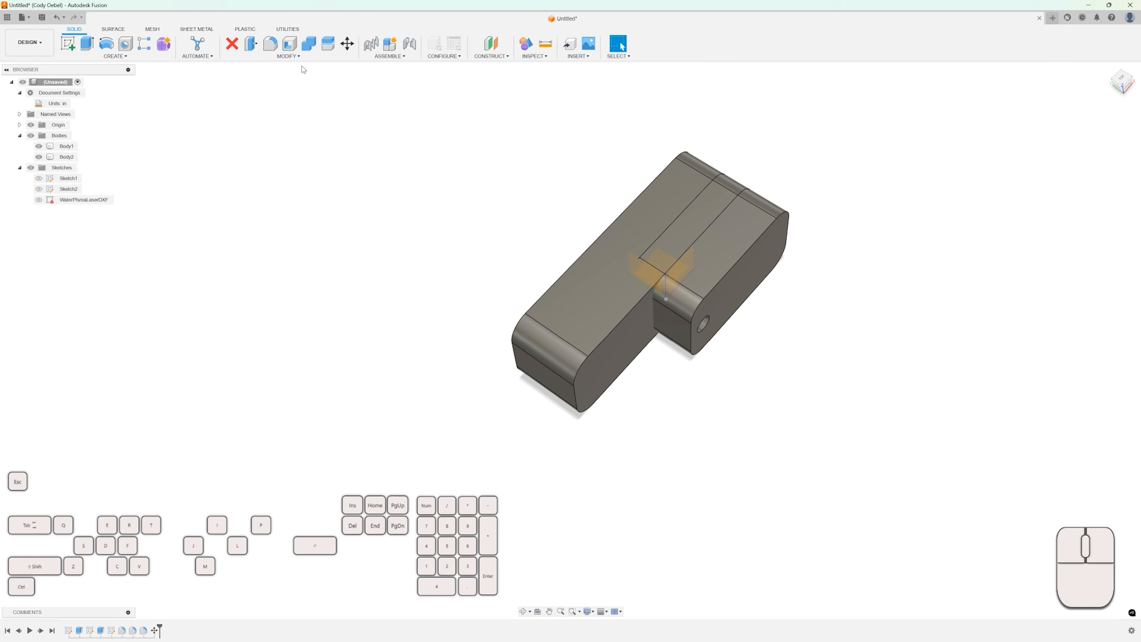
# Combine Body1 as the target with Body2 as the tool body, using the Cut operation.
pyautogui.click(310, 45)
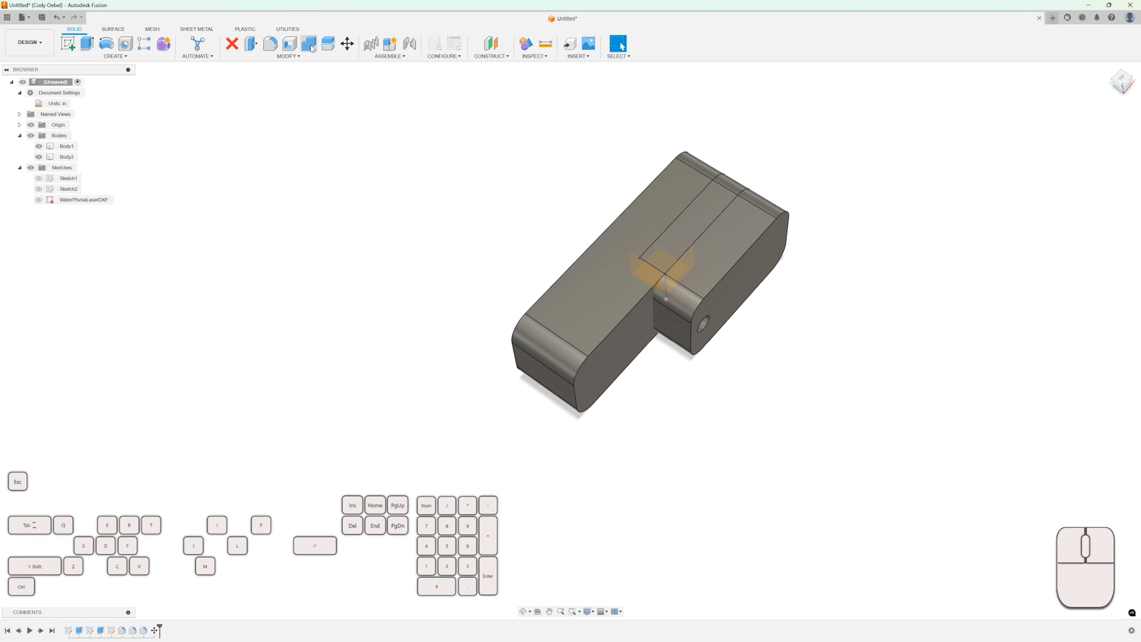
pyautogui.click(655, 219)
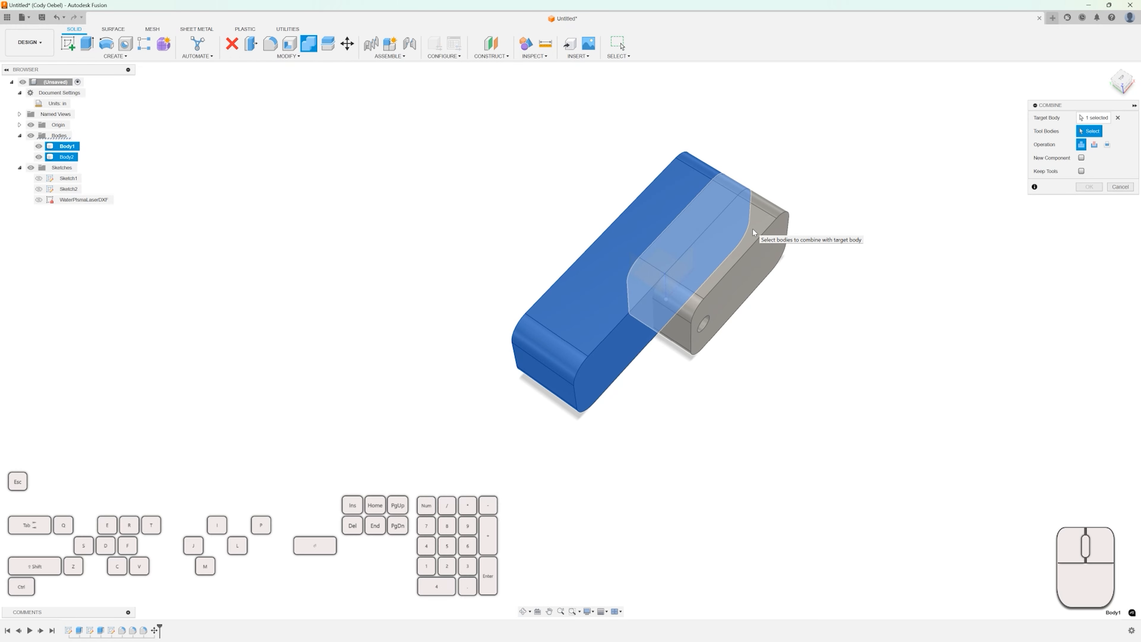
pyautogui.click(761, 230)
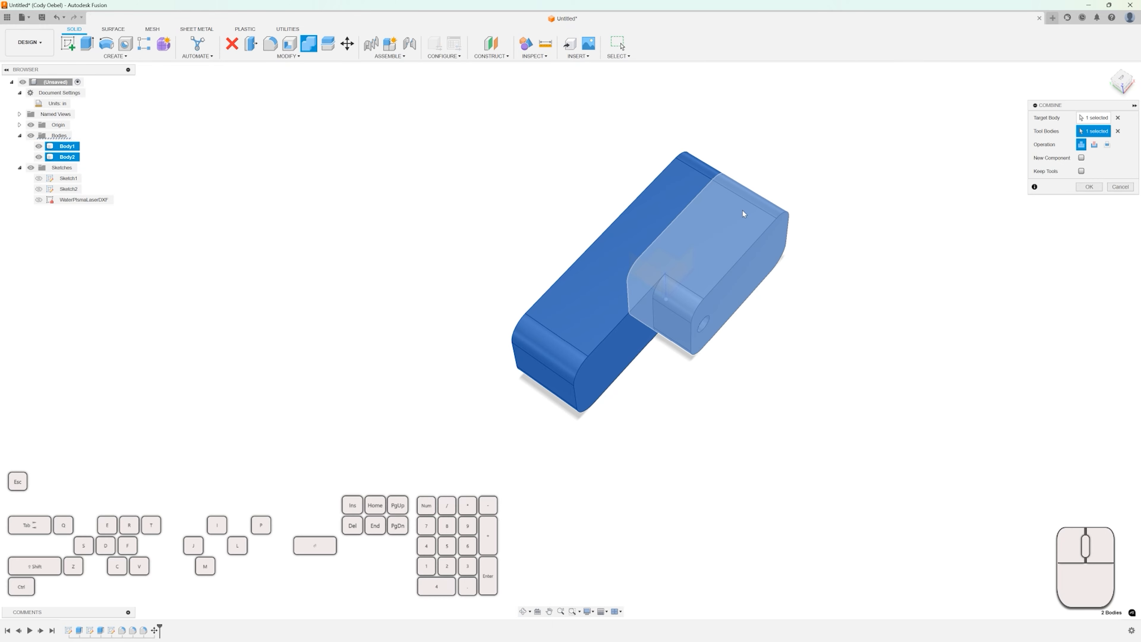
pyautogui.scroll(4, 700, 211)
pyautogui.scroll(-3, 658, 223)
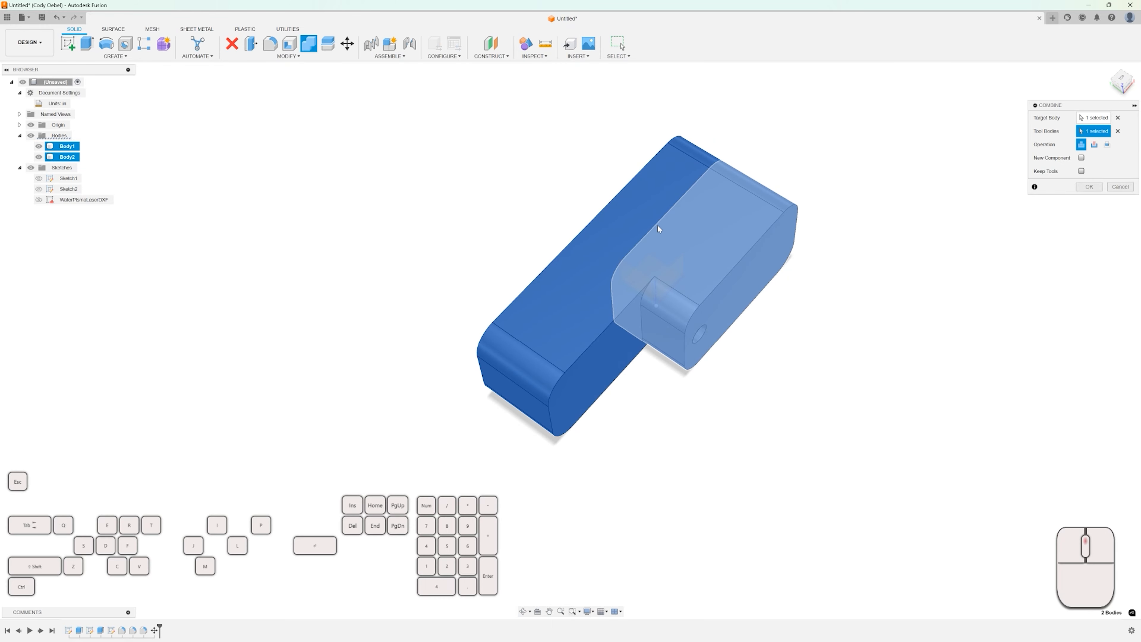
pyautogui.click(1094, 145)
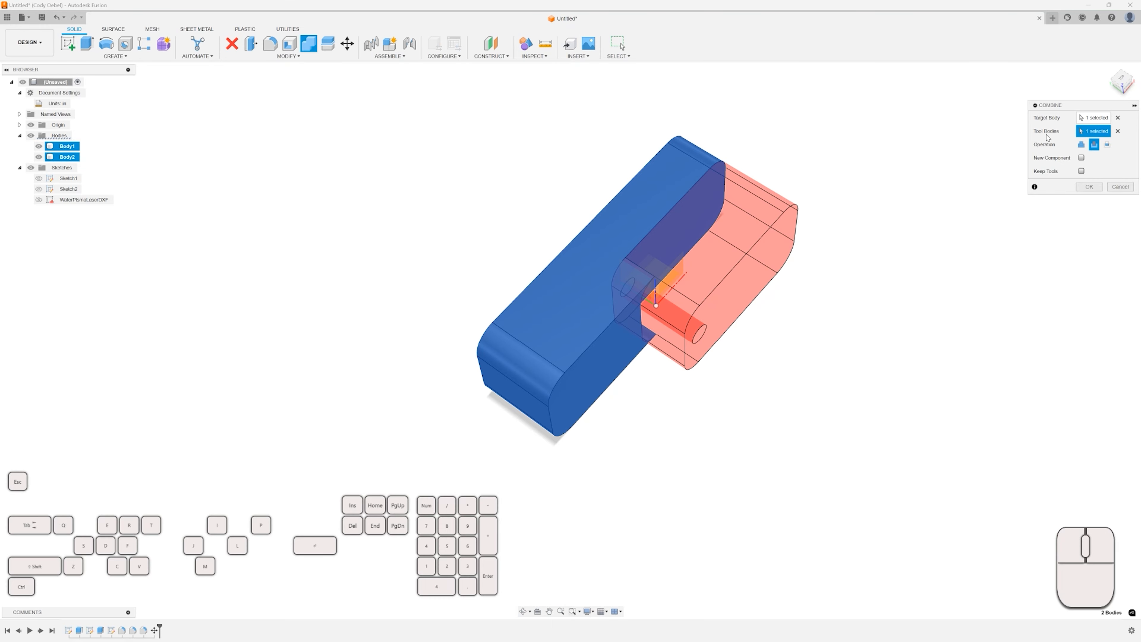
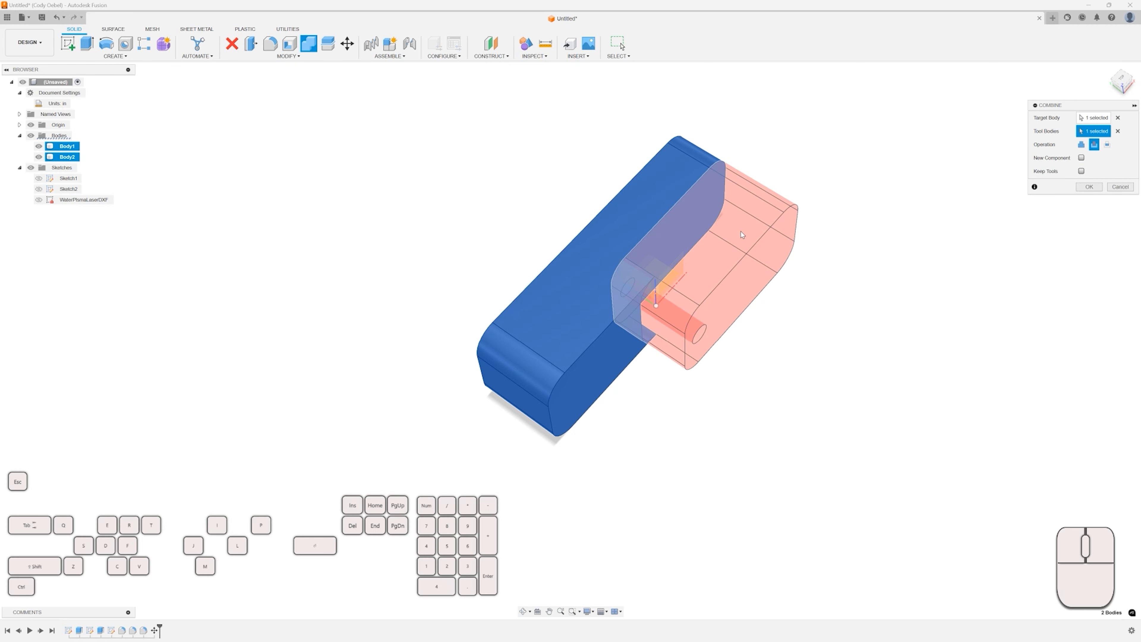
# Apply the Cut combine, then edit the Combine feature to keep the tool body.
pyautogui.click(1088, 187)
pyautogui.keyDown('shift'); pyautogui.moveTo(752, 237); pyautogui.dragTo(735, 247, button='middle'); pyautogui.keyUp('shift')
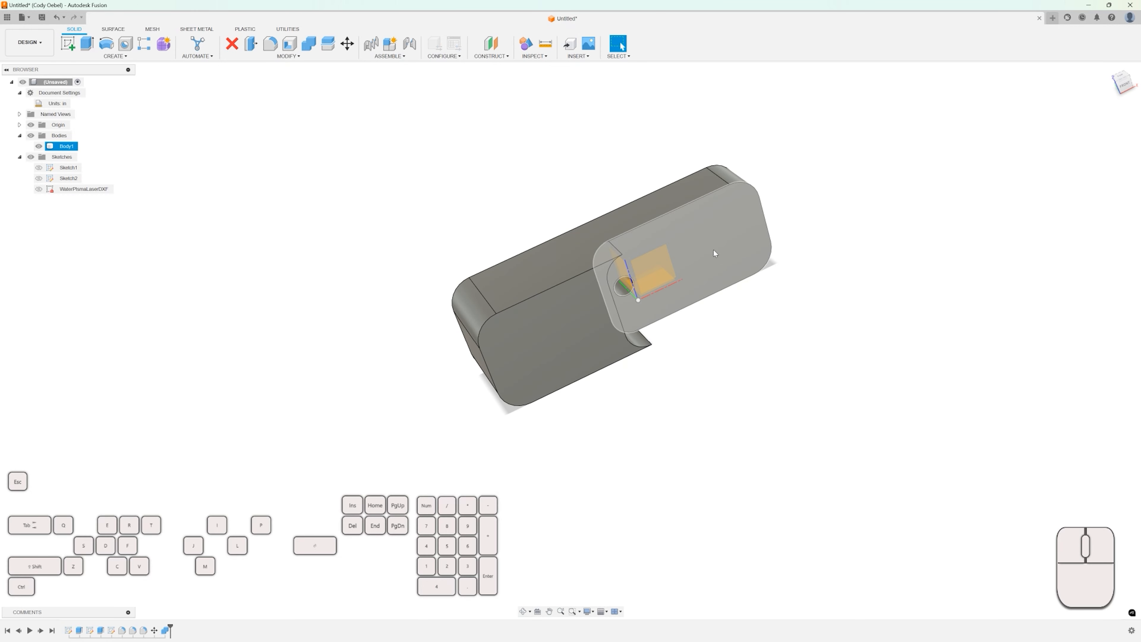
pyautogui.press('Escape')
pyautogui.click(658, 265)
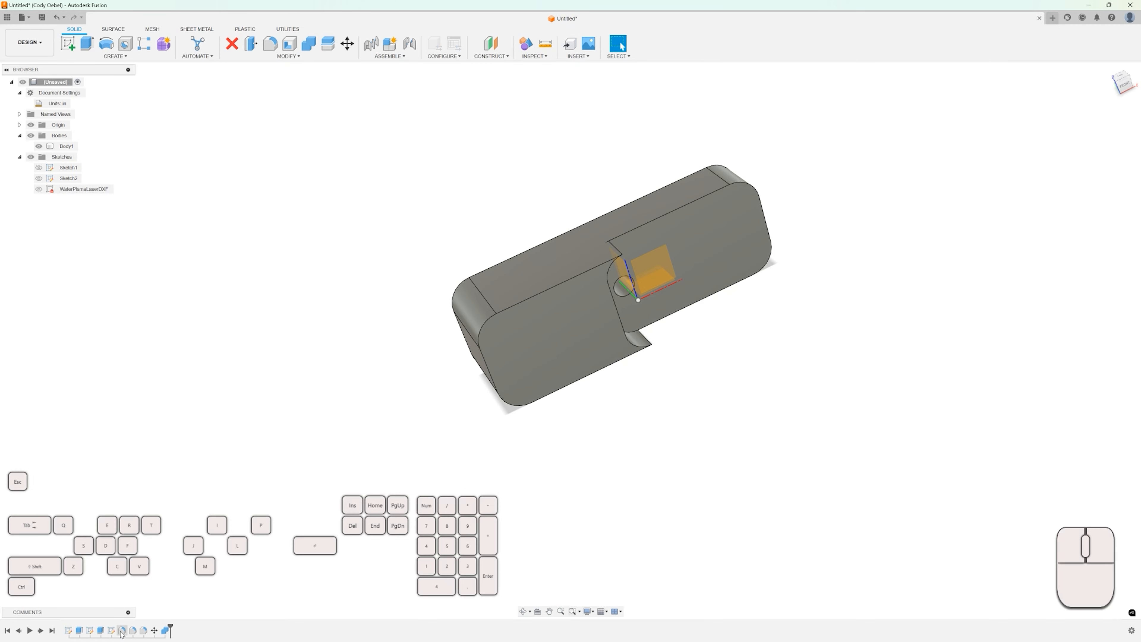
pyautogui.doubleClick(166, 630)
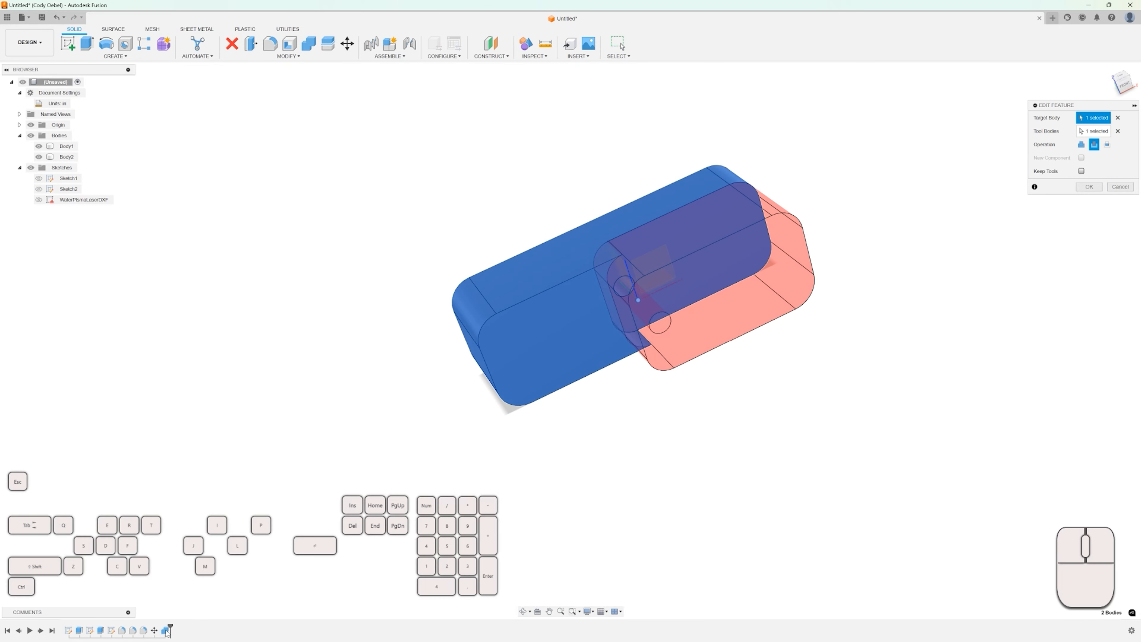
pyautogui.click(1081, 172)
pyautogui.click(1088, 187)
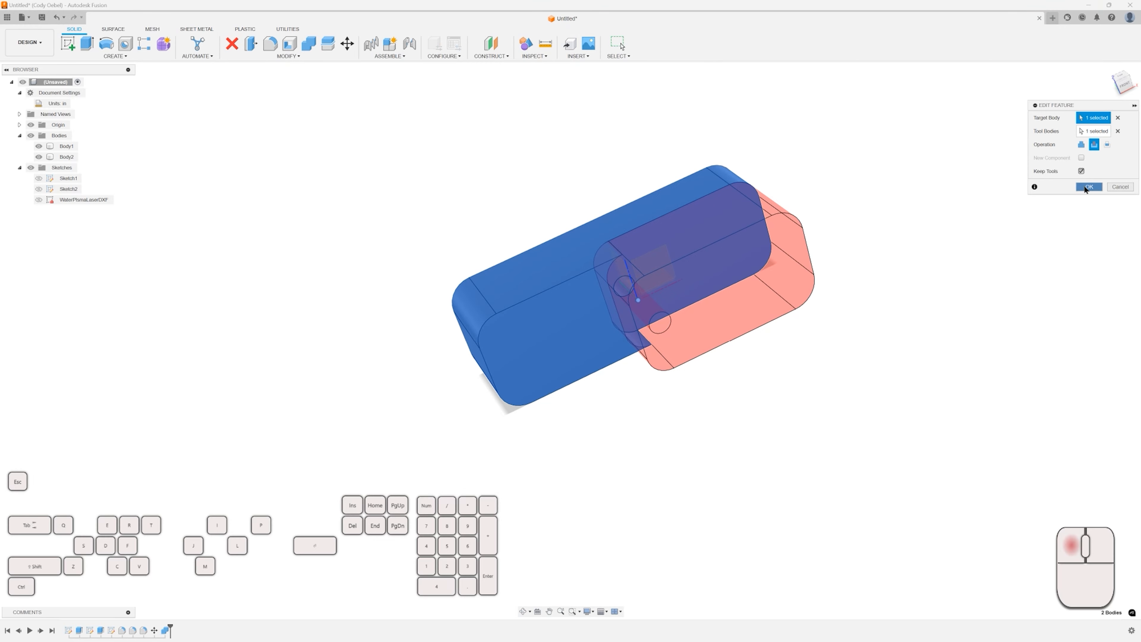
# Inspect the cut region where Body2 overlaps Body1 from several angles.
pyautogui.keyDown('shift'); pyautogui.moveTo(947, 203); pyautogui.dragTo(964, 251, button='middle'); pyautogui.keyUp('shift')
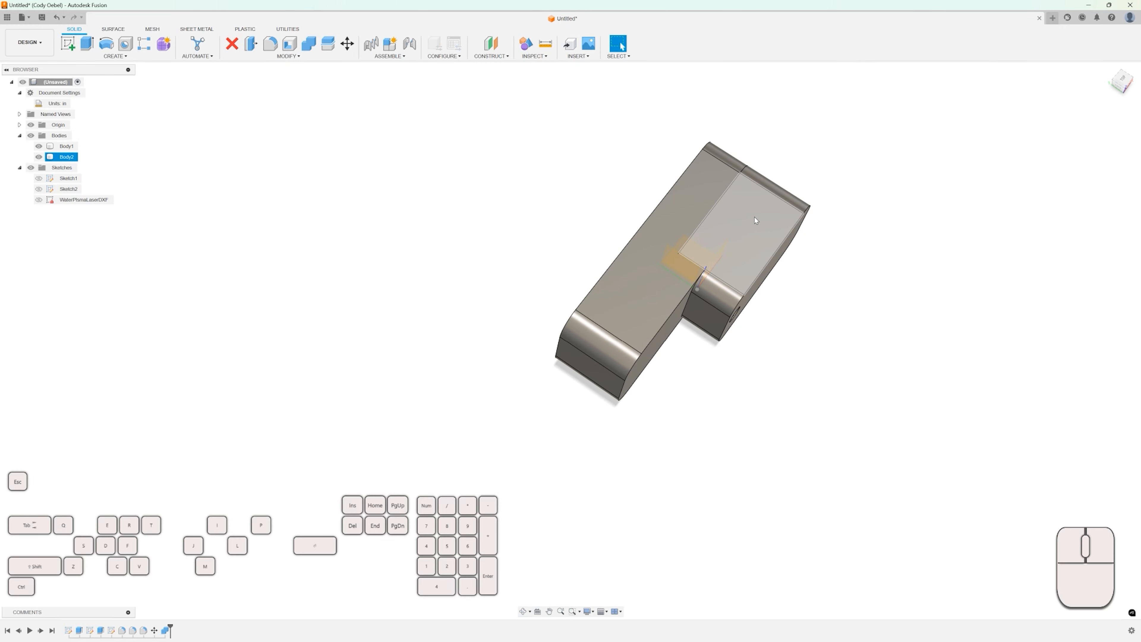
pyautogui.scroll(2, 746, 223)
pyautogui.keyDown('shift'); pyautogui.moveTo(749, 247); pyautogui.dragTo(644, 202, button='middle'); pyautogui.keyUp('shift')
pyautogui.scroll(-5, 617, 265)
pyautogui.scroll(-3, 667, 251)
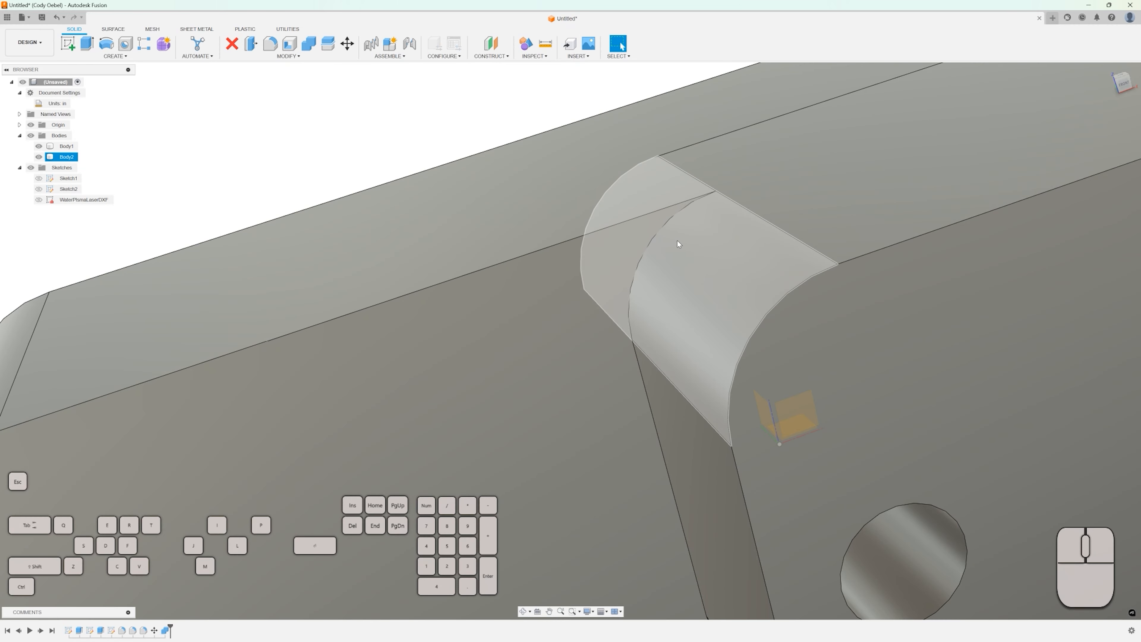
pyautogui.scroll(2, 677, 240)
pyautogui.scroll(4, 672, 237)
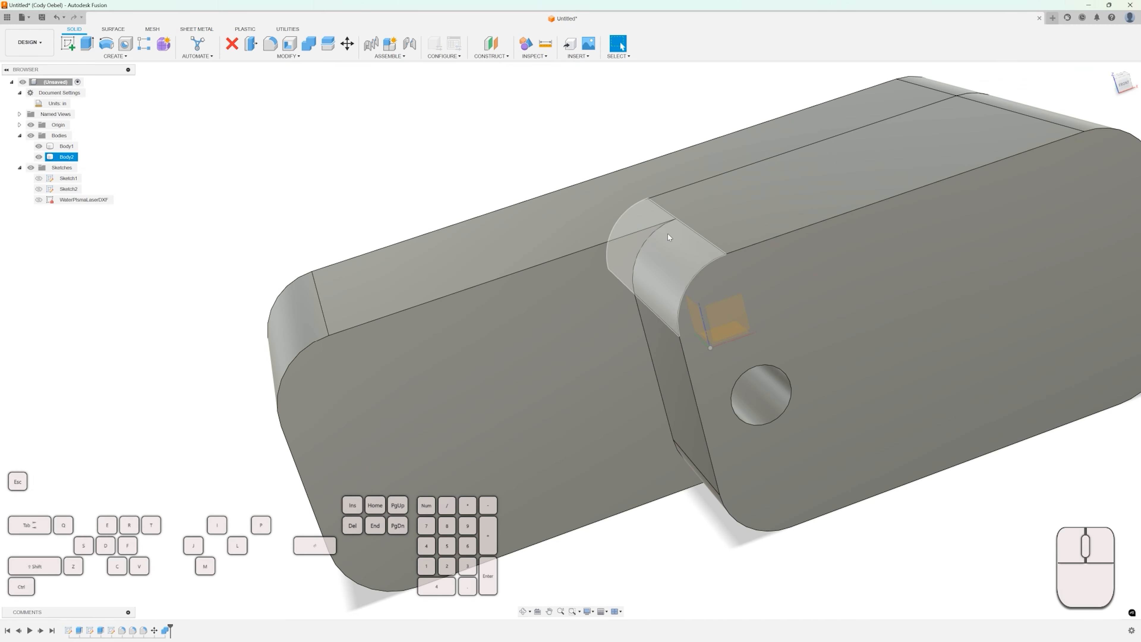
pyautogui.scroll(5, 679, 255)
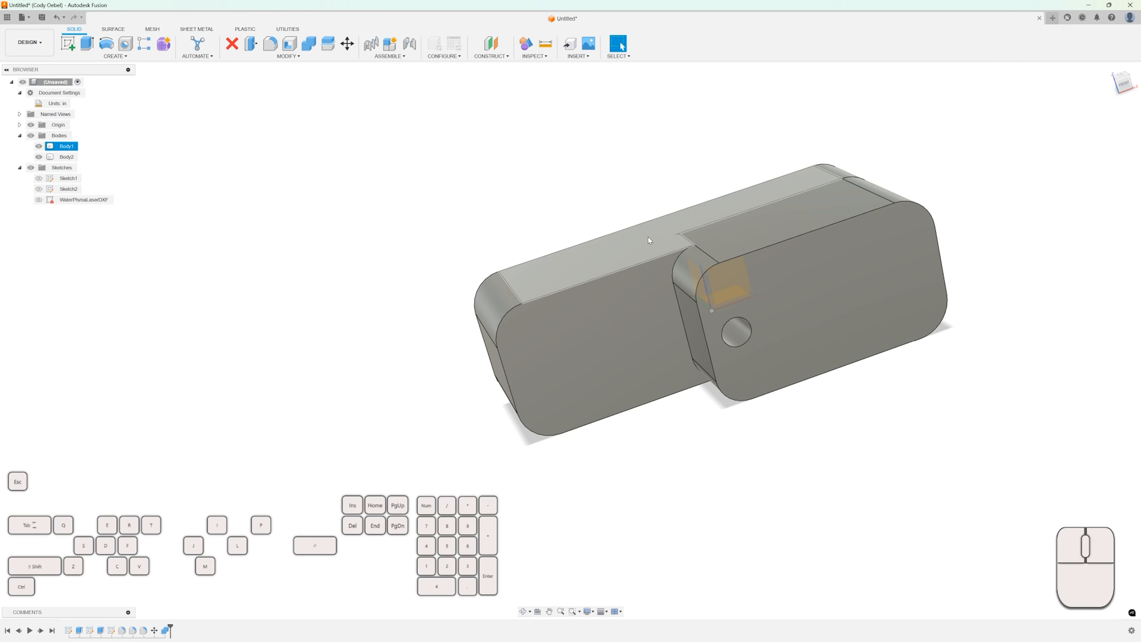
pyautogui.moveTo(599, 208)
pyautogui.keyDown('shift'); pyautogui.mouseDown(button='middle')
pyautogui.moveTo(591, 189)
pyautogui.moveTo(588, 212)
pyautogui.mouseUp(button='middle'); pyautogui.keyUp('shift')
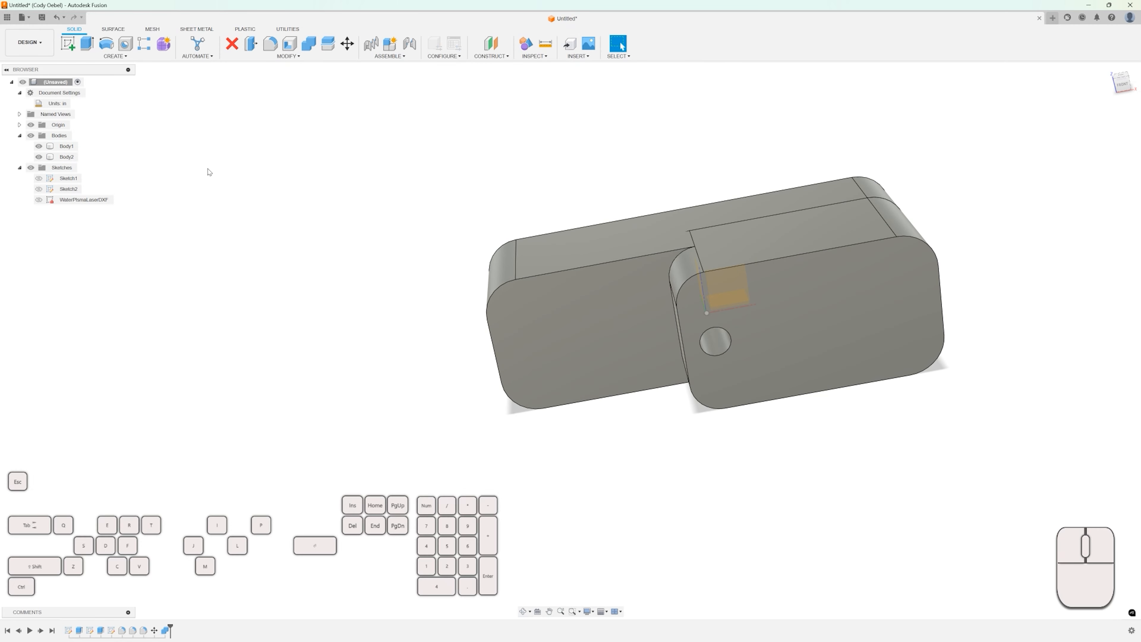
# Hide Body2 and start an Offset in a new sketch on Body1's pocket face.
pyautogui.click(39, 156)
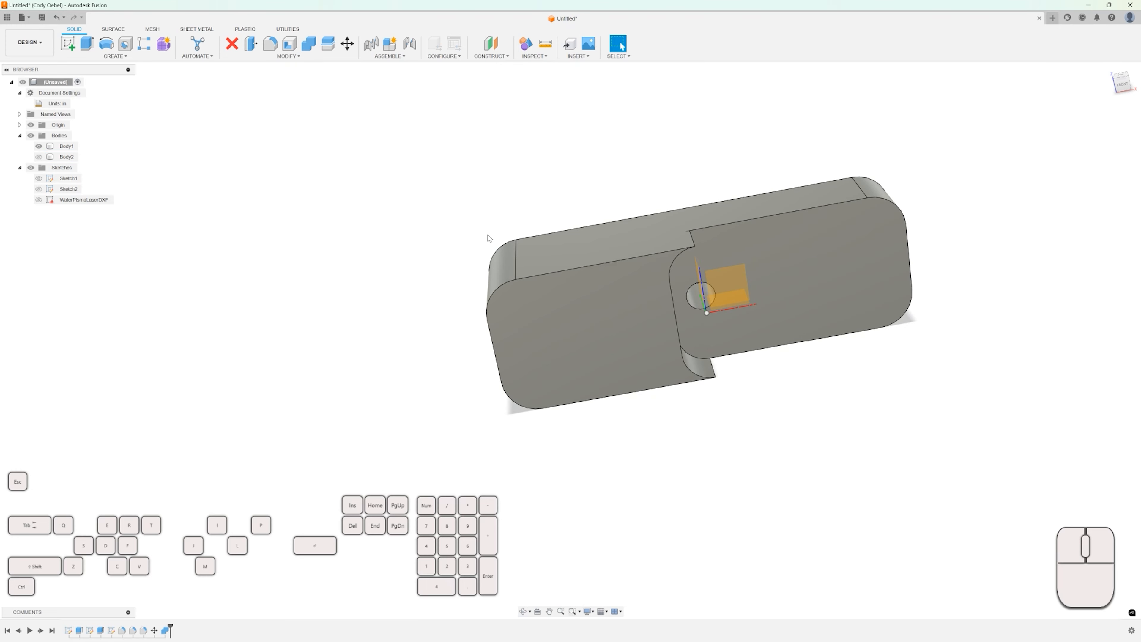
pyautogui.moveTo(489, 238)
pyautogui.keyDown('shift'); pyautogui.mouseDown(button='middle')
pyautogui.moveTo(496, 211)
pyautogui.moveTo(479, 219)
pyautogui.mouseUp(button='middle'); pyautogui.keyUp('shift')
pyautogui.press('s')
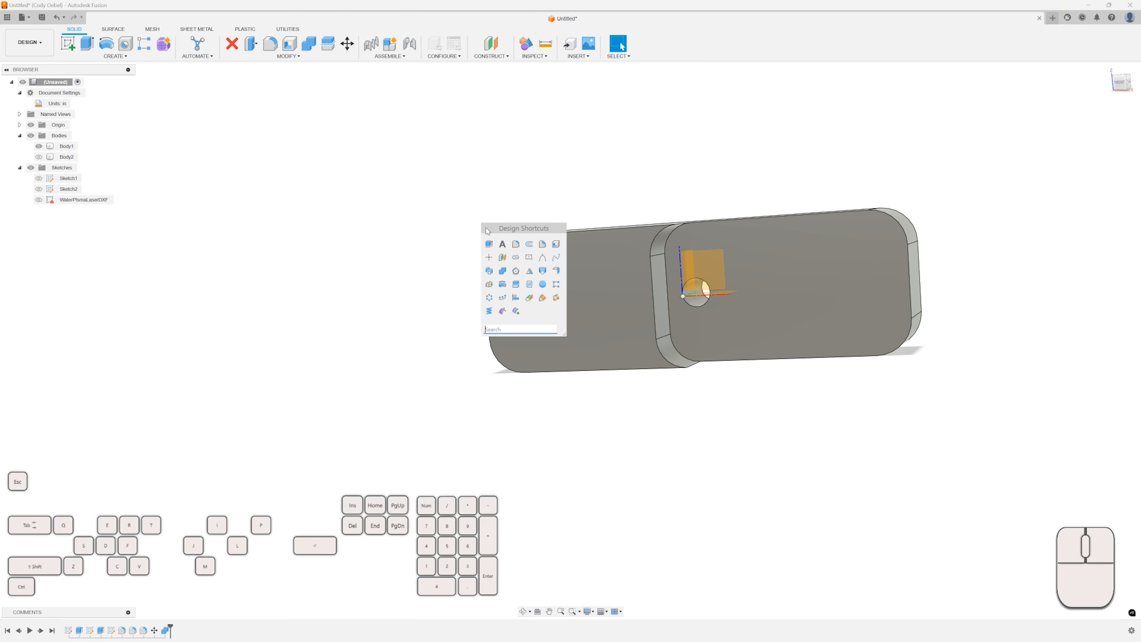
pyautogui.click(509, 327)
pyautogui.write('off')
pyautogui.click(529, 248)
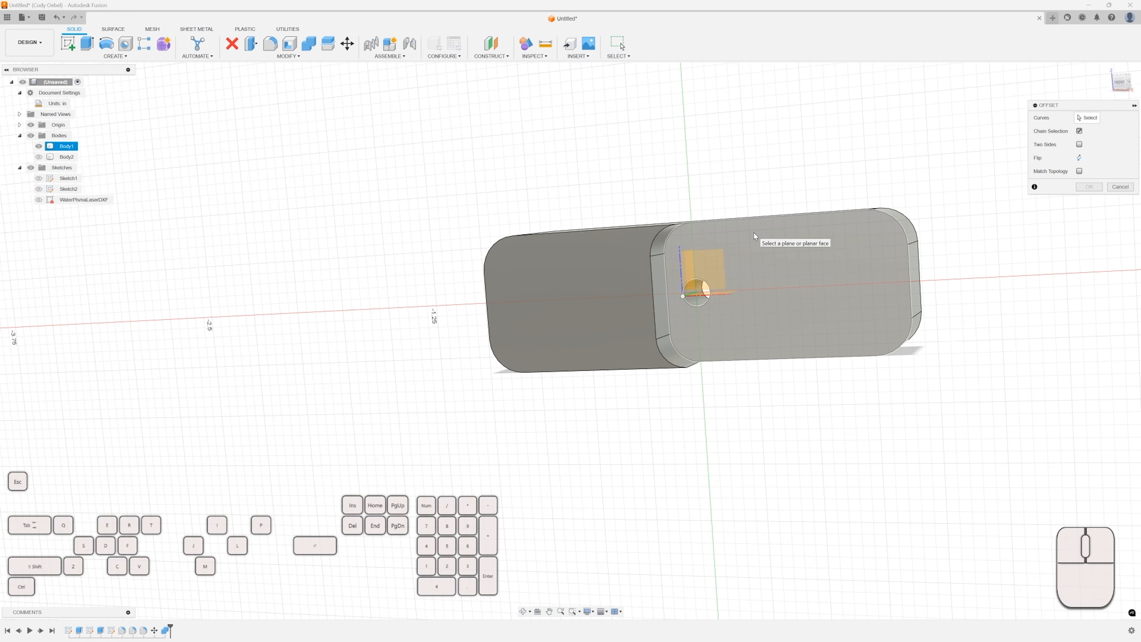
pyautogui.click(762, 237)
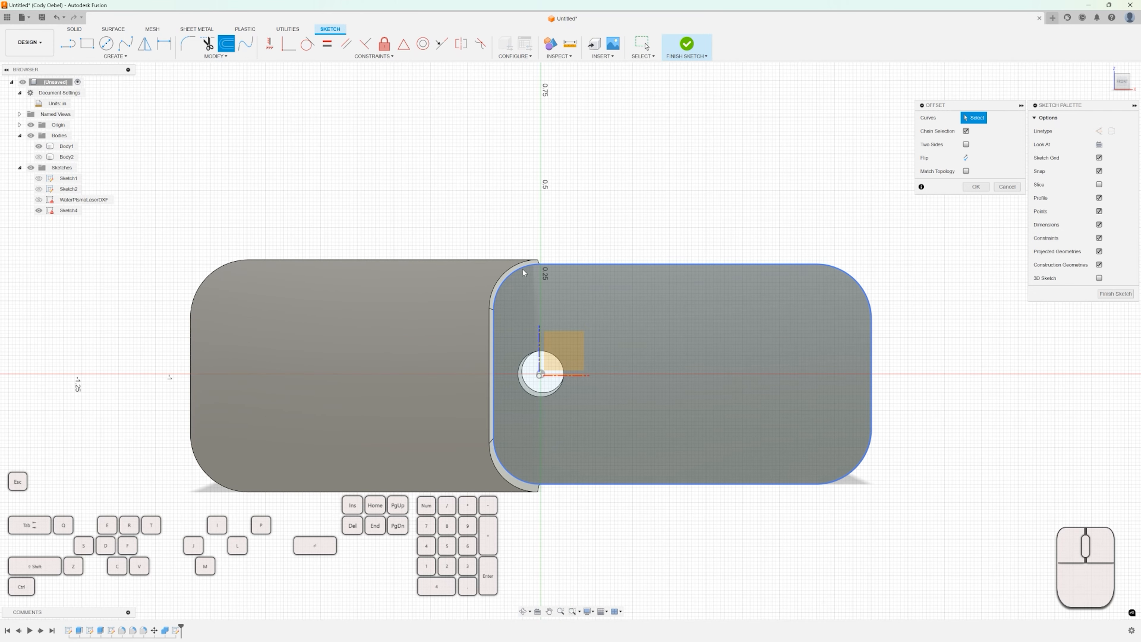
# Offset the pocket face's outline by 0.005 in.
pyautogui.keyDown('shift'); pyautogui.moveTo(523, 272); pyautogui.dragTo(511, 277, button='middle'); pyautogui.keyUp('shift')
pyautogui.click(509, 274)
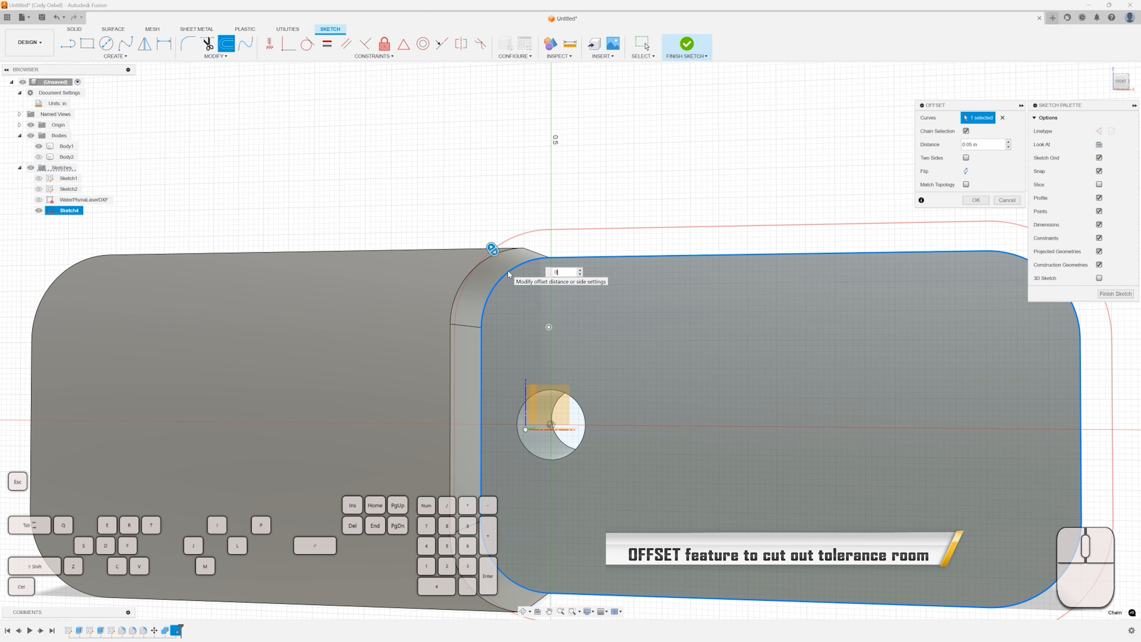
pyautogui.write('1')
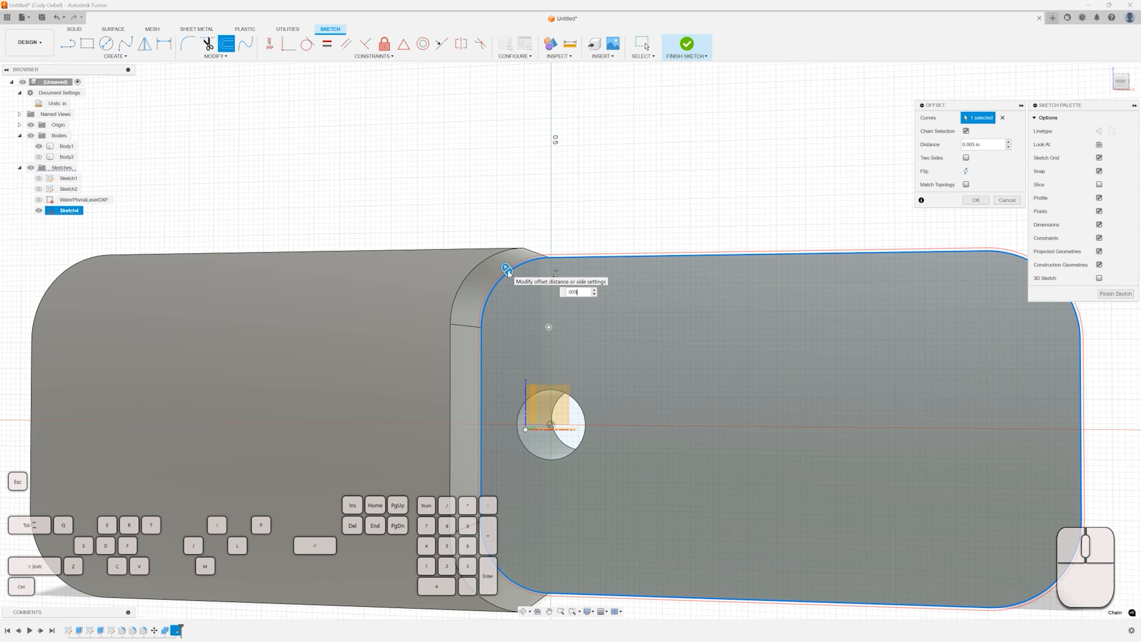
pyautogui.press('Return')
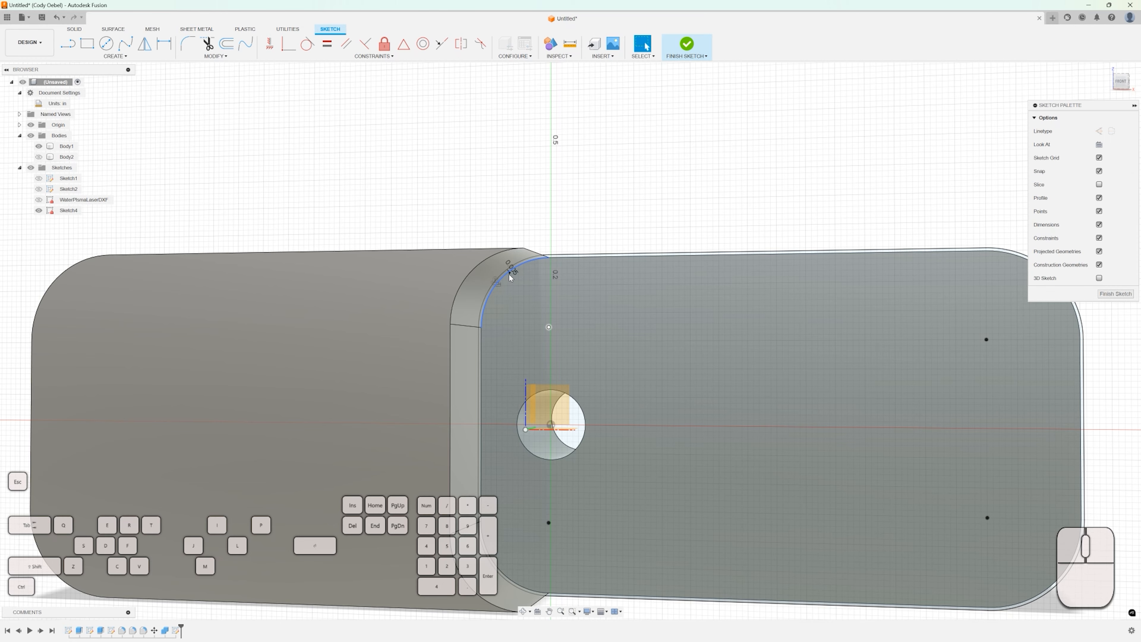
# Cut-extrude the thin offset profile with a To Object extent up to the selected face of Body1.
pyautogui.scroll(1, 541, 265)
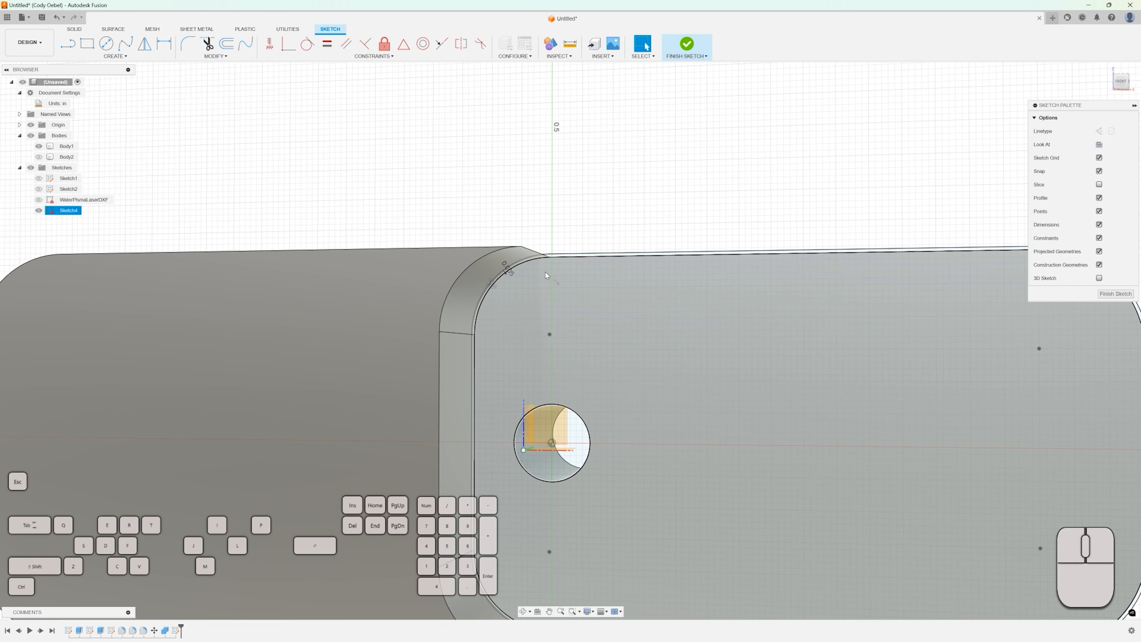
pyautogui.press('e')
pyautogui.scroll(2, 551, 264)
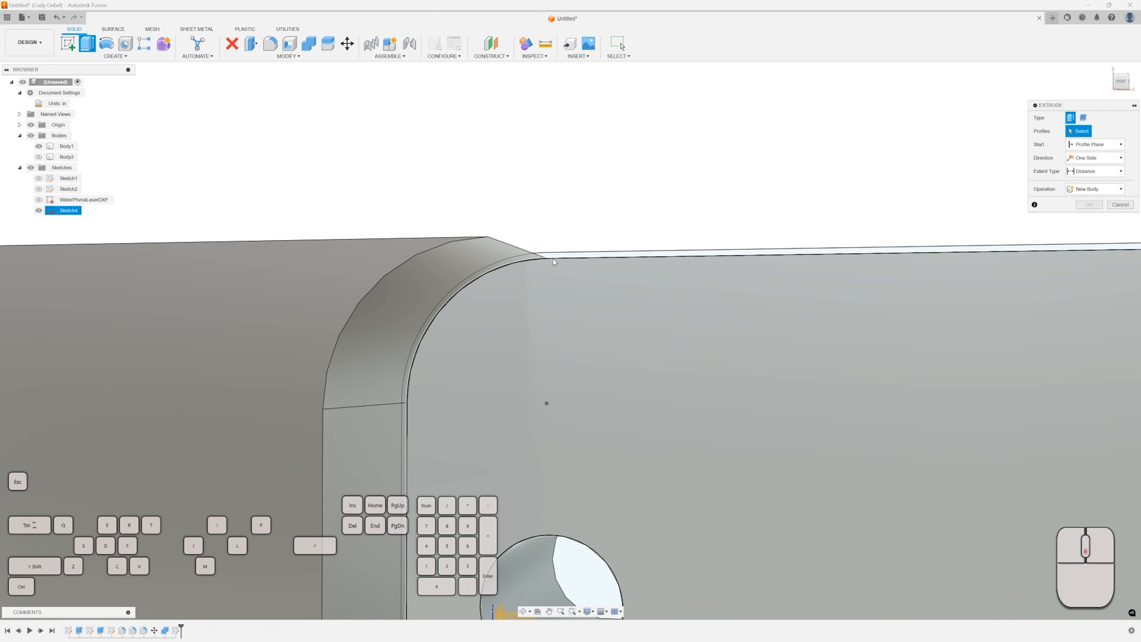
pyautogui.click(551, 268)
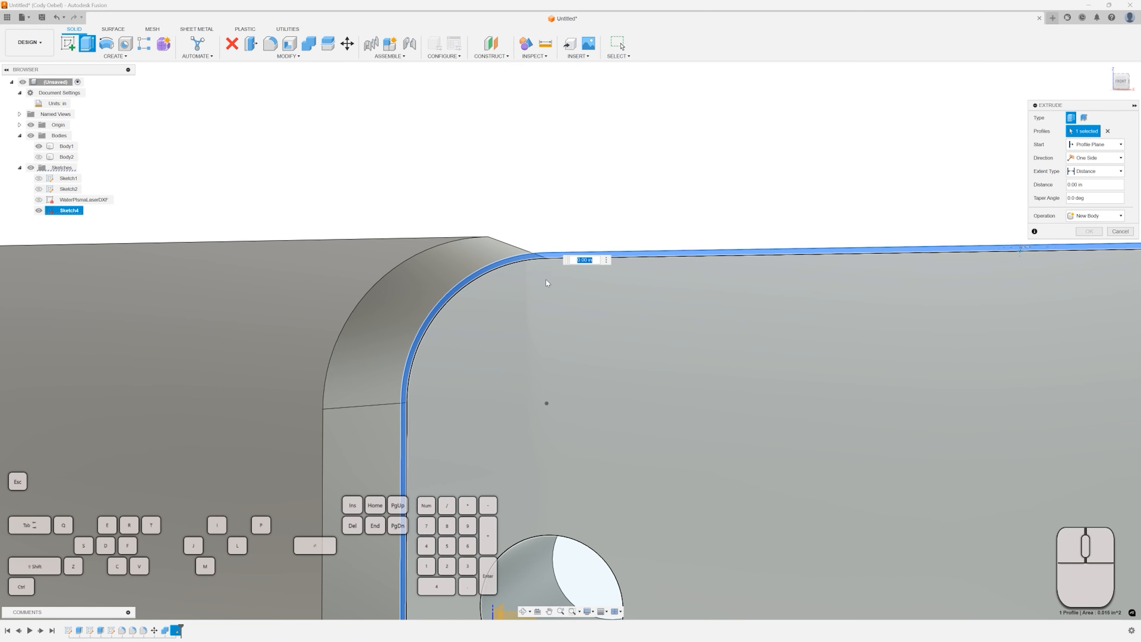
pyautogui.scroll(-5, 548, 274)
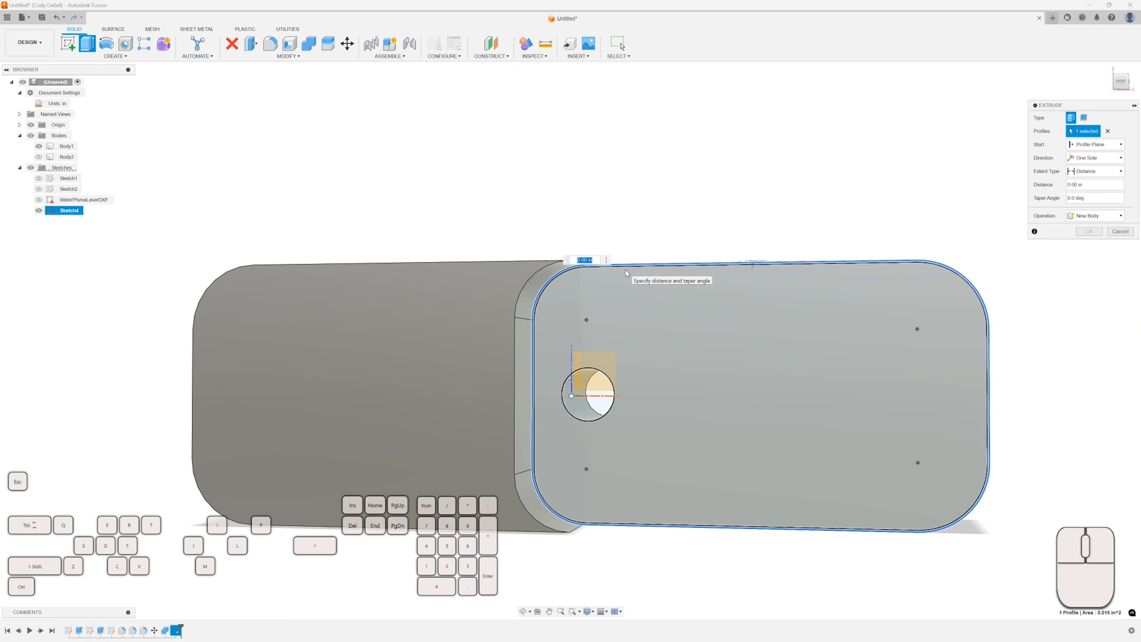
pyautogui.click(1088, 174)
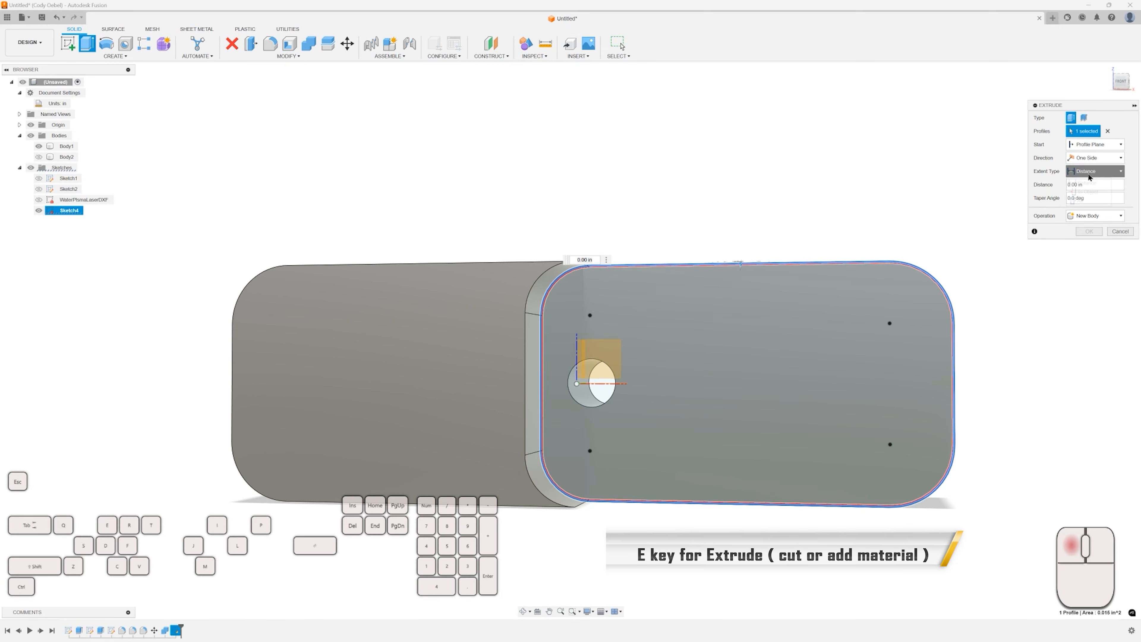
pyautogui.click(1087, 192)
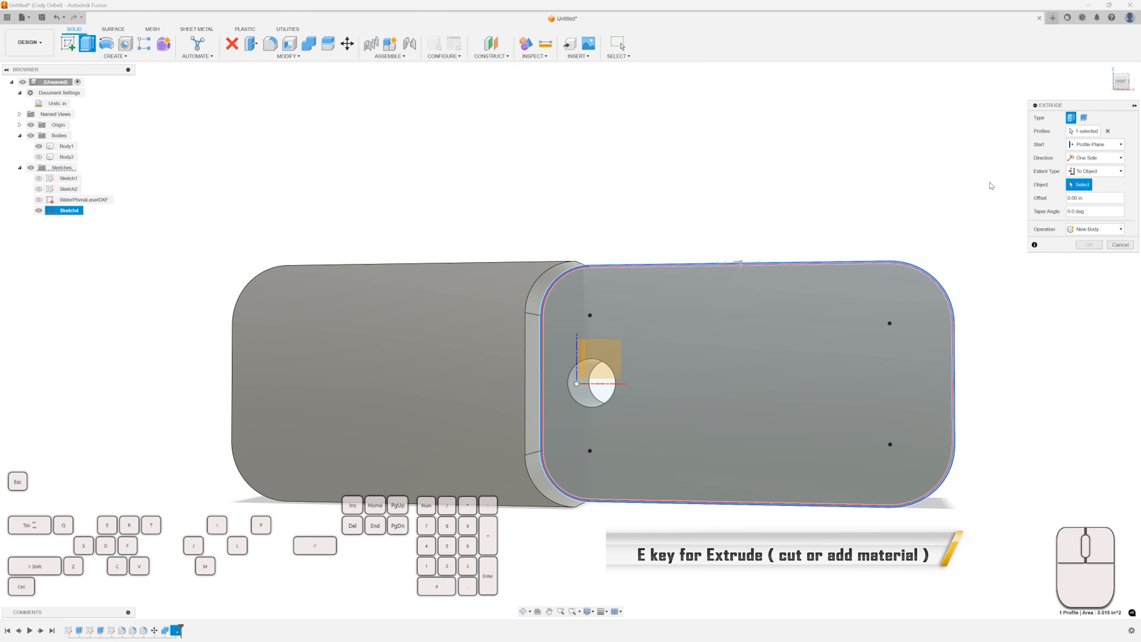
pyautogui.keyDown('shift'); pyautogui.moveTo(758, 181); pyautogui.dragTo(446, 279, button='middle'); pyautogui.keyUp('shift')
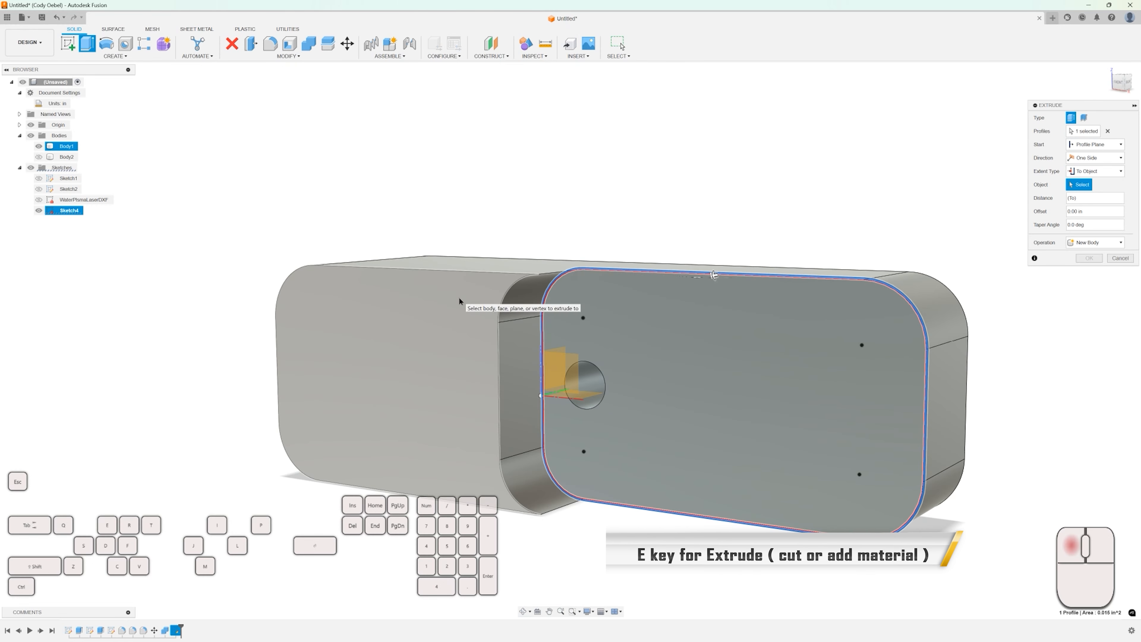
pyautogui.click(447, 281)
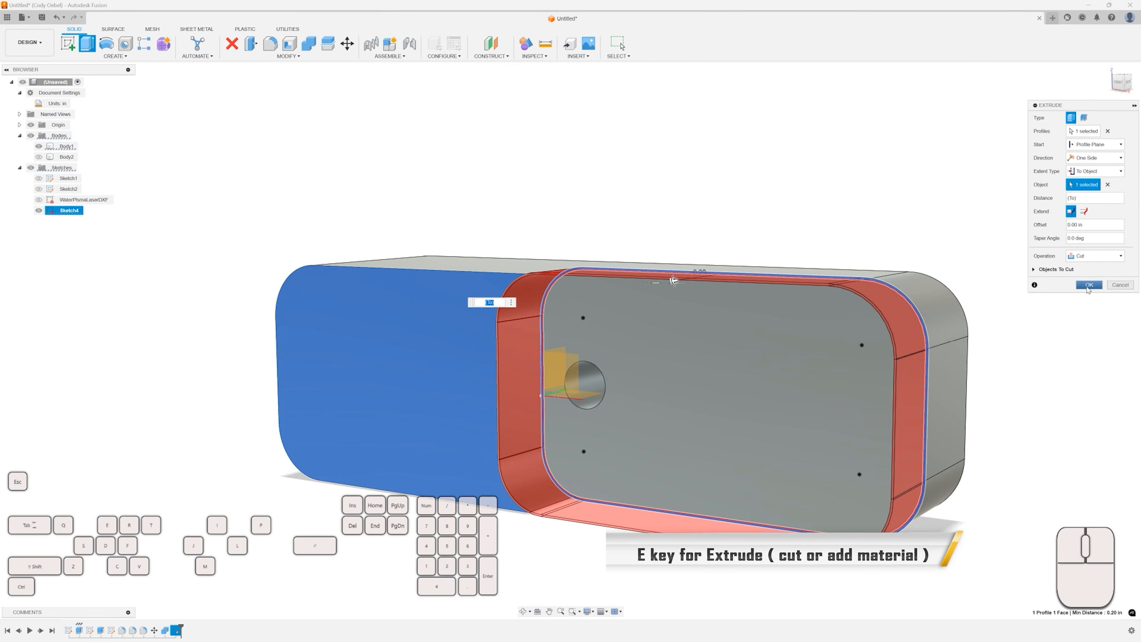
pyautogui.click(1088, 284)
# Show Body2 and inspect the clearance gap between the two bodies.
pyautogui.scroll(-3, 858, 240)
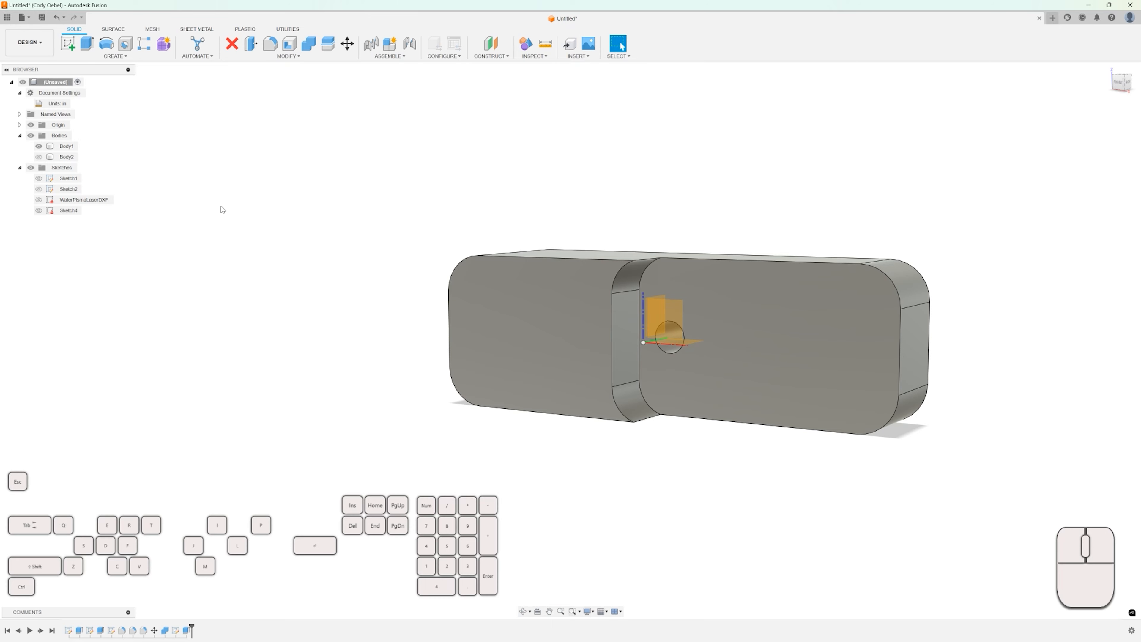
pyautogui.click(38, 156)
pyautogui.keyDown('shift'); pyautogui.moveTo(337, 194); pyautogui.dragTo(300, 191, button='middle'); pyautogui.keyUp('shift')
pyautogui.scroll(3, 436, 334)
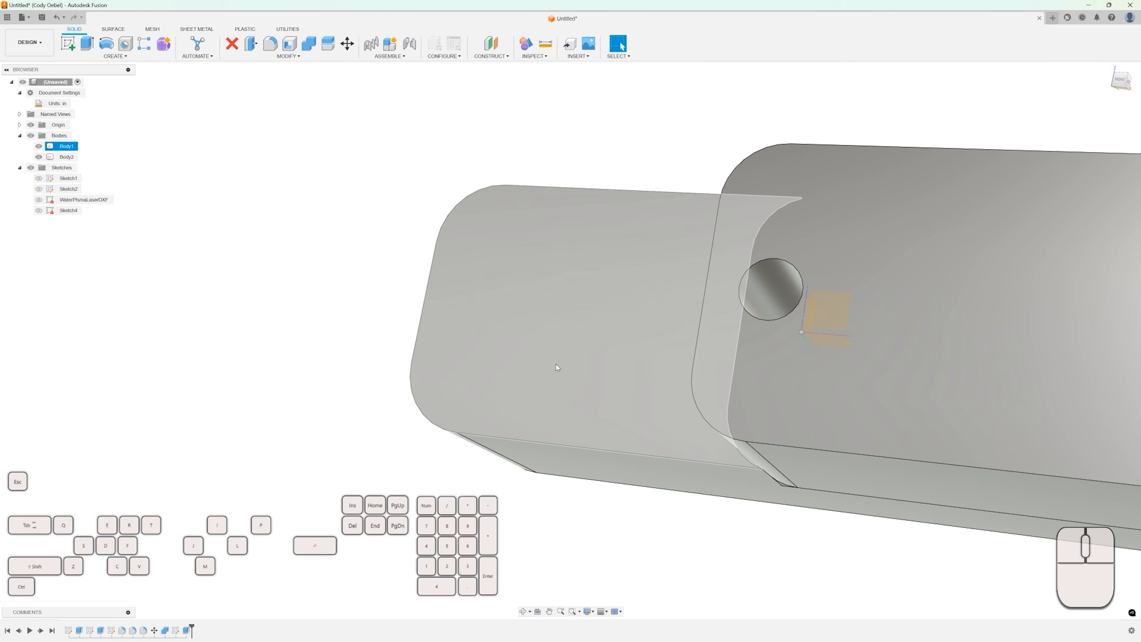
pyautogui.moveTo(672, 358); pyautogui.dragTo(470, 304, button='middle')
pyautogui.keyDown('shift'); pyautogui.moveTo(471, 304); pyautogui.dragTo(484, 323, button='middle'); pyautogui.keyUp('shift')
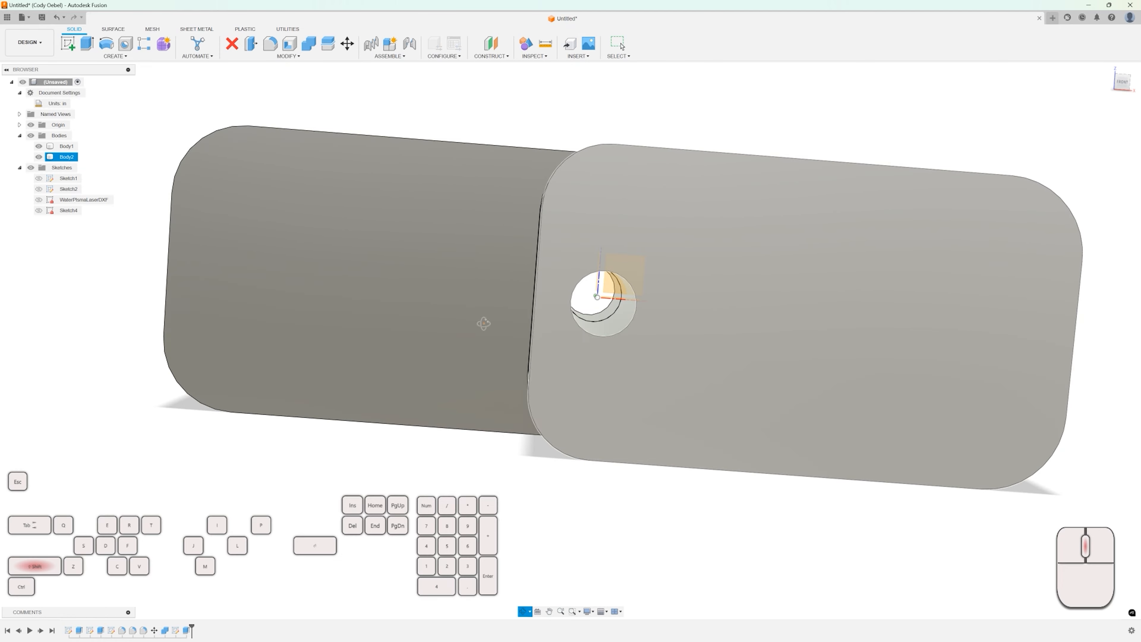
pyautogui.scroll(-3, 560, 226)
pyautogui.click(512, 200)
pyautogui.keyDown('shift'); pyautogui.moveTo(511, 199); pyautogui.dragTo(508, 207, button='middle'); pyautogui.keyUp('shift')
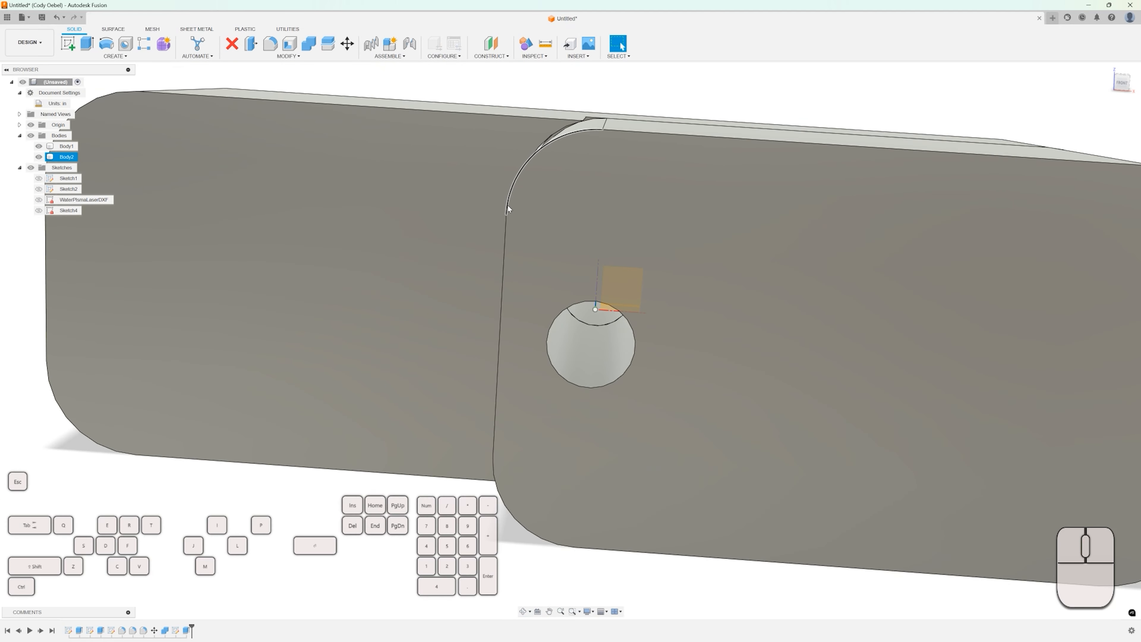
pyautogui.scroll(4, 508, 206)
pyautogui.scroll(2, 527, 349)
pyautogui.keyDown('shift'); pyautogui.moveTo(526, 348); pyautogui.dragTo(552, 315, button='middle'); pyautogui.keyUp('shift')
pyautogui.scroll(-4, 552, 315)
pyautogui.scroll(5, 557, 339)
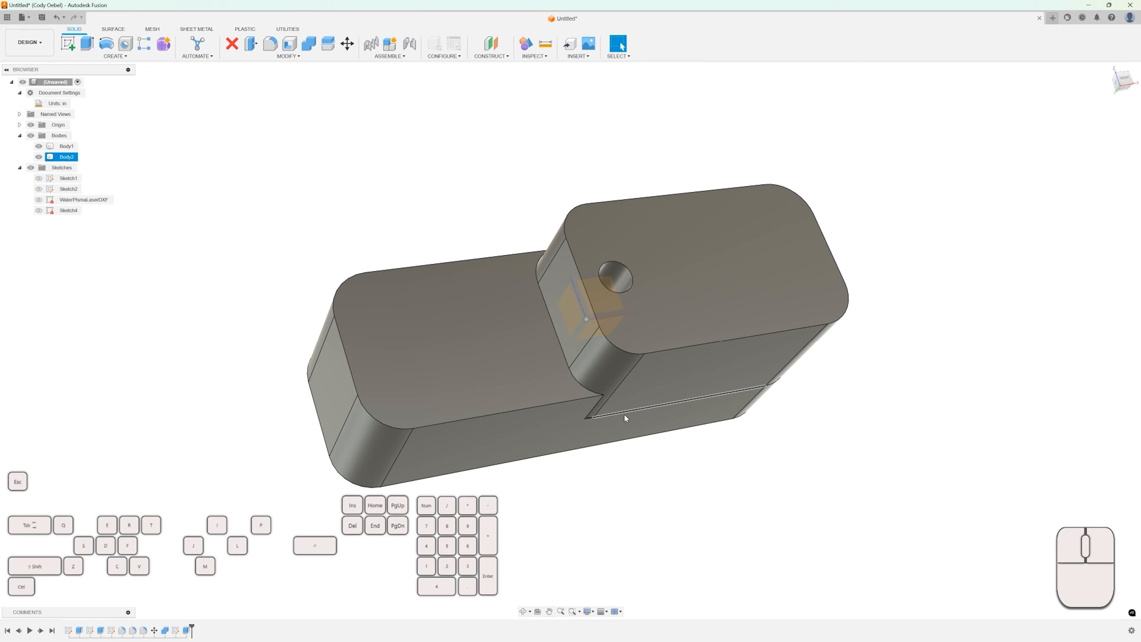
pyautogui.scroll(-1, 624, 414)
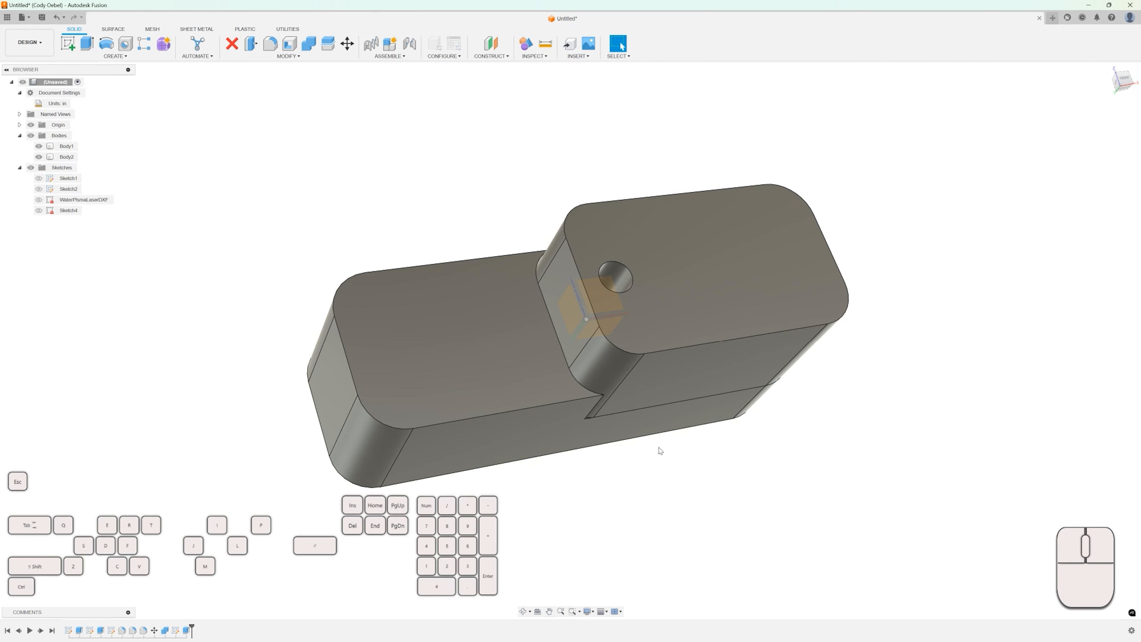
pyautogui.keyDown('shift'); pyautogui.moveTo(689, 432); pyautogui.dragTo(673, 404, button='middle'); pyautogui.keyUp('shift')
pyautogui.scroll(-2, 693, 451)
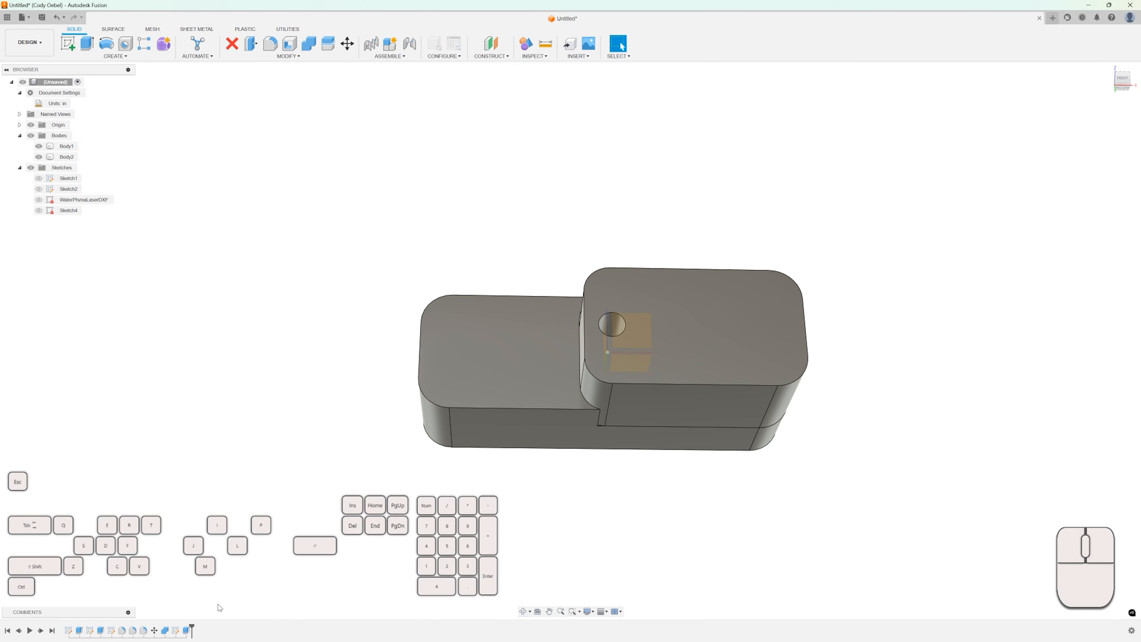
# Review the features in the design timeline.
pyautogui.click(175, 630)
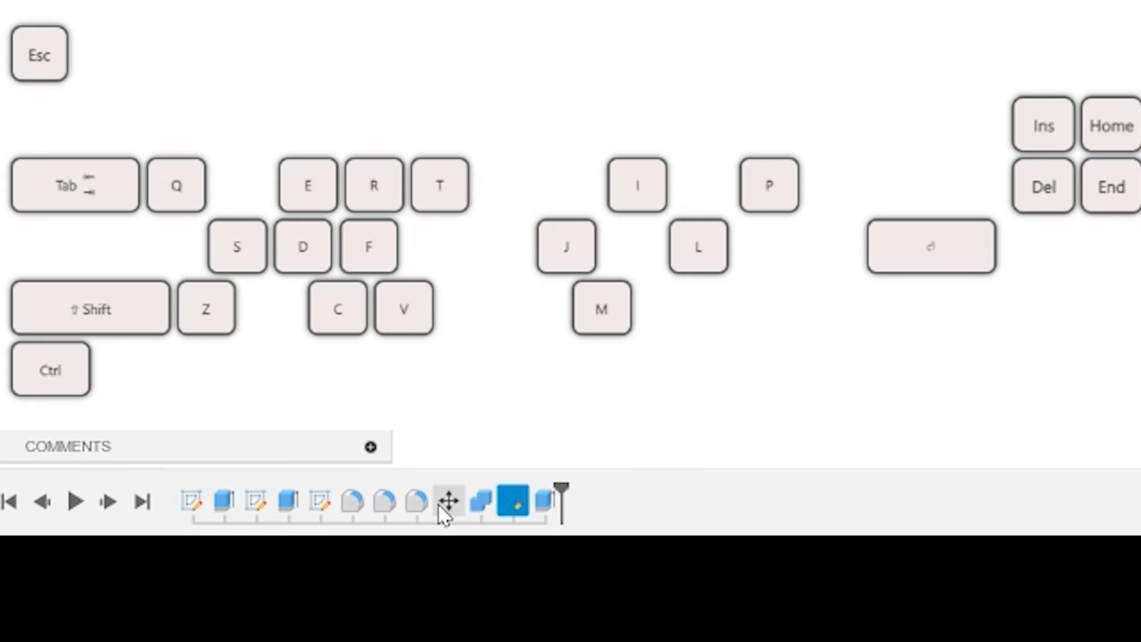
pyautogui.click(256, 501)
pyautogui.click(320, 500)
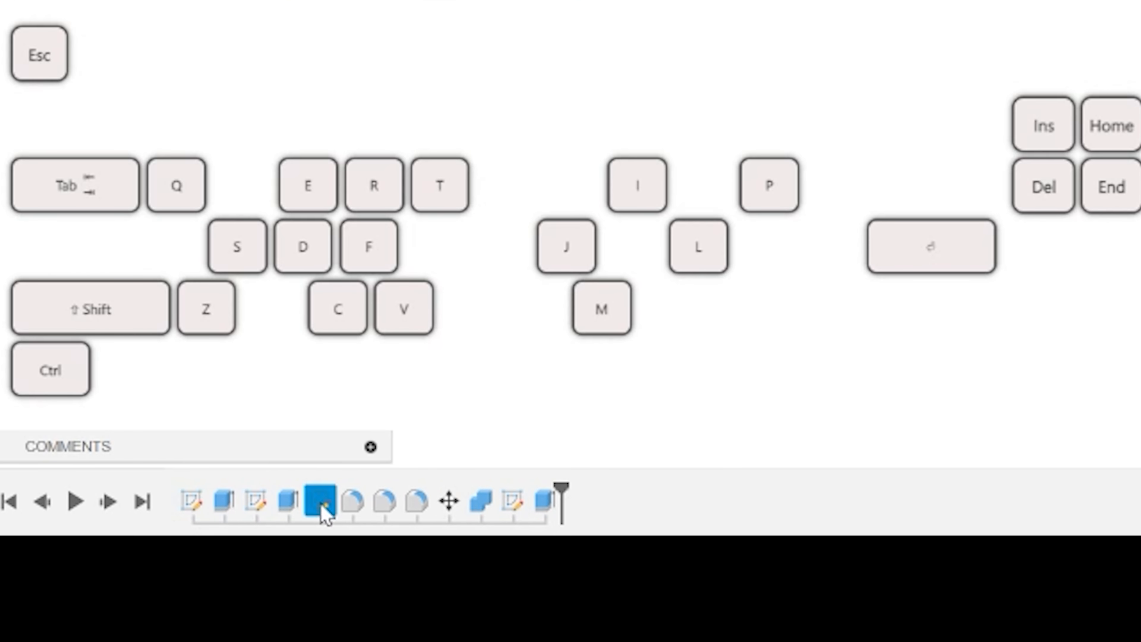
pyautogui.click(523, 402)
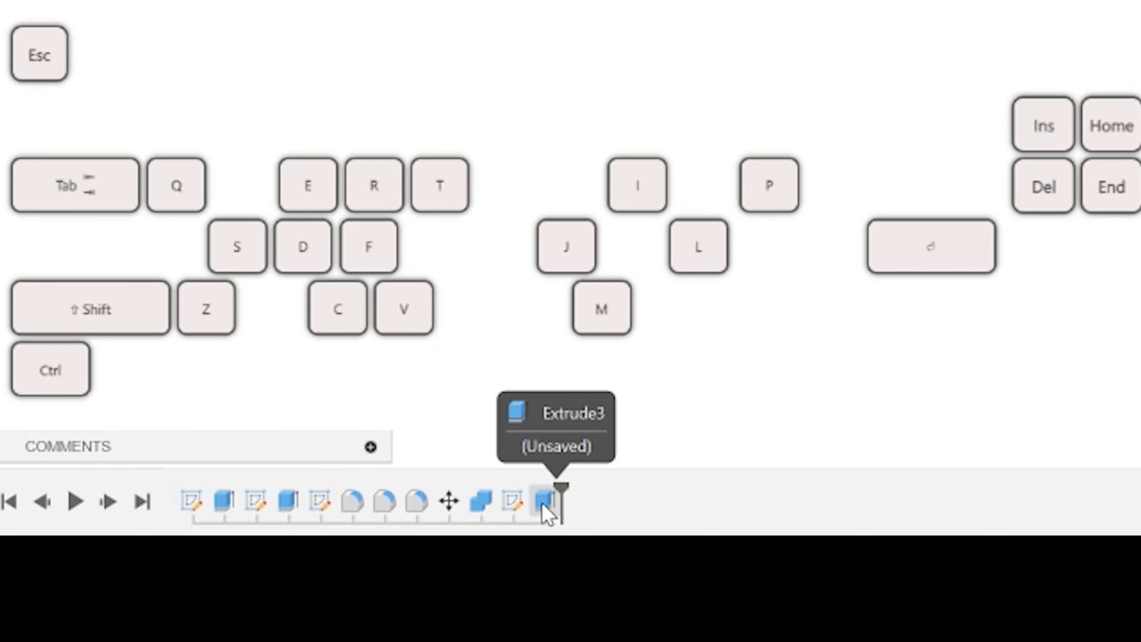
pyautogui.click(512, 500)
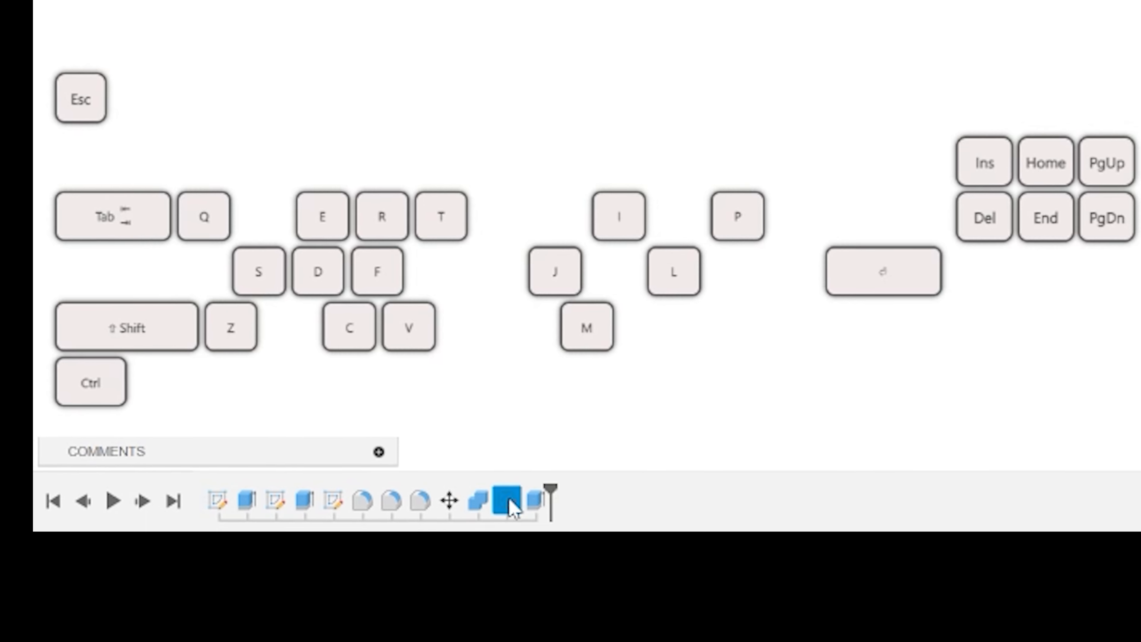
# Reopen Sketch4 from the timeline, review its 0.005 in offset dimension, and finish the sketch.
pyautogui.press('Escape')
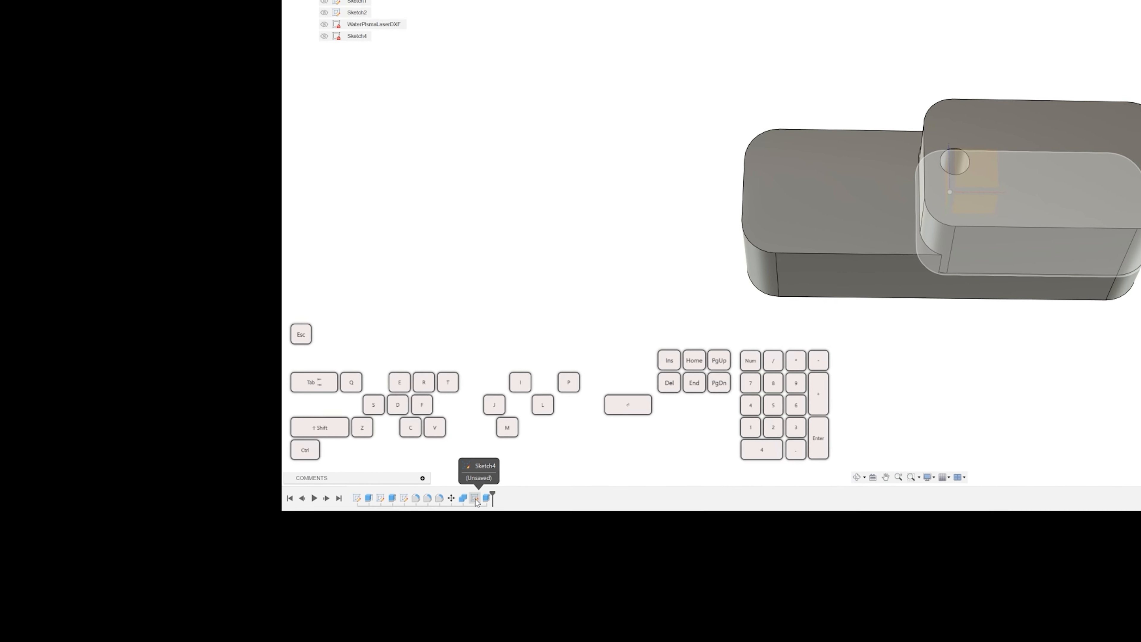
pyautogui.doubleClick(475, 498)
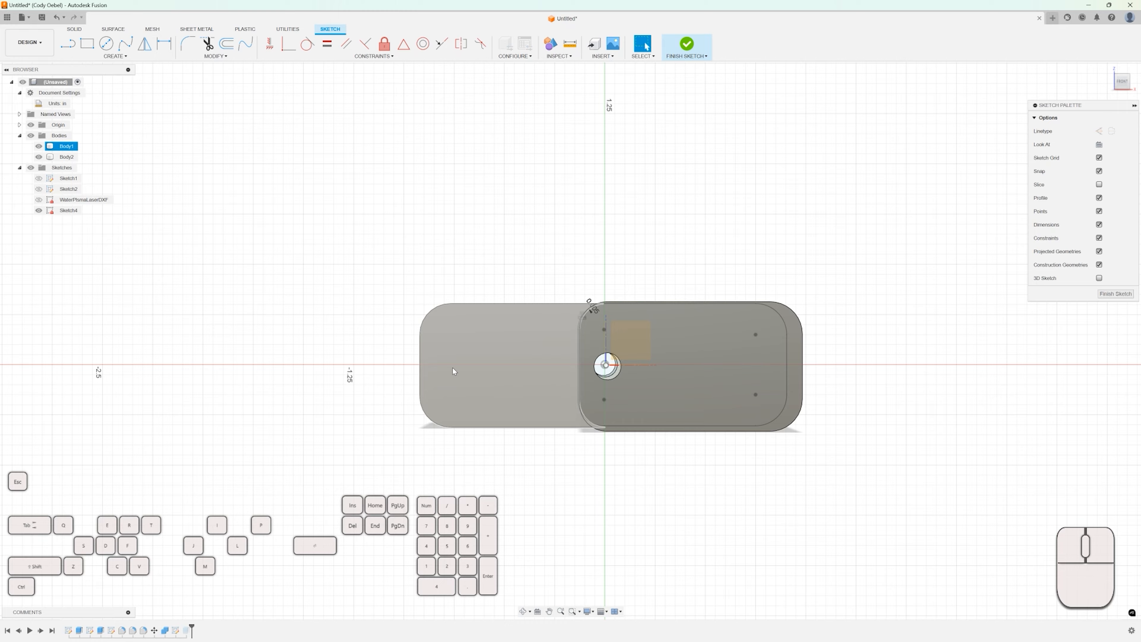
pyautogui.moveTo(452, 371)
pyautogui.keyDown('shift'); pyautogui.mouseDown(button='middle')
pyautogui.moveTo(592, 301)
pyautogui.moveTo(528, 316)
pyautogui.mouseUp(button='middle'); pyautogui.keyUp('shift')
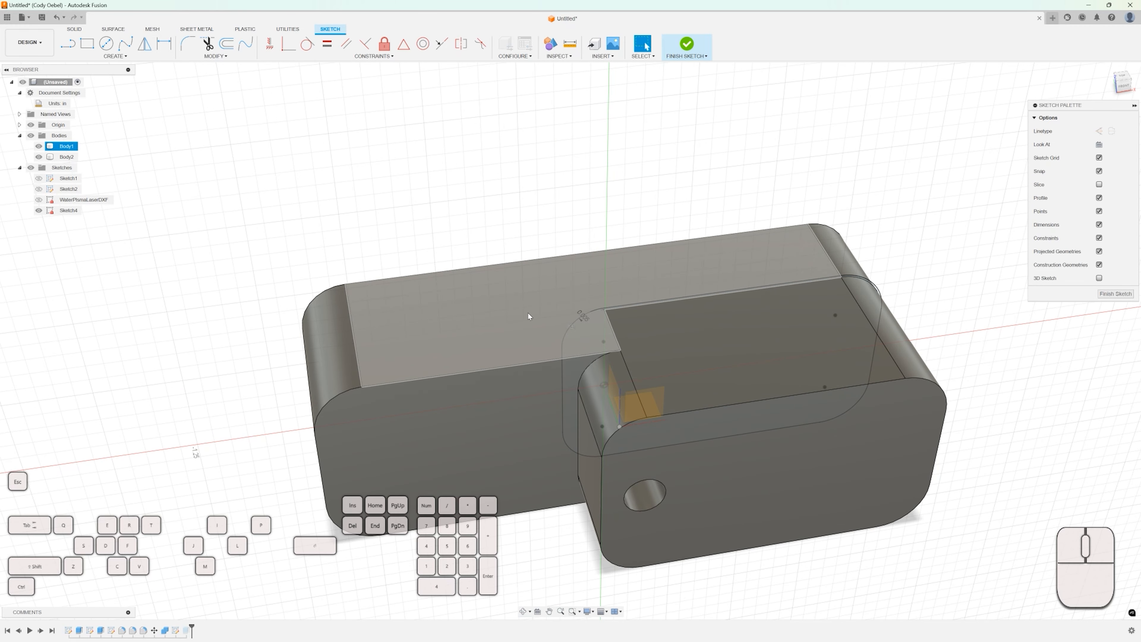
pyautogui.click(39, 157)
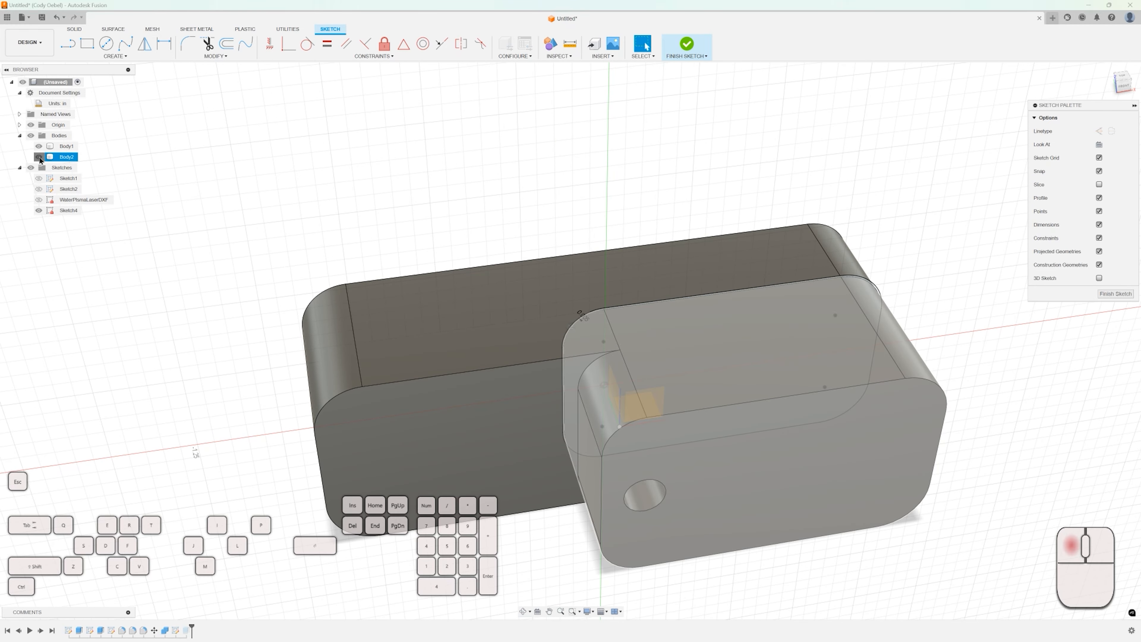
pyautogui.keyDown('shift'); pyautogui.moveTo(333, 224); pyautogui.dragTo(312, 192, button='middle'); pyautogui.keyUp('shift')
pyautogui.scroll(-4, 565, 305)
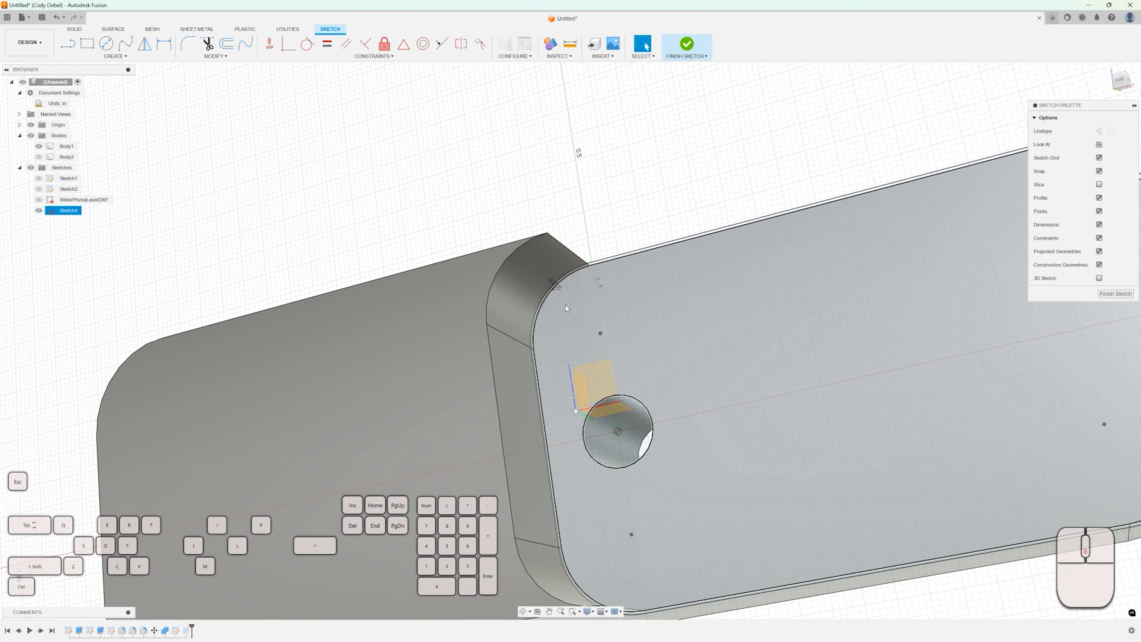
pyautogui.scroll(-3, 565, 305)
pyautogui.doubleClick(556, 281)
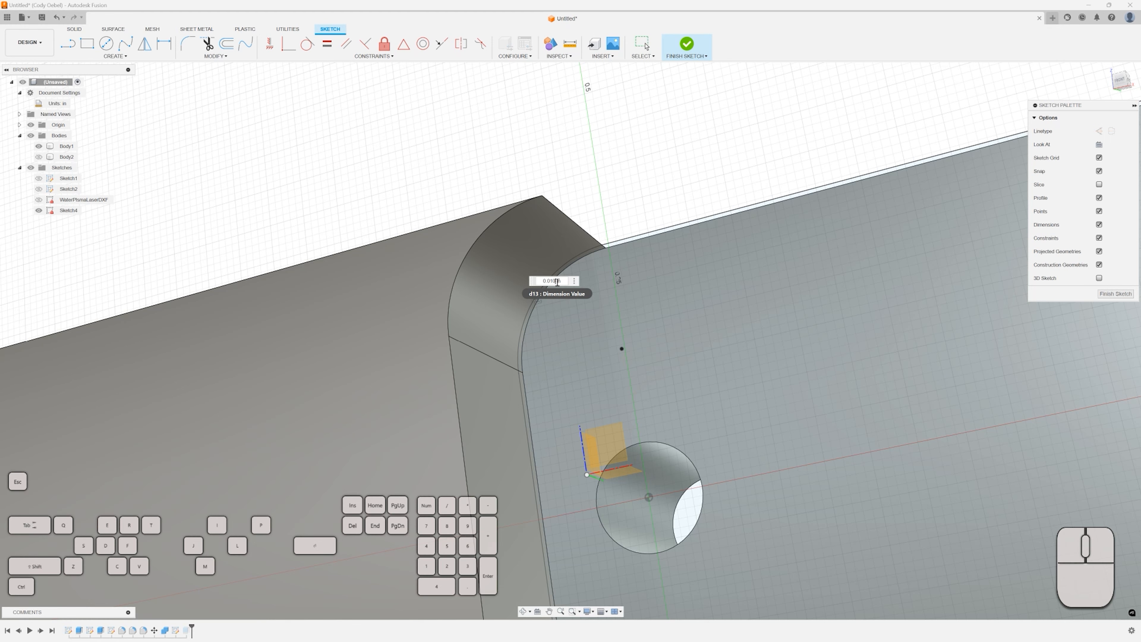
pyautogui.press('Return')
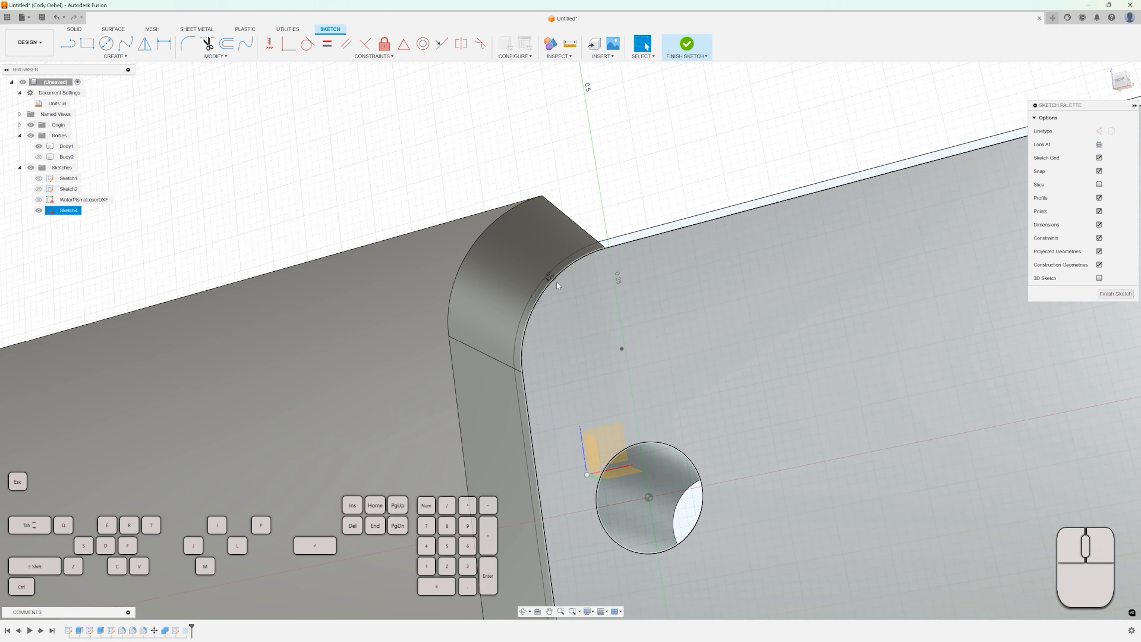
pyautogui.scroll(-5, 557, 281)
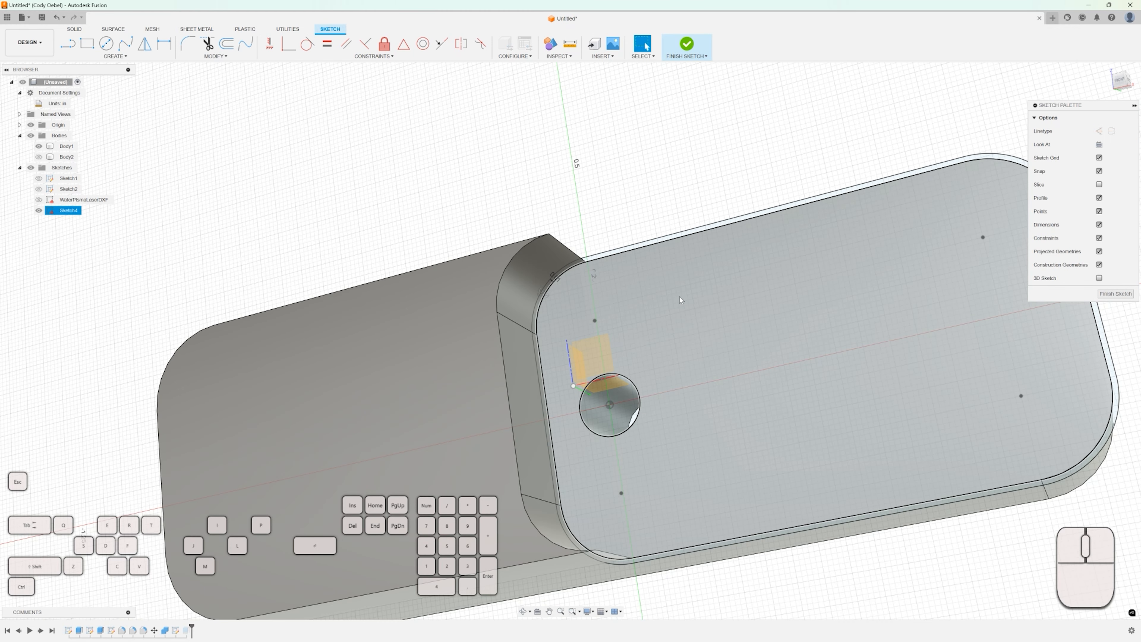
pyautogui.click(1116, 294)
# Toggle Body2's visibility and zoom in to inspect the clearance gap at the bodies' rounded corner.
pyautogui.scroll(-3, 584, 290)
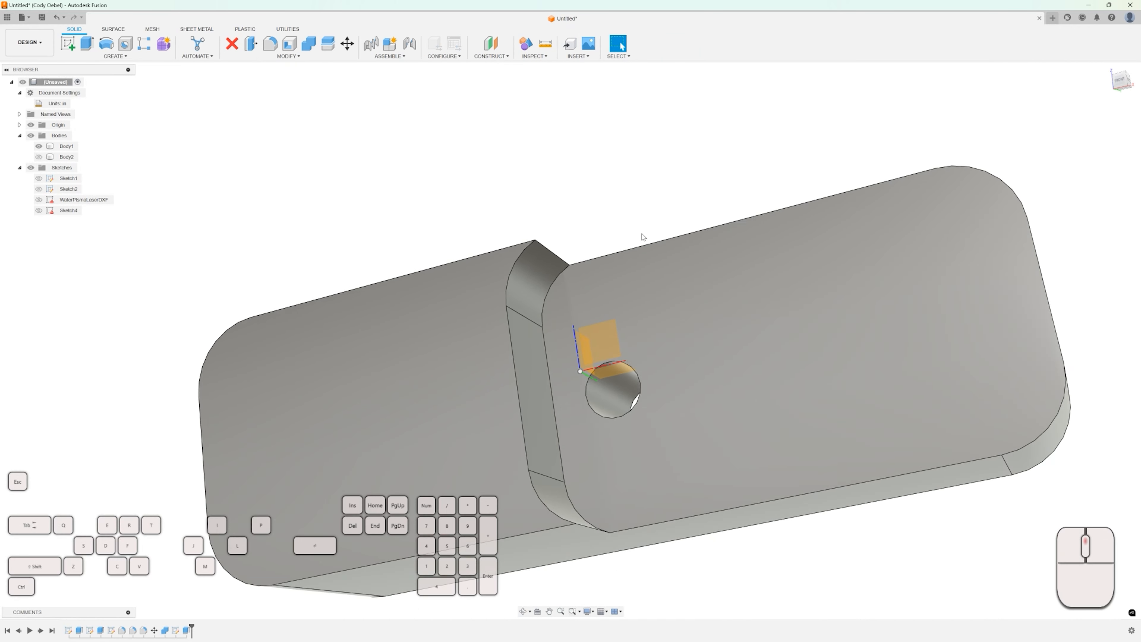
pyautogui.click(39, 156)
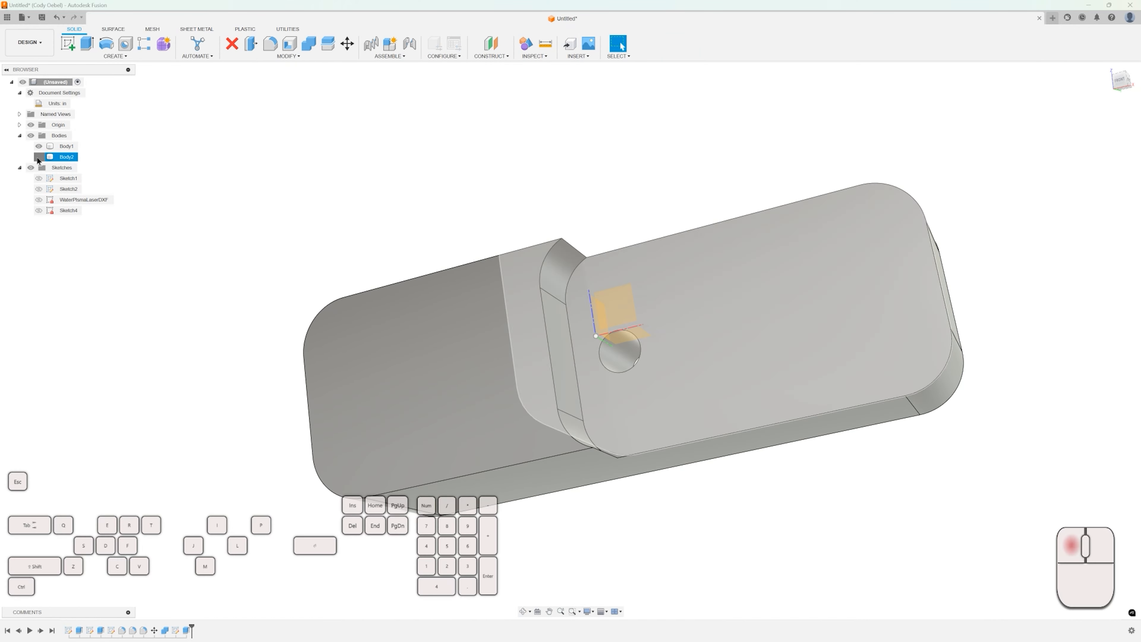
pyautogui.keyDown('shift'); pyautogui.moveTo(275, 171); pyautogui.dragTo(301, 182, button='middle'); pyautogui.keyUp('shift')
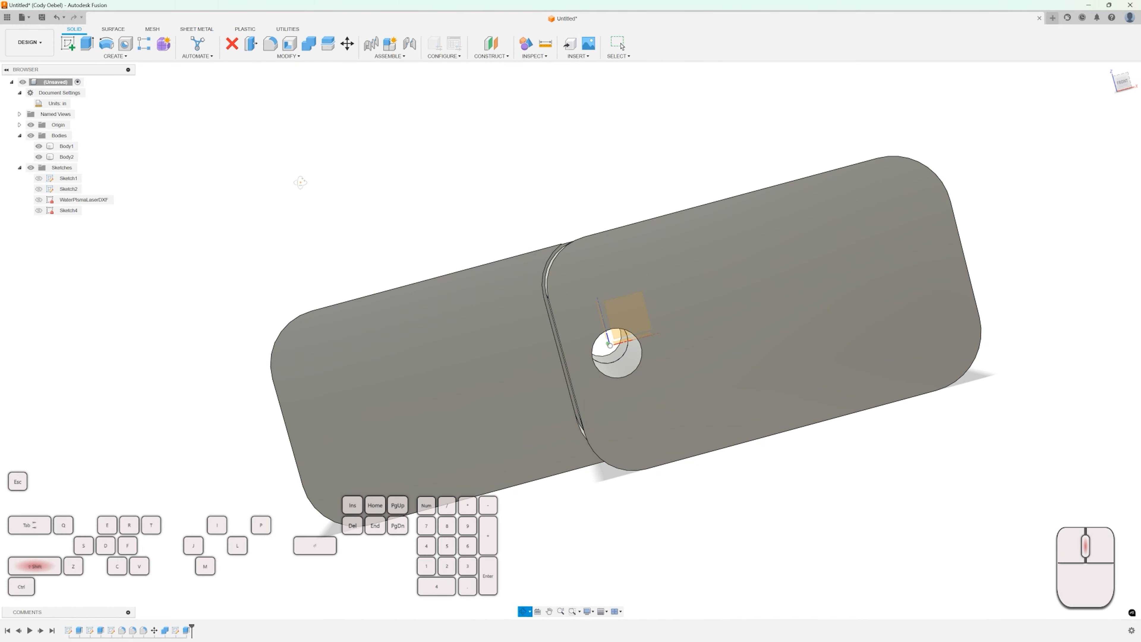
pyautogui.click(537, 258)
pyautogui.scroll(5, 557, 254)
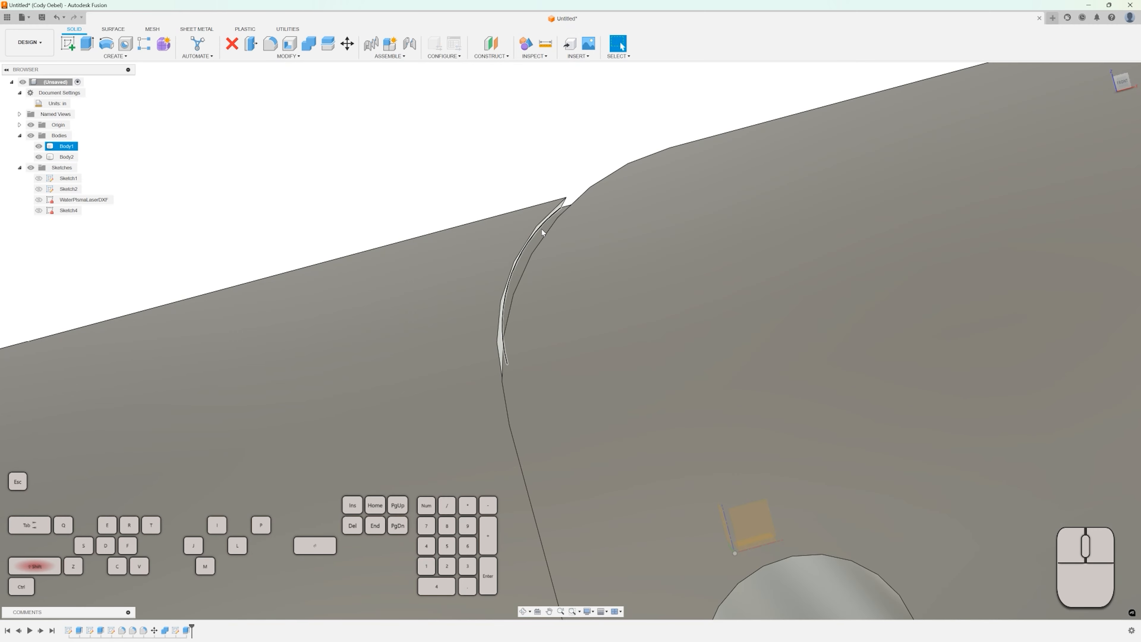
pyautogui.keyDown('shift'); pyautogui.moveTo(543, 229); pyautogui.dragTo(573, 216, button='middle'); pyautogui.keyUp('shift')
pyautogui.keyDown('shift'); pyautogui.click(572, 209); pyautogui.keyUp('shift')
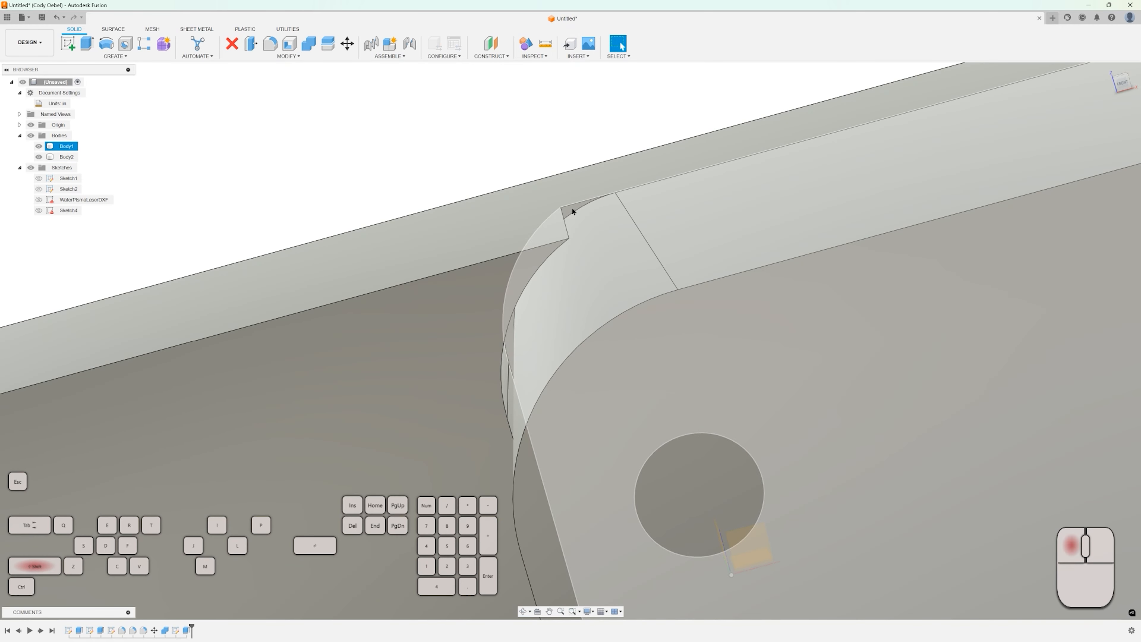
pyautogui.scroll(-6, 457, 190)
pyautogui.click(433, 177)
pyautogui.scroll(-2, 411, 182)
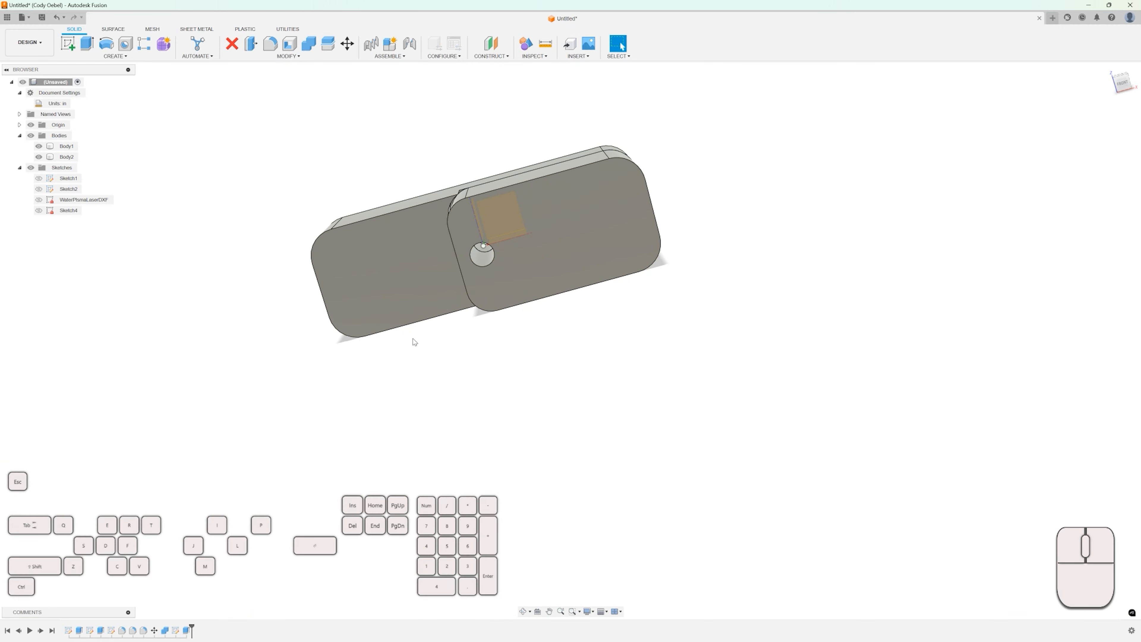
pyautogui.click(515, 304)
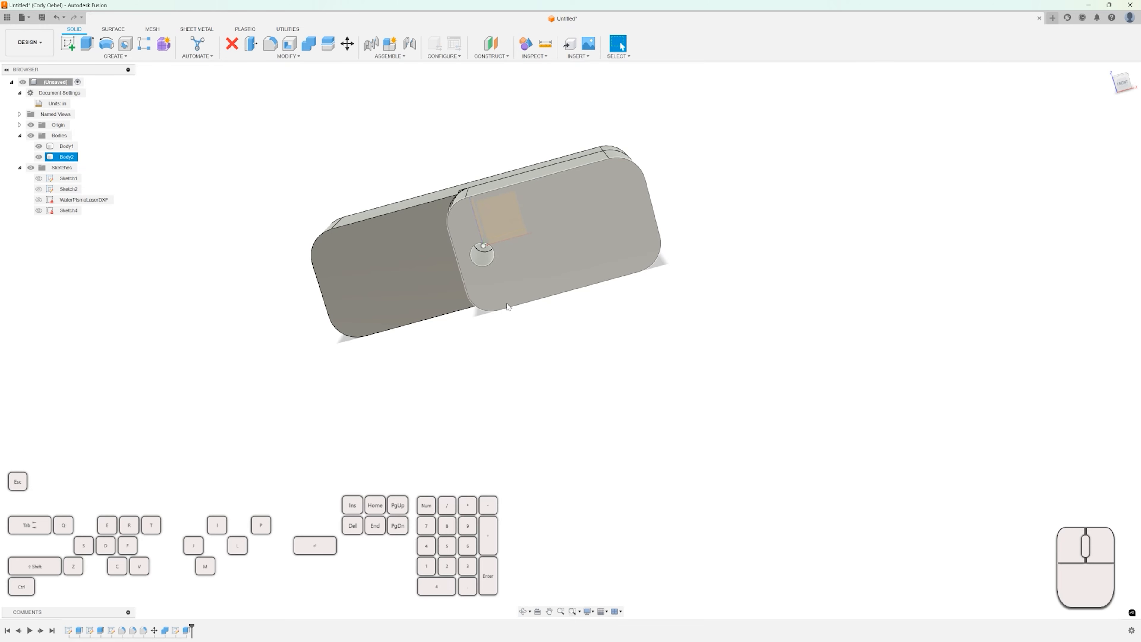
pyautogui.scroll(-1, 407, 399)
pyautogui.moveTo(410, 400); pyautogui.dragTo(479, 428, button='middle')
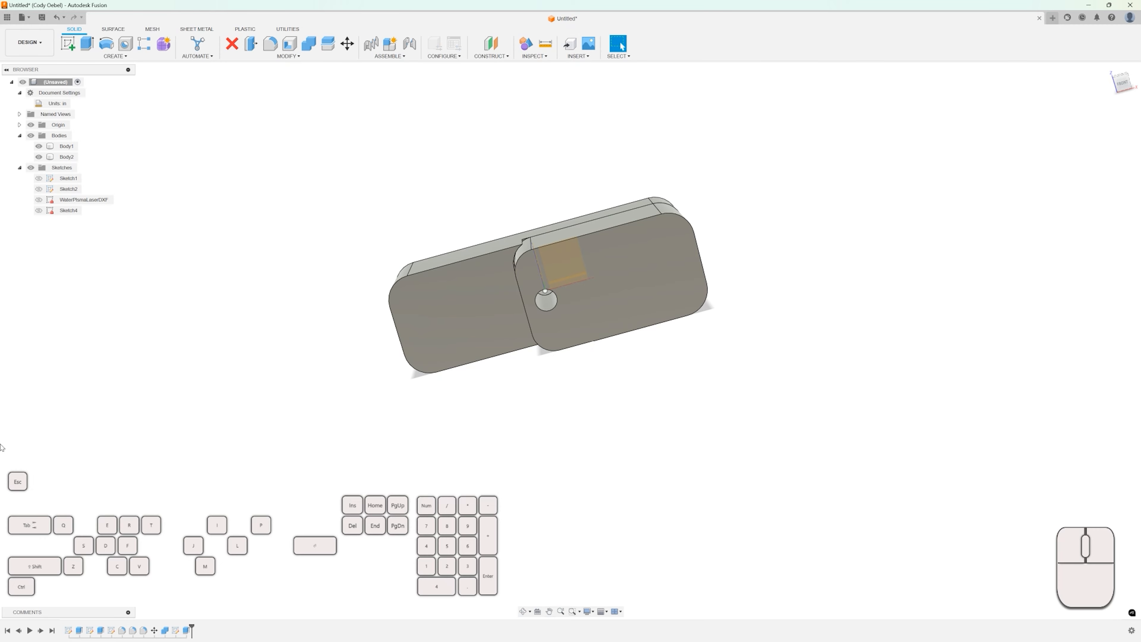
pyautogui.moveTo(104, 468); pyautogui.dragTo(105, 468, button='middle')
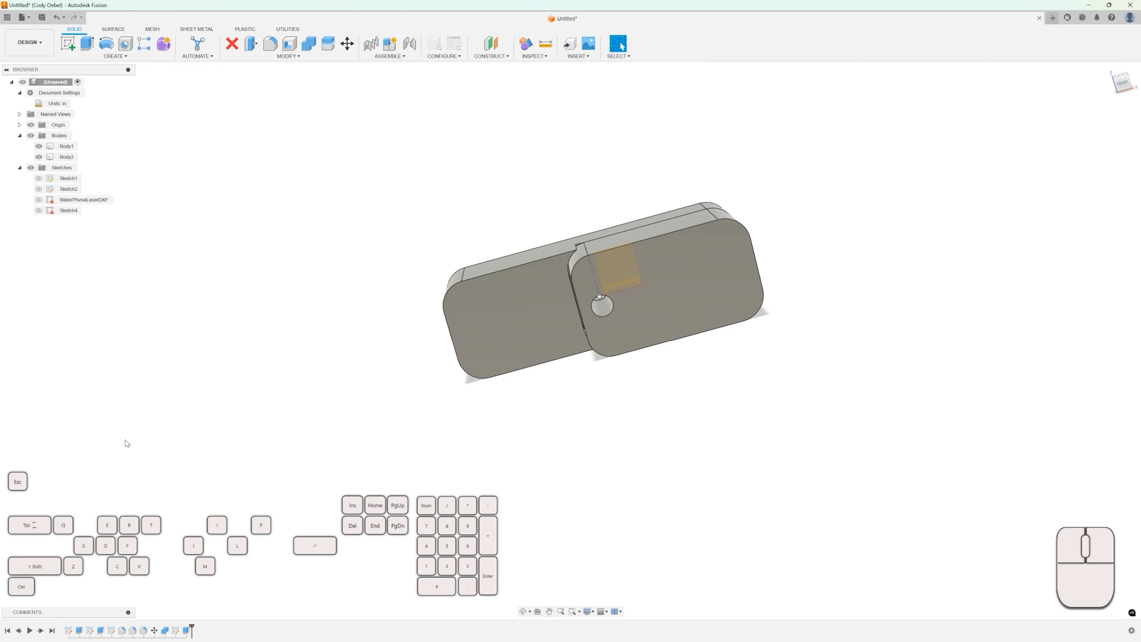
# Hide Body2 and examine the pocket faces of Body1.
pyautogui.click(38, 158)
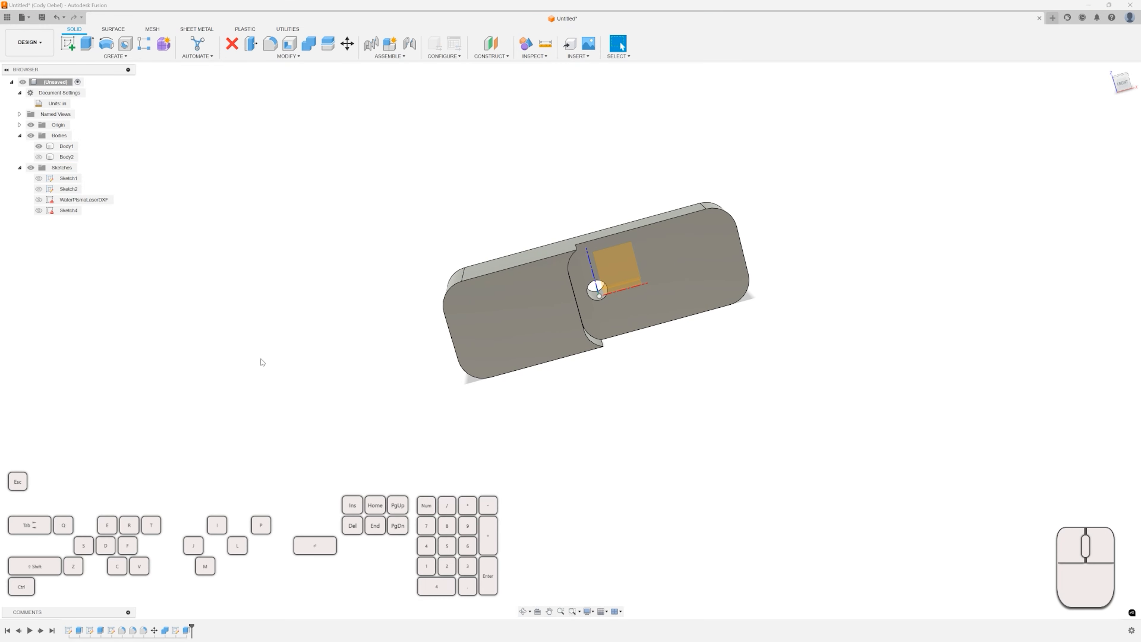
pyautogui.keyDown('shift'); pyautogui.moveTo(261, 359); pyautogui.dragTo(355, 360, button='middle'); pyautogui.keyUp('shift')
pyautogui.scroll(-3, 609, 254)
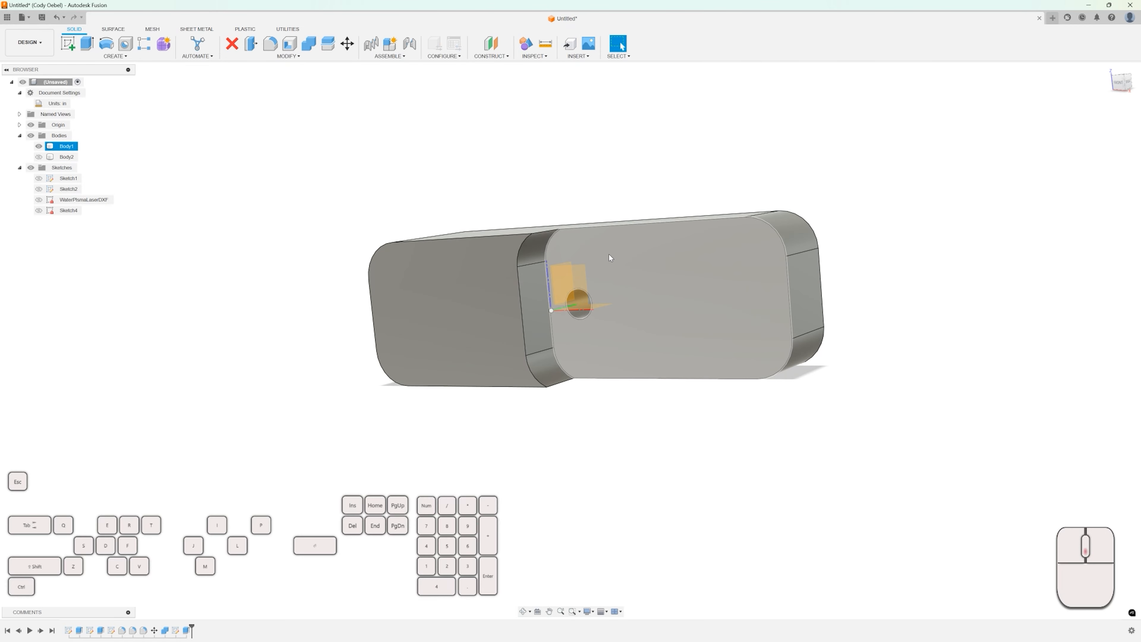
pyautogui.click(567, 236)
pyautogui.scroll(-2, 550, 243)
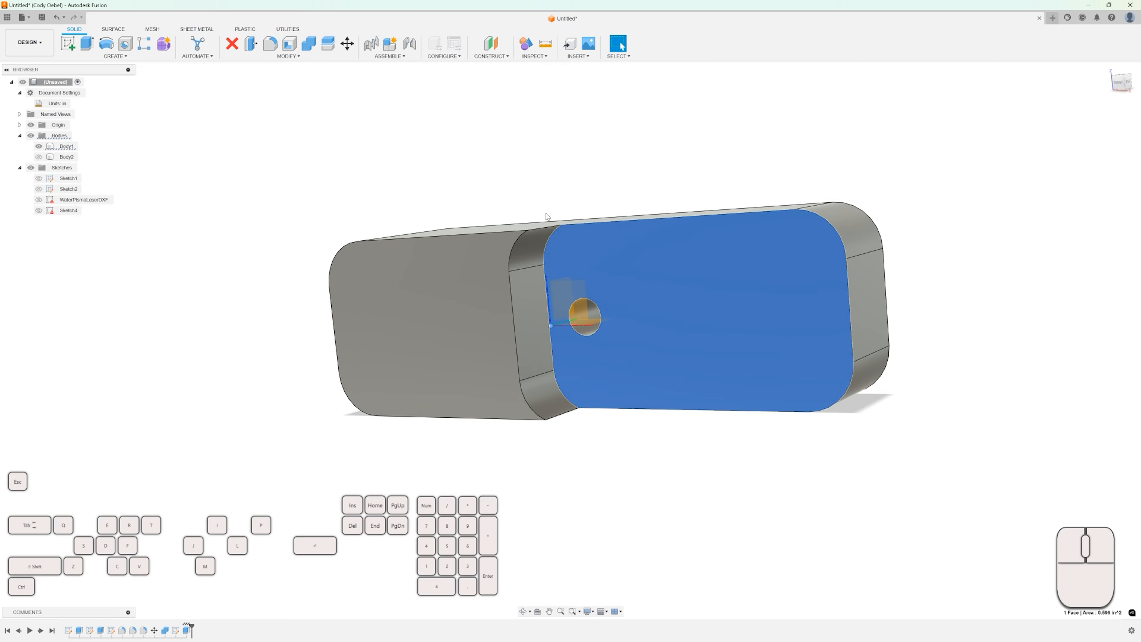
pyautogui.click(546, 215)
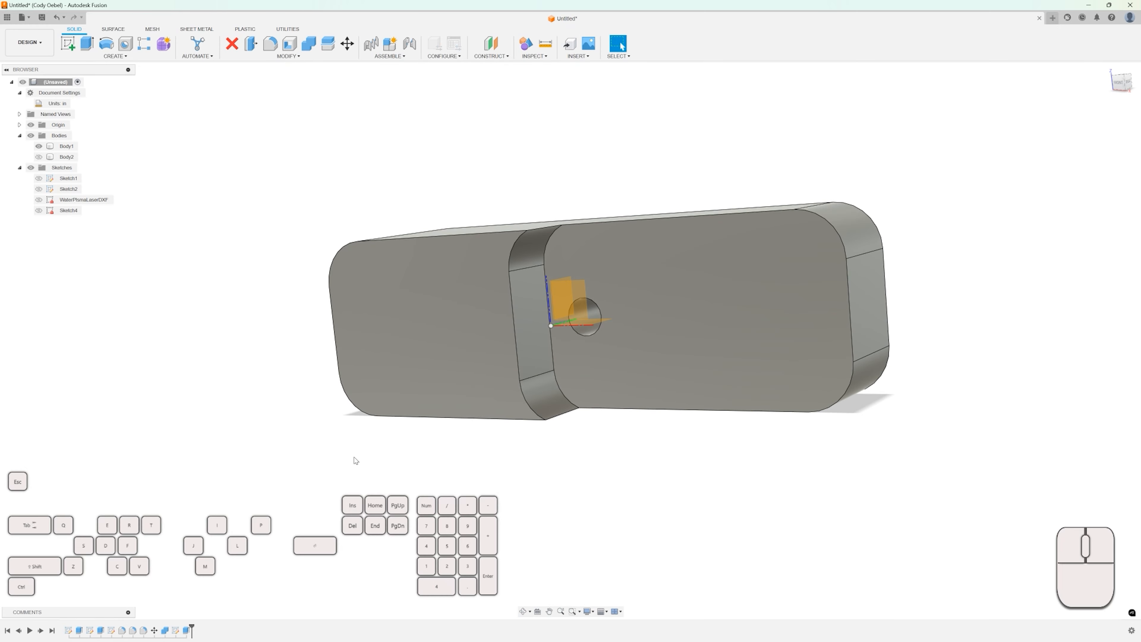
# Open the profile sketch of Body1's pocket side face to inspect it, then finish the sketch.
pyautogui.click(535, 288)
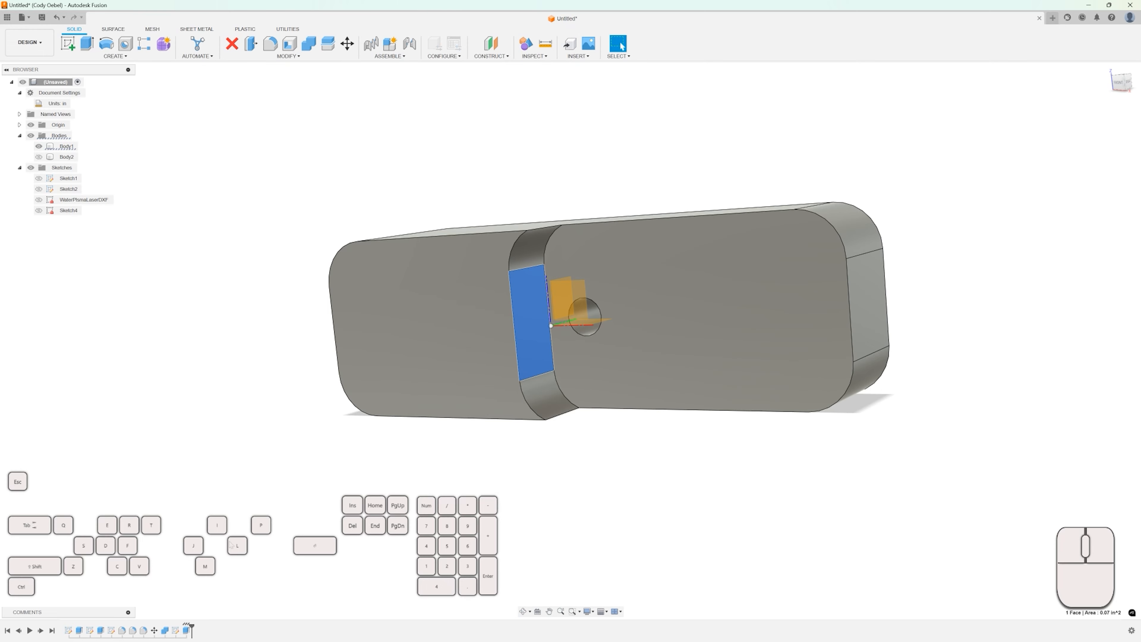
pyautogui.rightClick(528, 319)
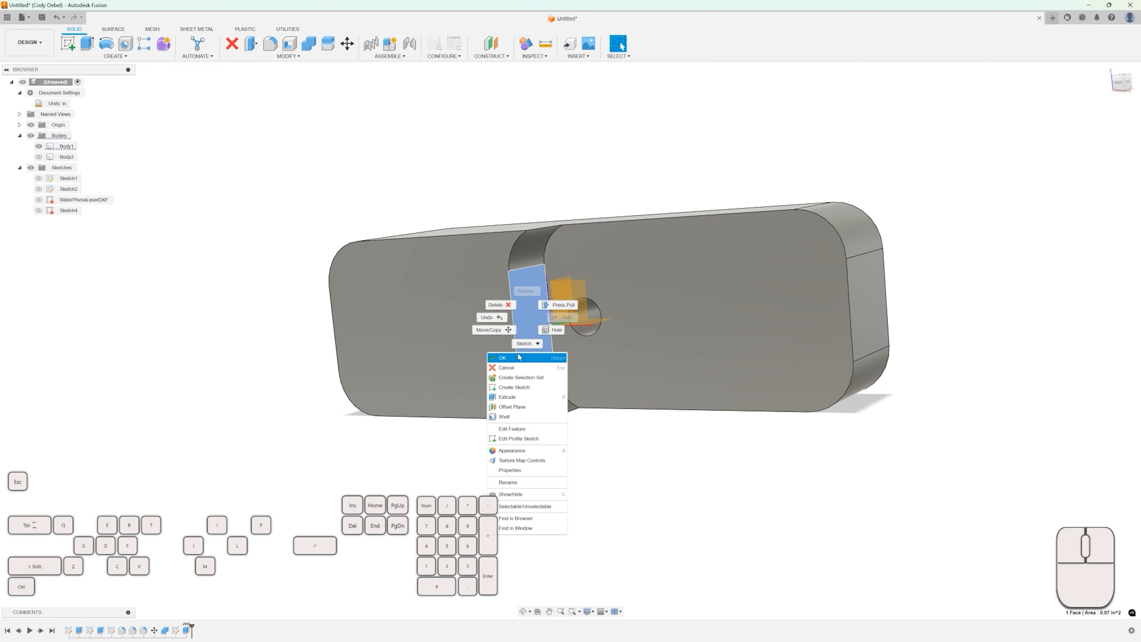
pyautogui.click(523, 438)
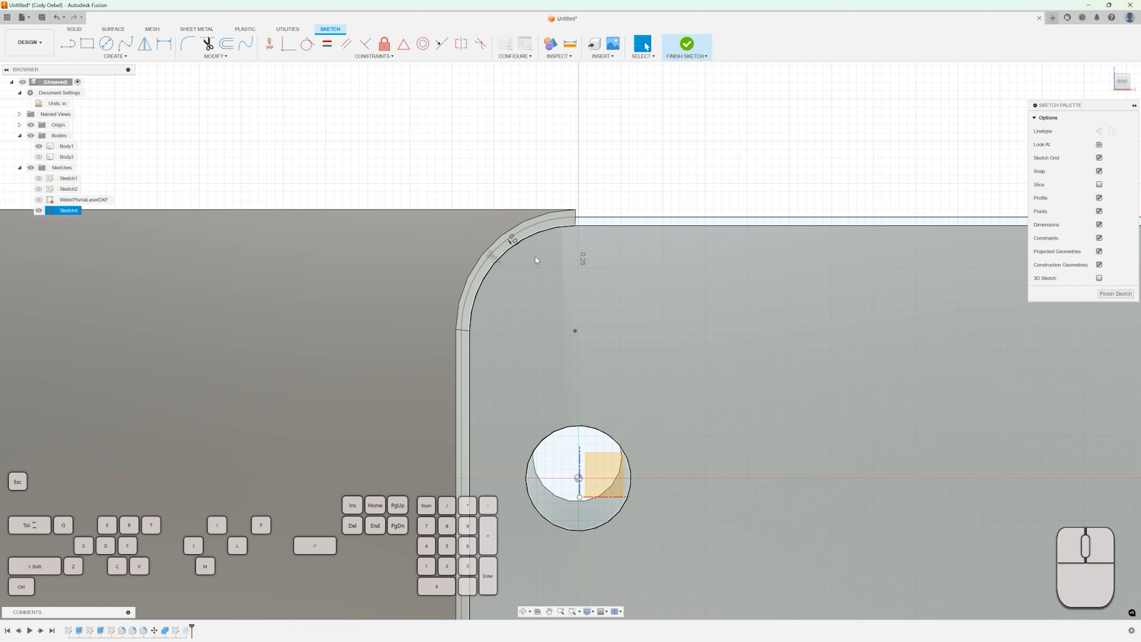
pyautogui.keyDown('shift'); pyautogui.moveTo(535, 257); pyautogui.dragTo(500, 259, button='middle'); pyautogui.keyUp('shift')
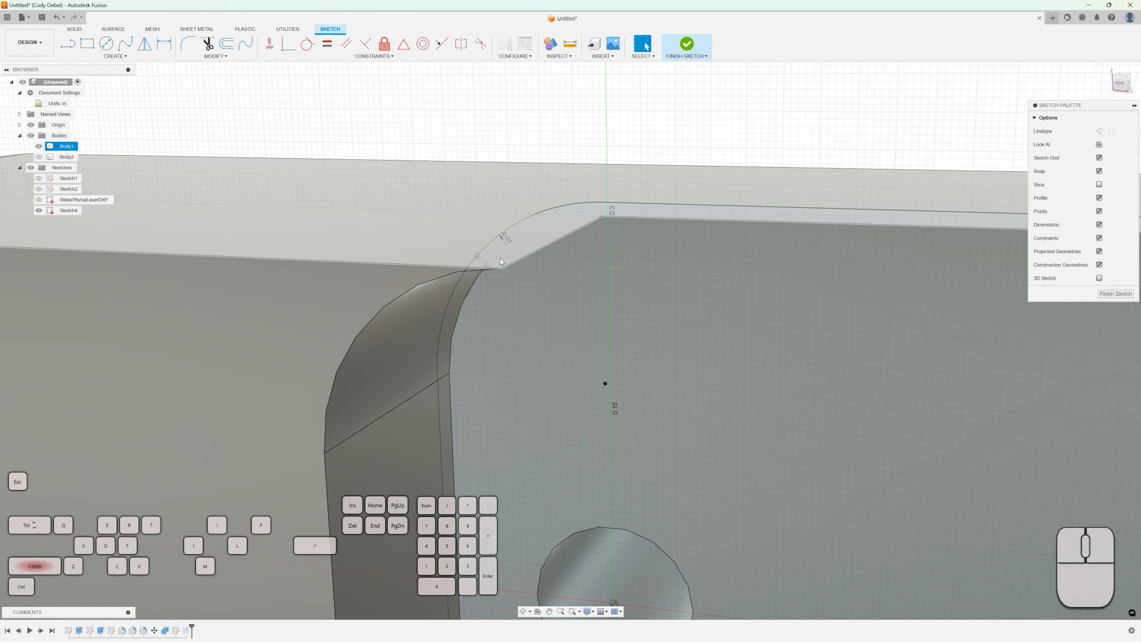
pyautogui.scroll(-10, 502, 275)
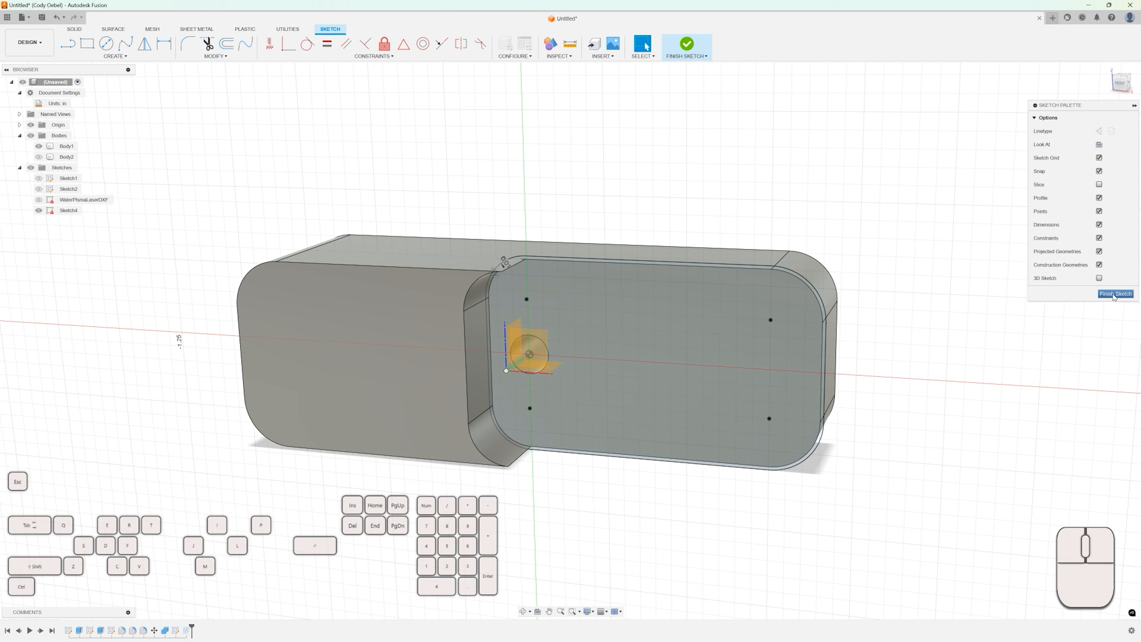
pyautogui.click(1115, 293)
pyautogui.scroll(-3, 700, 214)
pyautogui.moveTo(700, 214)
pyautogui.keyDown('shift'); pyautogui.mouseDown(button='middle')
pyautogui.moveTo(762, 174)
pyautogui.moveTo(699, 218)
pyautogui.moveTo(678, 273)
pyautogui.mouseUp(button='middle'); pyautogui.keyUp('shift')
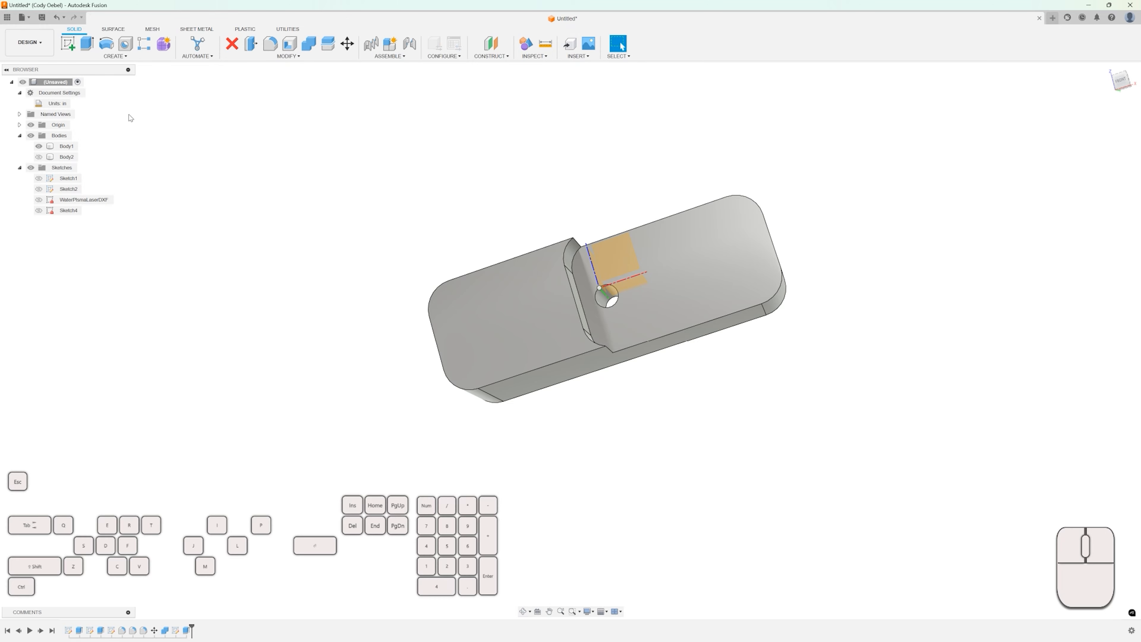
# Open the Export dialog and choose STL Files (*.stl) as the file type.
pyautogui.click(31, 20)
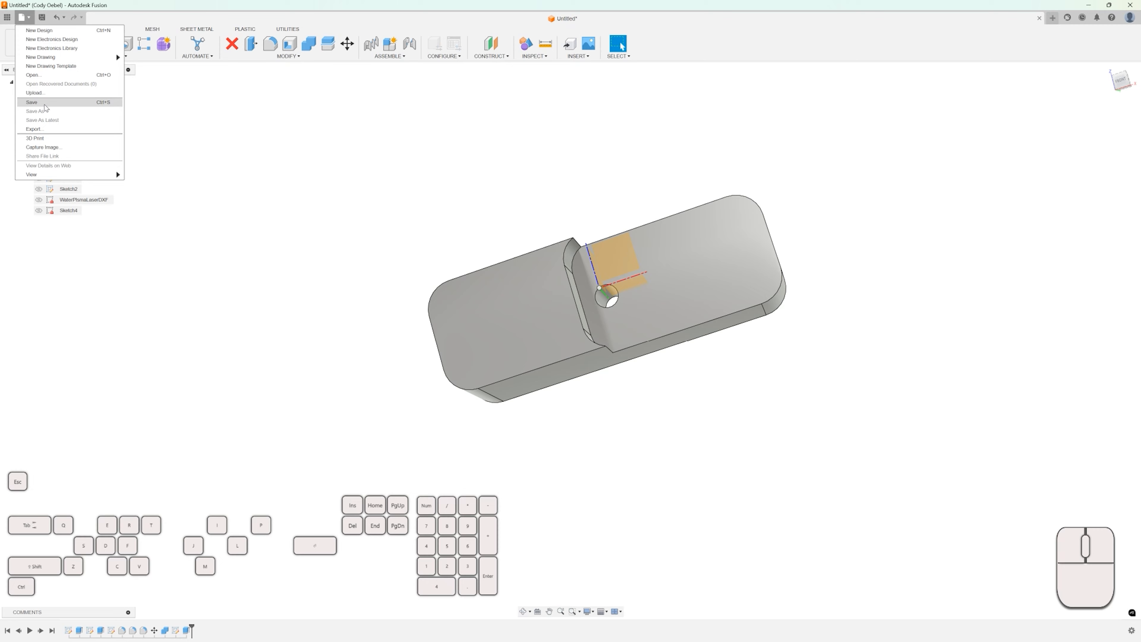
pyautogui.click(41, 130)
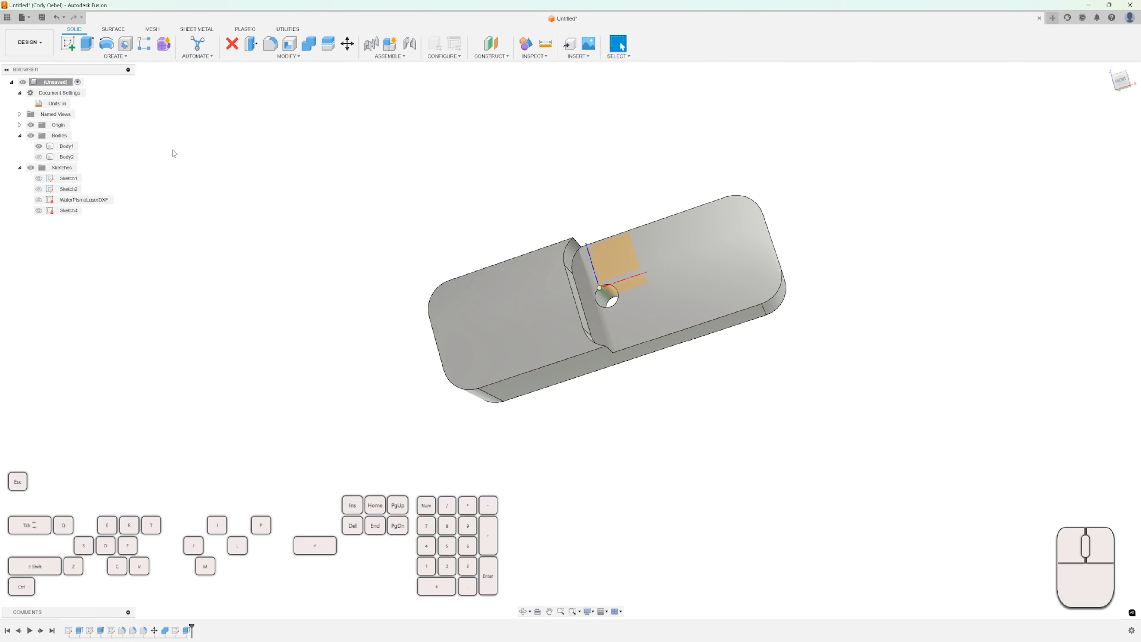
pyautogui.click(525, 165)
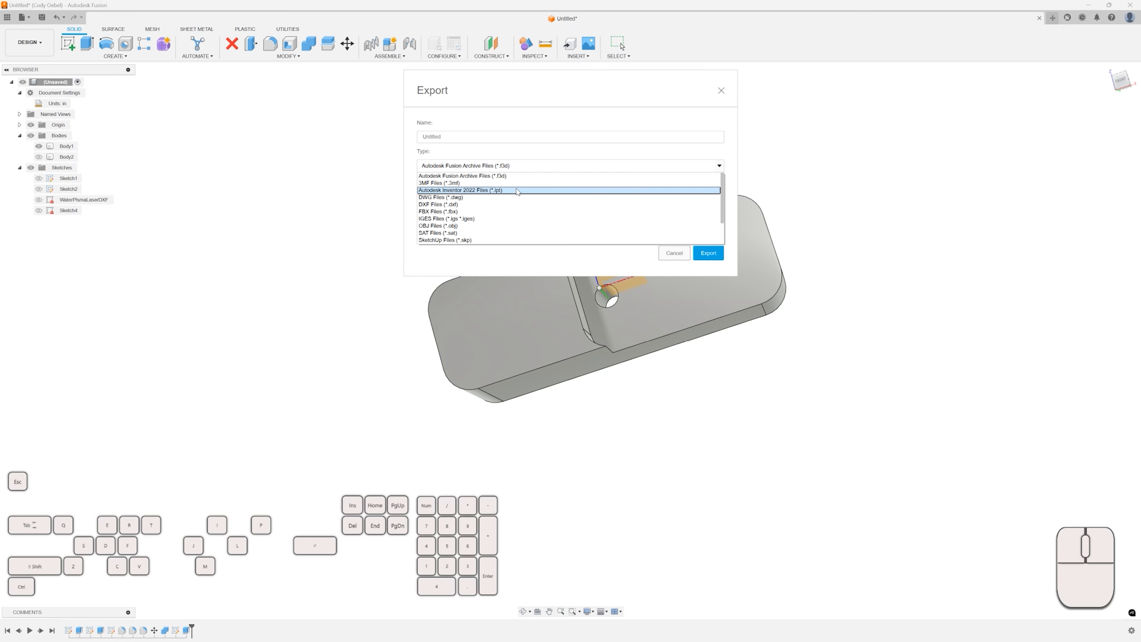
pyautogui.scroll(-1, 574, 205)
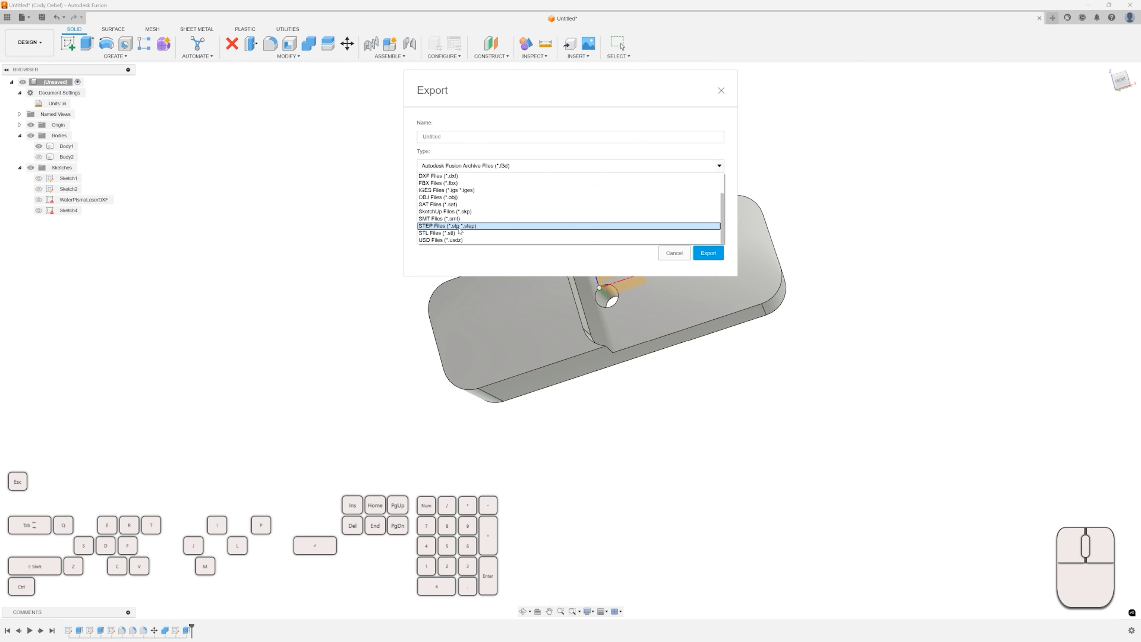
pyautogui.scroll(-1, 451, 239)
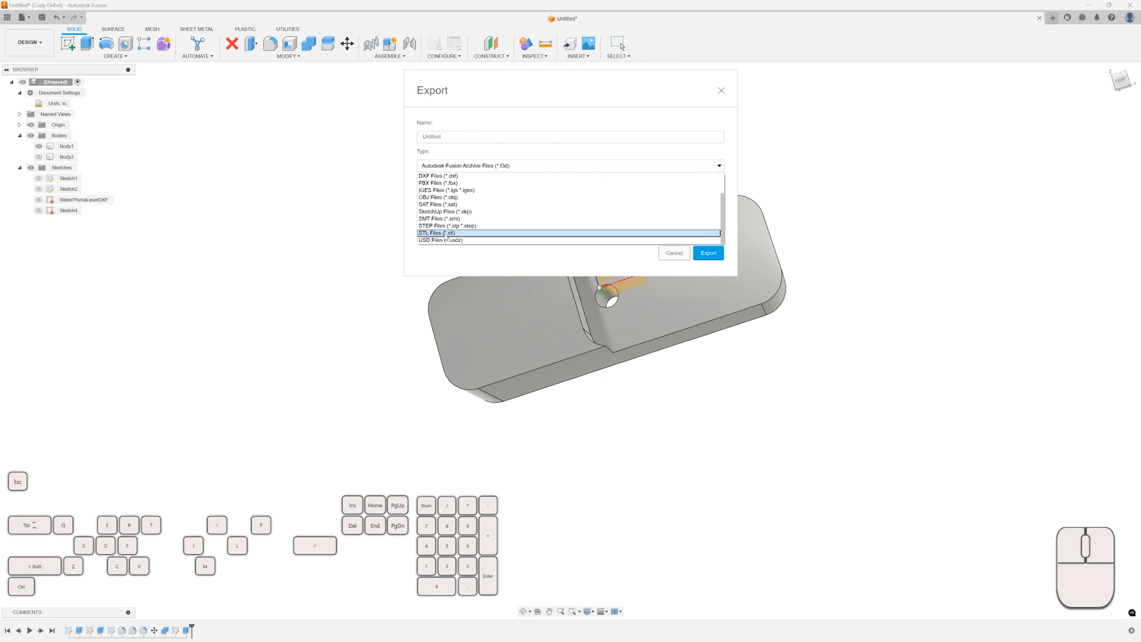
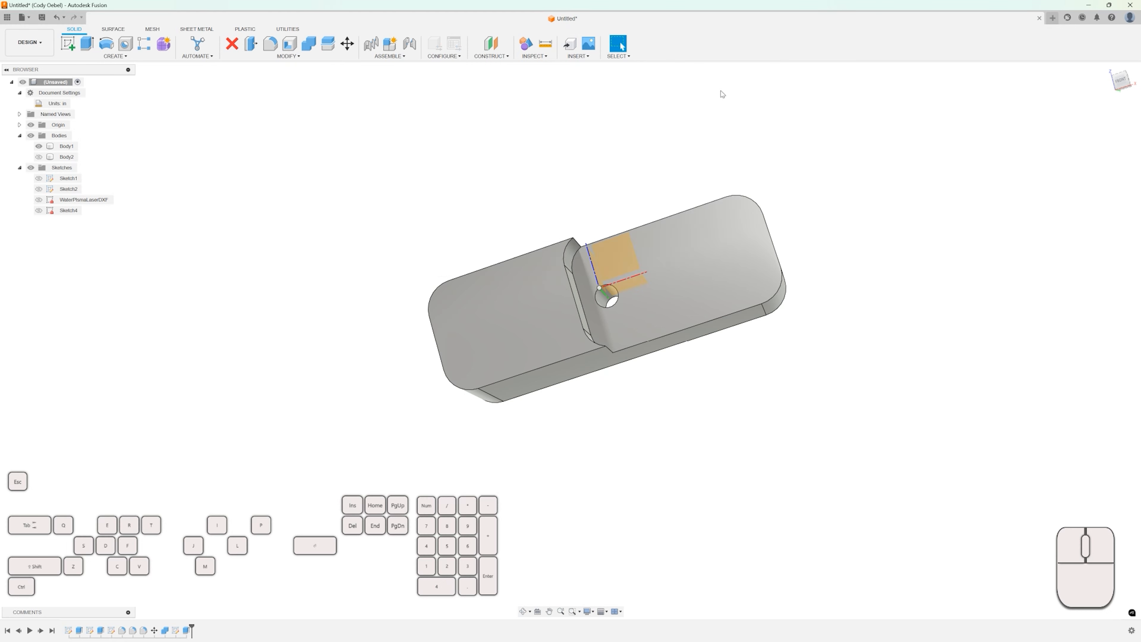
# Explore the Manufacture workspace's setup and 3D milling menus, then return to the Design workspace.
pyautogui.click(30, 42)
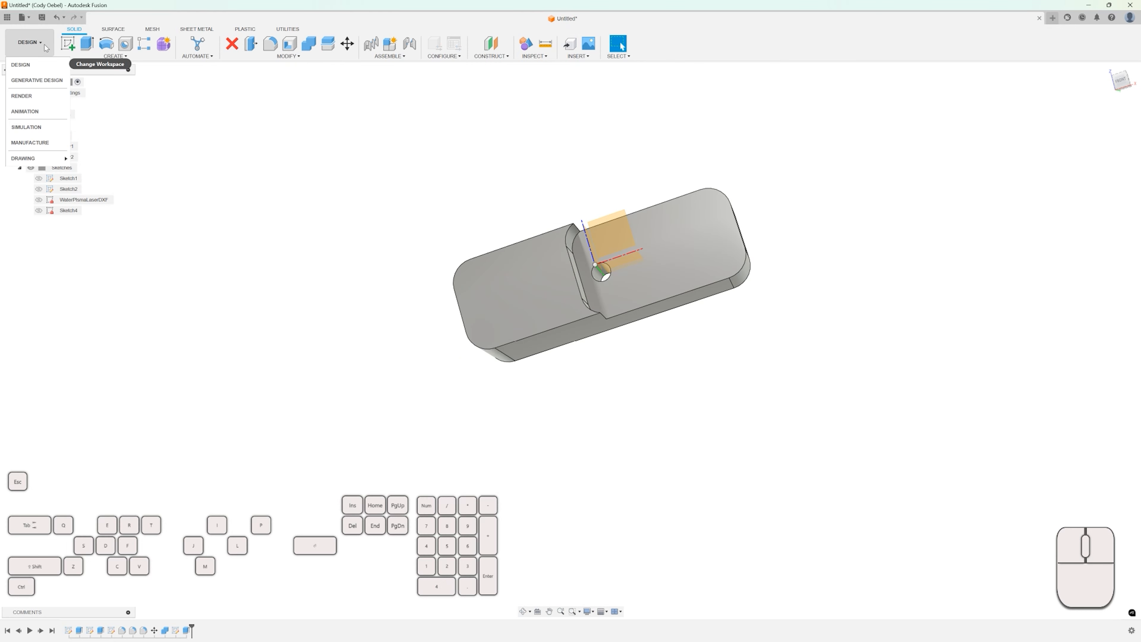
pyautogui.click(30, 142)
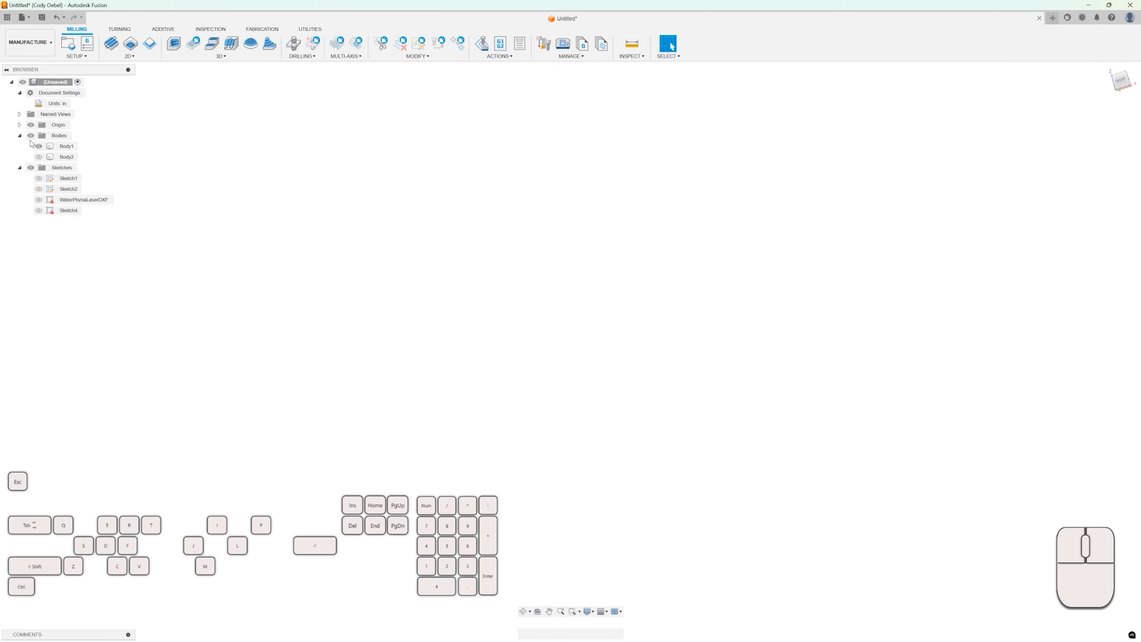
pyautogui.keyDown('shift'); pyautogui.moveTo(369, 189); pyautogui.dragTo(412, 196, button='middle'); pyautogui.keyUp('shift')
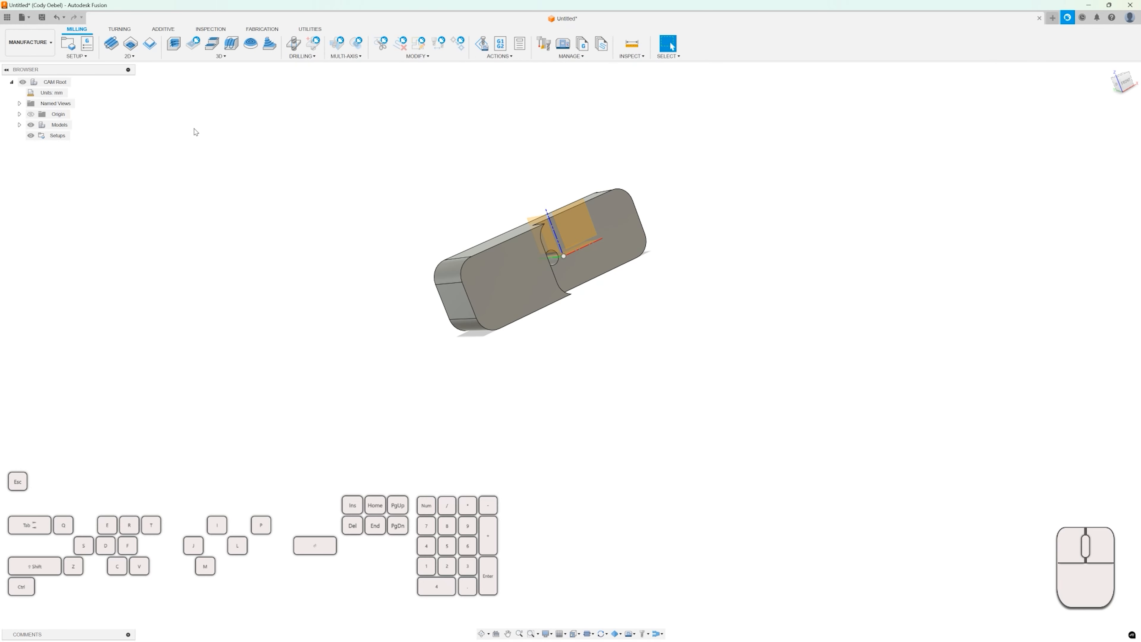
pyautogui.click(83, 58)
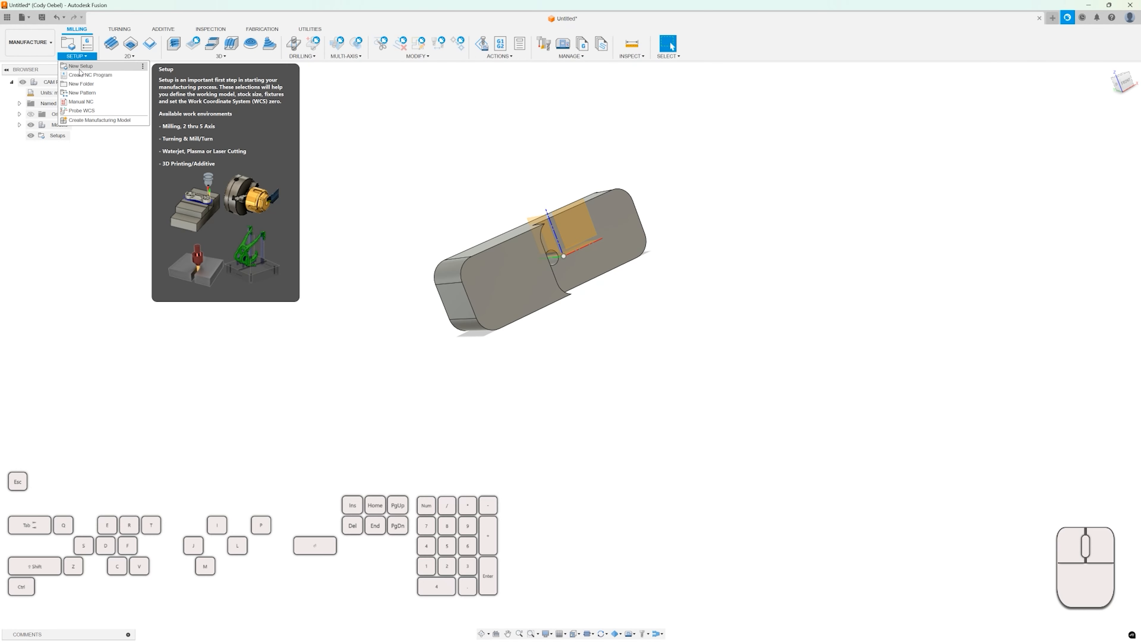
pyautogui.click(206, 57)
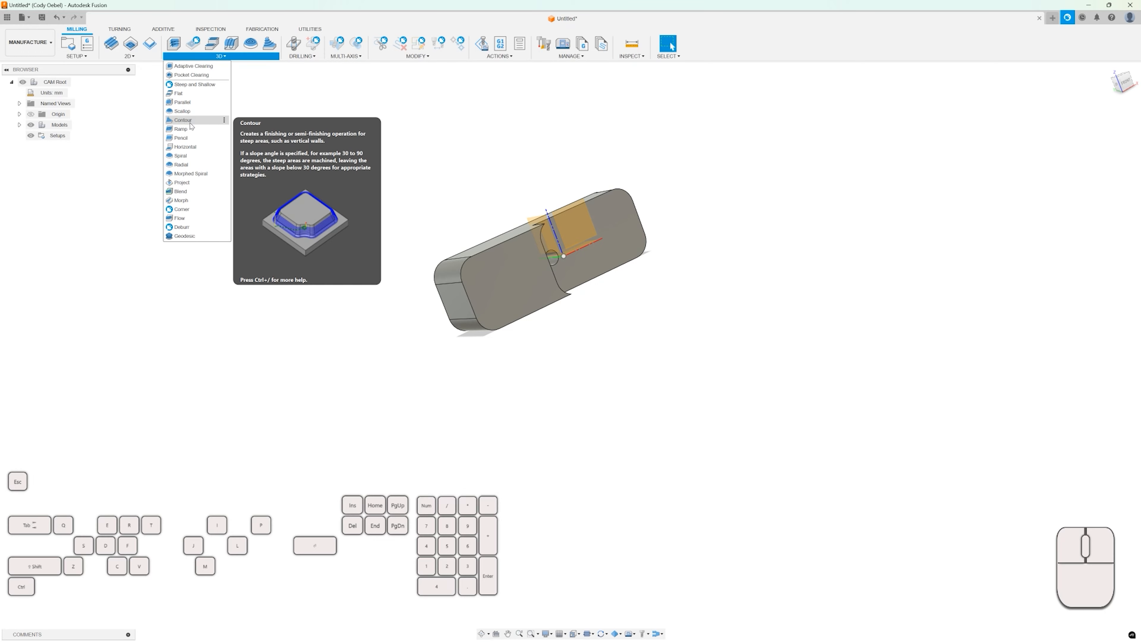
pyautogui.click(28, 42)
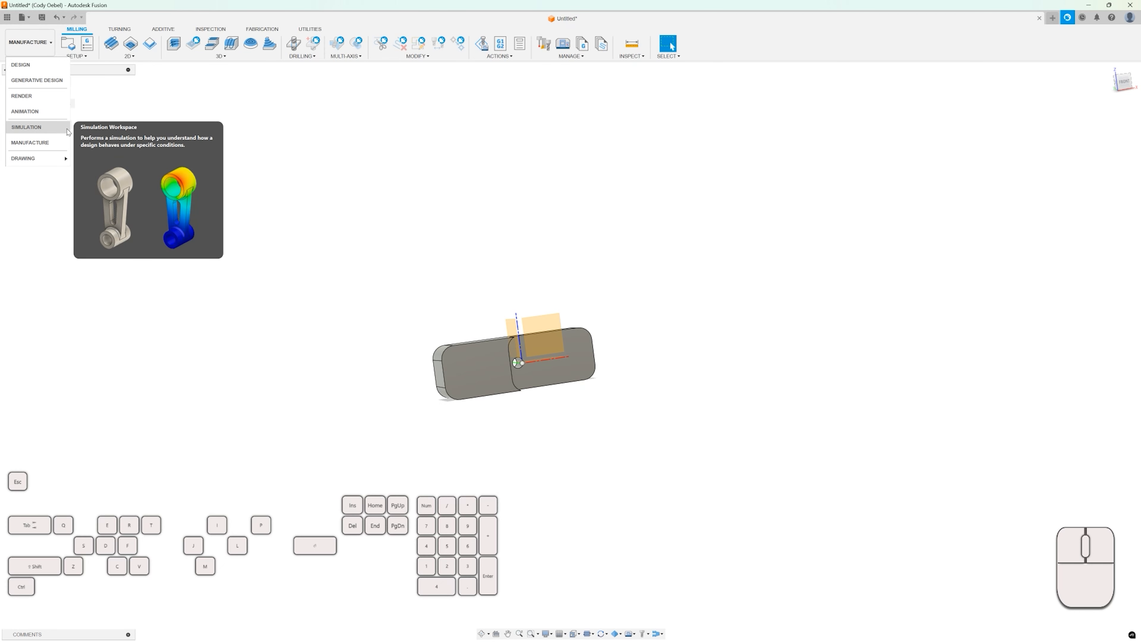
pyautogui.moveTo(38, 163)
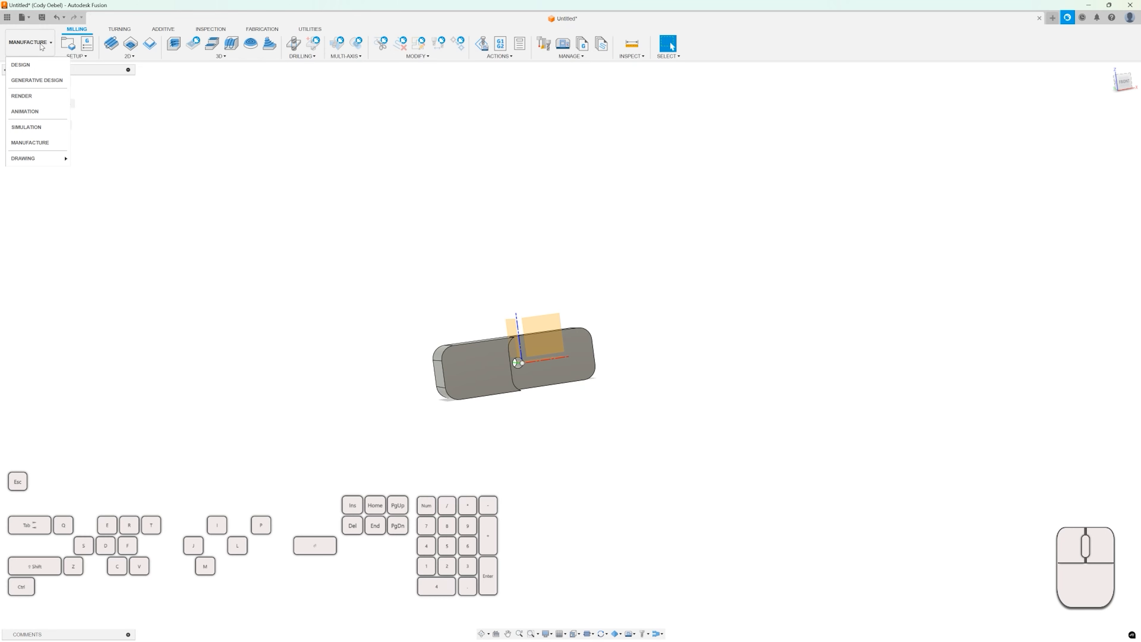
pyautogui.click(32, 65)
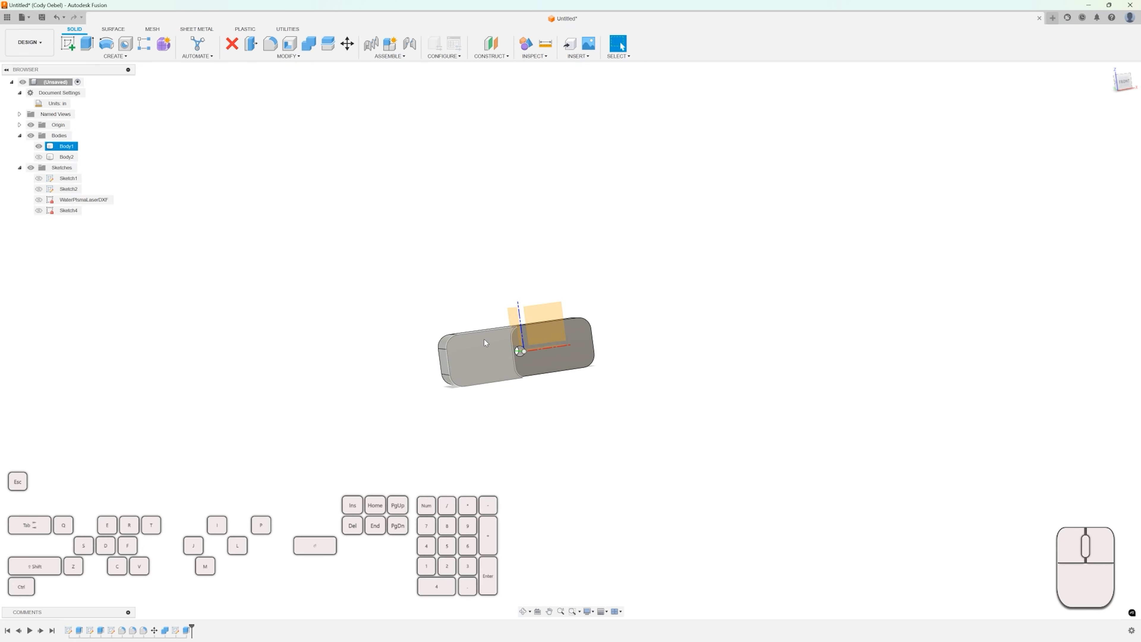
# Start a drawing from the design, saving the design as CAD DRAWING GDT when prompted.
pyautogui.click(30, 42)
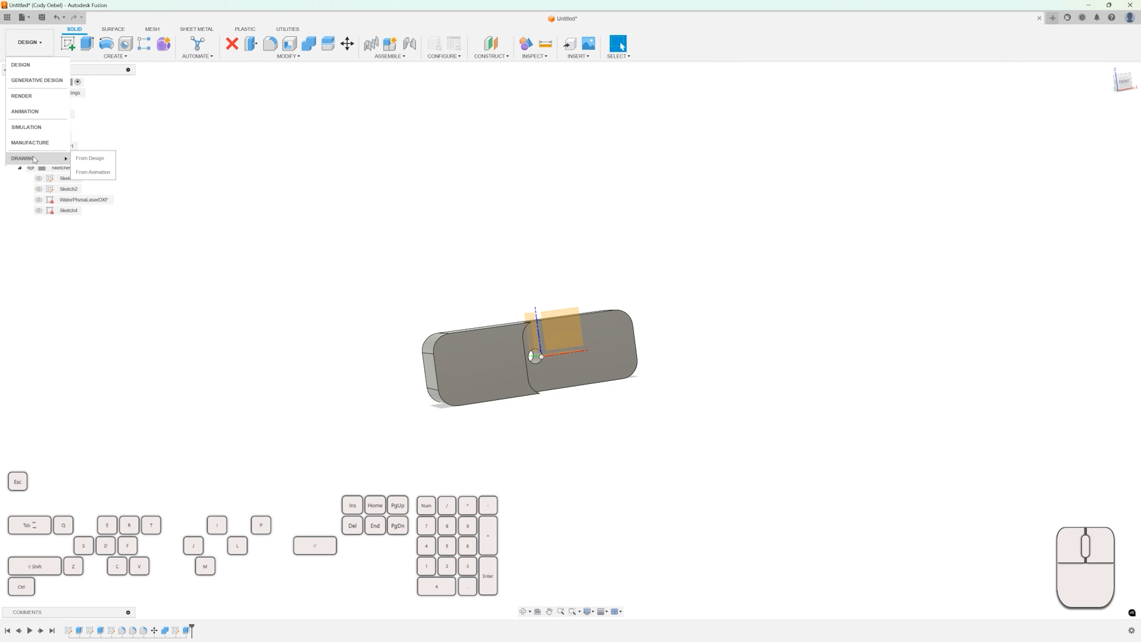
pyautogui.click(91, 159)
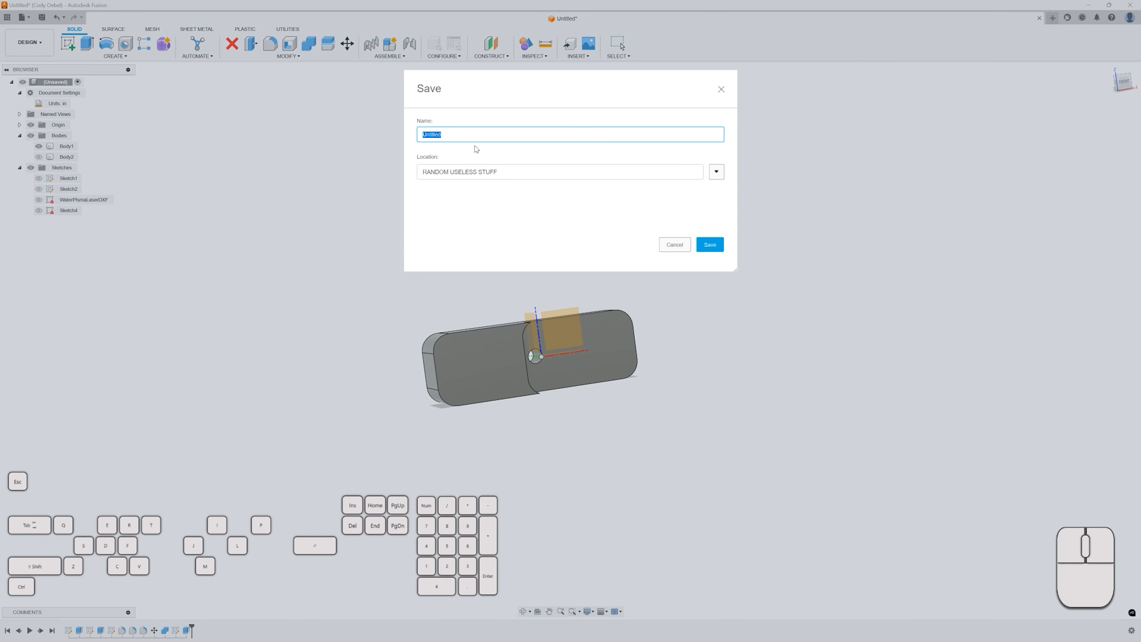
pyautogui.write('CAD DRAWING GDT')
pyautogui.click(709, 243)
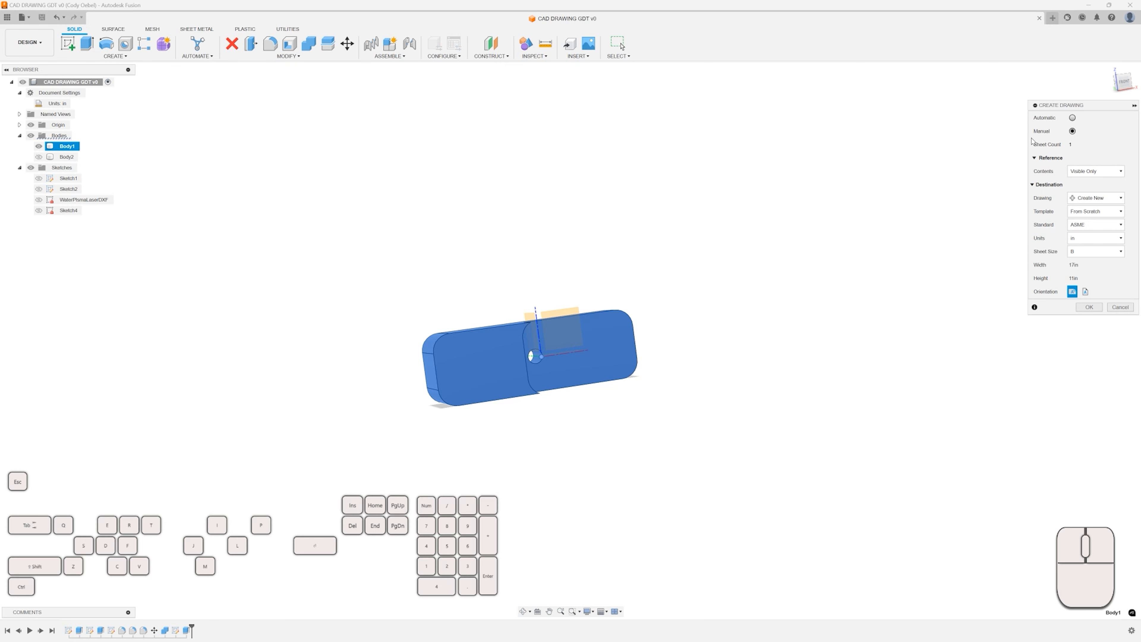
# Generate a drawing of the design automatically.
pyautogui.click(1073, 119)
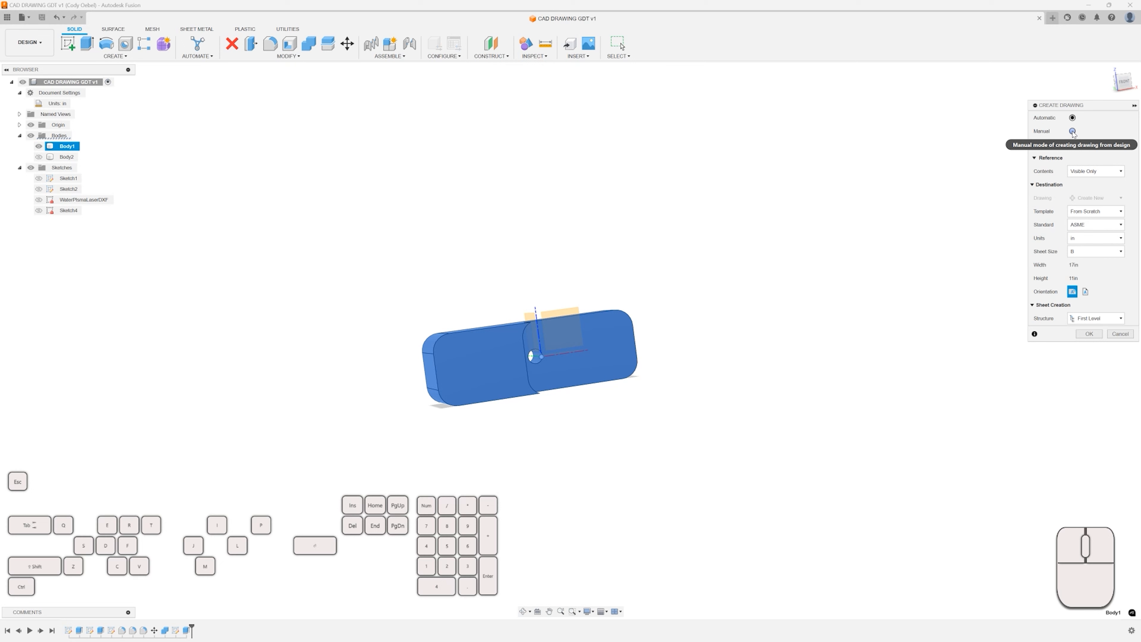
pyautogui.click(1073, 118)
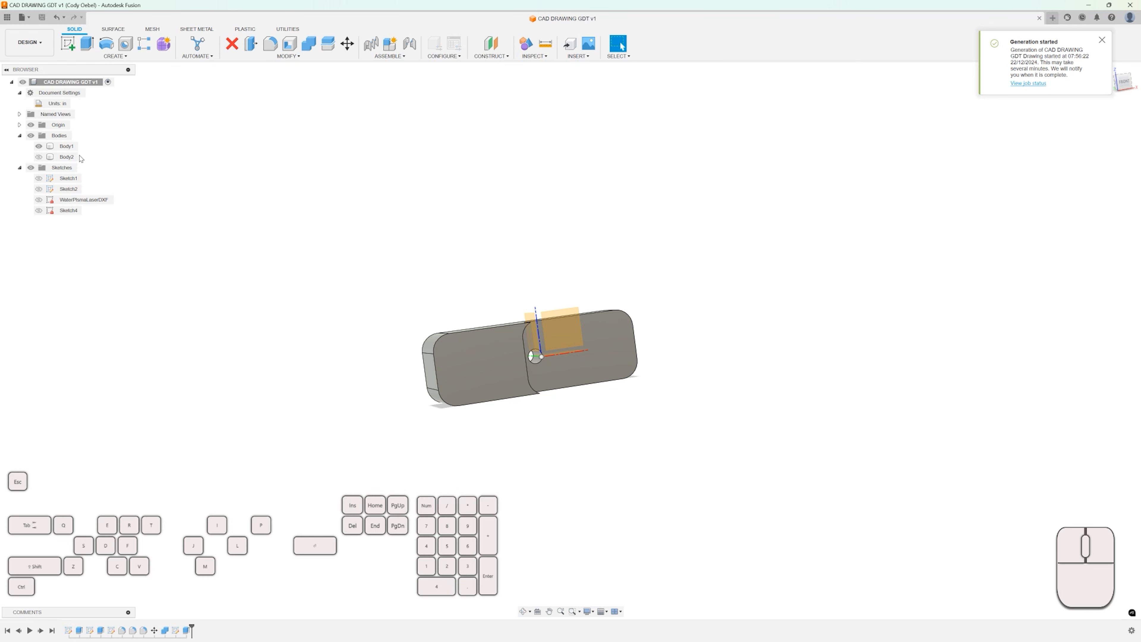
# Create a new manual drawing from the design on a B-size ASME sheet in inches.
pyautogui.click(39, 47)
pyautogui.moveTo(45, 158)
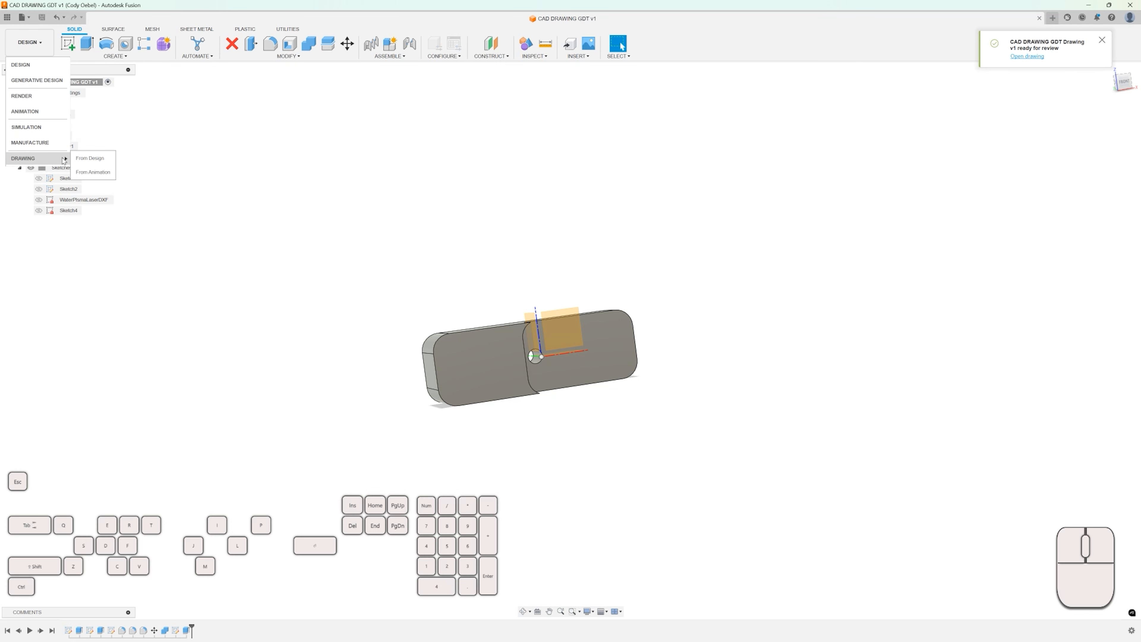
pyautogui.click(92, 160)
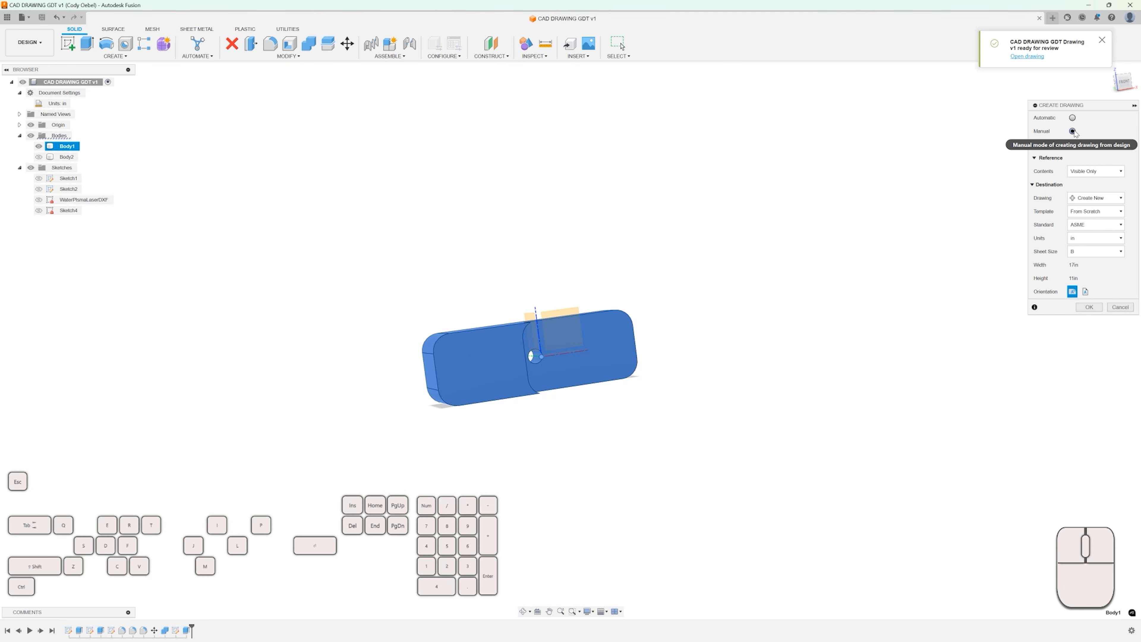
pyautogui.click(1088, 307)
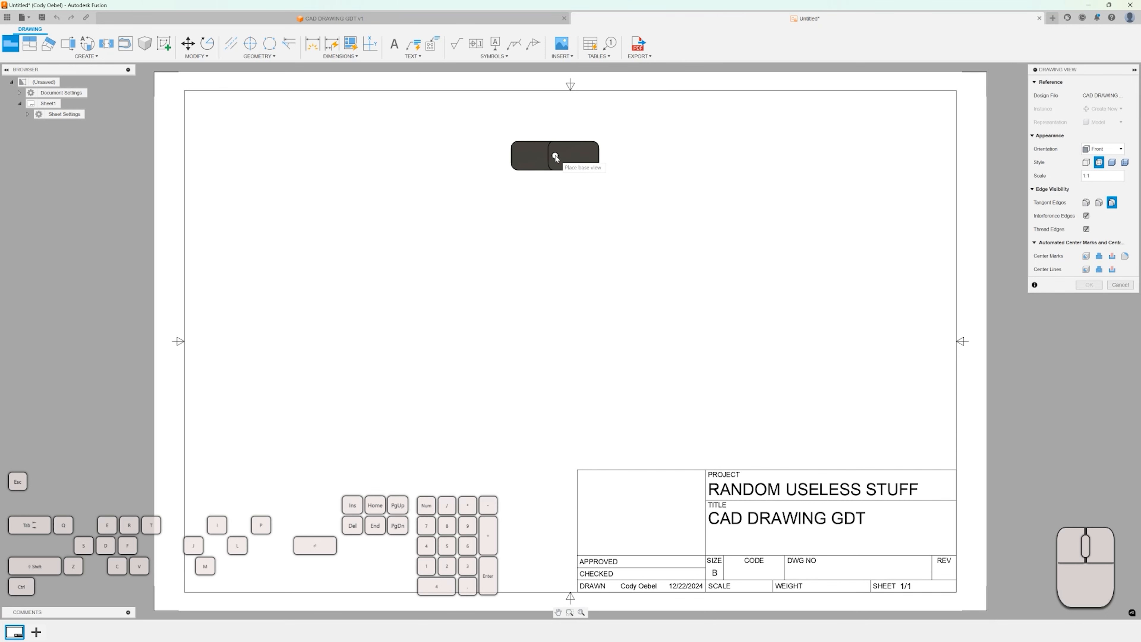
# Place a shaded NE Isometric base view near the top centre of the sheet.
pyautogui.click(565, 144)
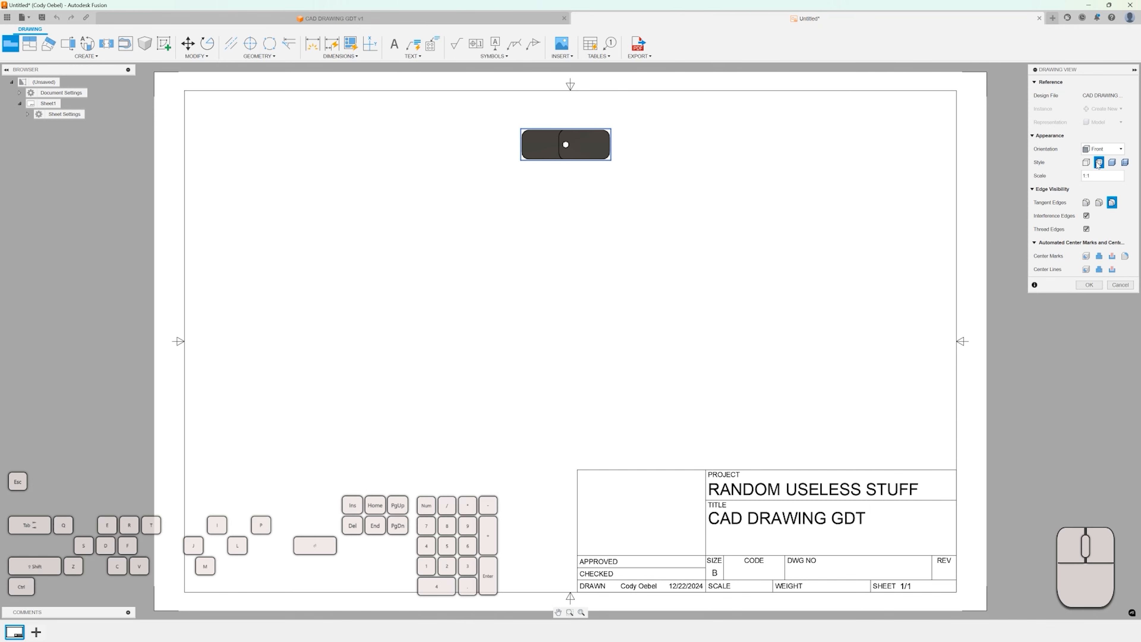
pyautogui.click(1086, 163)
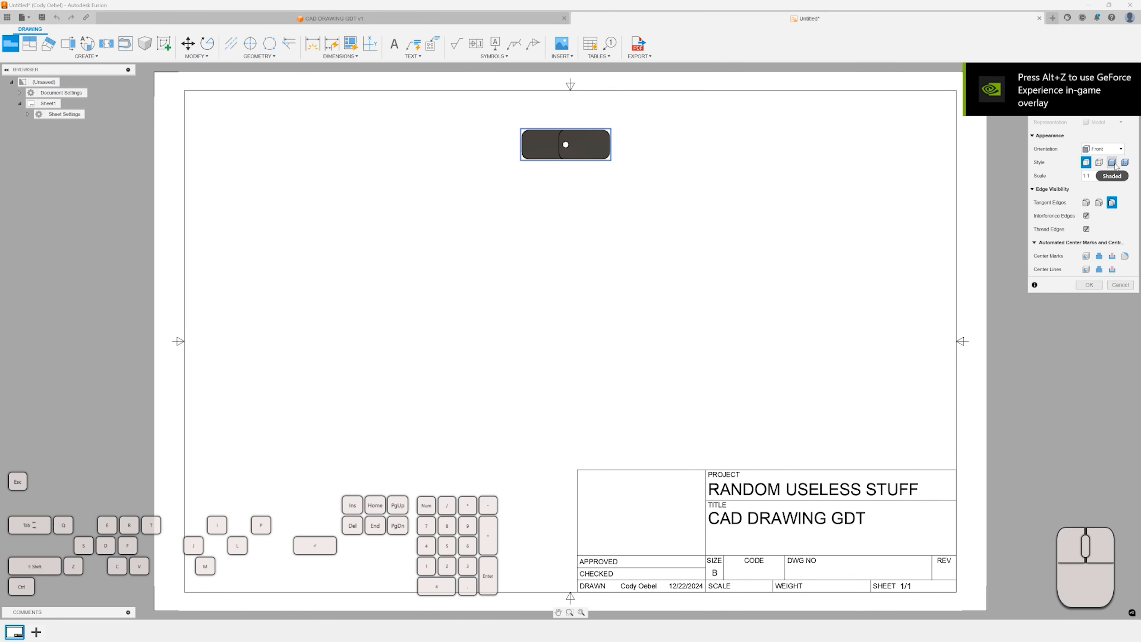
pyautogui.click(1125, 163)
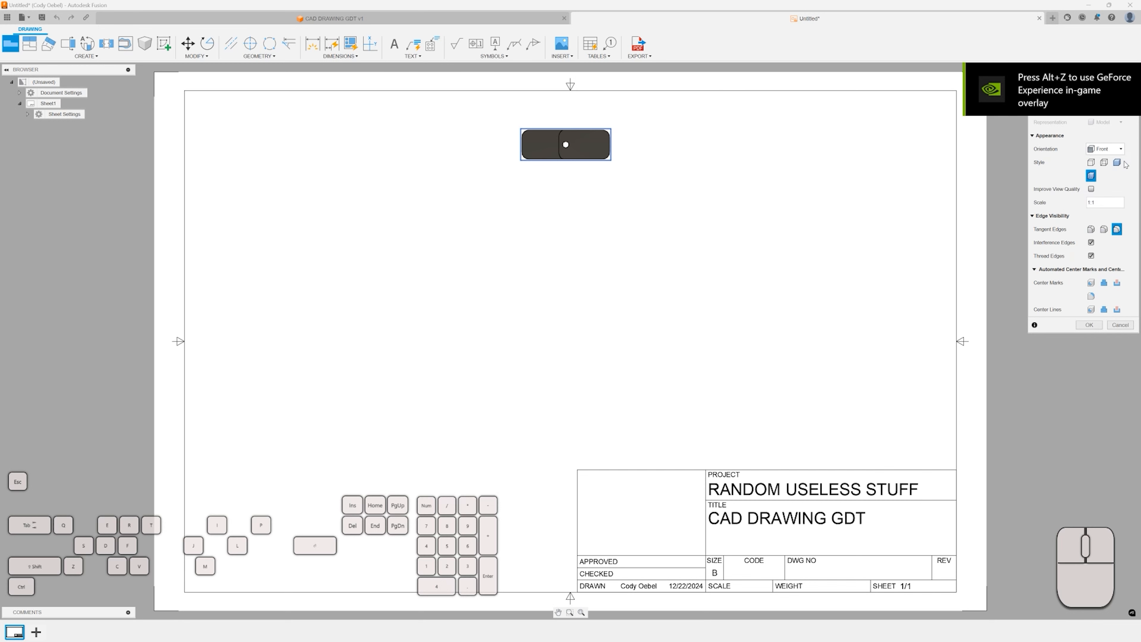
pyautogui.click(1113, 149)
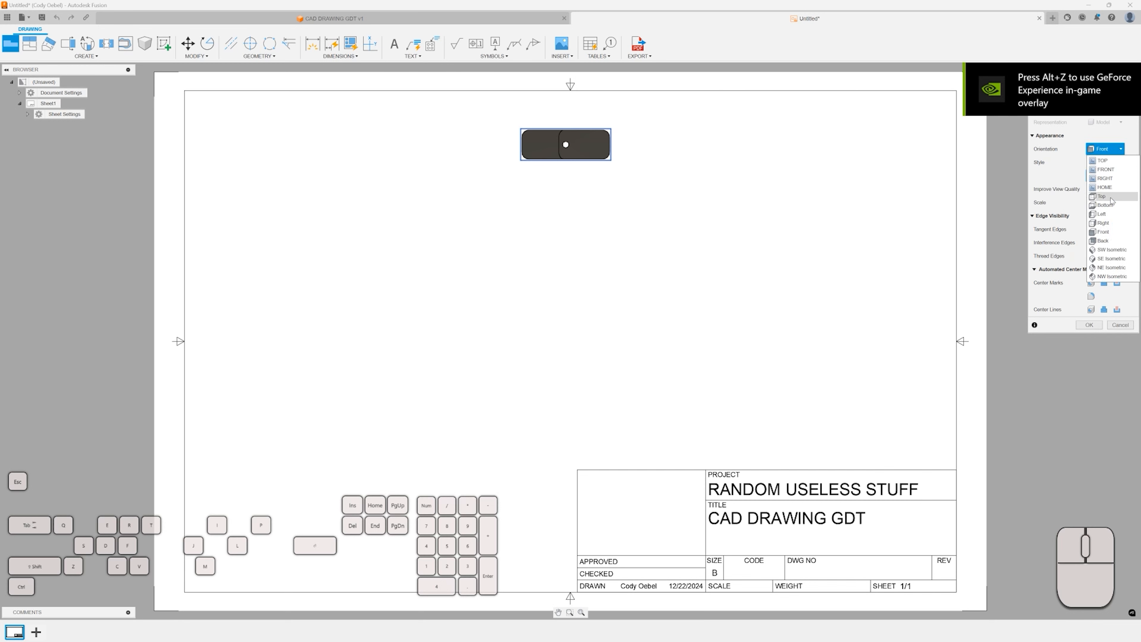
pyautogui.click(1111, 268)
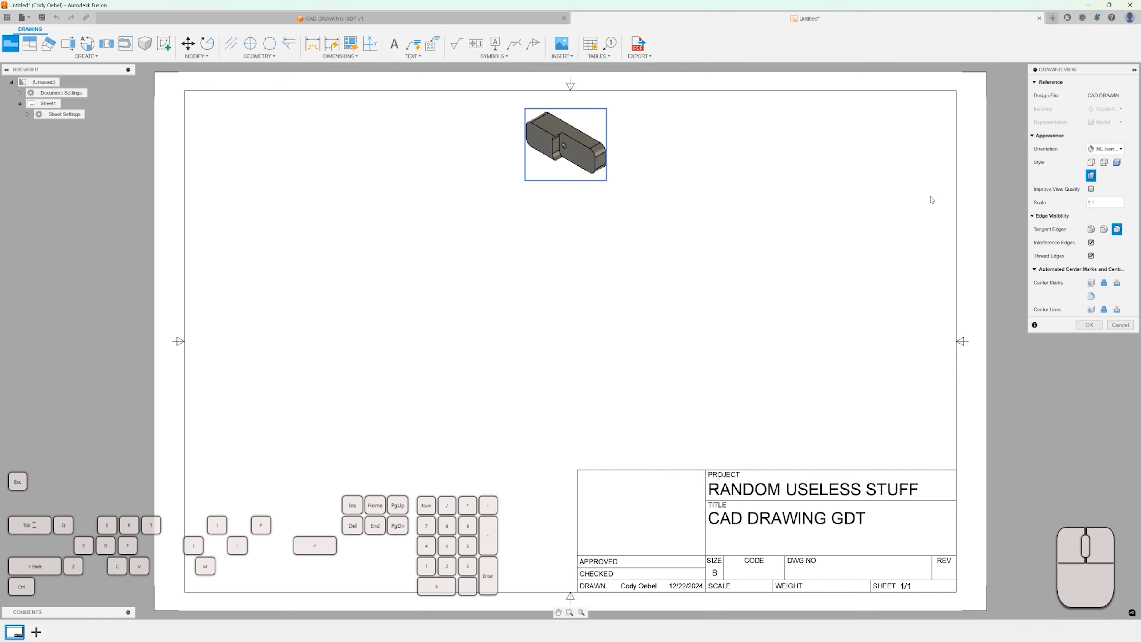
pyautogui.click(1087, 325)
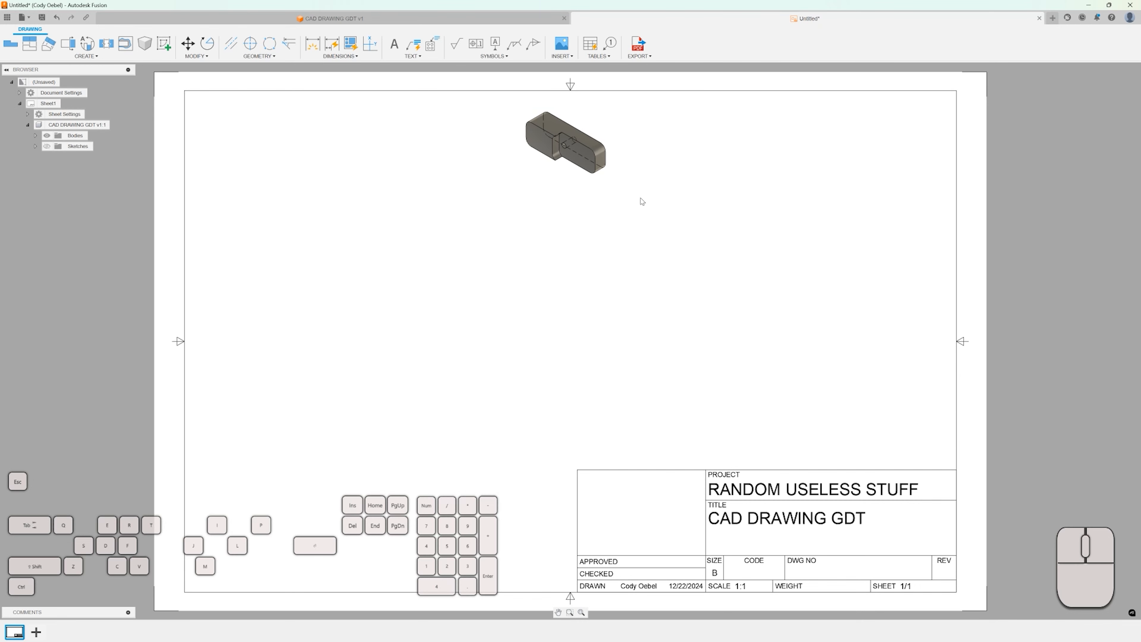
# Show Body2 in the isometric view's bodies and select Body1.
pyautogui.click(35, 135)
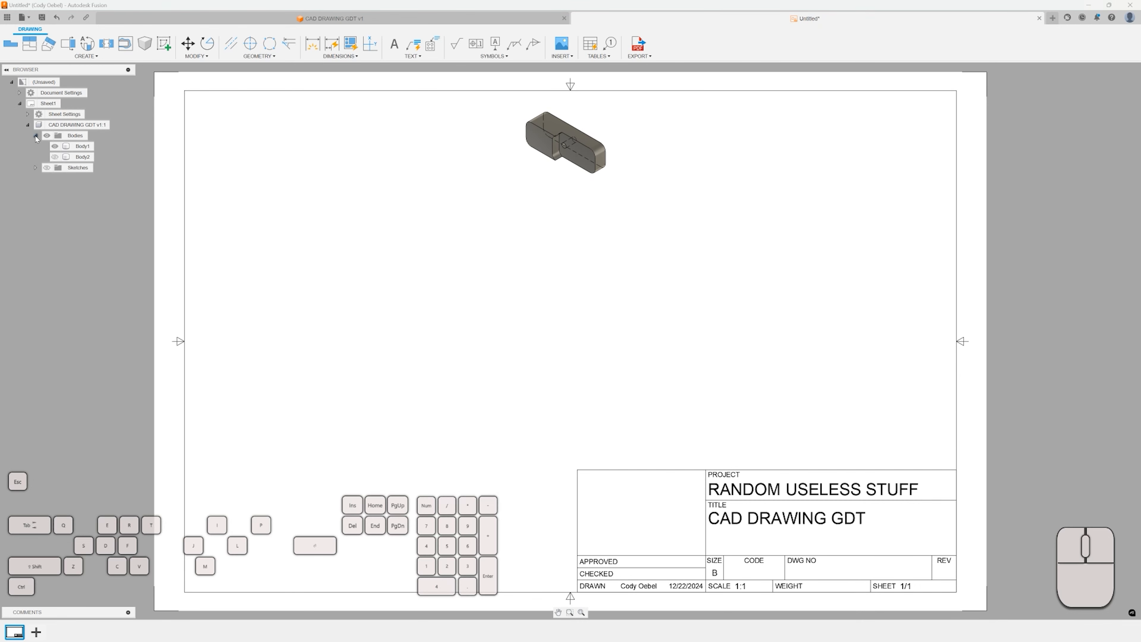
pyautogui.click(55, 157)
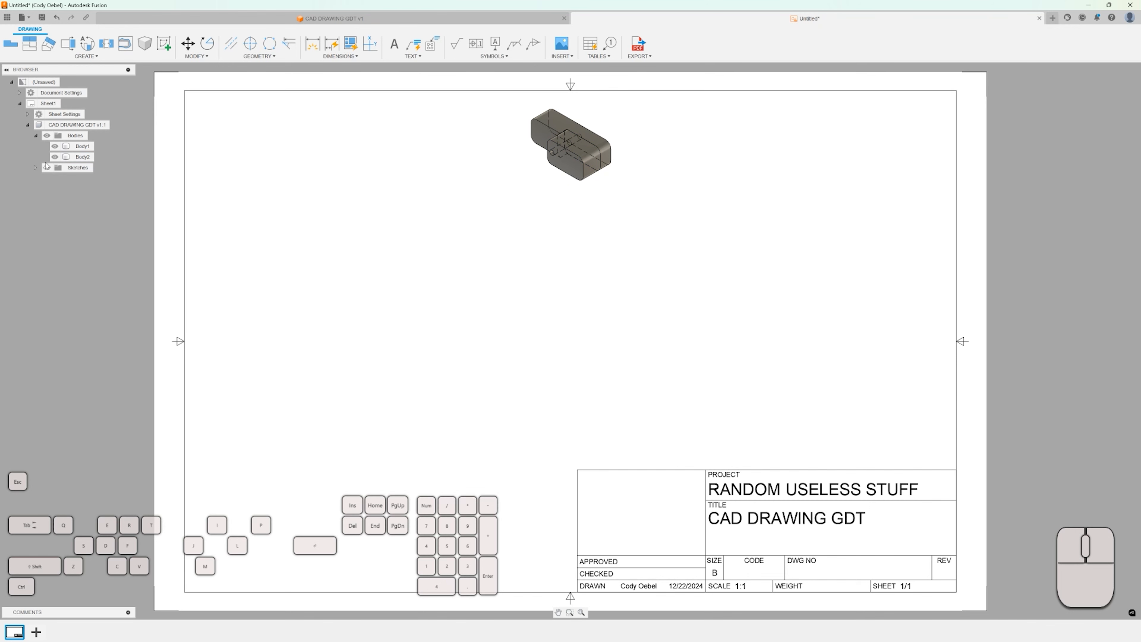
pyautogui.moveTo(81, 147); pyautogui.dragTo(178, 145)
pyautogui.moveTo(282, 137); pyautogui.dragTo(316, 144)
pyautogui.click(81, 147)
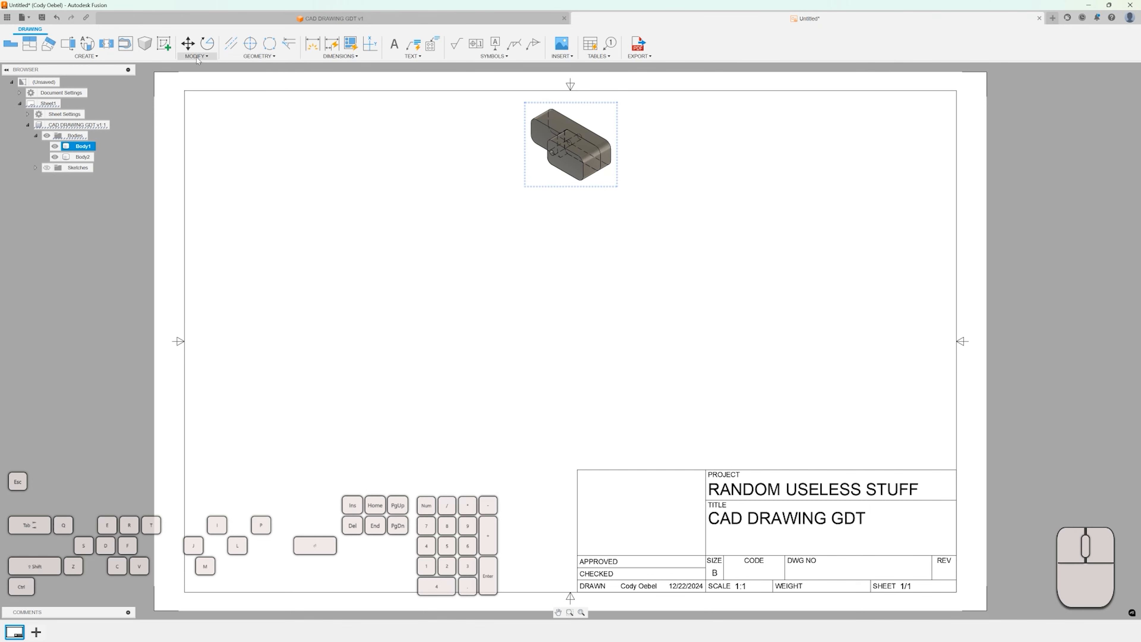
# Place a front base view to the left of the isometric view.
pyautogui.click(97, 57)
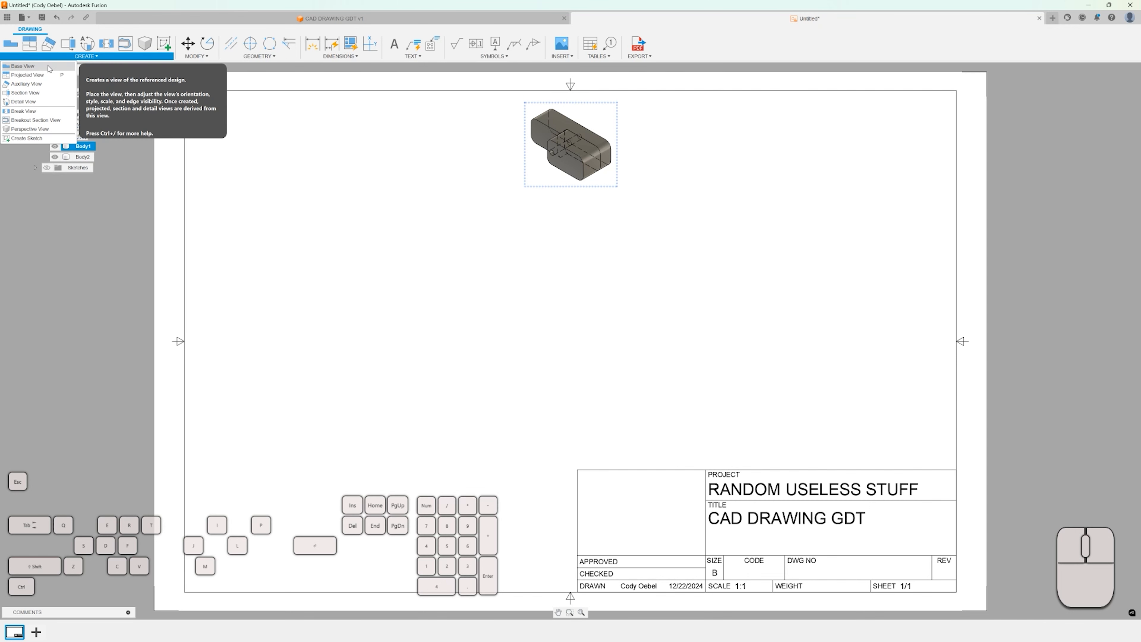
pyautogui.click(32, 69)
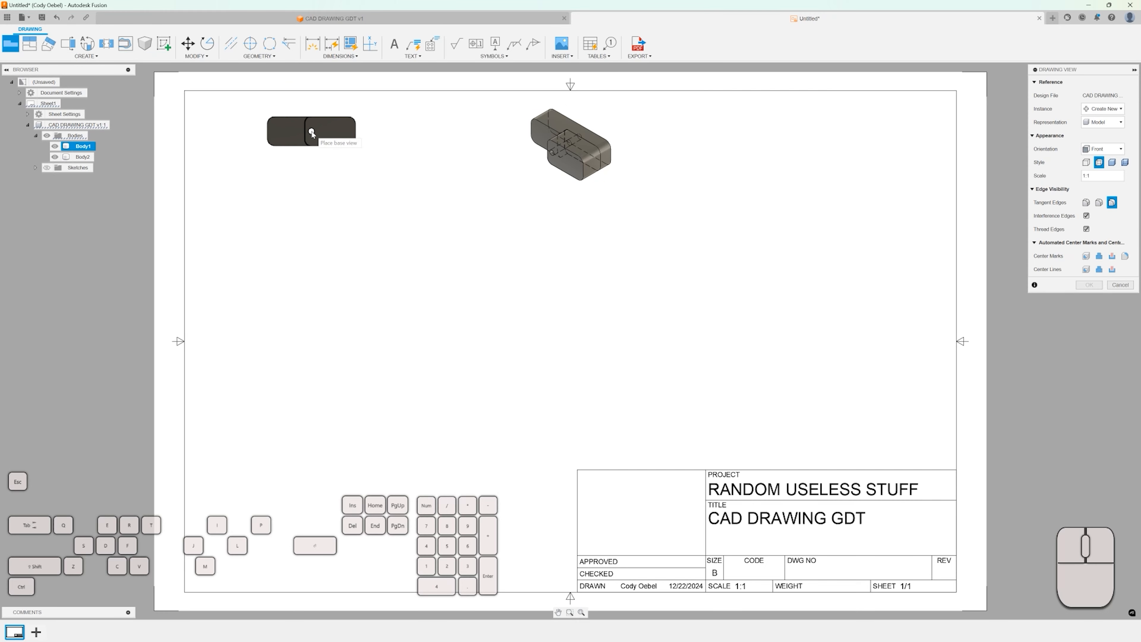
pyautogui.click(425, 133)
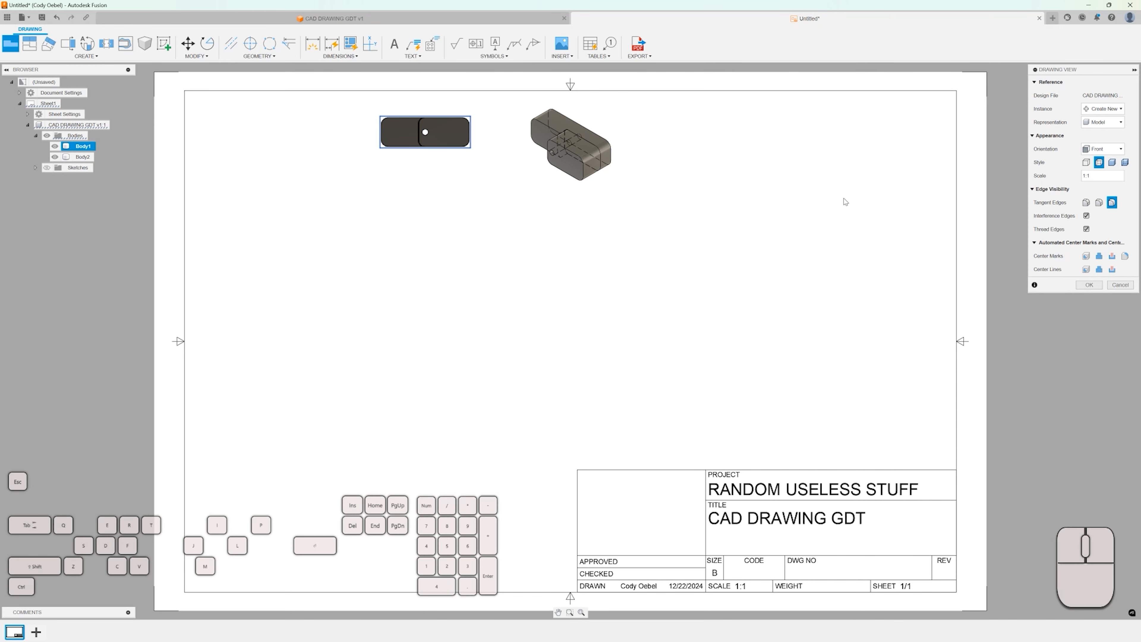
pyautogui.click(1088, 285)
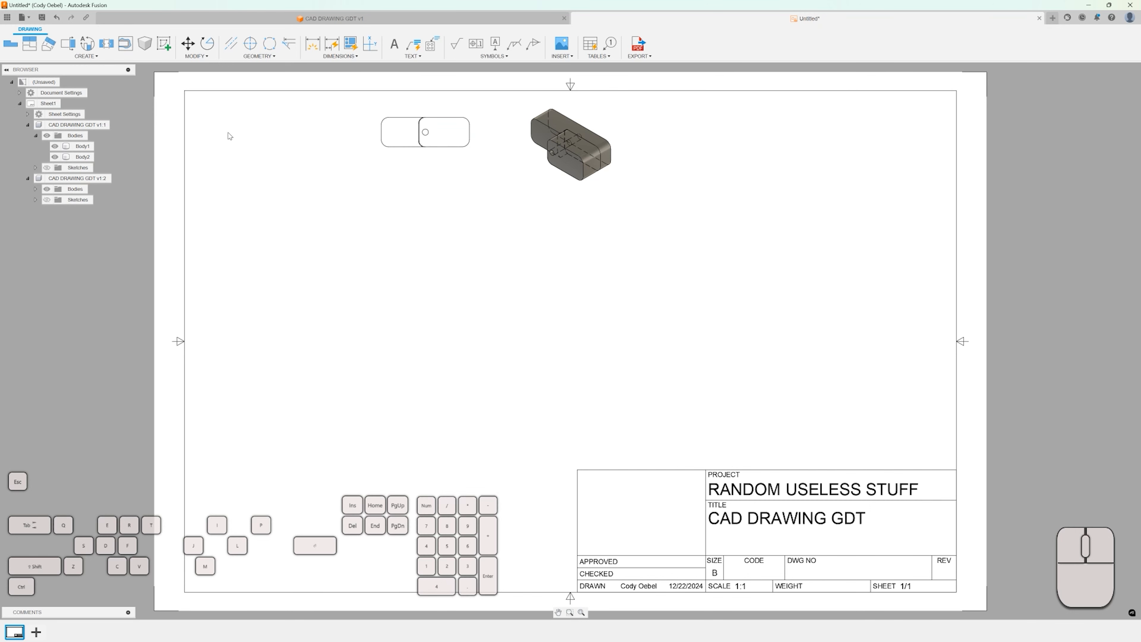
# Edit the front base view and set its style to shaded with visible and hidden edges.
pyautogui.rightClick(425, 133)
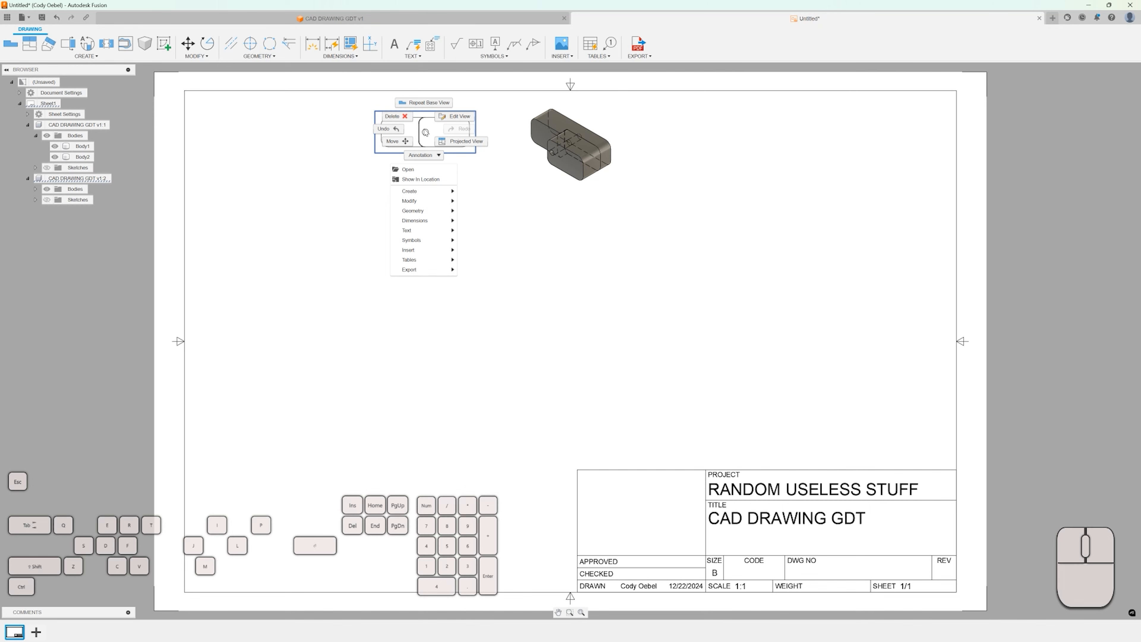
pyautogui.click(456, 116)
pyautogui.click(1111, 109)
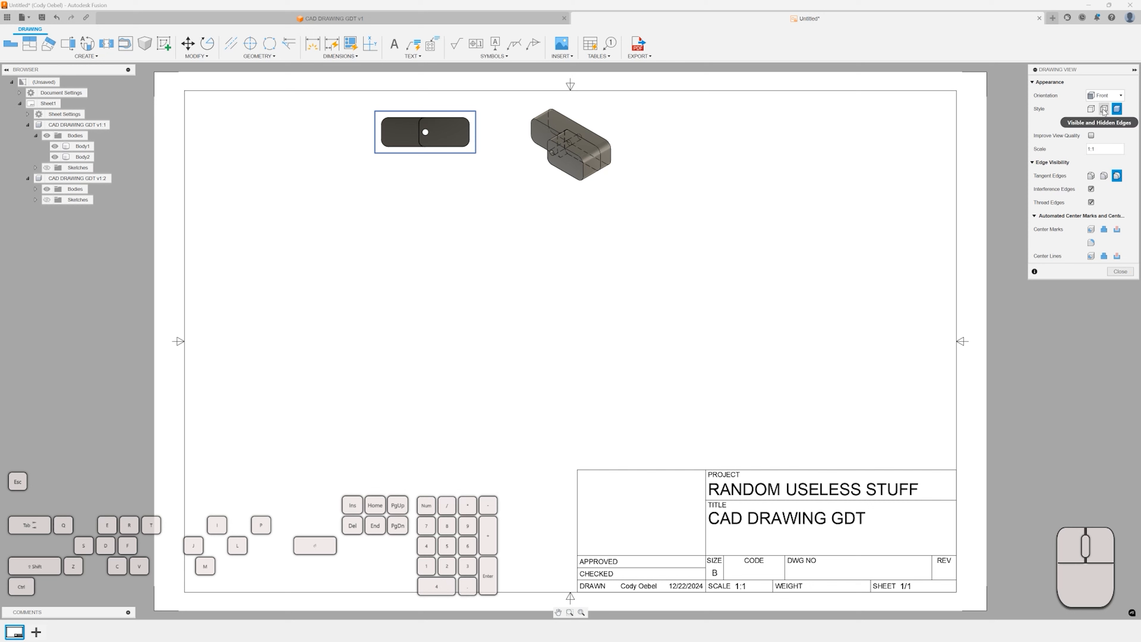
pyautogui.click(1090, 109)
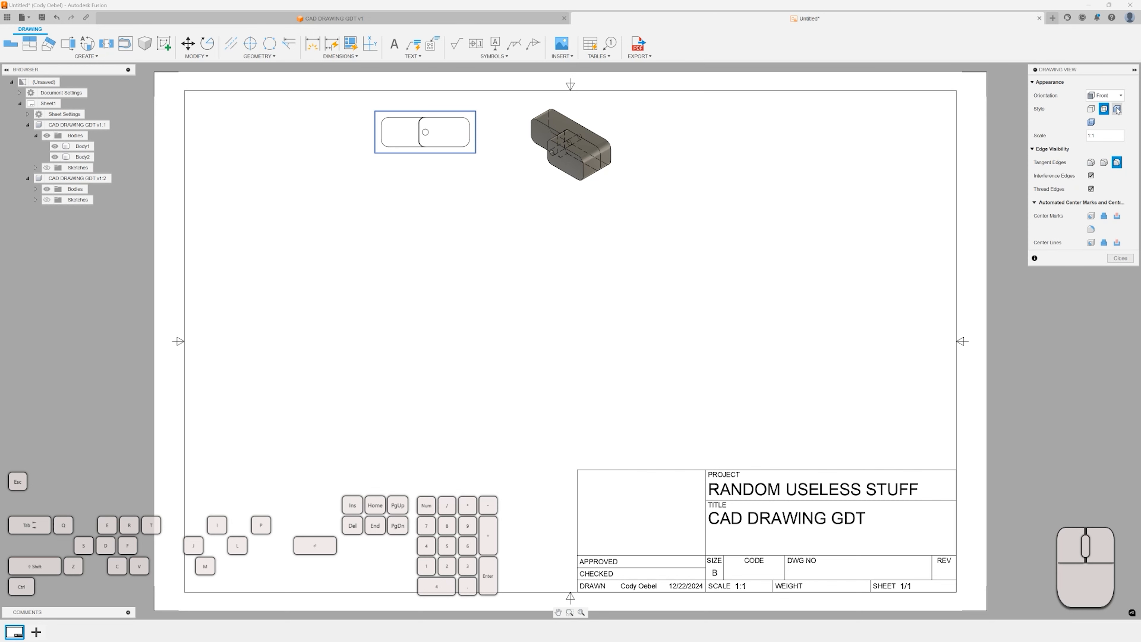
pyautogui.click(1117, 109)
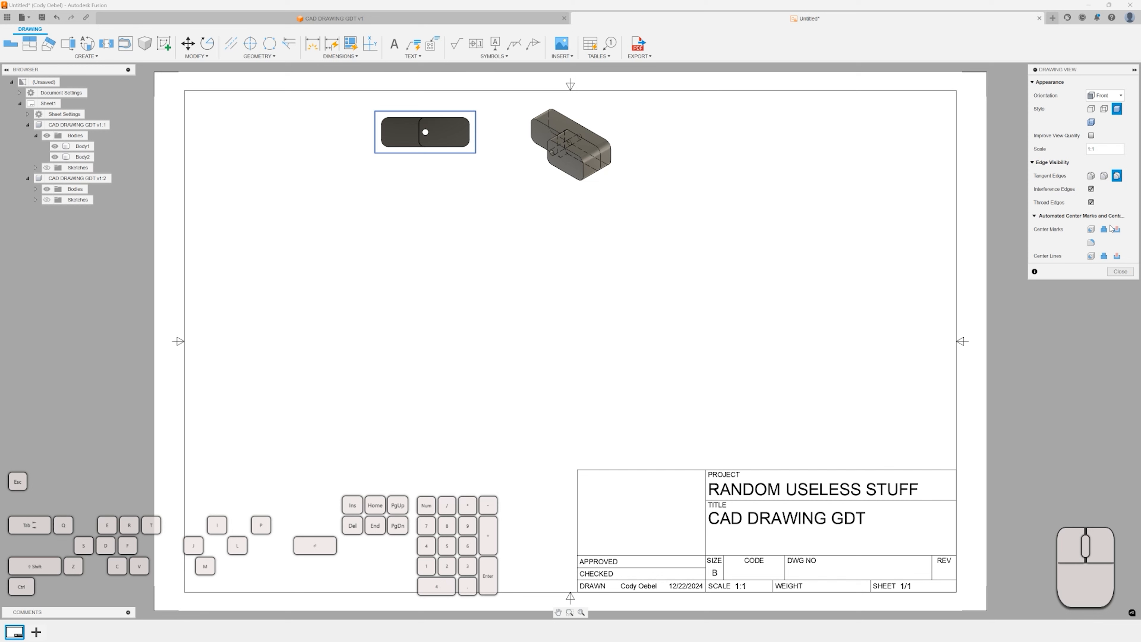
# Turn on the automated center marks and center lines options for the view.
pyautogui.click(1091, 229)
pyautogui.click(1116, 230)
pyautogui.click(1090, 256)
pyautogui.click(1104, 256)
pyautogui.click(1116, 257)
pyautogui.click(1105, 256)
pyautogui.click(1119, 257)
# Change the view's tangent edge display and set its scale to 3:1.
pyautogui.click(1103, 176)
pyautogui.click(1104, 176)
pyautogui.click(1097, 148)
pyautogui.moveTo(1095, 149); pyautogui.dragTo(1092, 149)
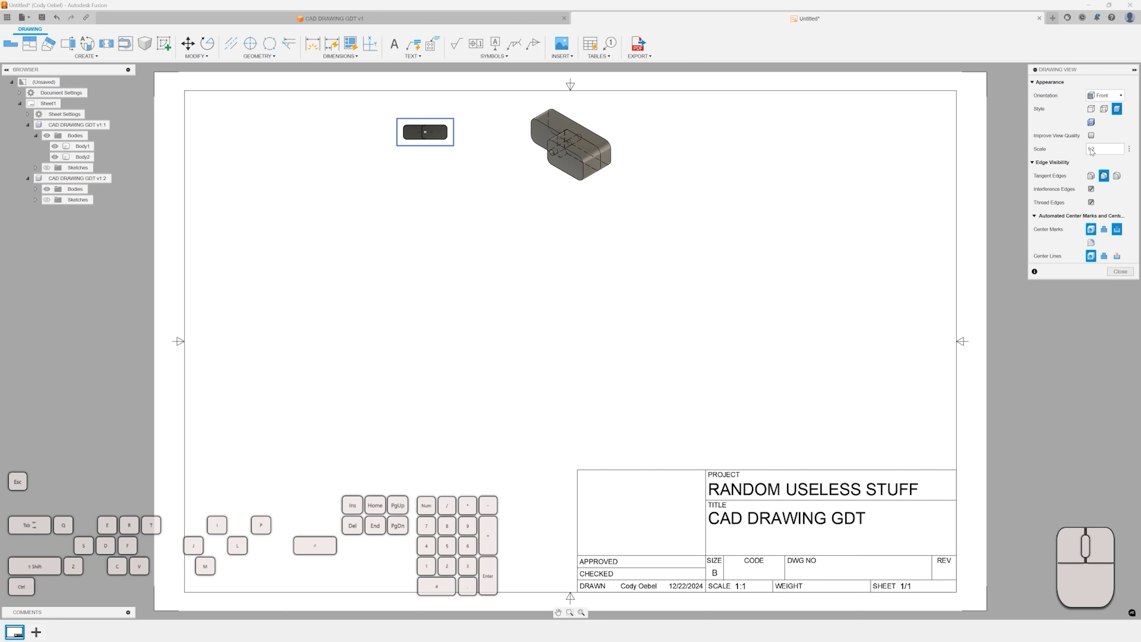
pyautogui.click(1095, 151)
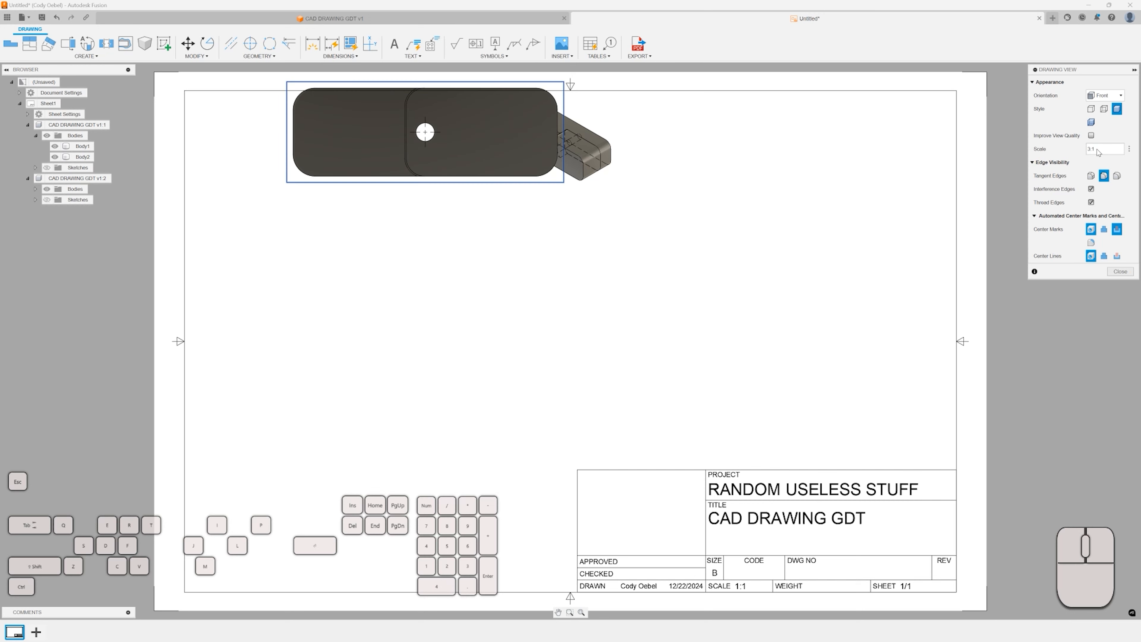
pyautogui.click(473, 130)
# Change the view orientation to NW Isometric and close the view settings.
pyautogui.click(1101, 95)
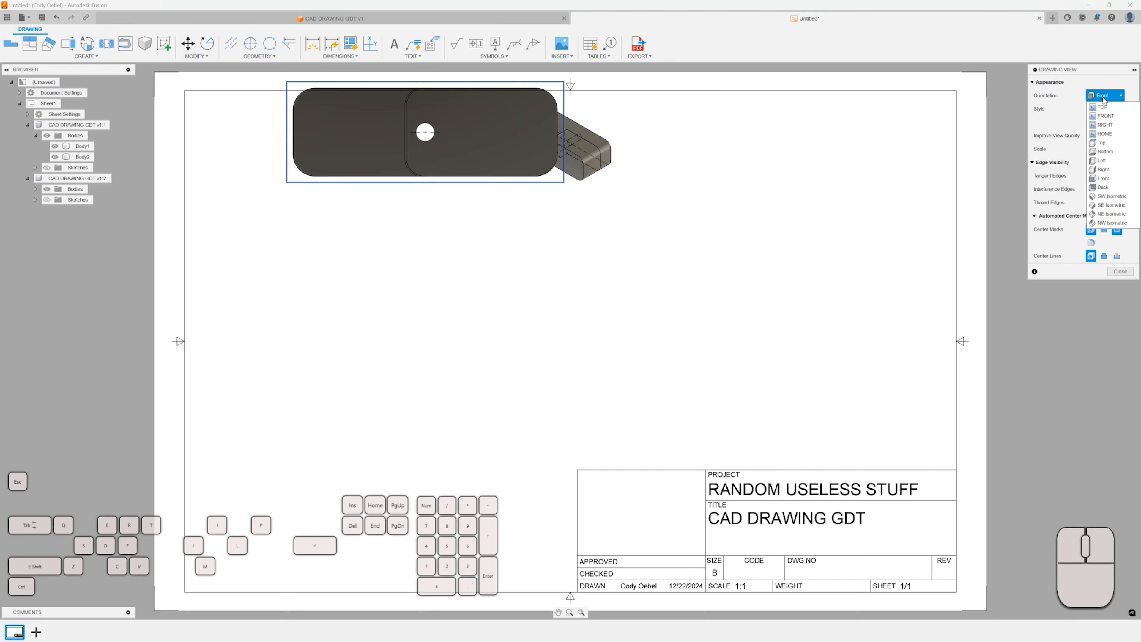
pyautogui.click(1106, 214)
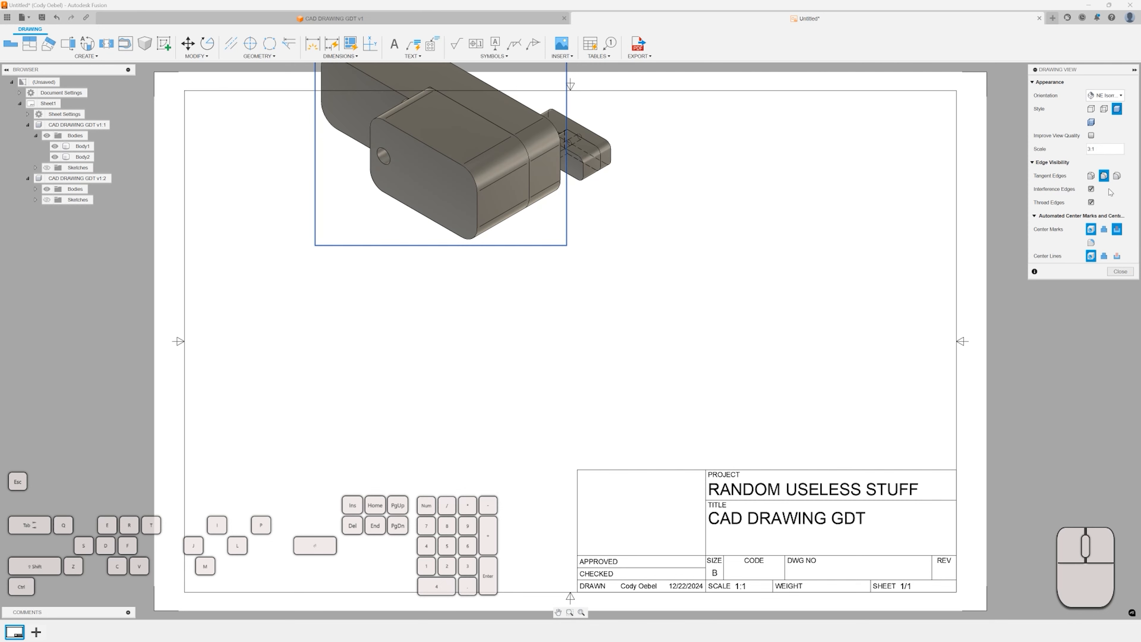
pyautogui.click(1112, 96)
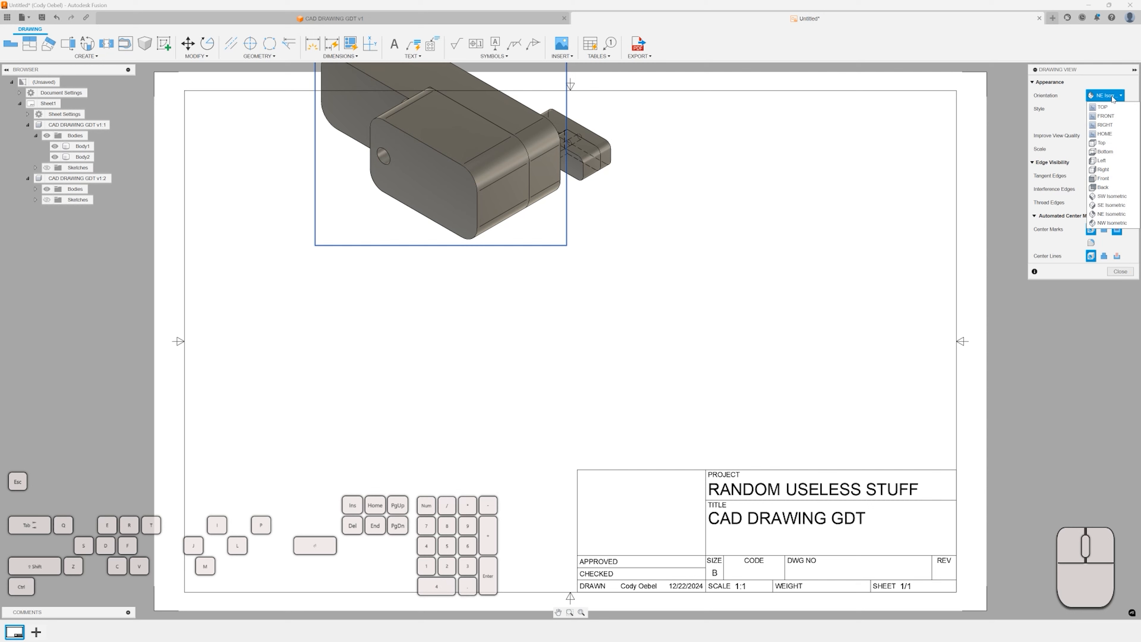
pyautogui.click(1111, 125)
pyautogui.click(1108, 95)
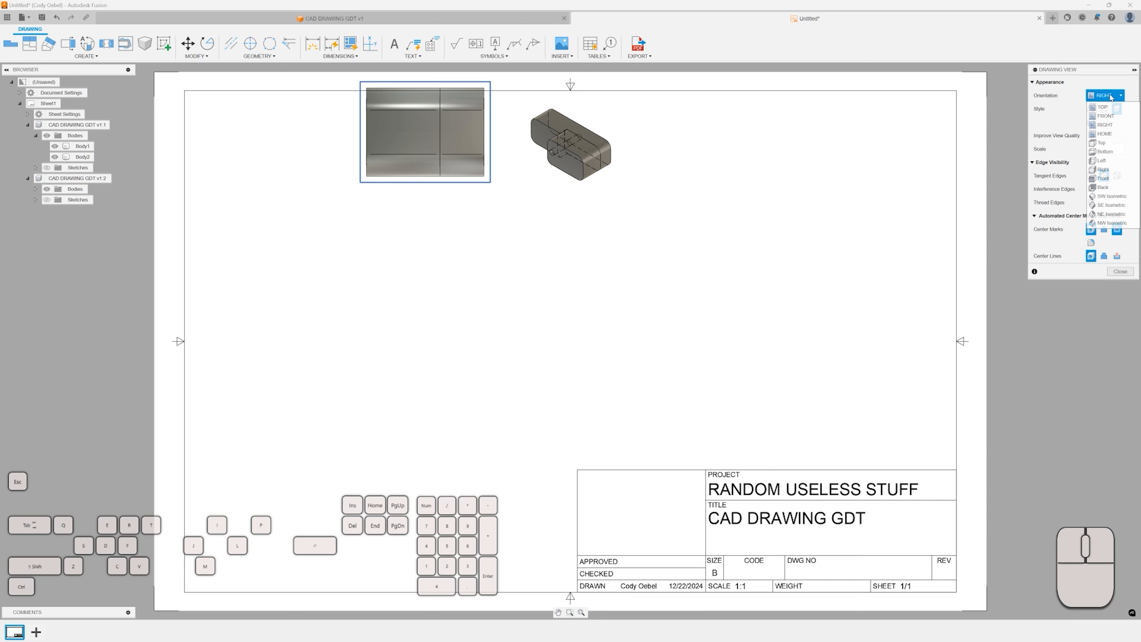
pyautogui.click(1104, 223)
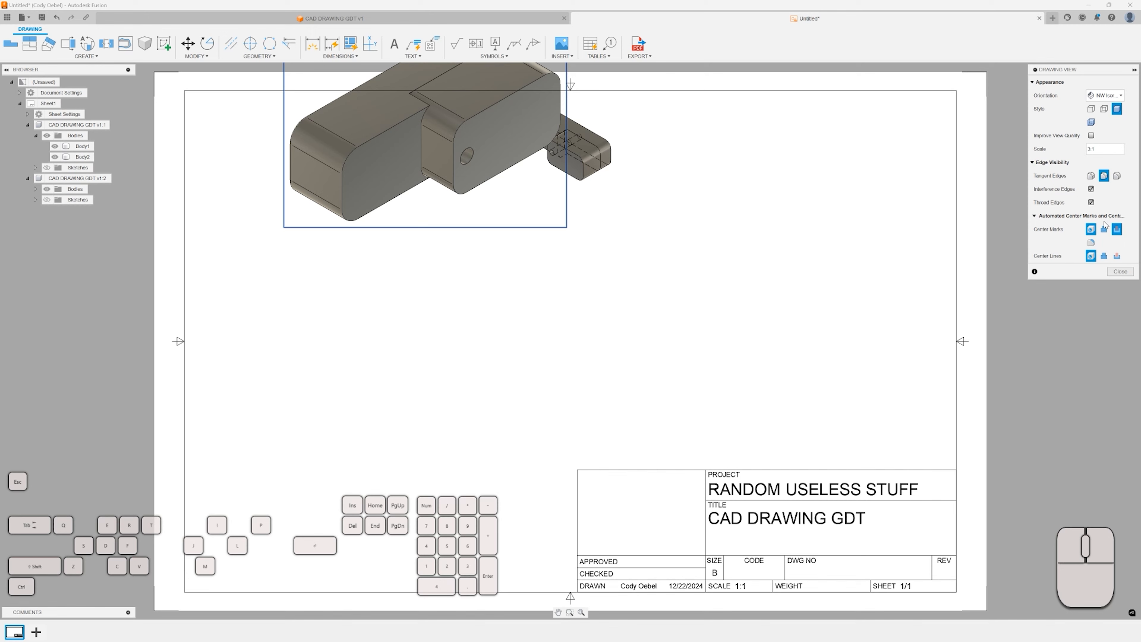
pyautogui.scroll(-3, 723, 173)
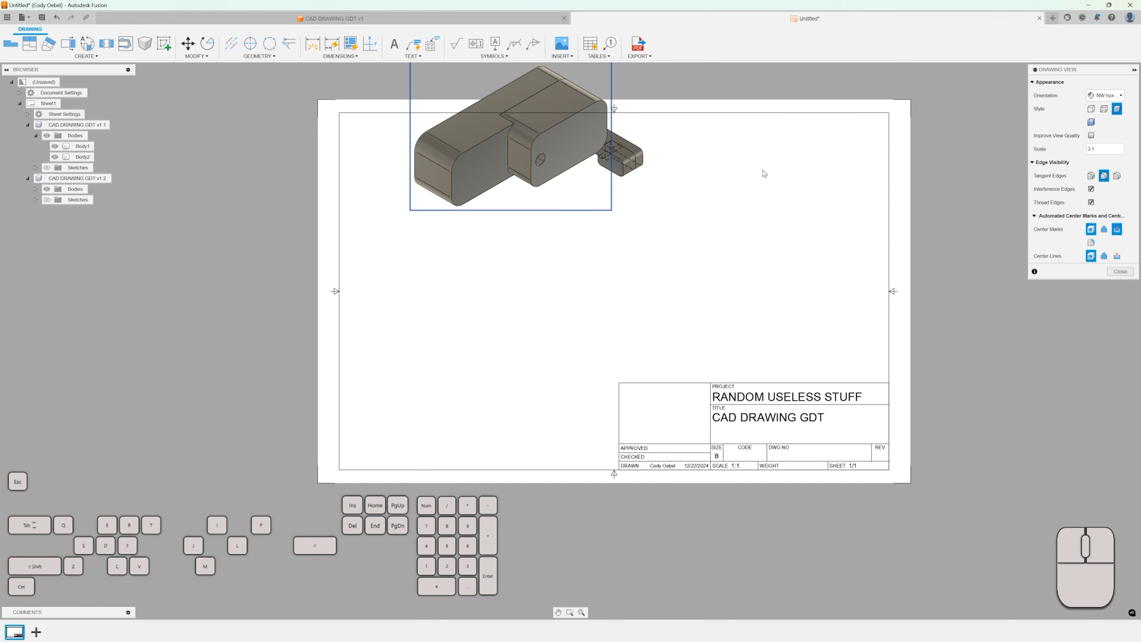
pyautogui.click(539, 158)
pyautogui.click(1118, 274)
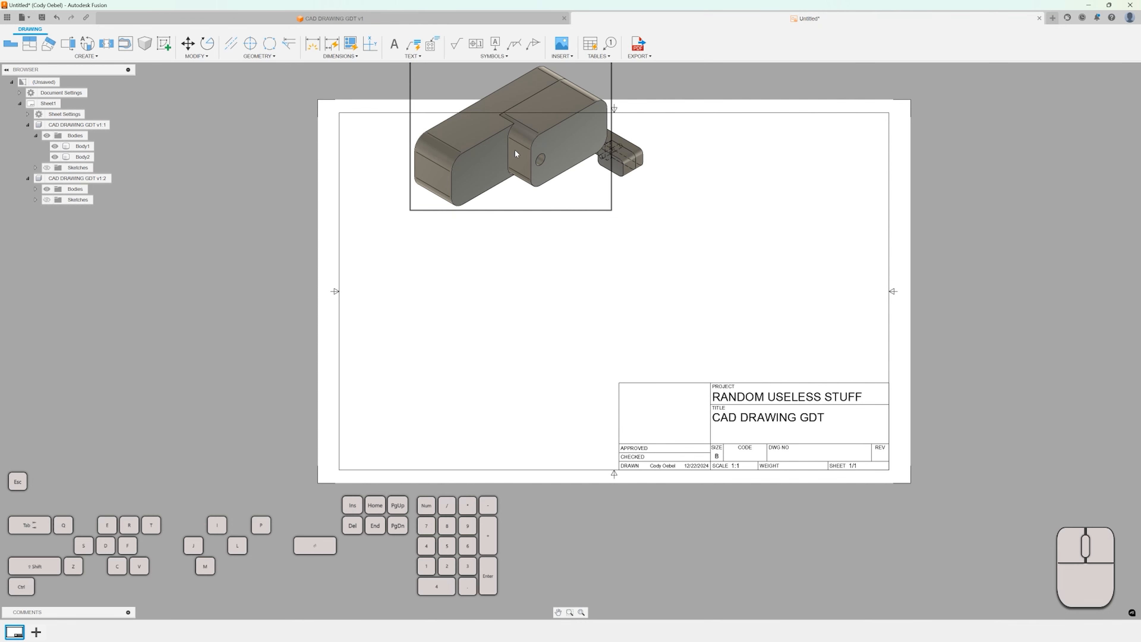
# Move the NW isometric view to the upper right area of the sheet.
pyautogui.moveTo(531, 146)
pyautogui.mouseDown()
pyautogui.moveTo(482, 195)
pyautogui.moveTo(800, 198)
pyautogui.mouseUp()
pyautogui.click(678, 258)
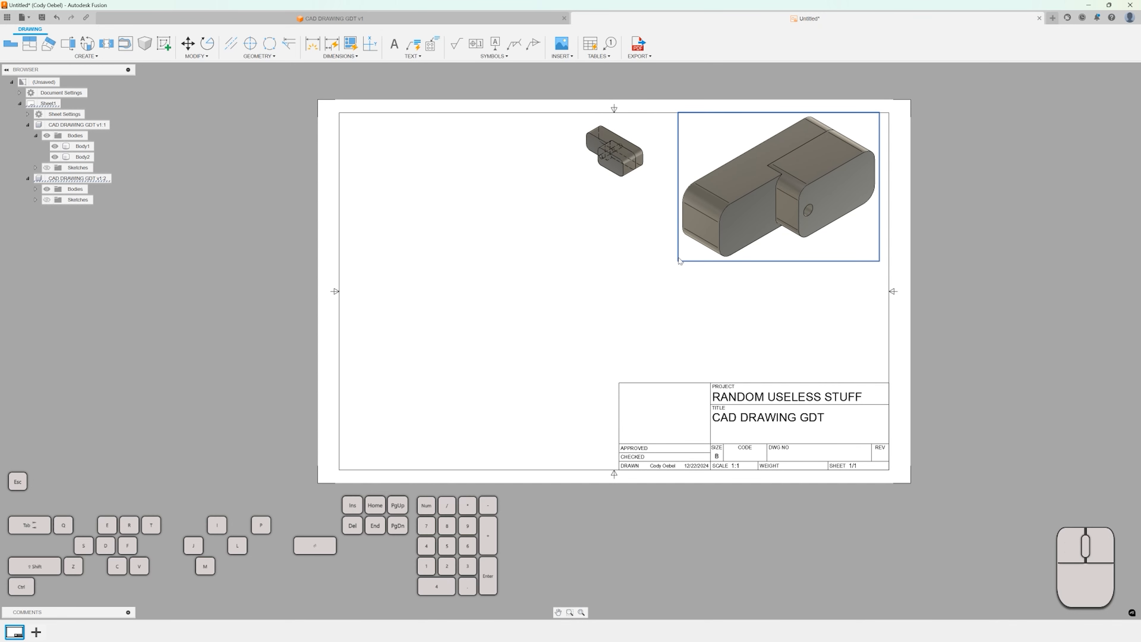
pyautogui.moveTo(678, 257); pyautogui.dragTo(683, 249)
pyautogui.moveTo(728, 214); pyautogui.dragTo(713, 228)
pyautogui.click(721, 224)
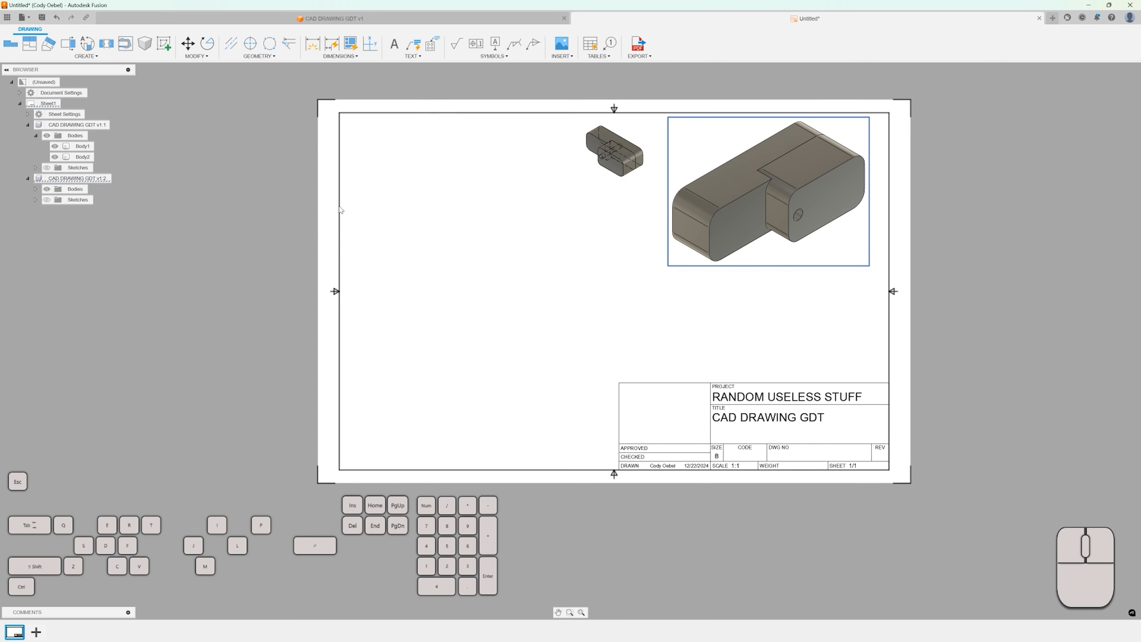
# Hide Body1 in the second design reference so the view shows only Body2.
pyautogui.click(35, 190)
pyautogui.click(55, 210)
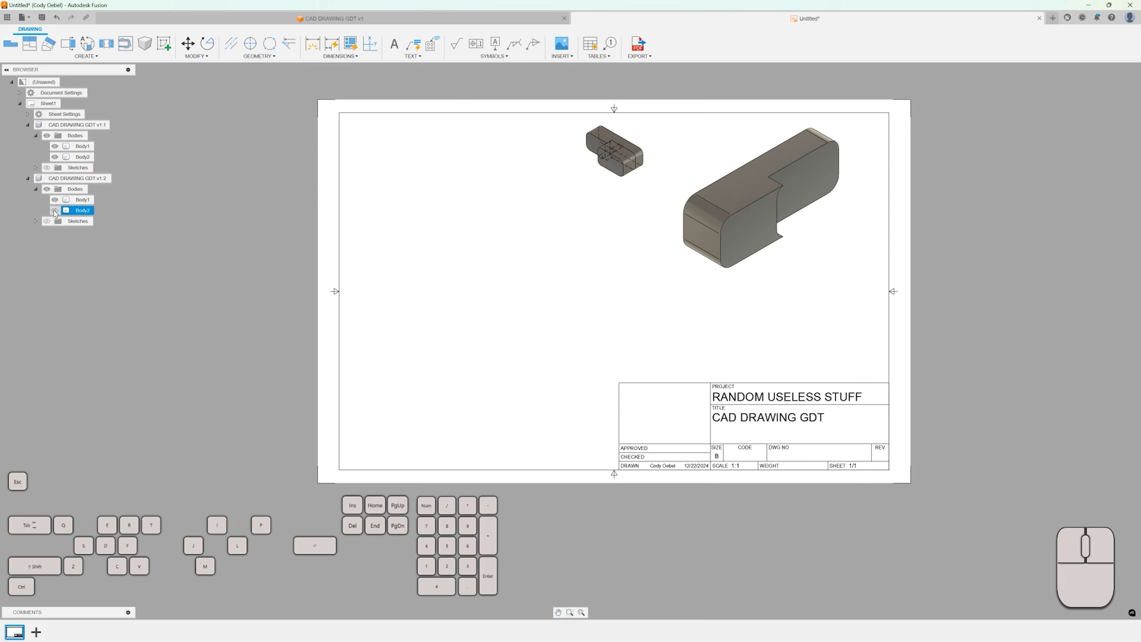
pyautogui.click(54, 210)
pyautogui.click(54, 200)
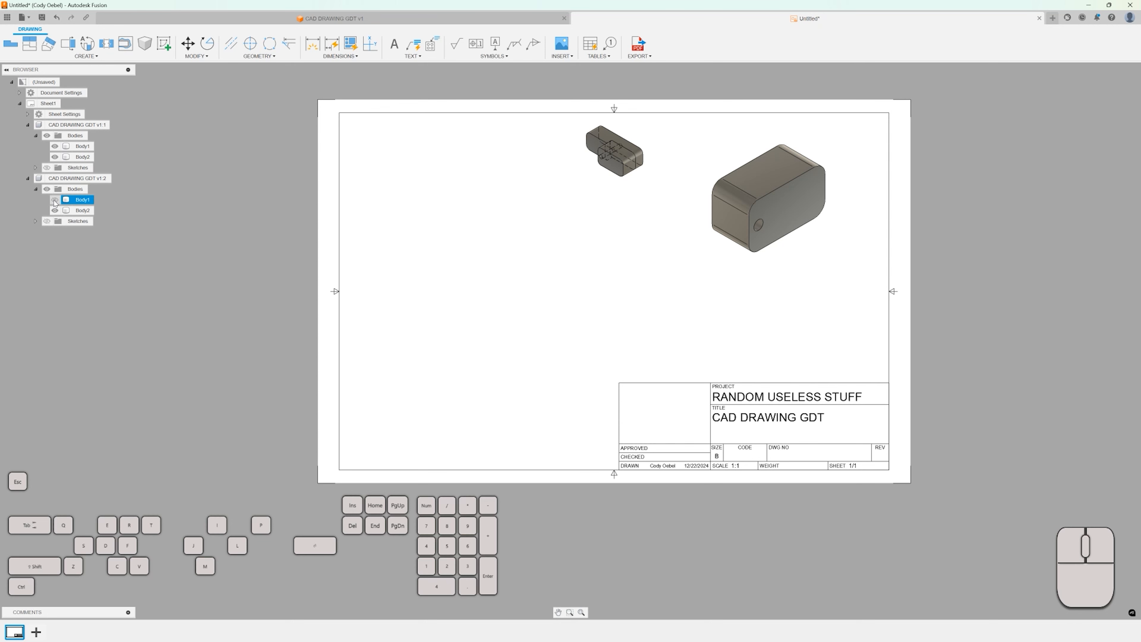
# Edit the view to reduce its scale, then move it into the top right corner of the sheet.
pyautogui.rightClick(731, 211)
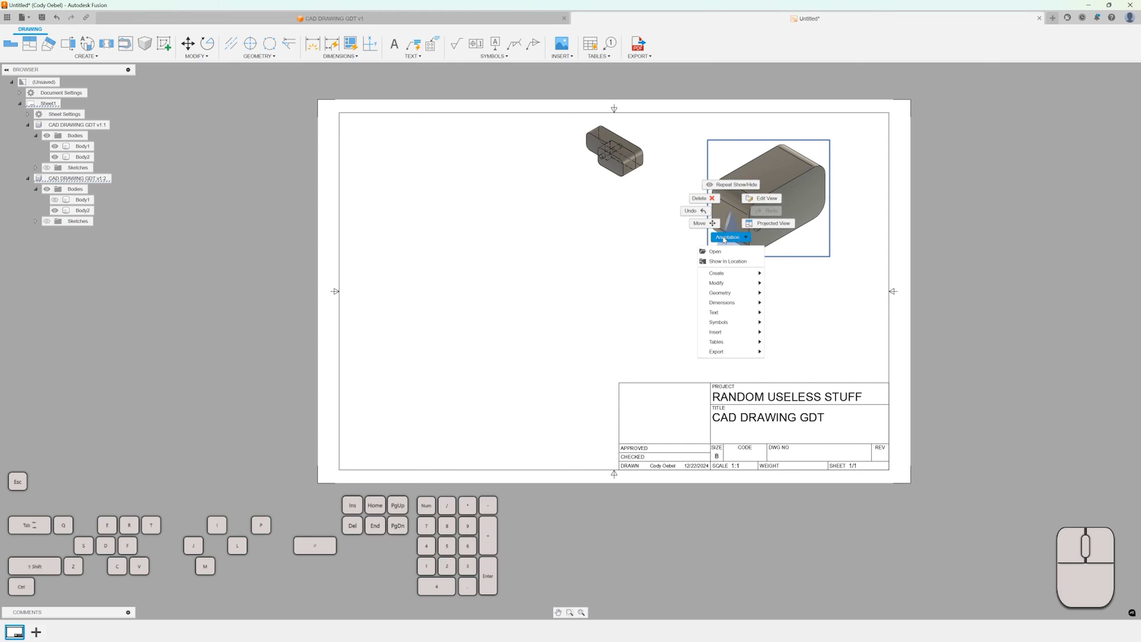
pyautogui.click(788, 186)
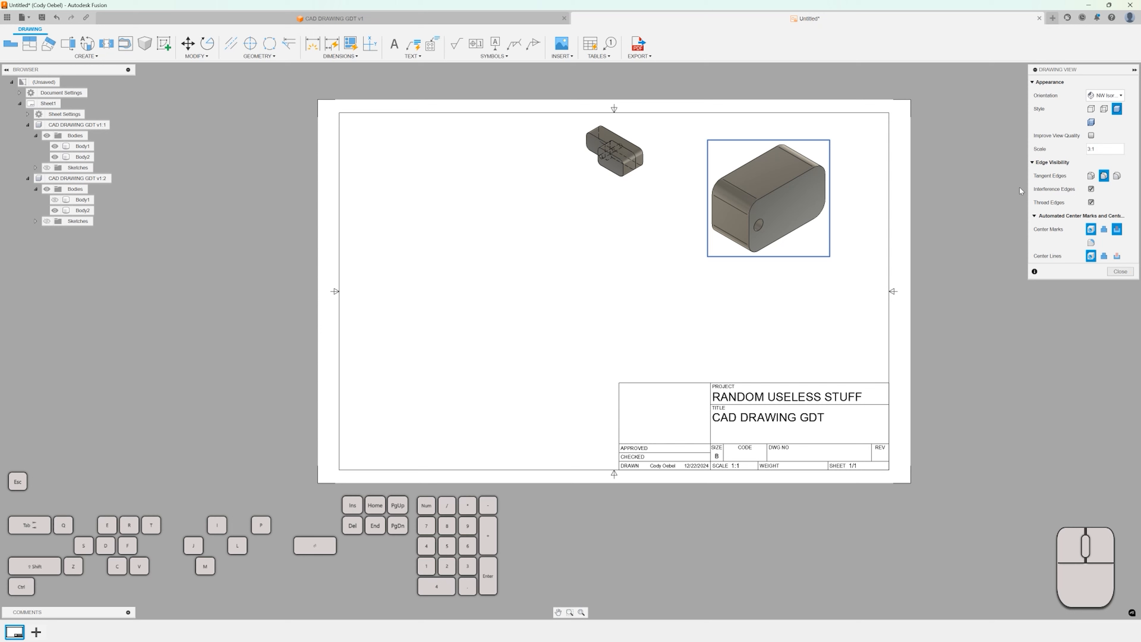
pyautogui.click(1092, 151)
pyautogui.hotkey('shift', 'Left')
pyautogui.press('Return')
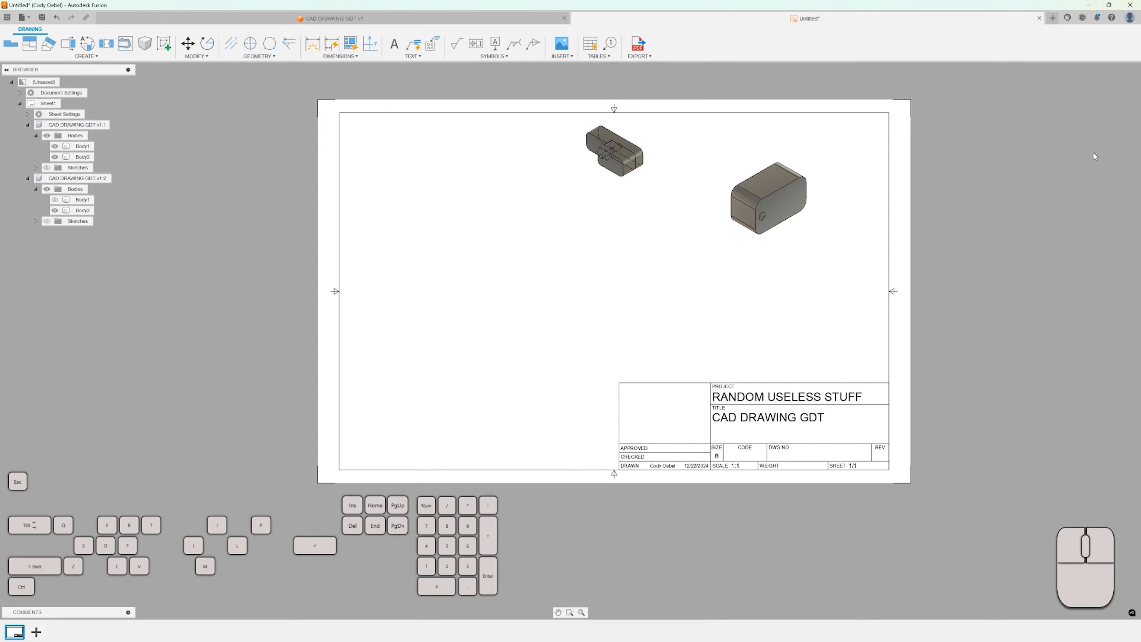
pyautogui.moveTo(773, 192); pyautogui.dragTo(831, 150)
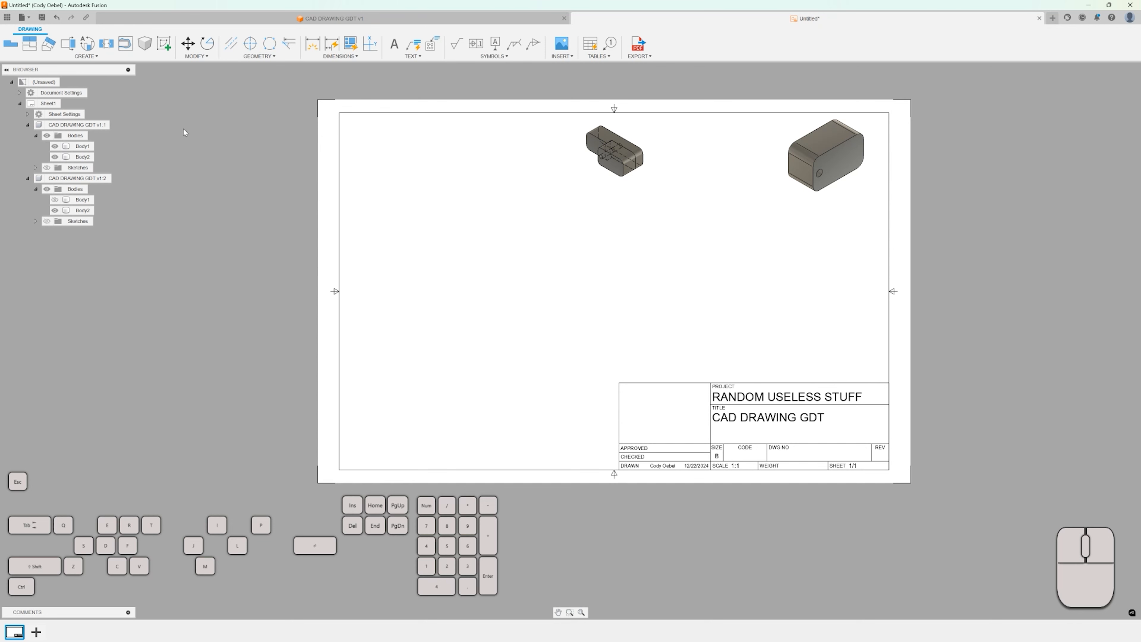
# Open the title block for editing and select the project name text RANDOM USELESS STUFF.
pyautogui.doubleClick(750, 399)
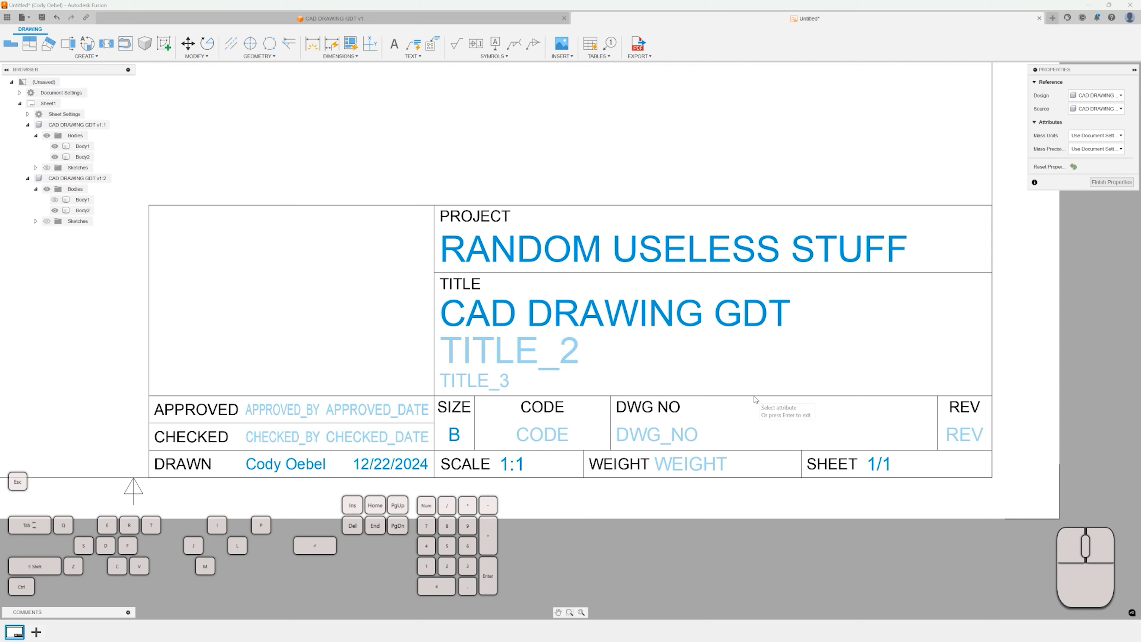
pyautogui.click(728, 250)
pyautogui.click(728, 250)
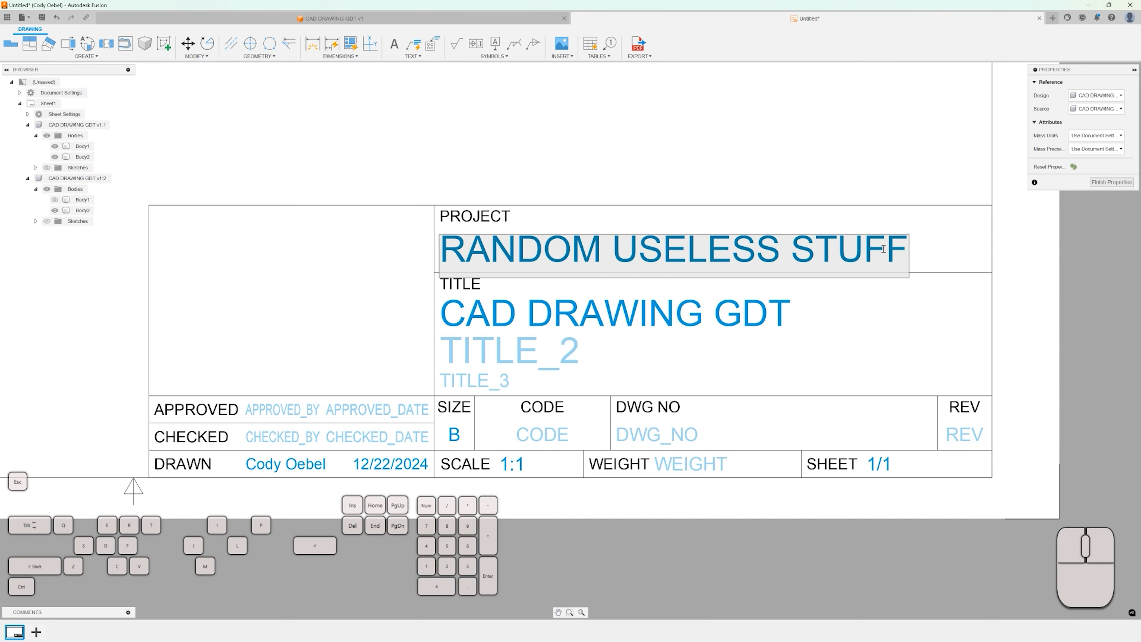
pyautogui.moveTo(906, 250); pyautogui.dragTo(451, 253)
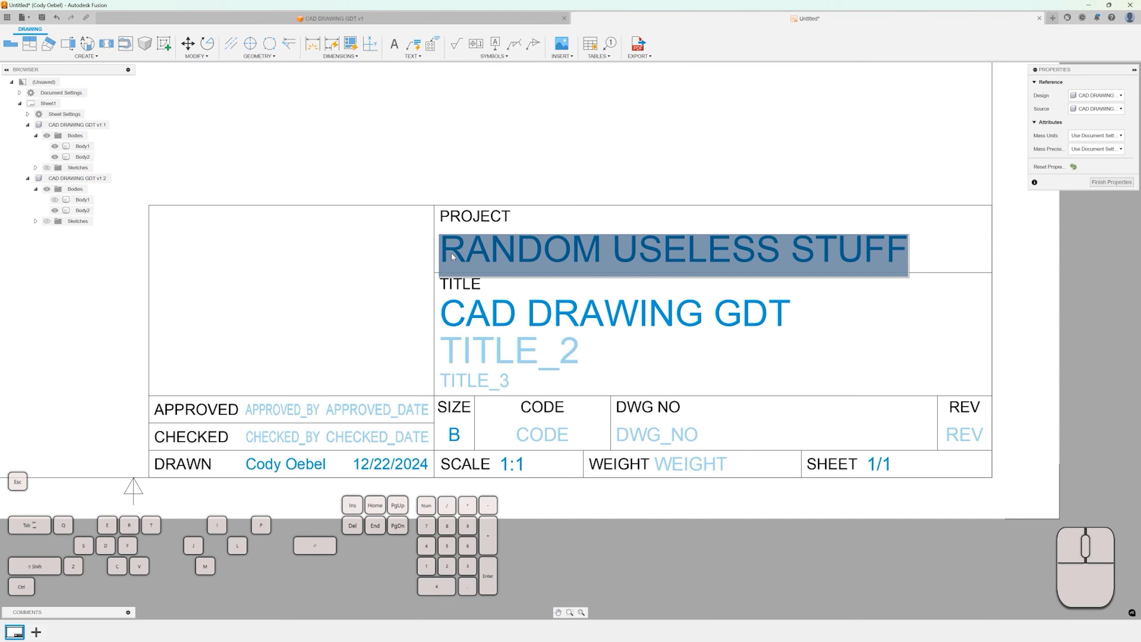
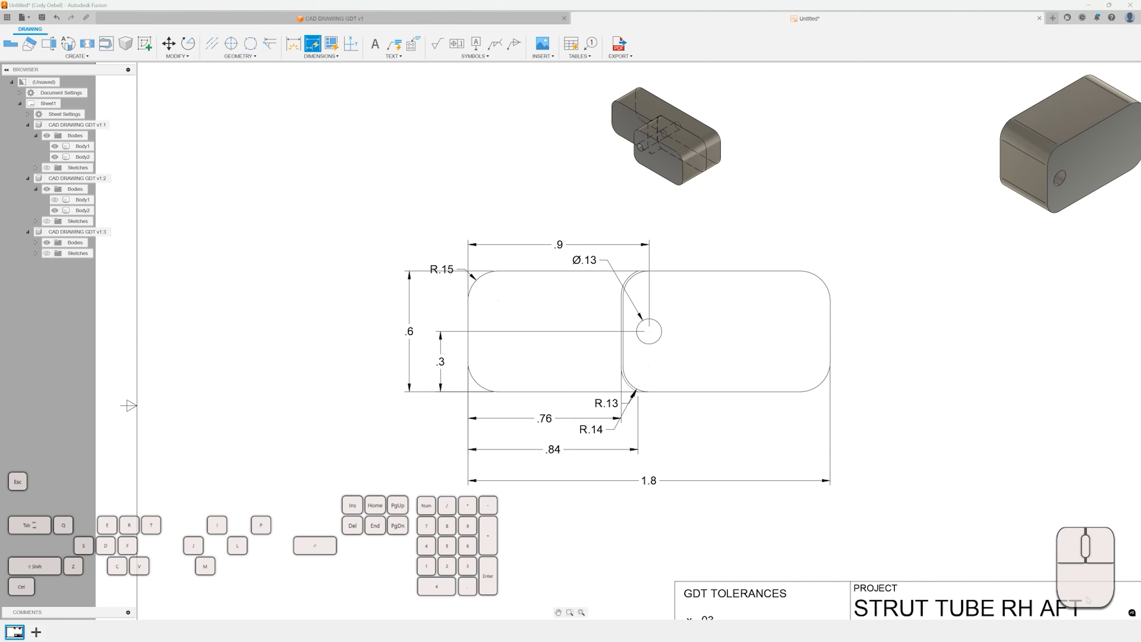
# Undo the last dimensioning change on the base view.
pyautogui.scroll(1, 585, 270)
pyautogui.scroll(2, 585, 270)
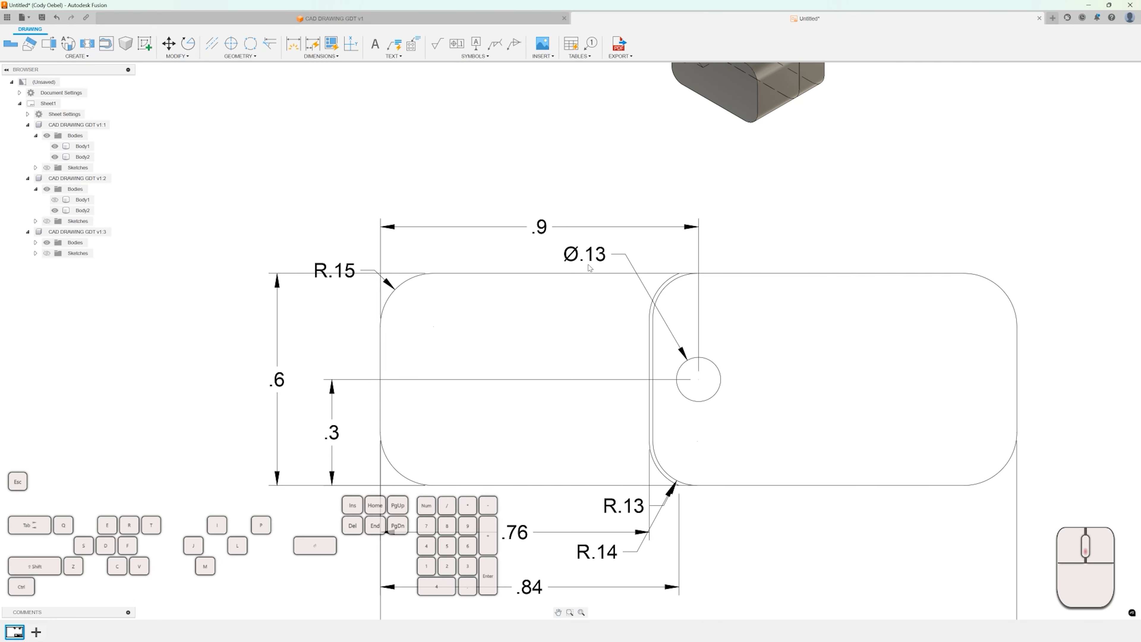
pyautogui.scroll(-4, 687, 364)
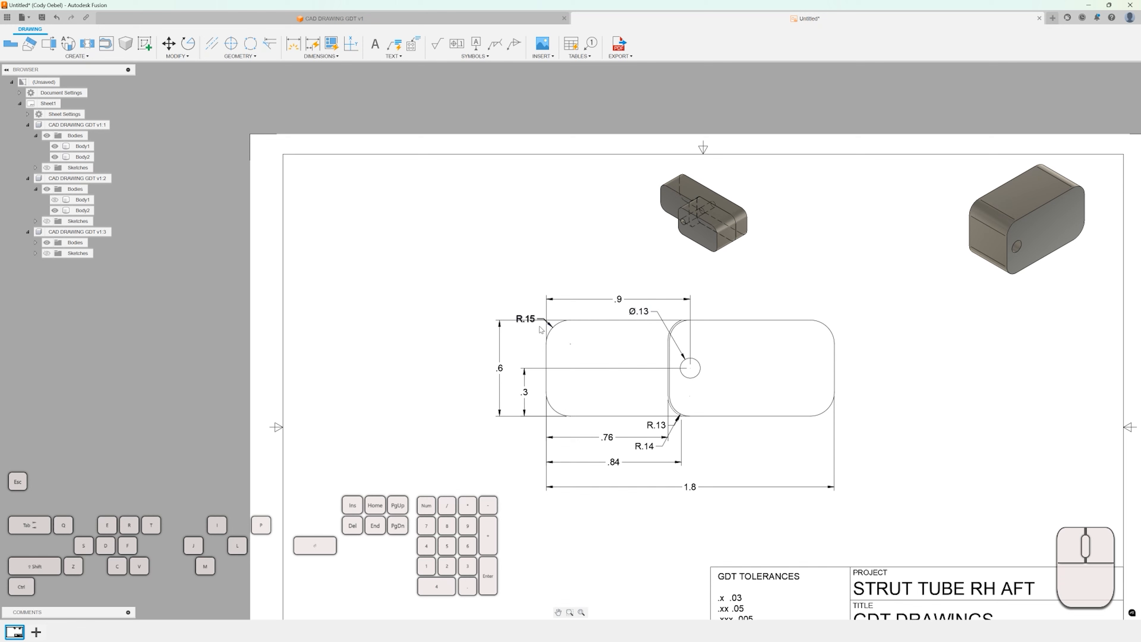
pyautogui.scroll(1, 559, 337)
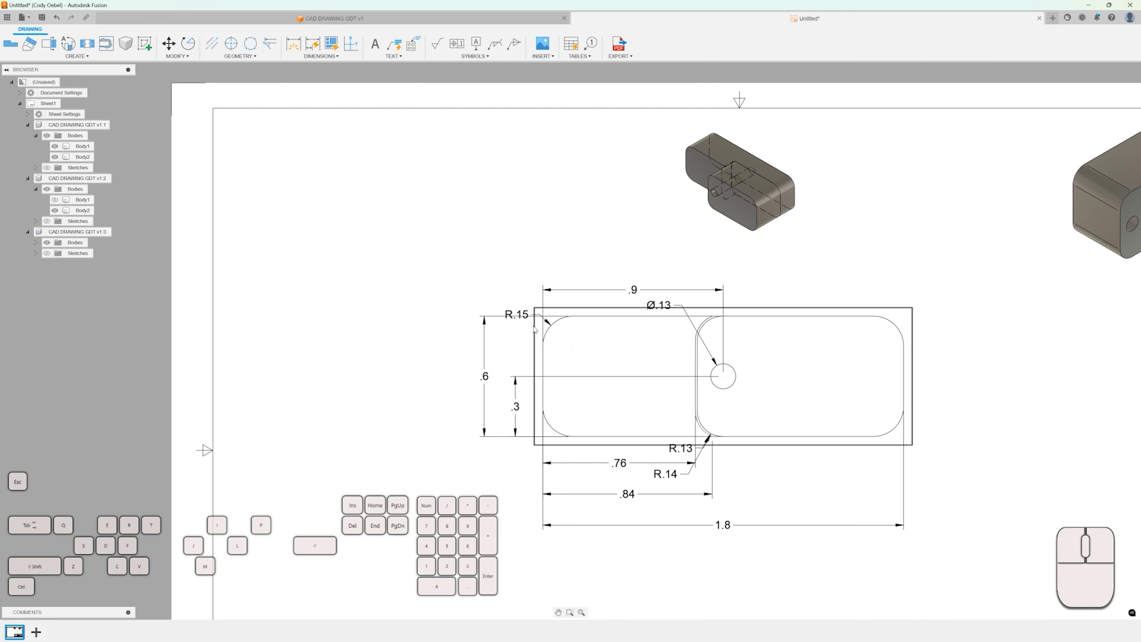
pyautogui.scroll(-1, 531, 411)
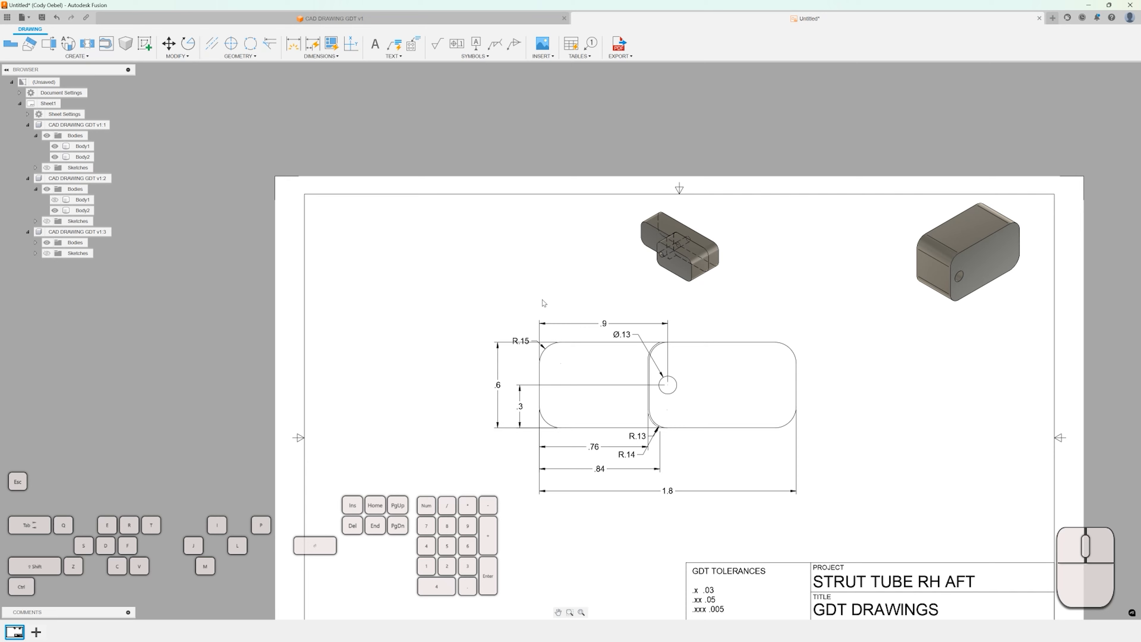
pyautogui.scroll(1, 557, 316)
pyautogui.scroll(-1, 569, 321)
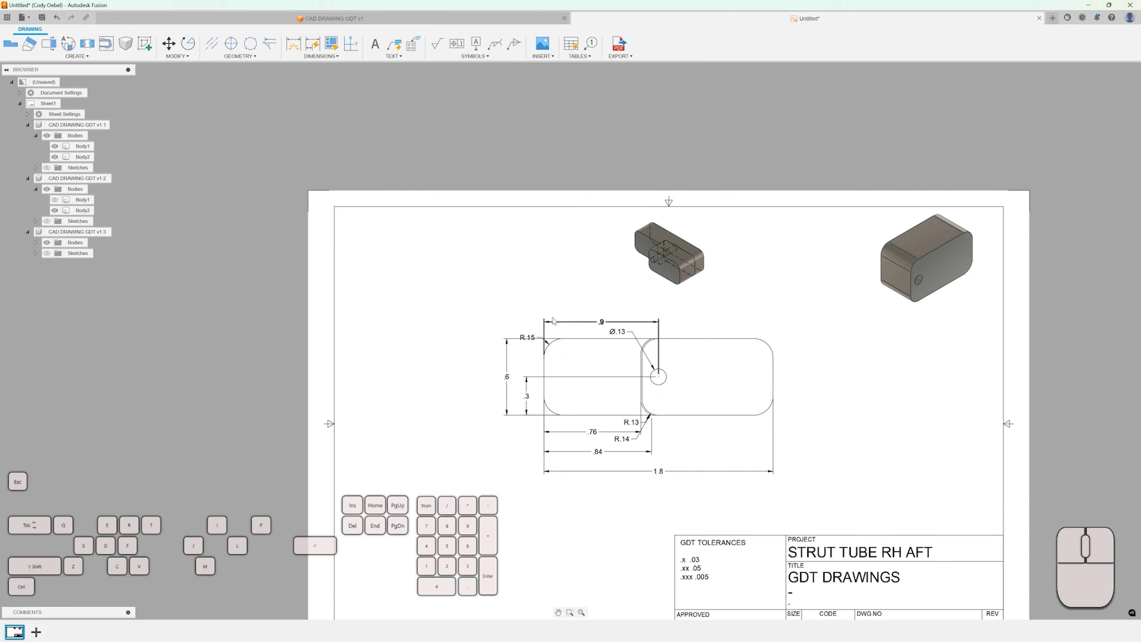
pyautogui.hotkey('ctrl', 'z')
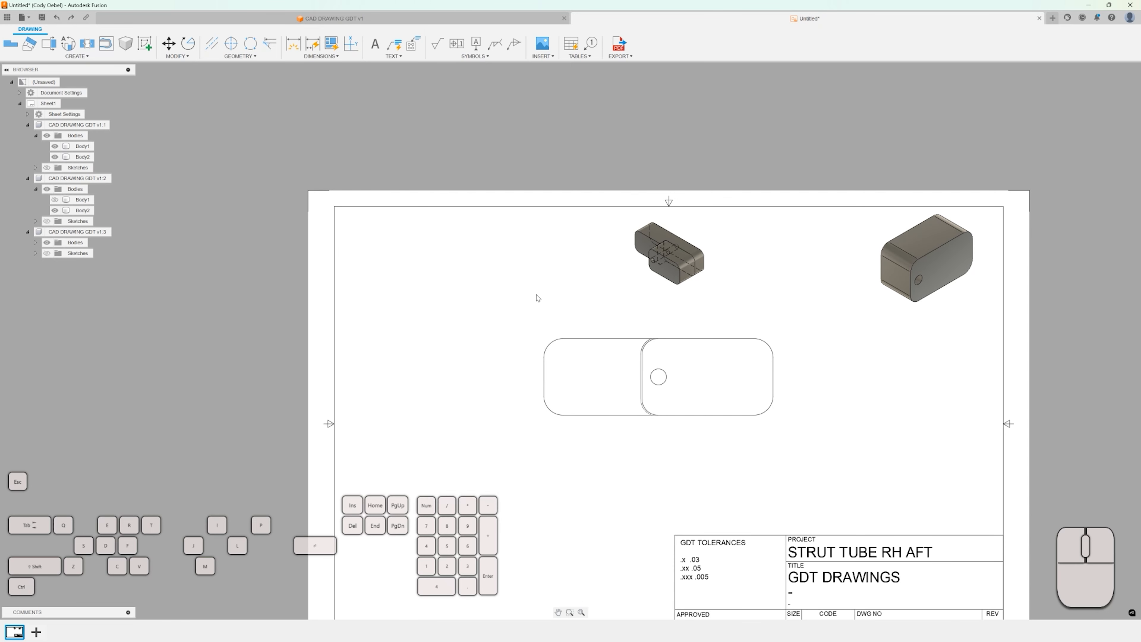
# Start the Dimension tool and add a diameter dimension to the hole in the base view.
pyautogui.click(394, 57)
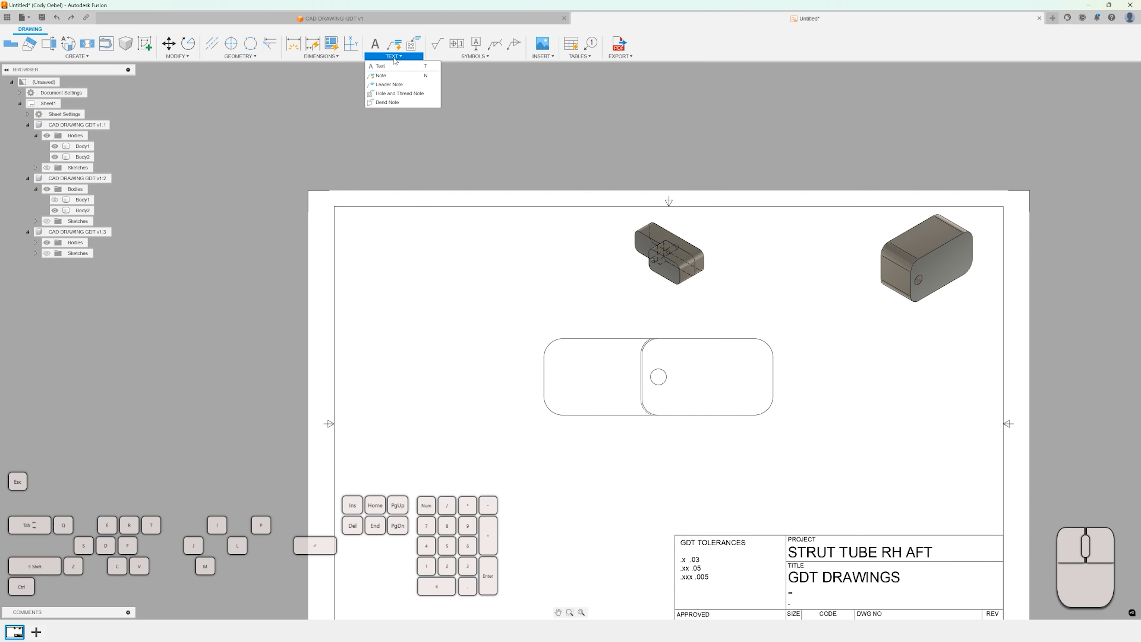
pyautogui.click(299, 52)
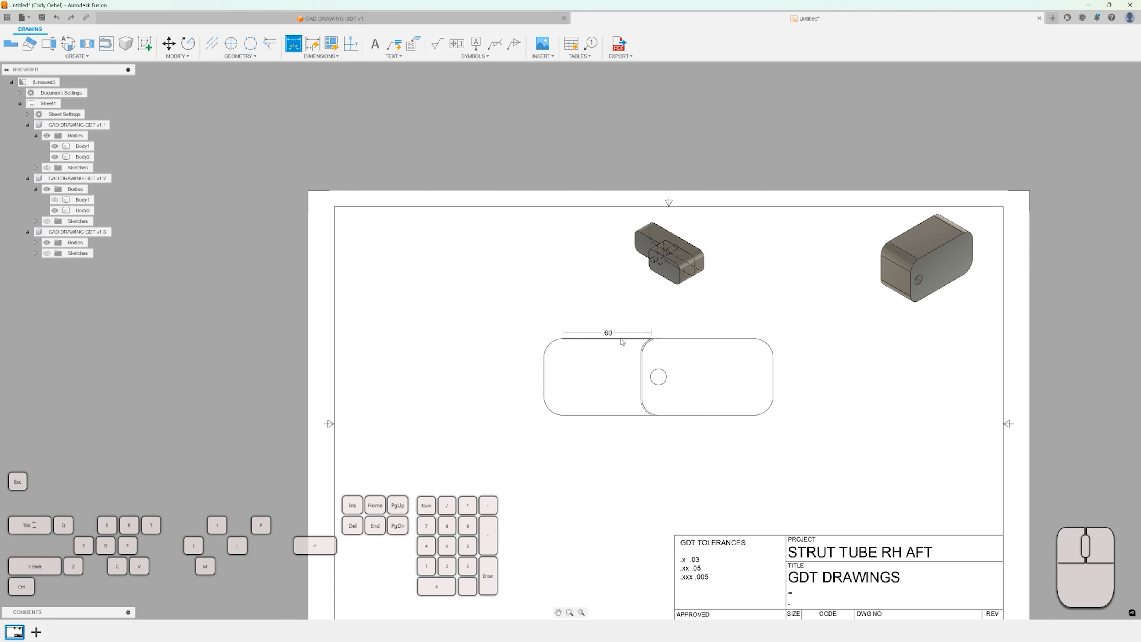
pyautogui.scroll(3, 619, 342)
pyautogui.click(693, 390)
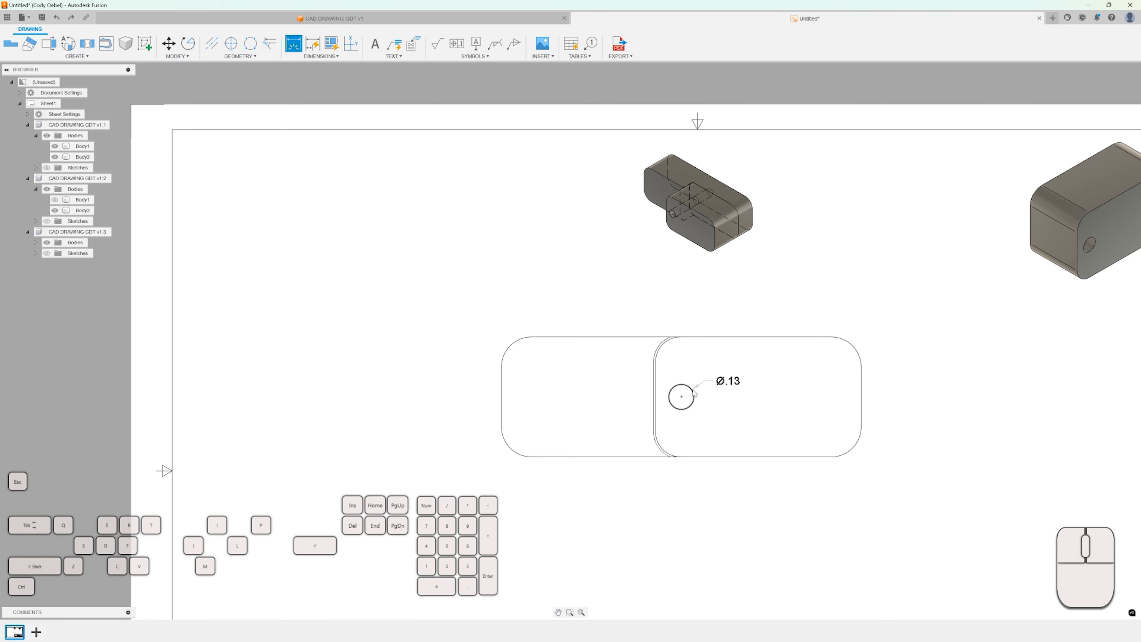
pyautogui.click(707, 387)
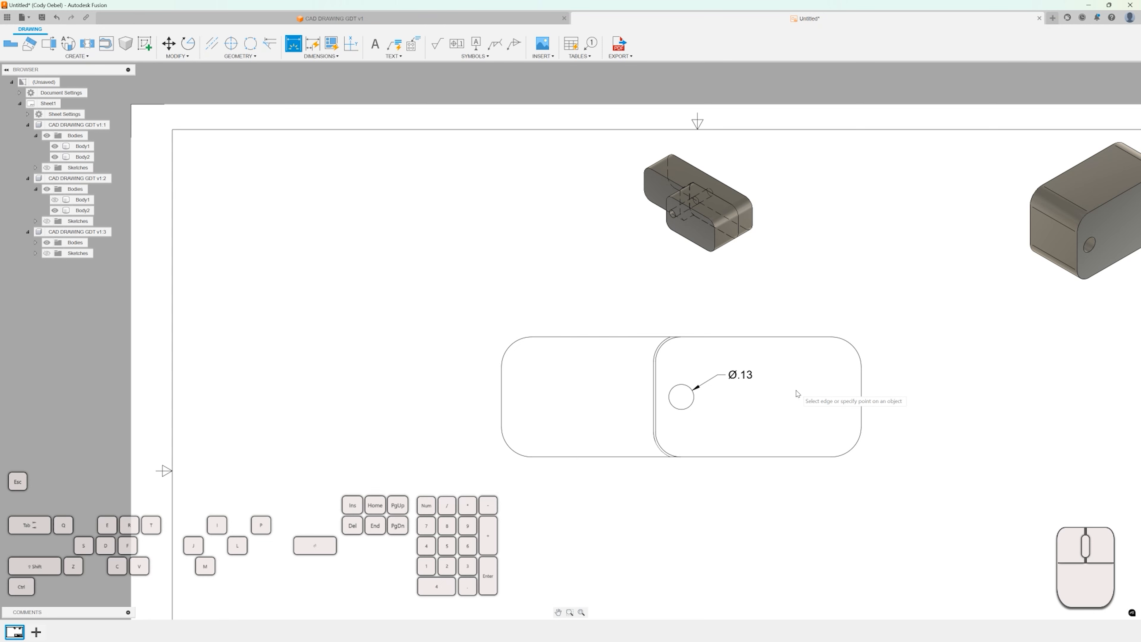
# Add radius dimensions to the top-right and top-left corner arcs of the base view.
pyautogui.click(858, 348)
pyautogui.click(878, 342)
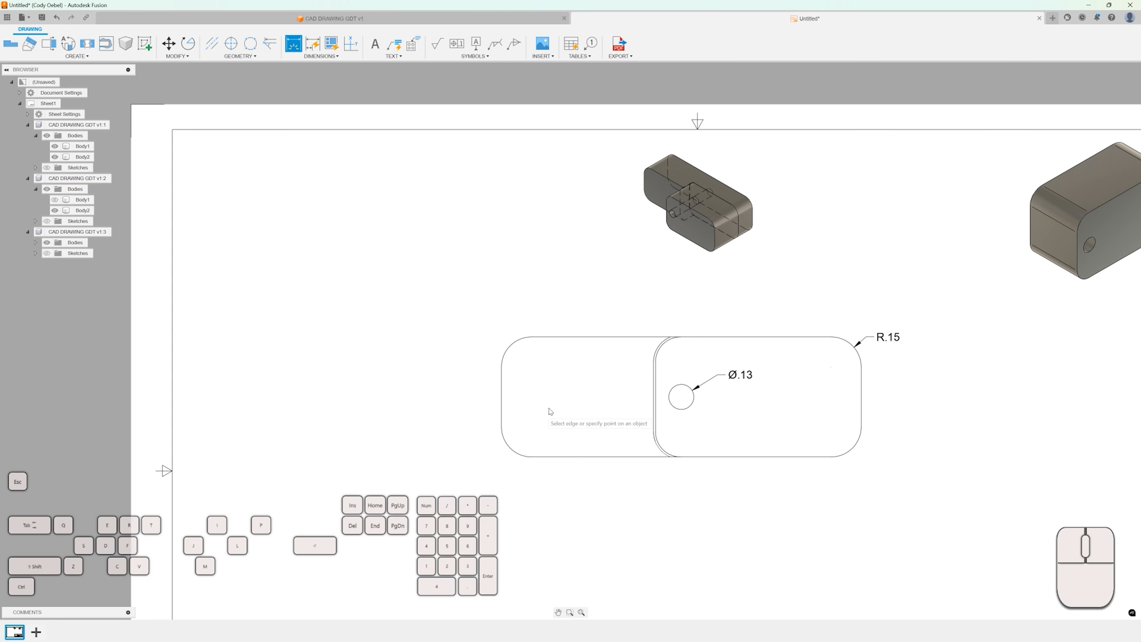
pyautogui.click(508, 347)
pyautogui.click(480, 331)
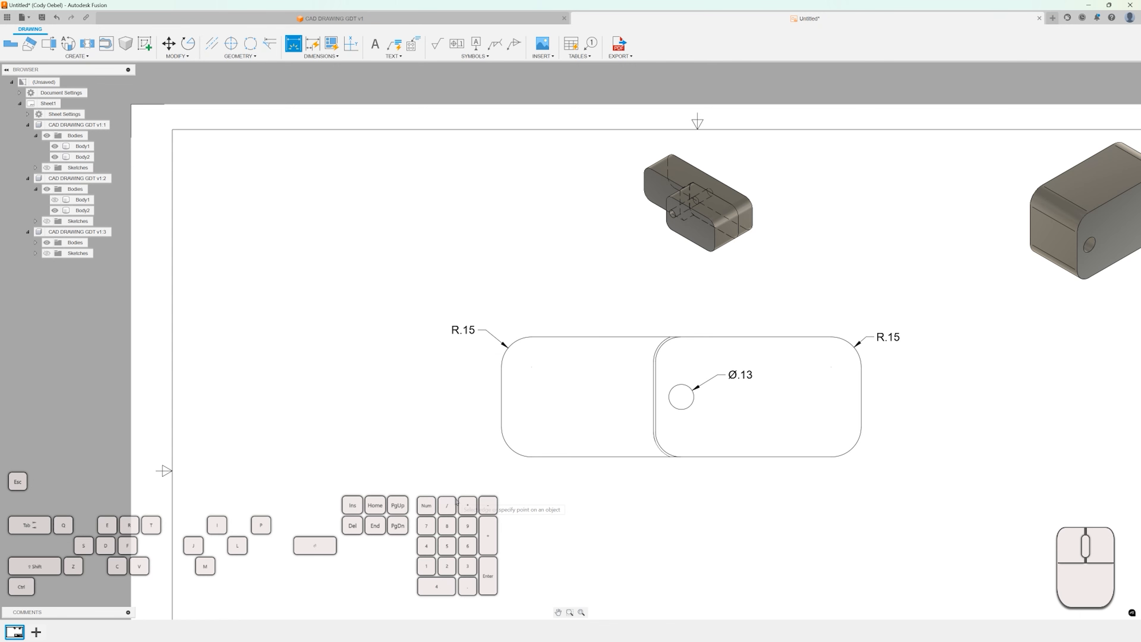
# Try to export the drawing as a PDF with all sheets selected.
pyautogui.scroll(-3, 471, 424)
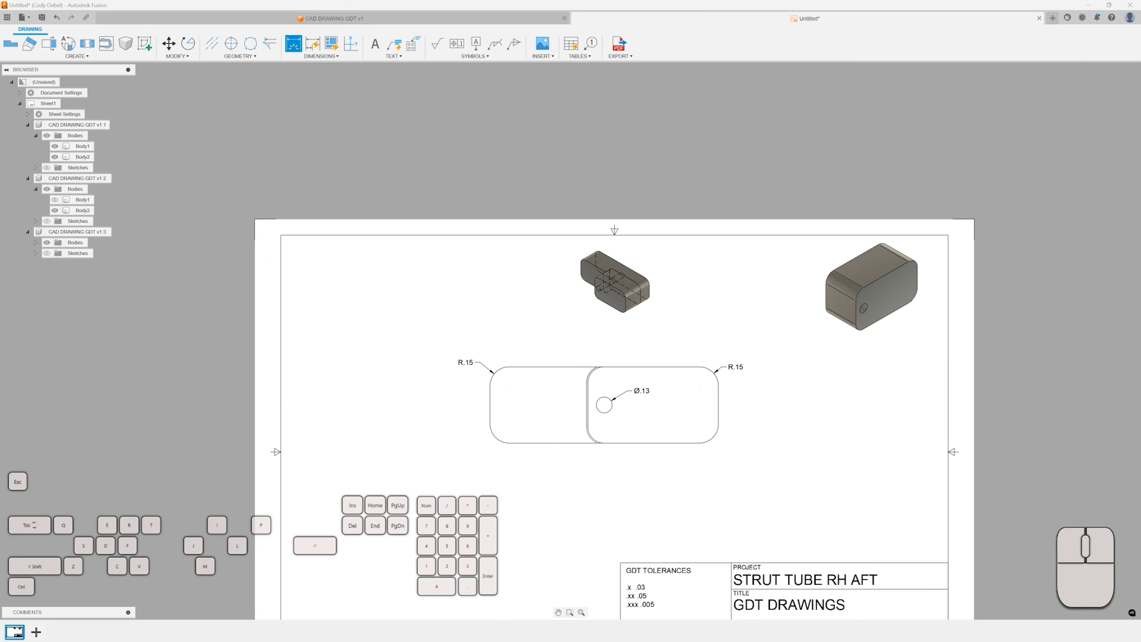
pyautogui.scroll(2, 449, 186)
pyautogui.scroll(-3, 449, 186)
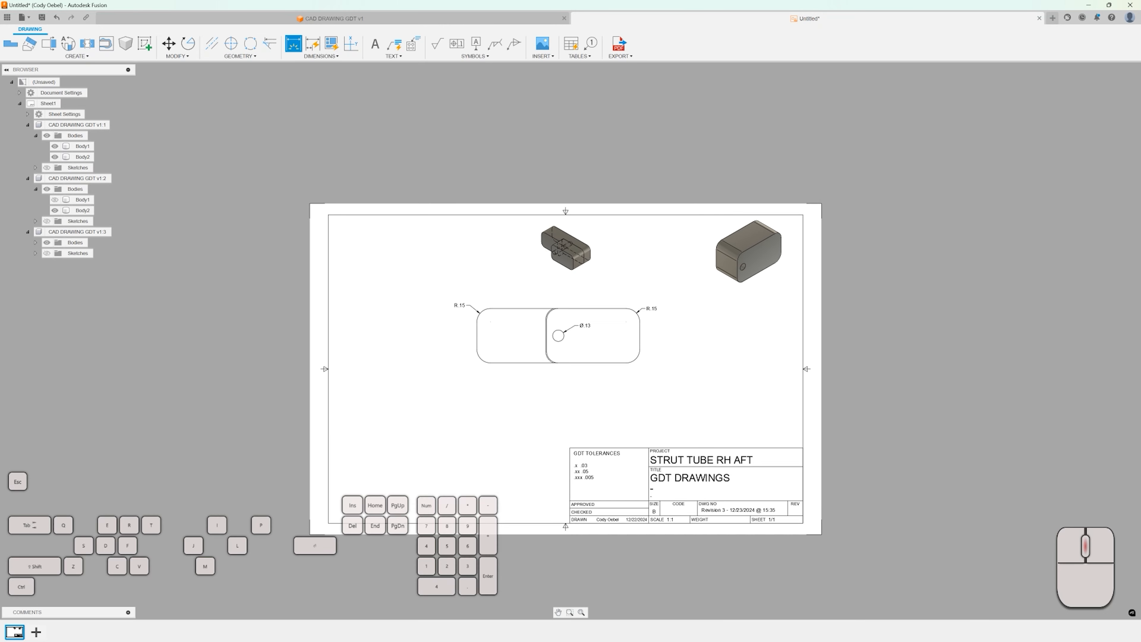
pyautogui.moveTo(449, 188); pyautogui.dragTo(437, 115, button='middle')
pyautogui.click(630, 56)
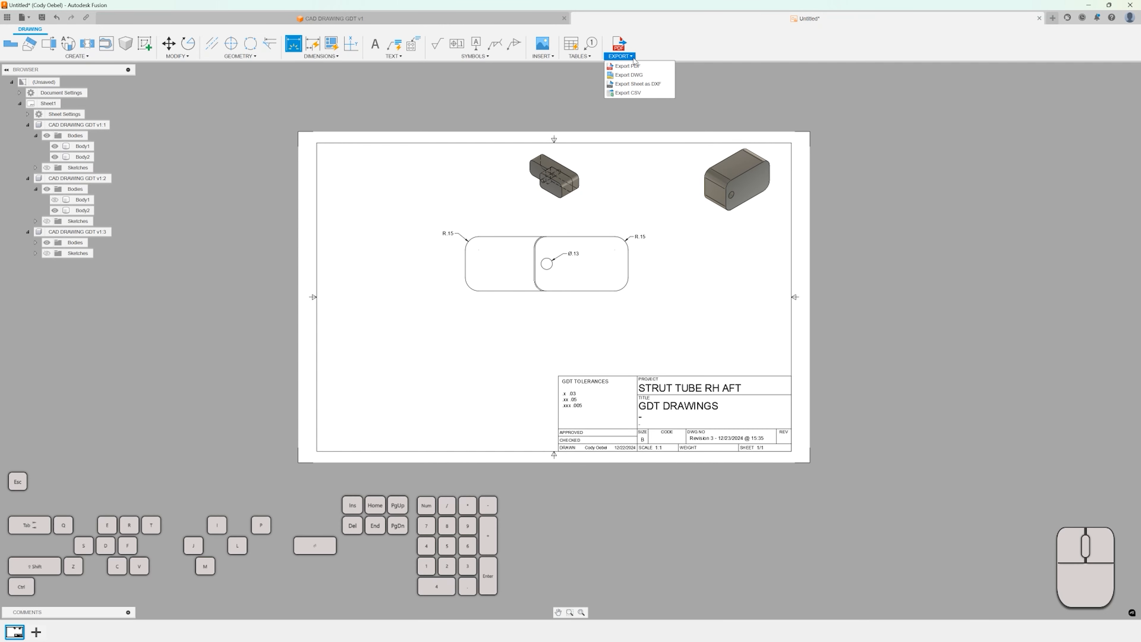
pyautogui.click(629, 68)
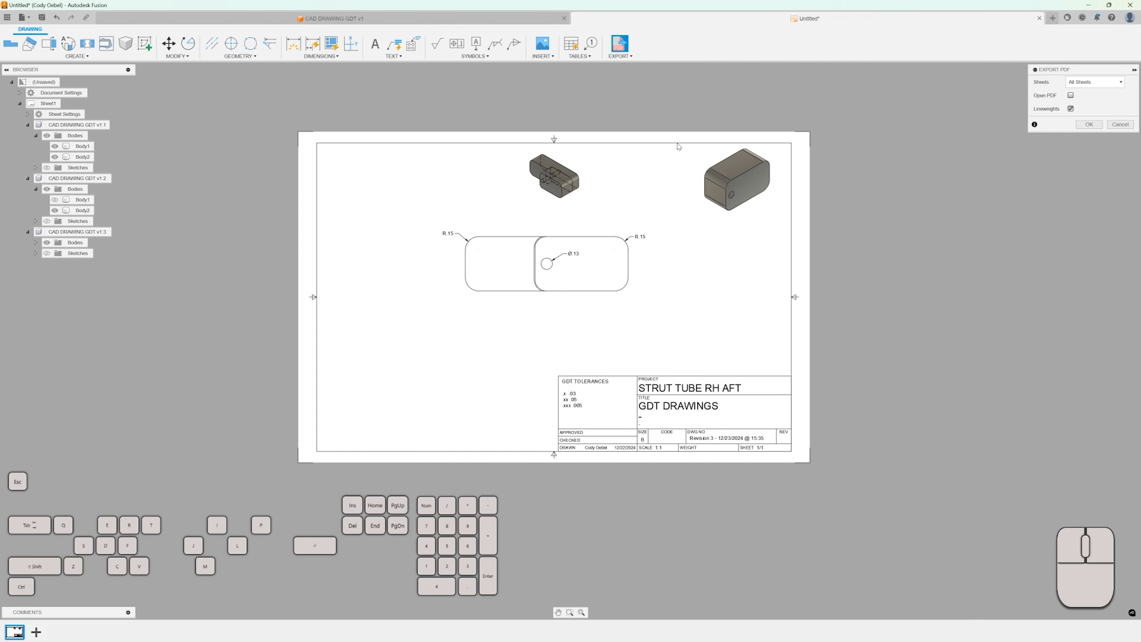
pyautogui.click(1094, 85)
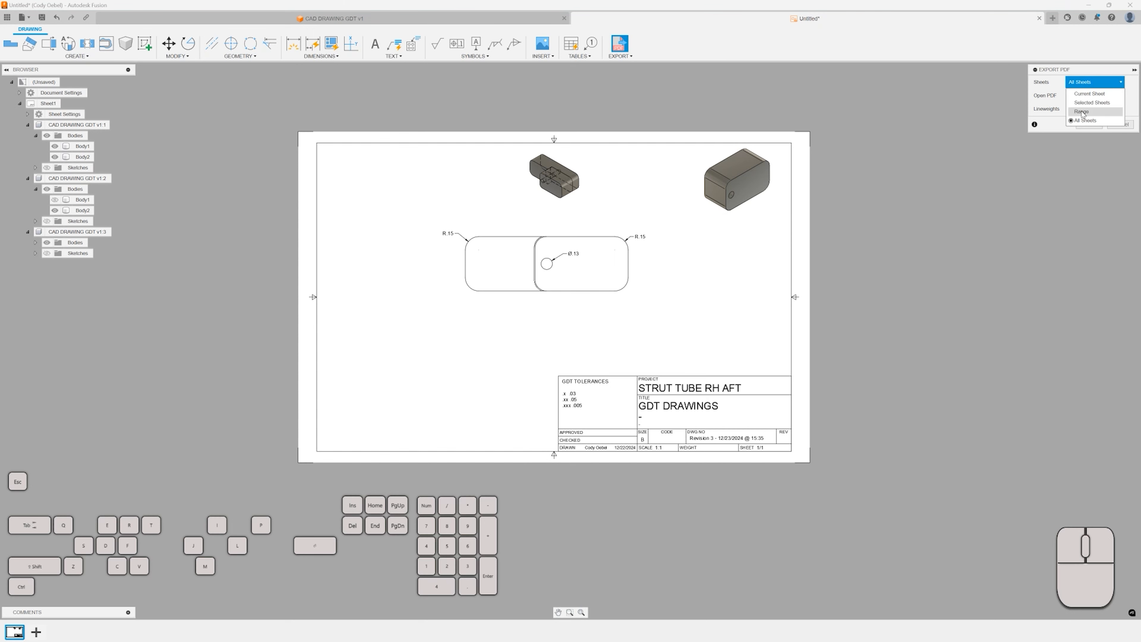
pyautogui.click(1085, 84)
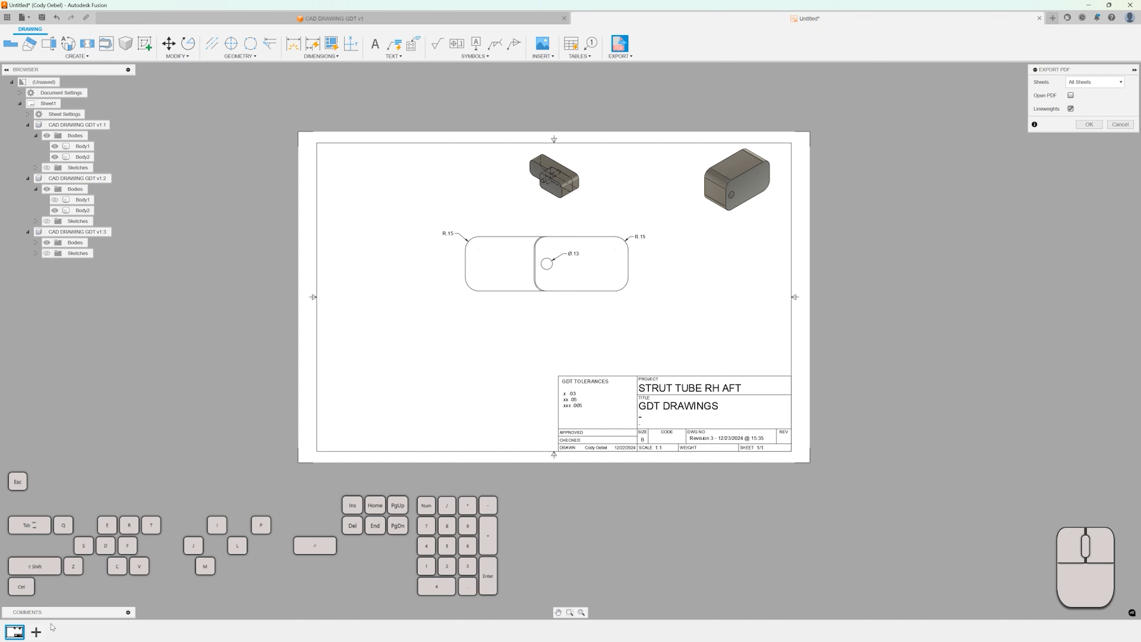
# Add a second sheet to the drawing, then delete it again.
pyautogui.click(36, 632)
pyautogui.scroll(3, 385, 467)
pyautogui.scroll(-4, 345, 481)
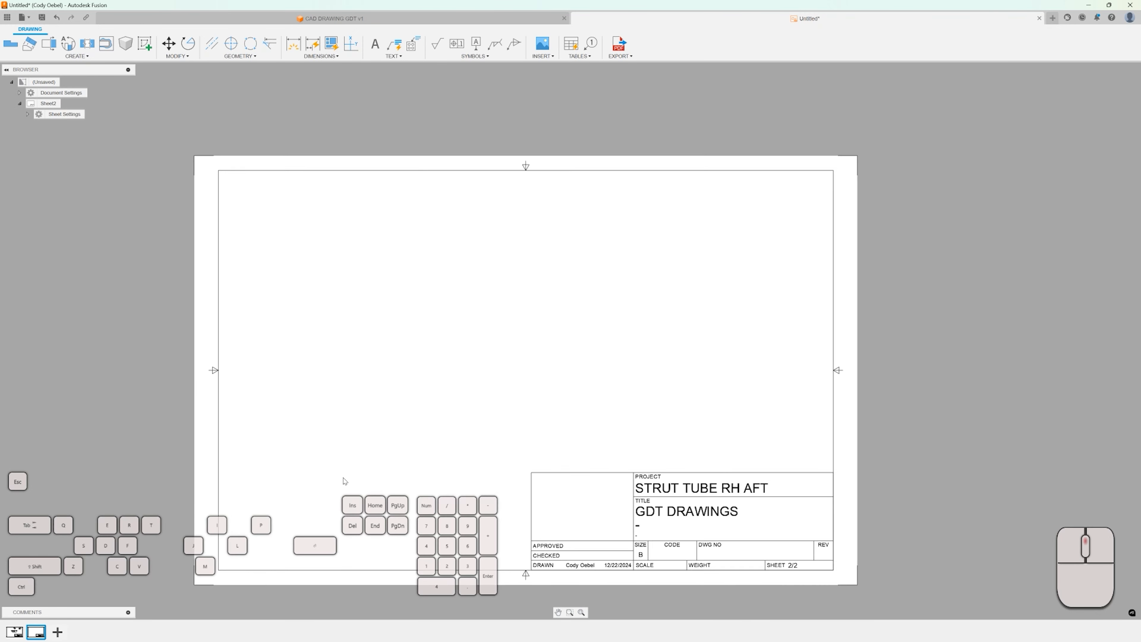
pyautogui.scroll(-1, 345, 480)
pyautogui.click(15, 632)
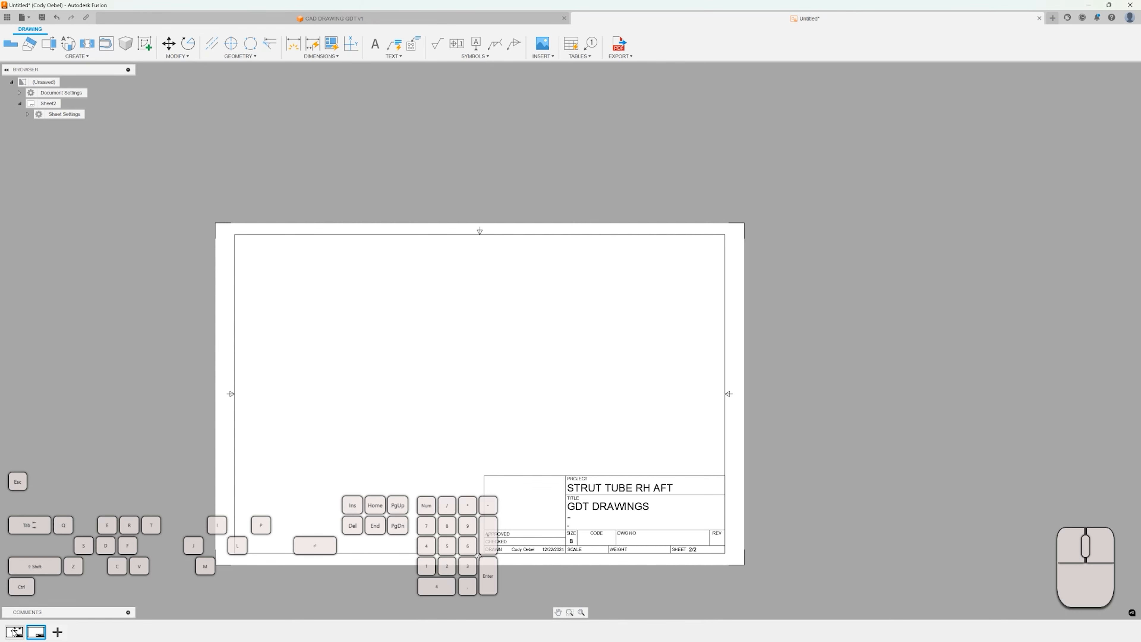
pyautogui.click(36, 632)
pyautogui.rightClick(40, 633)
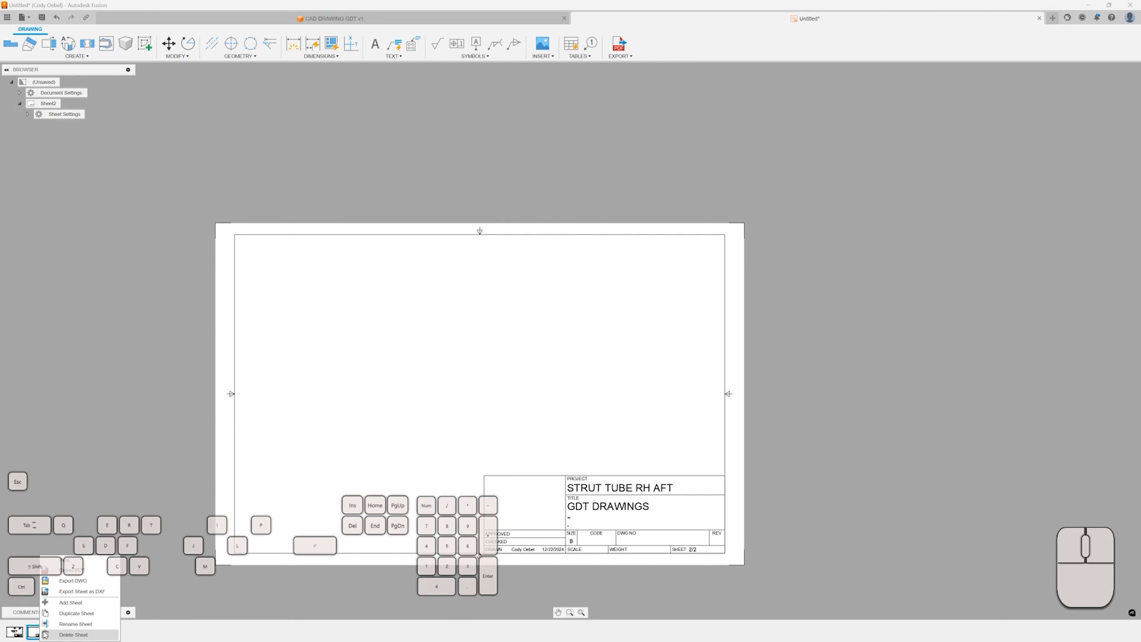
pyautogui.click(72, 634)
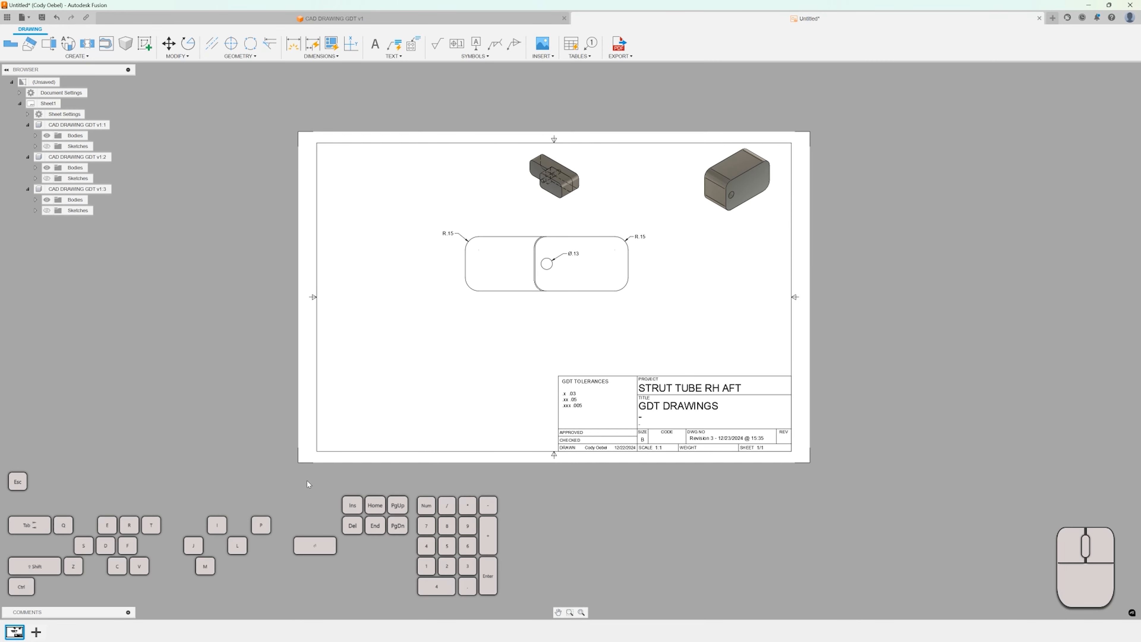
# Close the drawing tab and save it as CAD DRAWING GDT Drawing in RANDOM USELESS STUFF.
pyautogui.scroll(2, 594, 257)
pyautogui.scroll(-1, 595, 258)
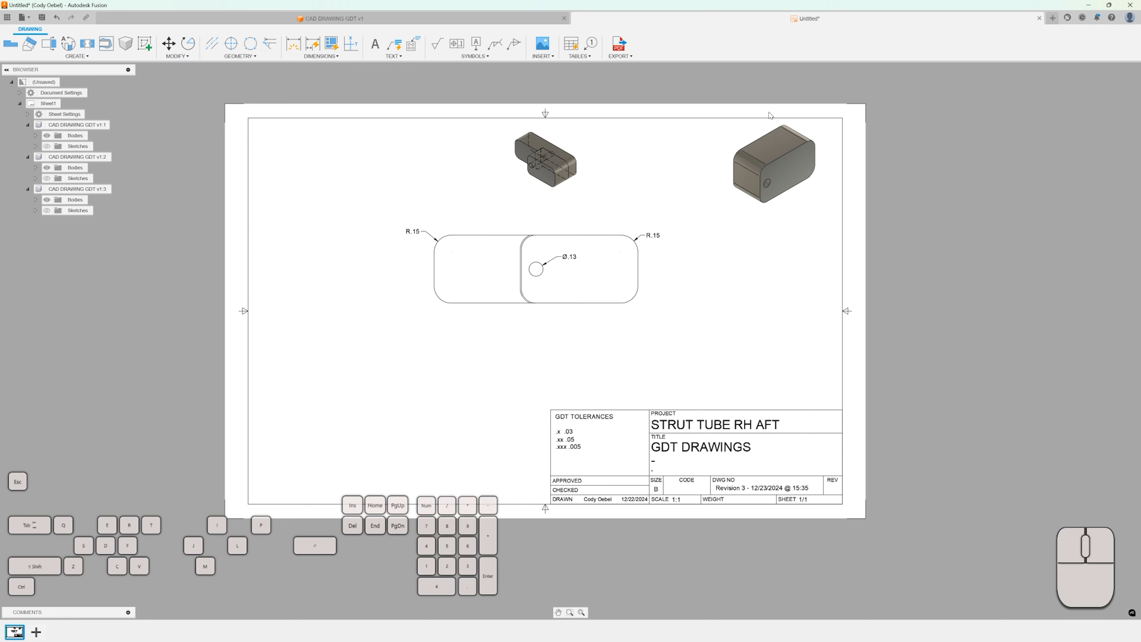
pyautogui.moveTo(770, 115); pyautogui.dragTo(769, 126, button='middle')
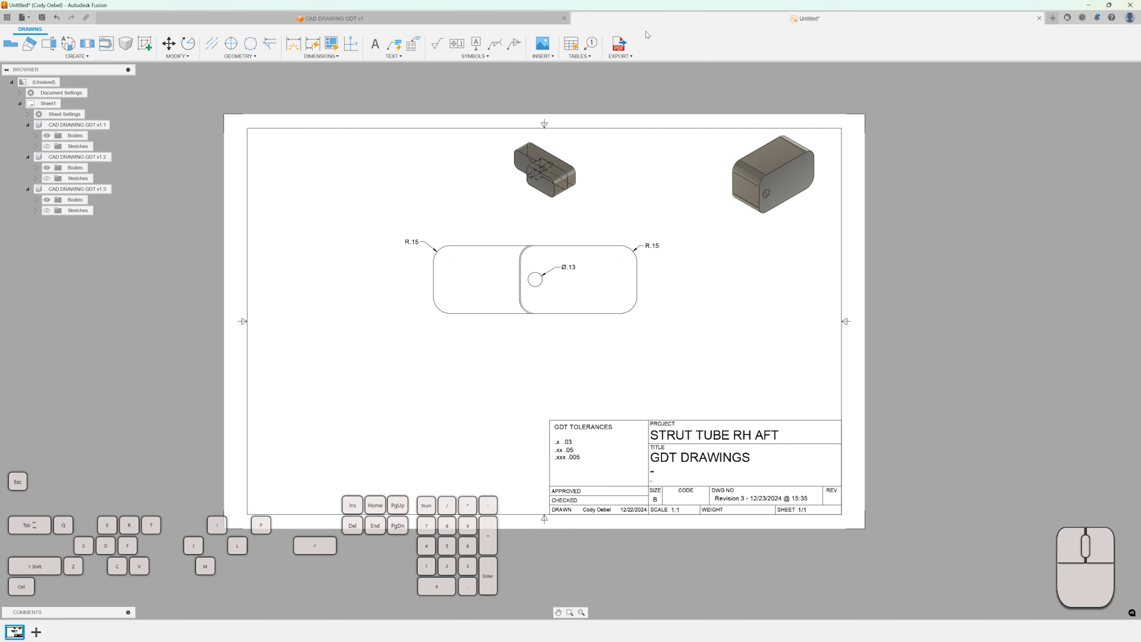
pyautogui.click(1040, 20)
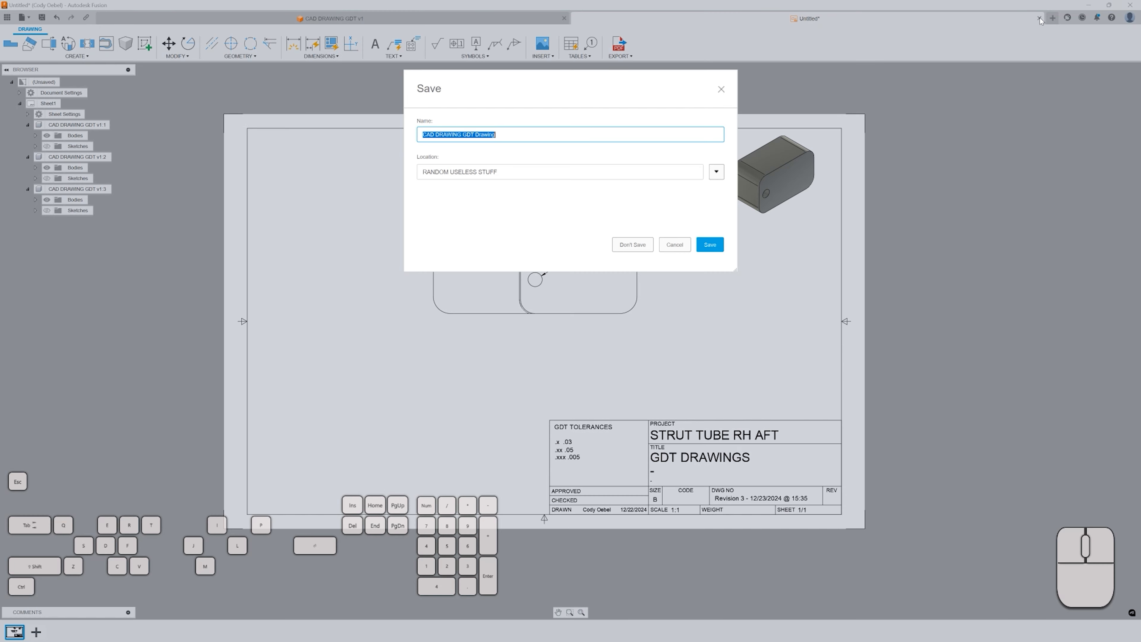
pyautogui.click(709, 245)
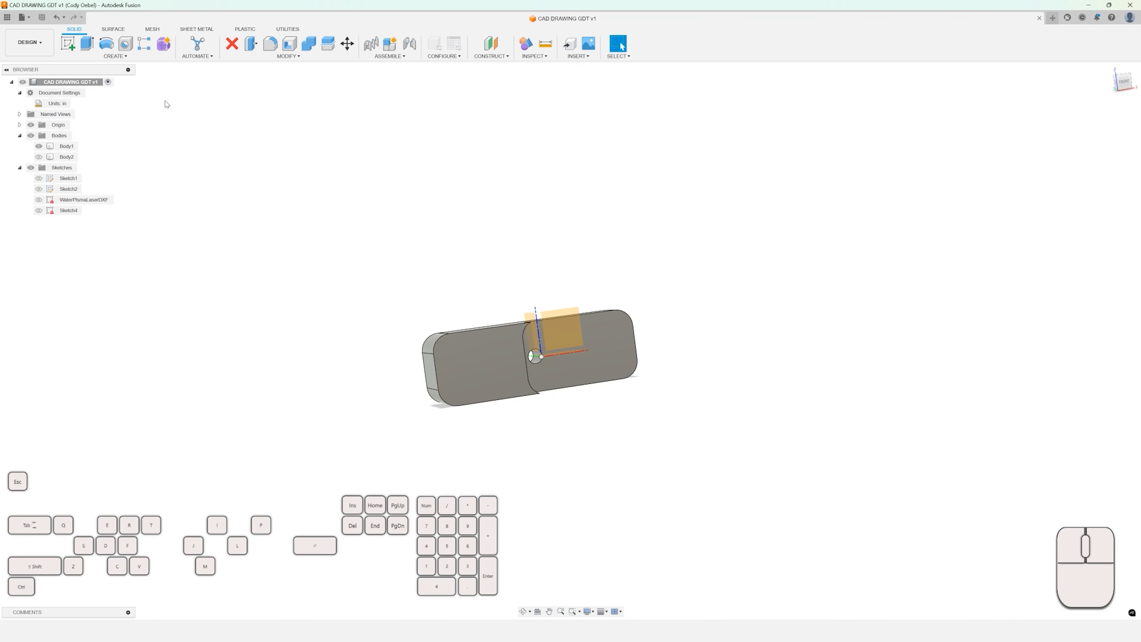
pyautogui.click(8, 18)
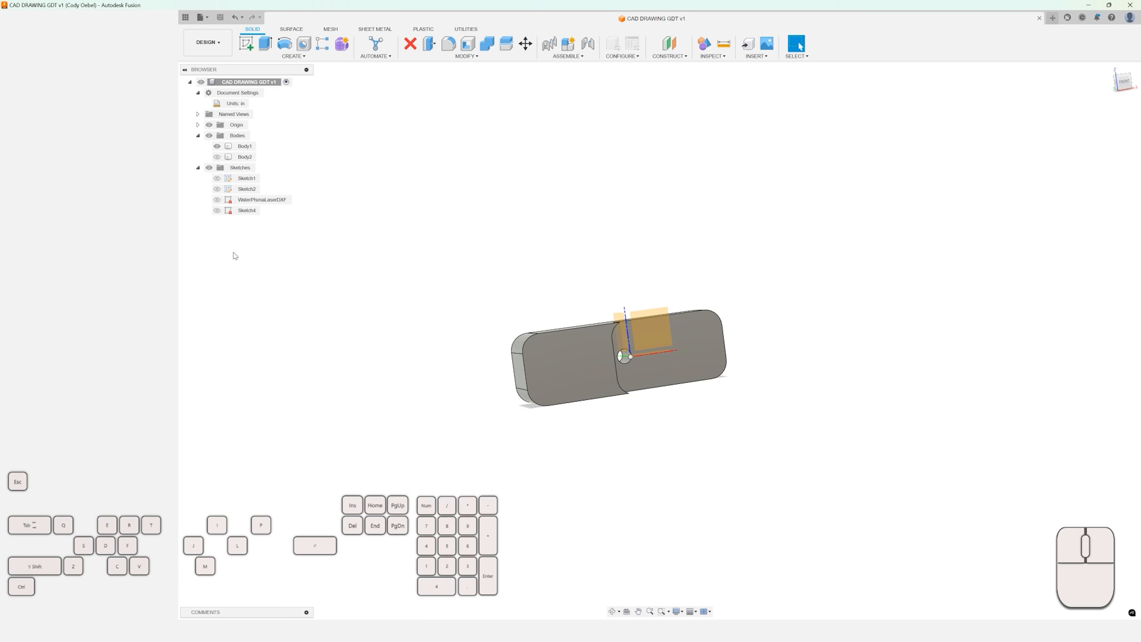
pyautogui.scroll(2, 339, 252)
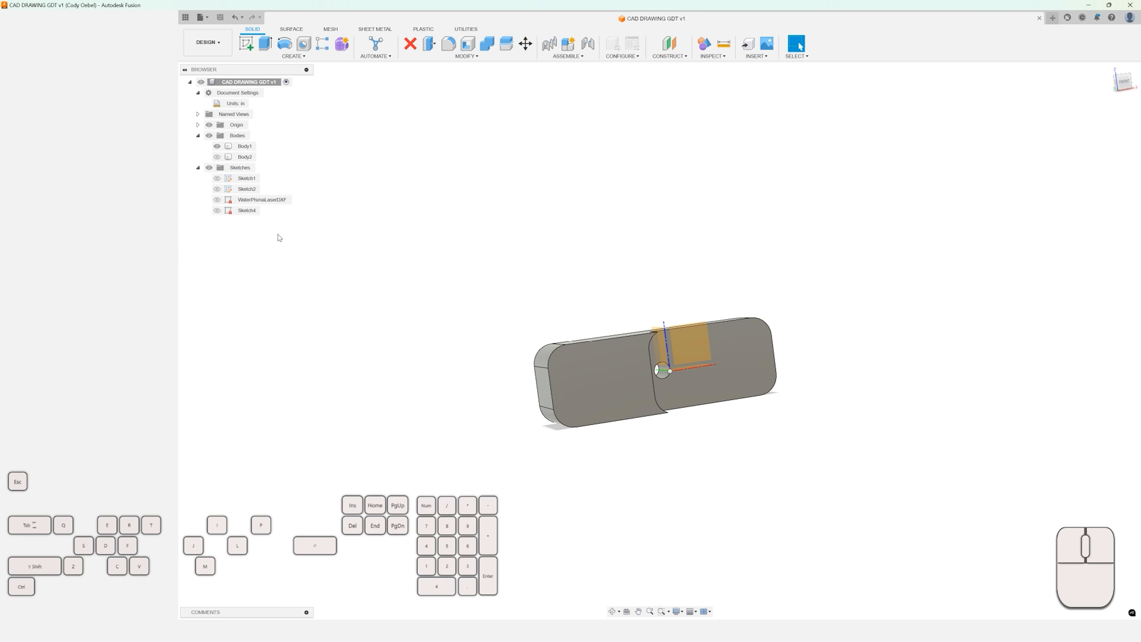
pyautogui.click(185, 18)
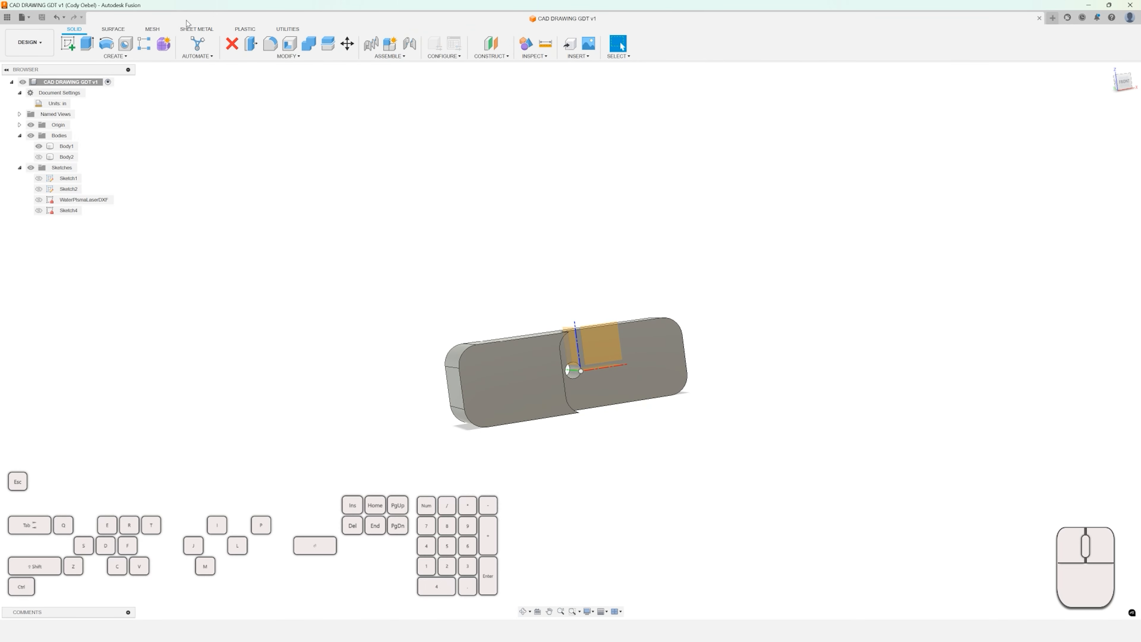
pyautogui.click(8, 19)
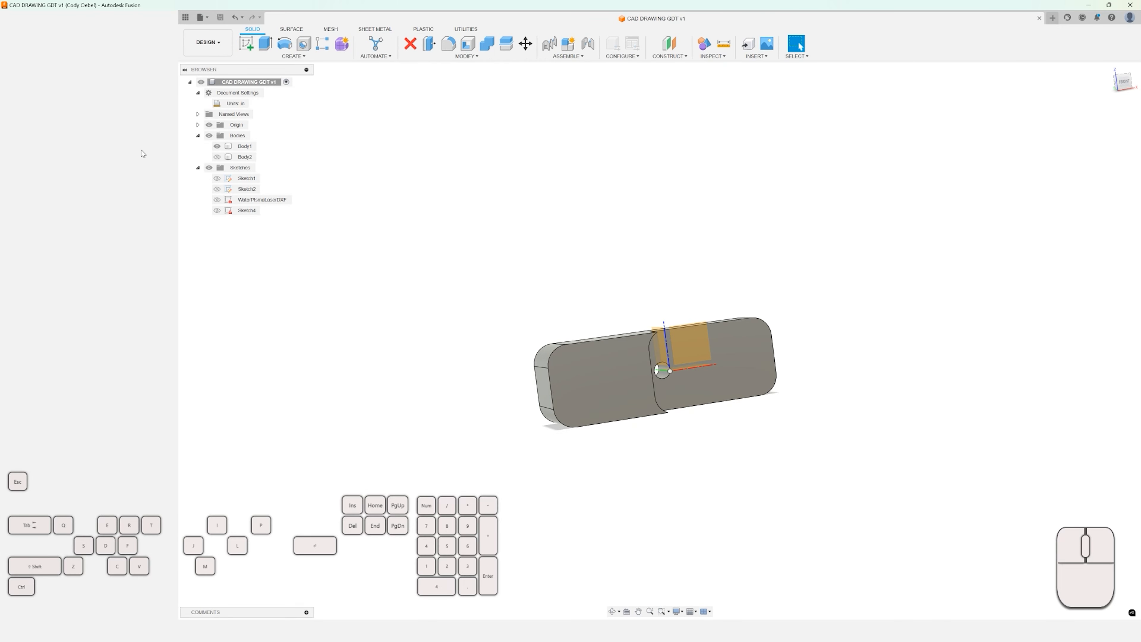
pyautogui.moveTo(583, 5); pyautogui.dragTo(433, 2)
pyautogui.click(158, 19)
# Switch the model to the front view and save the design.
pyautogui.click(1123, 81)
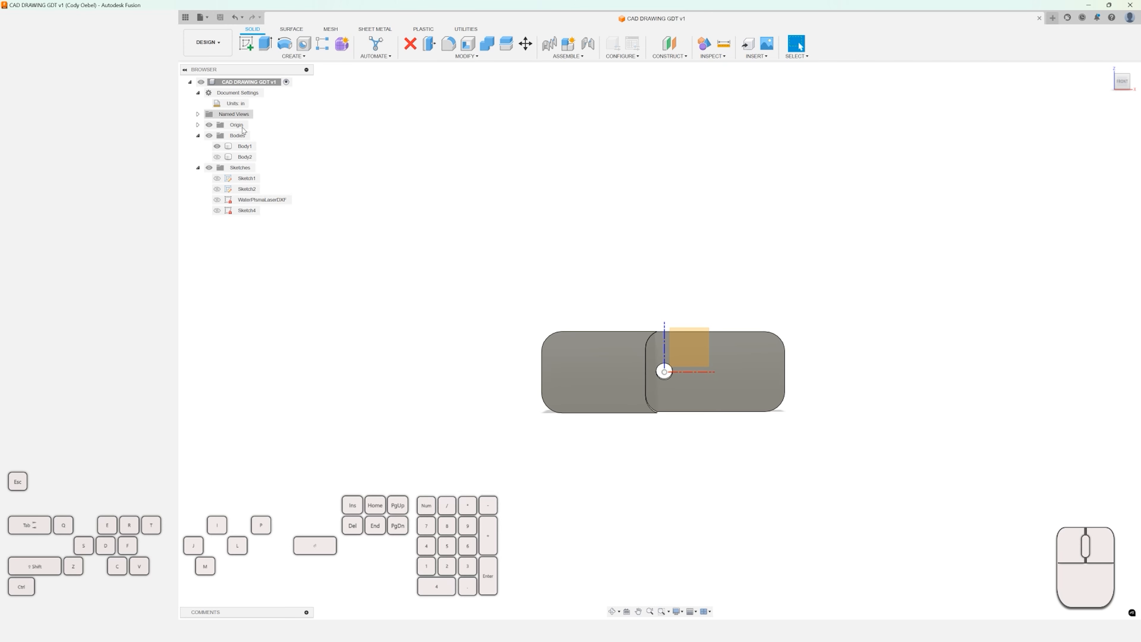
pyautogui.click(209, 48)
pyautogui.scroll(3, 324, 236)
pyautogui.scroll(-3, 366, 251)
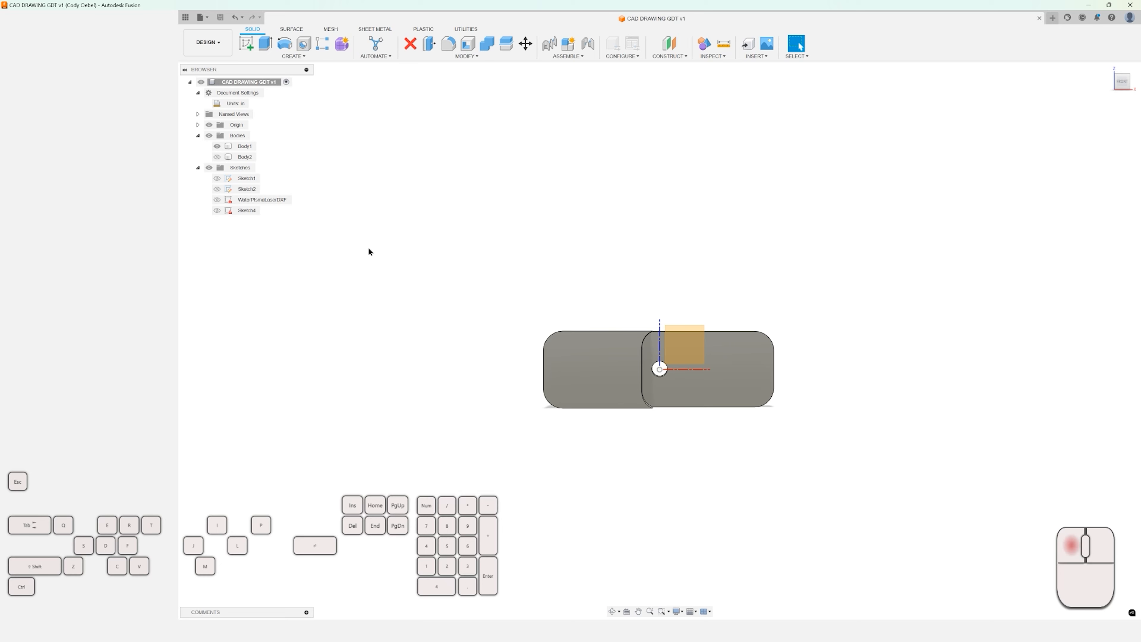
pyautogui.hotkey('ctrl', 's')
# Toggle Body2's visibility so it shows alongside Body1 in the model.
pyautogui.keyDown('shift'); pyautogui.moveTo(417, 262); pyautogui.dragTo(592, 290, button='middle'); pyautogui.keyUp('shift')
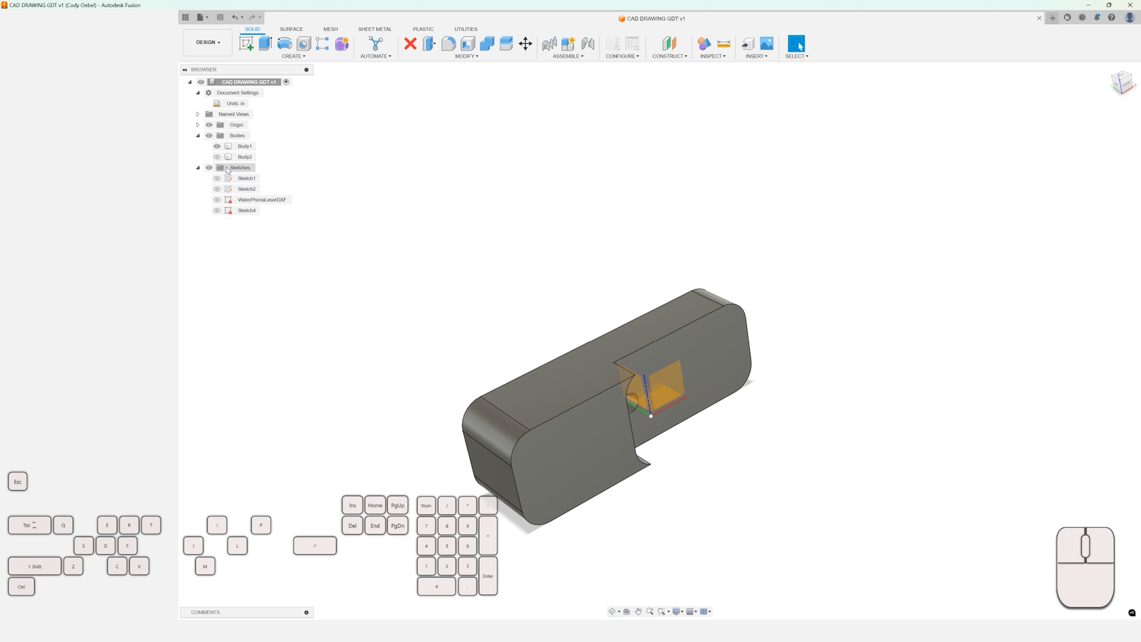
pyautogui.click(217, 157)
pyautogui.moveTo(475, 274); pyautogui.dragTo(420, 181, button='middle')
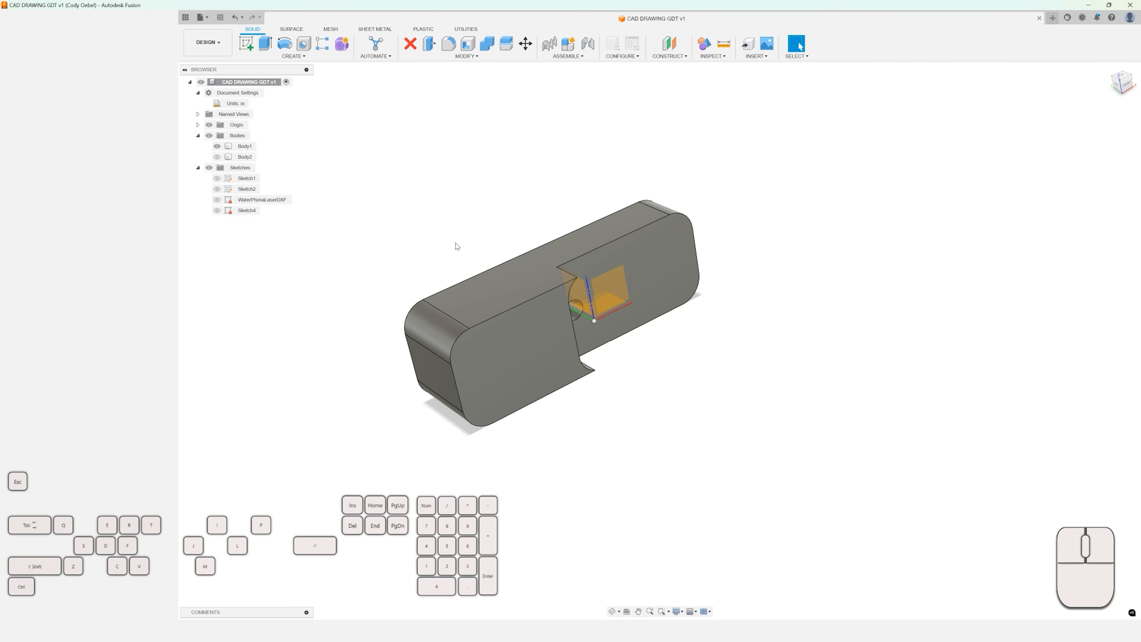
pyautogui.click(217, 157)
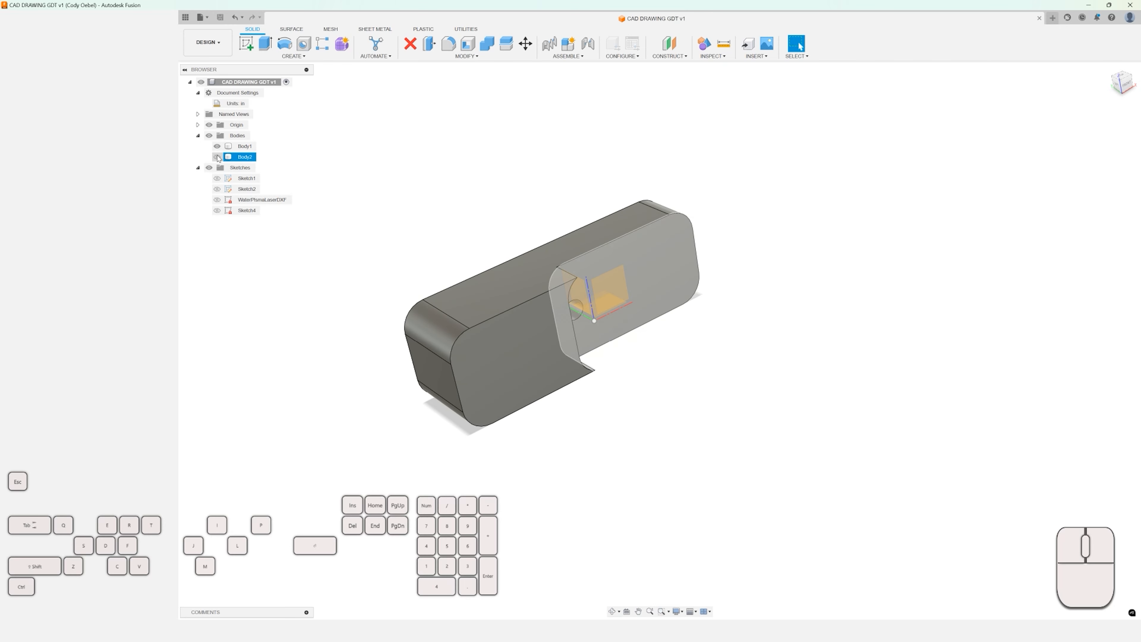
# Move Body2 about 1.671 in along X and 0.14 in along Z, away from Body1.
pyautogui.keyDown('shift'); pyautogui.moveTo(401, 203); pyautogui.dragTo(425, 220, button='middle'); pyautogui.keyUp('shift')
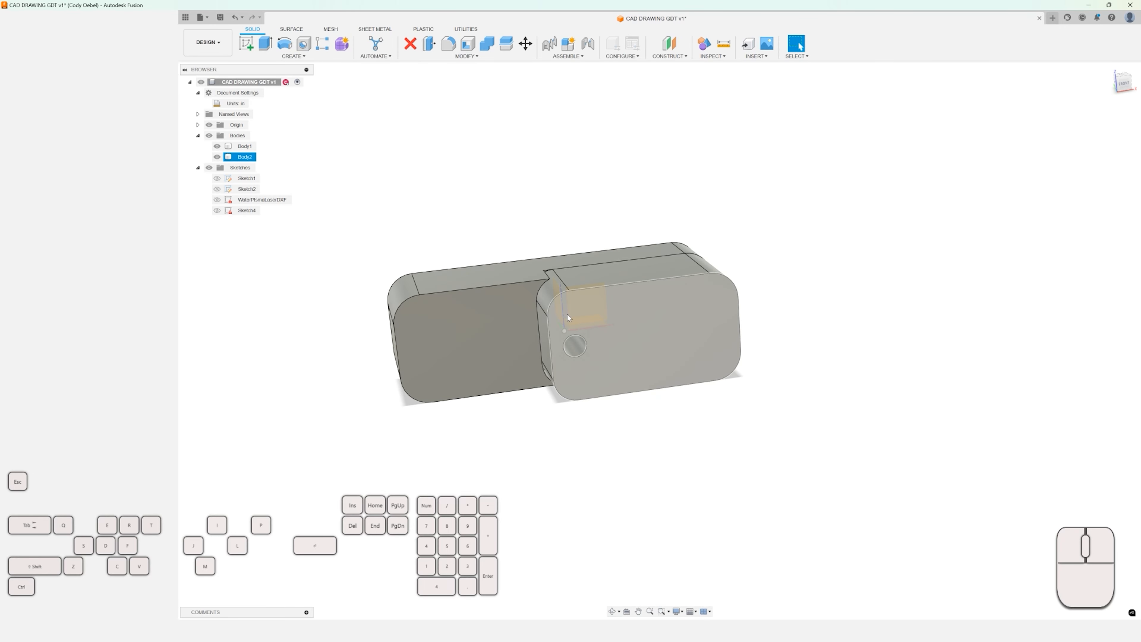
pyautogui.click(623, 326)
pyautogui.scroll(-3, 623, 326)
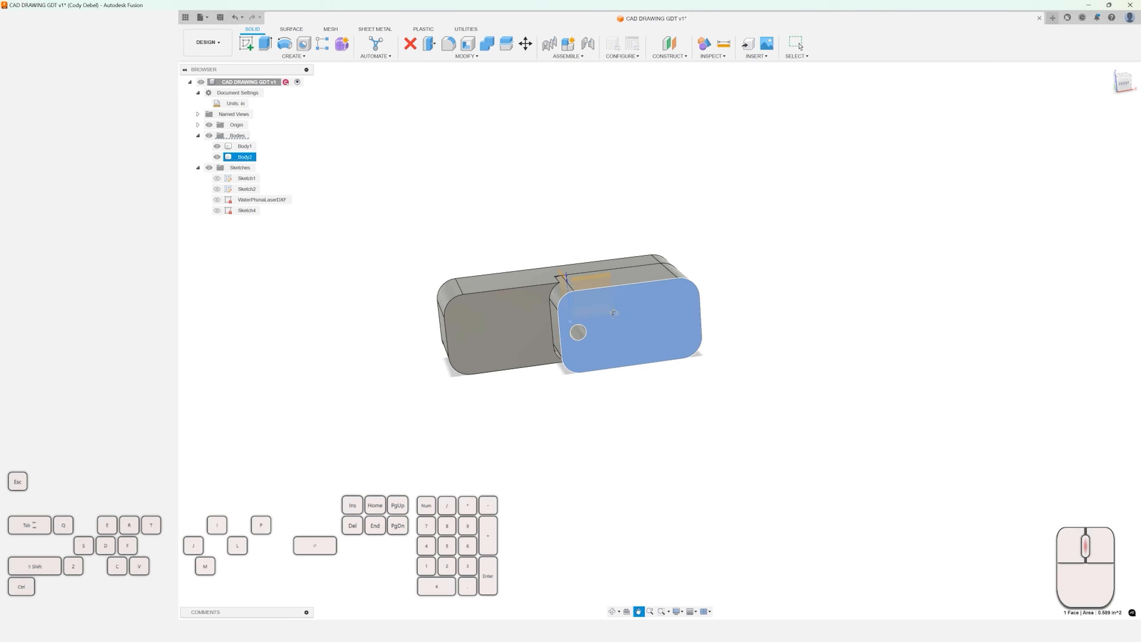
pyautogui.click(417, 206)
pyautogui.click(306, 167)
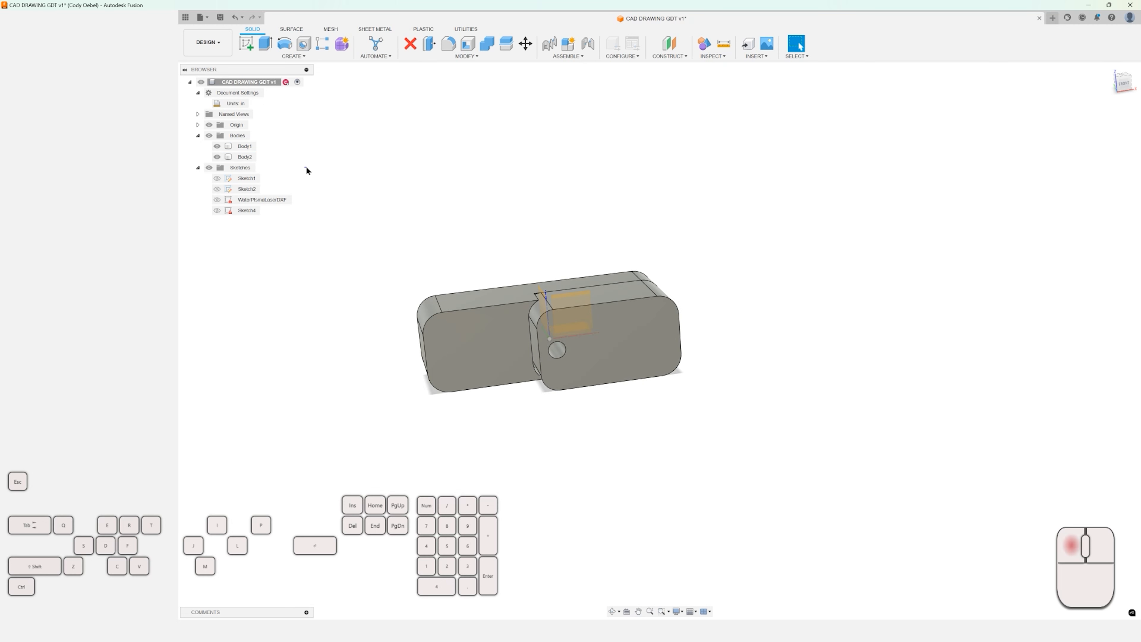
pyautogui.click(245, 157)
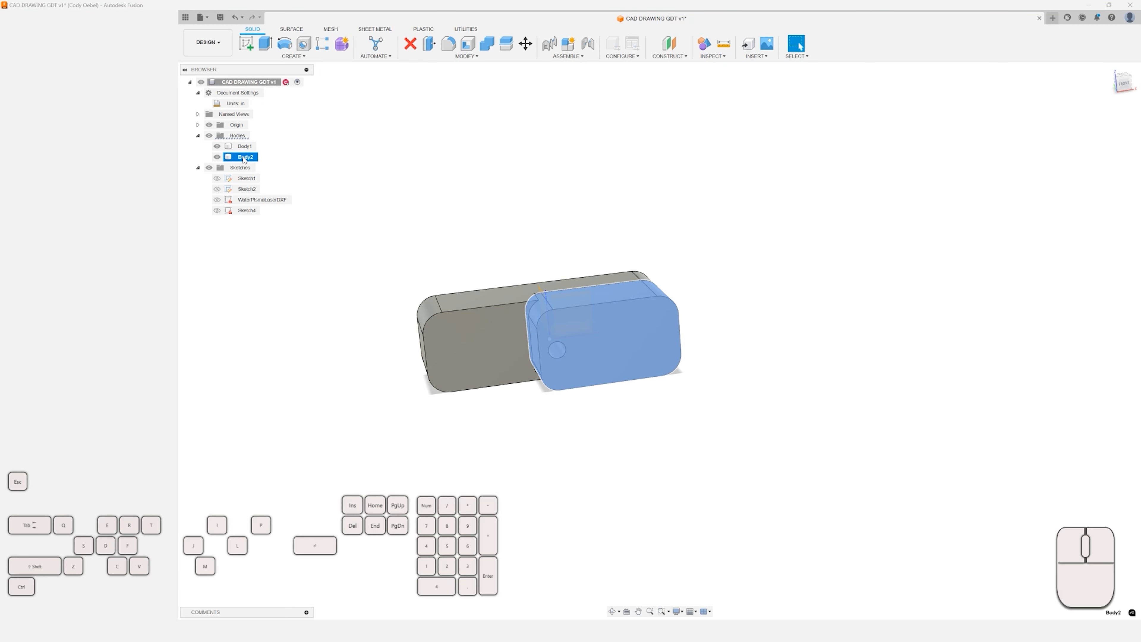
pyautogui.press('m')
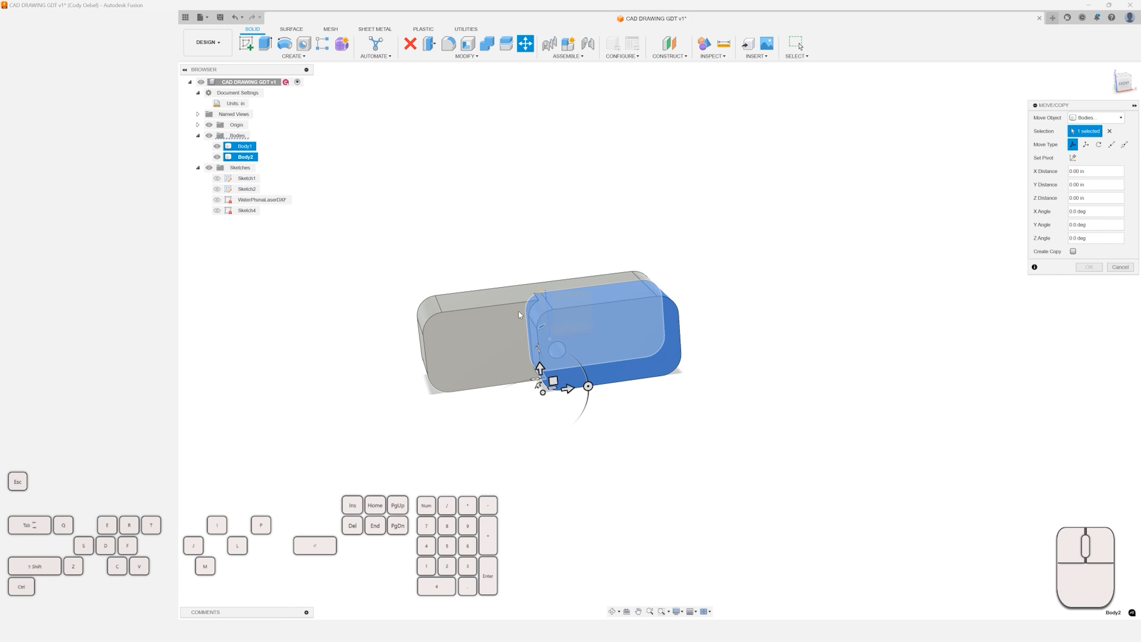
pyautogui.moveTo(553, 381); pyautogui.dragTo(776, 331)
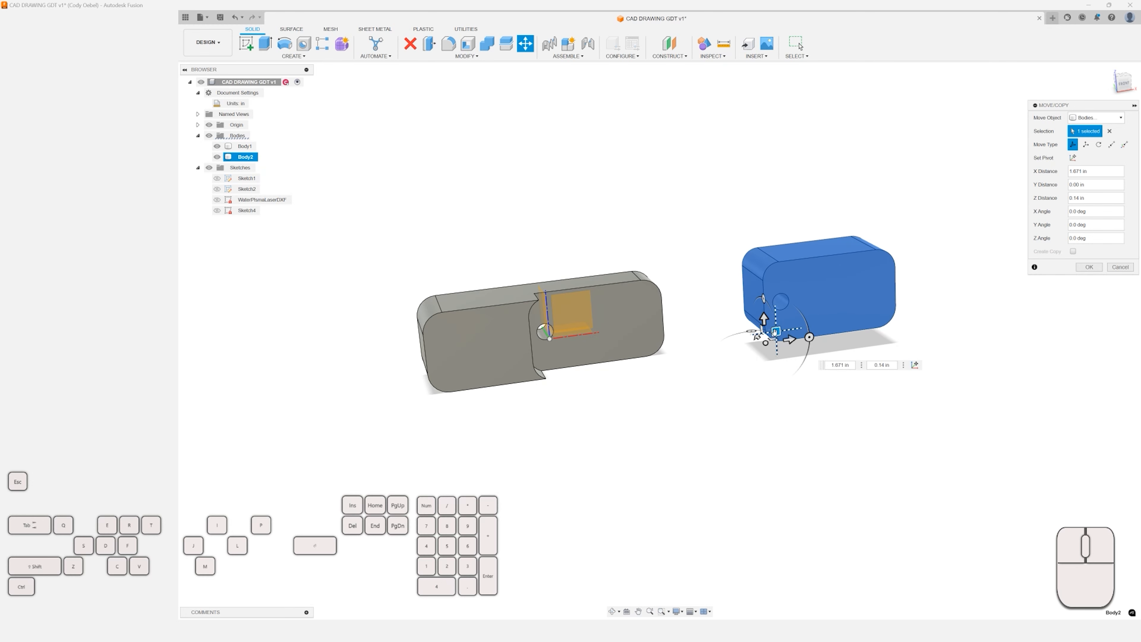
pyautogui.click(1088, 266)
pyautogui.moveTo(961, 265); pyautogui.dragTo(891, 293, button='middle')
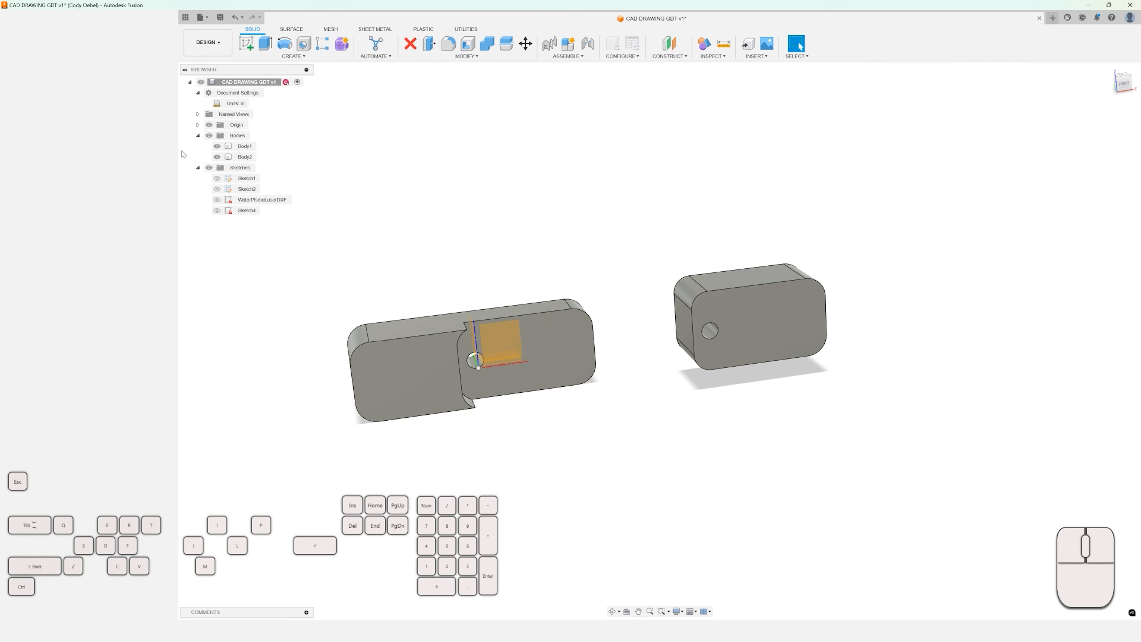
pyautogui.click(242, 146)
pyautogui.keyDown('shift'); pyautogui.click(242, 157); pyautogui.keyUp('shift')
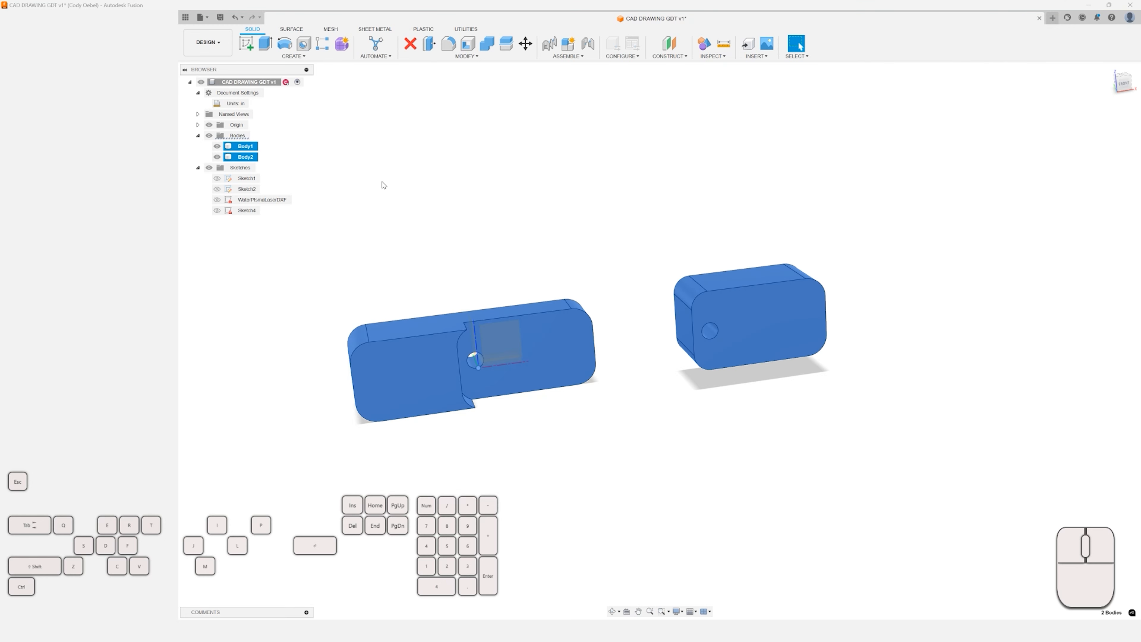
pyautogui.click(425, 194)
pyautogui.moveTo(425, 194)
pyautogui.keyDown('shift'); pyautogui.mouseDown(button='middle')
pyautogui.moveTo(537, 179)
pyautogui.moveTo(433, 194)
pyautogui.moveTo(435, 206)
pyautogui.mouseUp(button='middle'); pyautogui.keyUp('shift')
# Align Body2 to Body1 using the centre of Body2's hole as the from point and Body1's hole point as the target.
pyautogui.write('salign')
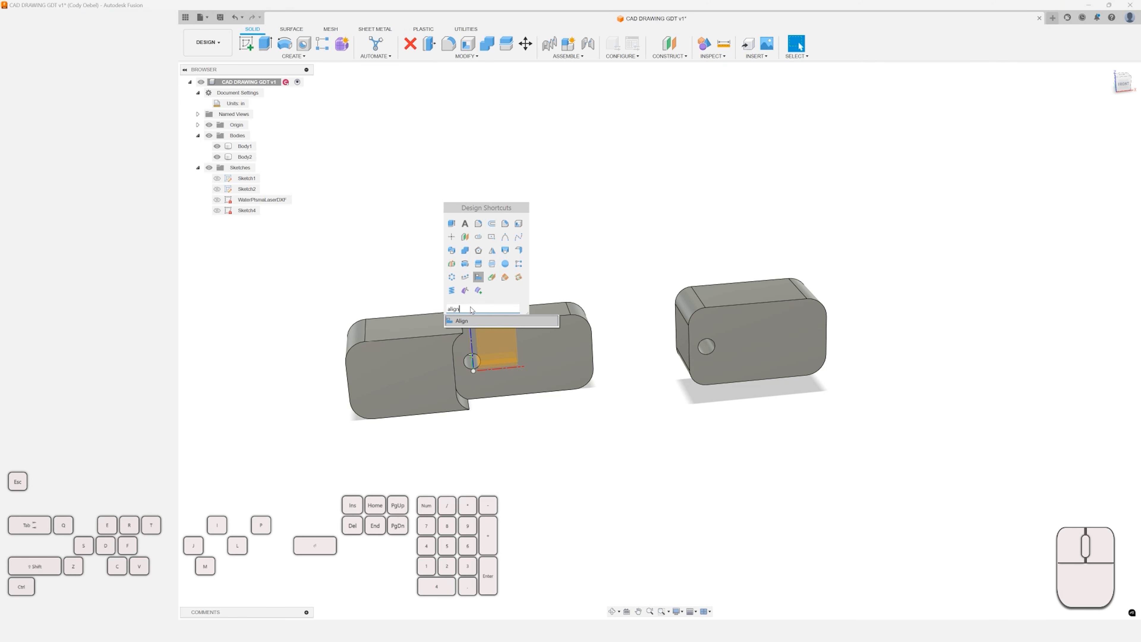
pyautogui.click(462, 320)
pyautogui.keyDown('shift'); pyautogui.moveTo(578, 229); pyautogui.dragTo(673, 233, button='middle'); pyautogui.keyUp('shift')
pyautogui.scroll(2, 270, 271)
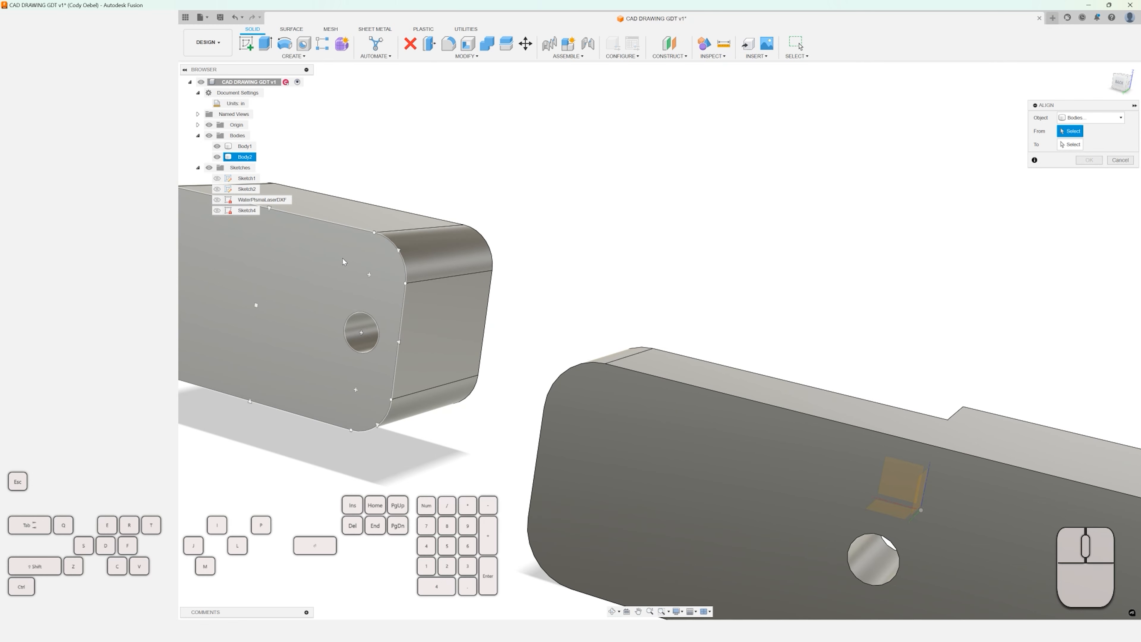
pyautogui.scroll(2, 348, 261)
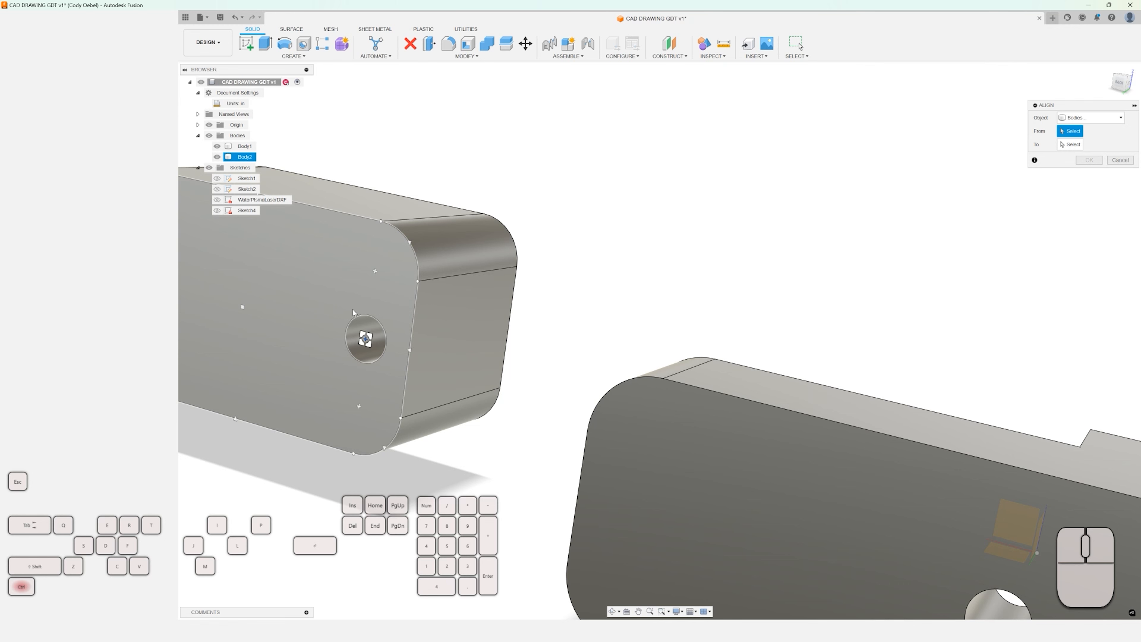
pyautogui.keyDown('ctrl'); pyautogui.click(366, 340); pyautogui.keyUp('ctrl')
pyautogui.scroll(-5, 368, 335)
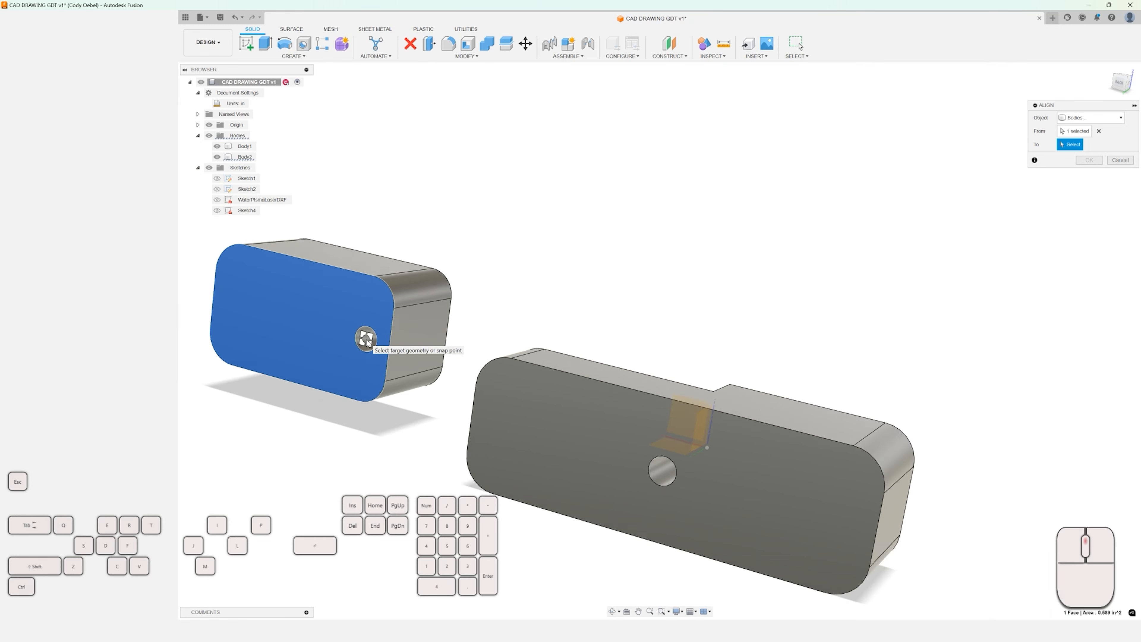
pyautogui.keyDown('shift'); pyautogui.moveTo(459, 330); pyautogui.dragTo(384, 343, button='middle'); pyautogui.keyUp('shift')
pyautogui.scroll(8, 581, 444)
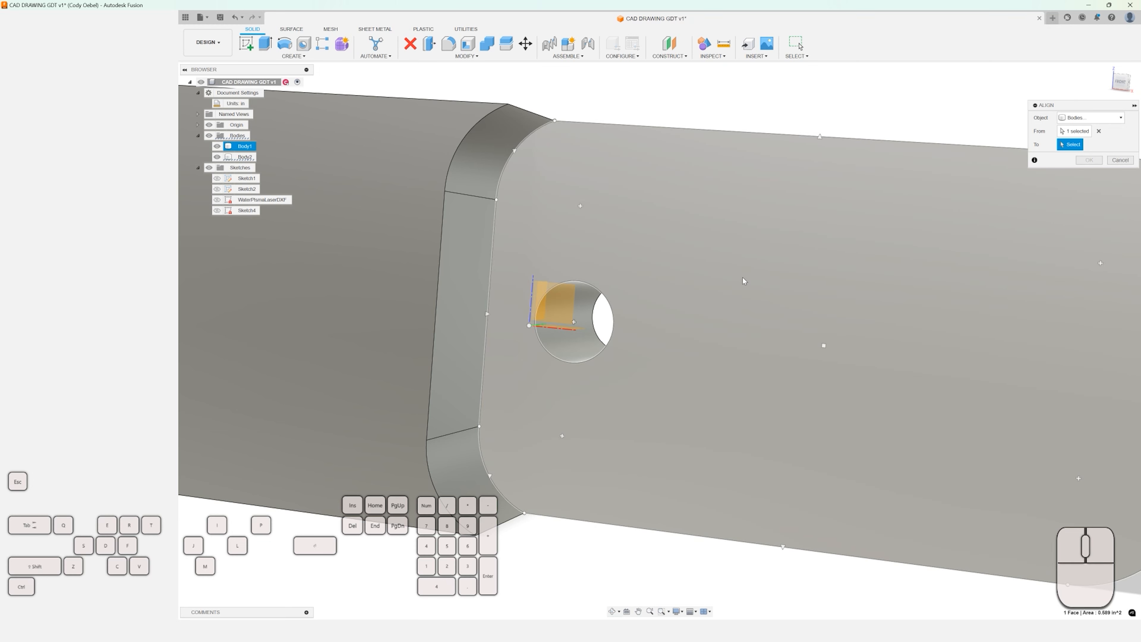
pyautogui.press('ctrl')
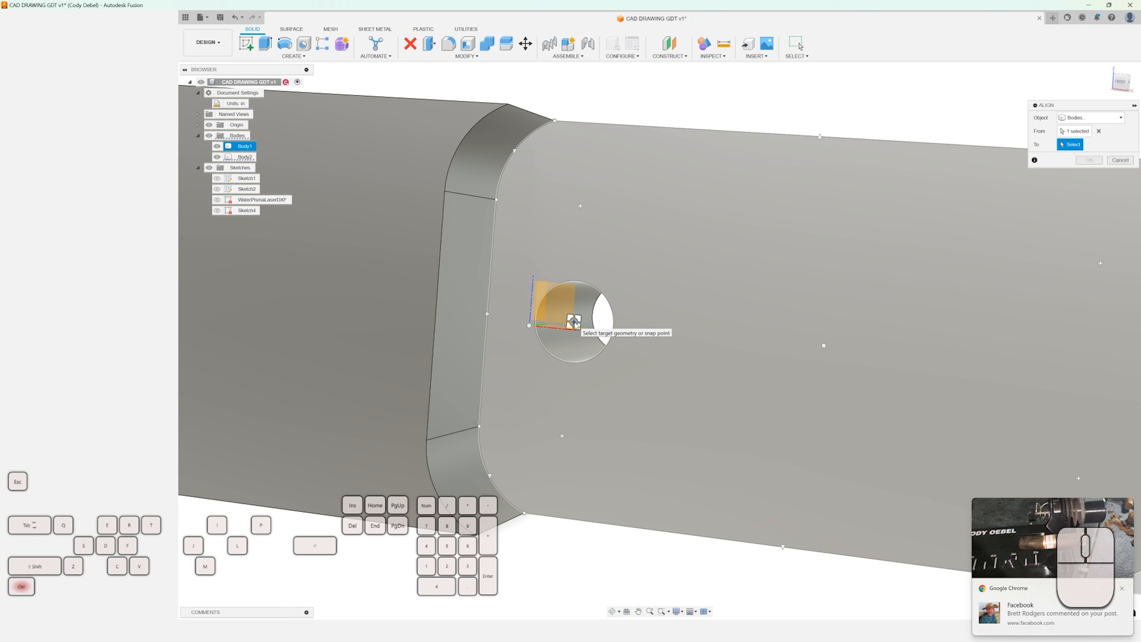
pyautogui.keyDown('ctrl'); pyautogui.click(574, 321); pyautogui.keyUp('ctrl')
pyautogui.scroll(-6, 574, 321)
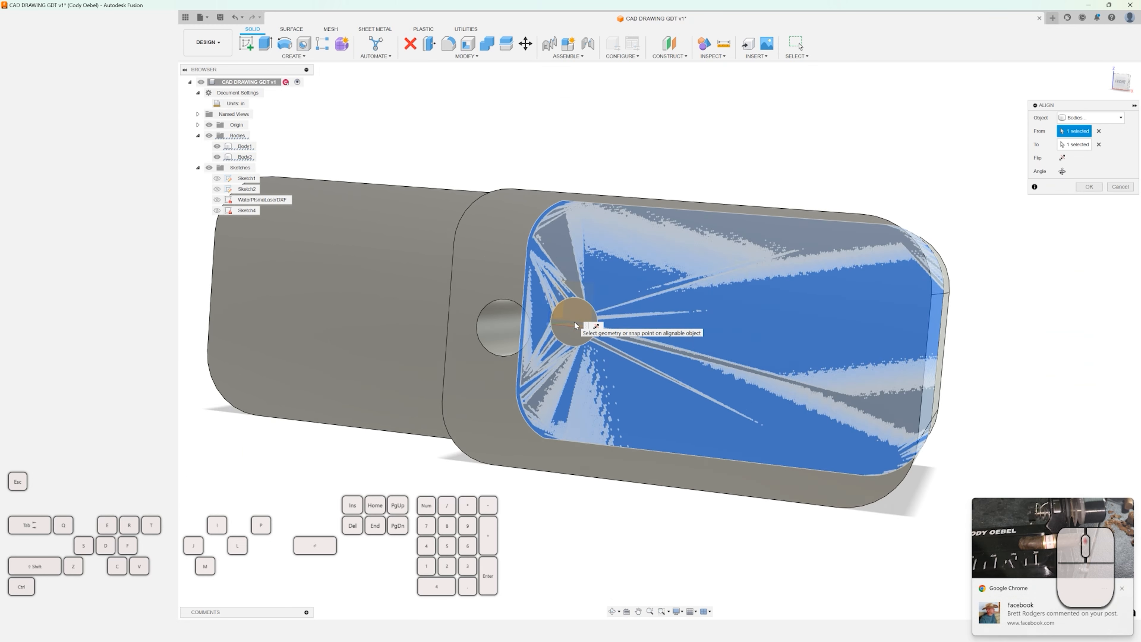
pyautogui.keyDown('shift'); pyautogui.moveTo(647, 211); pyautogui.dragTo(673, 254, button='middle'); pyautogui.keyUp('shift')
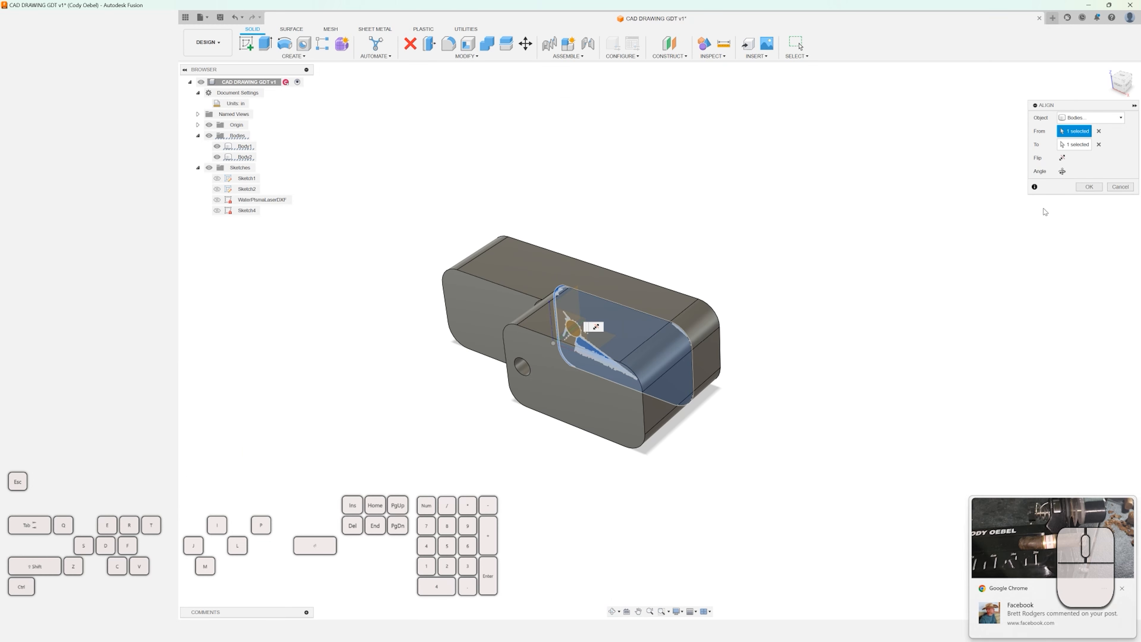
pyautogui.click(1088, 187)
pyautogui.keyDown('shift'); pyautogui.moveTo(771, 243); pyautogui.dragTo(818, 251, button='middle'); pyautogui.keyUp('shift')
pyautogui.scroll(3, 669, 328)
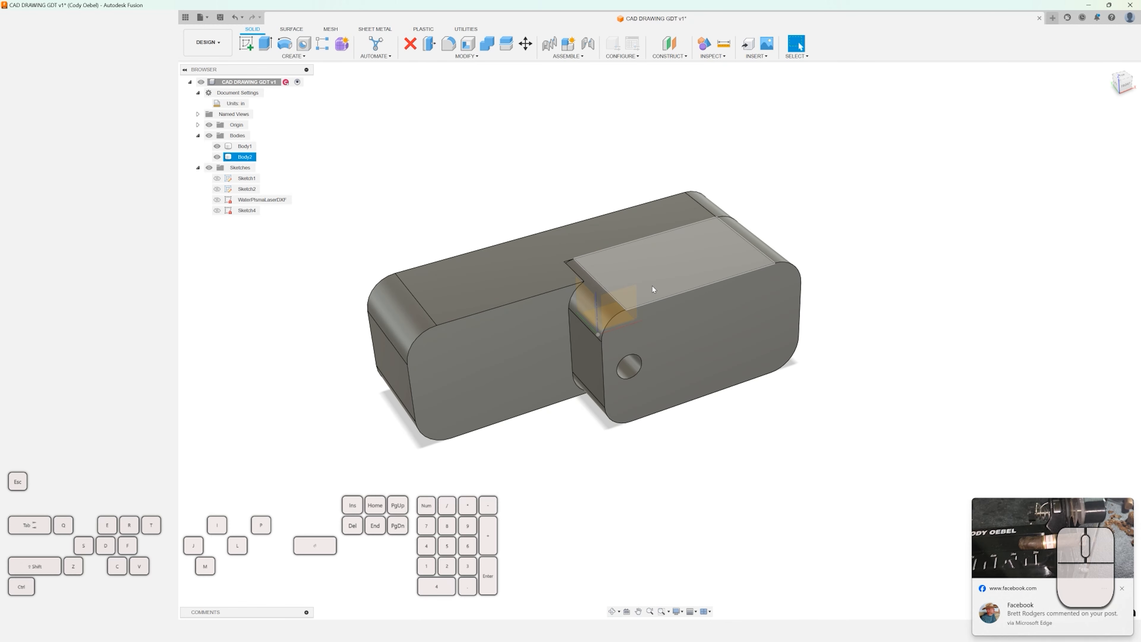
pyautogui.scroll(-1, 653, 290)
pyautogui.scroll(-4, 549, 280)
pyautogui.moveTo(482, 244); pyautogui.dragTo(465, 284, button='middle')
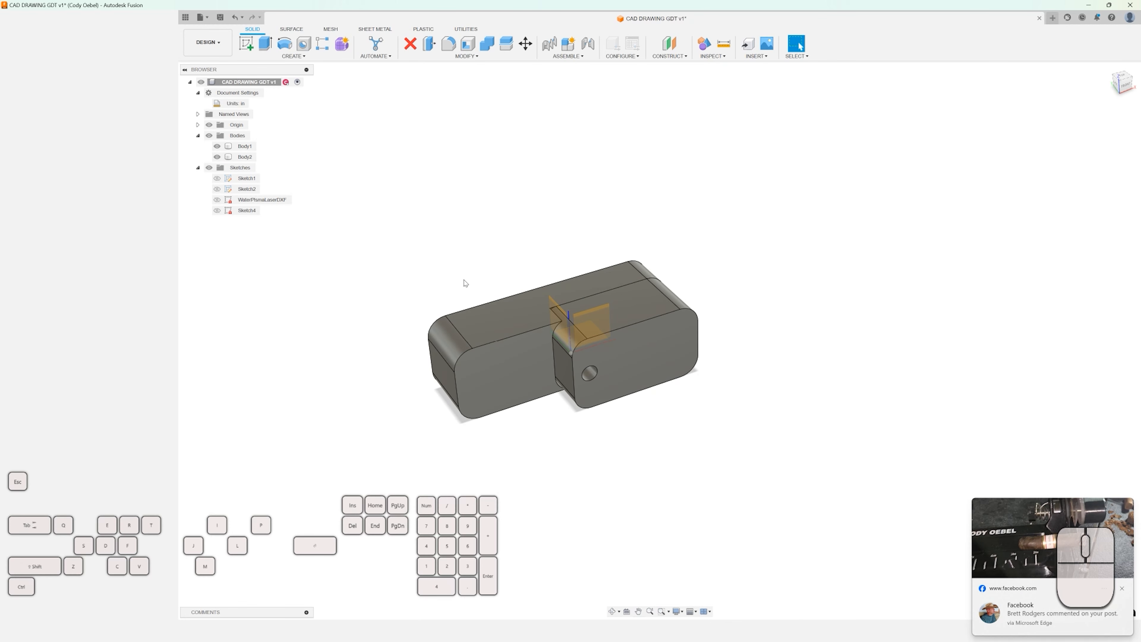
pyautogui.click(248, 159)
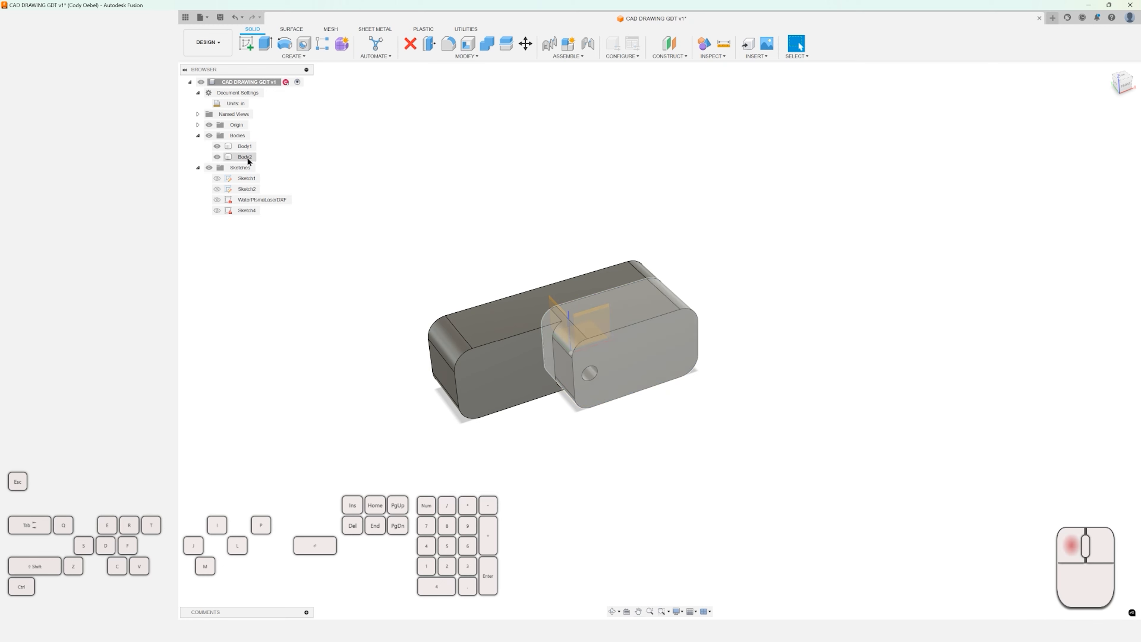
pyautogui.press('m')
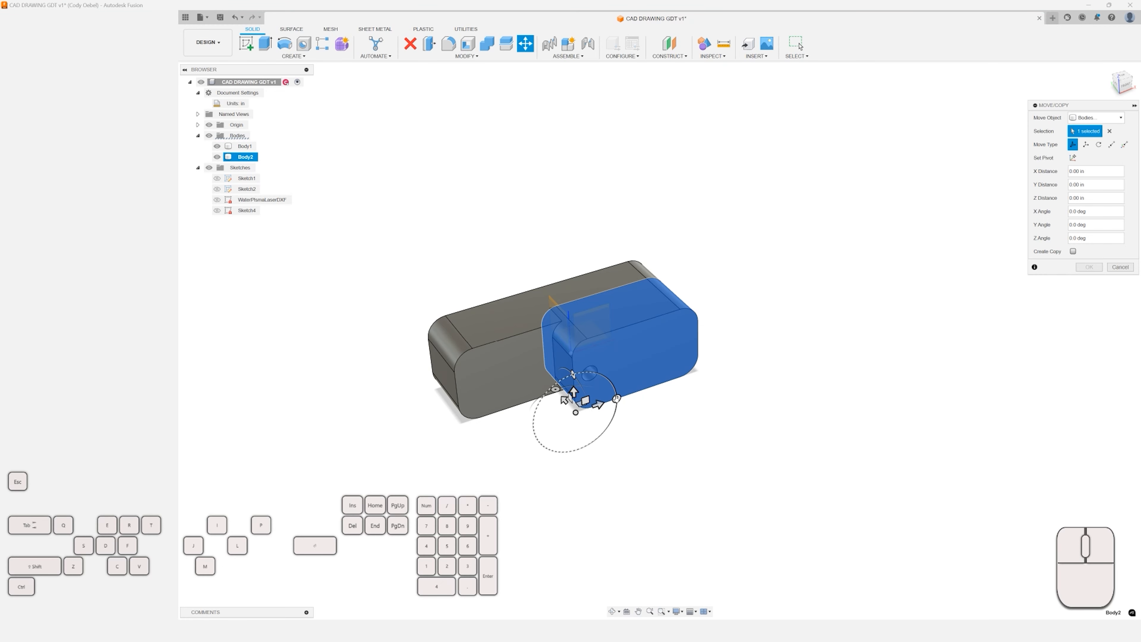
pyautogui.moveTo(573, 374); pyautogui.dragTo(628, 385)
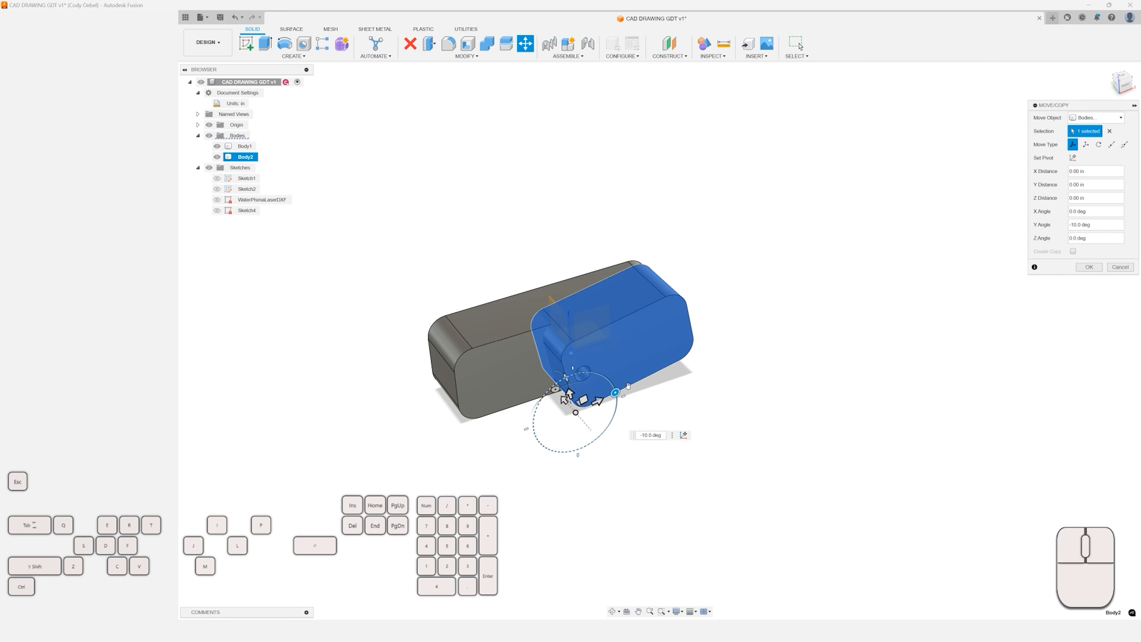
pyautogui.click(1118, 269)
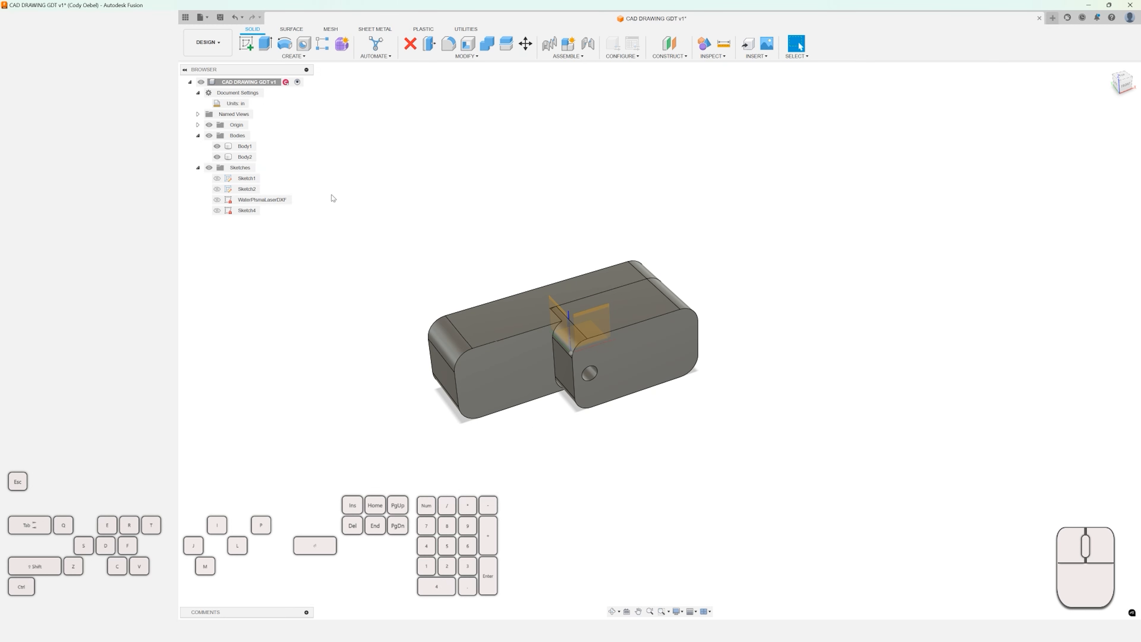
# Move Body2 out of Body1 to a separate position beside it.
pyautogui.click(246, 157)
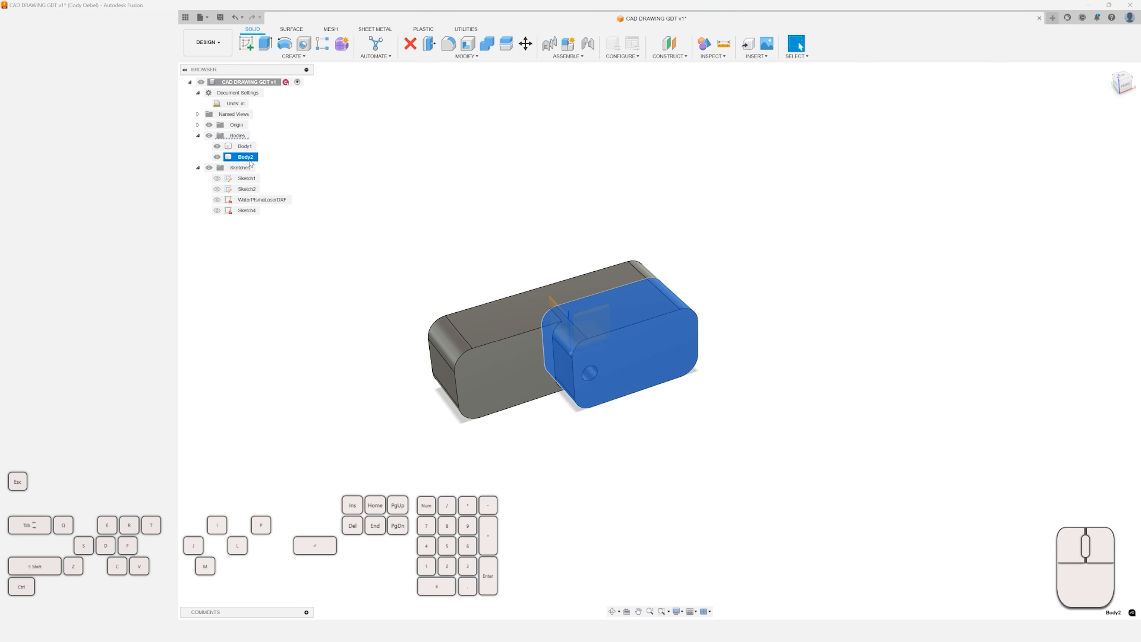
pyautogui.press('m')
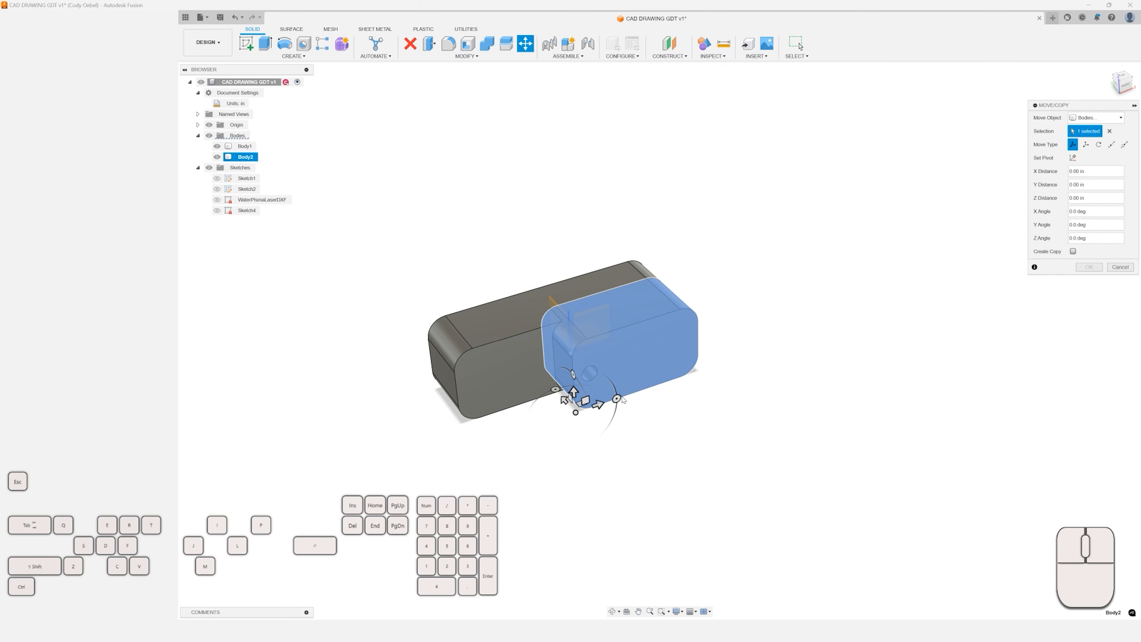
pyautogui.moveTo(622, 399); pyautogui.dragTo(733, 285)
pyautogui.click(1089, 268)
# Select Body1 and Body2 together and create components from the two bodies.
pyautogui.scroll(-3, 848, 293)
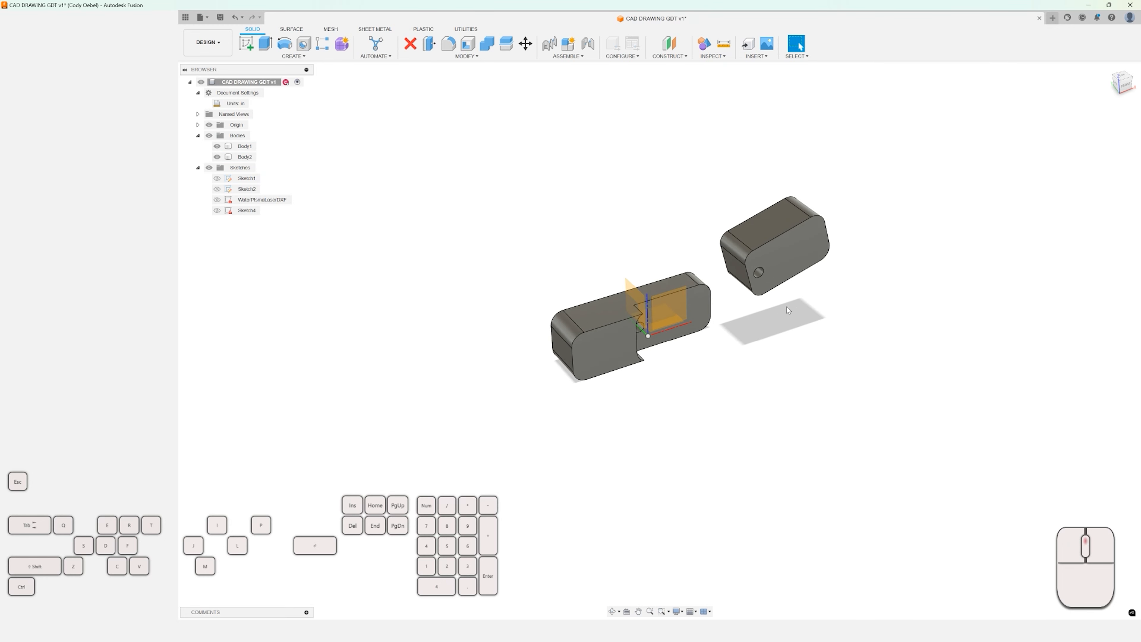
pyautogui.scroll(3, 848, 292)
pyautogui.moveTo(473, 252); pyautogui.dragTo(420, 284, button='middle')
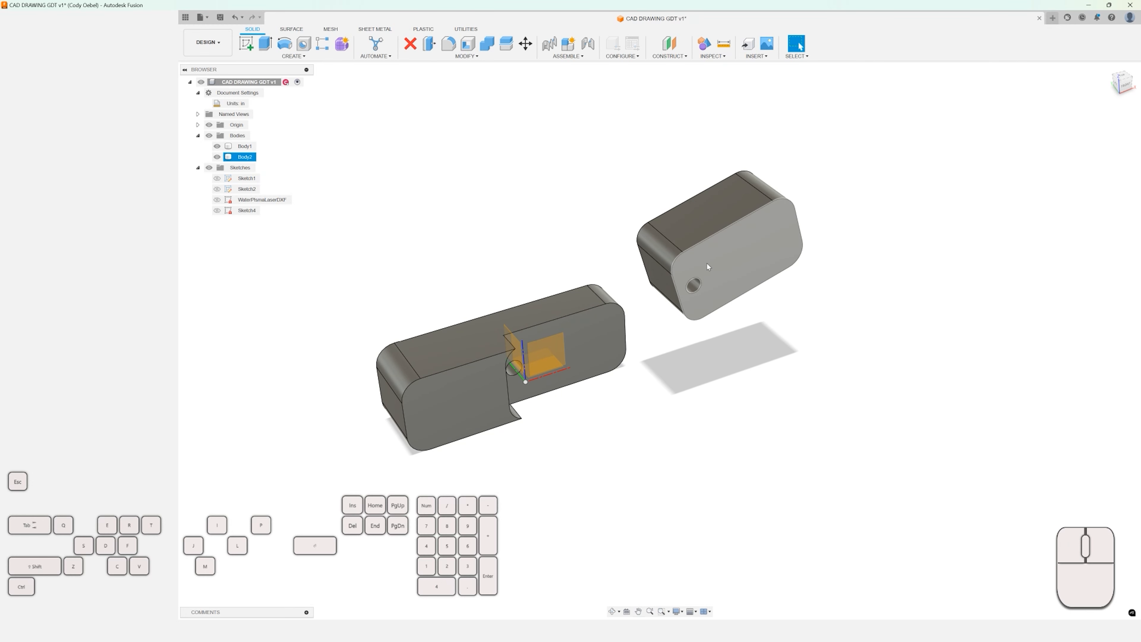
pyautogui.click(245, 147)
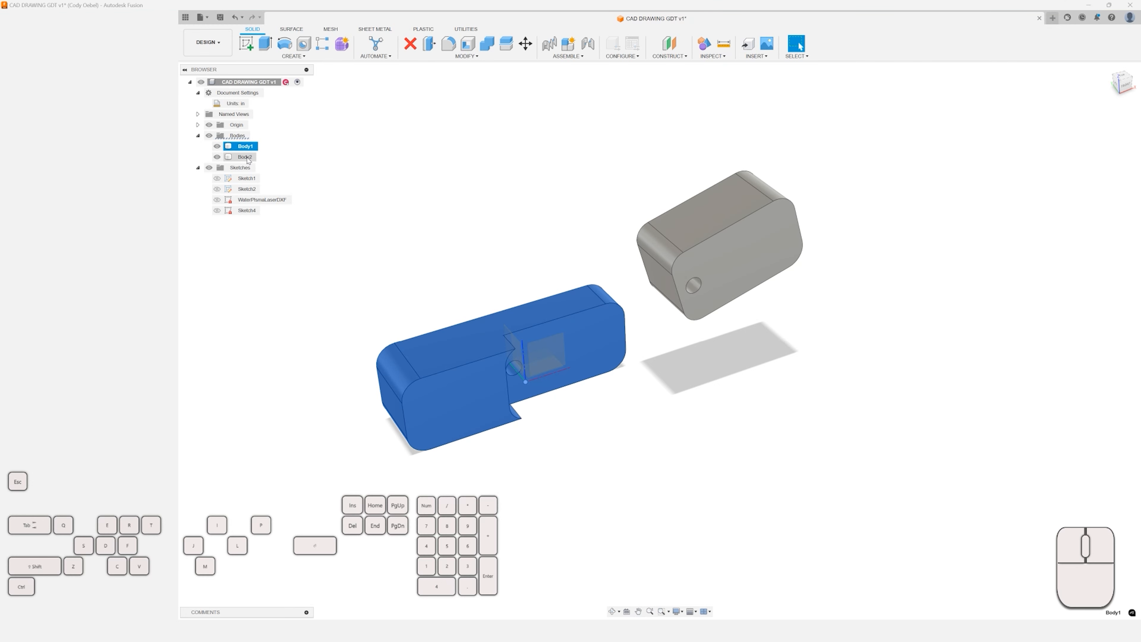
pyautogui.click(245, 157)
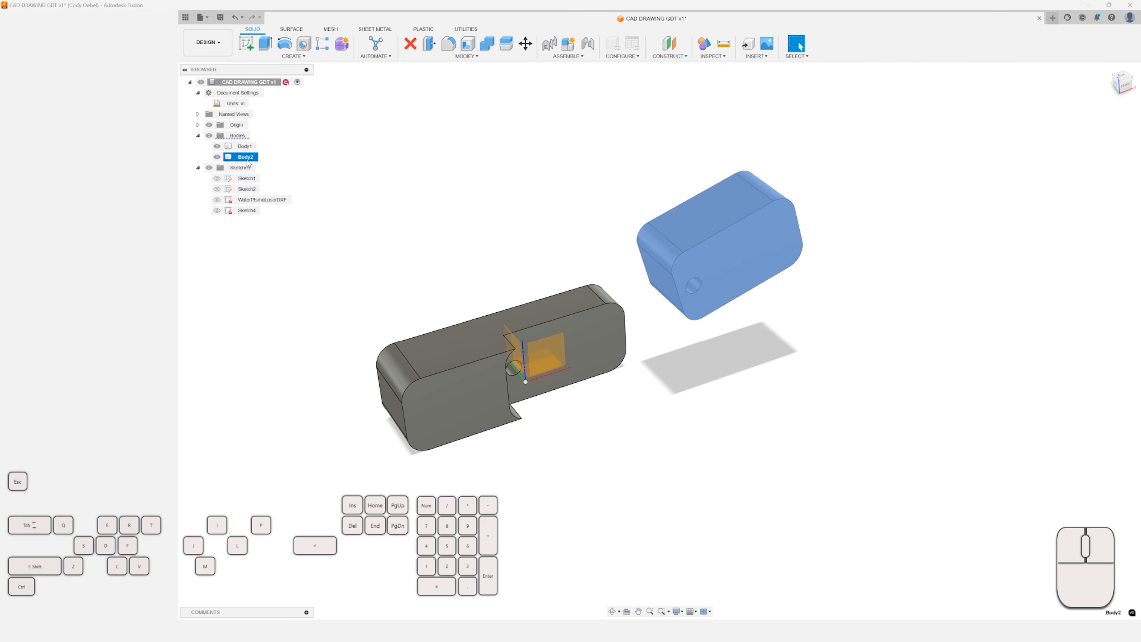
pyautogui.click(250, 147)
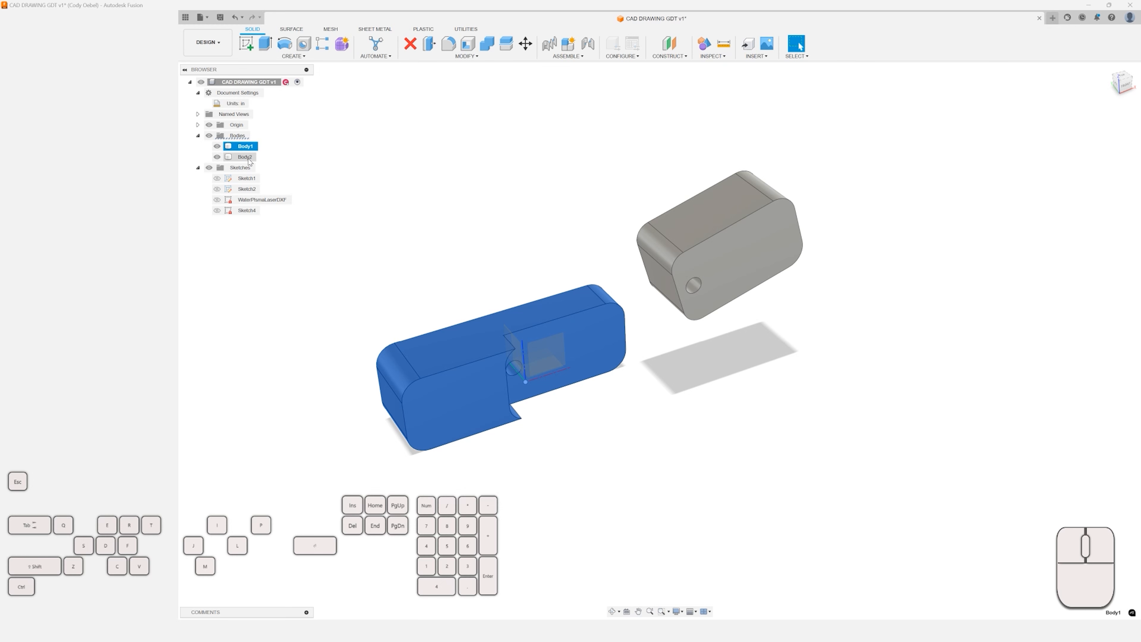
pyautogui.press('shift')
pyautogui.press('shift')
pyautogui.press('shift')
pyautogui.press('shift')
pyautogui.press('shift')
pyautogui.click(227, 116)
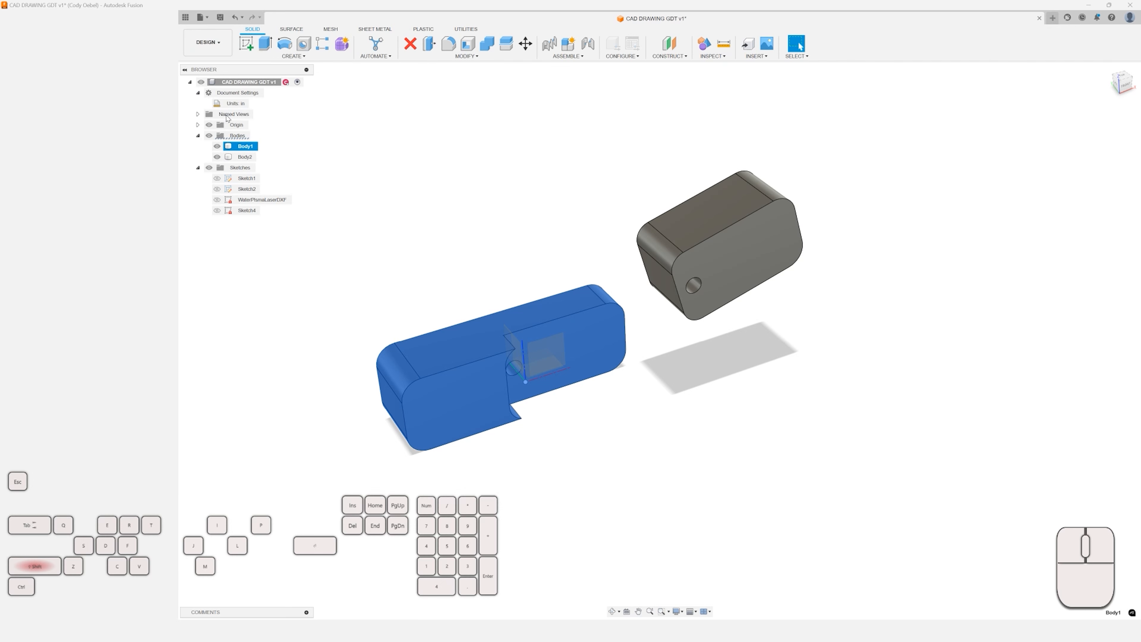
pyautogui.keyDown('shift'); pyautogui.click(245, 157); pyautogui.keyUp('shift')
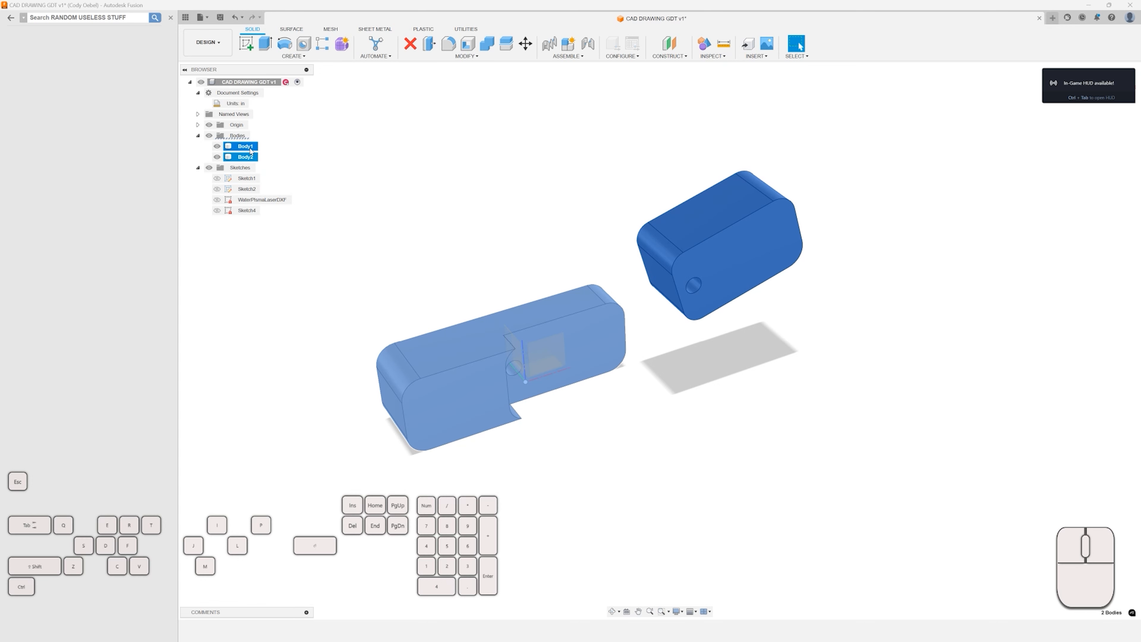
pyautogui.rightClick(250, 150)
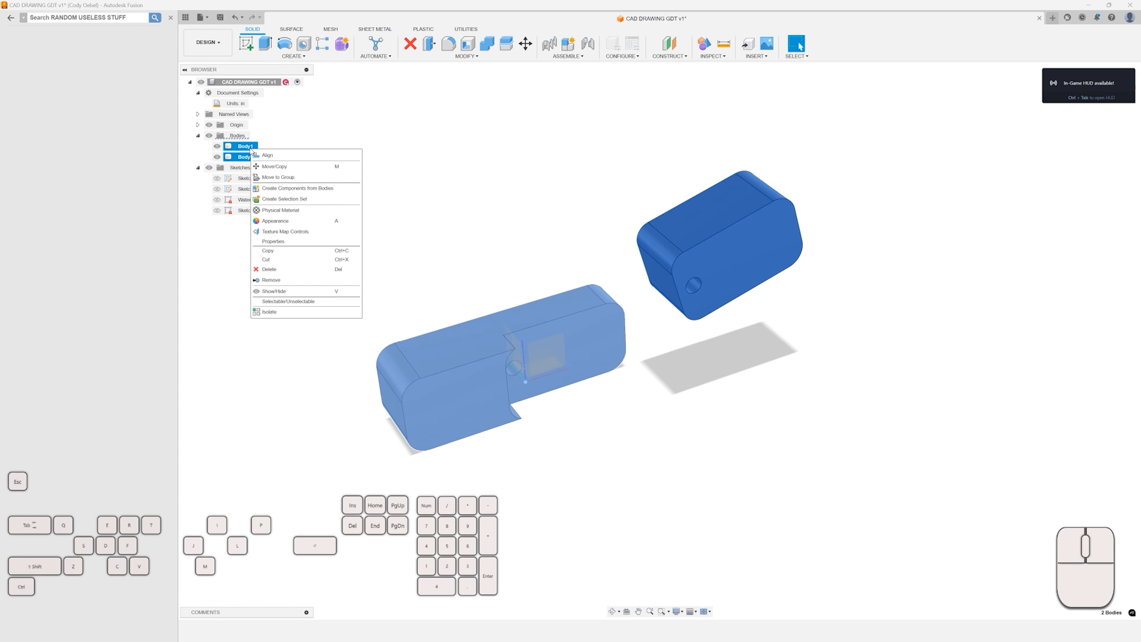
pyautogui.click(292, 188)
pyautogui.click(247, 189)
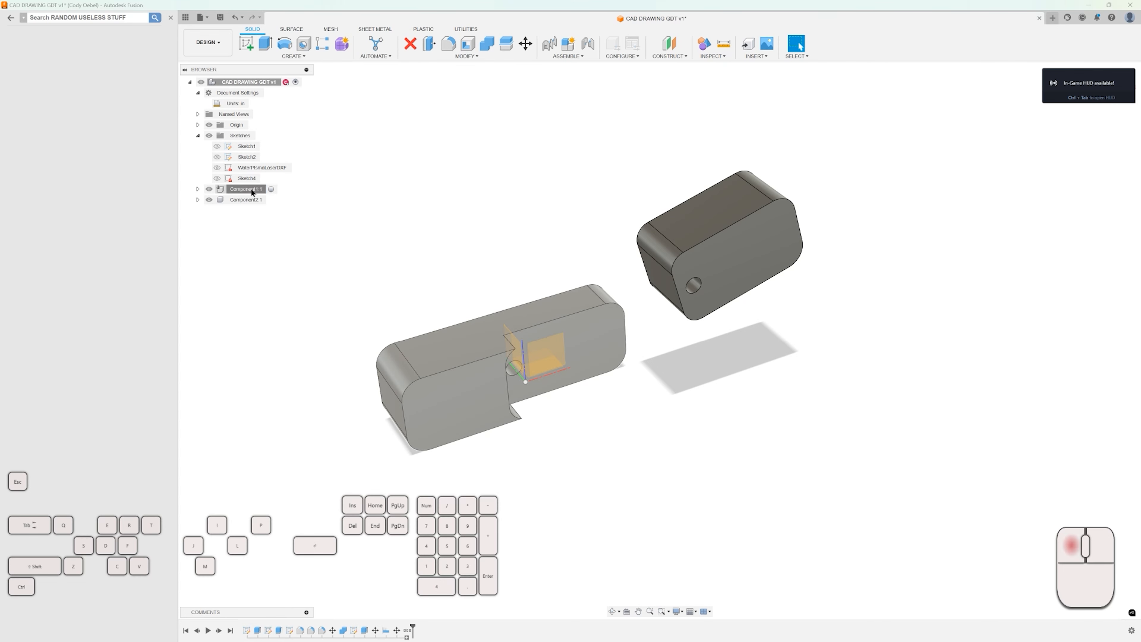
pyautogui.click(251, 201)
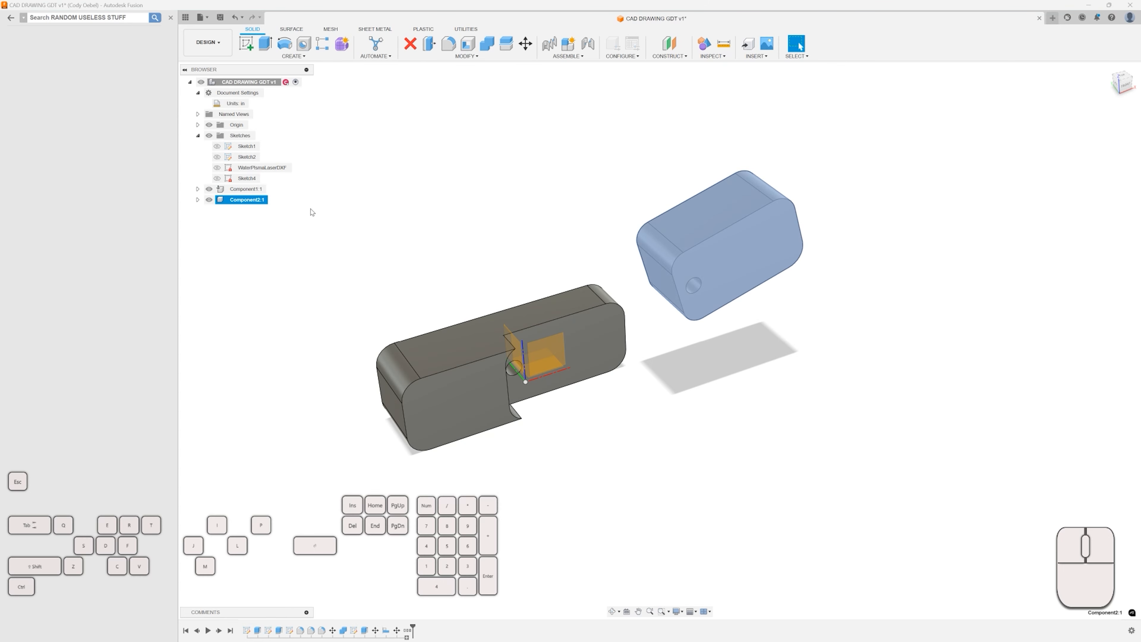
pyautogui.click(333, 205)
pyautogui.click(255, 189)
pyautogui.click(251, 199)
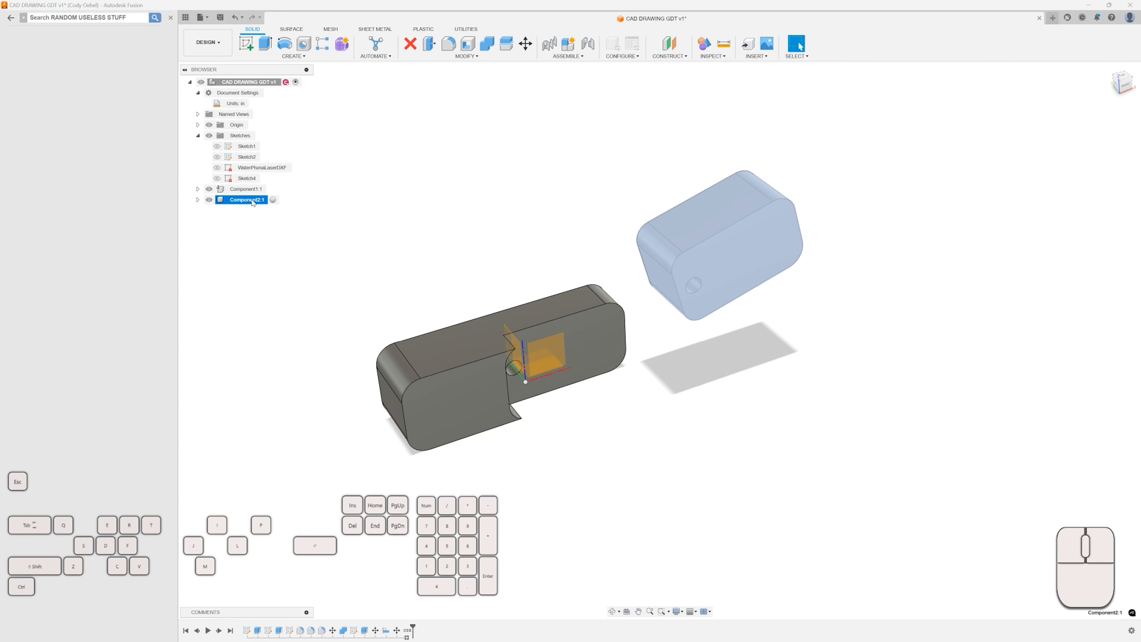
pyautogui.click(374, 201)
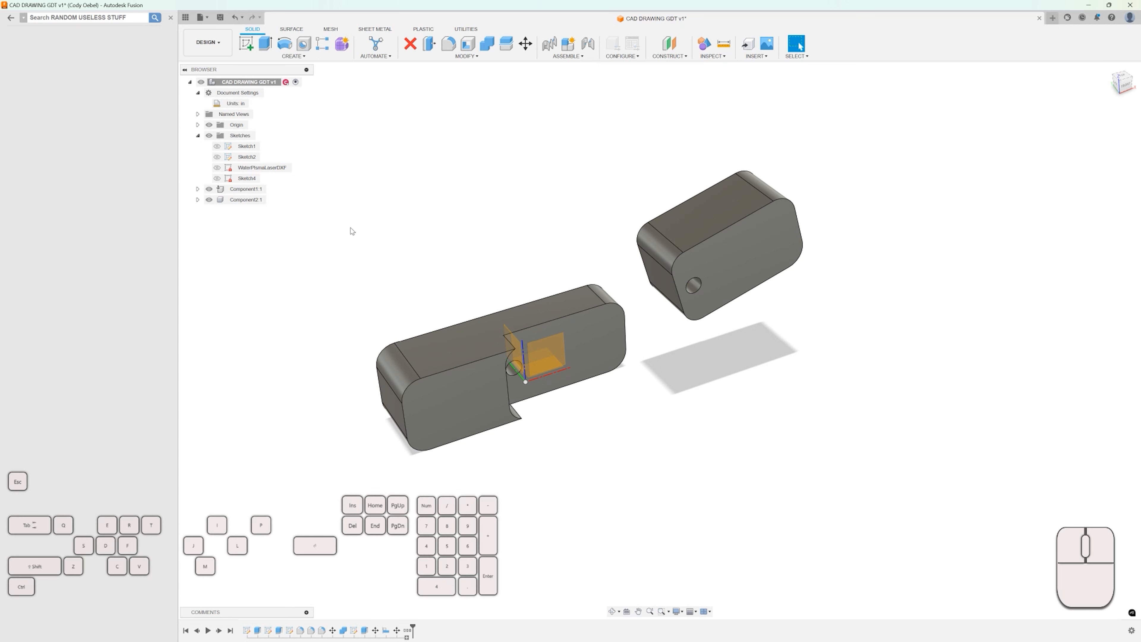
# Start a joint, snapping the centre of Component2's hole to the centre of Component1's hole.
pyautogui.press('j')
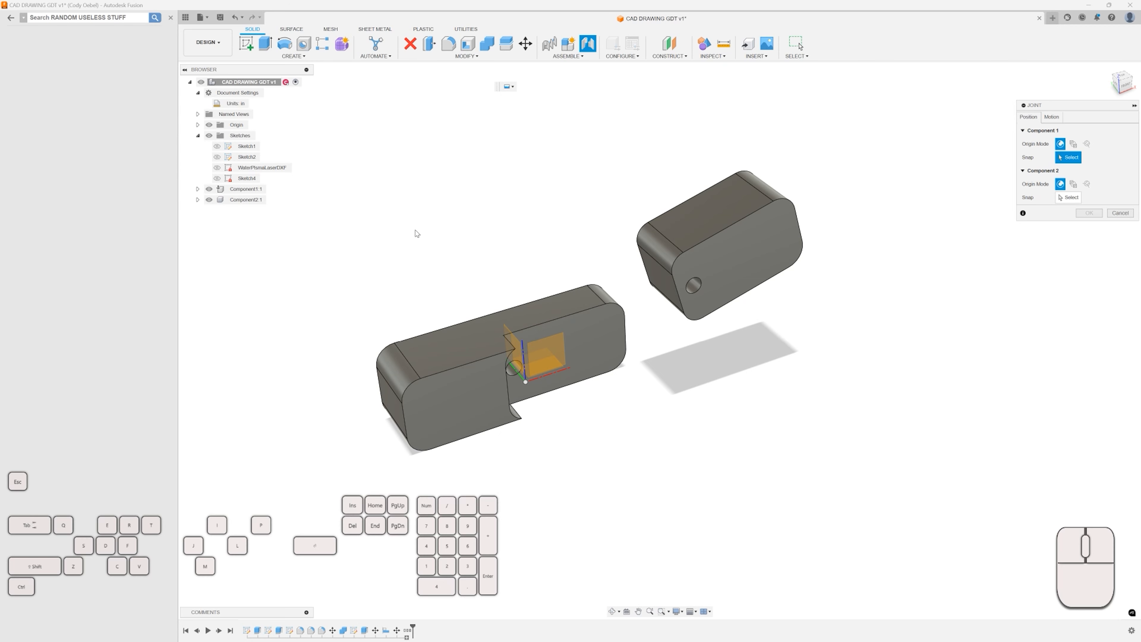
pyautogui.keyDown('shift'); pyautogui.moveTo(445, 234); pyautogui.dragTo(723, 290, button='middle'); pyautogui.keyUp('shift')
pyautogui.scroll(8, 588, 243)
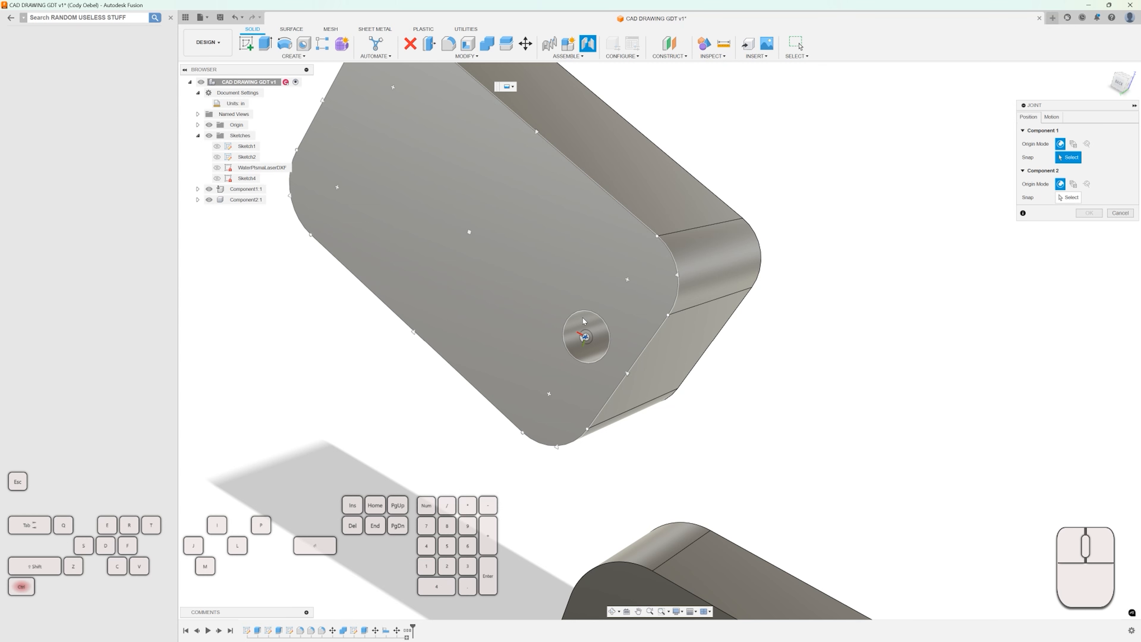
pyautogui.click(588, 340)
pyautogui.scroll(-5, 584, 335)
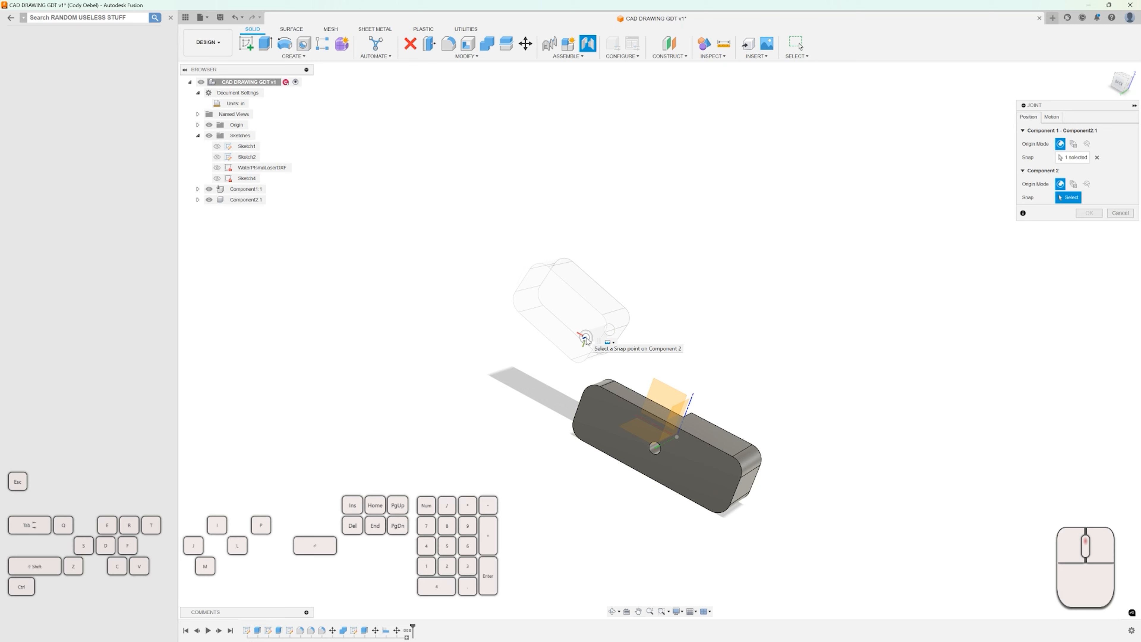
pyautogui.keyDown('shift'); pyautogui.moveTo(694, 338); pyautogui.dragTo(588, 310, button='middle'); pyautogui.keyUp('shift')
pyautogui.scroll(6, 795, 489)
pyautogui.moveTo(626, 417); pyautogui.dragTo(726, 377, button='middle')
pyautogui.keyDown('shift'); pyautogui.moveTo(726, 377); pyautogui.dragTo(710, 379, button='middle'); pyautogui.keyUp('shift')
pyautogui.scroll(5, 709, 379)
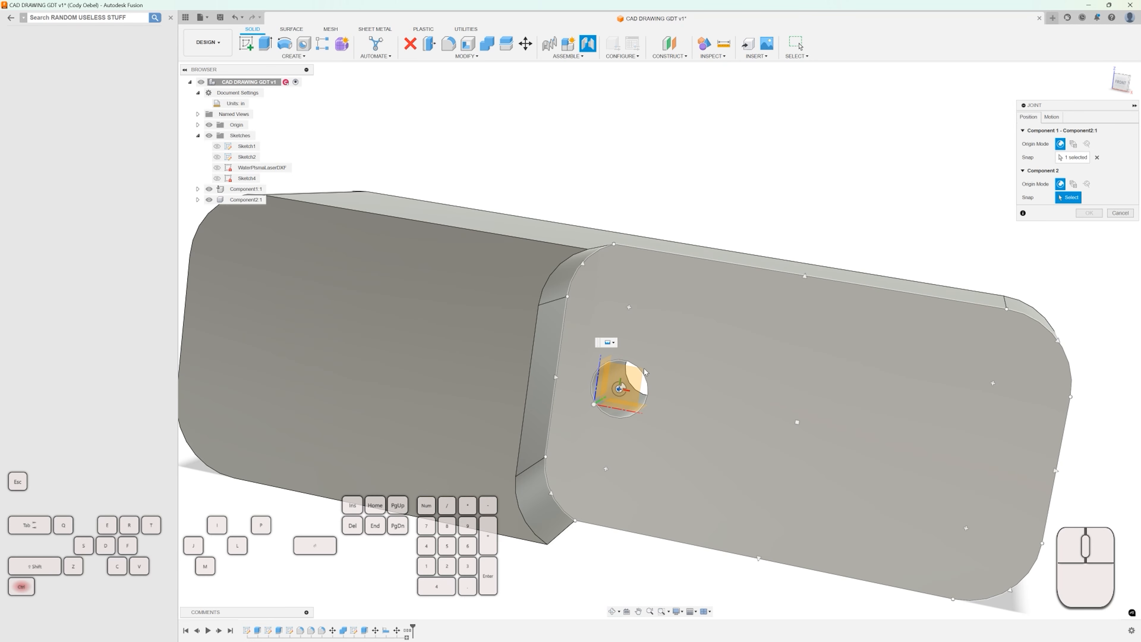
pyautogui.keyDown('ctrl'); pyautogui.click(619, 389); pyautogui.keyUp('ctrl')
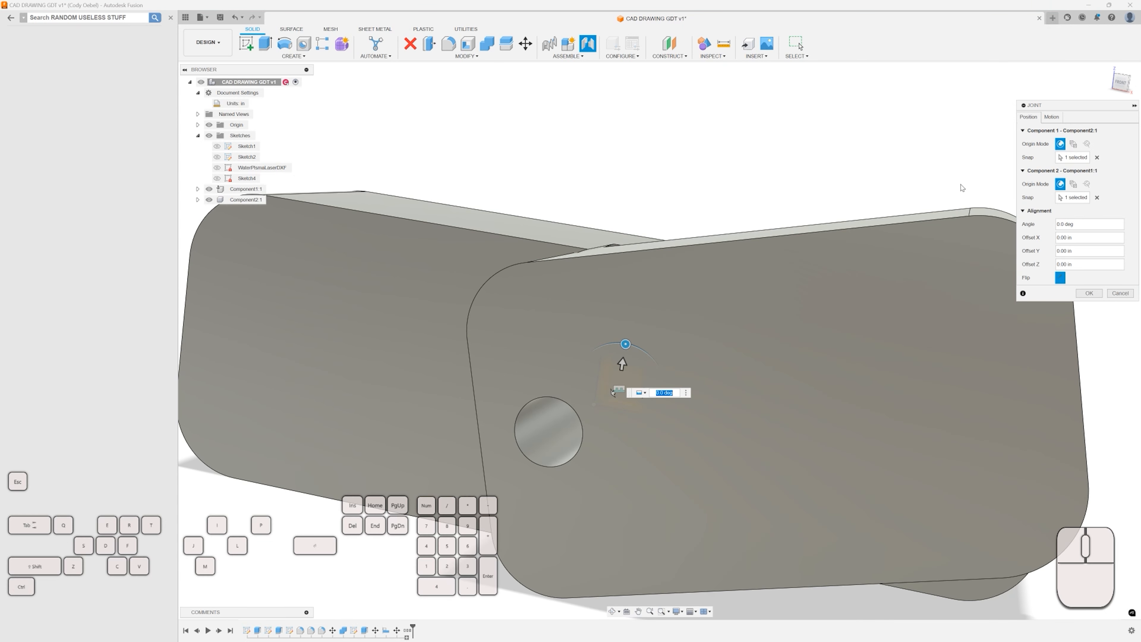
# Review the joint's motion type options and position settings.
pyautogui.scroll(-2, 874, 213)
pyautogui.click(1051, 117)
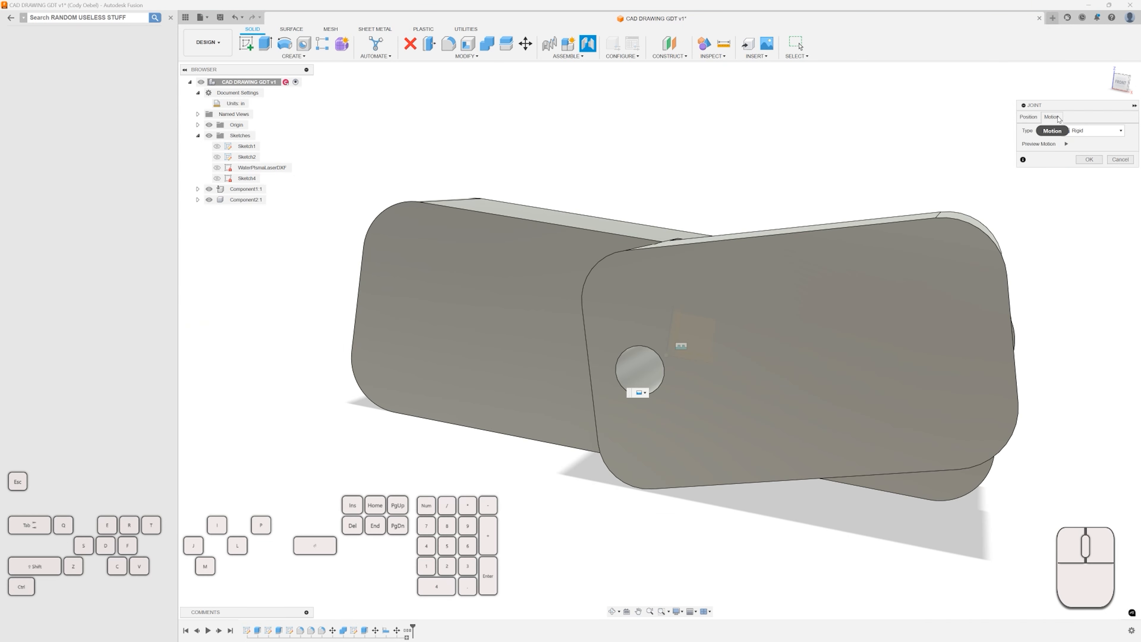
pyautogui.click(1087, 133)
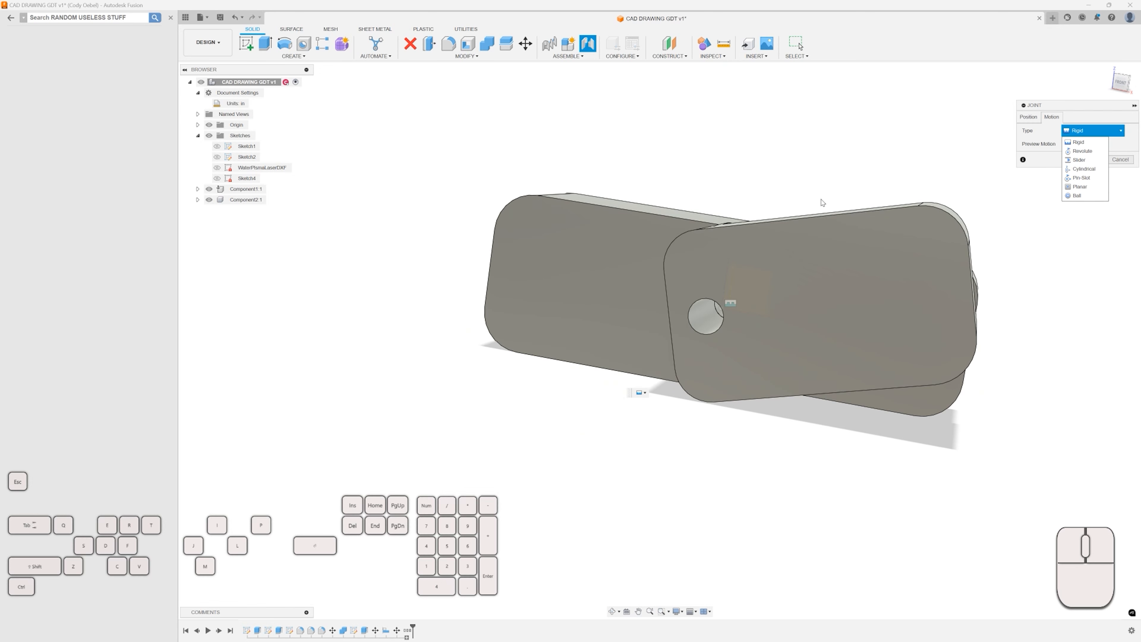
pyautogui.keyDown('shift'); pyautogui.moveTo(831, 198); pyautogui.dragTo(962, 190, button='middle'); pyautogui.keyUp('shift')
pyautogui.click(1028, 117)
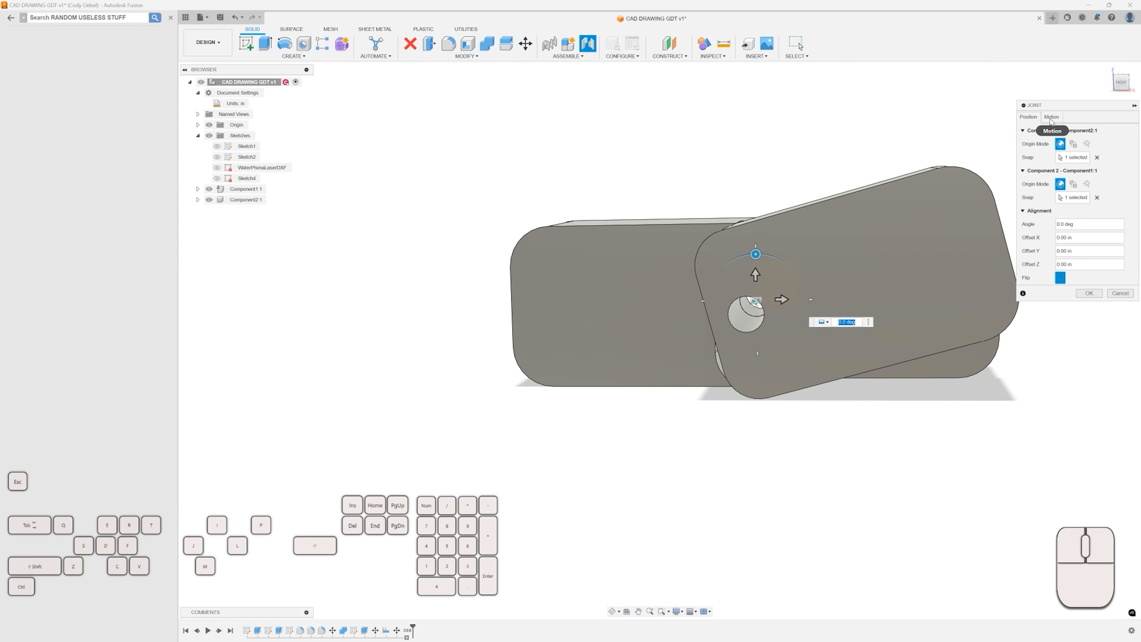
pyautogui.click(1051, 118)
pyautogui.click(1027, 117)
pyautogui.click(1051, 117)
pyautogui.click(1022, 118)
# Rotate Component2 about the joint to an angle of 75.0 deg.
pyautogui.moveTo(760, 259); pyautogui.dragTo(645, 273)
pyautogui.scroll(-2, 615, 215)
pyautogui.moveTo(605, 191)
pyautogui.keyDown('shift'); pyautogui.mouseDown(button='middle')
pyautogui.moveTo(632, 191)
pyautogui.moveTo(613, 192)
pyautogui.mouseUp(button='middle'); pyautogui.keyUp('shift')
pyautogui.scroll(2, 727, 241)
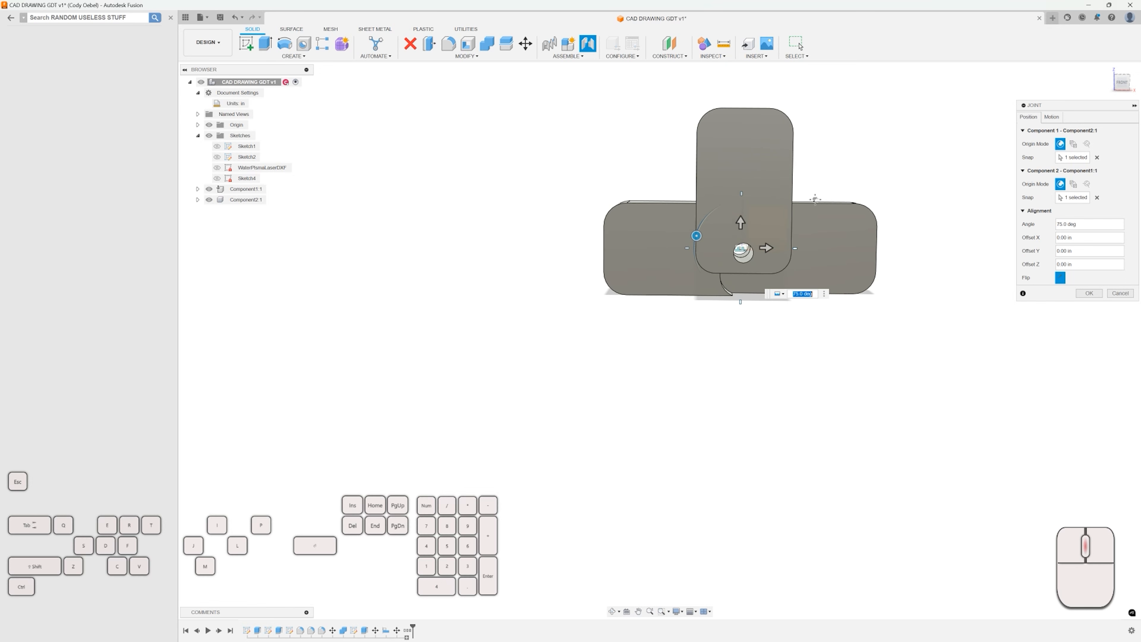
pyautogui.keyDown('shift'); pyautogui.moveTo(767, 196); pyautogui.dragTo(805, 239, button='middle'); pyautogui.keyUp('shift')
pyautogui.click(1120, 82)
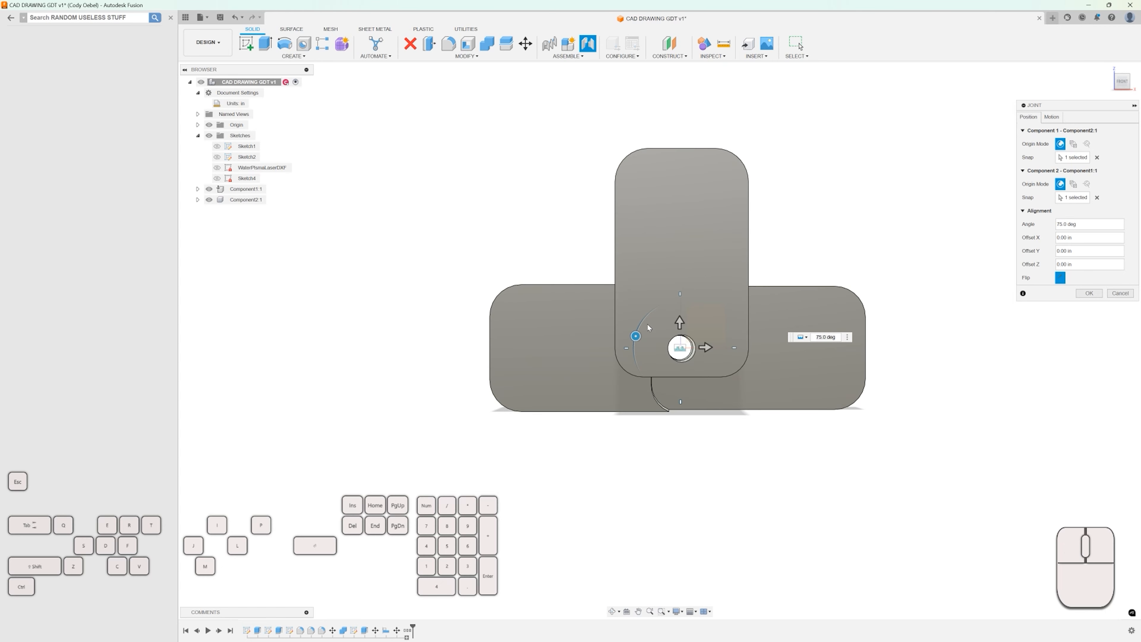
pyautogui.moveTo(636, 336)
pyautogui.mouseDown()
pyautogui.moveTo(629, 329)
pyautogui.moveTo(717, 310)
pyautogui.moveTo(614, 318)
pyautogui.moveTo(720, 328)
pyautogui.moveTo(666, 305)
pyautogui.moveTo(595, 309)
pyautogui.moveTo(587, 330)
pyautogui.moveTo(665, 306)
pyautogui.moveTo(624, 323)
pyautogui.moveTo(613, 343)
pyautogui.moveTo(635, 336)
pyautogui.mouseUp()
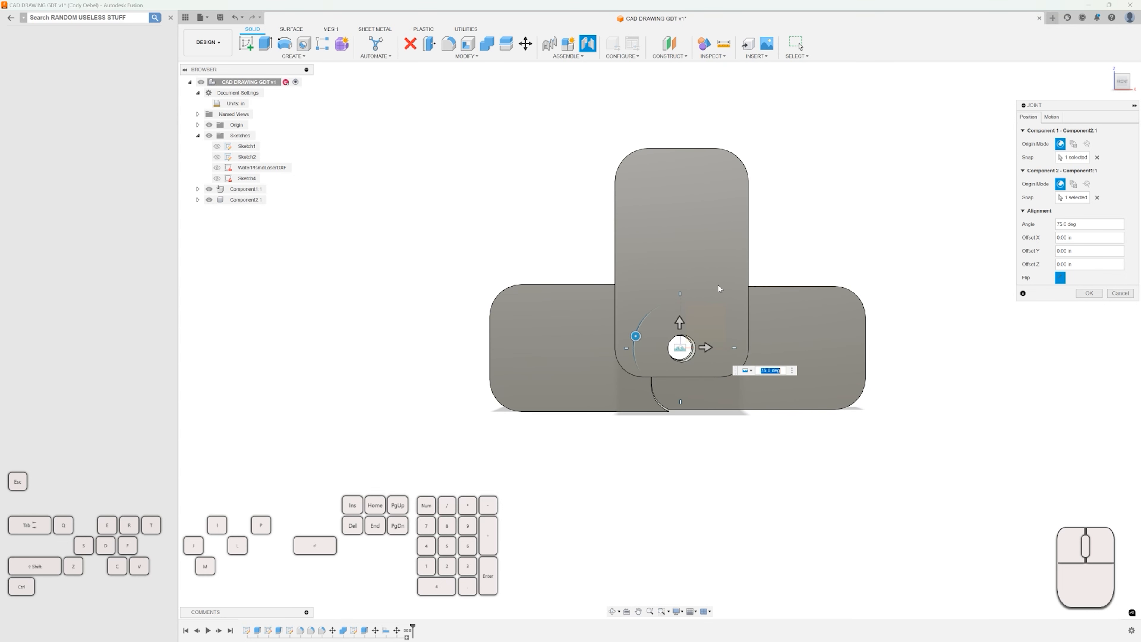
# Try switching the joint's motion type to Cylindrical.
pyautogui.click(1052, 117)
pyautogui.click(1079, 132)
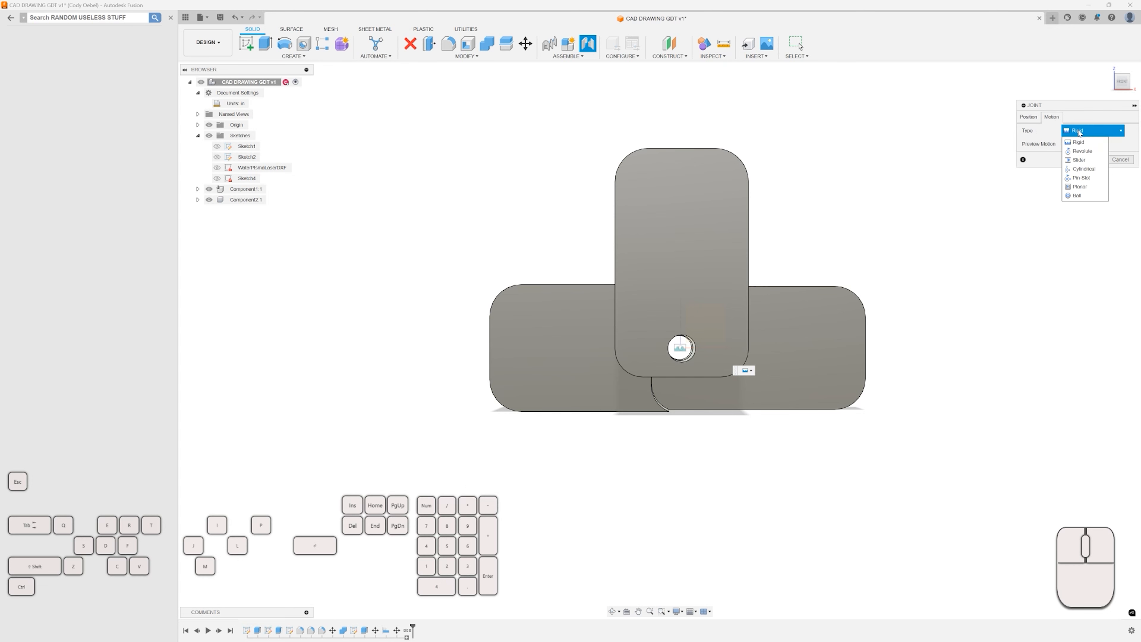
pyautogui.click(1079, 173)
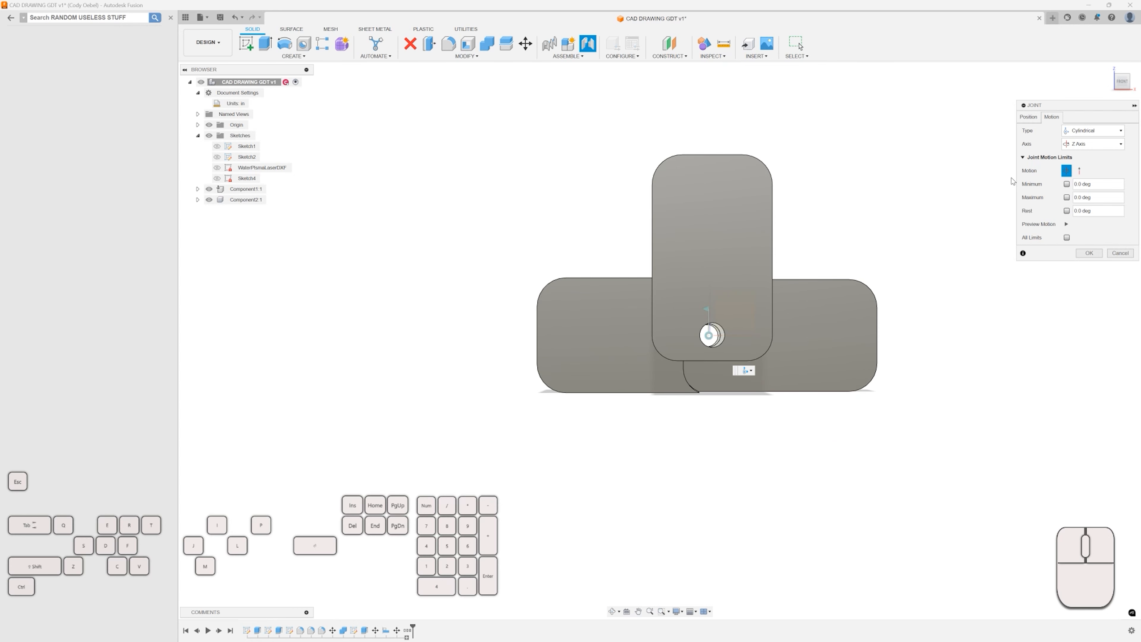
pyautogui.click(1028, 118)
pyautogui.moveTo(664, 324)
pyautogui.mouseDown()
pyautogui.moveTo(718, 295)
pyautogui.moveTo(667, 315)
pyautogui.moveTo(663, 334)
pyautogui.moveTo(685, 296)
pyautogui.moveTo(657, 331)
pyautogui.moveTo(660, 321)
pyautogui.mouseUp()
pyautogui.click(1050, 117)
# Set the joint's motion type to Rigid and confirm the joint.
pyautogui.click(1093, 130)
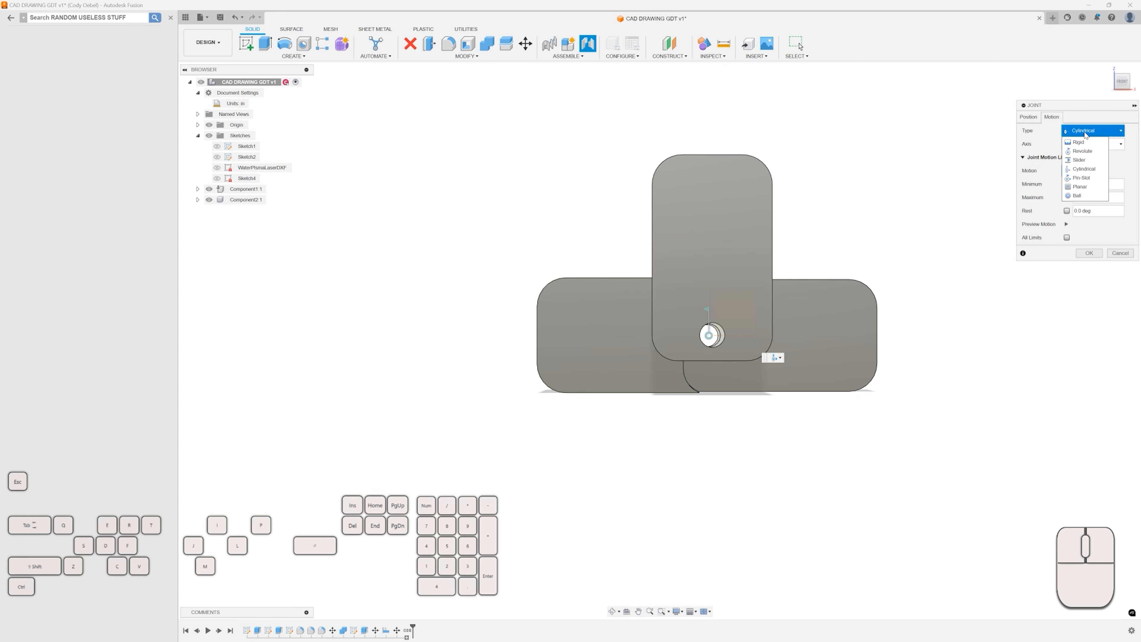
pyautogui.click(1087, 137)
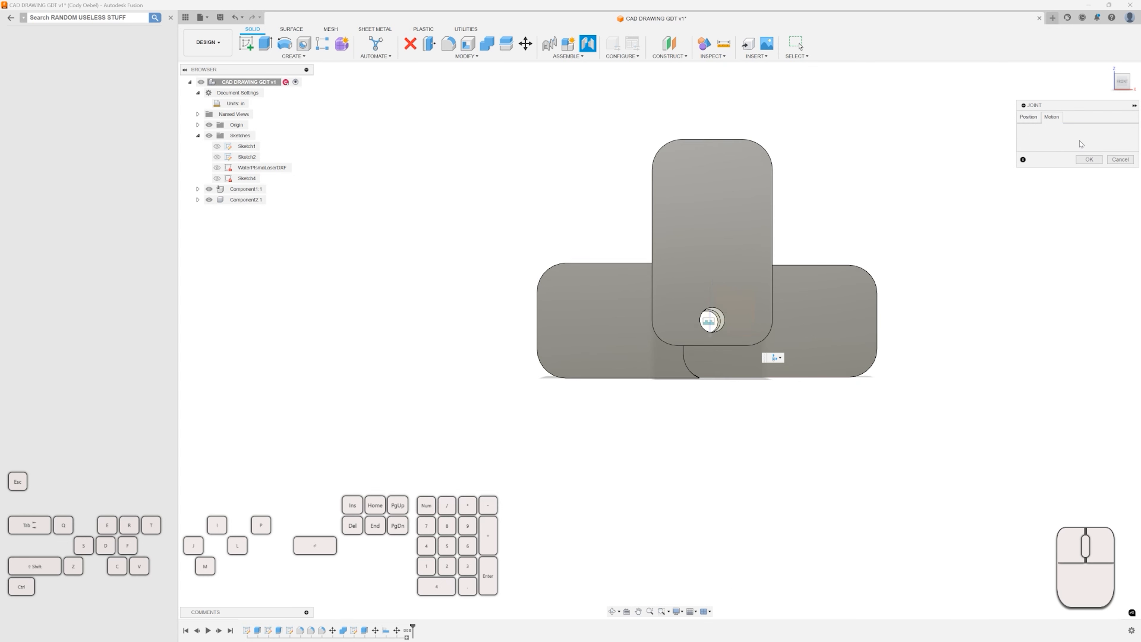
pyautogui.click(1086, 160)
pyautogui.scroll(-2, 916, 216)
pyautogui.keyDown('shift'); pyautogui.moveTo(915, 215); pyautogui.dragTo(918, 227, button='middle'); pyautogui.keyUp('shift')
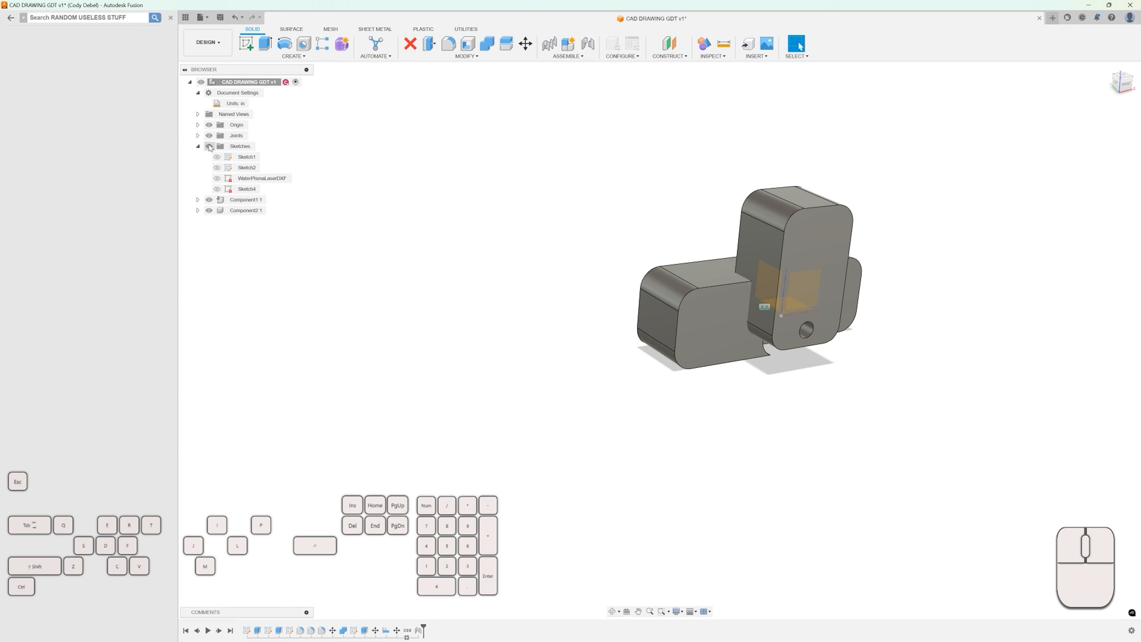
pyautogui.click(247, 203)
pyautogui.press('m')
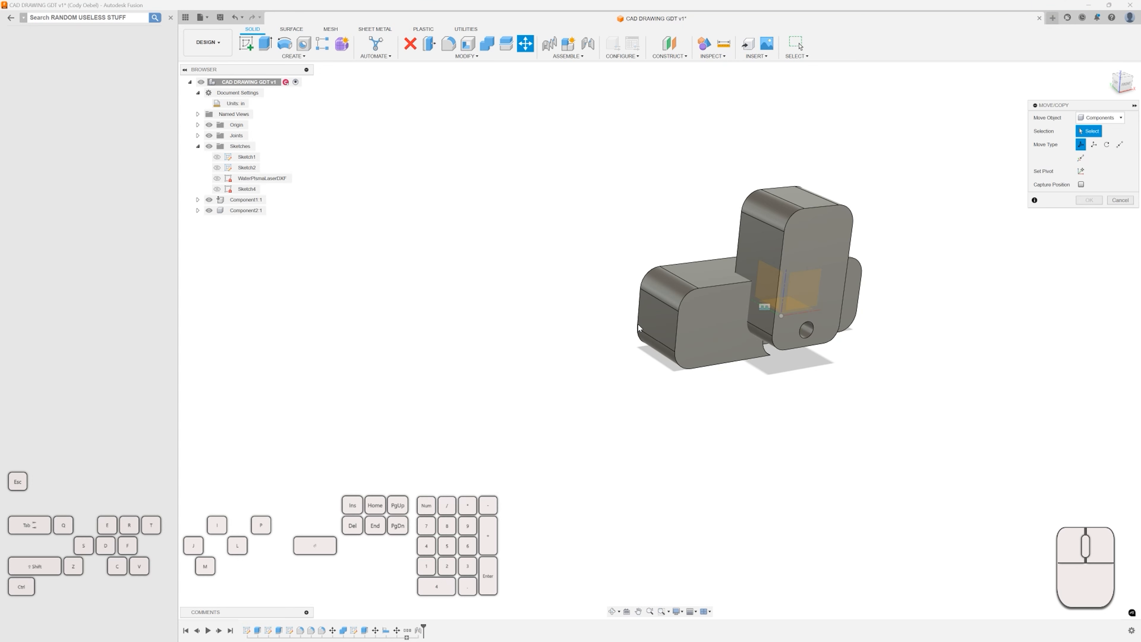
pyautogui.moveTo(927, 211); pyautogui.dragTo(828, 239, button='middle')
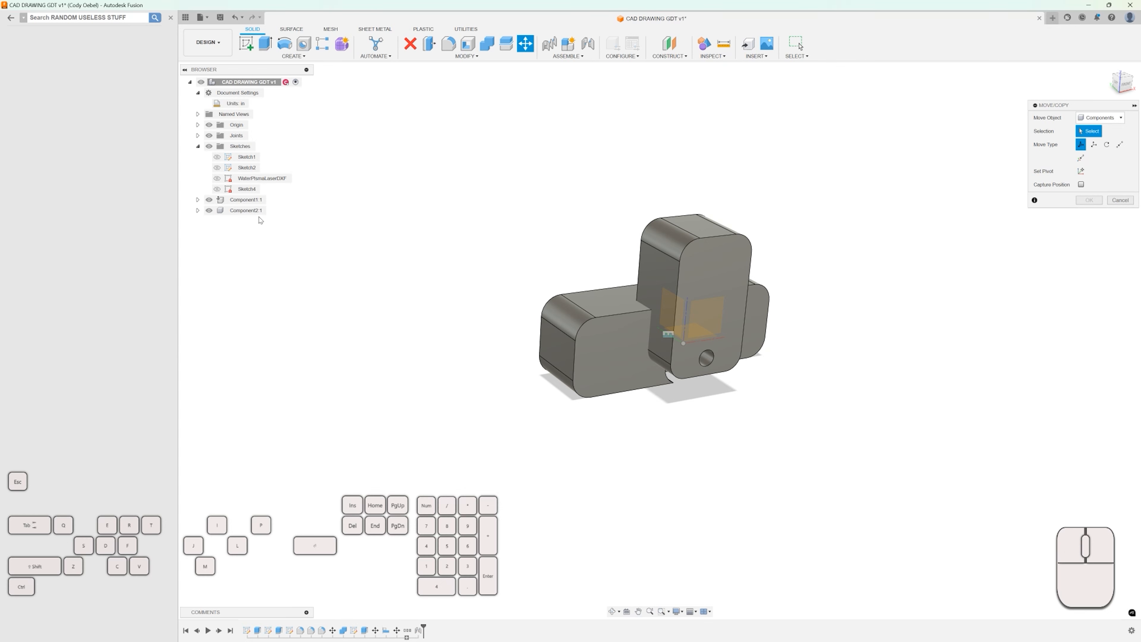
pyautogui.click(1120, 200)
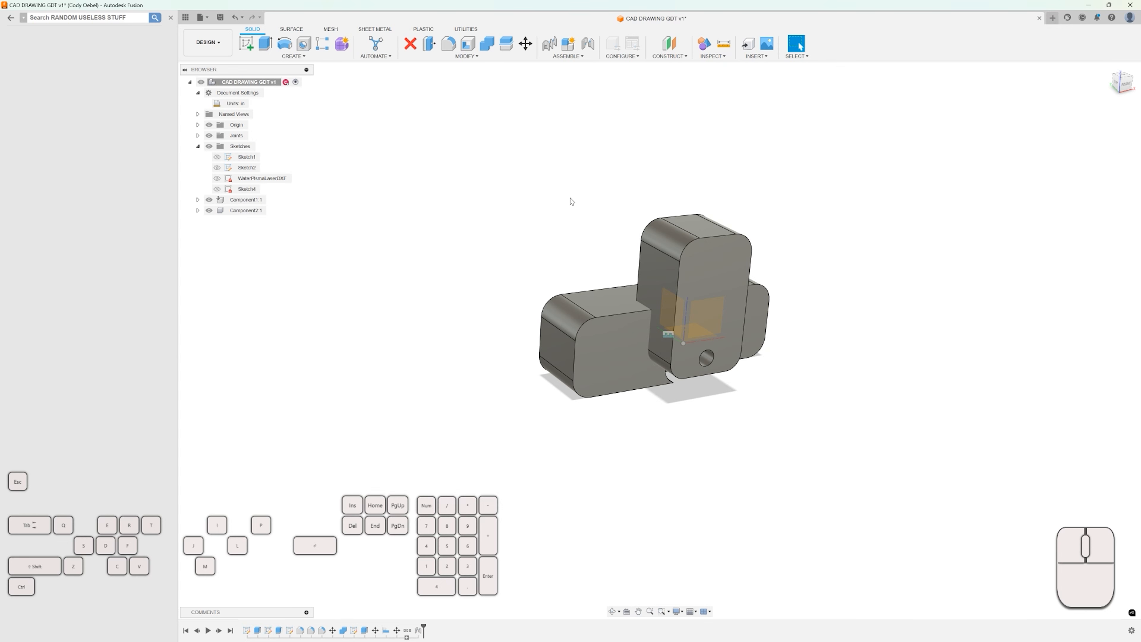
# Try moving Component1's body upward with Move/Copy using the Bodies option, and undo the move.
pyautogui.rightClick(250, 203)
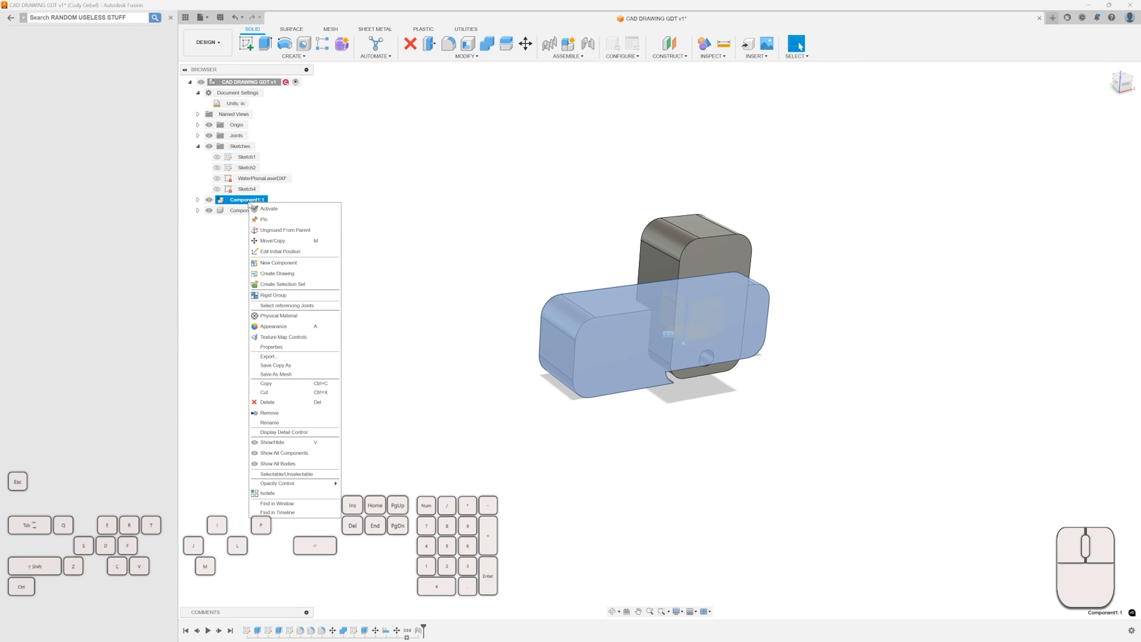
pyautogui.click(272, 241)
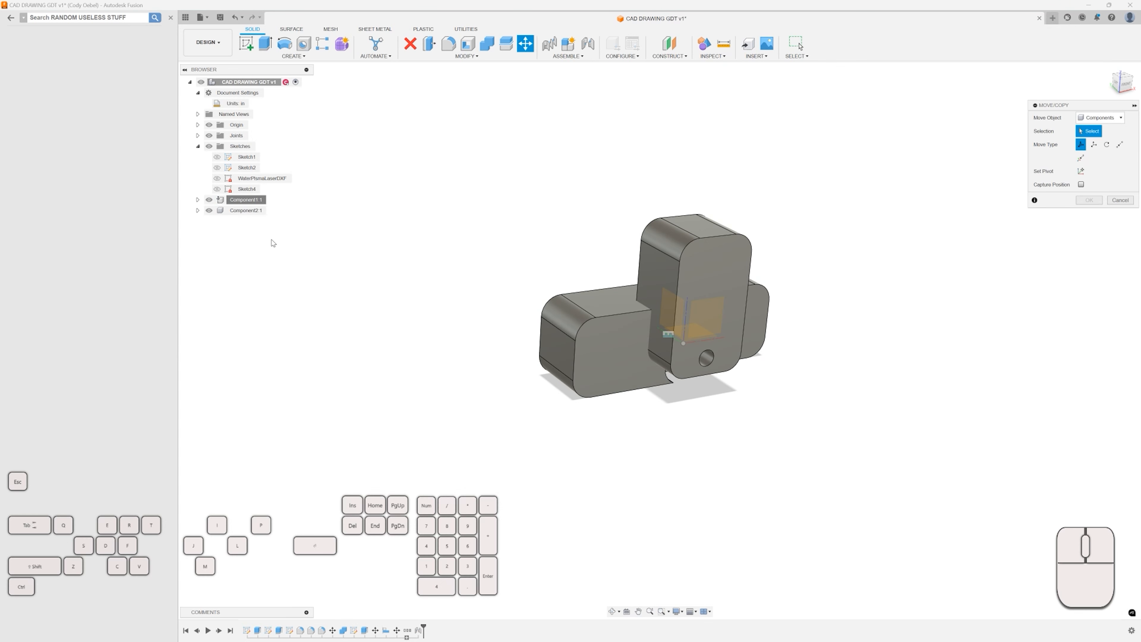
pyautogui.click(1096, 118)
pyautogui.click(1096, 118)
pyautogui.click(1096, 118)
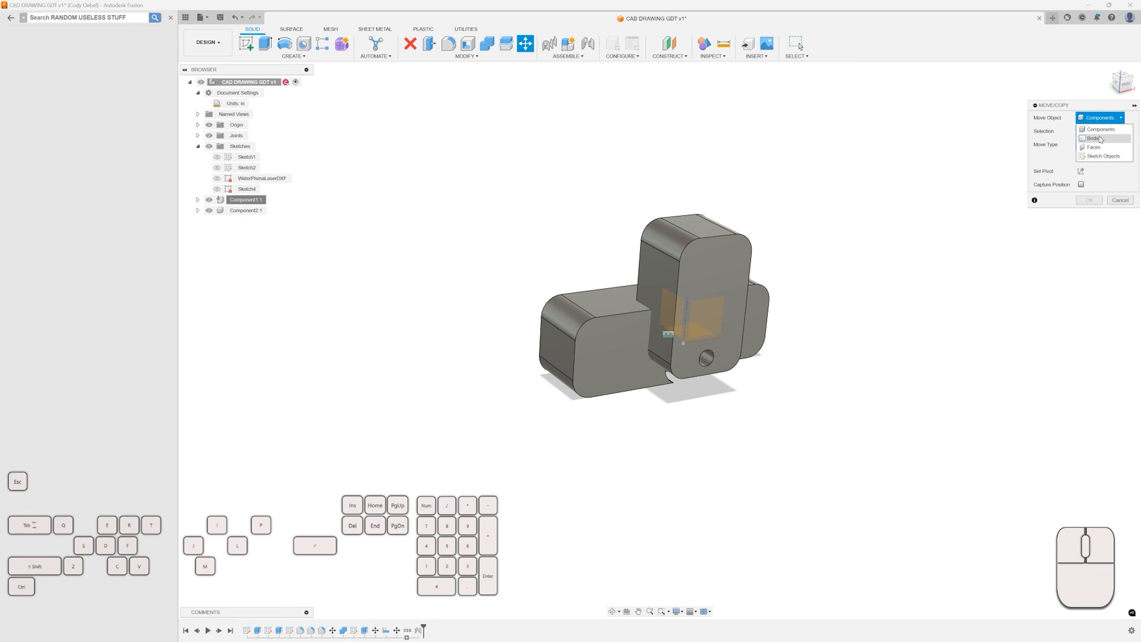
pyautogui.click(1099, 140)
pyautogui.click(615, 336)
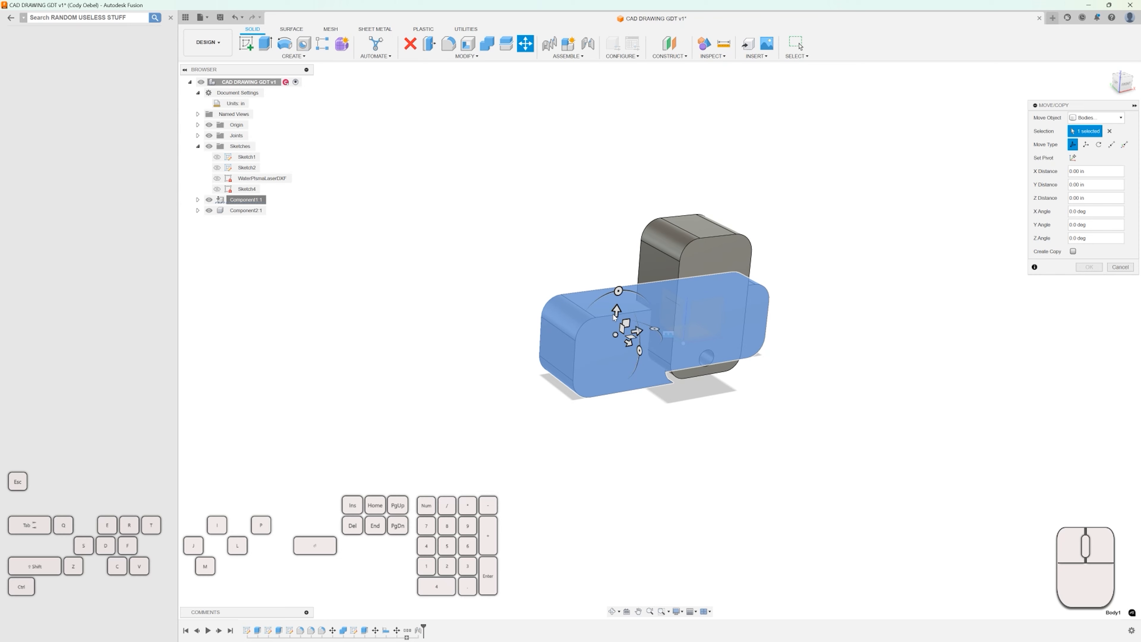
pyautogui.moveTo(614, 317); pyautogui.dragTo(610, 236)
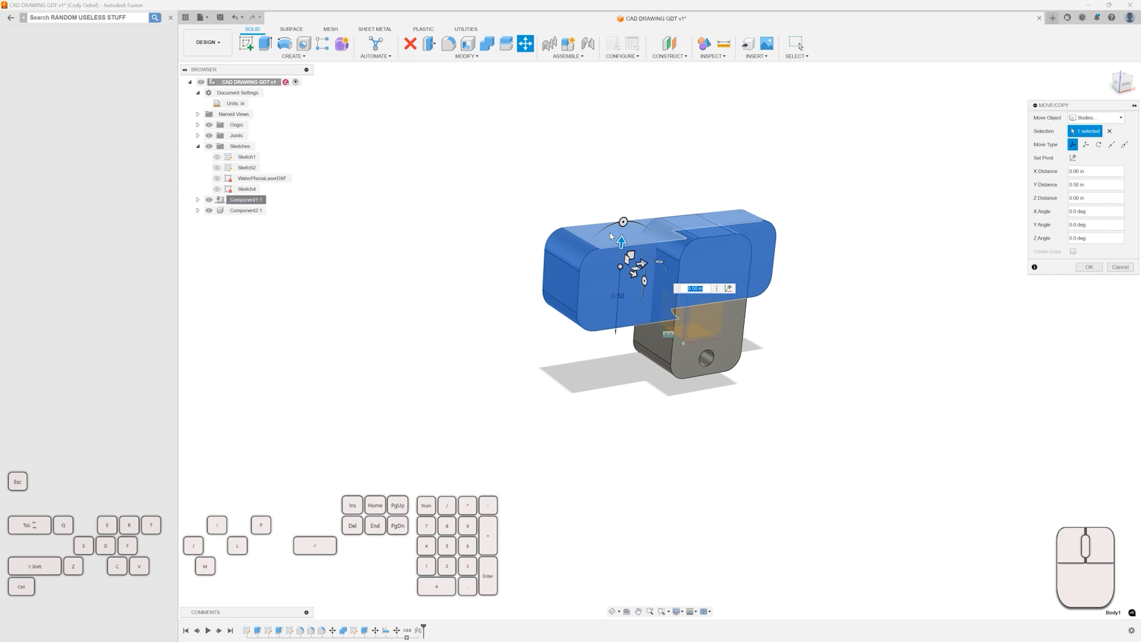
pyautogui.press('Return')
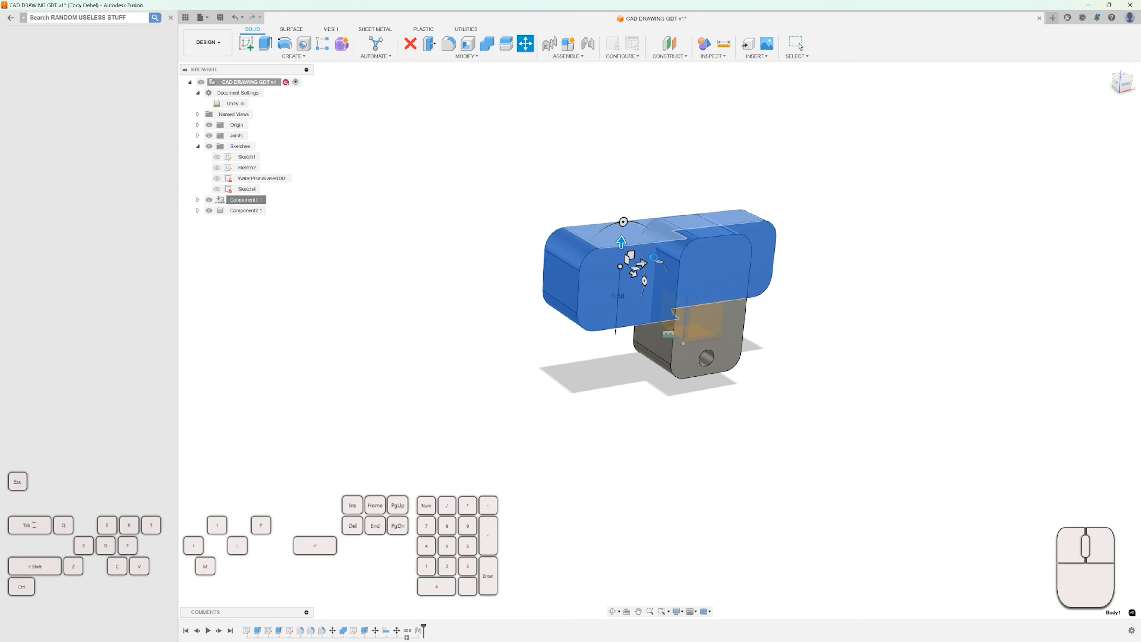
pyautogui.hotkey('ctrl', 'z')
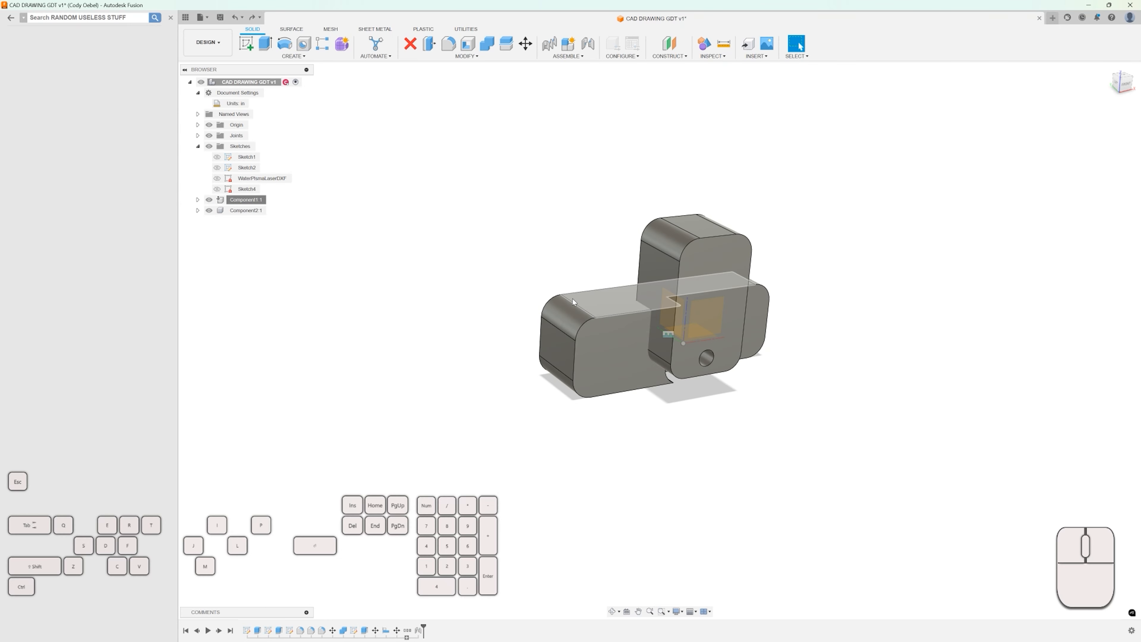
pyautogui.keyDown('shift'); pyautogui.moveTo(582, 270); pyautogui.dragTo(693, 304, button='middle'); pyautogui.keyUp('shift')
pyautogui.scroll(3, 687, 301)
pyautogui.scroll(5, 623, 350)
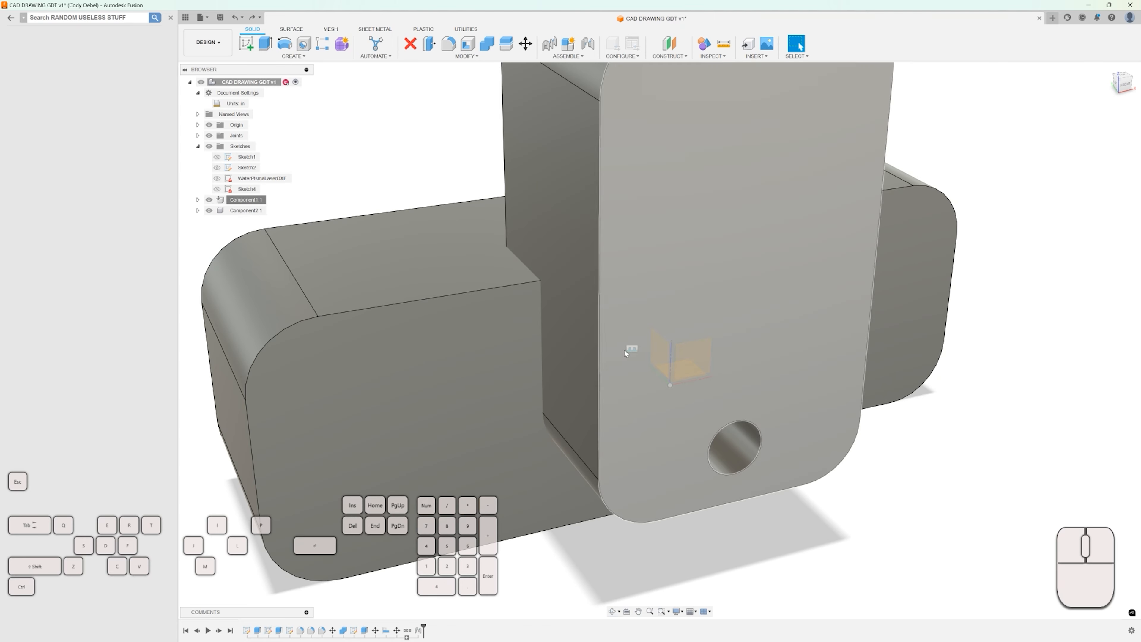
pyautogui.scroll(-5, 632, 348)
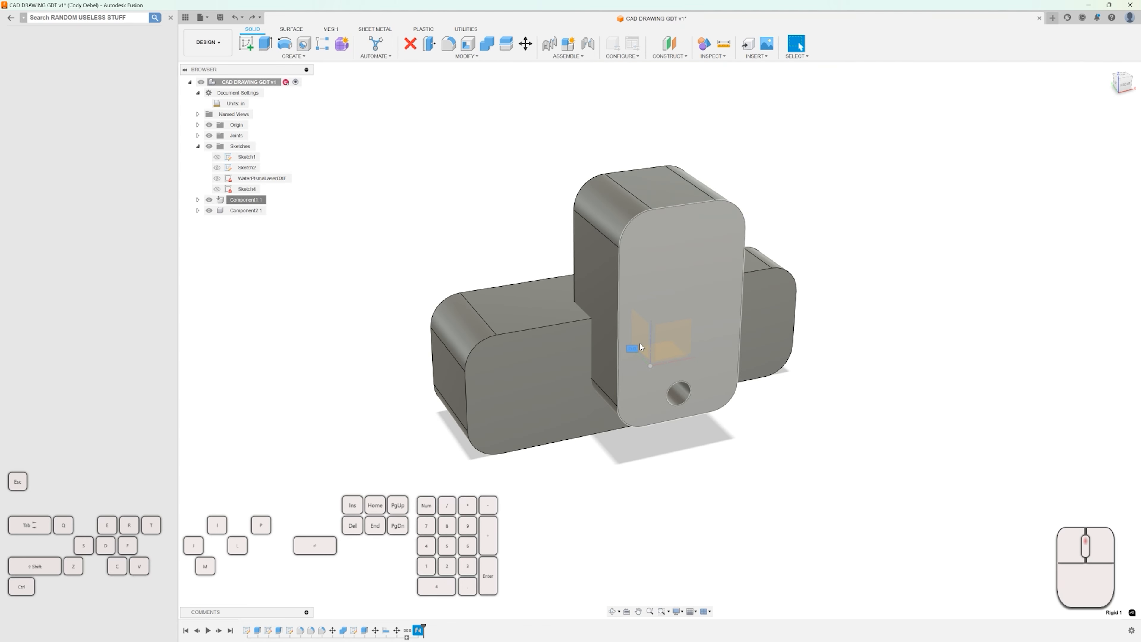
pyautogui.click(246, 211)
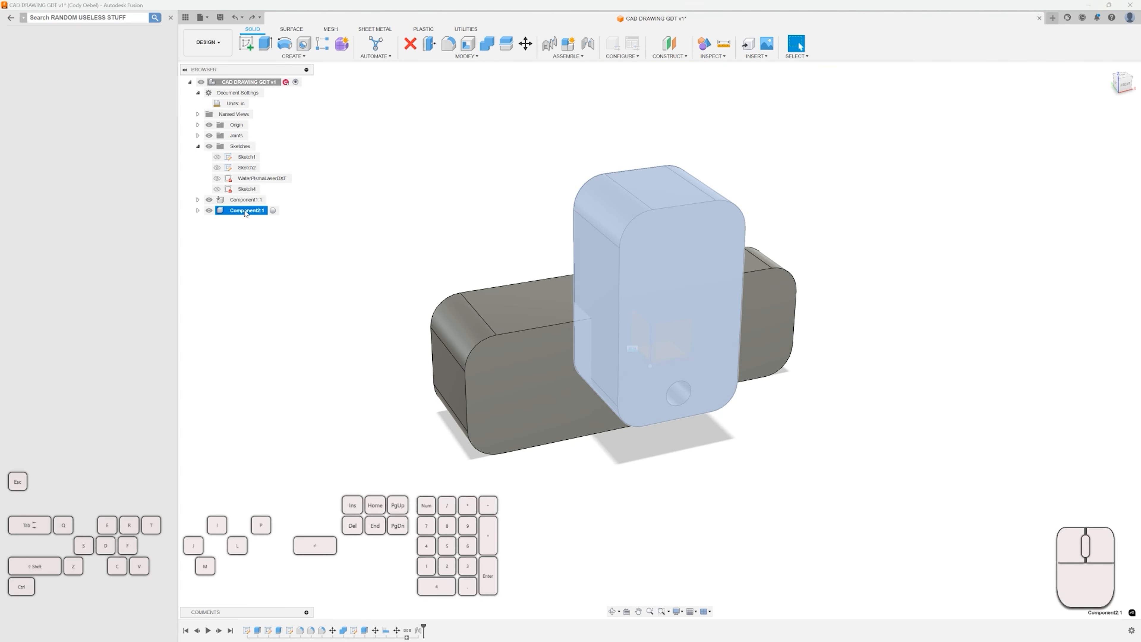
pyautogui.press('m')
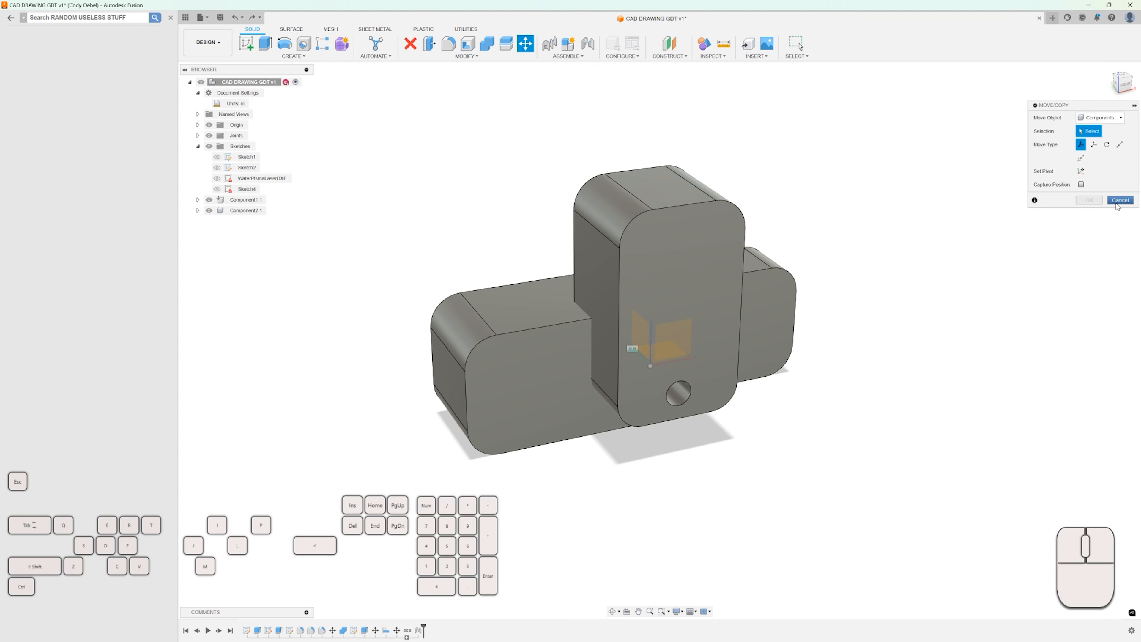
pyautogui.click(1119, 201)
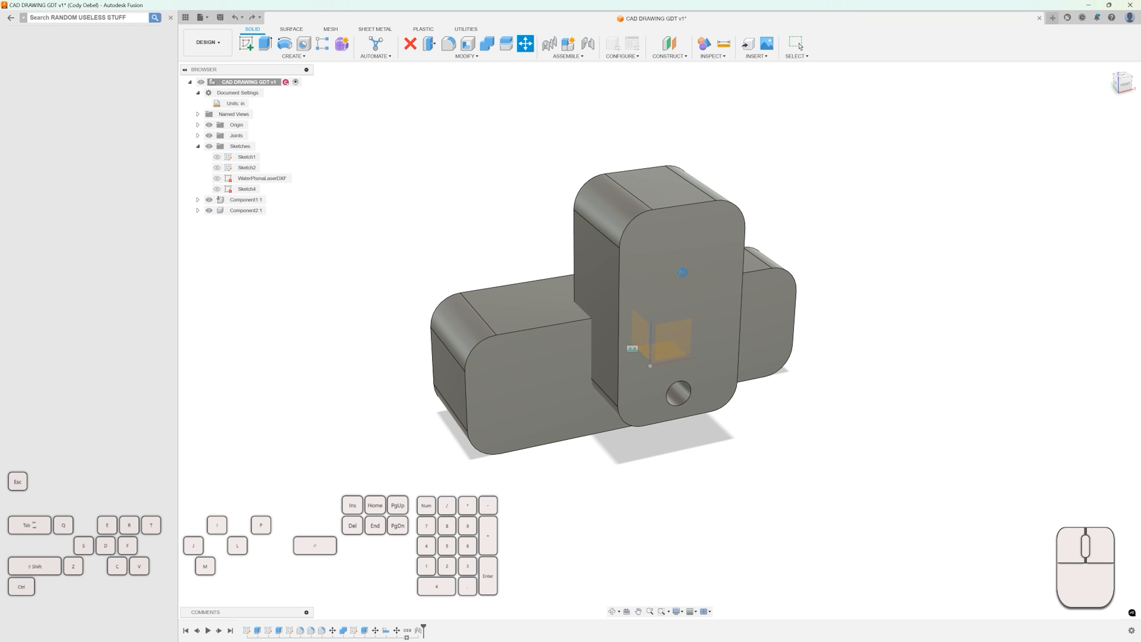
# Edit the Rigid 1 joint and change its motion type to Cylindrical.
pyautogui.scroll(-3, 513, 242)
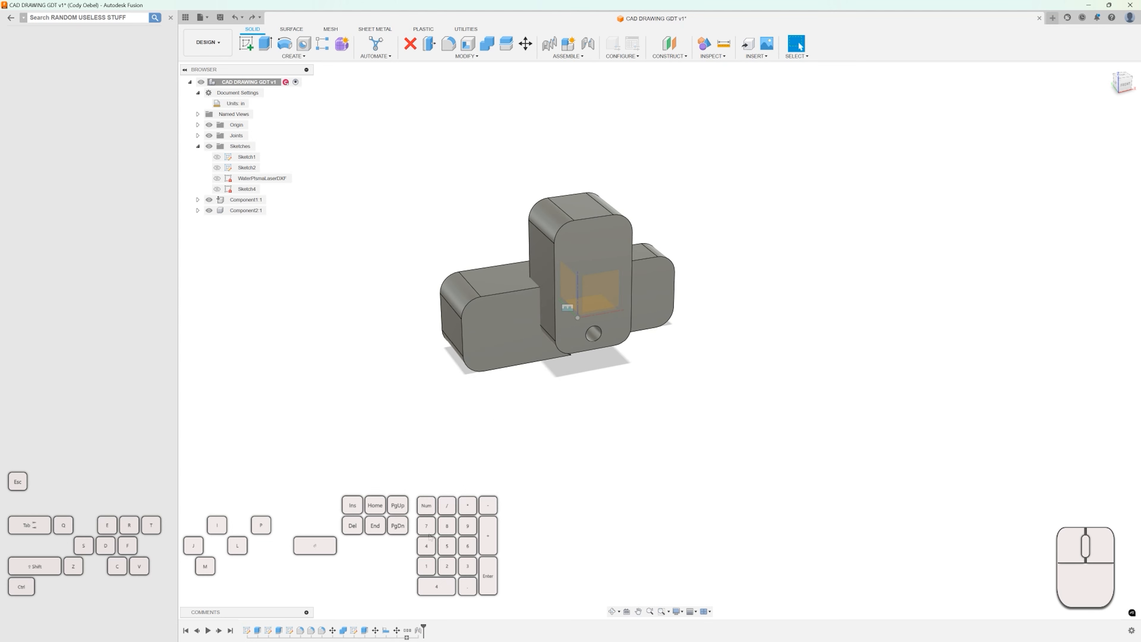
pyautogui.click(418, 631)
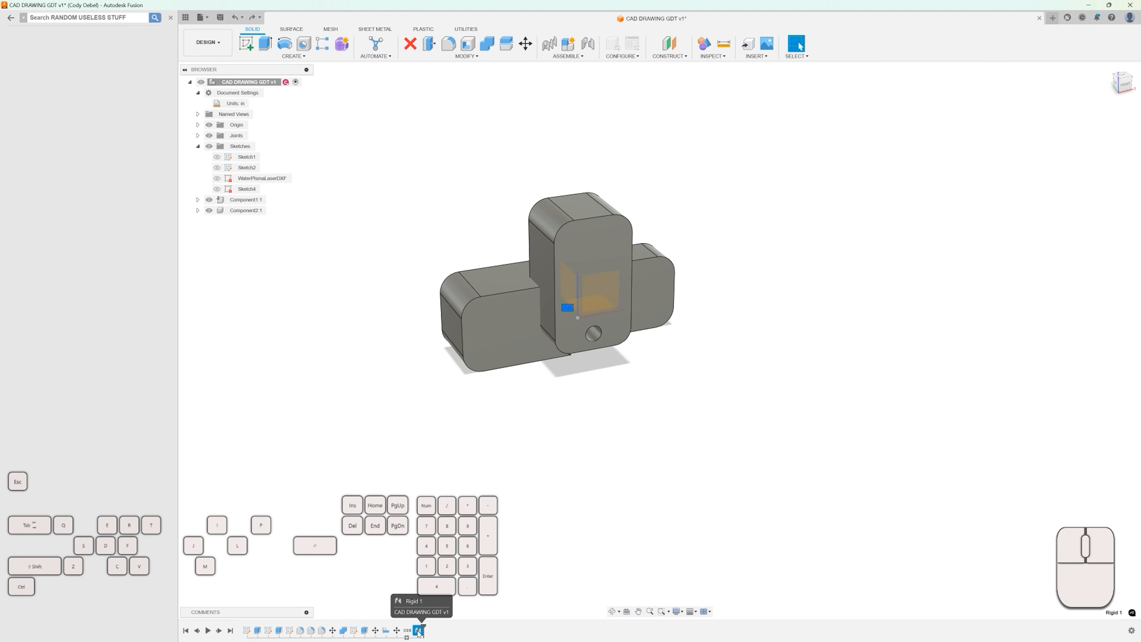
pyautogui.rightClick(418, 631)
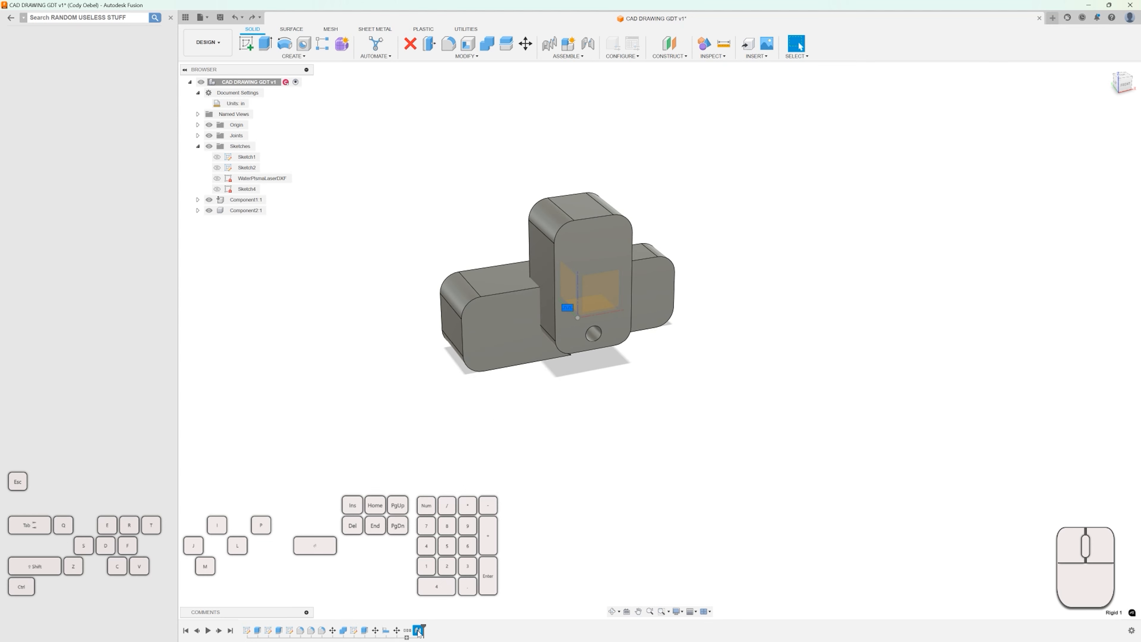
pyautogui.click(417, 630)
pyautogui.click(422, 633)
pyautogui.doubleClick(421, 633)
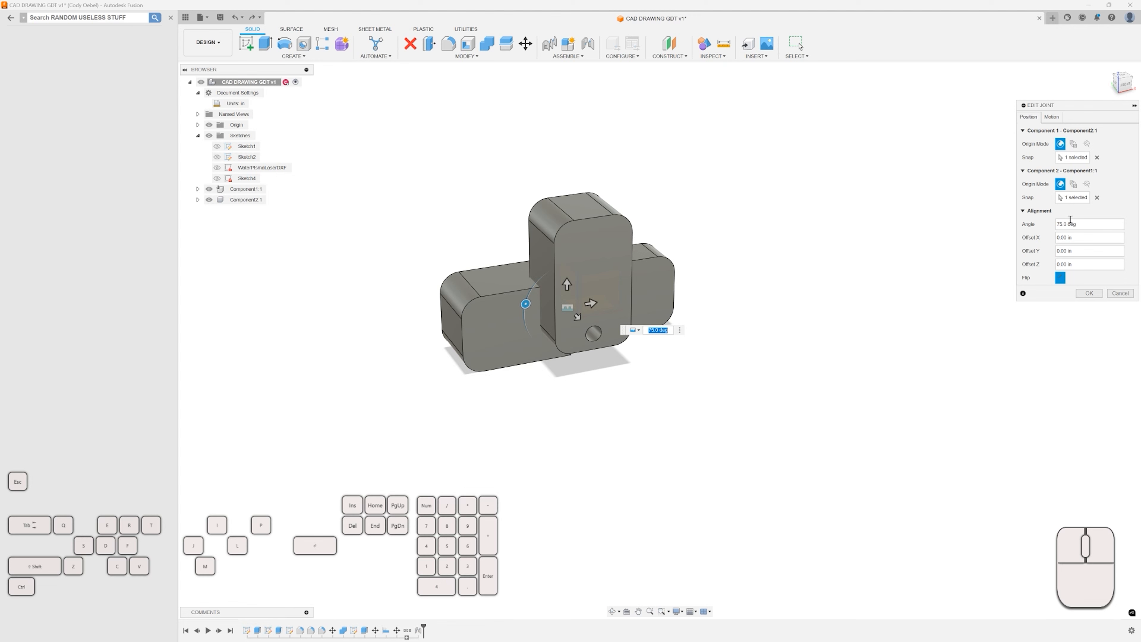
pyautogui.click(1051, 116)
pyautogui.click(1093, 131)
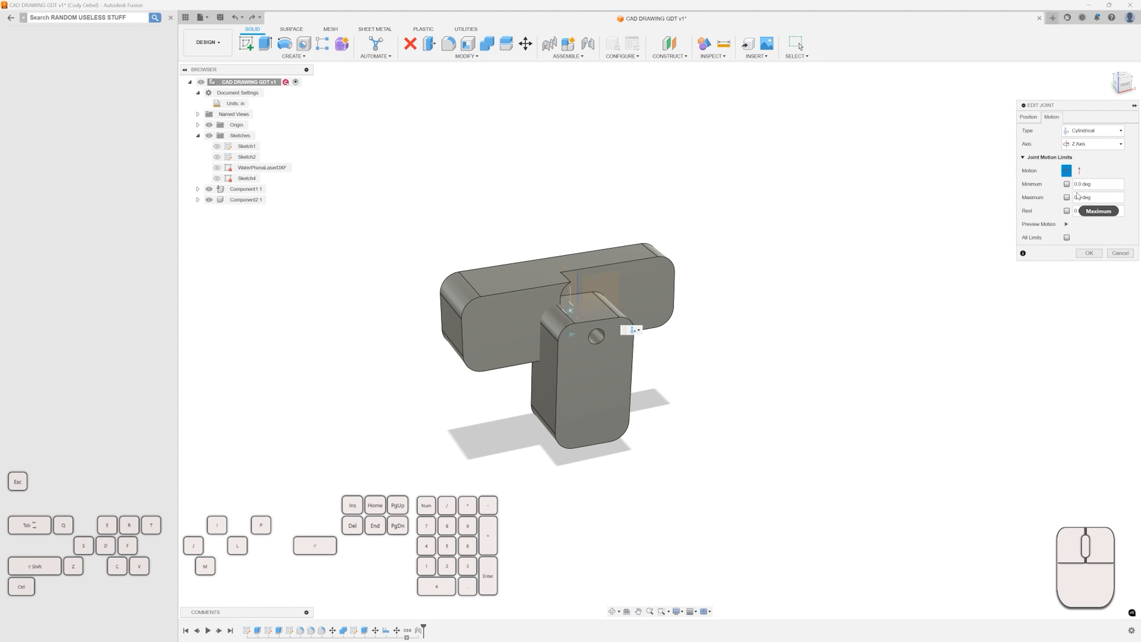
pyautogui.click(1088, 253)
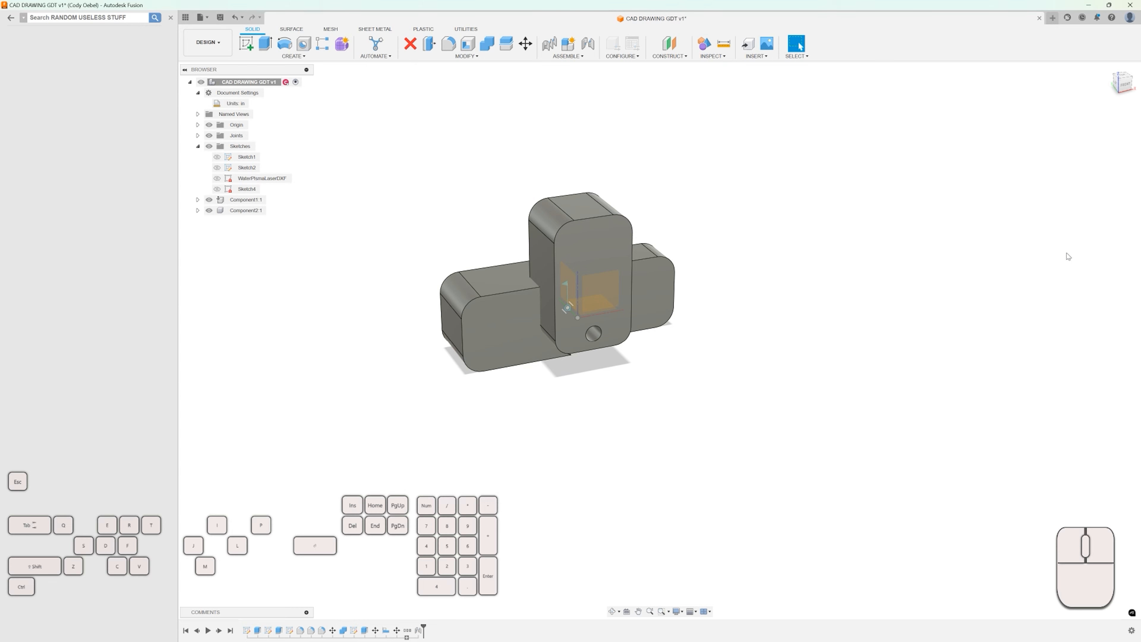
# Reopen the joint, preview its motion, and confirm the joint without changes.
pyautogui.scroll(3, 595, 266)
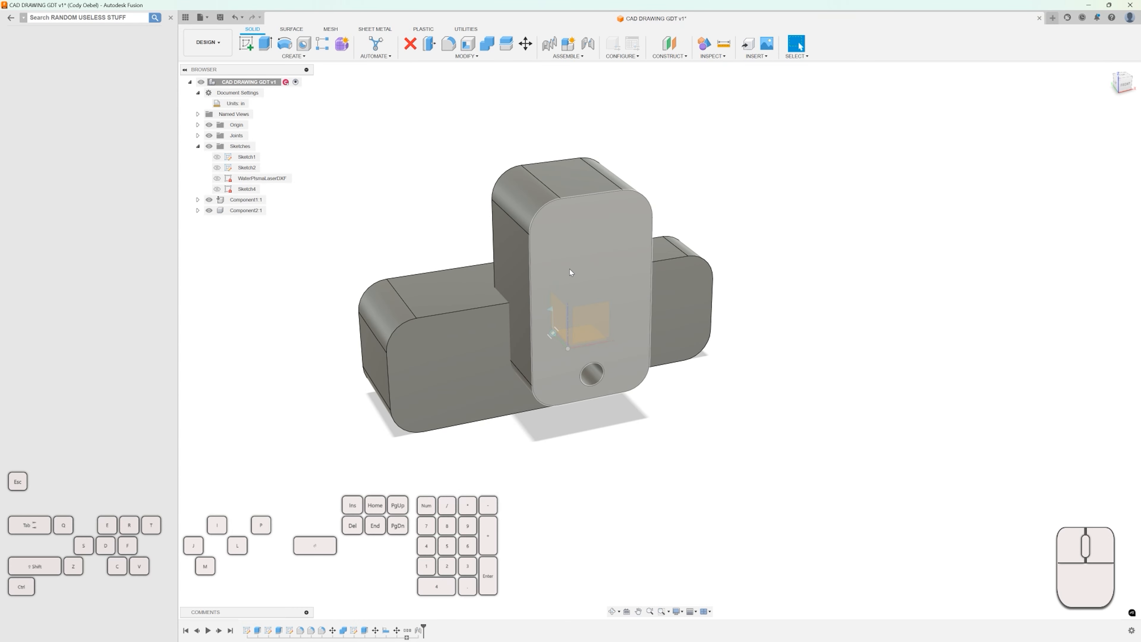
pyautogui.doubleClick(417, 630)
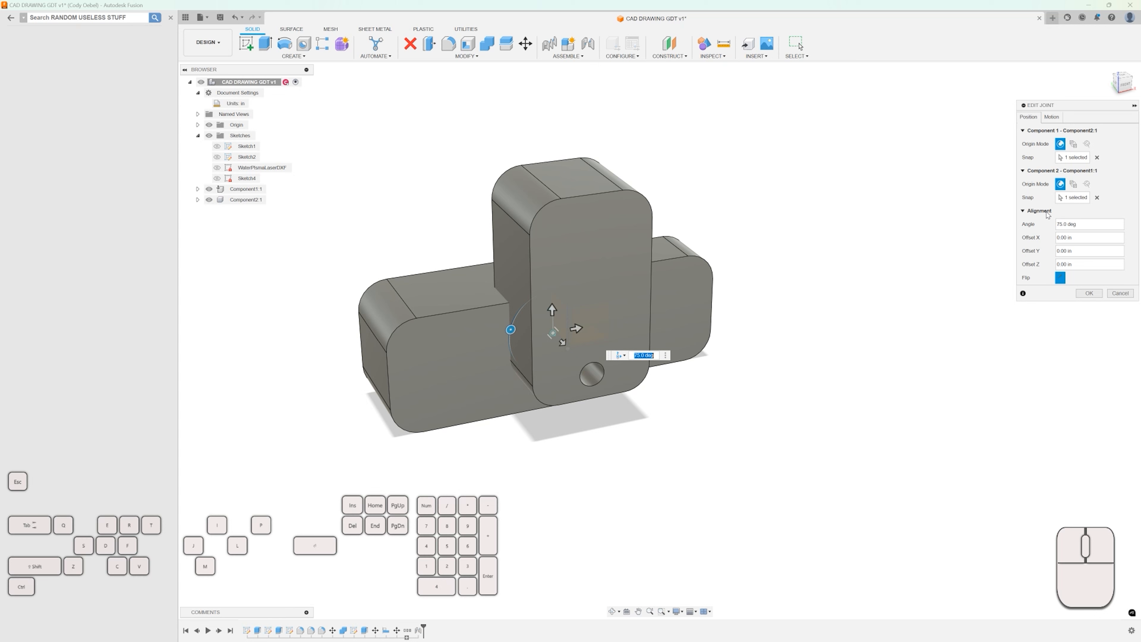
pyautogui.click(1052, 117)
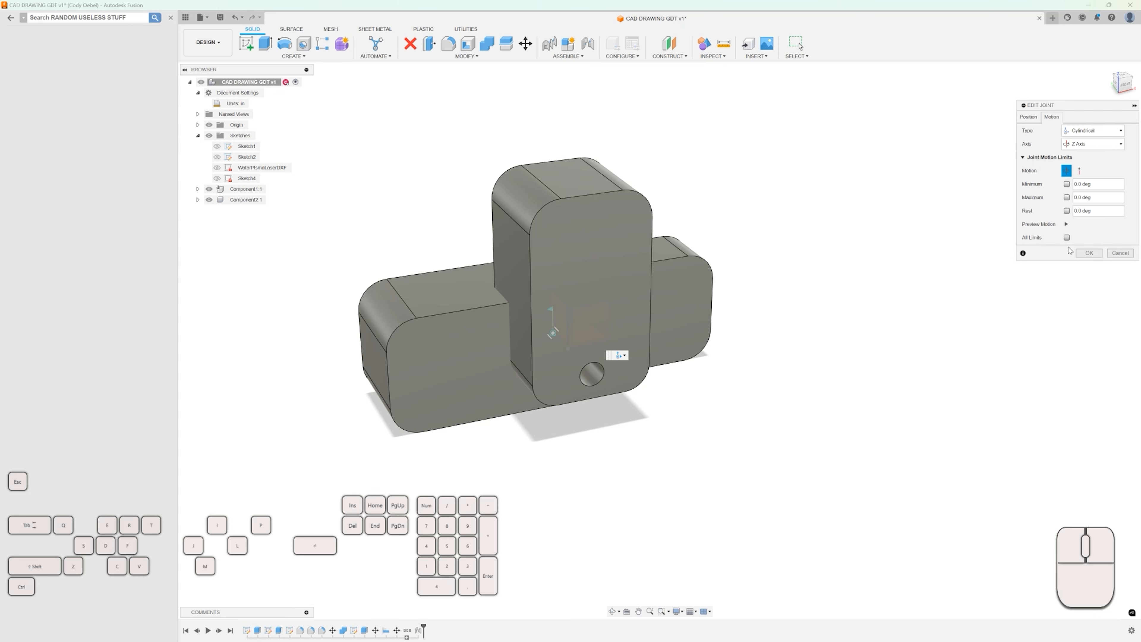
pyautogui.click(1066, 224)
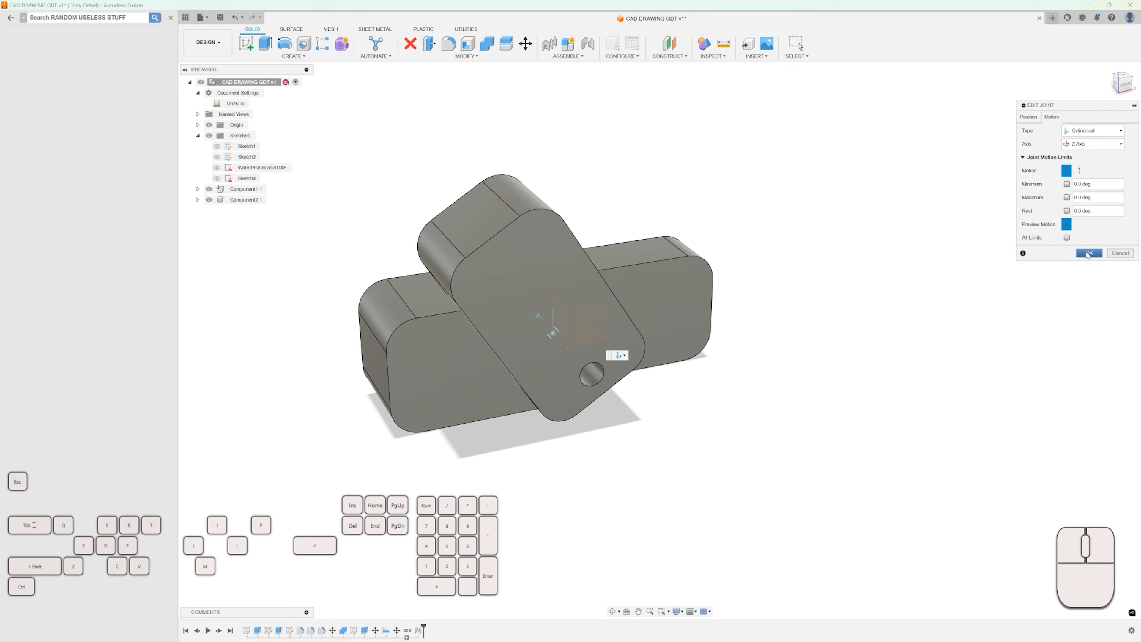
pyautogui.click(1028, 117)
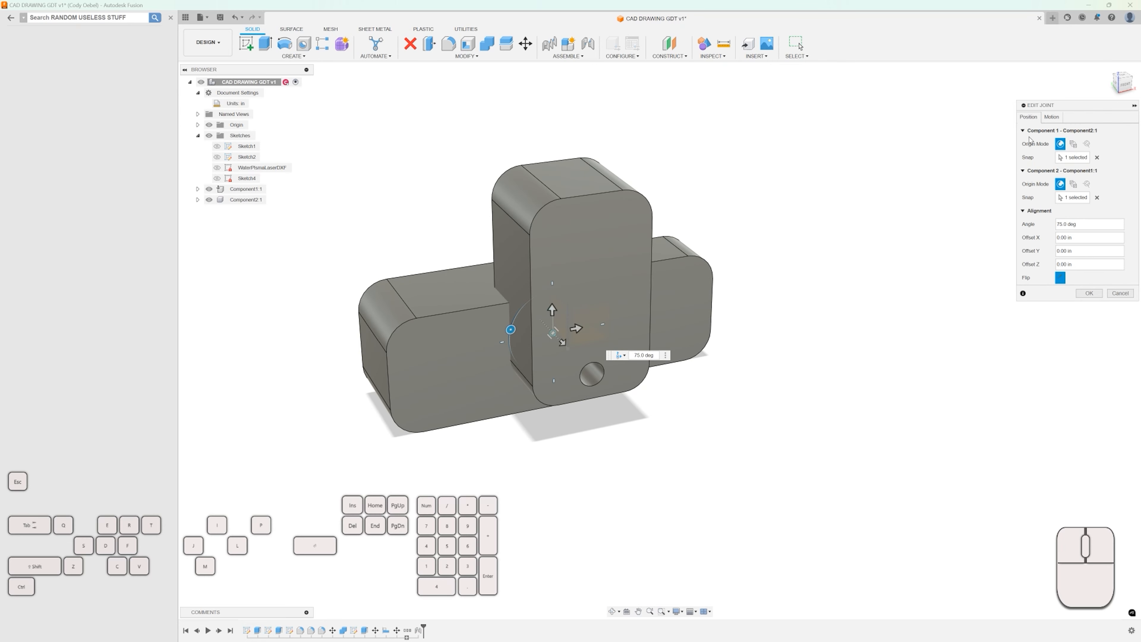
pyautogui.click(1088, 294)
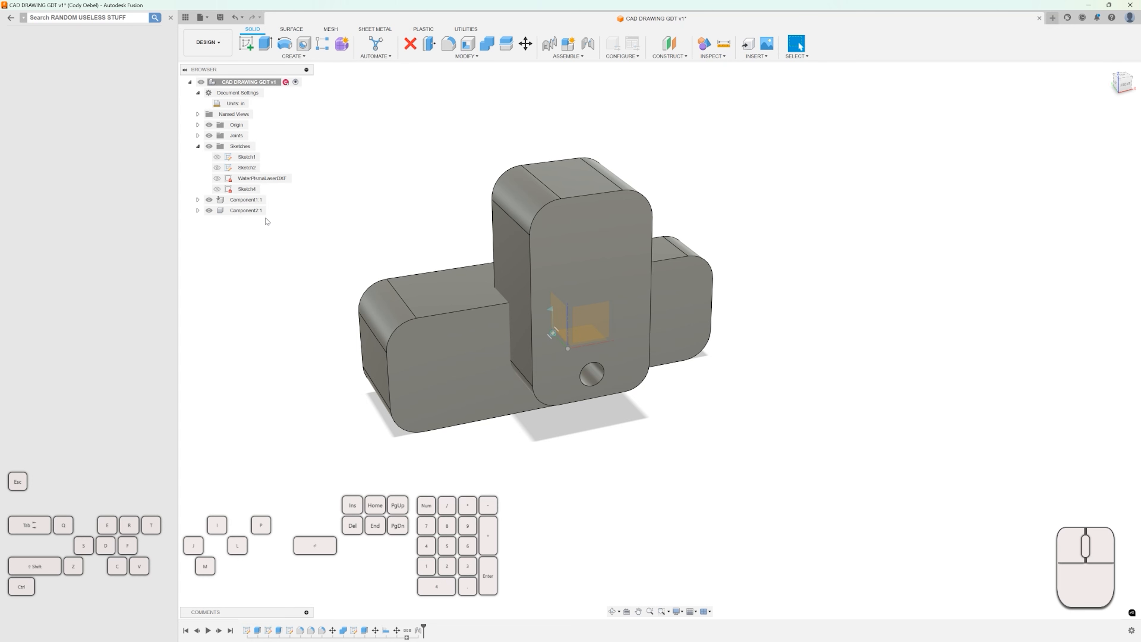
# Move Component2 by about -0.122 in along X and 0.289 in along Z.
pyautogui.click(242, 210)
pyautogui.press('m')
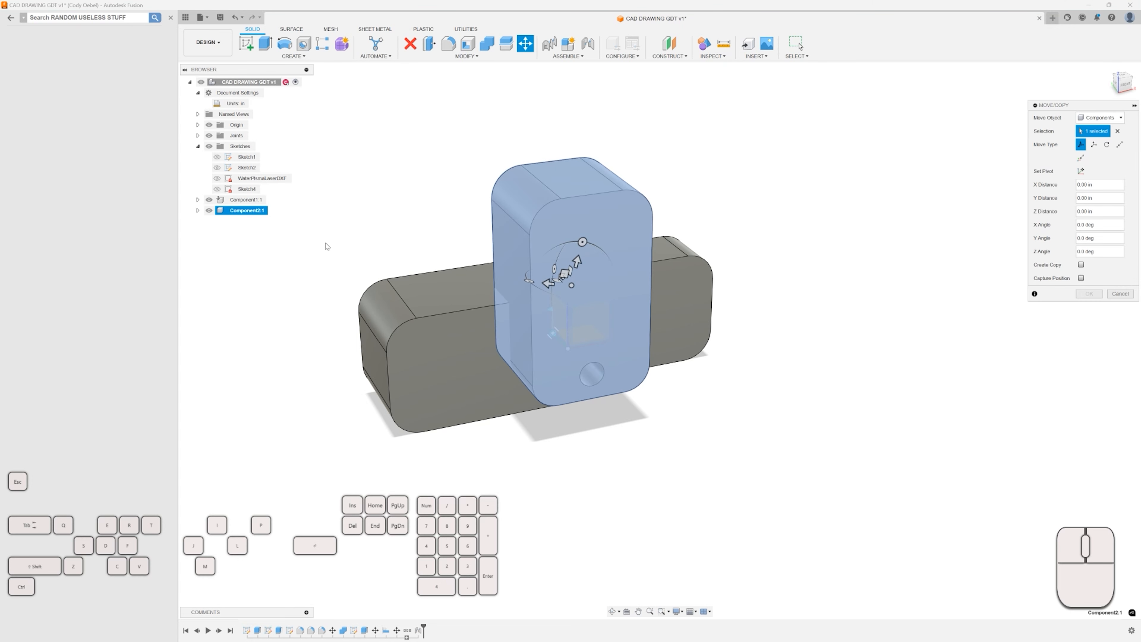
pyautogui.click(583, 243)
pyautogui.moveTo(584, 243); pyautogui.dragTo(609, 245)
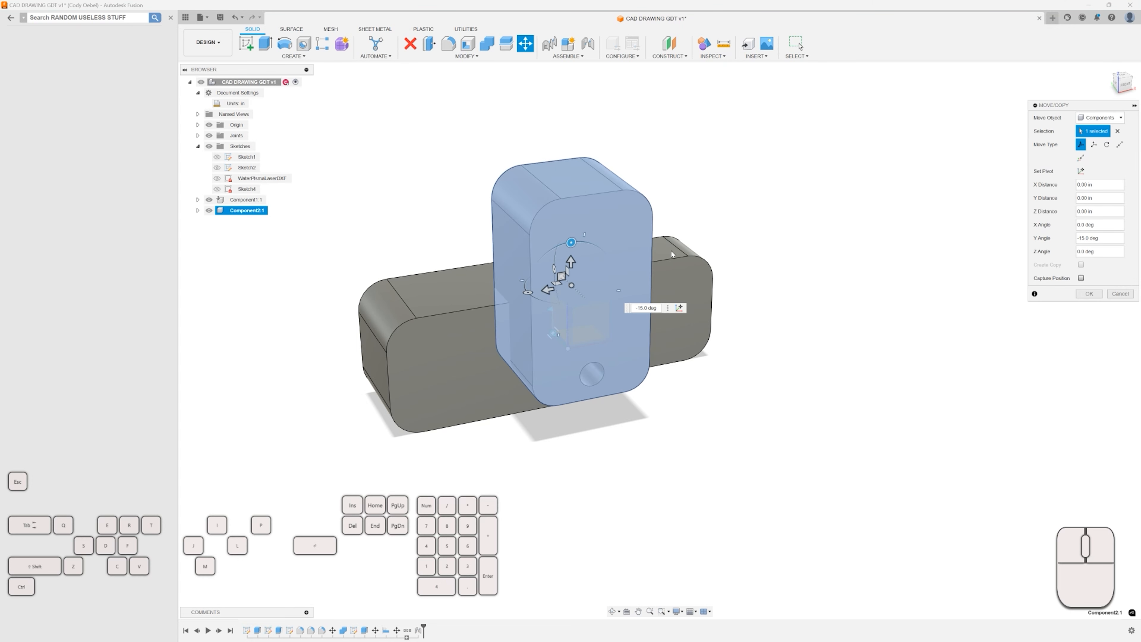
pyautogui.scroll(4, 566, 276)
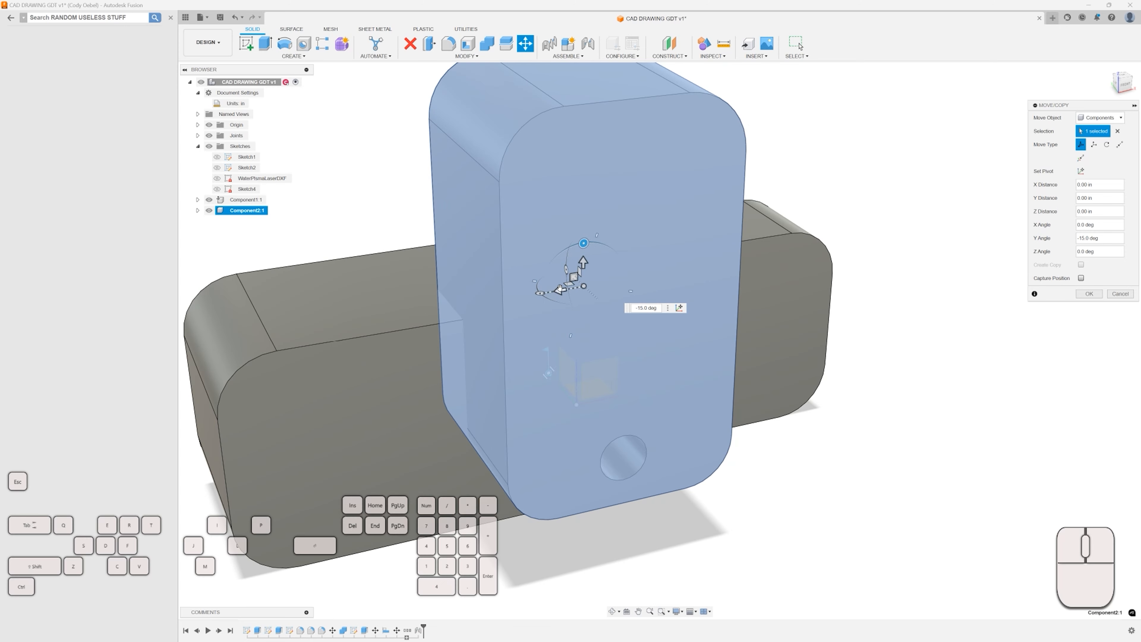
pyautogui.scroll(-3, 576, 278)
pyautogui.keyDown('shift'); pyautogui.moveTo(576, 278); pyautogui.dragTo(539, 258, button='middle'); pyautogui.keyUp('shift')
pyautogui.moveTo(538, 250); pyautogui.dragTo(459, 290)
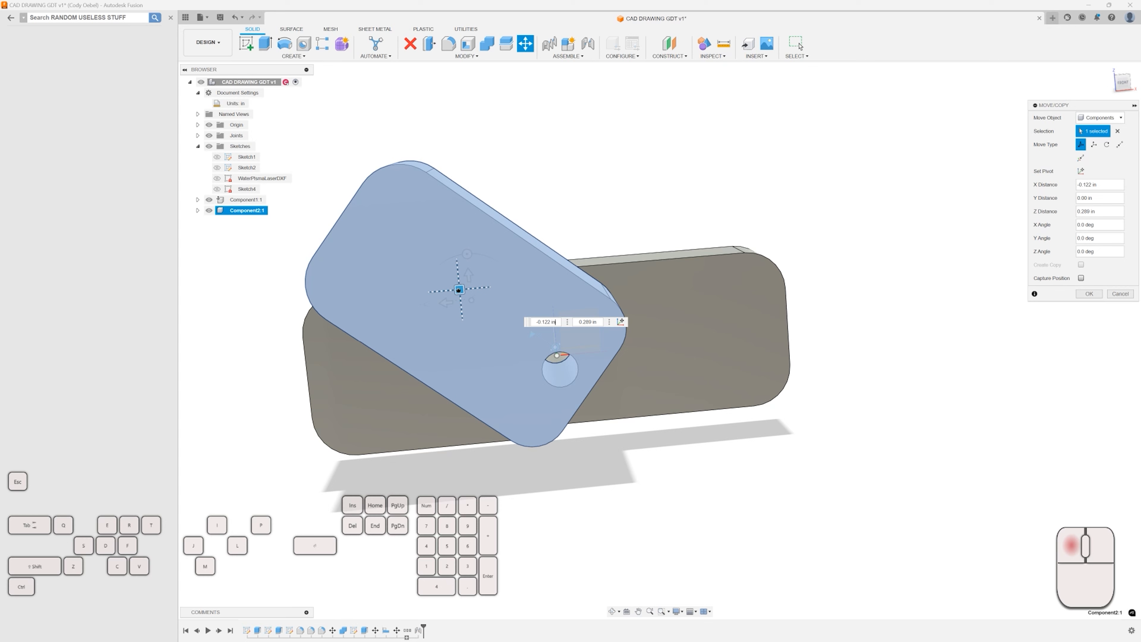
pyautogui.click(1120, 83)
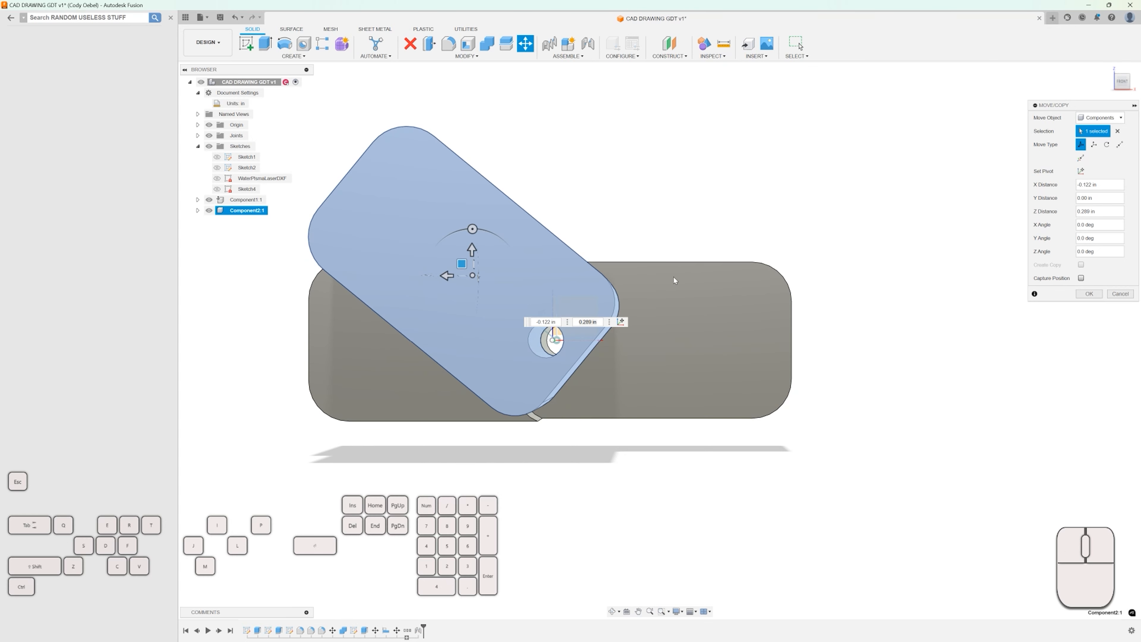
pyautogui.click(1088, 294)
pyautogui.keyDown('shift'); pyautogui.moveTo(690, 194); pyautogui.dragTo(658, 192, button='middle'); pyautogui.keyUp('shift')
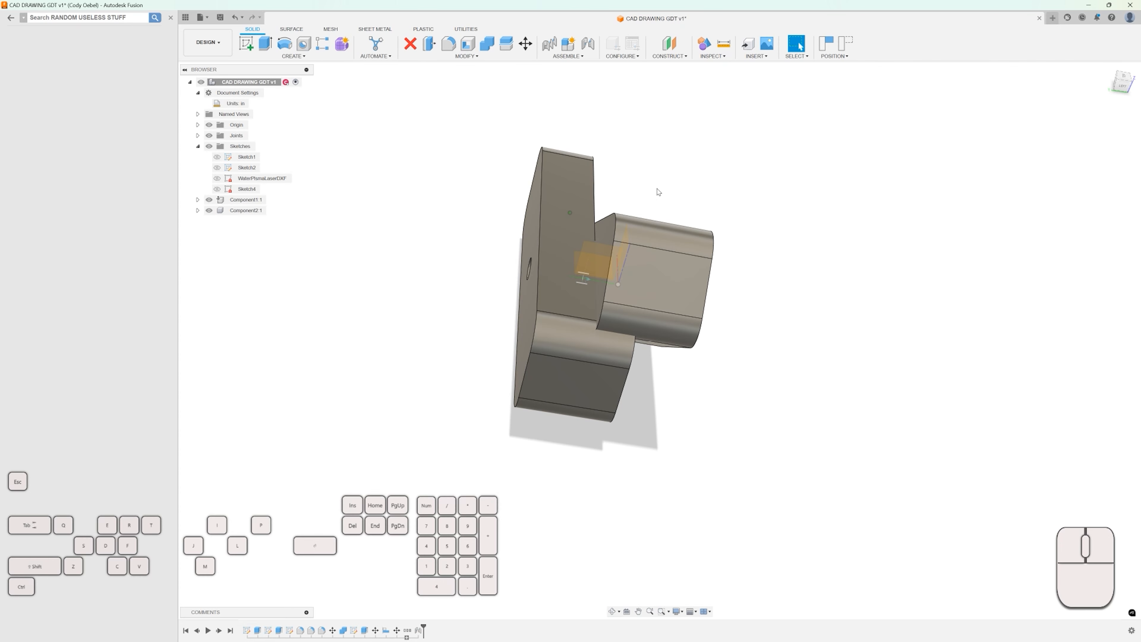
# Capture the component positions and cut Component2's body from Component1's body with Combine, keeping the tool body.
pyautogui.click(487, 44)
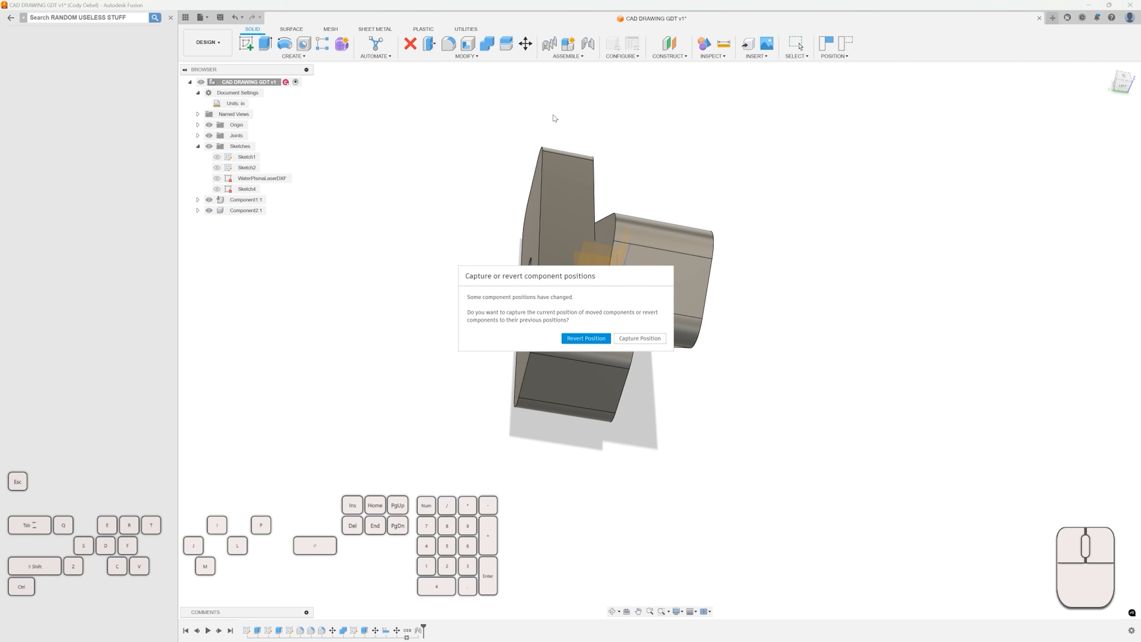
pyautogui.click(634, 339)
pyautogui.click(567, 222)
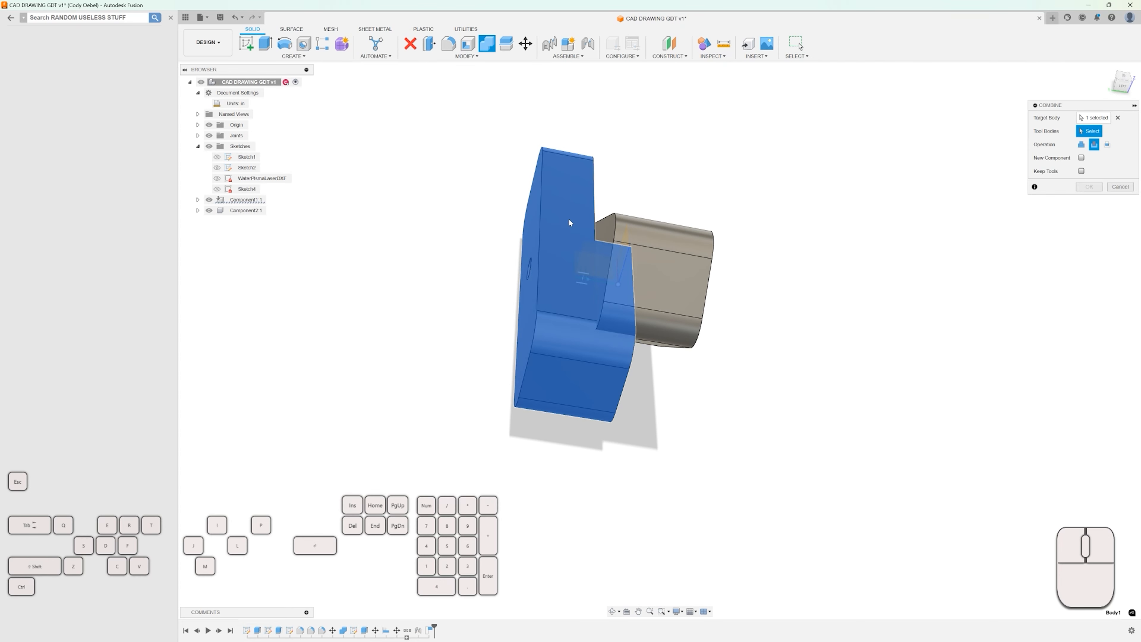
pyautogui.click(665, 270)
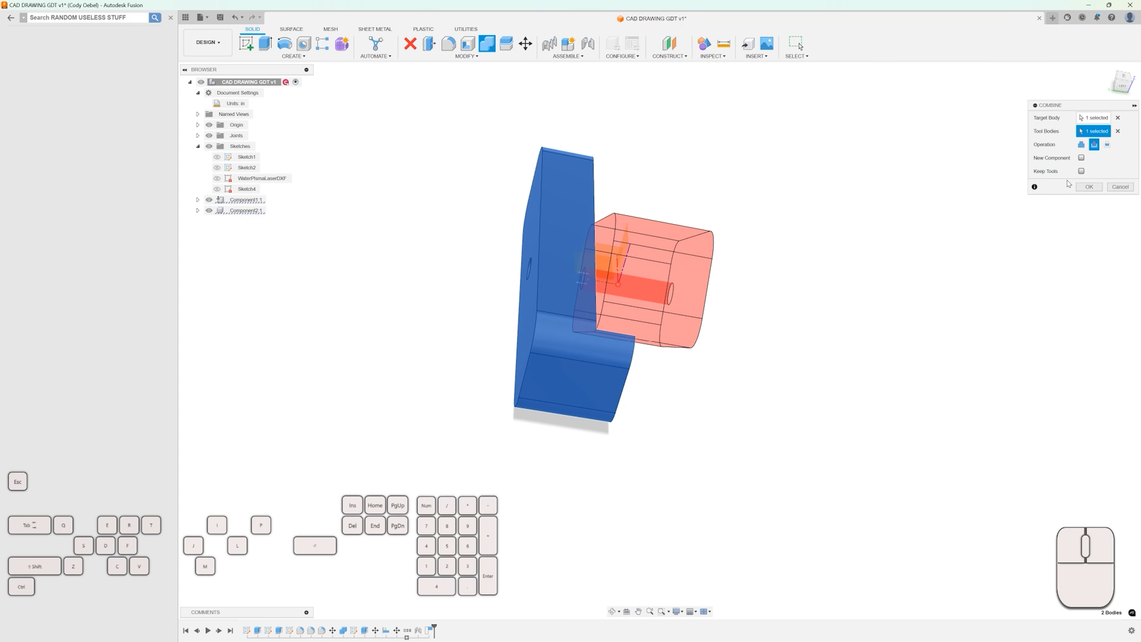
pyautogui.click(1081, 171)
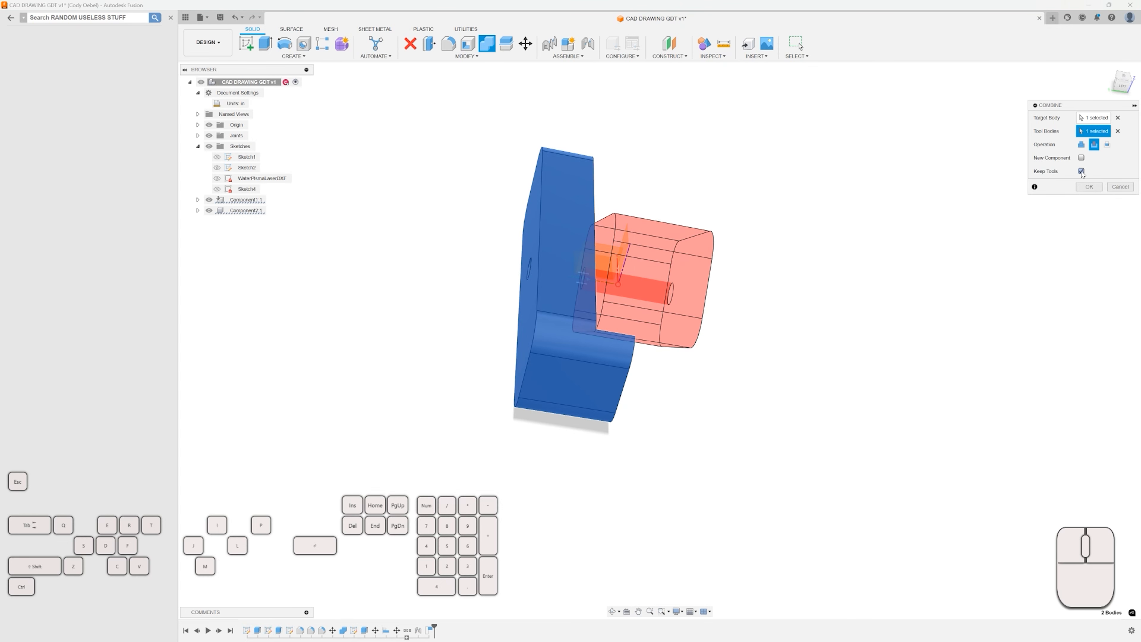
pyautogui.click(1089, 187)
pyautogui.keyDown('shift'); pyautogui.moveTo(873, 250); pyautogui.dragTo(764, 223, button='middle'); pyautogui.keyUp('shift')
# Move Component2 by about -0.613 in along X and 0.06 in along Z.
pyautogui.click(249, 211)
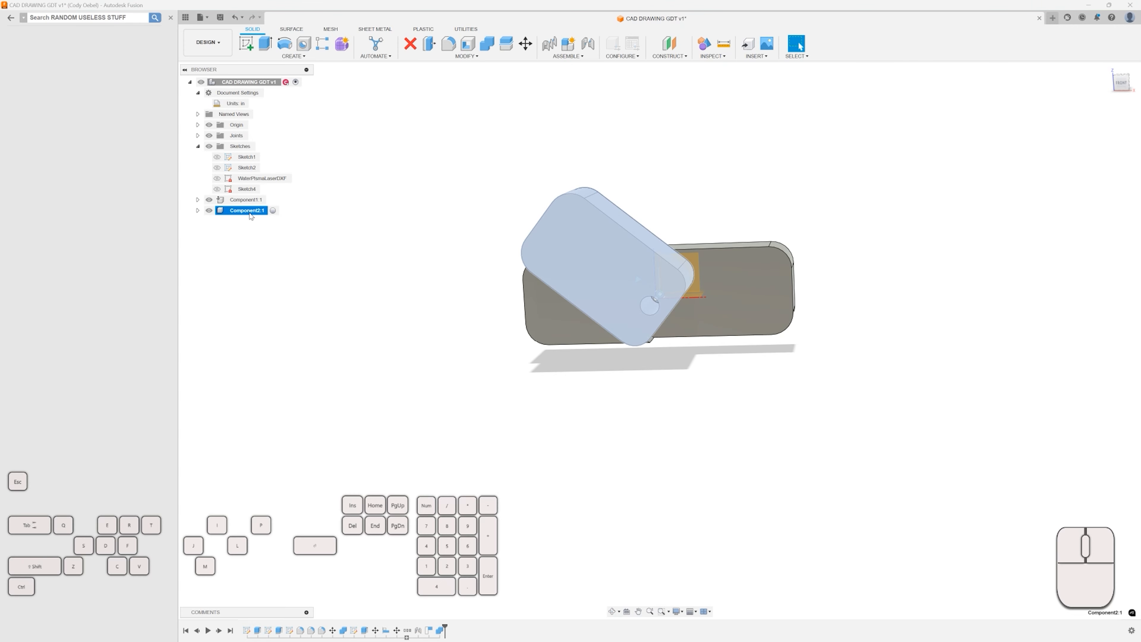
pyautogui.press('m')
pyautogui.scroll(2, 584, 275)
pyautogui.moveTo(603, 262); pyautogui.dragTo(698, 265)
pyautogui.keyDown('shift'); pyautogui.moveTo(521, 289); pyautogui.dragTo(558, 272, button='middle'); pyautogui.keyUp('shift')
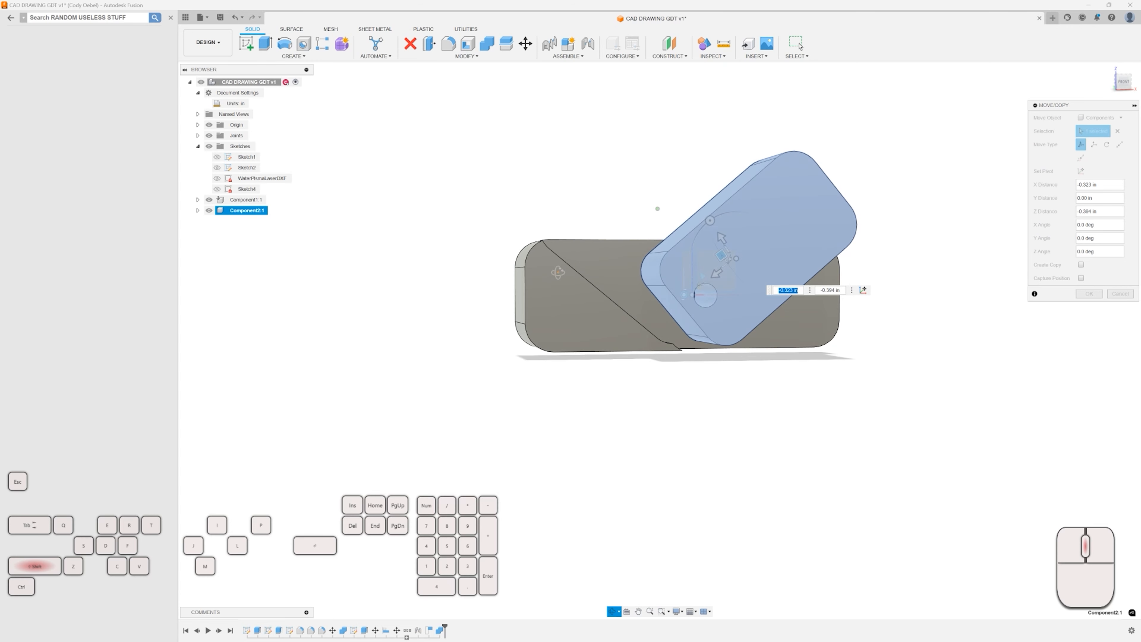
pyautogui.moveTo(720, 255); pyautogui.dragTo(637, 256)
pyautogui.keyDown('shift'); pyautogui.moveTo(691, 292); pyautogui.dragTo(698, 321, button='middle'); pyautogui.keyUp('shift')
pyautogui.scroll(2, 651, 290)
pyautogui.moveTo(652, 290); pyautogui.dragTo(725, 405)
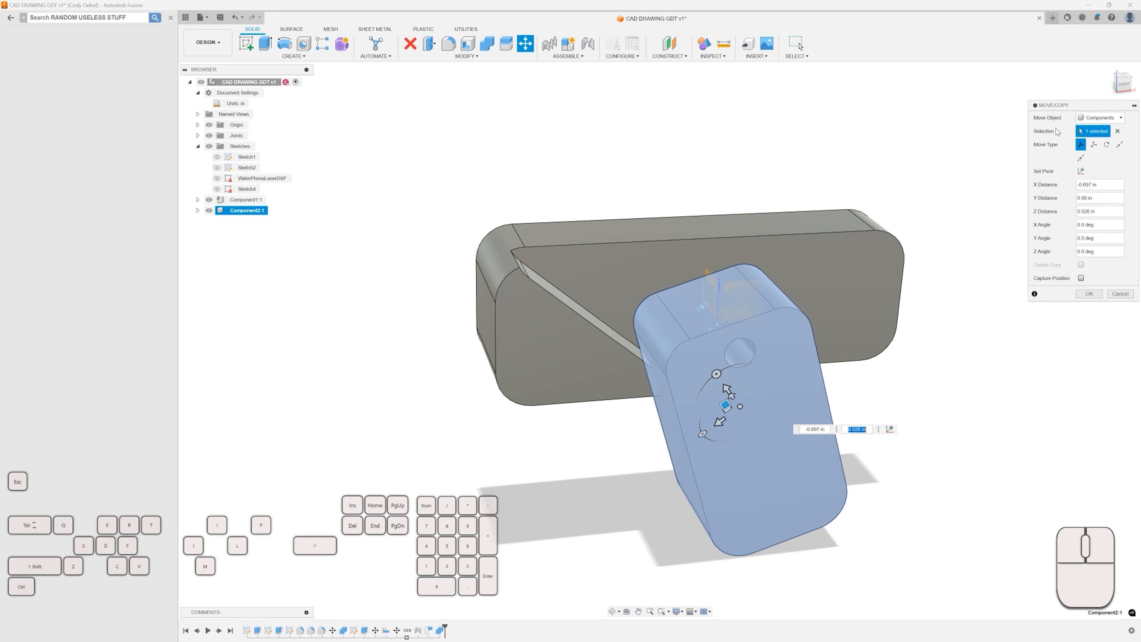
pyautogui.click(1123, 85)
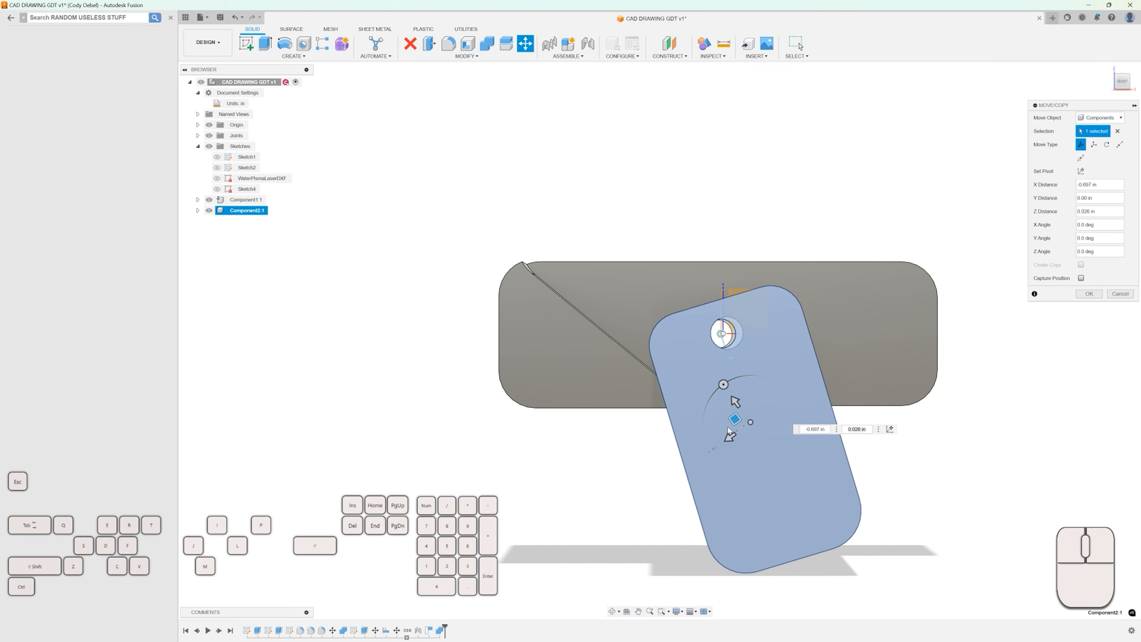
pyautogui.moveTo(734, 420)
pyautogui.mouseDown()
pyautogui.moveTo(764, 349)
pyautogui.moveTo(715, 409)
pyautogui.mouseUp()
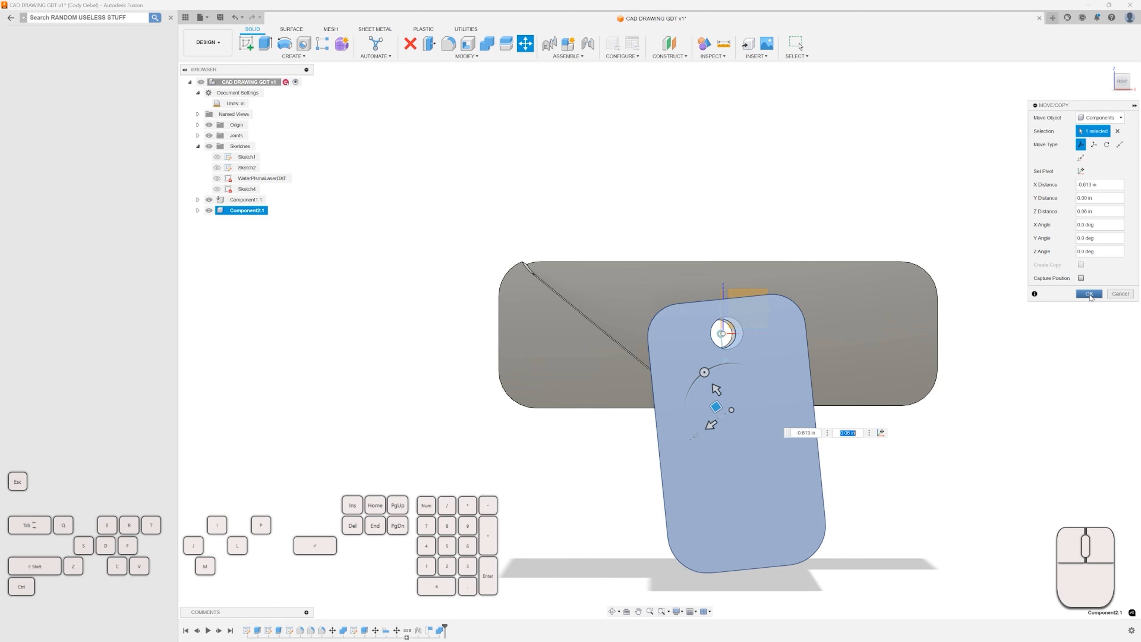
pyautogui.click(1089, 293)
pyautogui.keyDown('shift'); pyautogui.moveTo(694, 148); pyautogui.dragTo(688, 407, button='middle'); pyautogui.keyUp('shift')
pyautogui.scroll(-3, 647, 382)
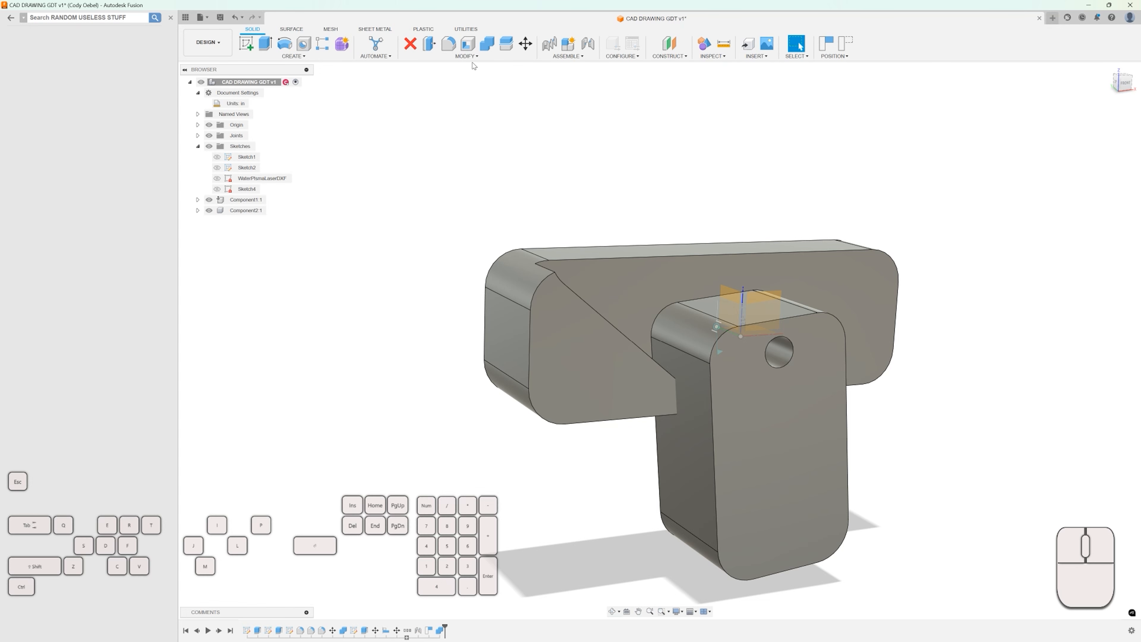
# Capture the positions and cut Component2's body from Component1's body again, keeping the tool body.
pyautogui.click(487, 45)
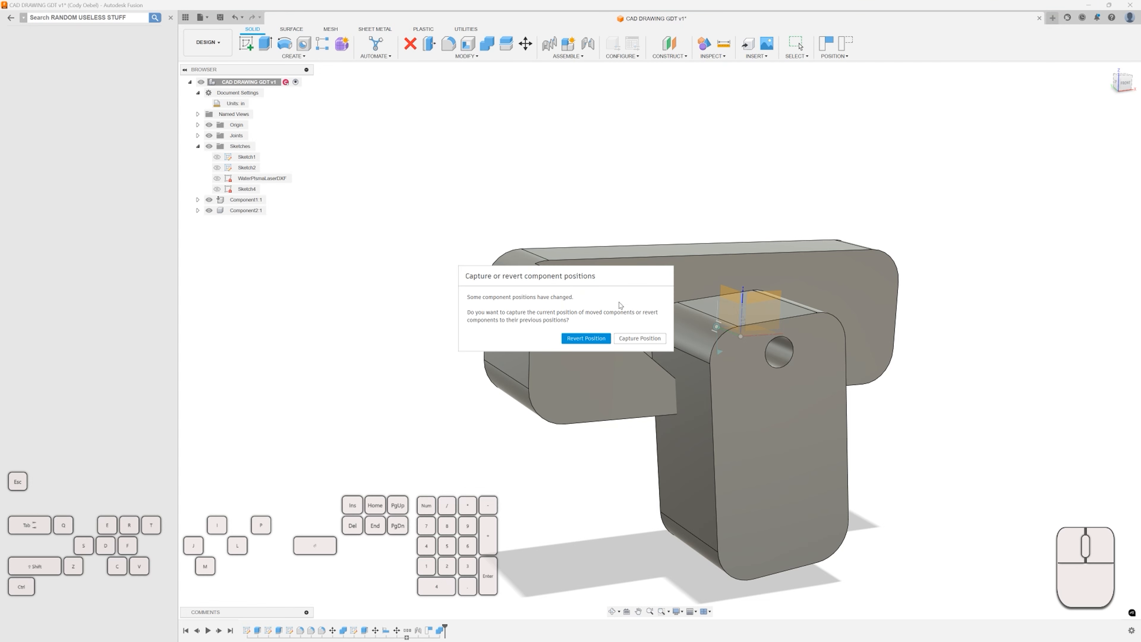
pyautogui.click(635, 339)
pyautogui.click(594, 282)
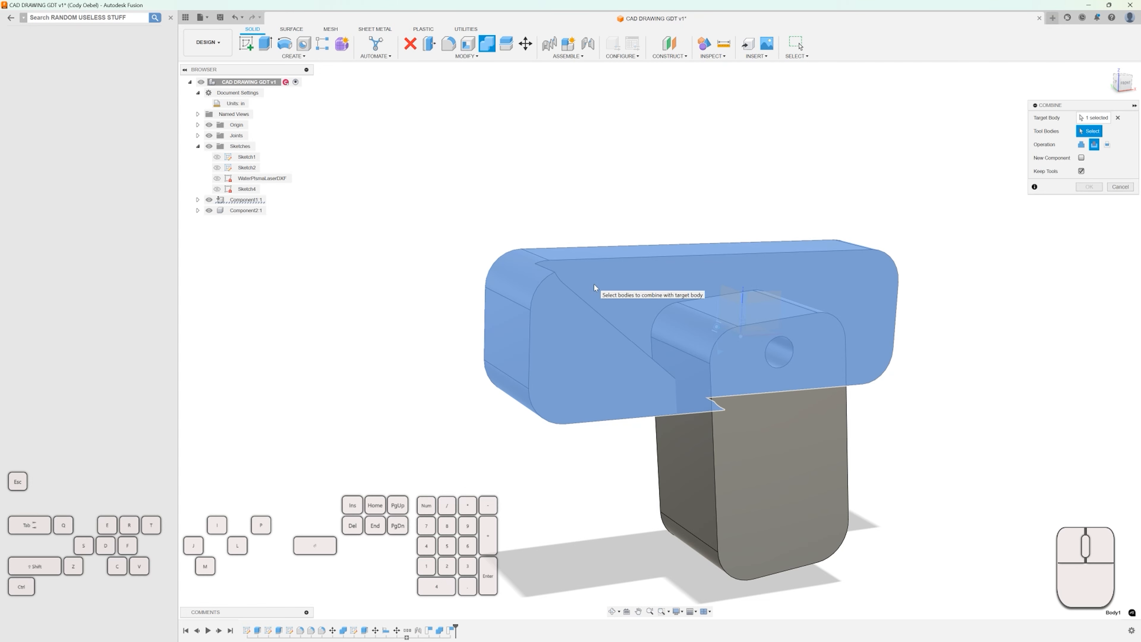
pyautogui.click(805, 461)
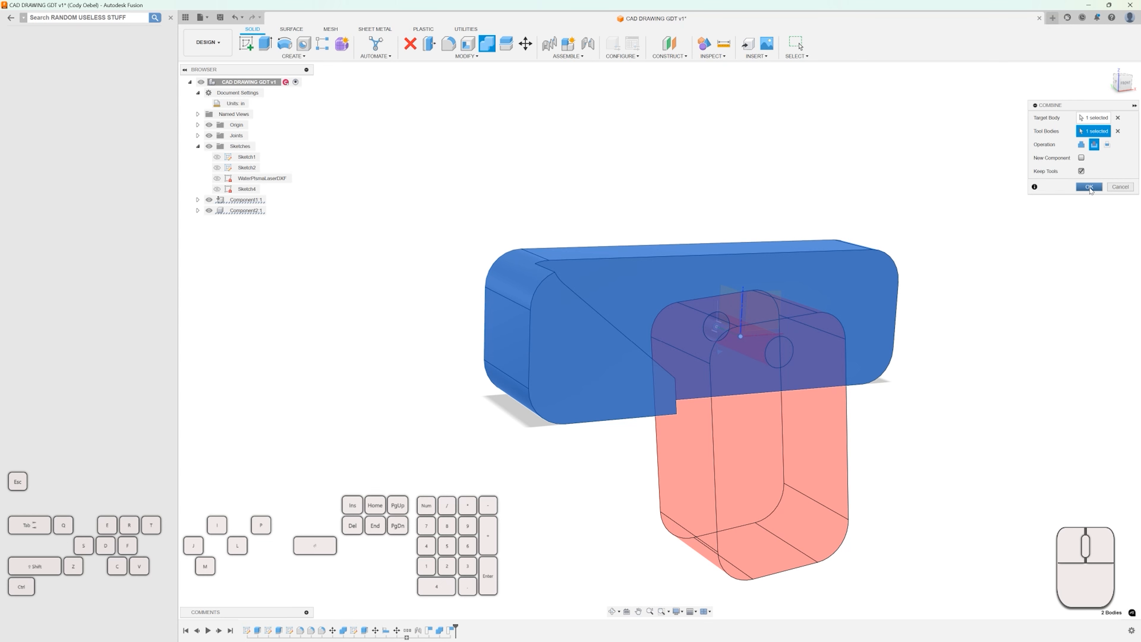
pyautogui.click(1089, 187)
pyautogui.scroll(2, 278, 207)
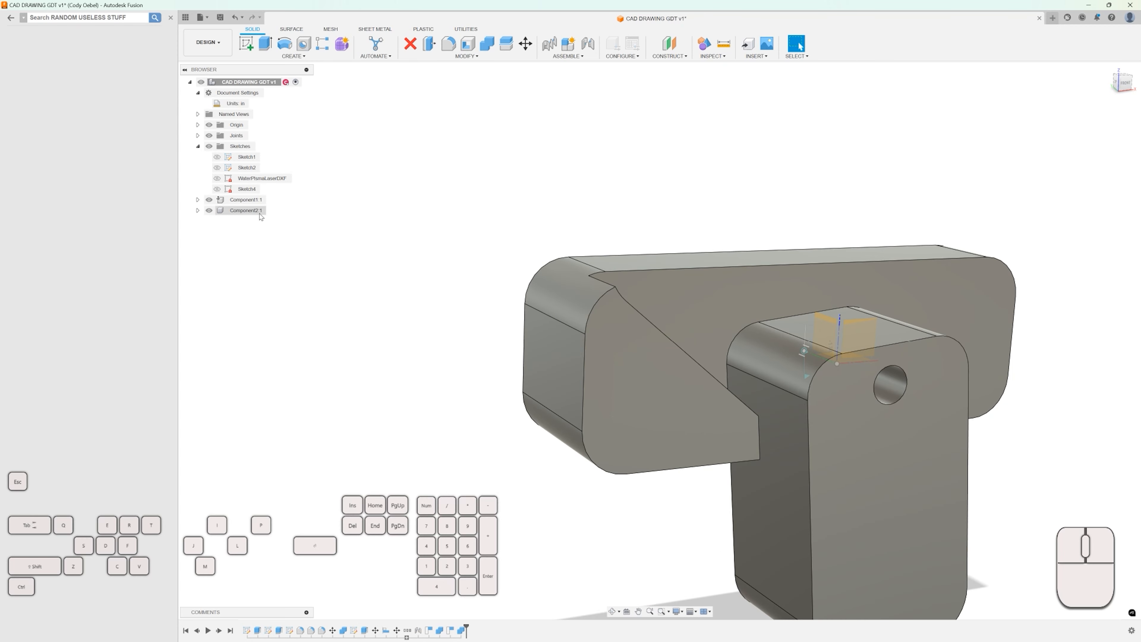
pyautogui.click(247, 211)
pyautogui.press('m')
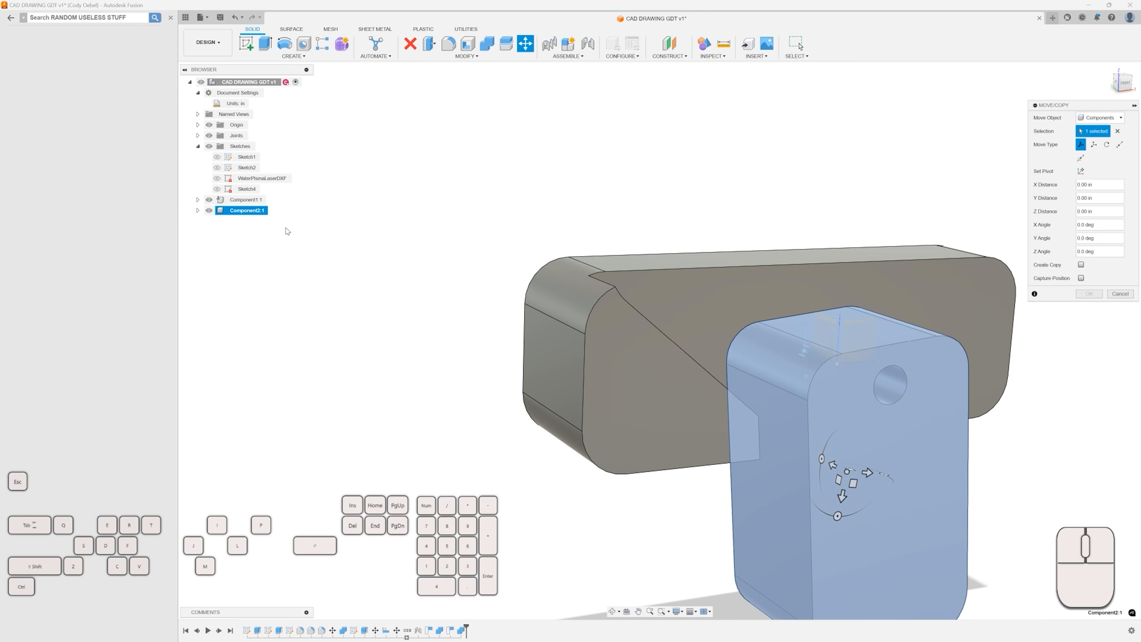
pyautogui.moveTo(707, 387); pyautogui.dragTo(726, 238)
pyautogui.keyDown('shift'); pyautogui.moveTo(726, 238); pyautogui.dragTo(669, 276, button='middle'); pyautogui.keyUp('shift')
pyautogui.scroll(2, 571, 324)
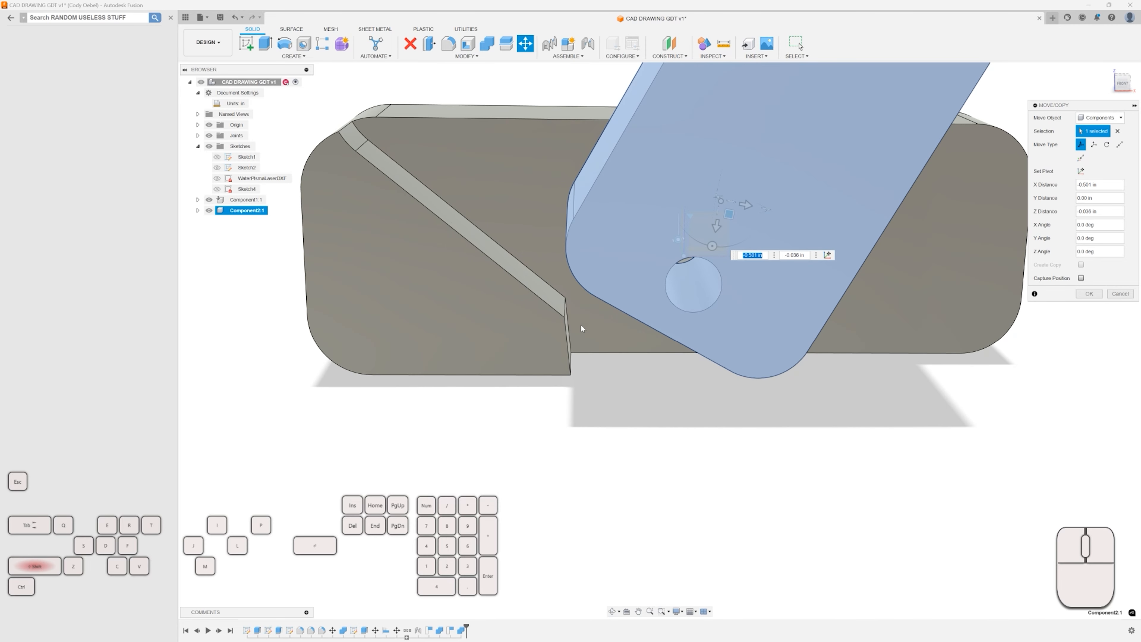
pyautogui.keyDown('shift'); pyautogui.moveTo(581, 328); pyautogui.dragTo(559, 337, button='middle'); pyautogui.keyUp('shift')
pyautogui.moveTo(696, 220); pyautogui.dragTo(701, 260)
pyautogui.moveTo(689, 245); pyautogui.dragTo(672, 226)
pyautogui.keyDown('shift'); pyautogui.moveTo(672, 226); pyautogui.dragTo(669, 316, button='middle'); pyautogui.keyUp('shift')
pyautogui.moveTo(702, 322); pyautogui.dragTo(772, 352)
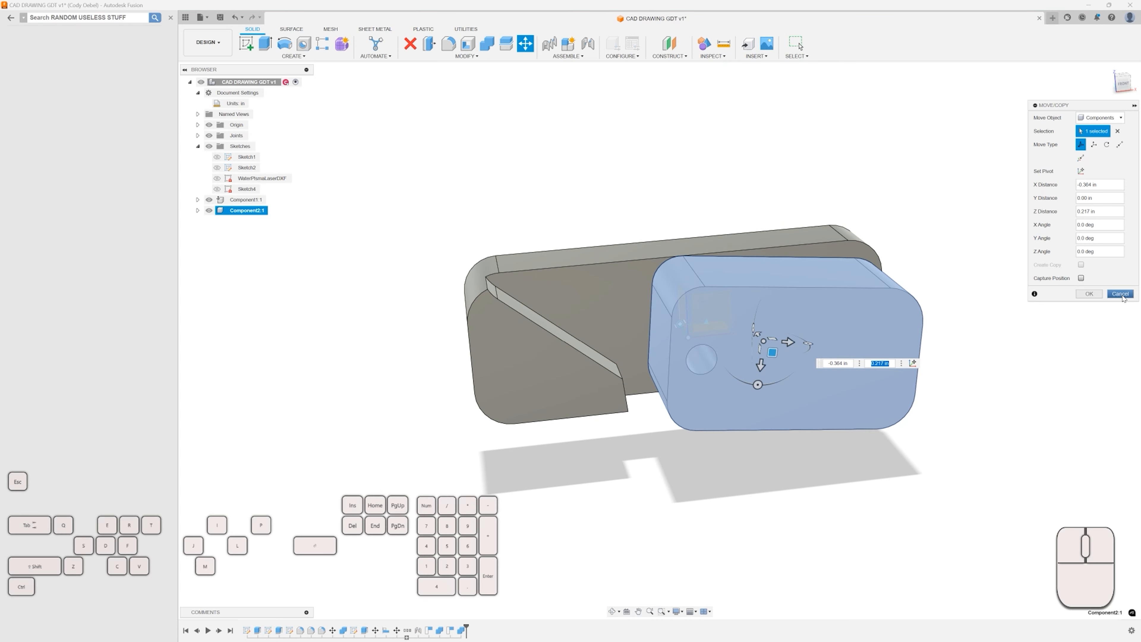
pyautogui.click(1119, 294)
# Switch to the front view and hide both Component1 and Component2.
pyautogui.keyDown('shift'); pyautogui.moveTo(978, 316); pyautogui.dragTo(915, 306, button='middle'); pyautogui.keyUp('shift')
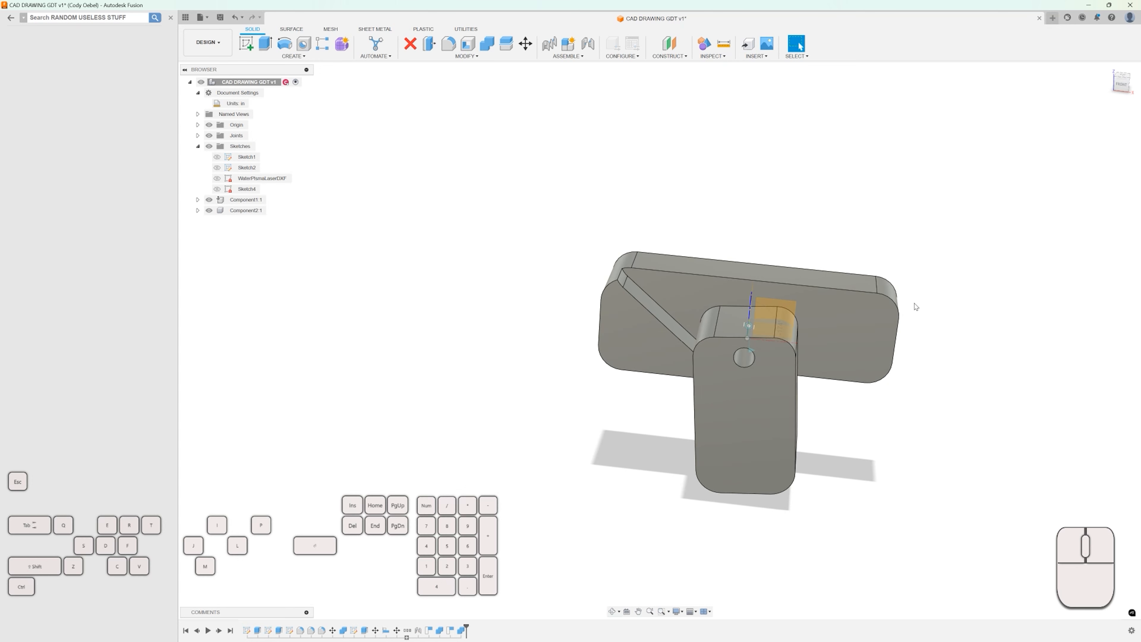
pyautogui.click(1122, 86)
pyautogui.moveTo(878, 211); pyautogui.dragTo(658, 207, button='middle')
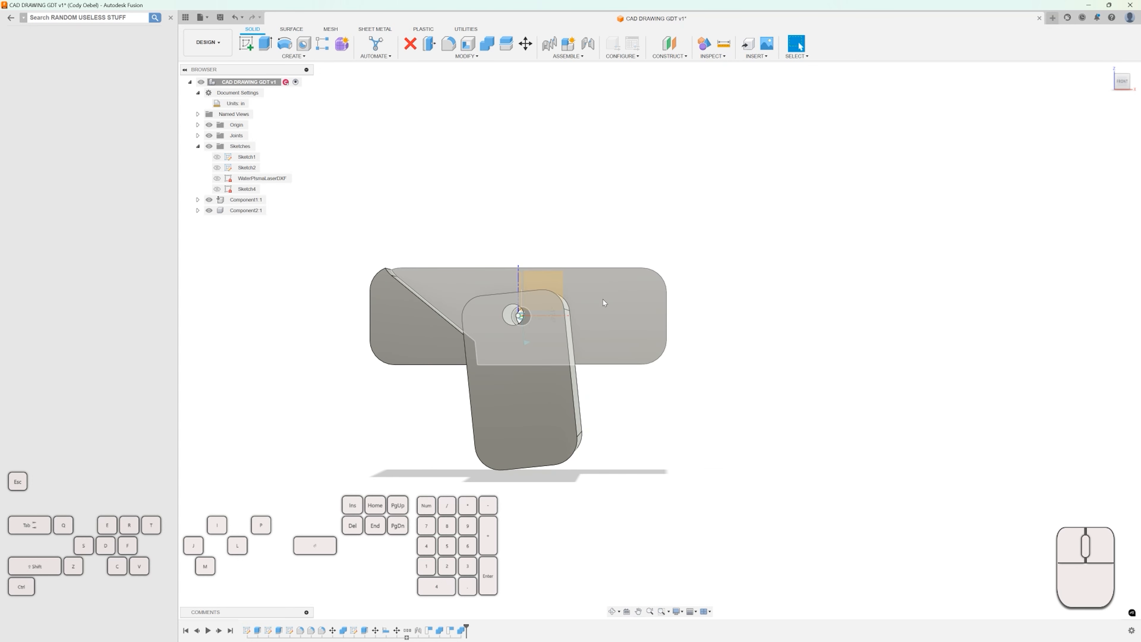
pyautogui.click(627, 314)
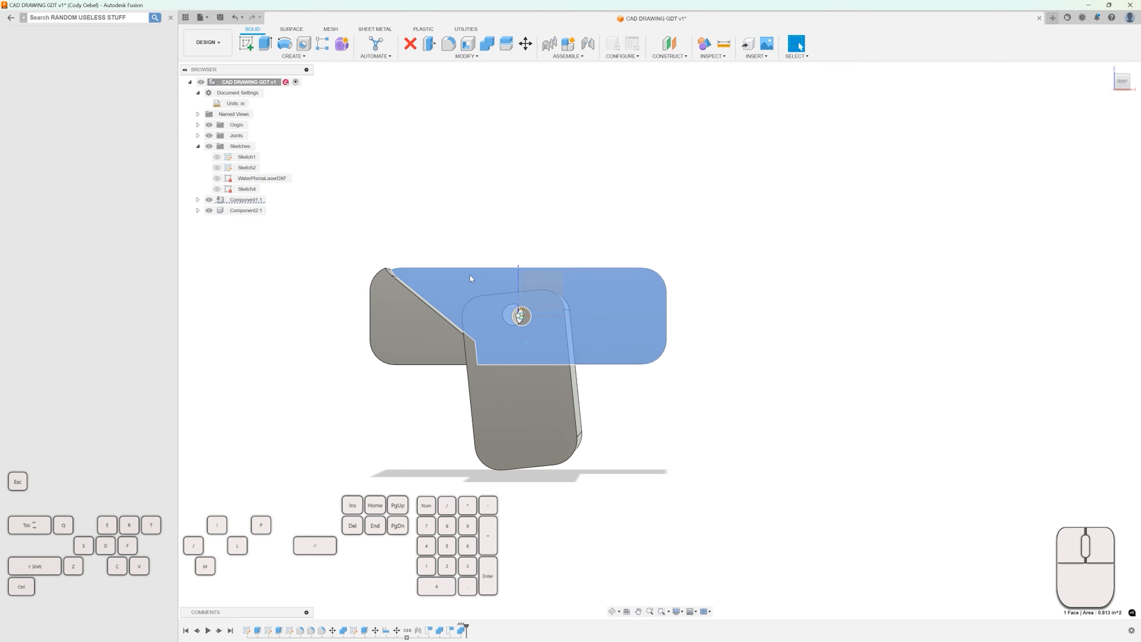
pyautogui.click(209, 210)
pyautogui.click(209, 200)
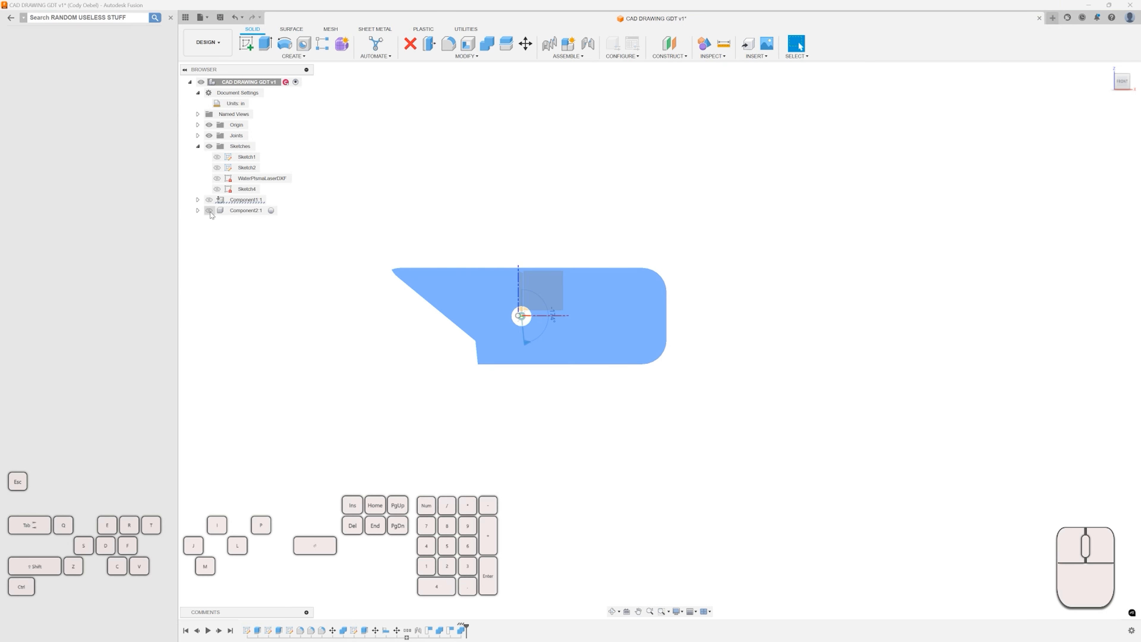
pyautogui.click(396, 211)
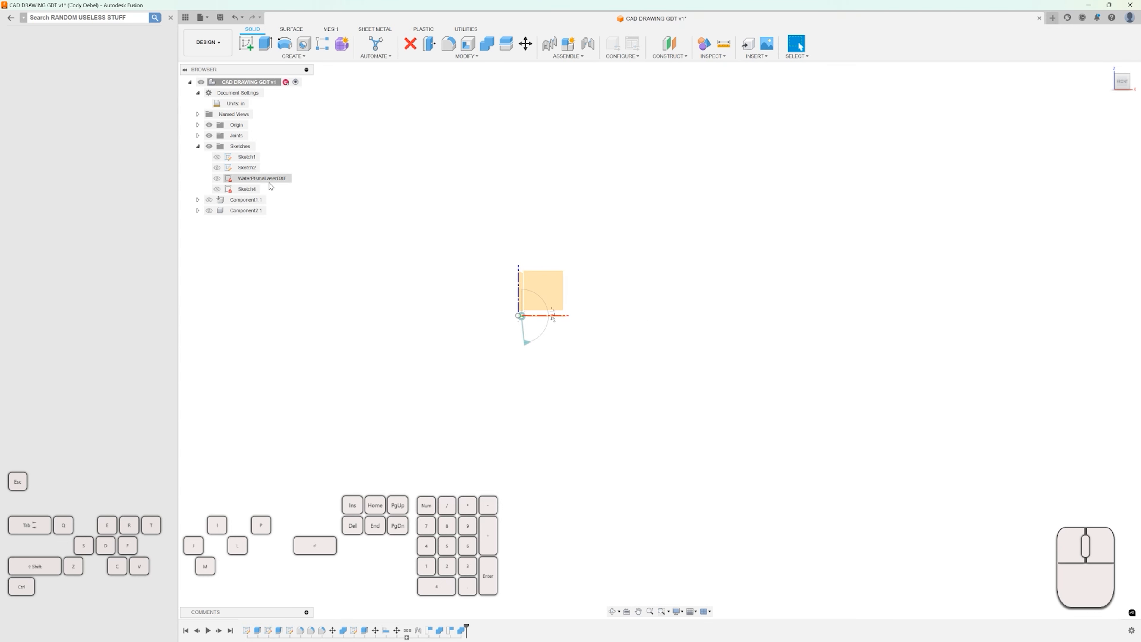
# Hide the joints and start a new sketch on the XZ plane.
pyautogui.click(210, 136)
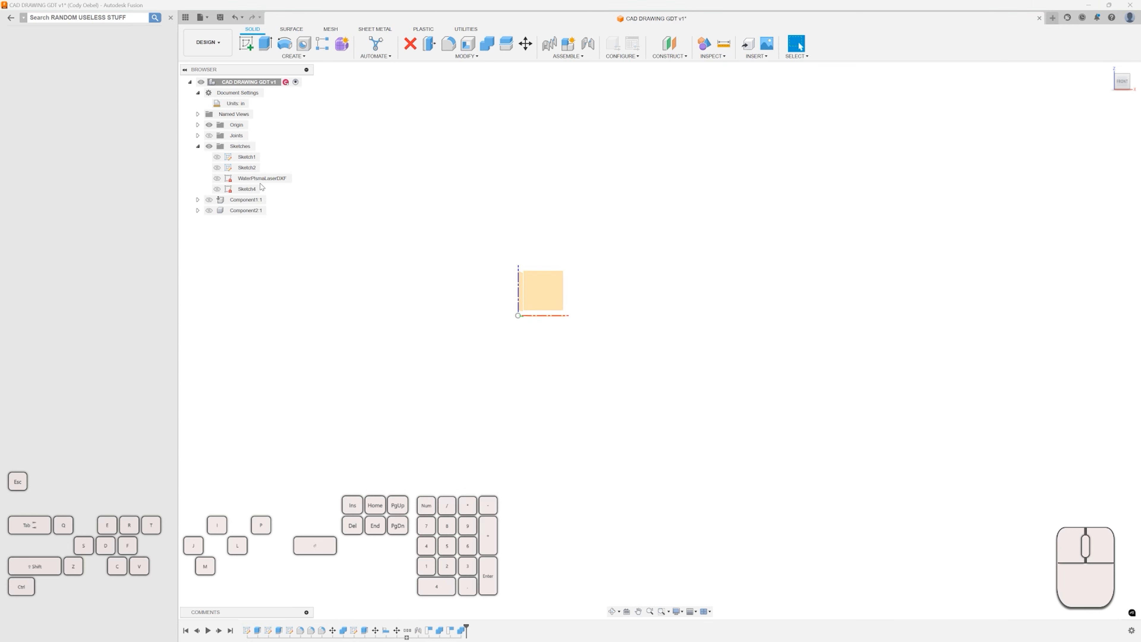
pyautogui.press('F6')
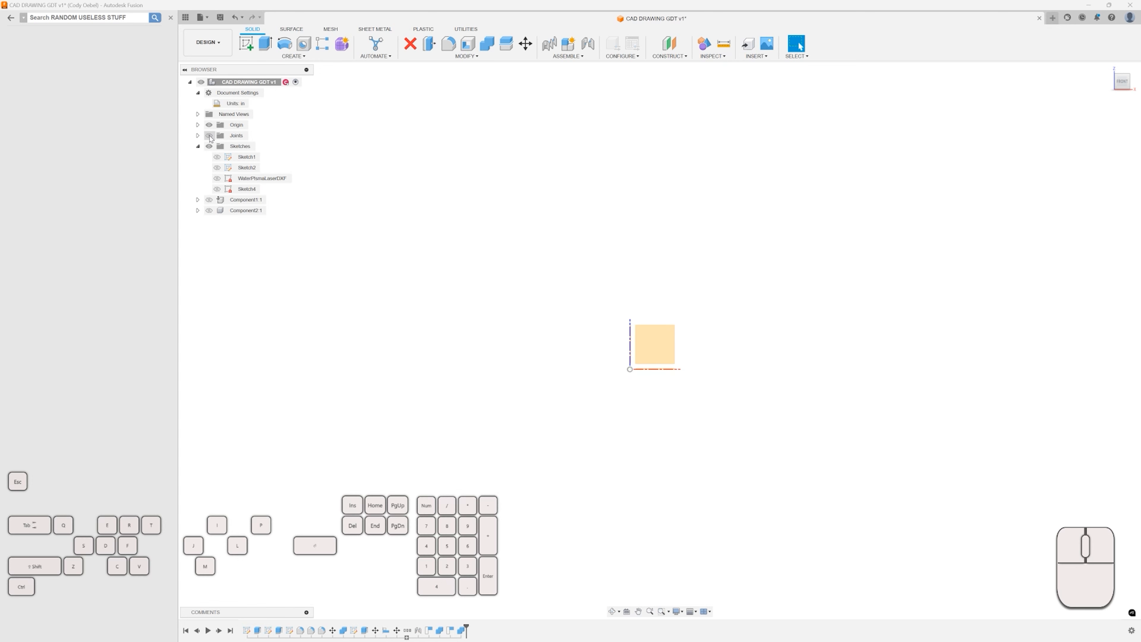
pyautogui.moveTo(609, 304); pyautogui.dragTo(605, 260, button='middle')
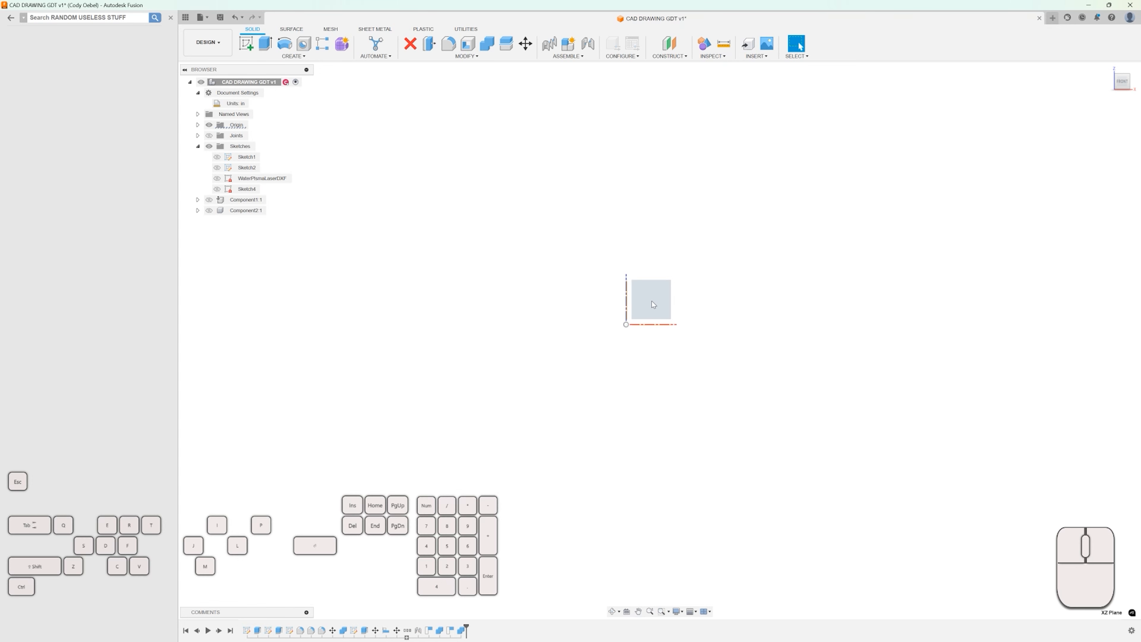
pyautogui.click(652, 304)
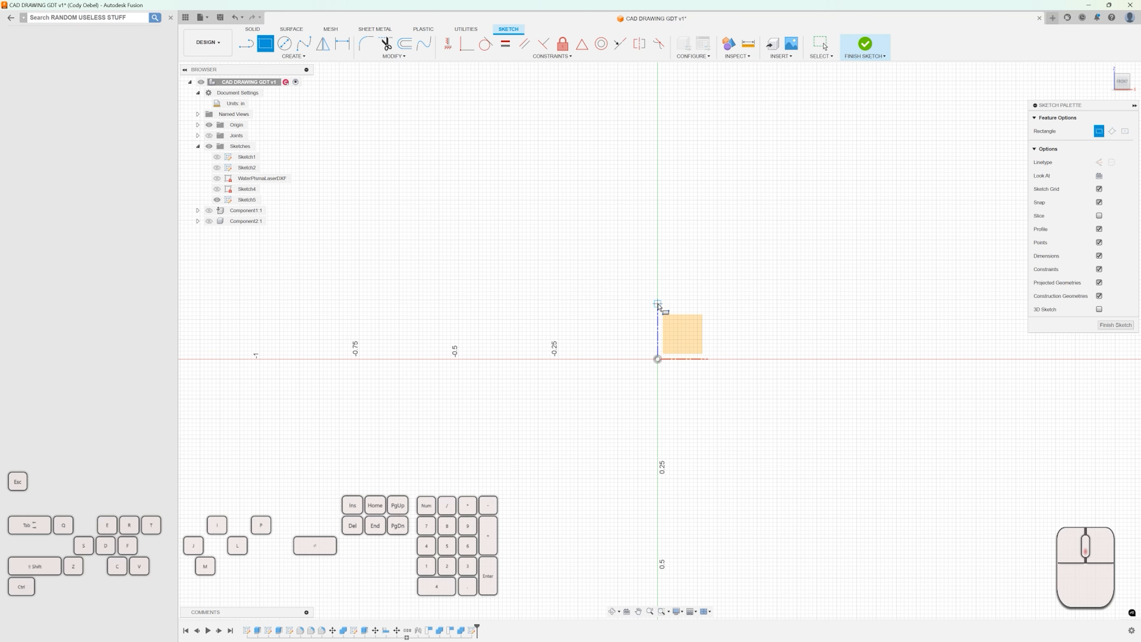
pyautogui.click(550, 268)
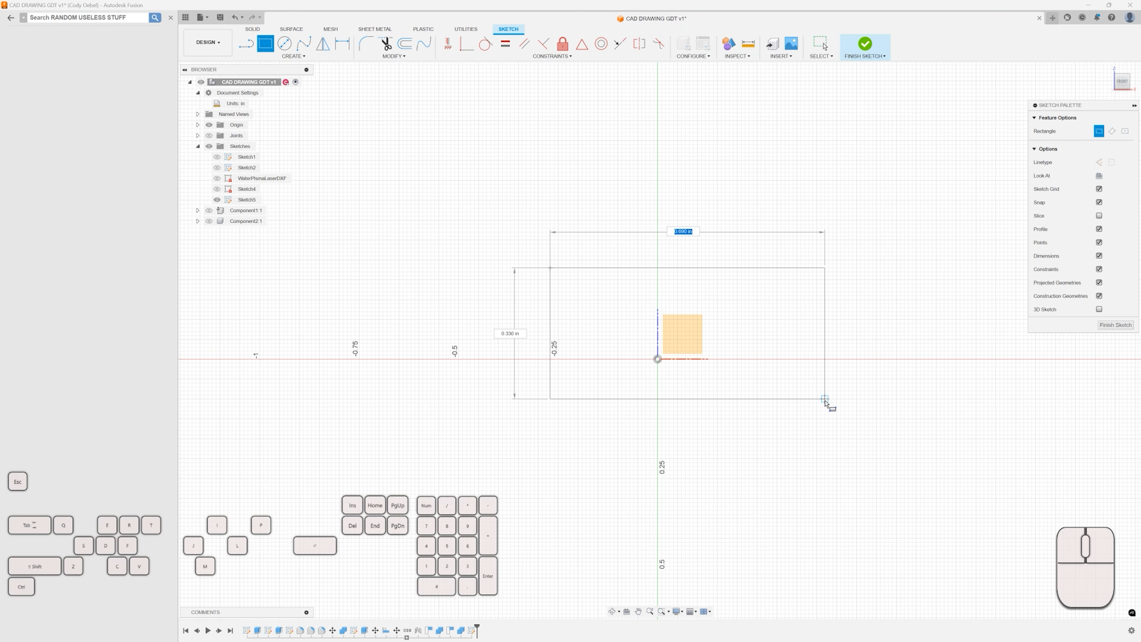
pyautogui.click(837, 398)
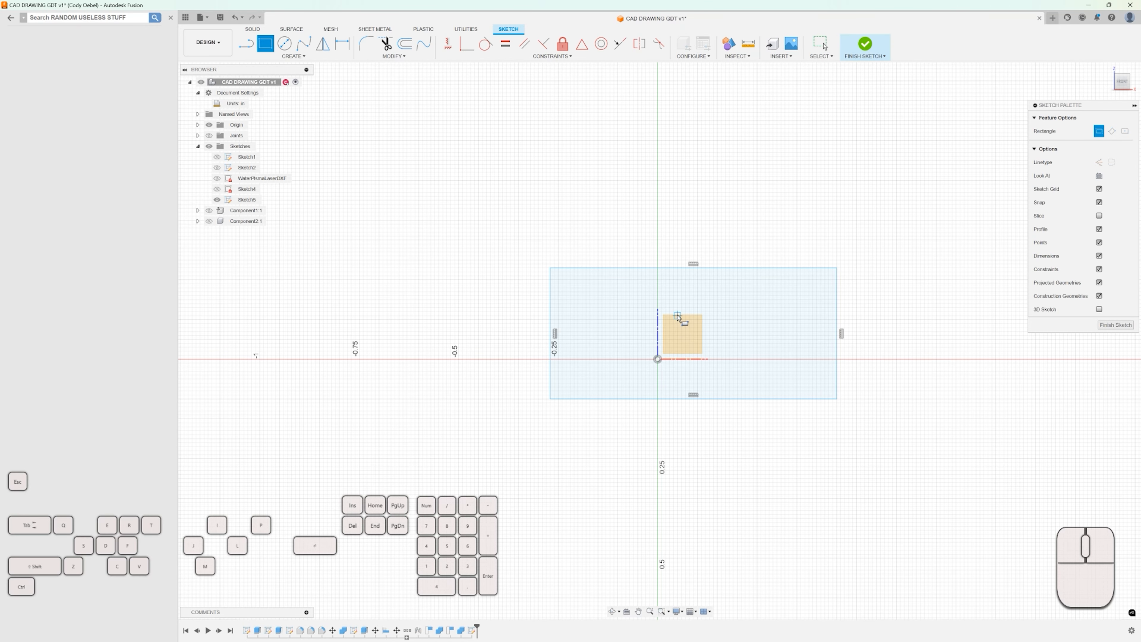
pyautogui.hotkey('ctrl', 'z')
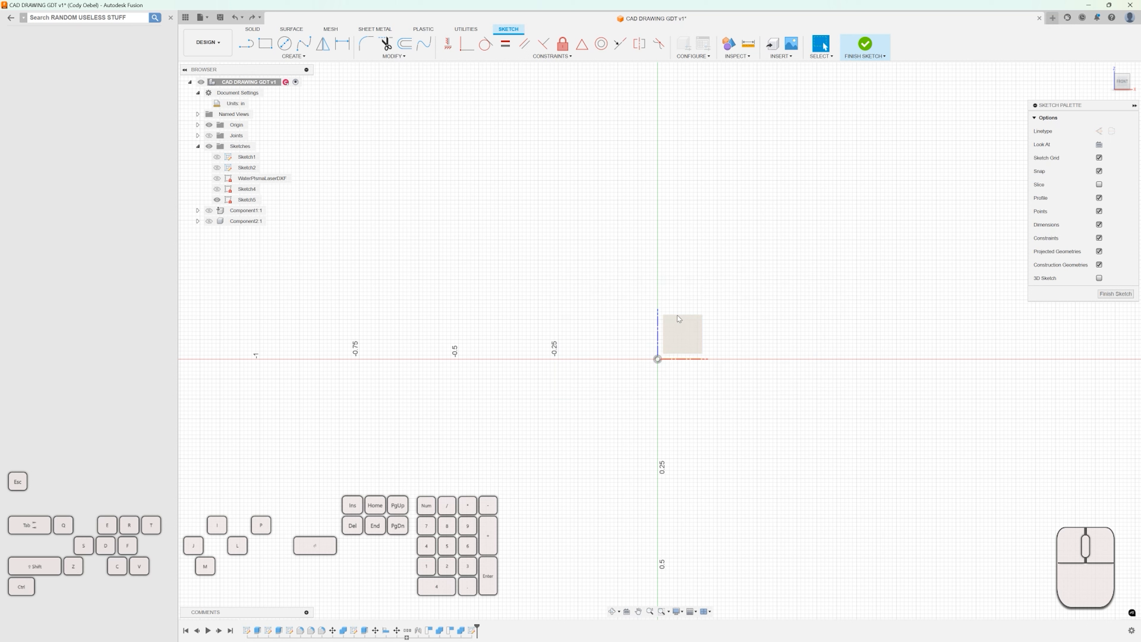
pyautogui.press('r')
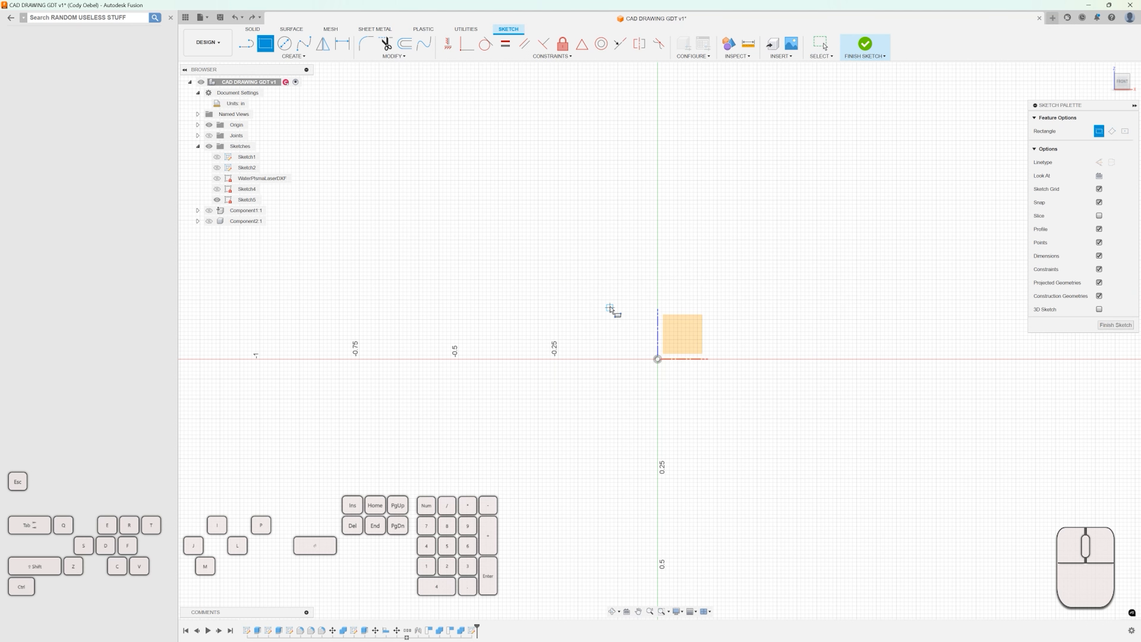
pyautogui.moveTo(514, 257); pyautogui.dragTo(820, 395)
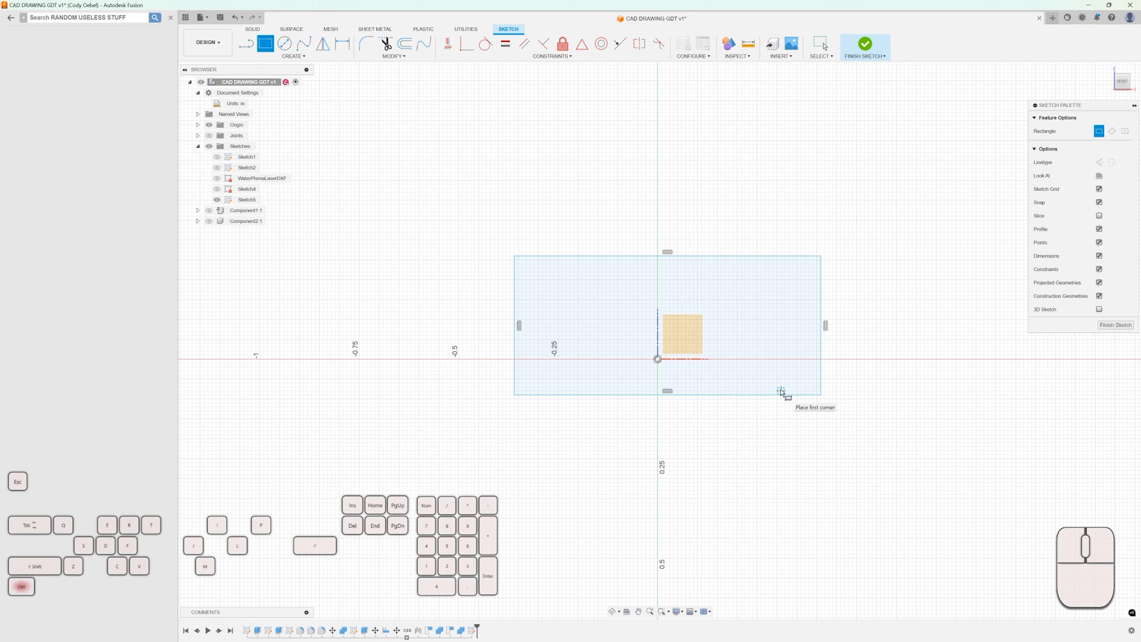
pyautogui.press('Escape')
pyautogui.hotkey('ctrl', 'z')
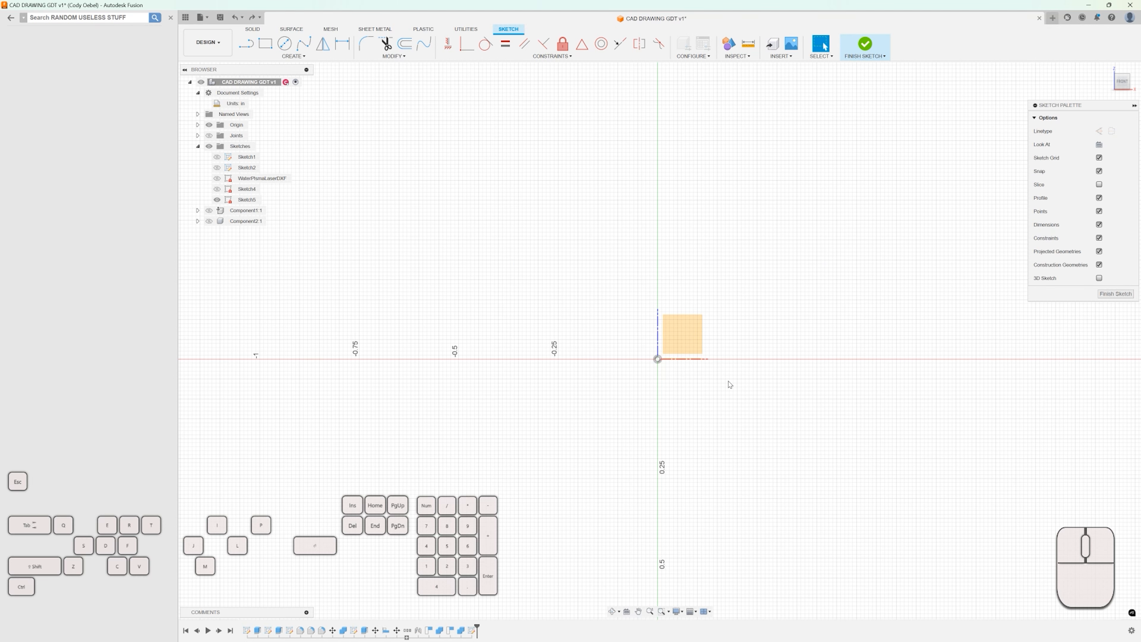
# Sketch a rectangle 3 in wide and 1.5 in tall around the origin.
pyautogui.press('r')
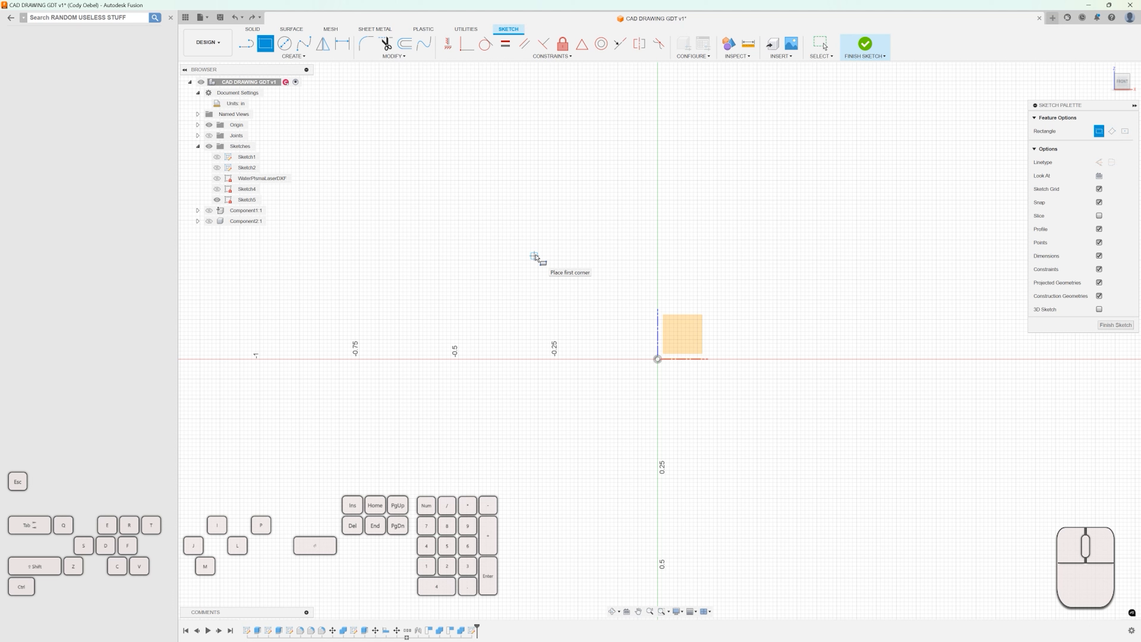
pyautogui.moveTo(530, 253); pyautogui.dragTo(776, 378)
pyautogui.write('2')
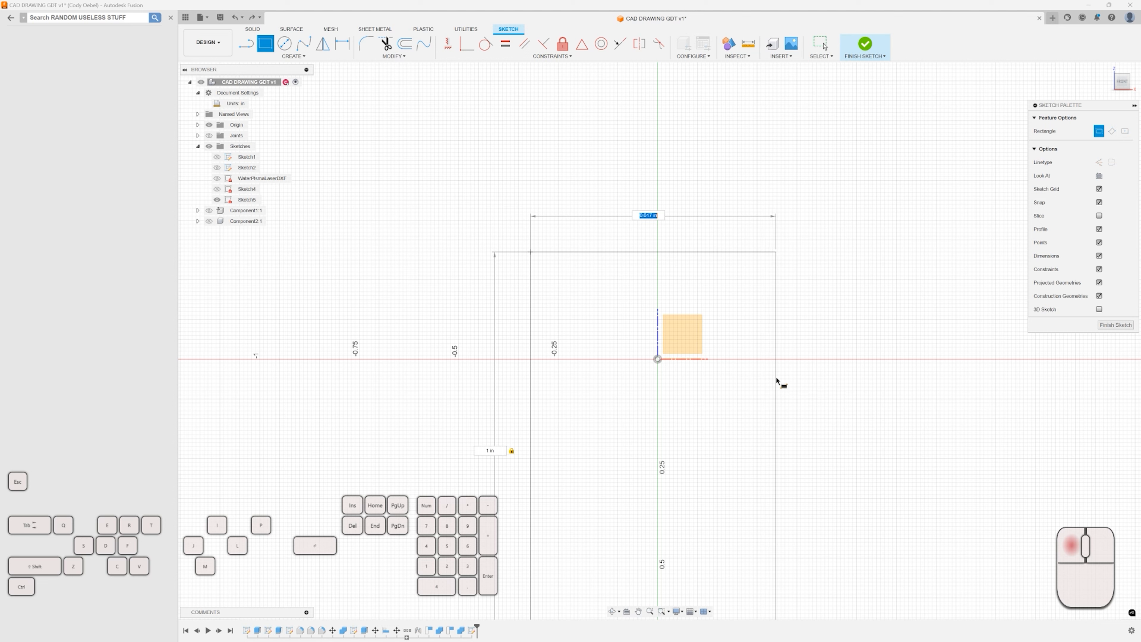
pyautogui.write('1')
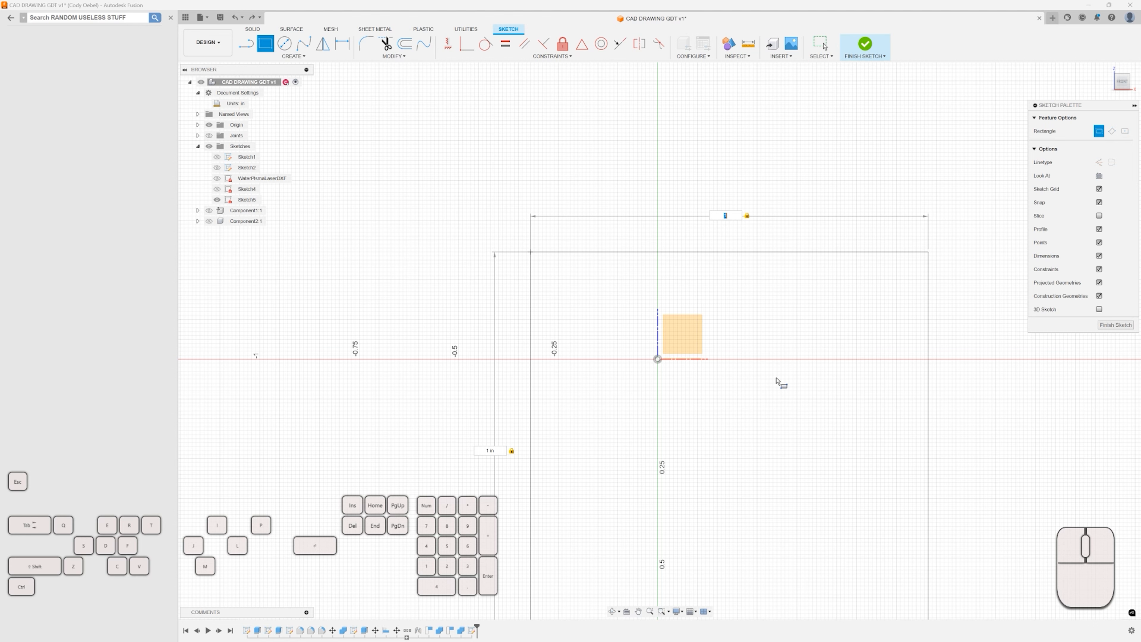
pyautogui.scroll(-3, 775, 382)
pyautogui.scroll(1, 793, 367)
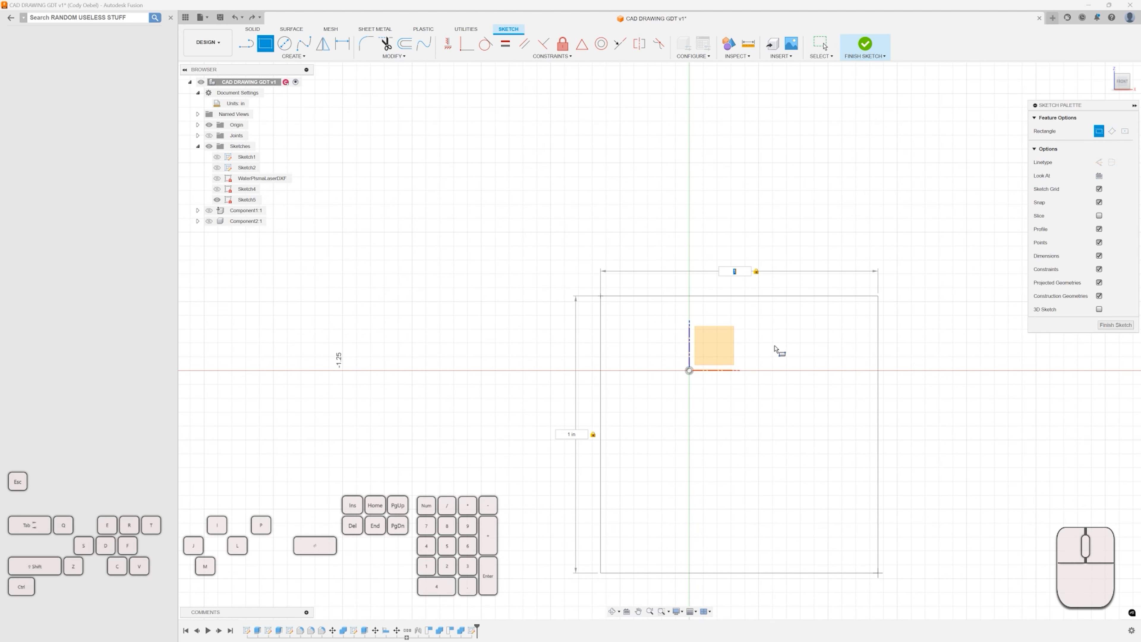
pyautogui.press('Tab')
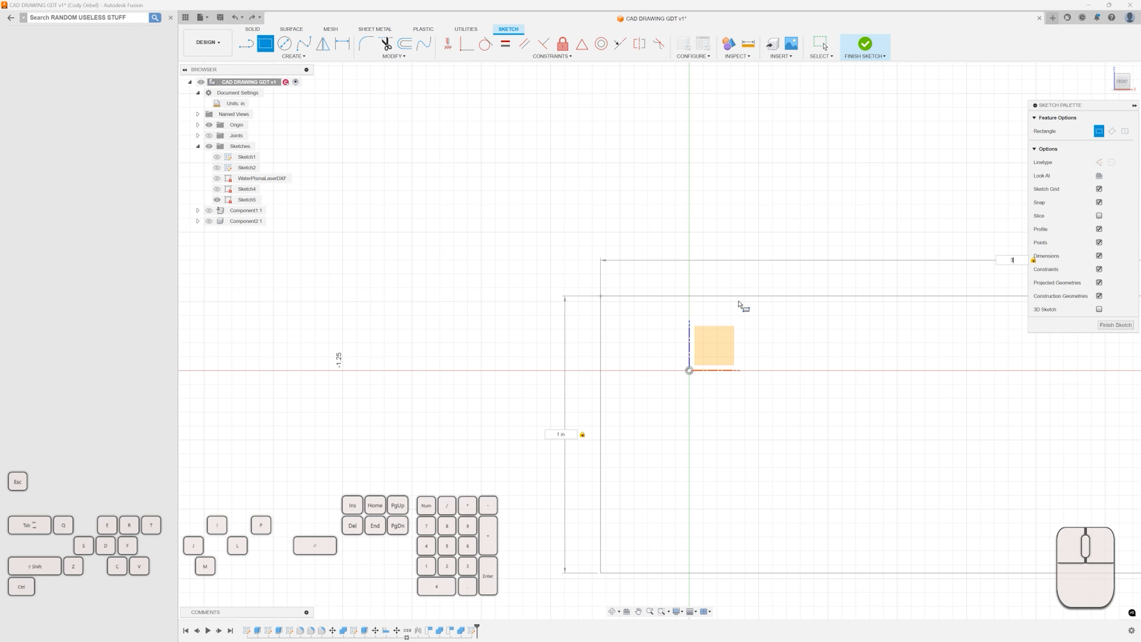
pyautogui.write('.5')
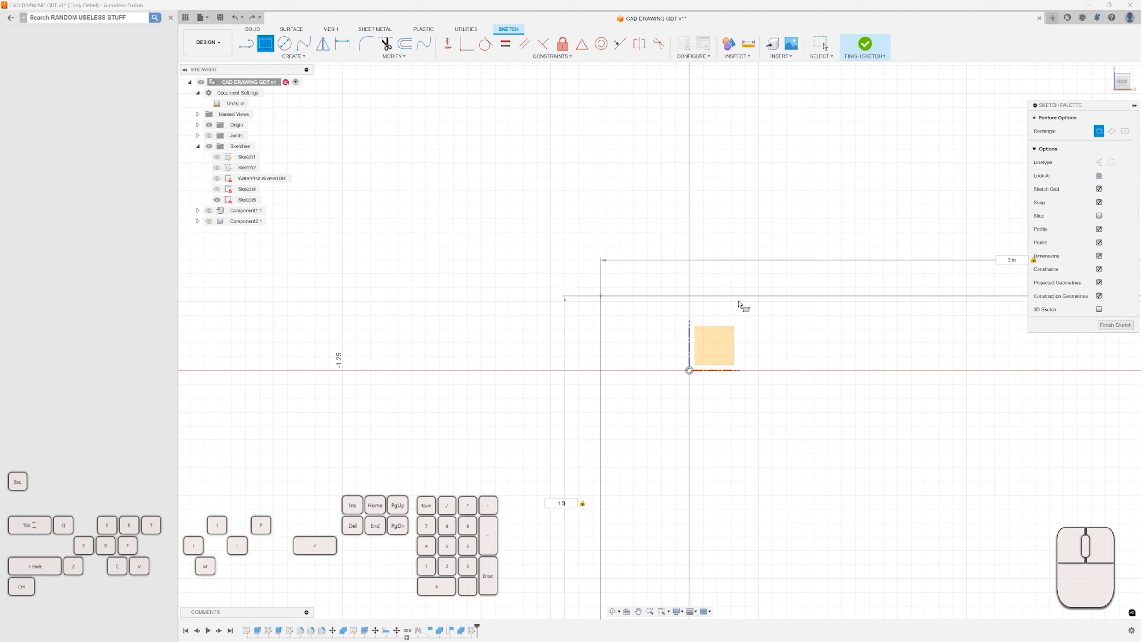
pyautogui.press('Return')
pyautogui.scroll(-3, 739, 305)
pyautogui.moveTo(816, 242)
pyautogui.mouseDown(button='middle')
pyautogui.moveTo(489, 140)
pyautogui.moveTo(525, 149)
pyautogui.moveTo(531, 177)
pyautogui.mouseUp(button='middle')
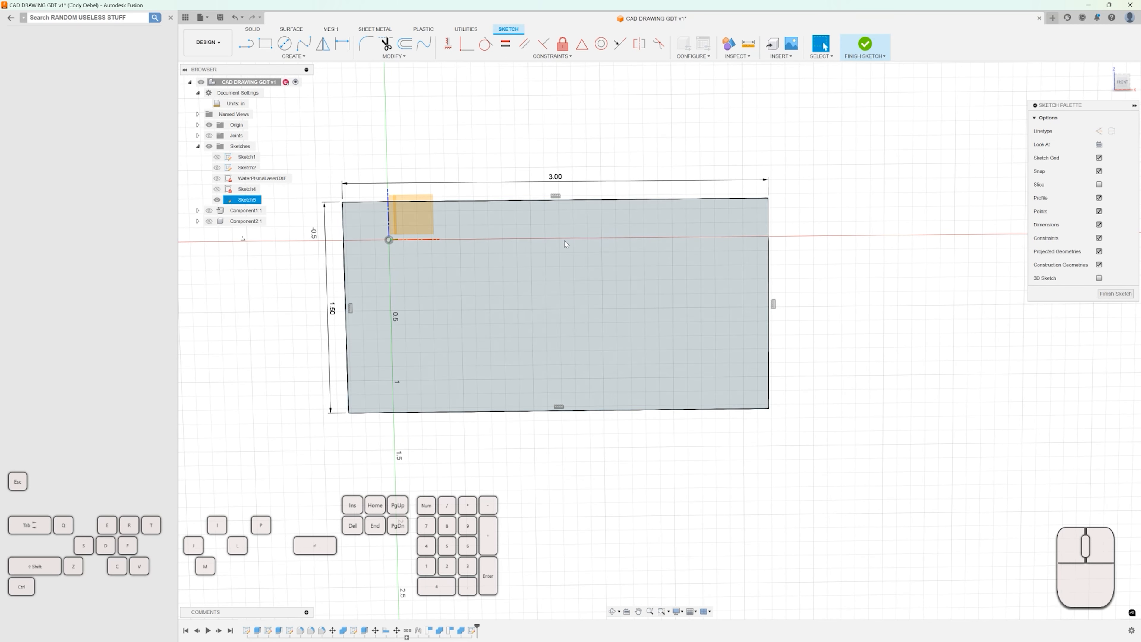
# Add a circle inside the rectangle, then undo both the circle and the rectangle.
pyautogui.press('c')
pyautogui.click(607, 287)
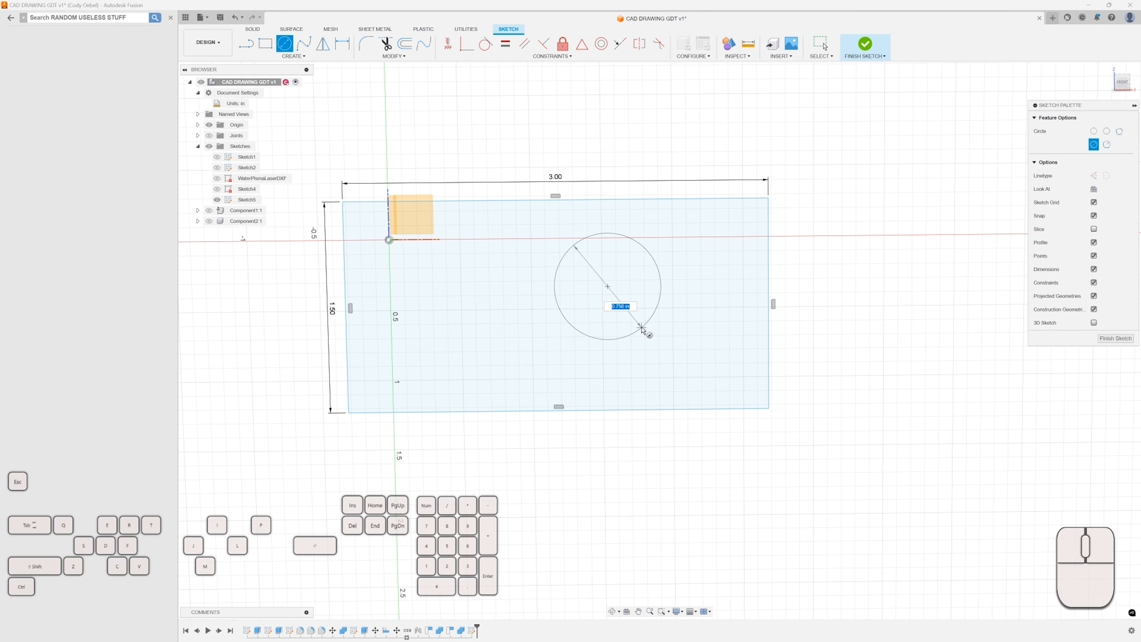
pyautogui.click(643, 332)
pyautogui.scroll(2, 662, 265)
pyautogui.press('d')
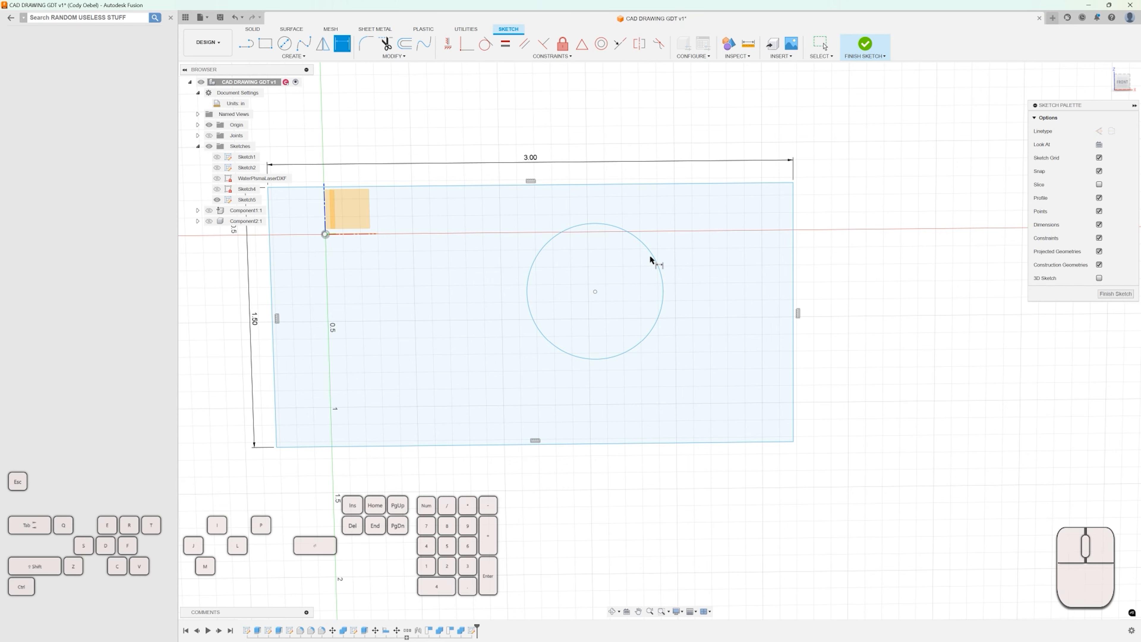
pyautogui.scroll(-2, 664, 267)
pyautogui.scroll(1, 736, 270)
pyautogui.scroll(-2, 709, 247)
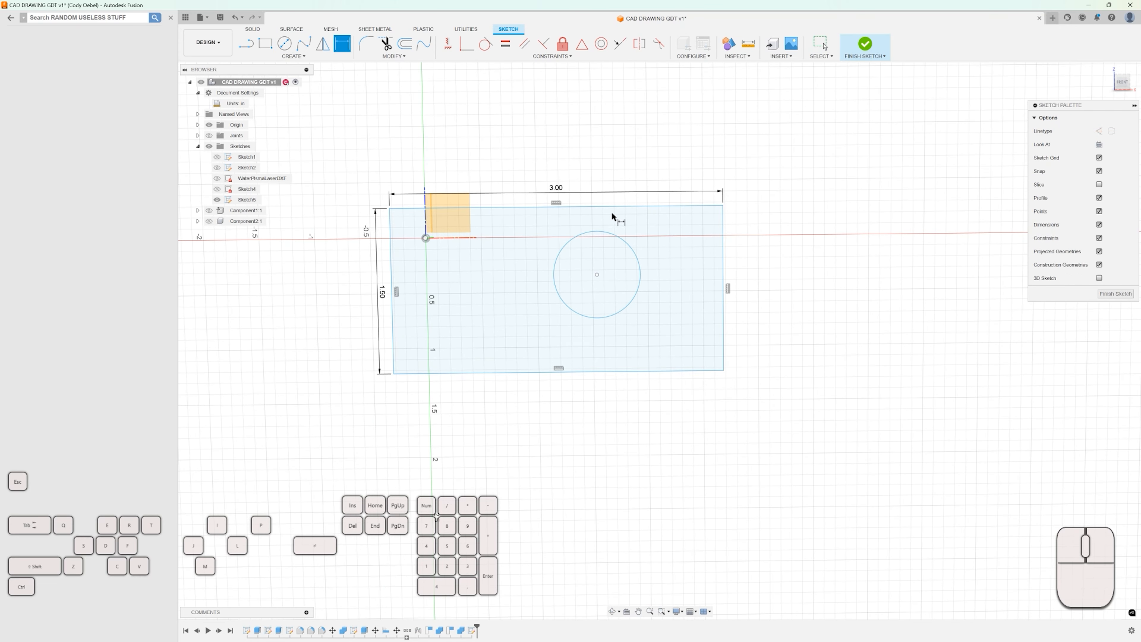
pyautogui.hotkey('ctrl', 'z')
pyautogui.hotkey('ctrl', 'z')
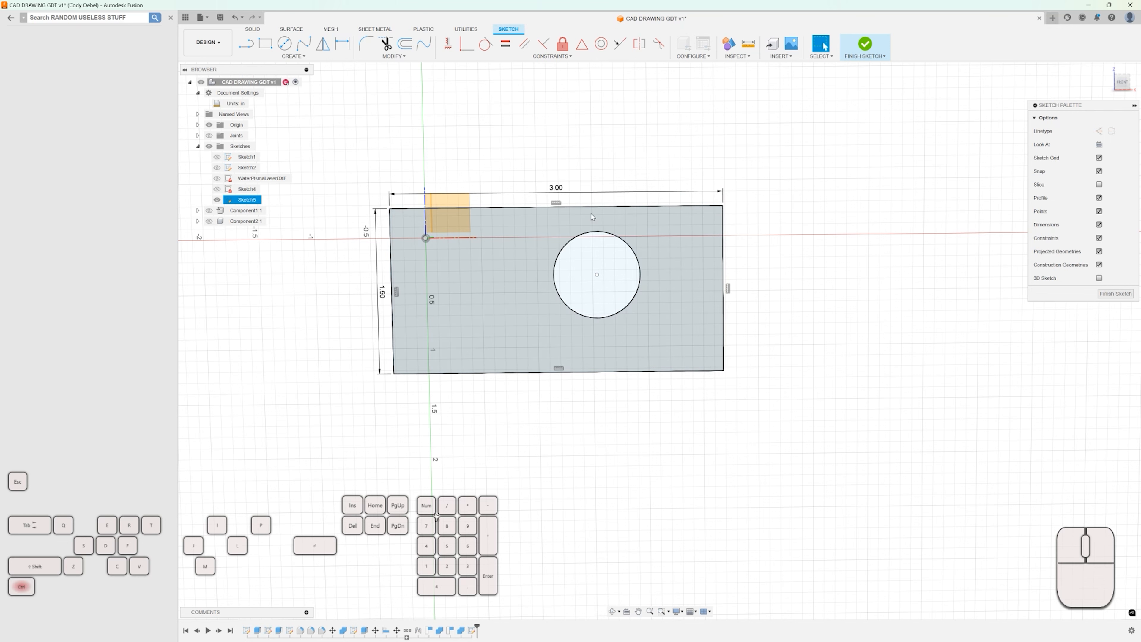
pyautogui.hotkey('ctrl', 'z')
# Sketch a two-point rectangle around the origin and a circle inside it.
pyautogui.press('r')
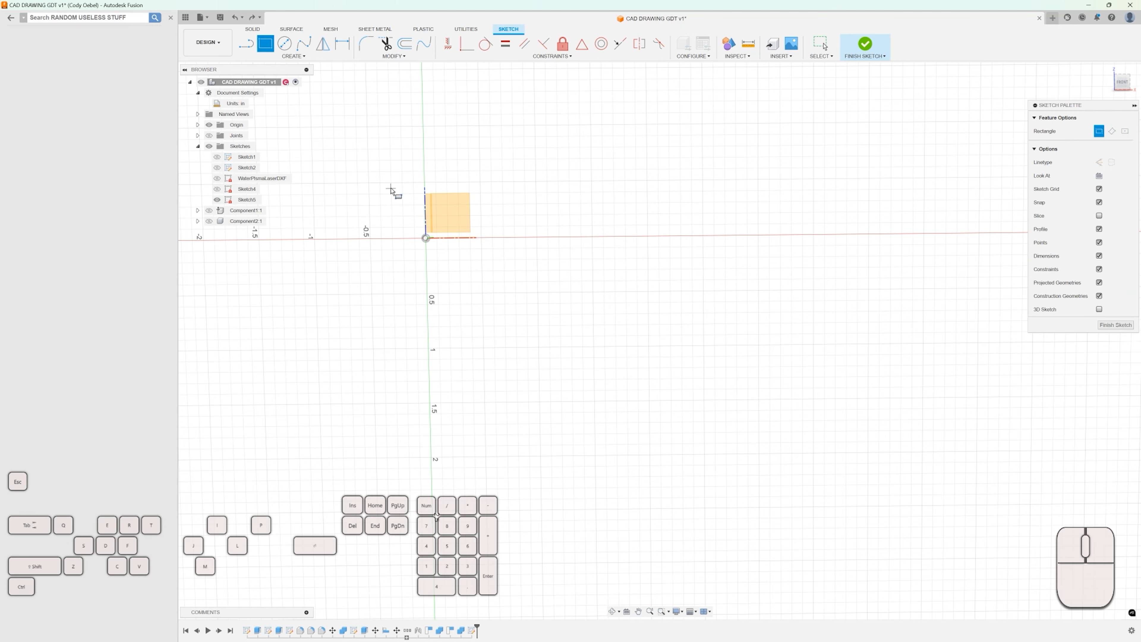
pyautogui.click(369, 172)
pyautogui.click(748, 346)
pyautogui.press('c')
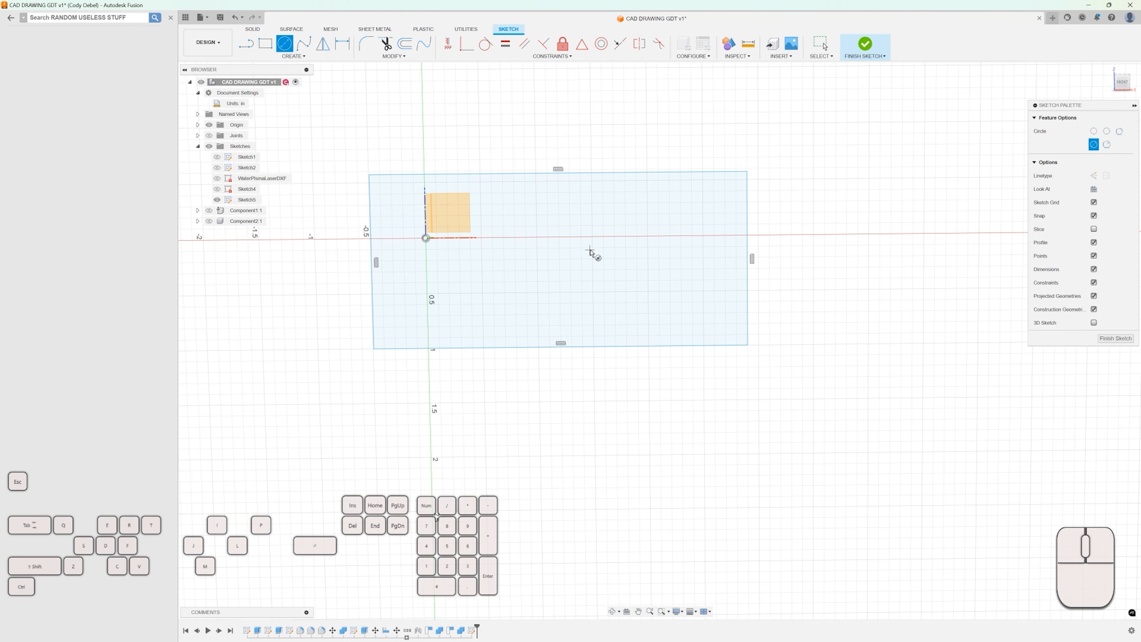
pyautogui.click(586, 249)
# Dimension the circle's center 0.125 in from the rectangle's right edge.
pyautogui.press('d')
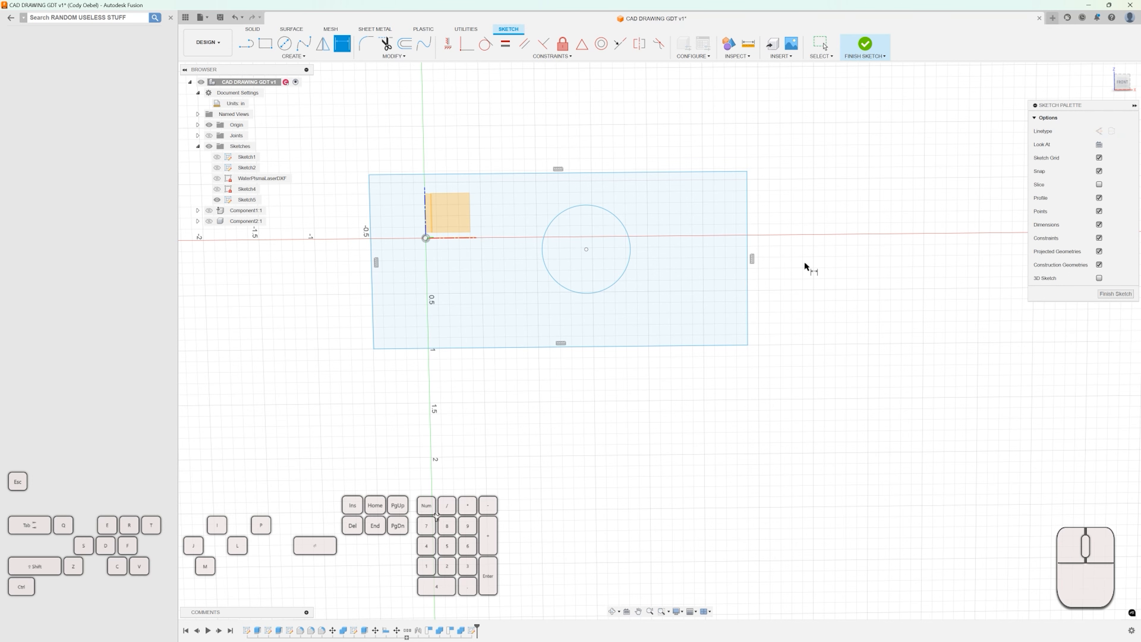
pyautogui.scroll(2, 613, 206)
pyautogui.click(579, 262)
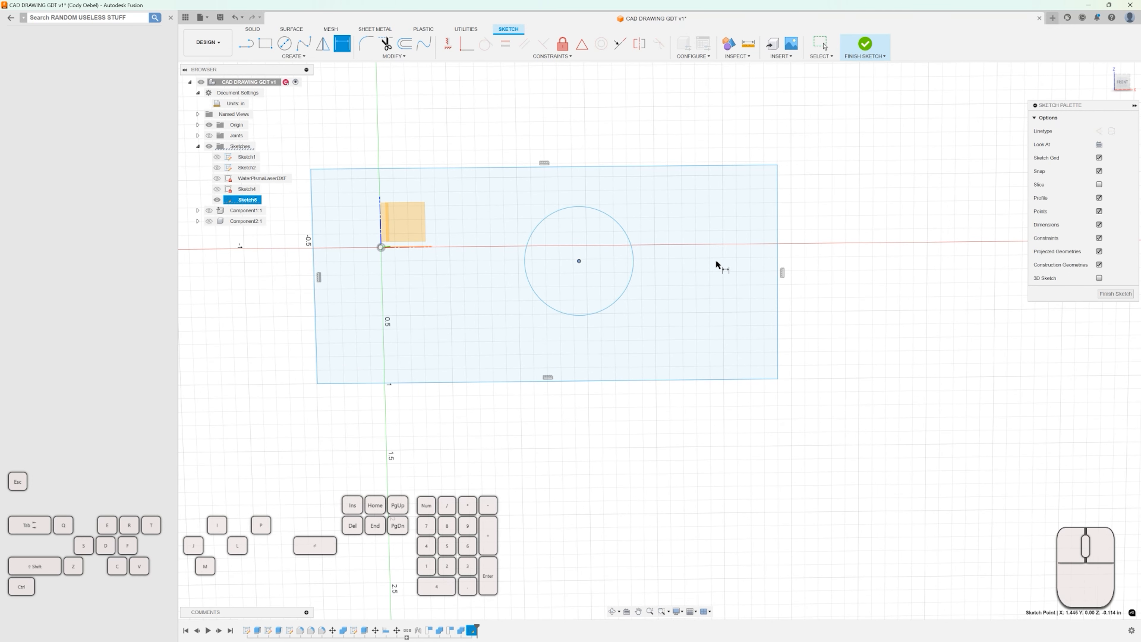
pyautogui.click(778, 259)
pyautogui.click(736, 427)
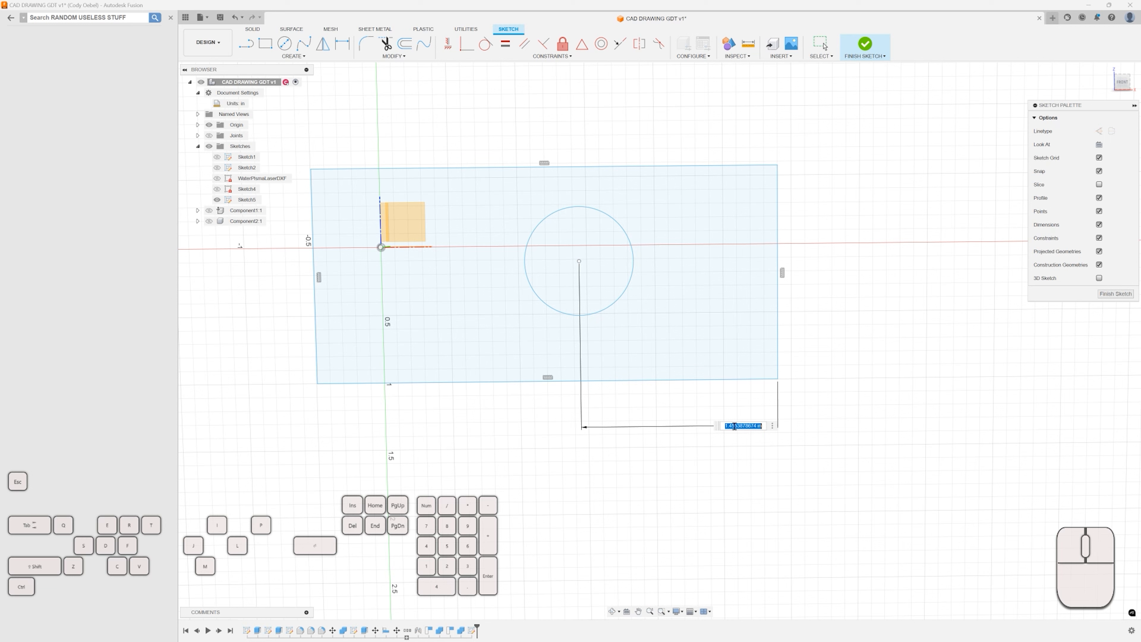
pyautogui.write('.125')
pyautogui.press('Return')
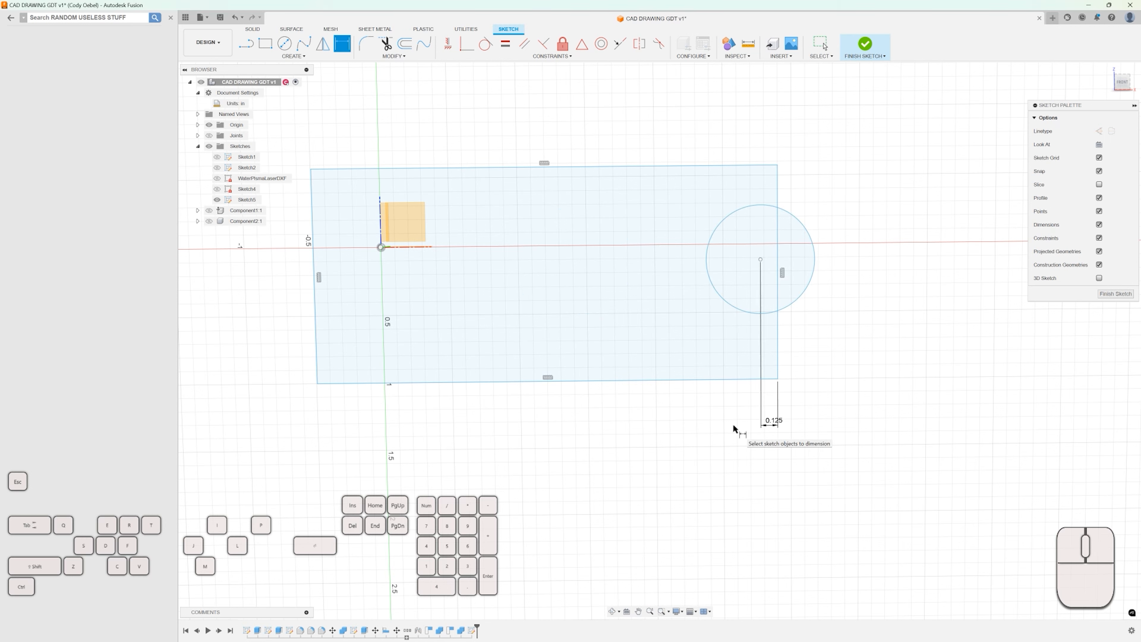
# Set the circle center's distance from the rectangle's right edge to 0.5 in.
pyautogui.doubleClick(772, 421)
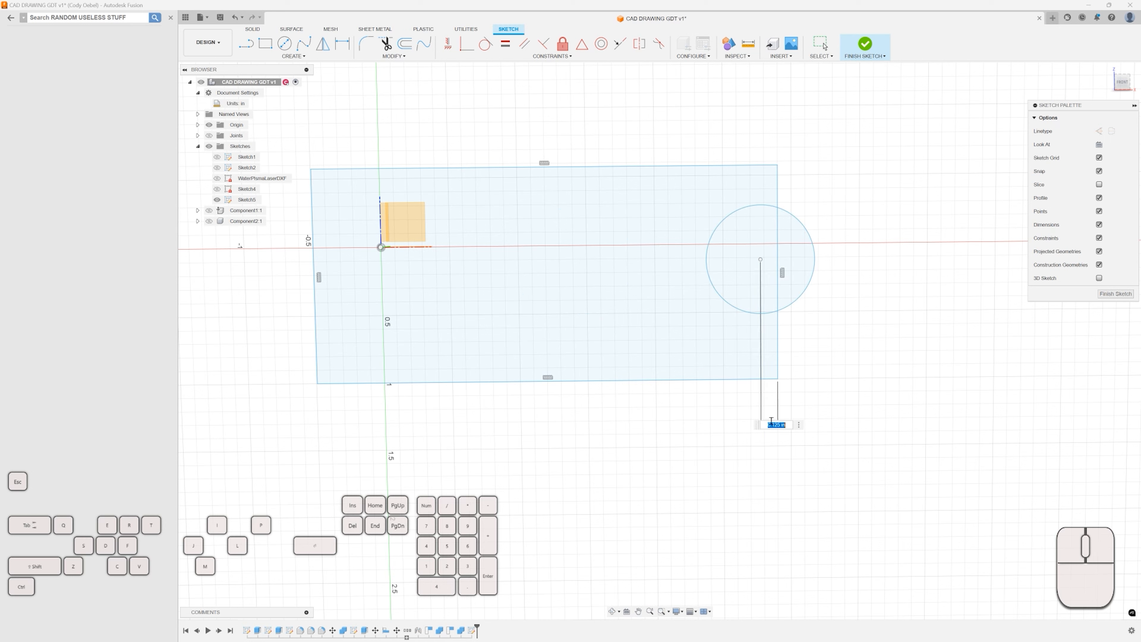
pyautogui.write('.5')
pyautogui.press('Return')
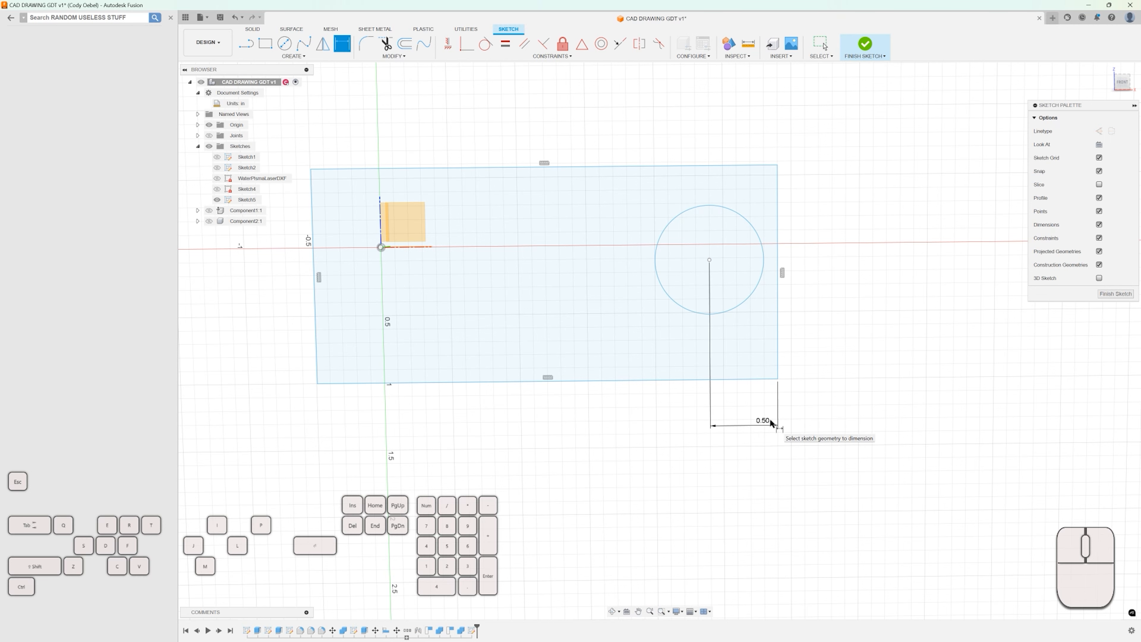
# Dimension the circle's center 0.5 in below the rectangle's top edge.
pyautogui.click(709, 260)
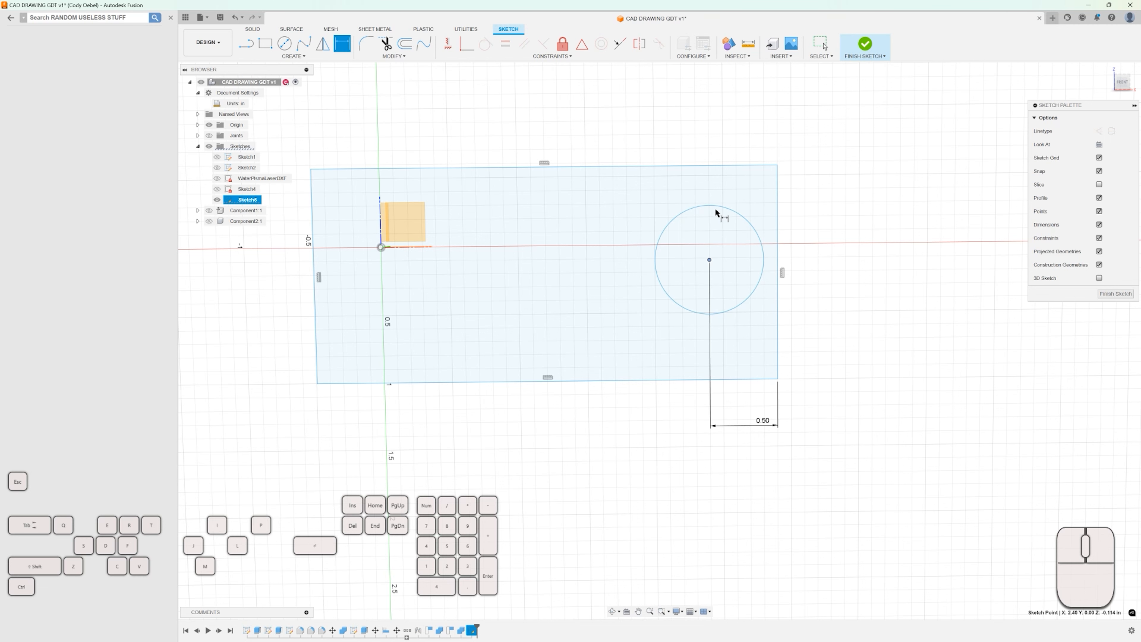
pyautogui.click(709, 166)
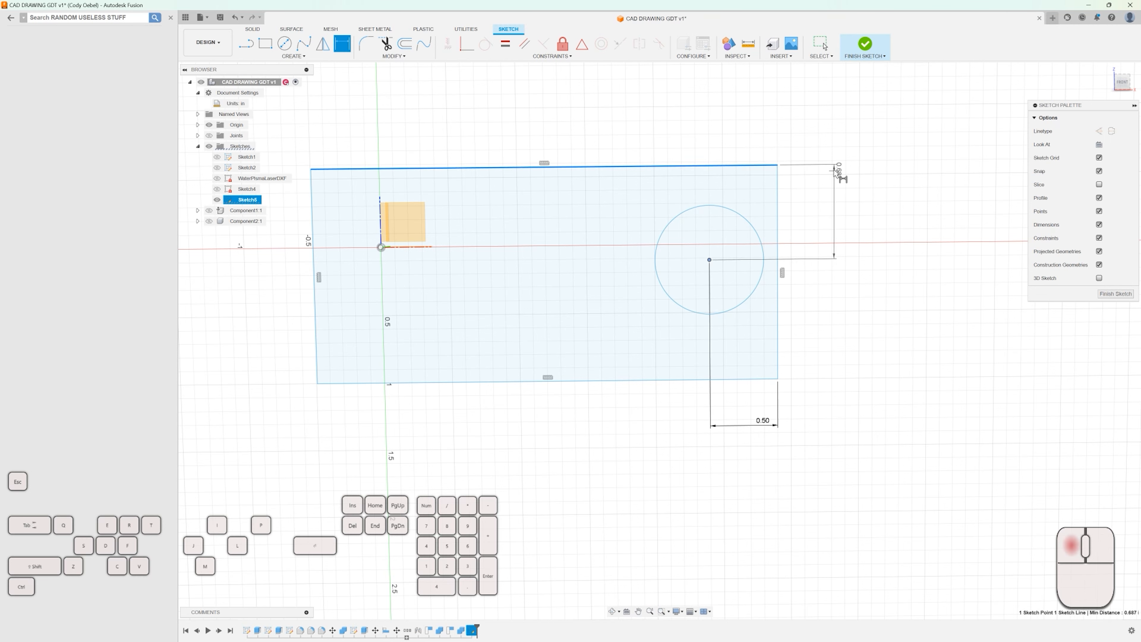
pyautogui.click(835, 170)
pyautogui.write('.5')
pyautogui.press('Return')
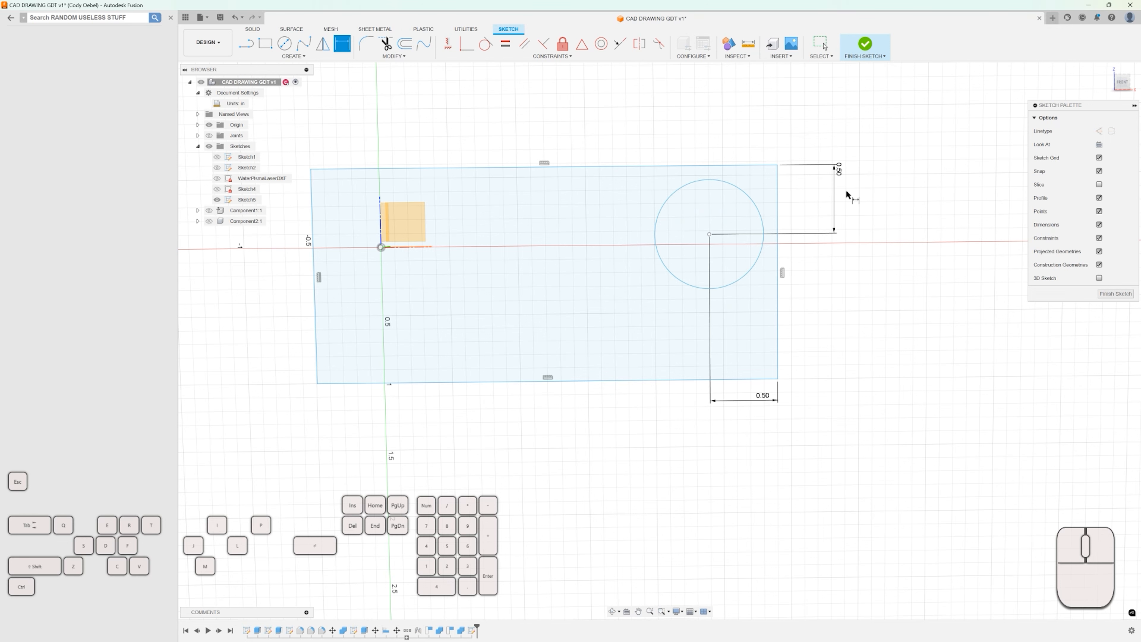
# Dimension the rectangle's height as 1.5 in.
pyautogui.scroll(-1, 707, 223)
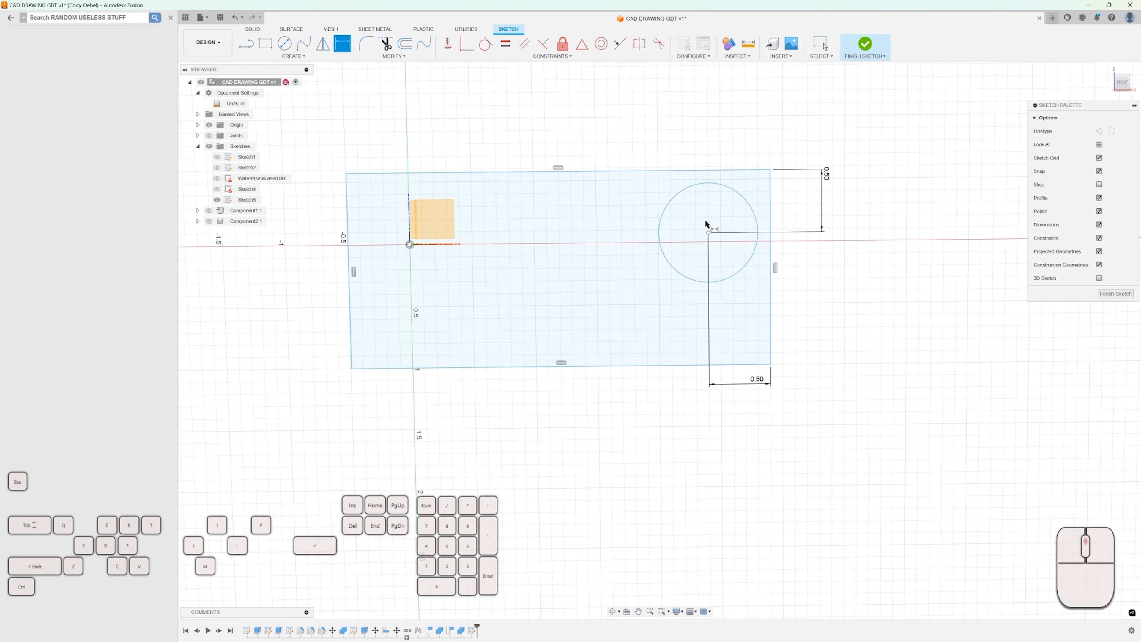
pyautogui.click(771, 260)
pyautogui.click(901, 275)
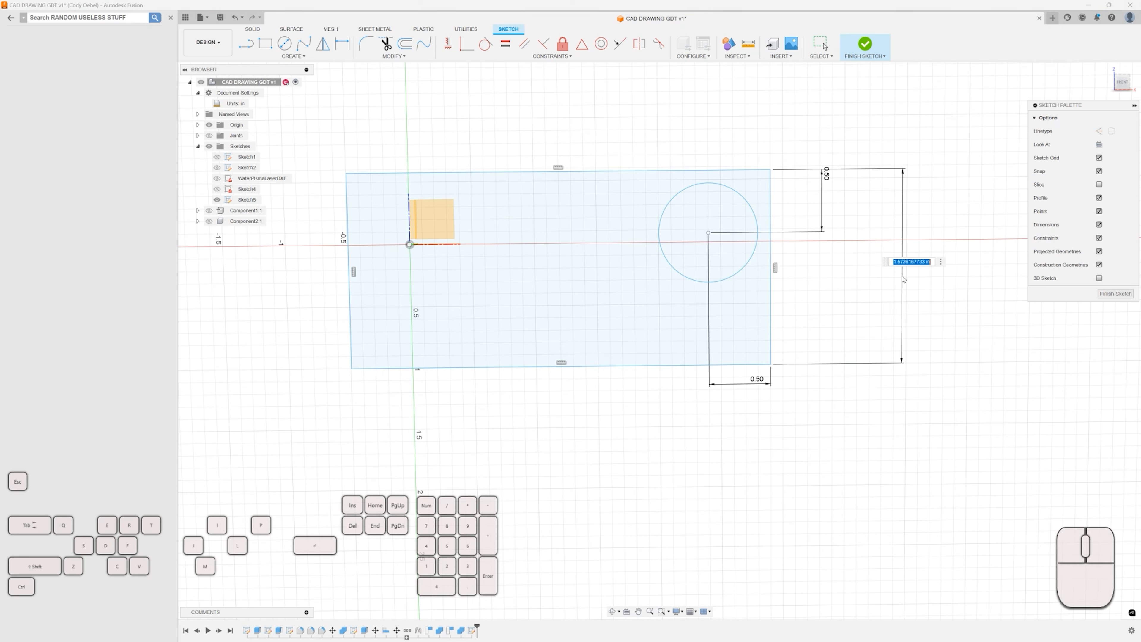
pyautogui.write('1.5')
pyautogui.press('Return')
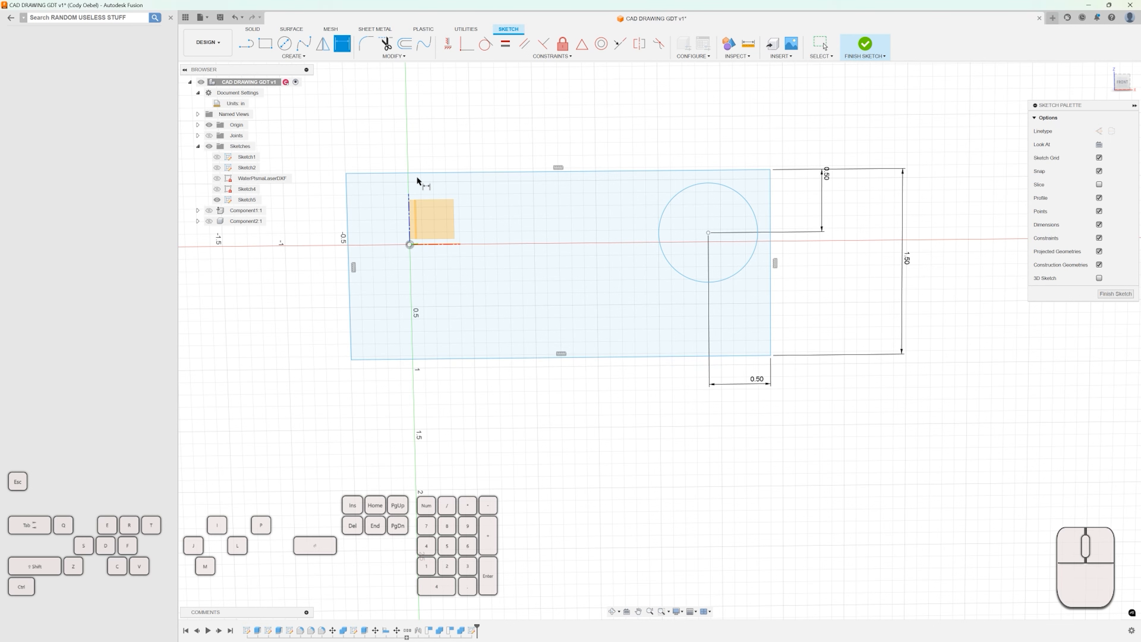
# Dimension the rectangle's width as 3.5 in.
pyautogui.click(466, 171)
pyautogui.click(475, 134)
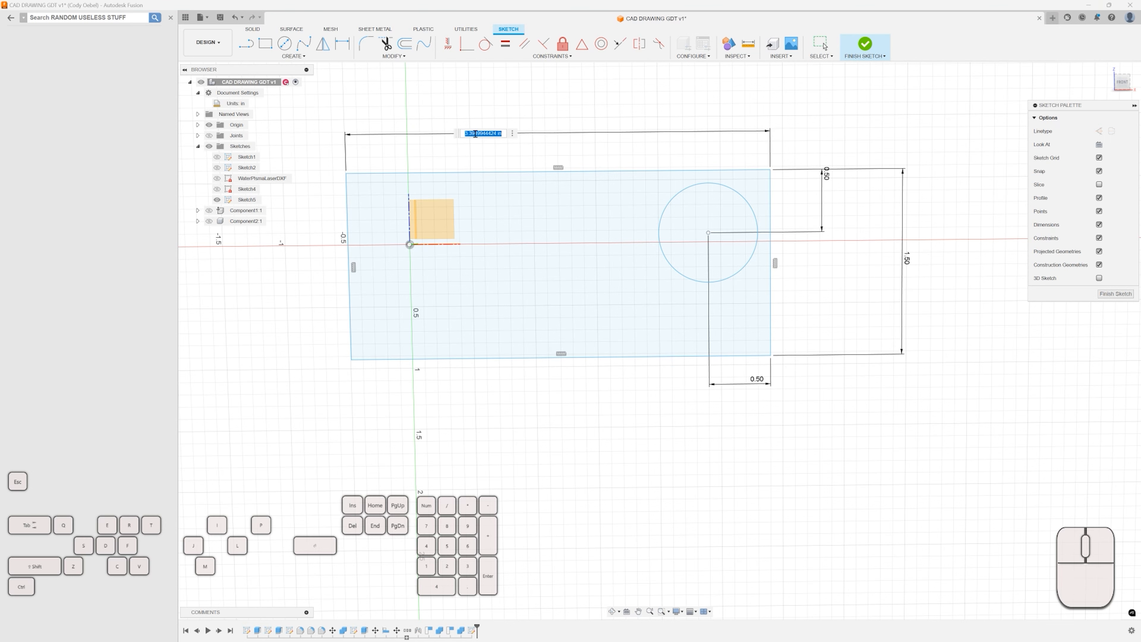
pyautogui.write('3.5')
pyautogui.press('Return')
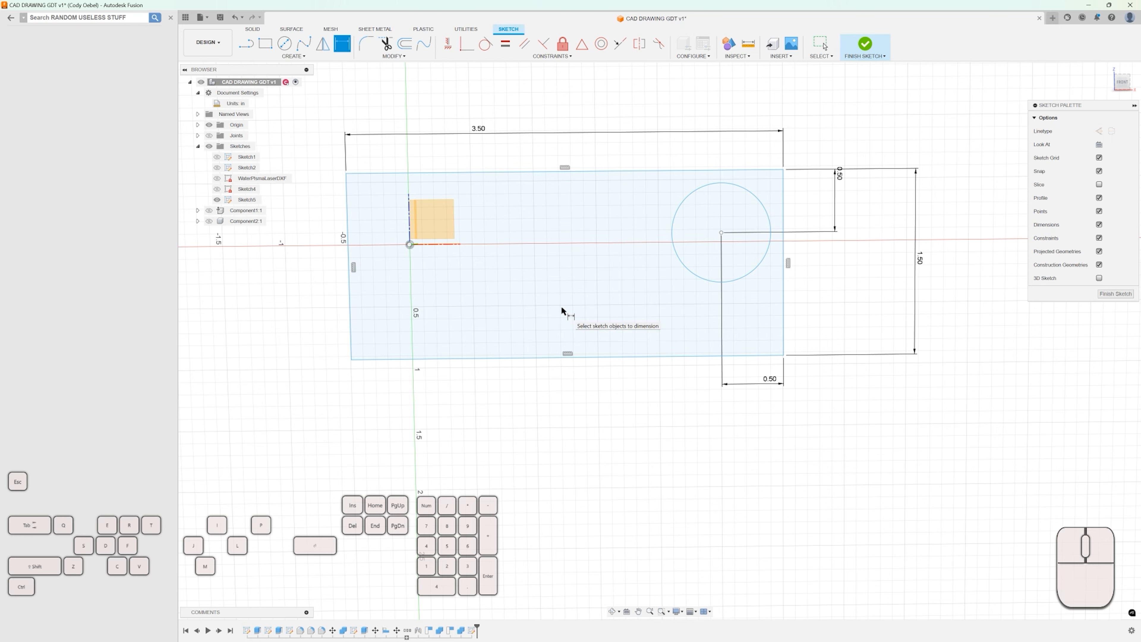
# Draw a vertical line at 90 degrees upward from the midpoint of the rectangle's bottom edge.
pyautogui.press('l')
pyautogui.scroll(3, 564, 319)
pyautogui.scroll(1, 588, 343)
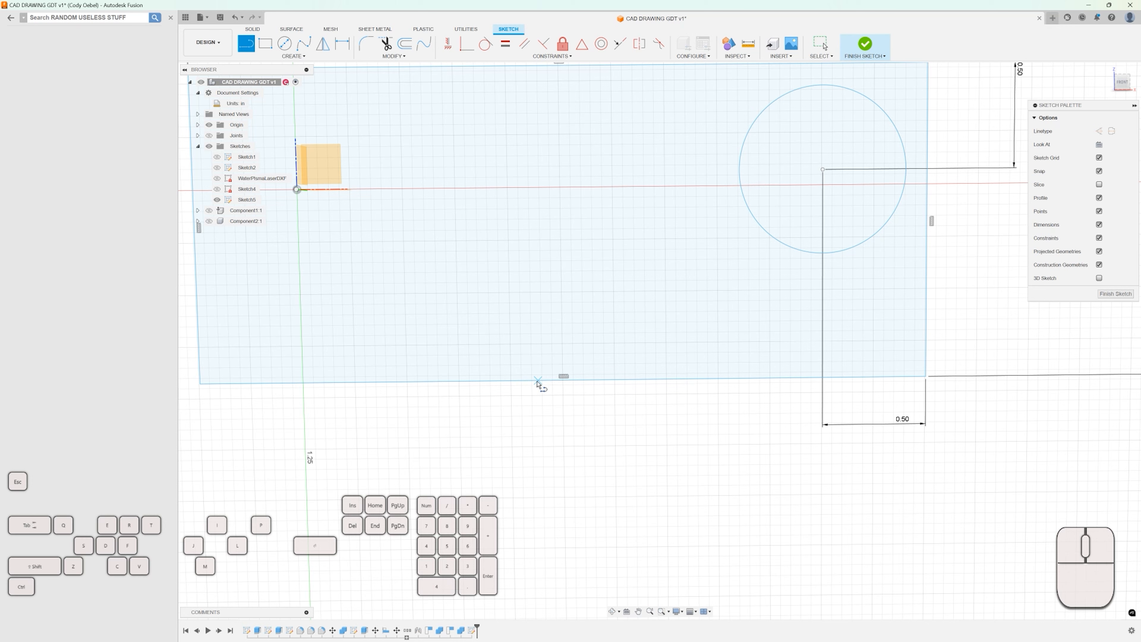
pyautogui.scroll(3, 564, 383)
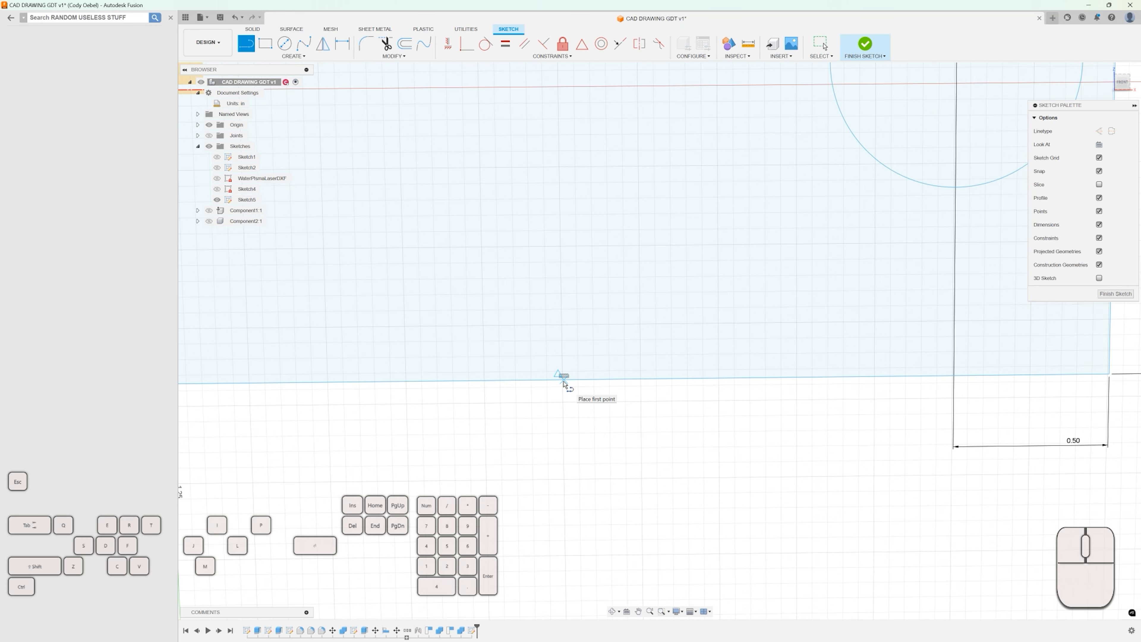
pyautogui.click(563, 382)
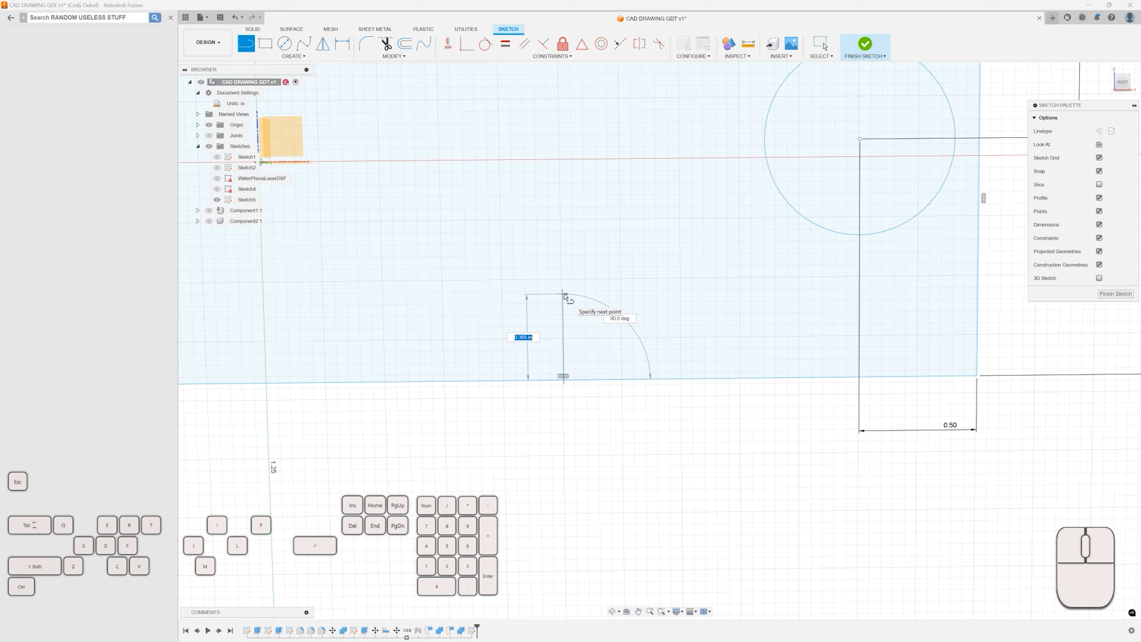
pyautogui.press('Tab')
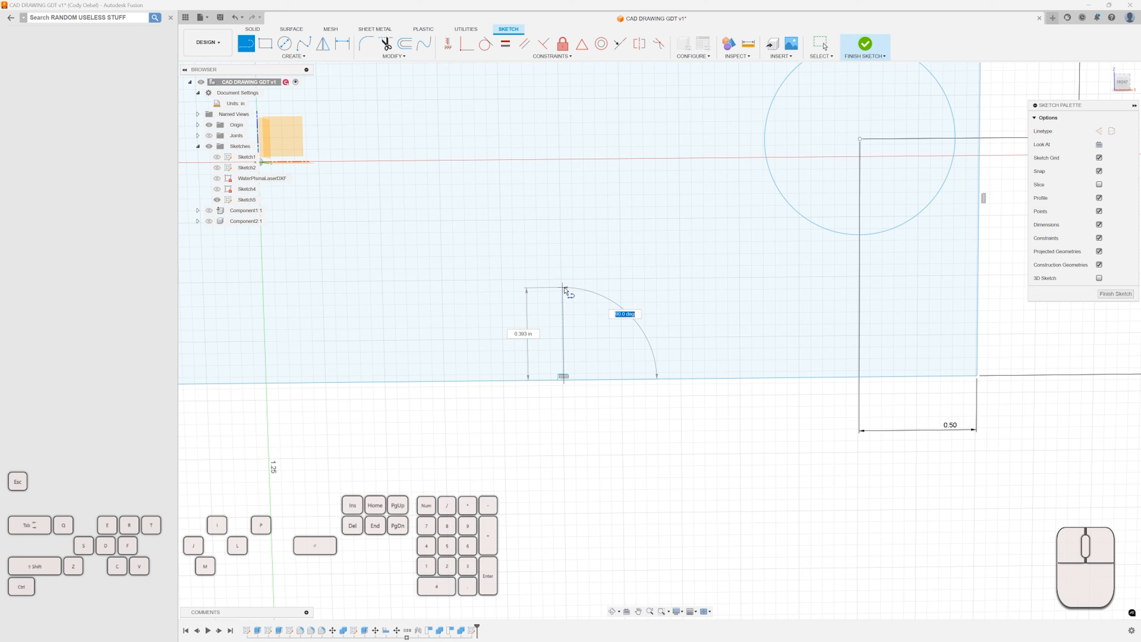
pyautogui.press('Tab')
pyautogui.press('Tab')
pyautogui.press('Tab')
pyautogui.press('Tab')
pyautogui.press('Tab')
pyautogui.press('Tab')
pyautogui.press('Tab')
pyautogui.press('Tab')
pyautogui.press('Tab')
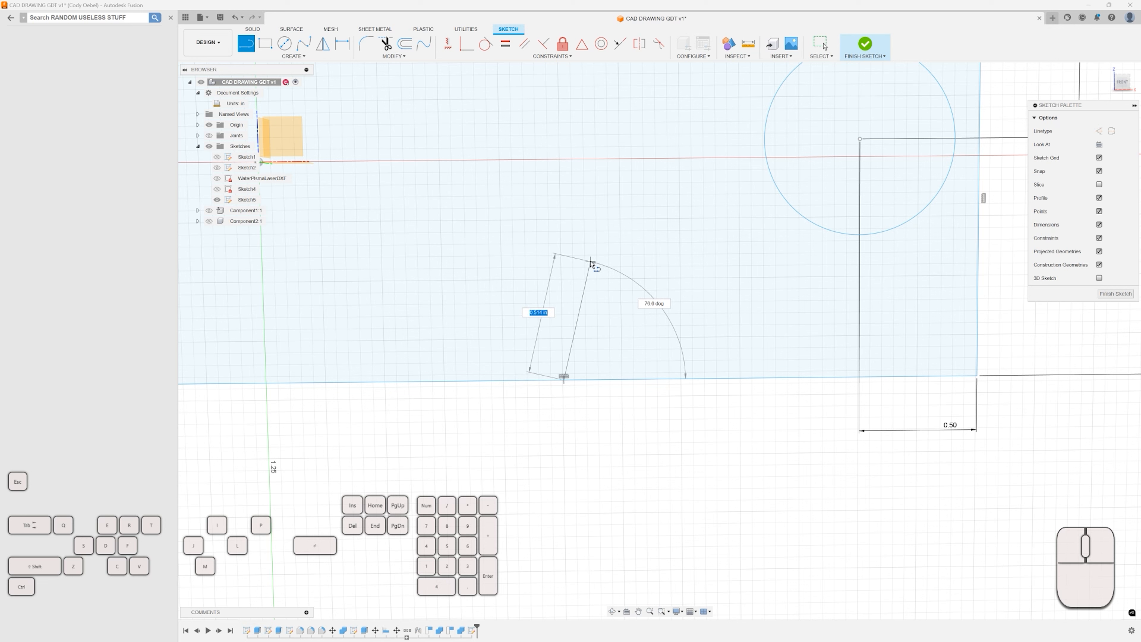
pyautogui.press('Tab')
pyautogui.write('90')
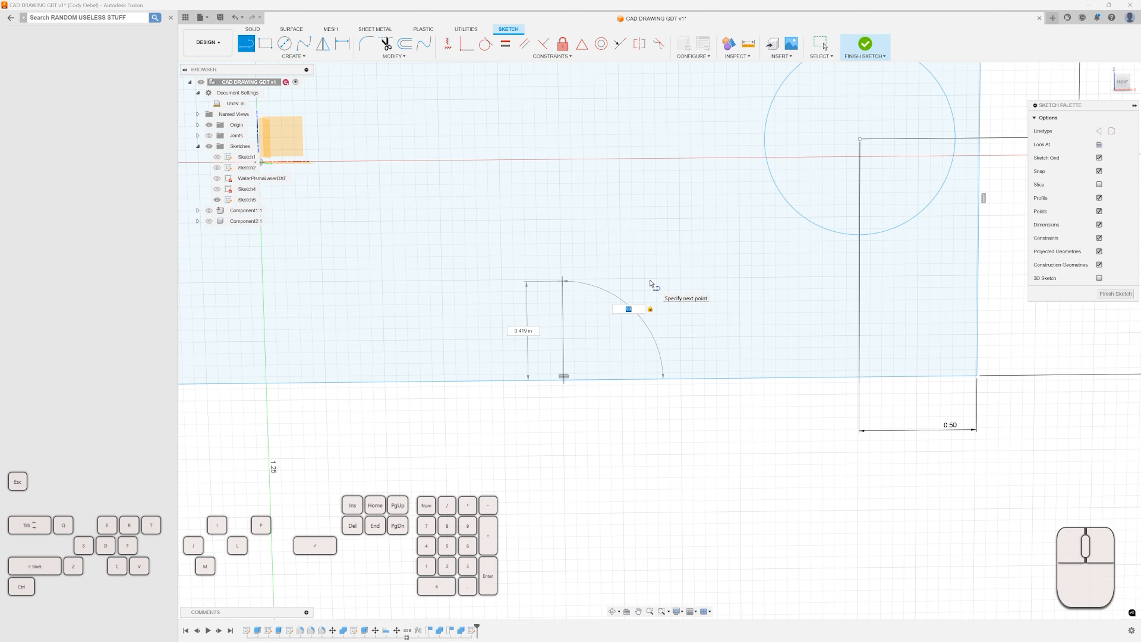
pyautogui.click(655, 234)
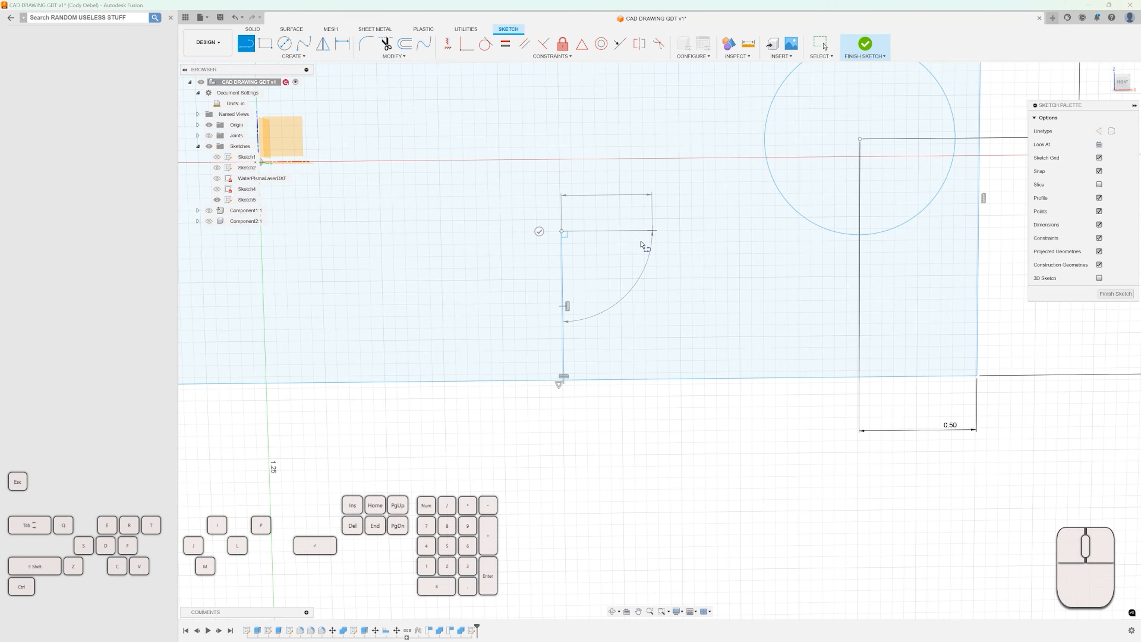
# Shorten the vertical line to about 0.63 in by moving its upper endpoint, then exit the line tool.
pyautogui.scroll(-2, 634, 248)
pyautogui.click(563, 238)
pyautogui.scroll(-3, 575, 257)
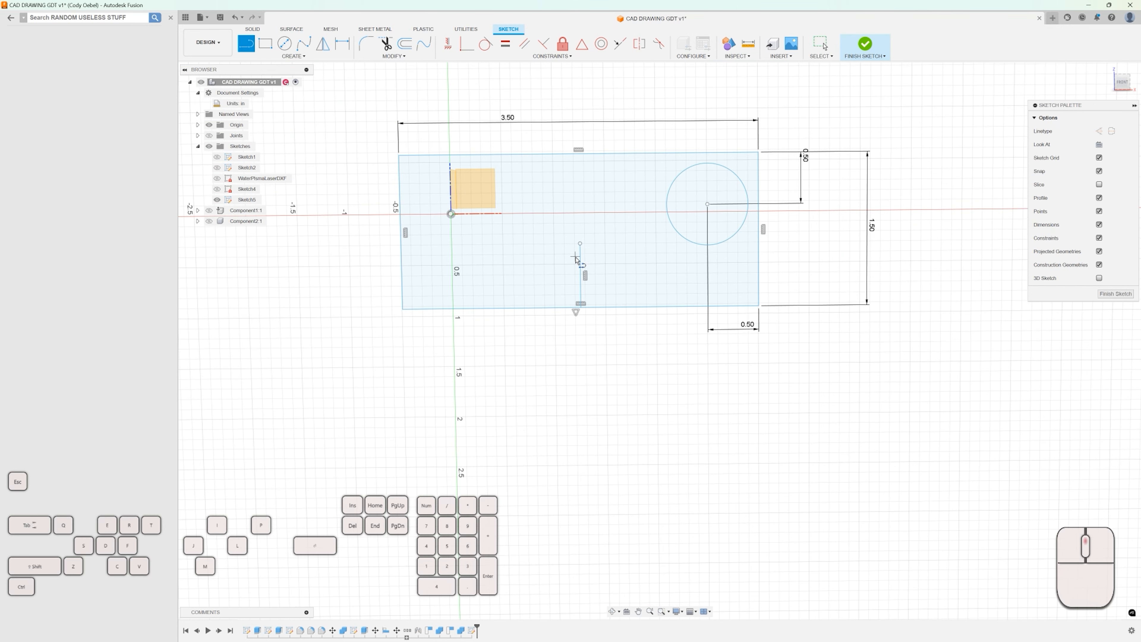
pyautogui.scroll(-1, 580, 244)
pyautogui.moveTo(581, 244); pyautogui.dragTo(573, 323, button='middle')
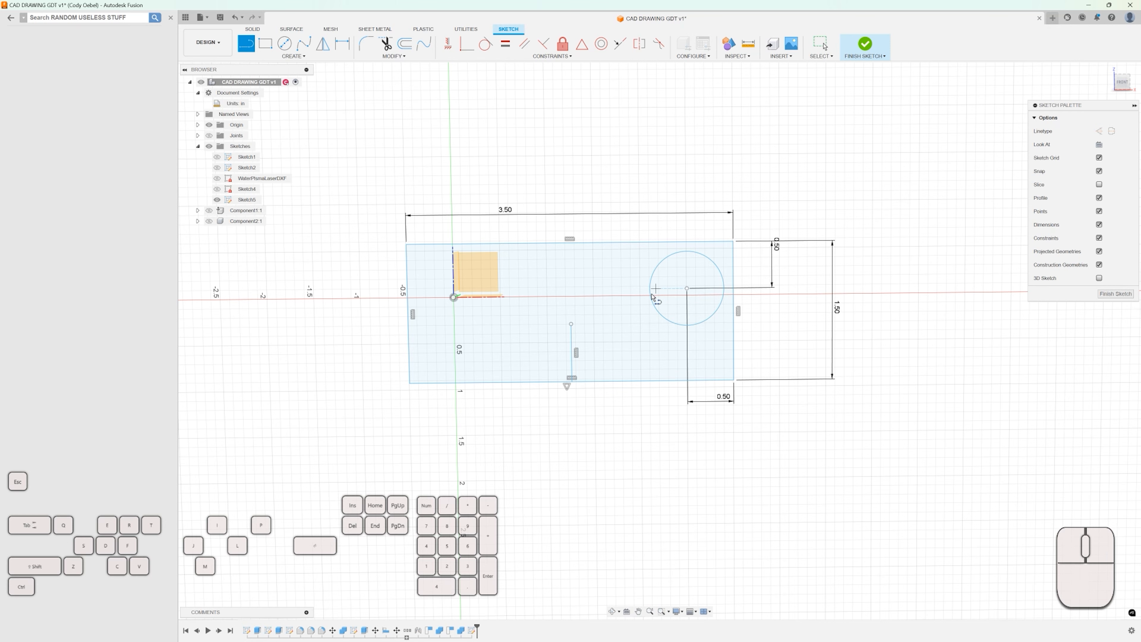
pyautogui.scroll(2, 650, 291)
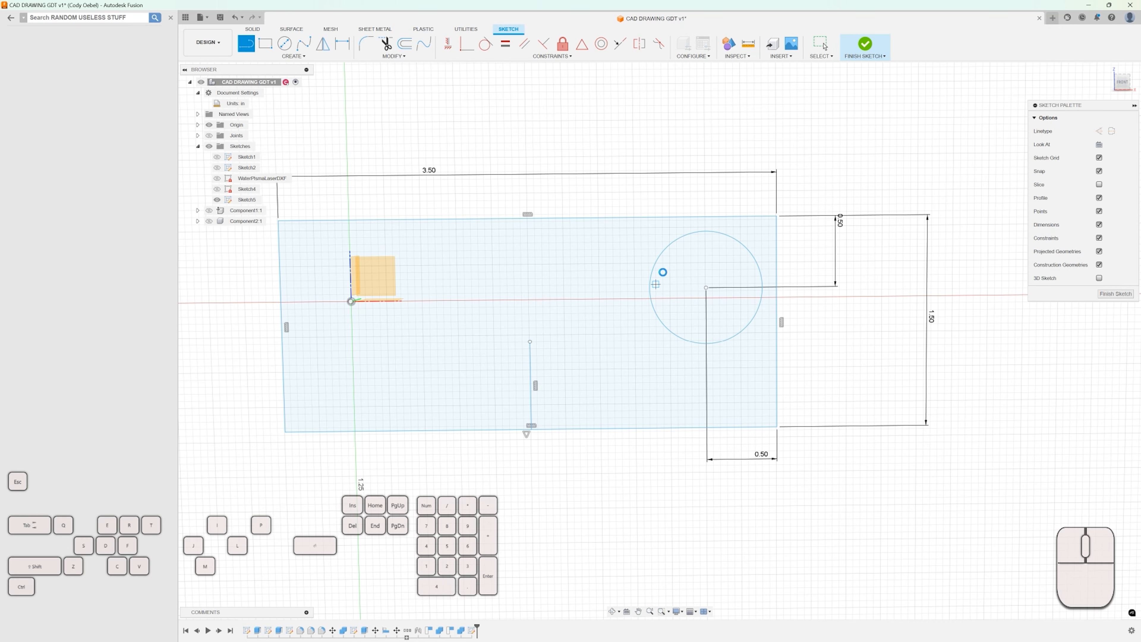
pyautogui.press('Escape')
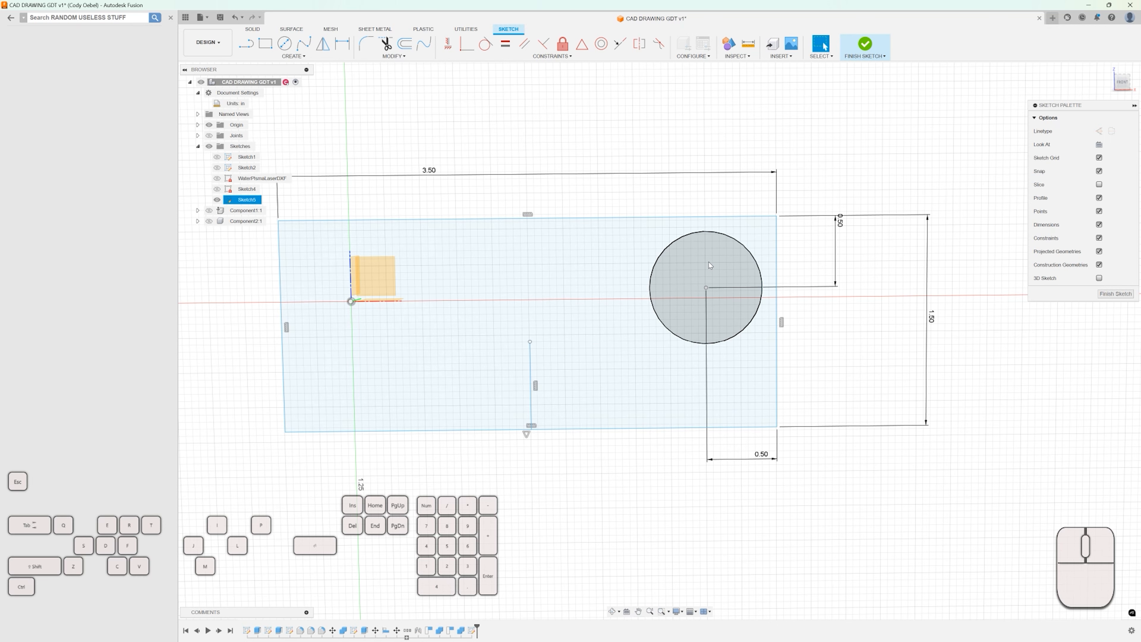
# Dimension the circle's diameter as 0.75 in.
pyautogui.press('d')
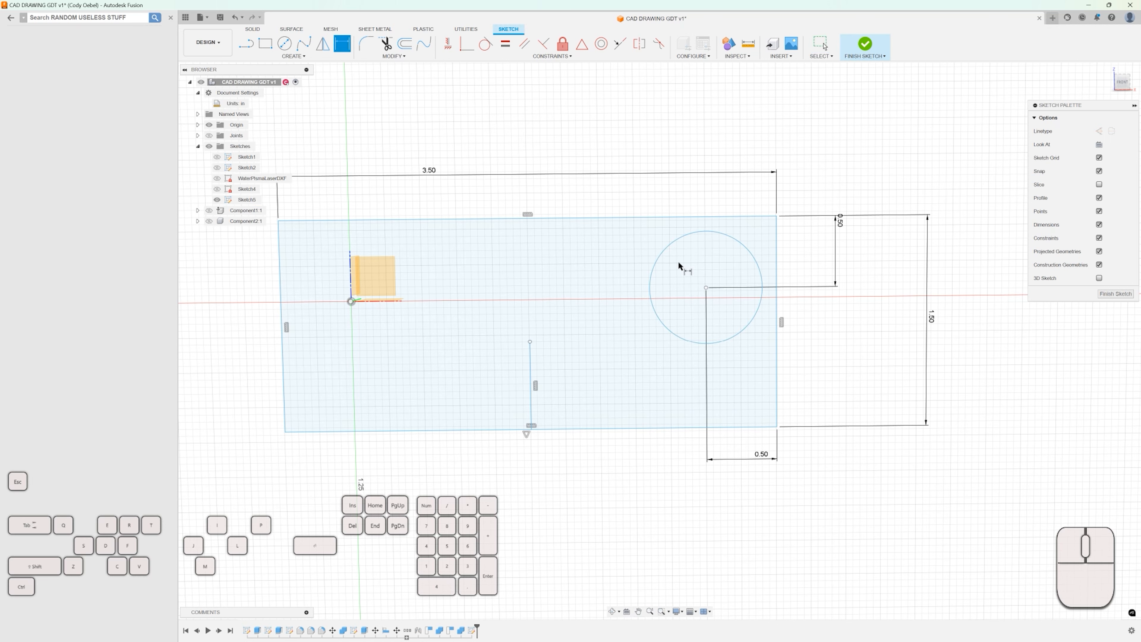
pyautogui.click(649, 281)
pyautogui.click(623, 288)
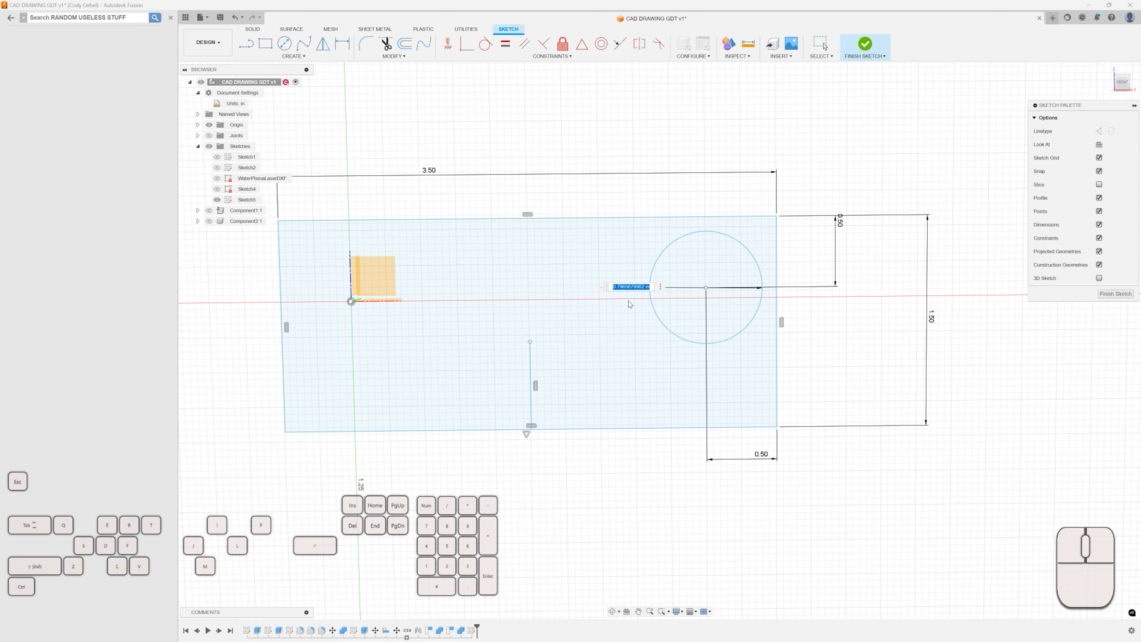
pyautogui.press('BackSpace')
pyautogui.write('.75')
pyautogui.press('Return')
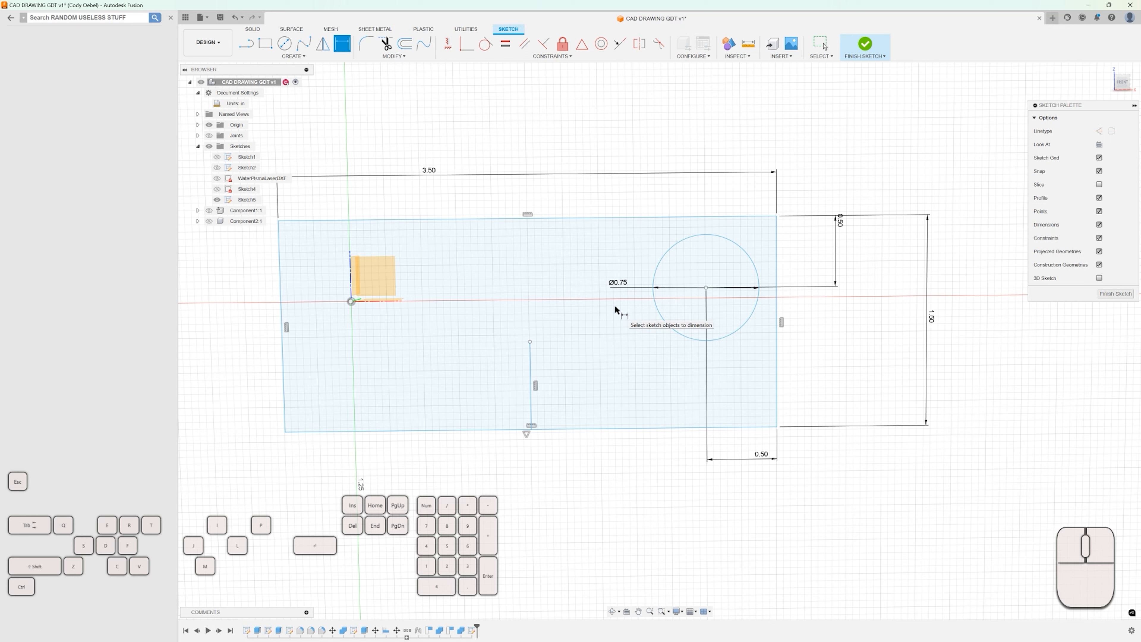
# Mirror the circle across the vertical line using the Mirror command.
pyautogui.write('s')
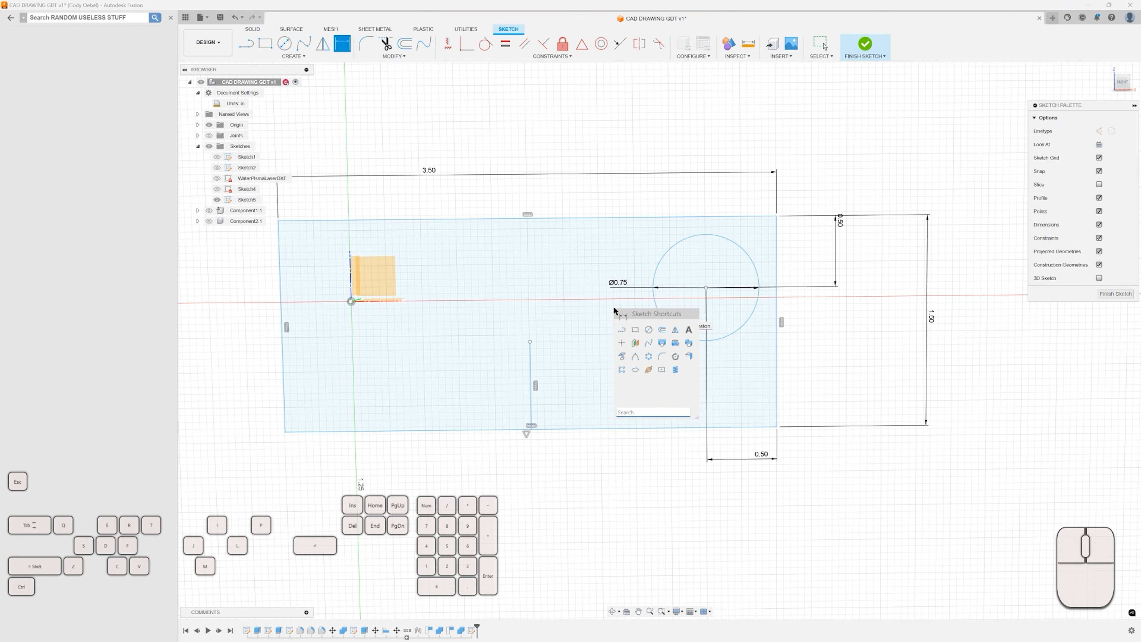
pyautogui.write('mirro')
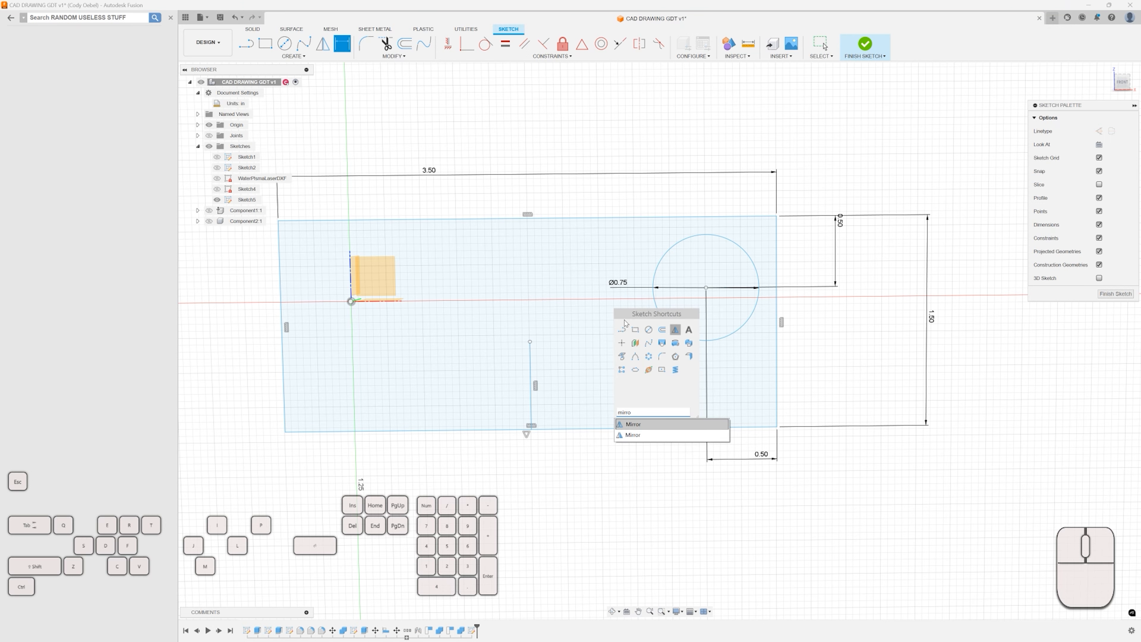
pyautogui.click(633, 424)
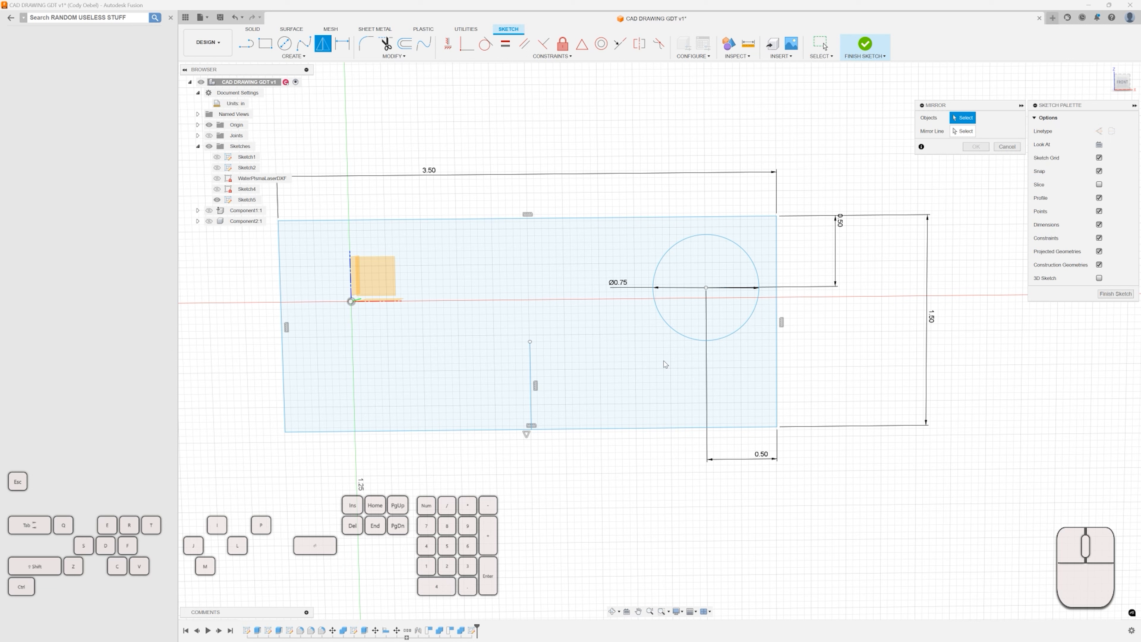
pyautogui.click(660, 318)
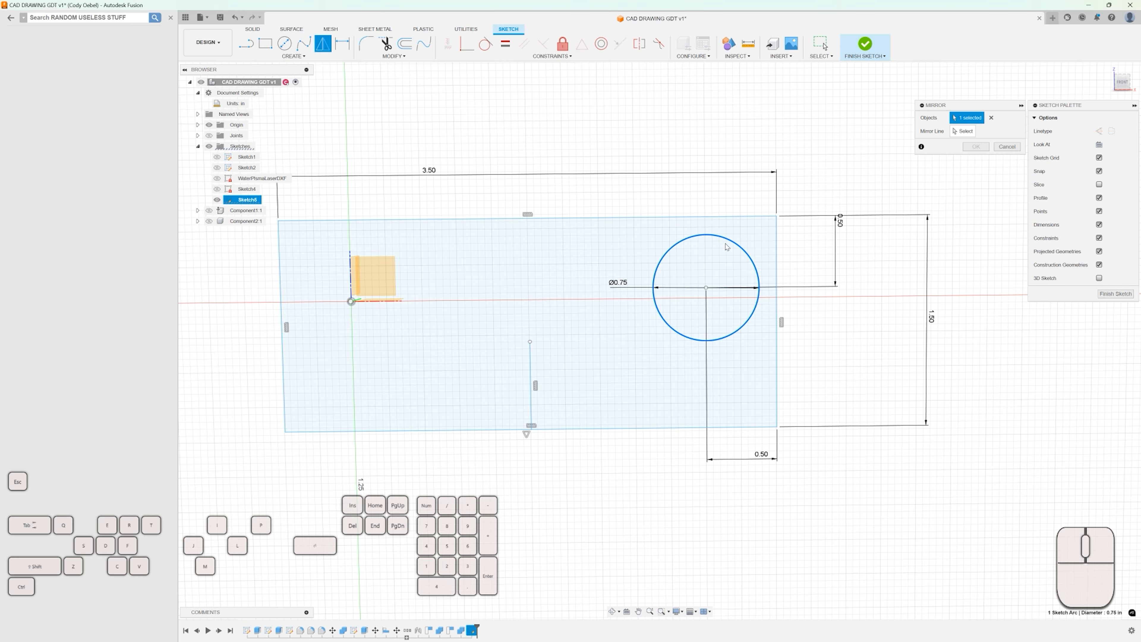
pyautogui.moveTo(966, 111); pyautogui.dragTo(842, 130)
pyautogui.click(842, 155)
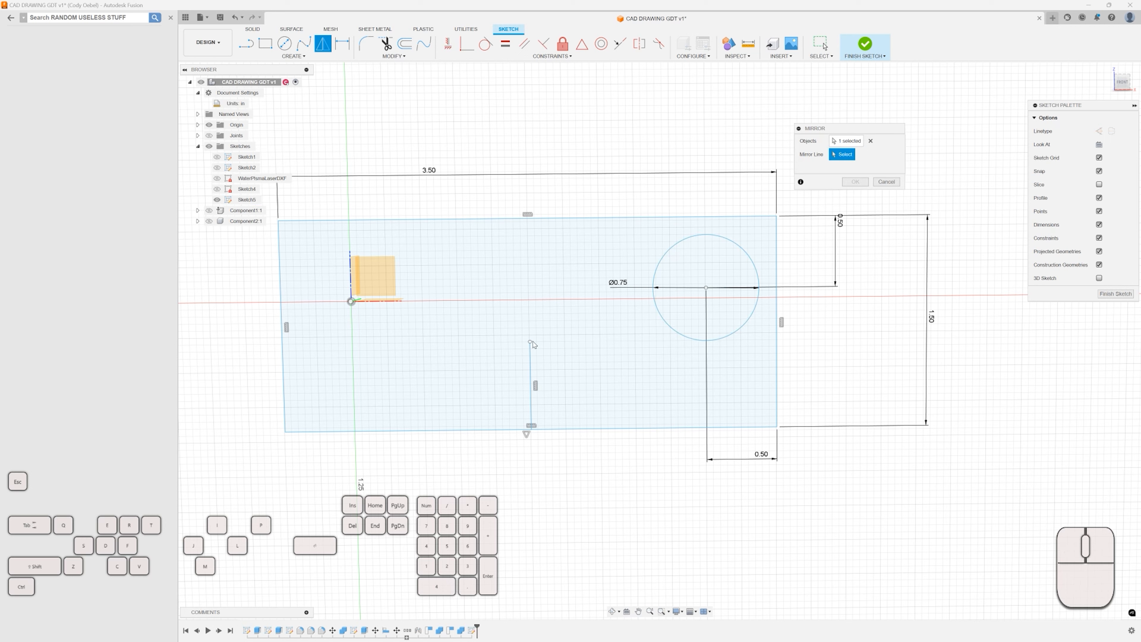
pyautogui.click(532, 347)
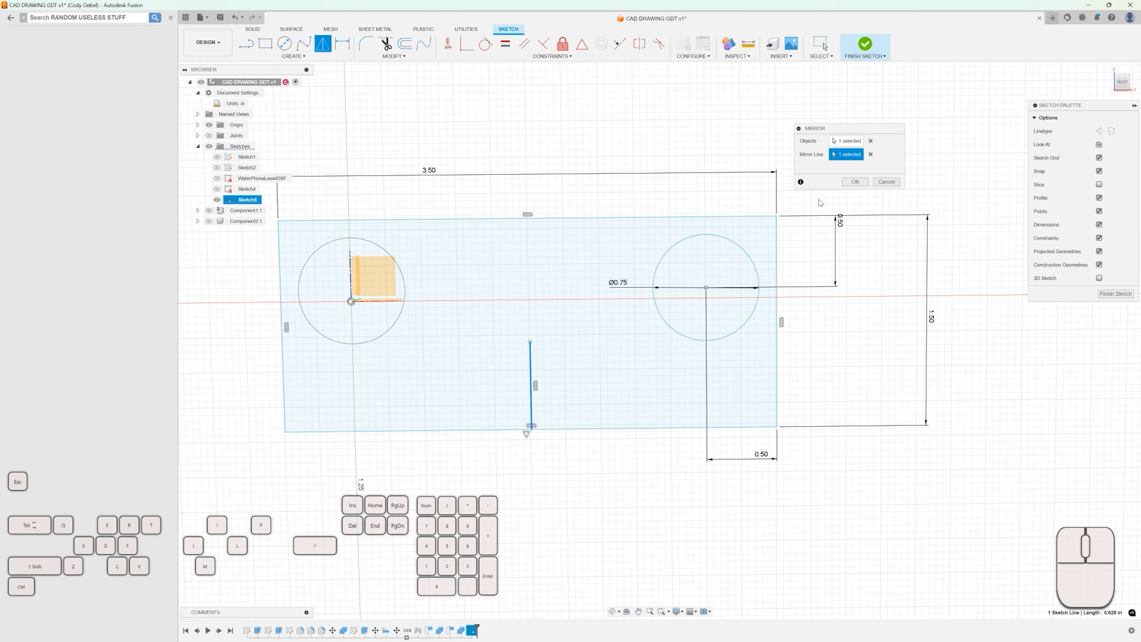
pyautogui.click(854, 182)
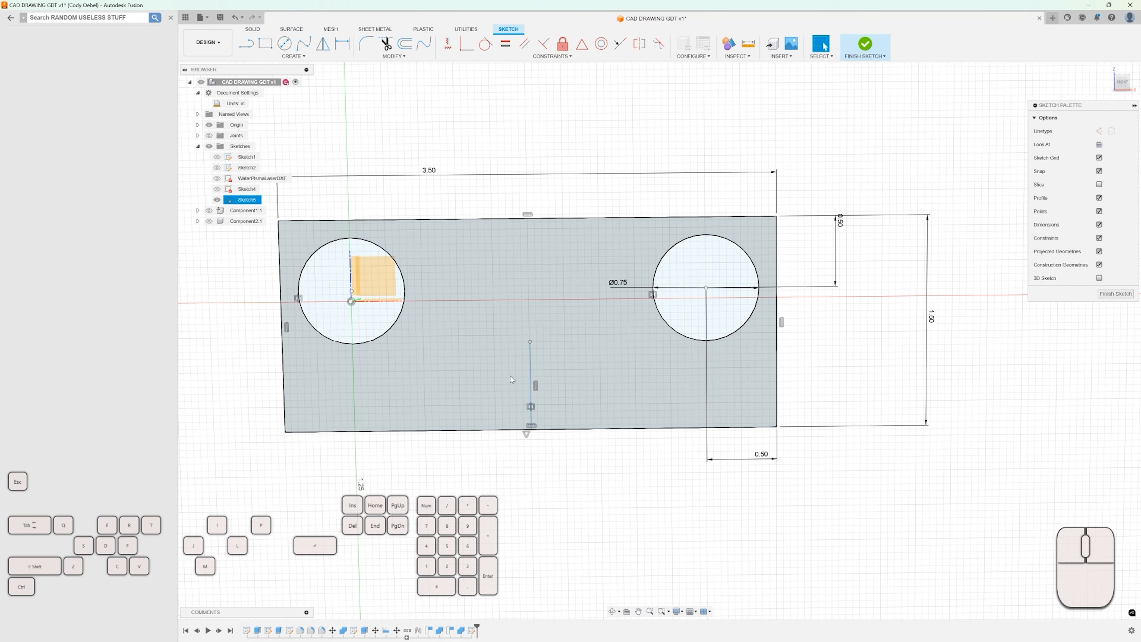
pyautogui.scroll(-2, 515, 369)
pyautogui.scroll(2, 392, 307)
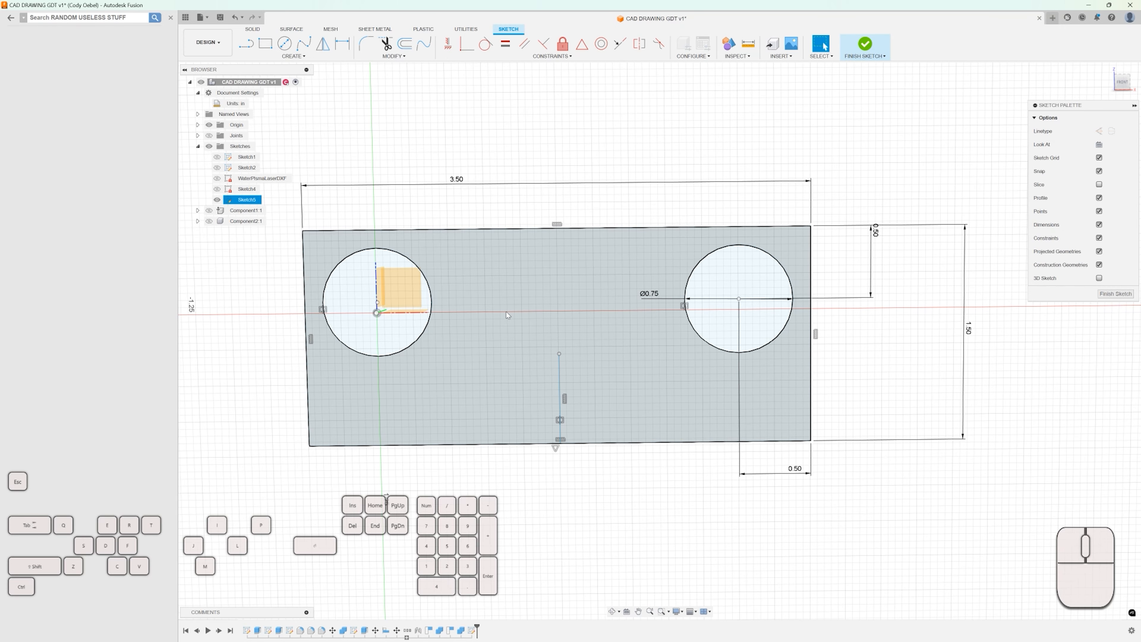
pyautogui.scroll(2, 379, 304)
pyautogui.scroll(-2, 380, 304)
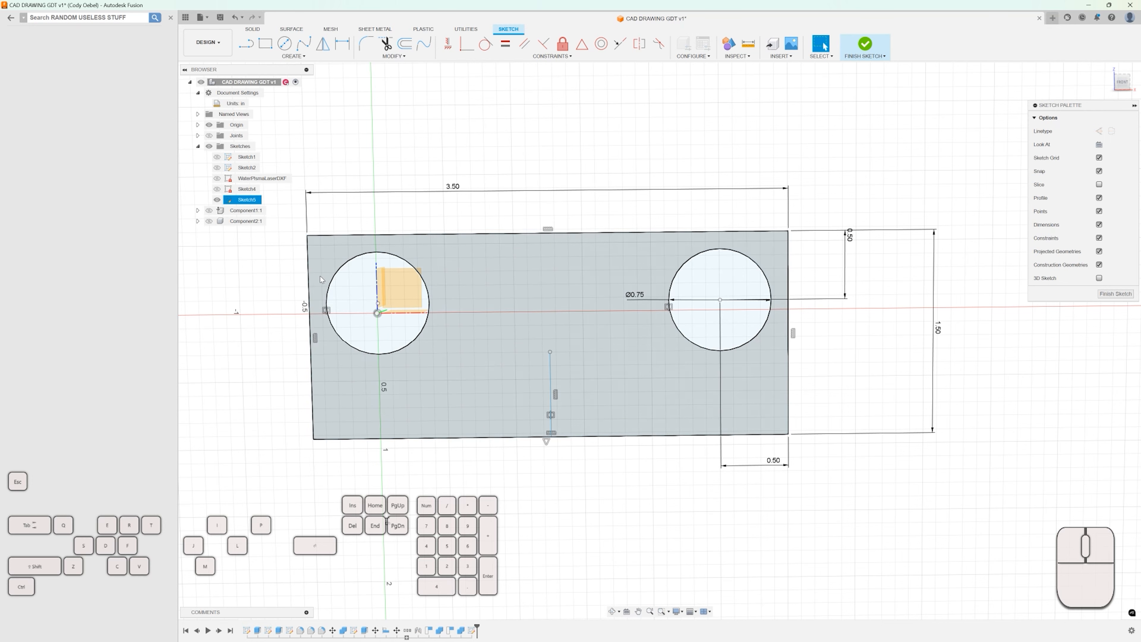
pyautogui.click(209, 125)
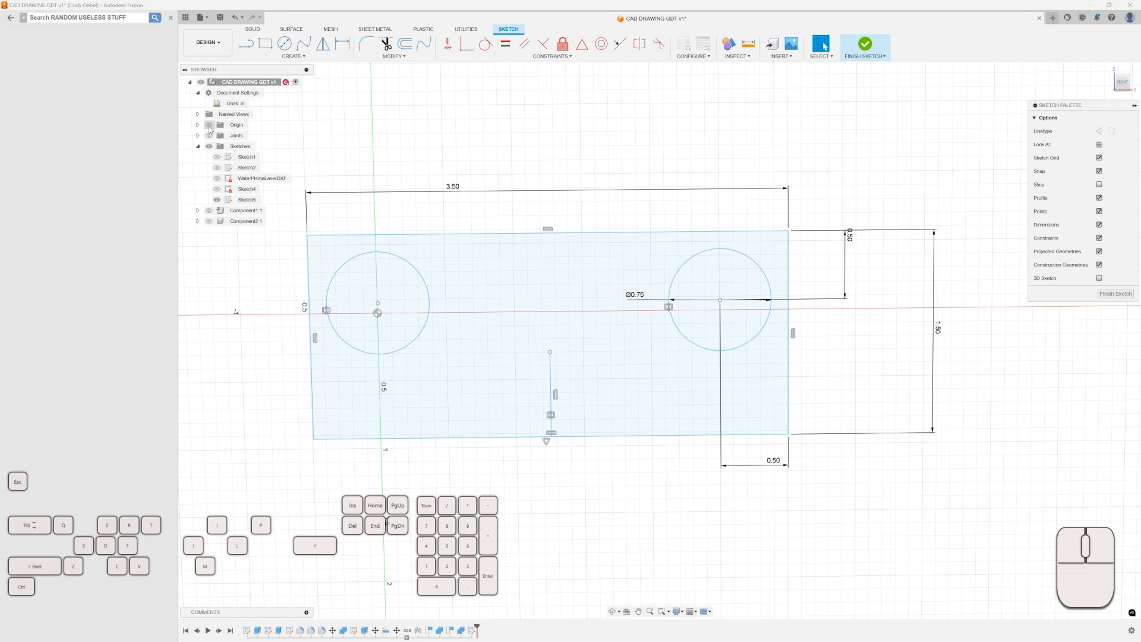
pyautogui.click(209, 126)
pyautogui.click(209, 126)
# Try to dimension the left circle's center from the rectangle's top edge.
pyautogui.scroll(1, 288, 255)
pyautogui.press('d')
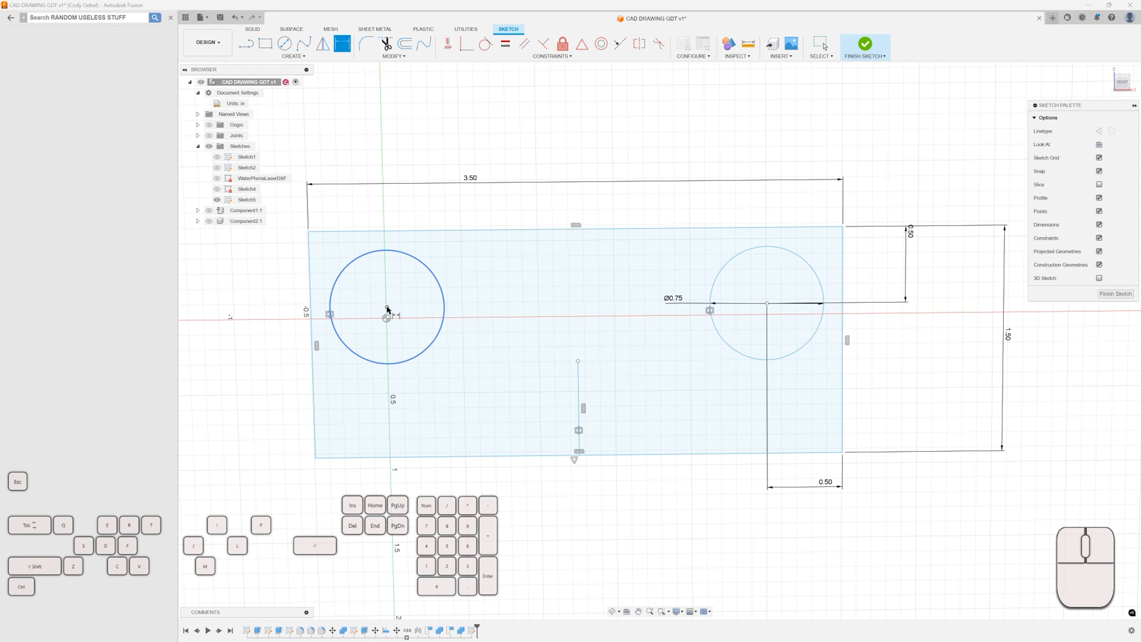
pyautogui.click(387, 307)
pyautogui.click(391, 231)
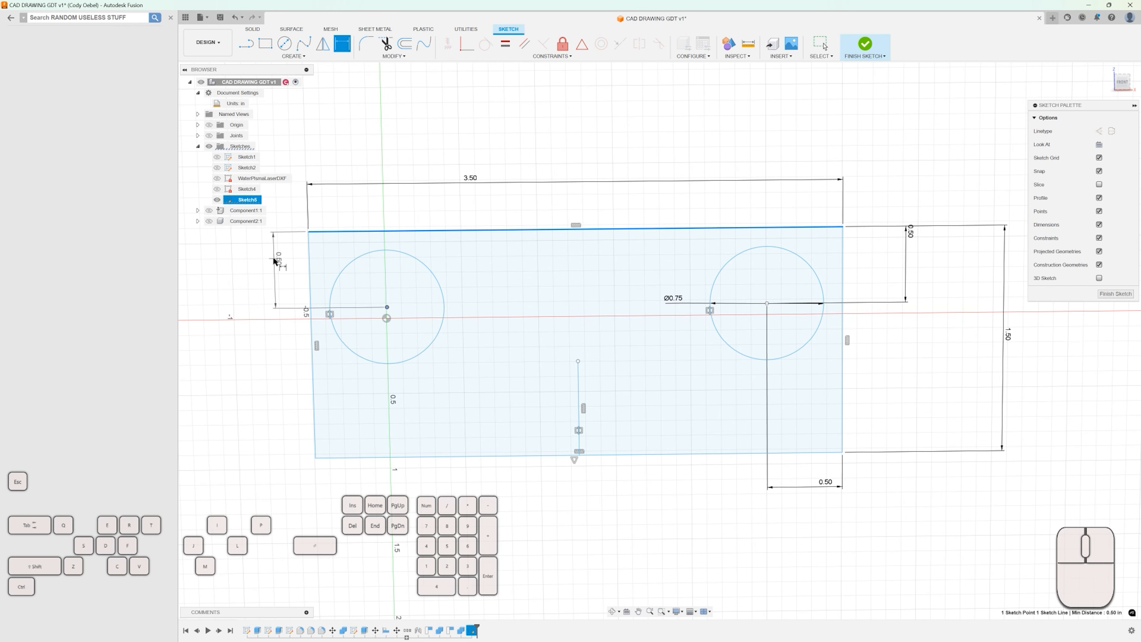
pyautogui.click(275, 259)
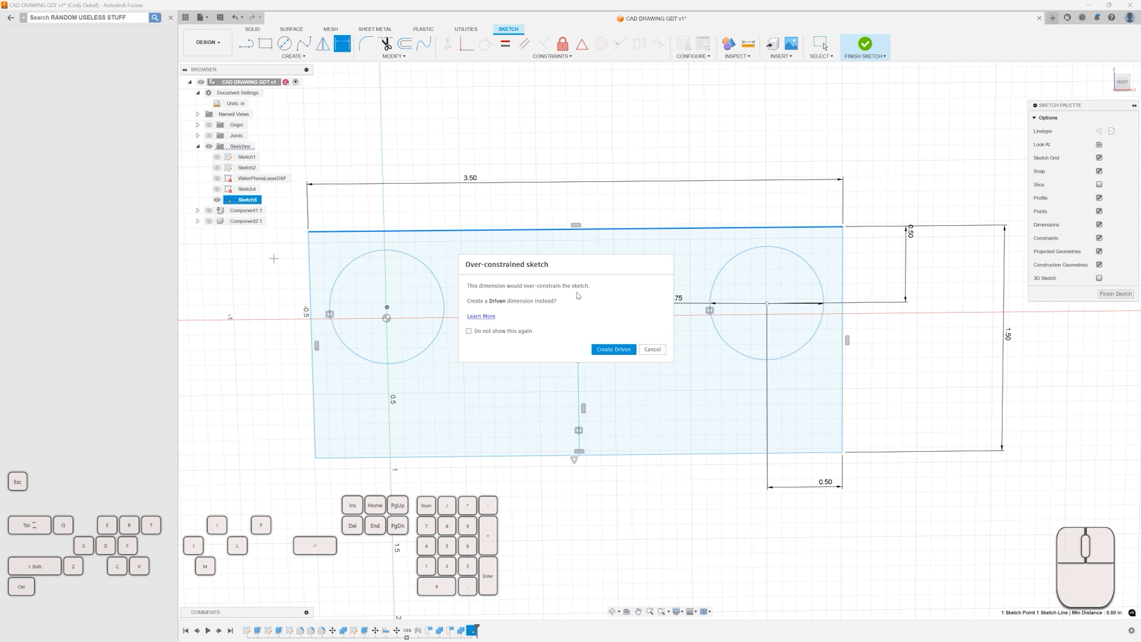
pyautogui.press('Escape')
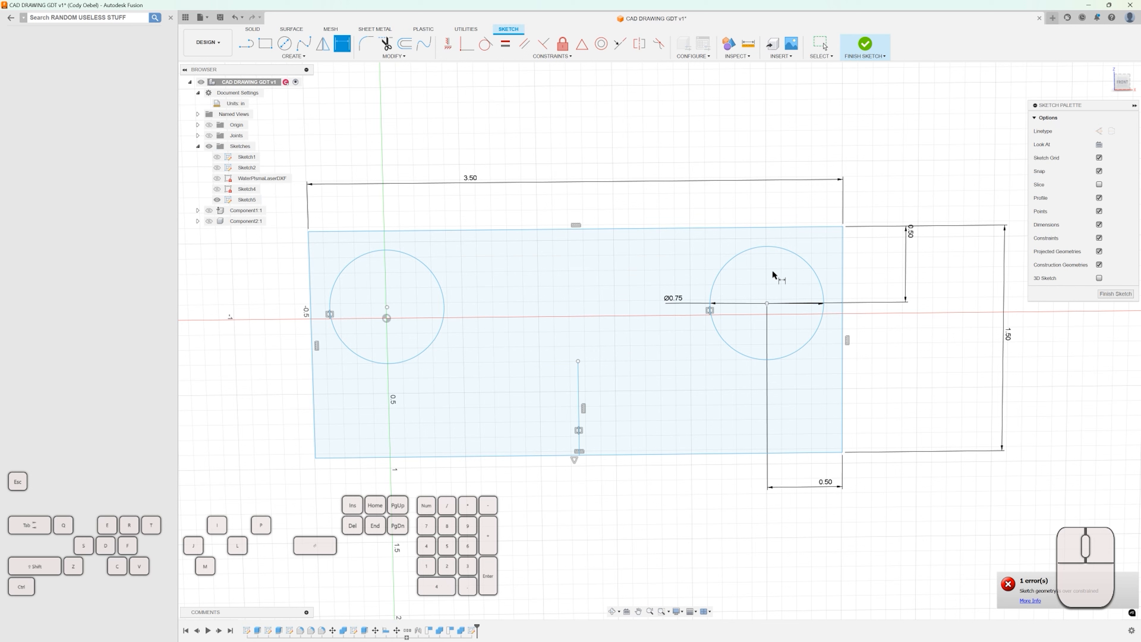
pyautogui.click(908, 231)
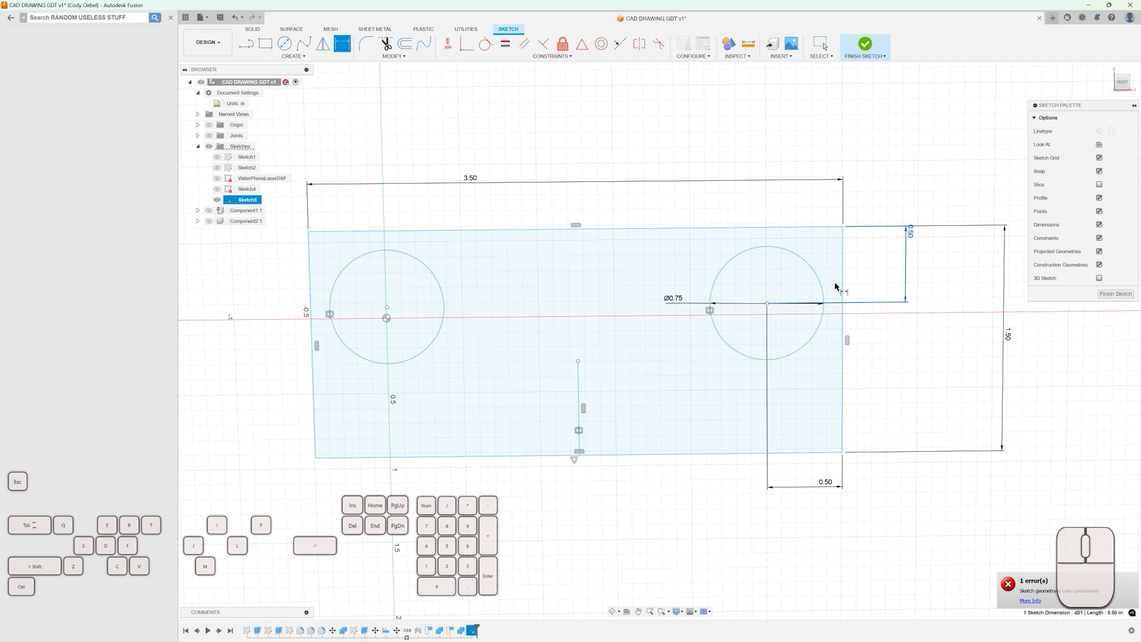
pyautogui.click(827, 481)
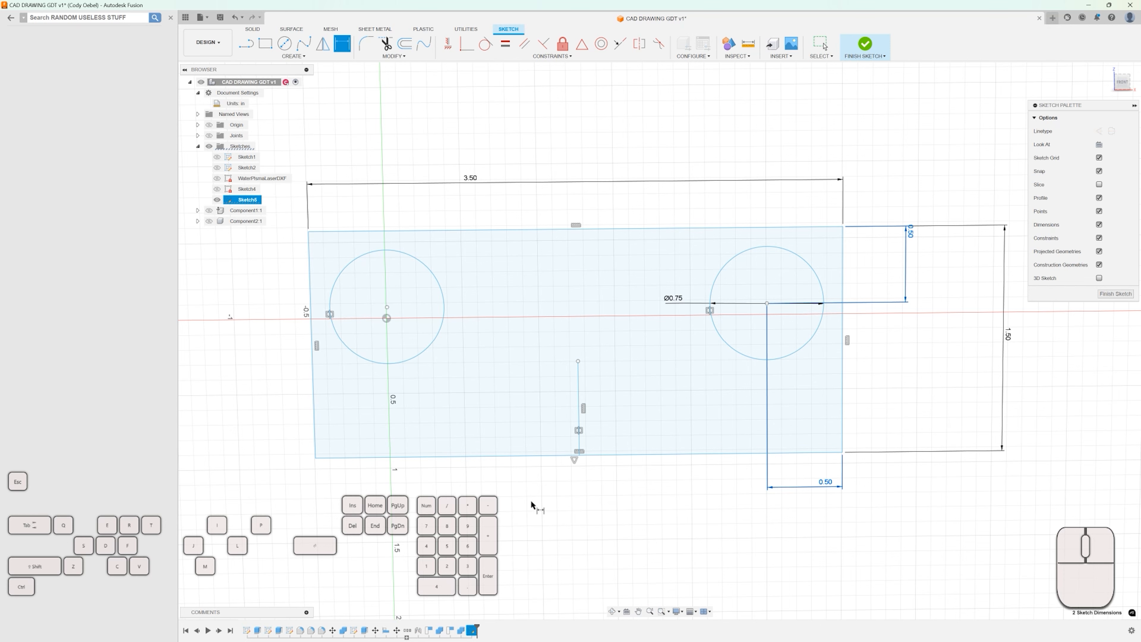
pyautogui.scroll(-2, 551, 497)
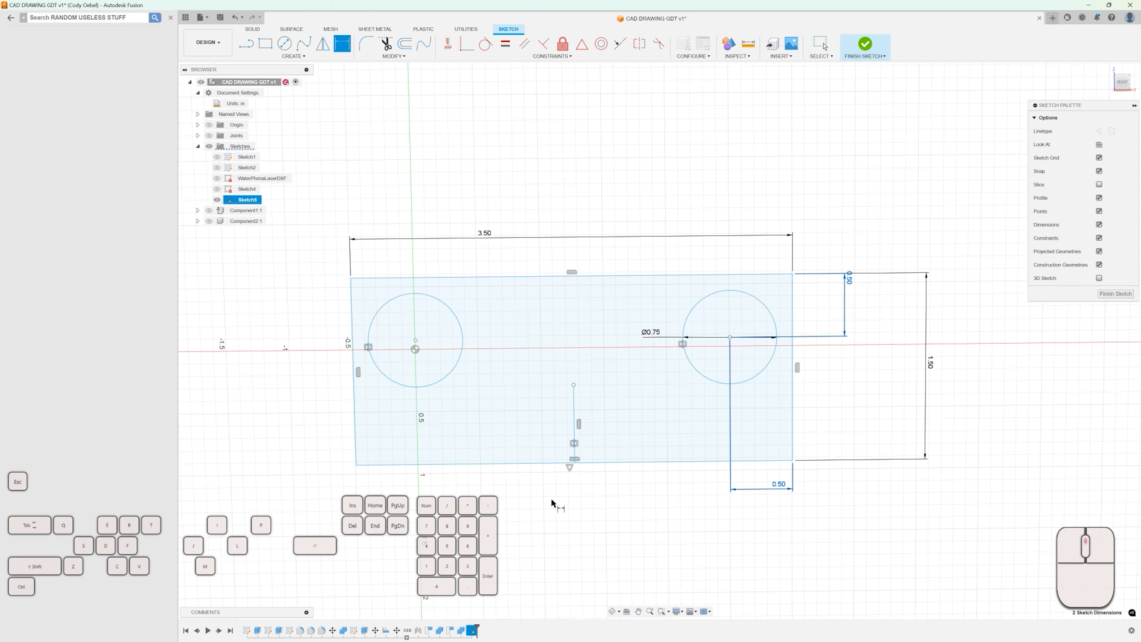
pyautogui.click(414, 339)
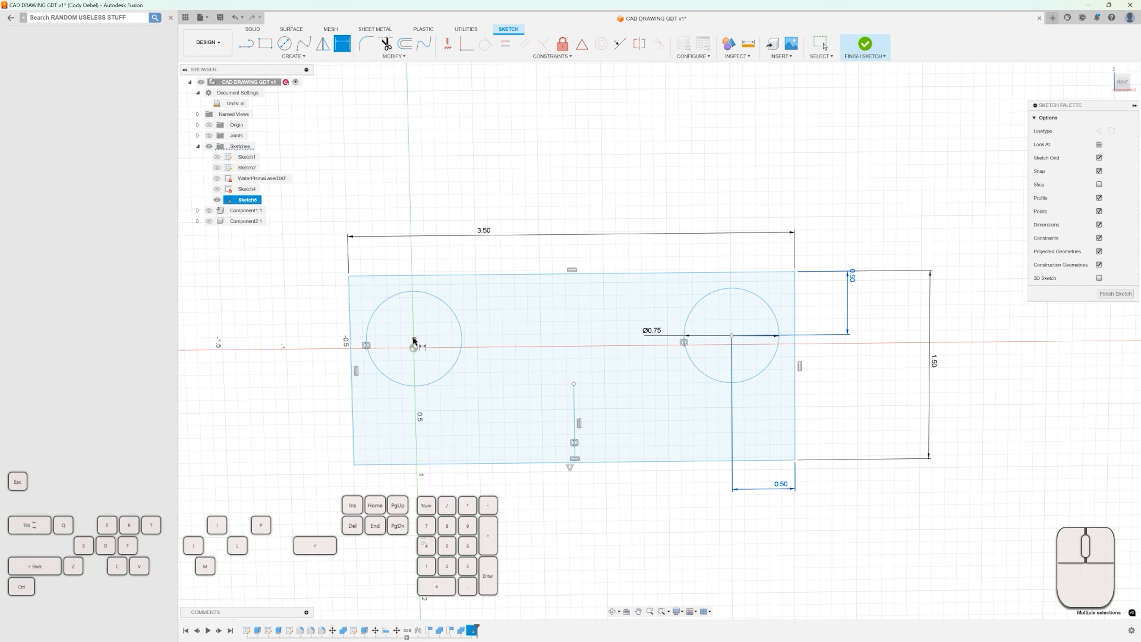
pyautogui.click(415, 275)
pyautogui.press('Escape')
pyautogui.press('f')
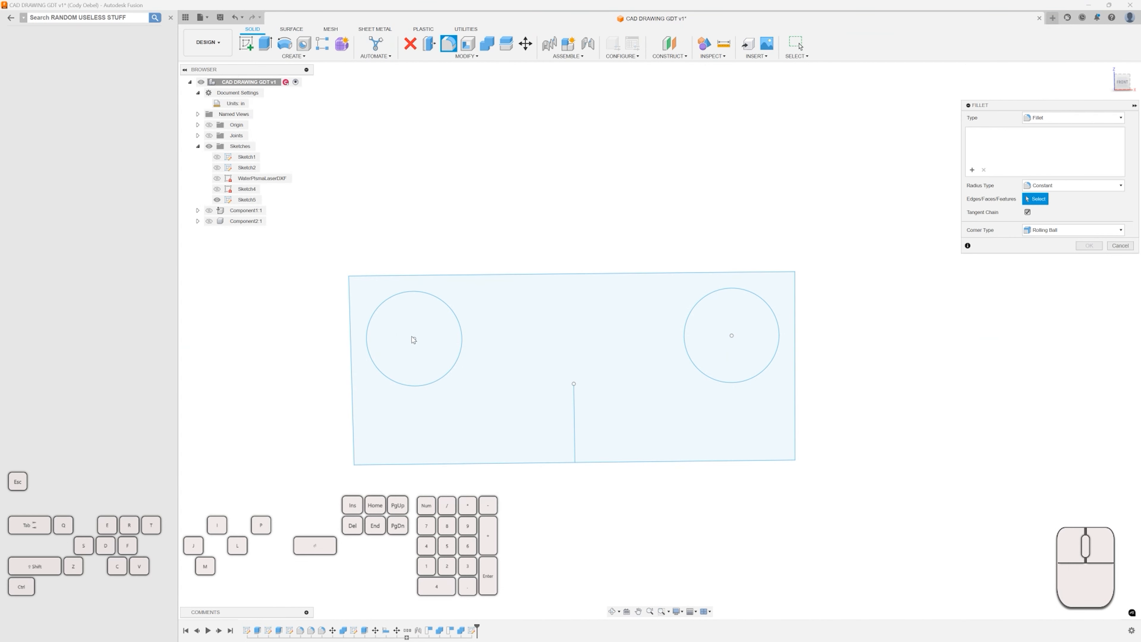
pyautogui.click(1120, 246)
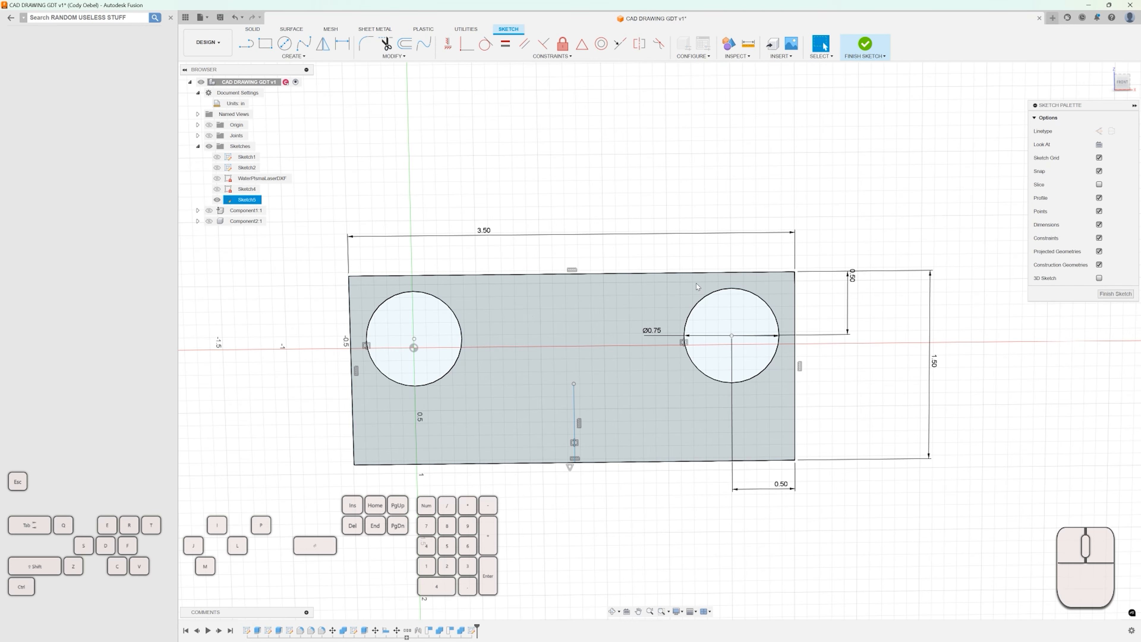
# Add a driven dimension from the rectangle's top edge to the left circle's center.
pyautogui.press('d')
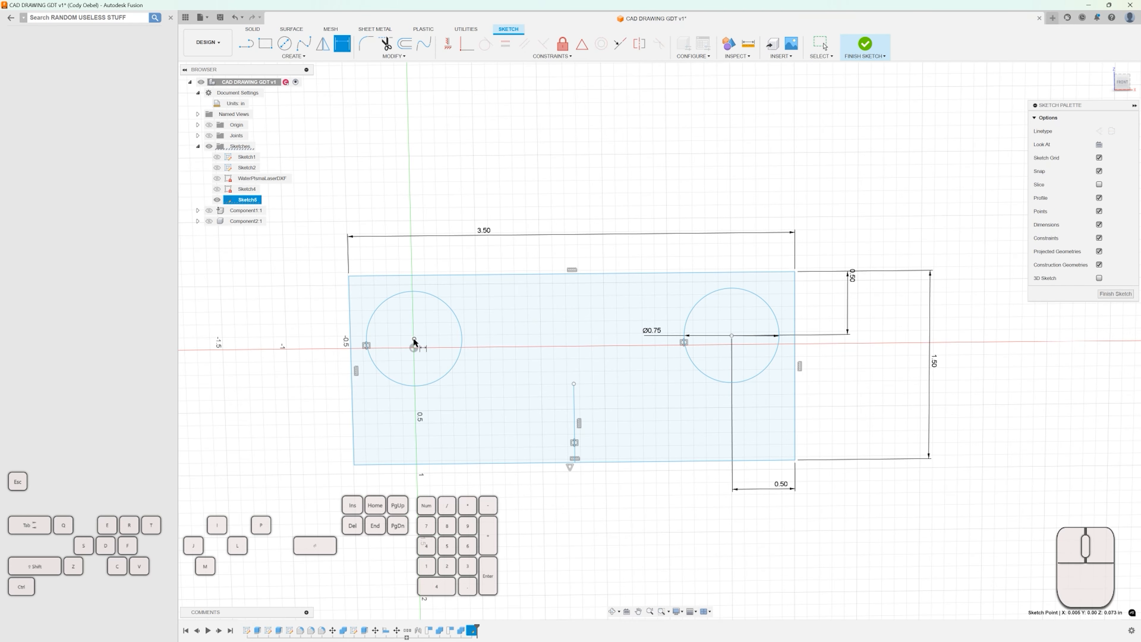
pyautogui.click(423, 275)
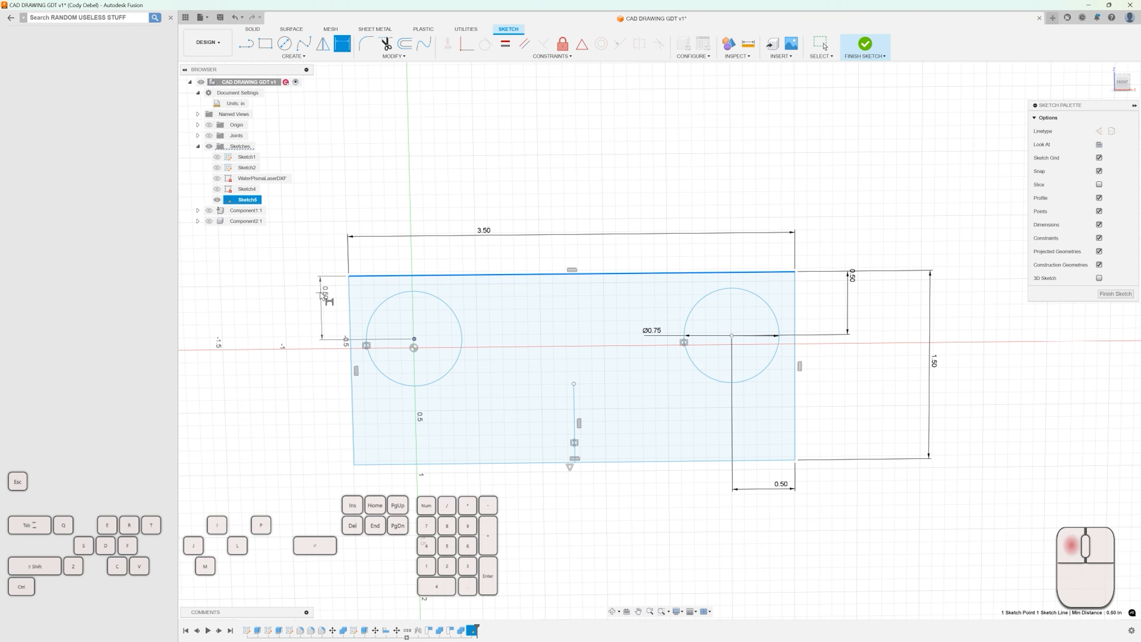
pyautogui.click(321, 292)
pyautogui.click(613, 349)
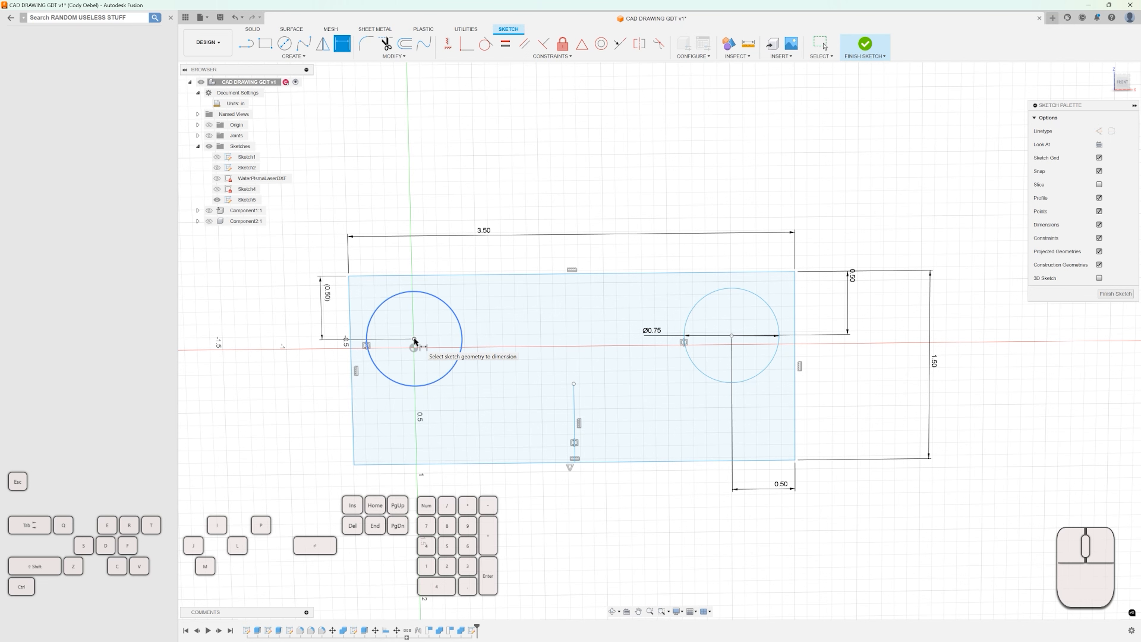
pyautogui.press('Escape')
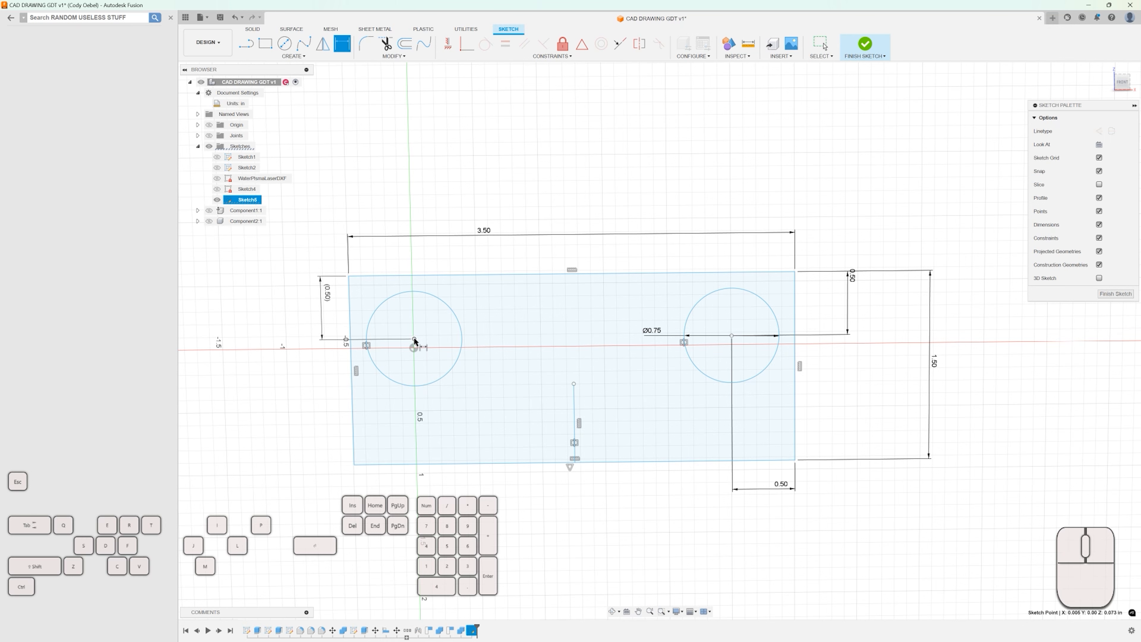
# Add a driven dimension from the rectangle's left edge to the left circle's center.
pyautogui.click(414, 339)
pyautogui.click(351, 374)
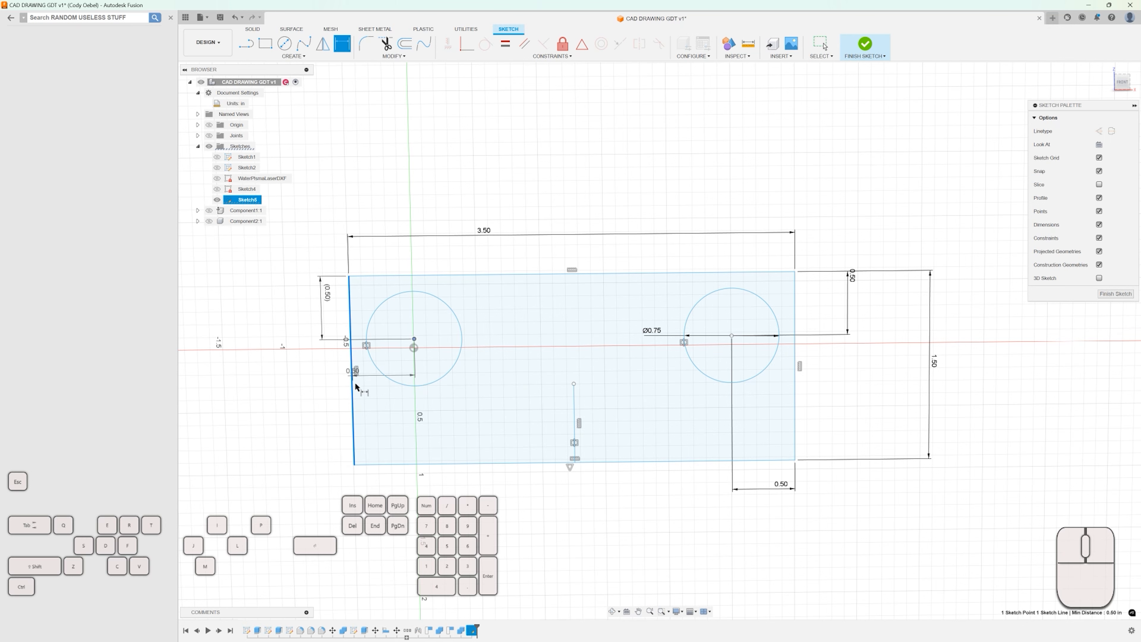
pyautogui.click(381, 507)
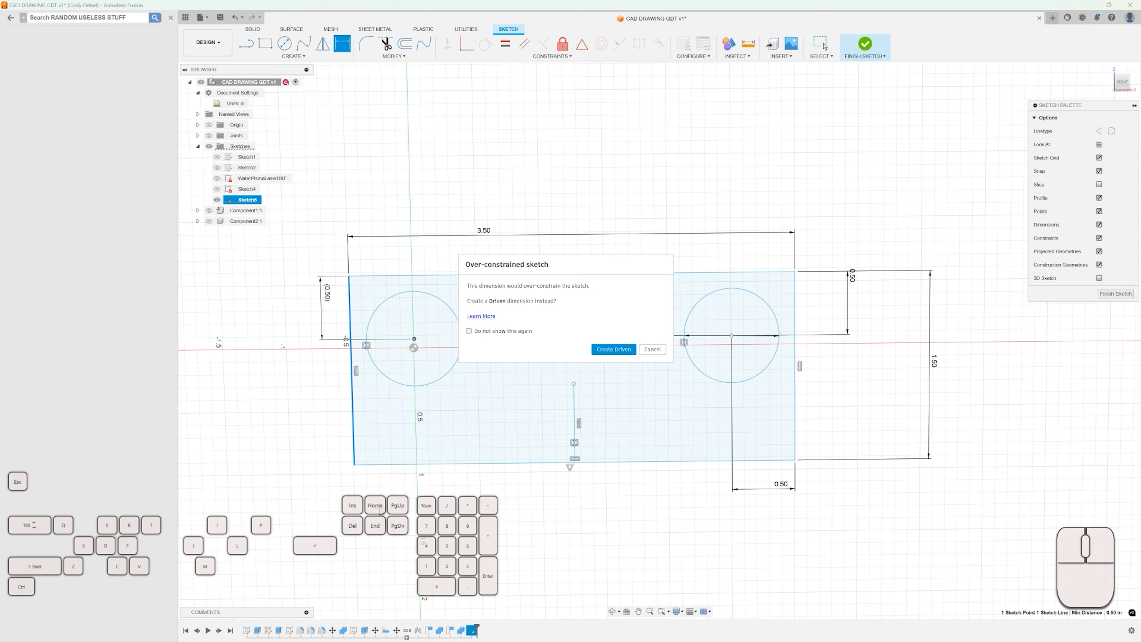
pyautogui.click(613, 349)
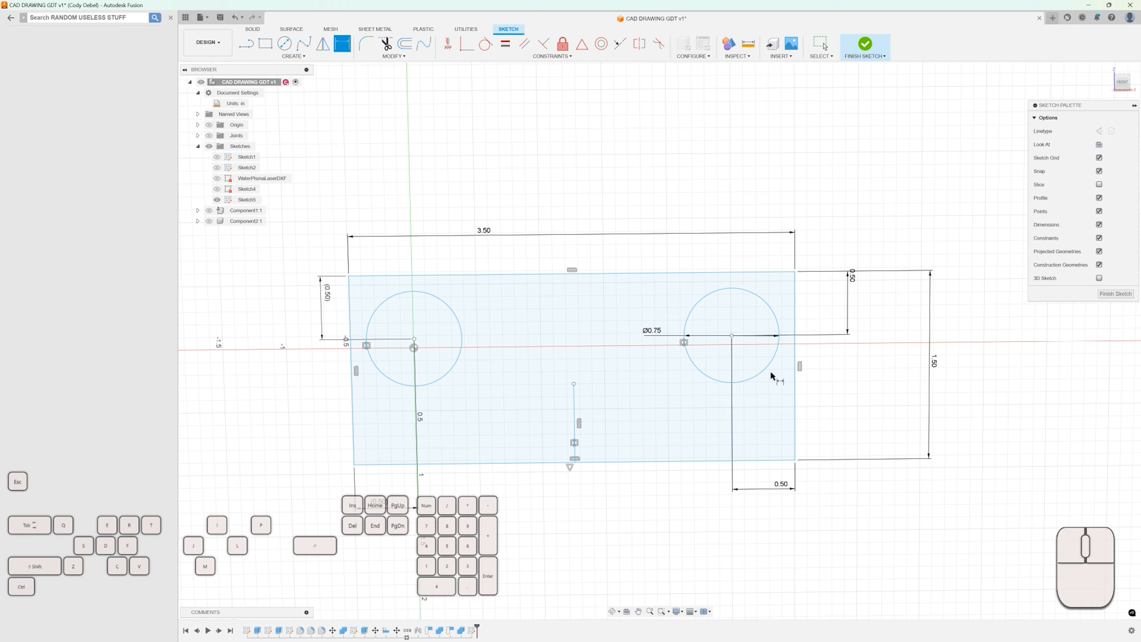
# Finish the sketch.
pyautogui.scroll(5, 322, 305)
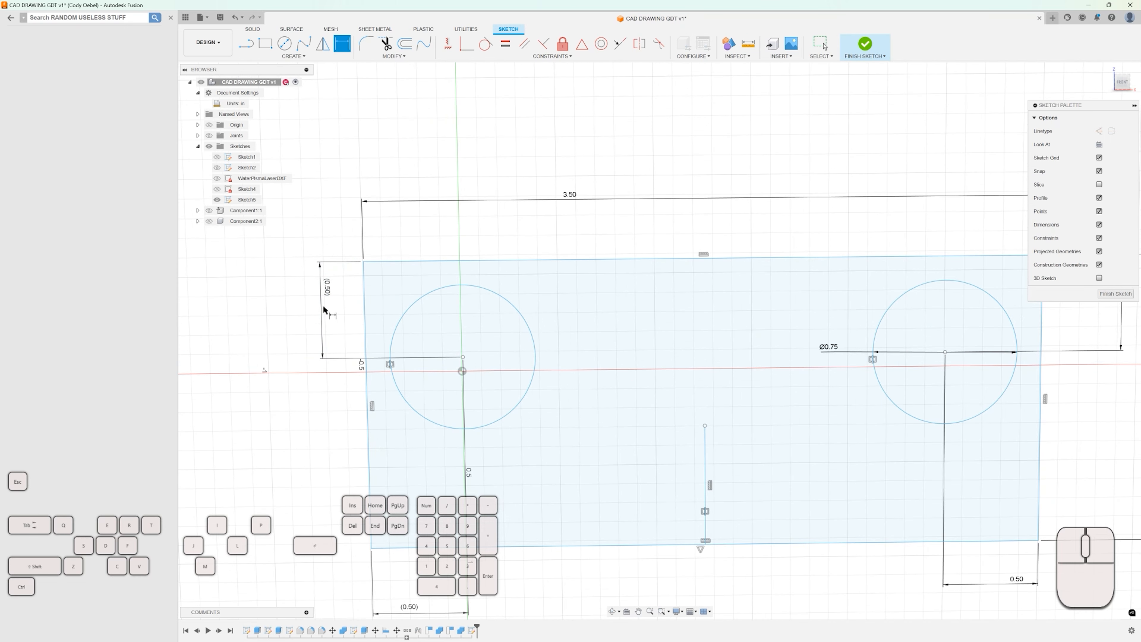
pyautogui.scroll(-5, 332, 291)
pyautogui.scroll(-4, 365, 375)
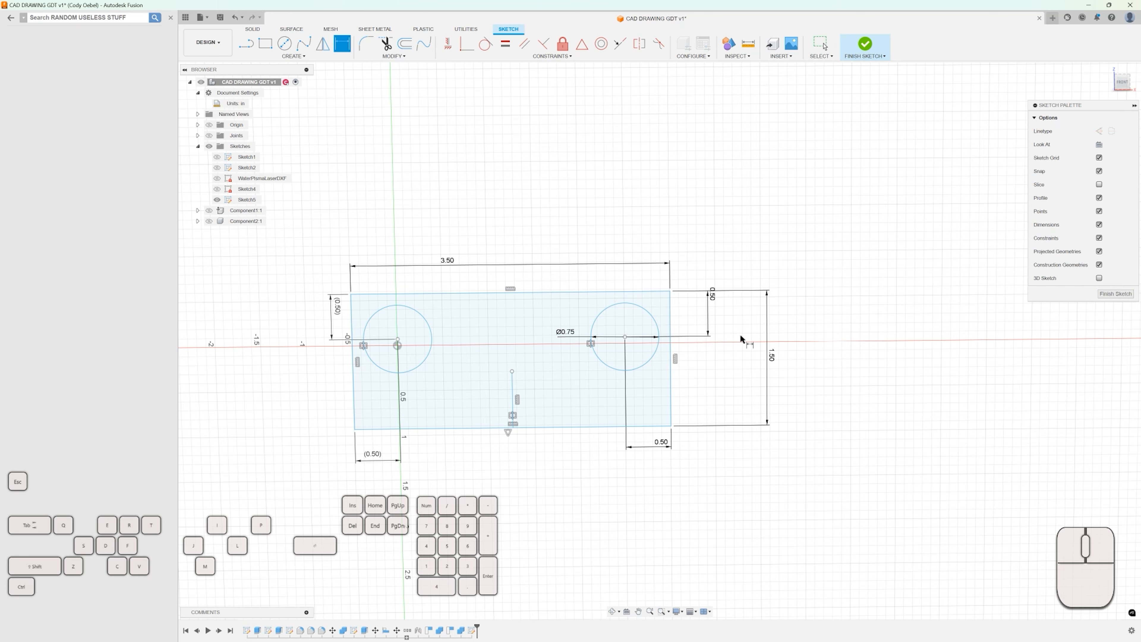
pyautogui.scroll(2, 674, 328)
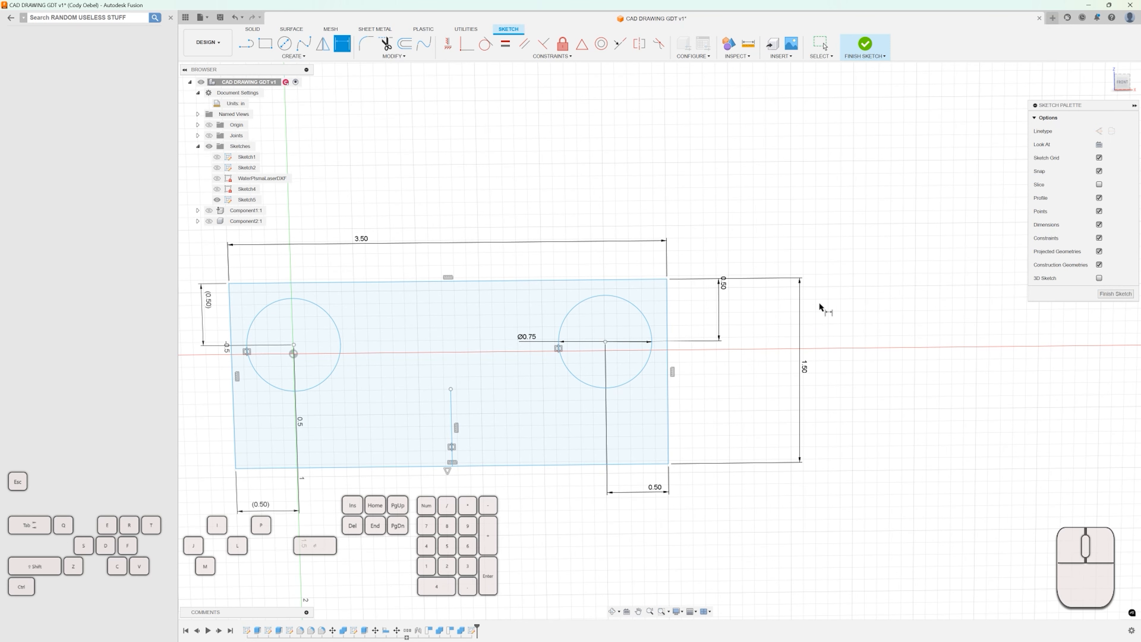
pyautogui.click(1114, 293)
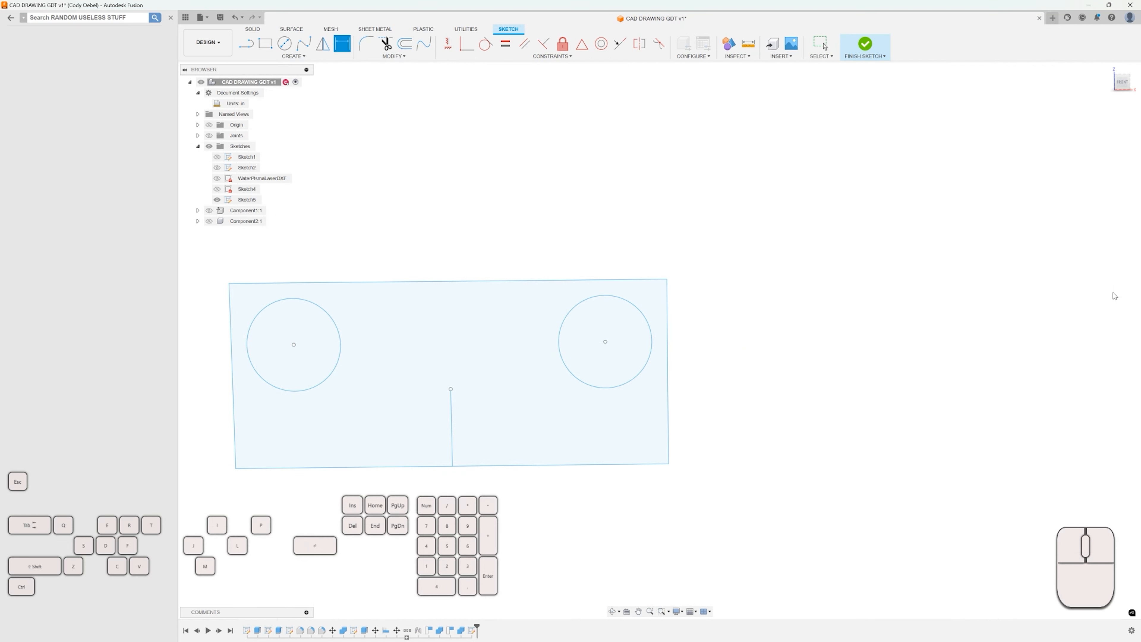
pyautogui.scroll(-2, 876, 234)
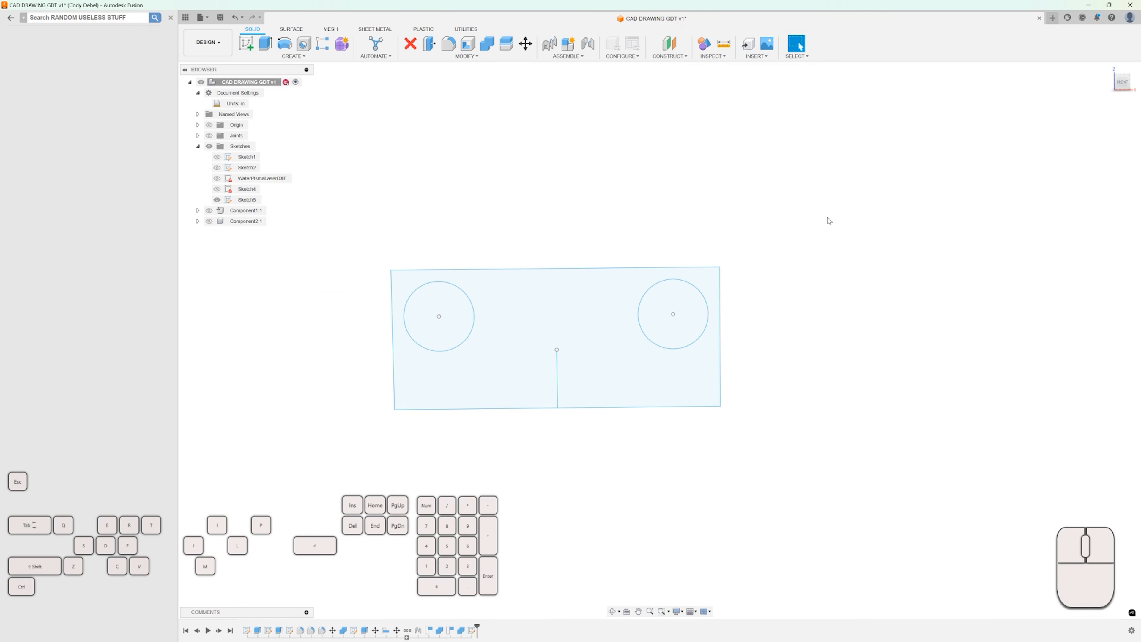
pyautogui.moveTo(779, 160)
pyautogui.keyDown('shift'); pyautogui.mouseDown(button='middle')
pyautogui.moveTo(726, 151)
pyautogui.moveTo(751, 145)
pyautogui.mouseUp(button='middle'); pyautogui.keyUp('shift')
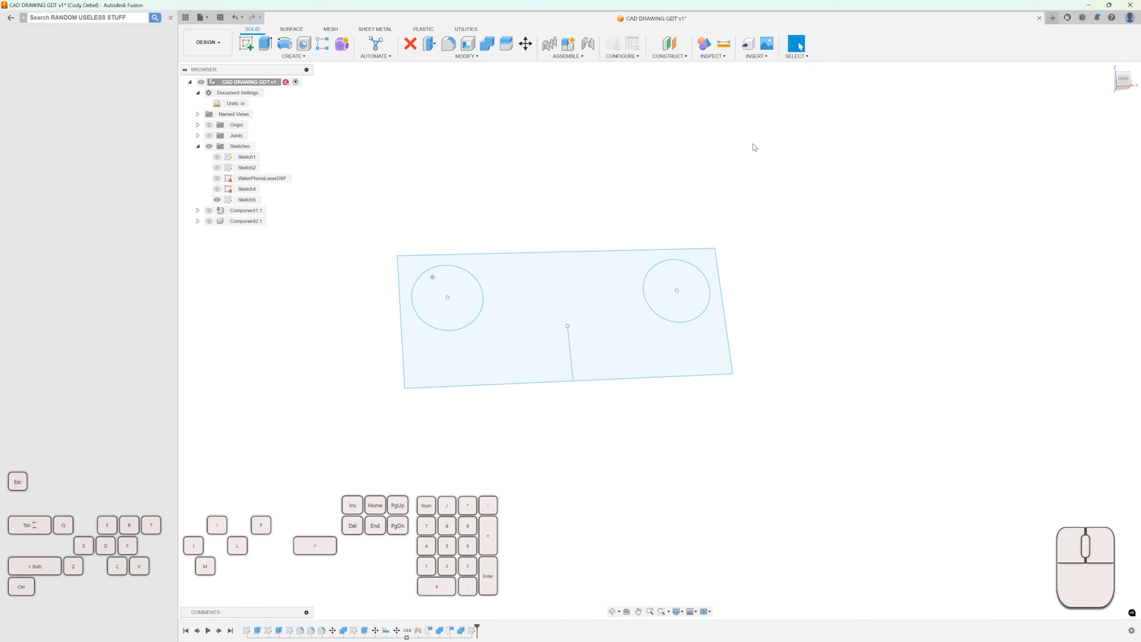
pyautogui.click(1122, 79)
pyautogui.moveTo(628, 193); pyautogui.dragTo(702, 210, button='middle')
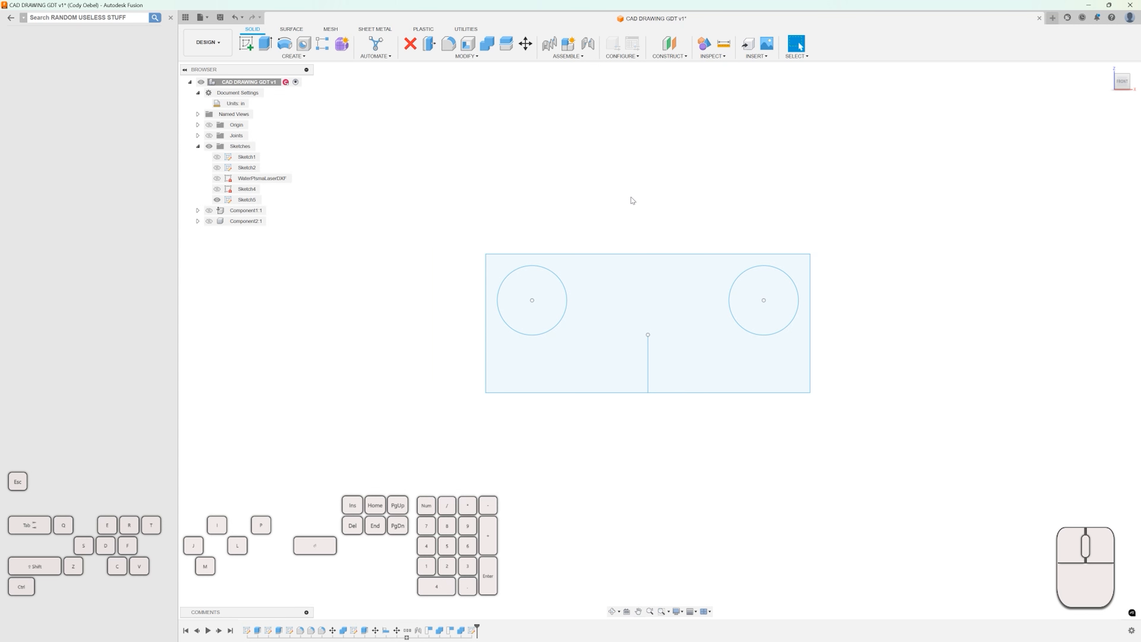
pyautogui.click(446, 180)
pyautogui.click(445, 179)
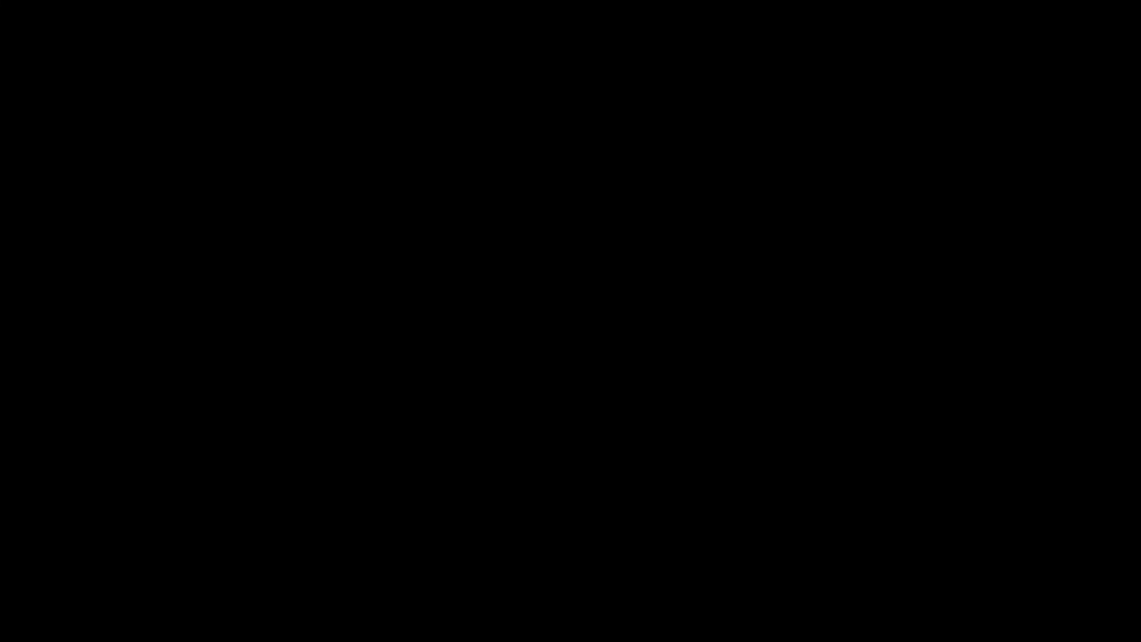